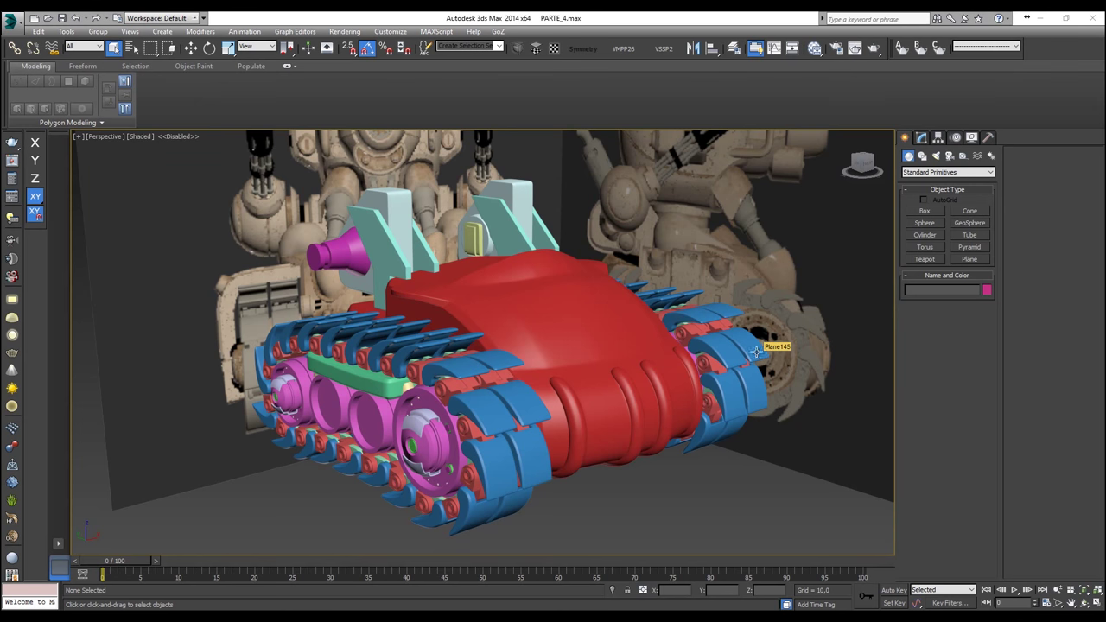
Step: Examine the red hull, tracks and side brackets against the front and side reference images from several angles
{"action": "middle_click_drag", "start_coordinate": [650, 346], "coordinate": [604, 351], "text": "alt"}
{"action": "middle_click_drag", "start_coordinate": [566, 312], "coordinate": [542, 274], "text": "alt"}
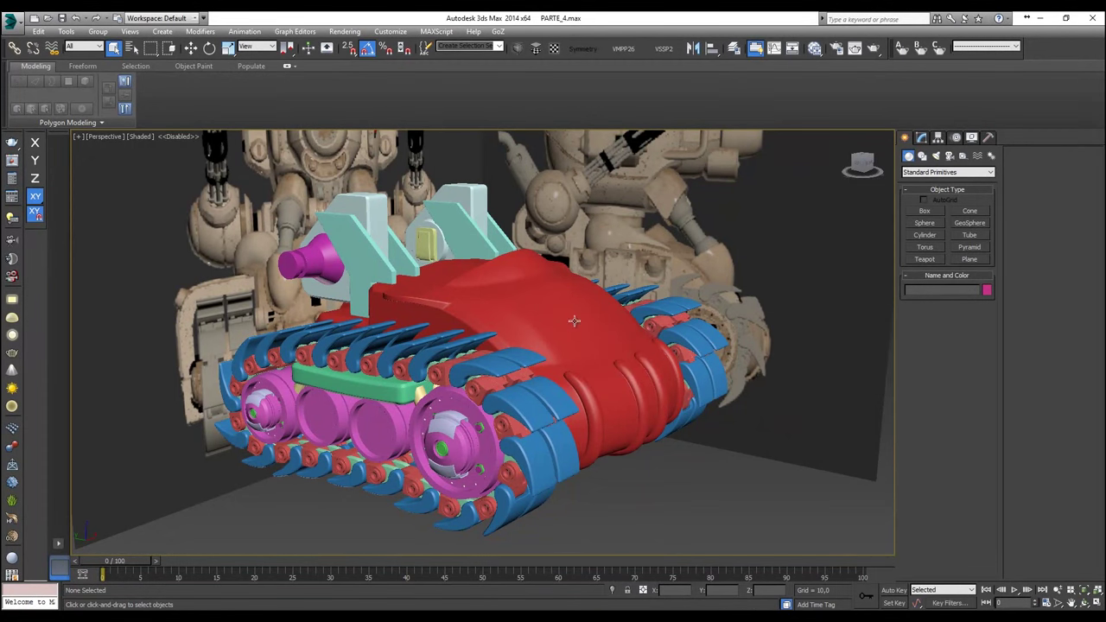
{"action": "middle_click_drag", "start_coordinate": [608, 339], "coordinate": [530, 354], "text": "alt"}
{"action": "left_click", "coordinate": [531, 354]}
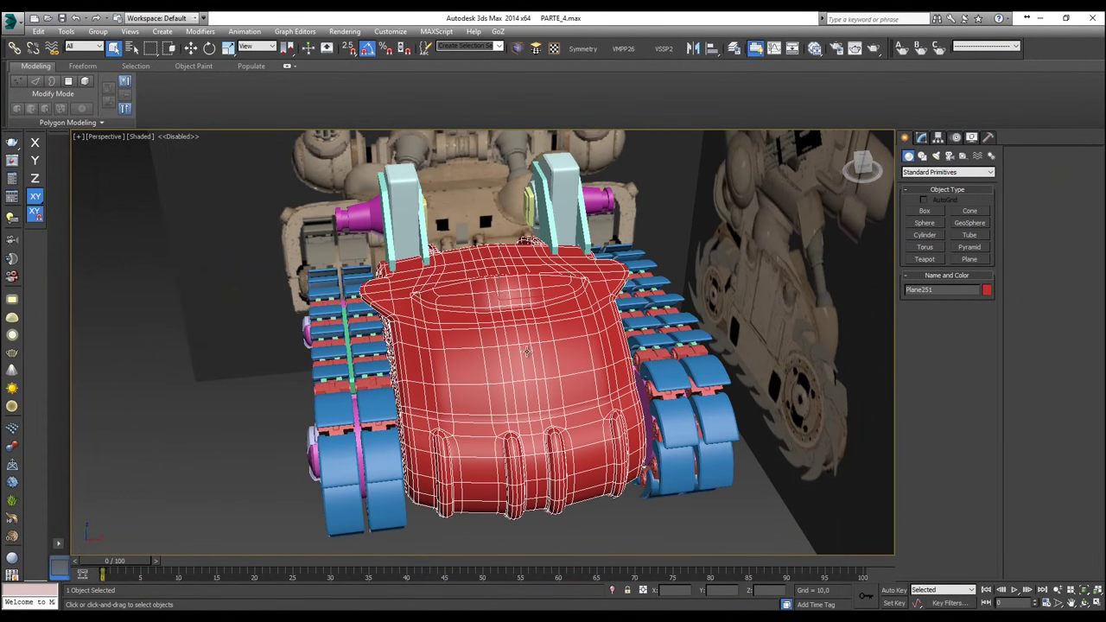
{"action": "middle_click_drag", "start_coordinate": [492, 263], "coordinate": [582, 318], "text": "alt"}
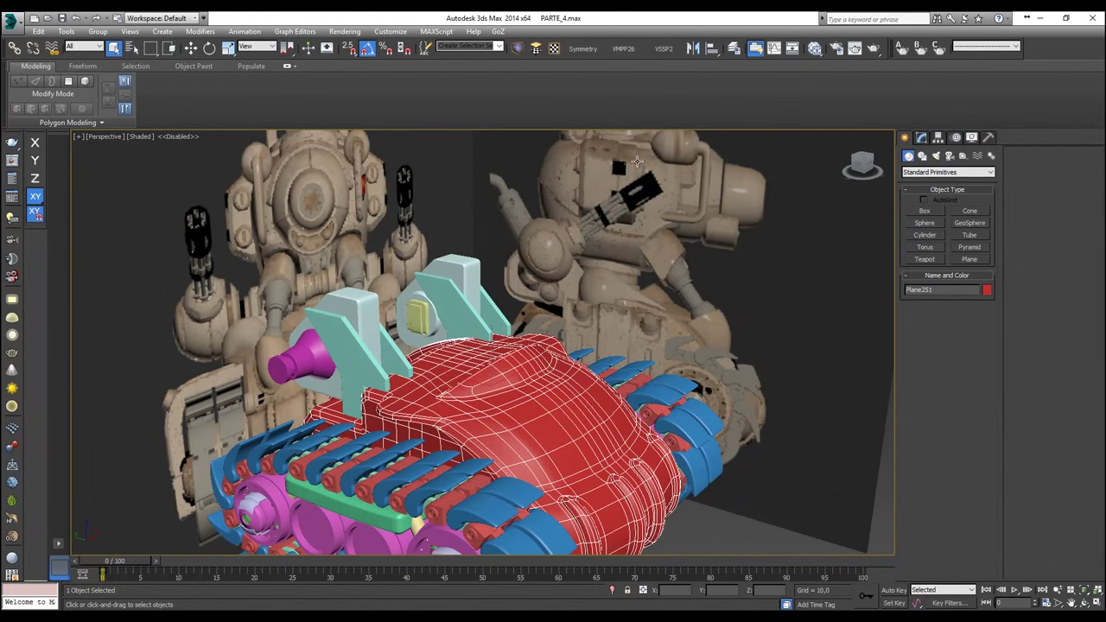
{"action": "middle_click_drag", "start_coordinate": [374, 243], "coordinate": [385, 279]}
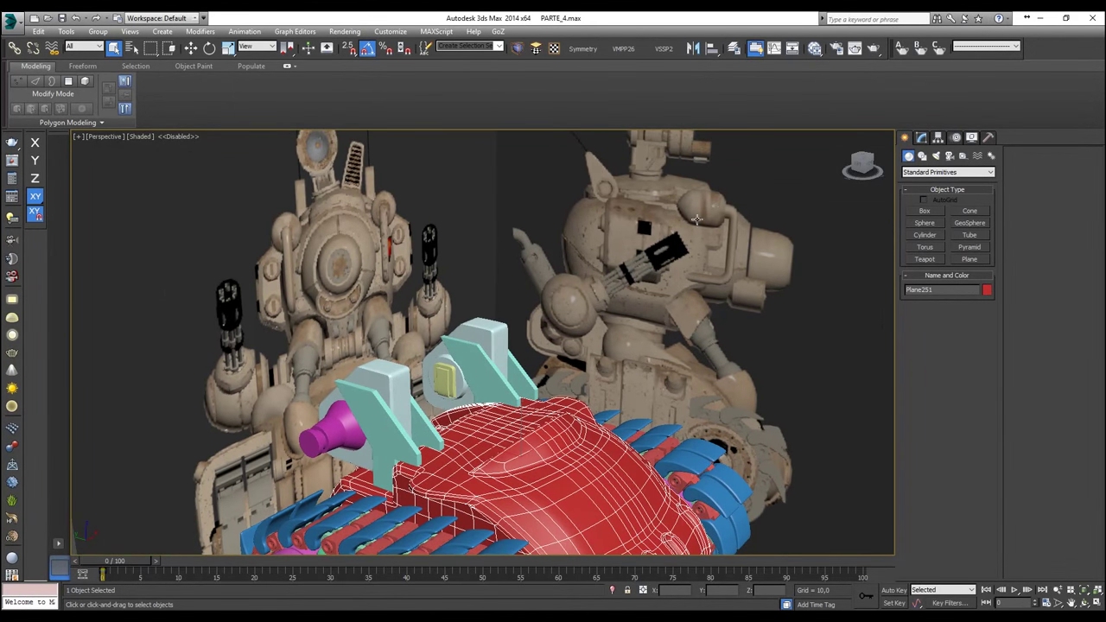
{"action": "middle_click_drag", "start_coordinate": [607, 347], "coordinate": [499, 316], "text": "alt"}
{"action": "scroll", "coordinate": [594, 355], "scroll_direction": "down", "scroll_amount": 5}
{"action": "middle_click_drag", "start_coordinate": [515, 418], "coordinate": [321, 298], "text": "alt"}
{"action": "scroll", "coordinate": [393, 304], "scroll_direction": "up", "scroll_amount": 3}
Step: Isolate the red hull, one bracket group with its magenta nozzle and the two reference image planes
{"action": "left_click", "coordinate": [390, 301]}
{"action": "left_click", "coordinate": [470, 372], "text": "ctrl"}
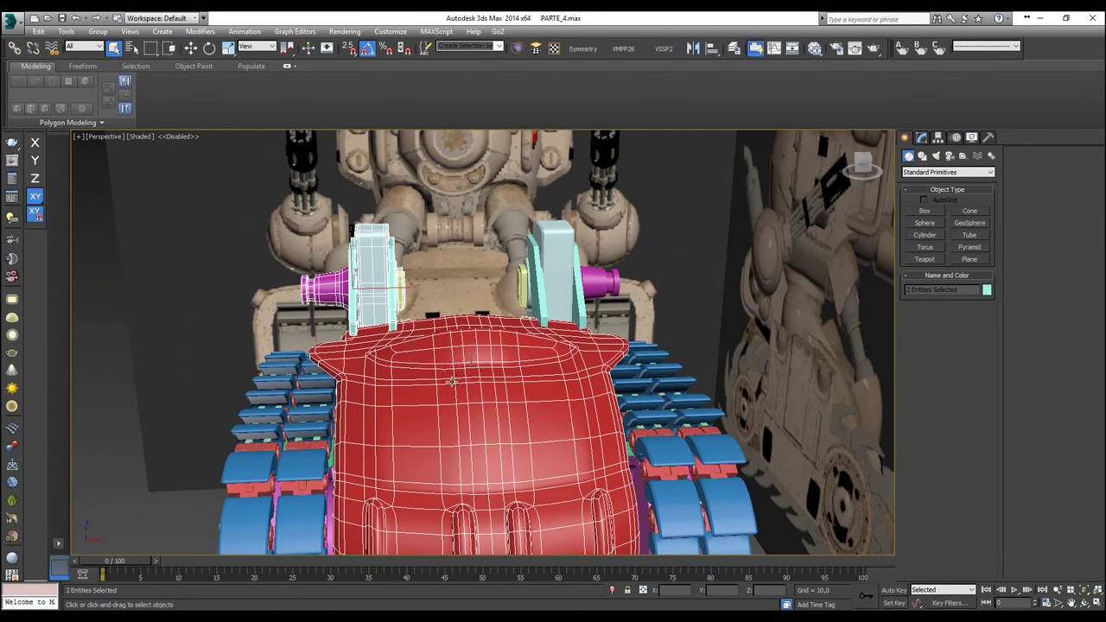
{"action": "scroll", "coordinate": [449, 386], "scroll_direction": "down", "scroll_amount": 3}
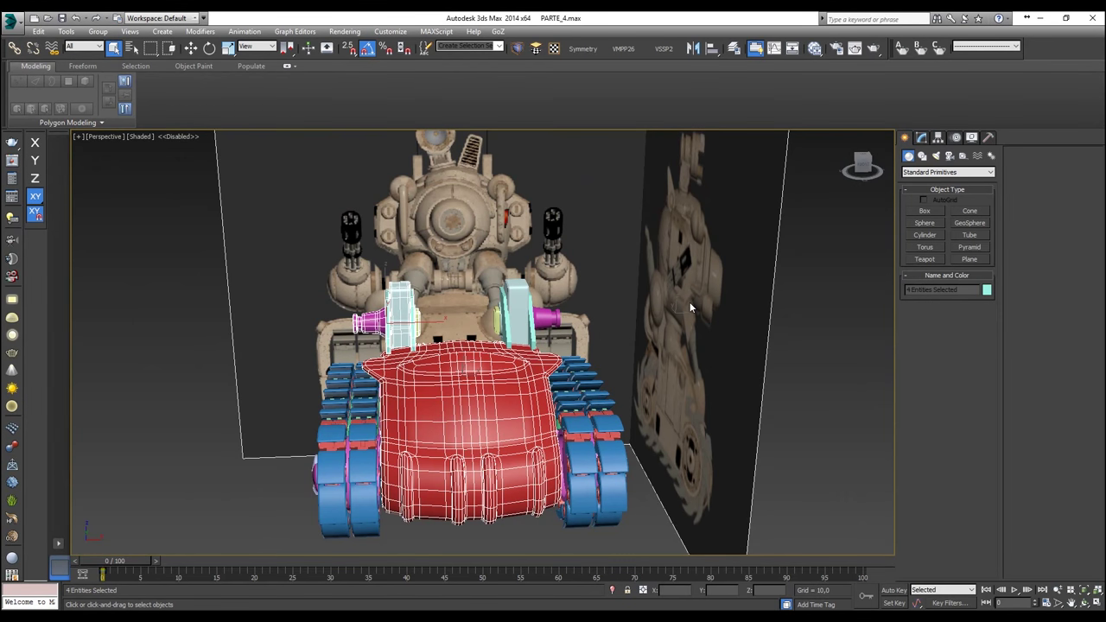
{"action": "right_click", "coordinate": [690, 306]}
{"action": "left_click", "coordinate": [731, 205]}
{"action": "middle_click_drag", "start_coordinate": [607, 333], "coordinate": [676, 328], "text": "alt"}
{"action": "left_click", "coordinate": [638, 486]}
Step: Open the bracket group for editing in the Left view and select its pale rounded housing
{"action": "scroll", "coordinate": [457, 349], "scroll_direction": "up", "scroll_amount": 3}
{"action": "left_click", "coordinate": [456, 348]}
{"action": "scroll", "coordinate": [456, 348], "scroll_direction": "down", "scroll_amount": 2}
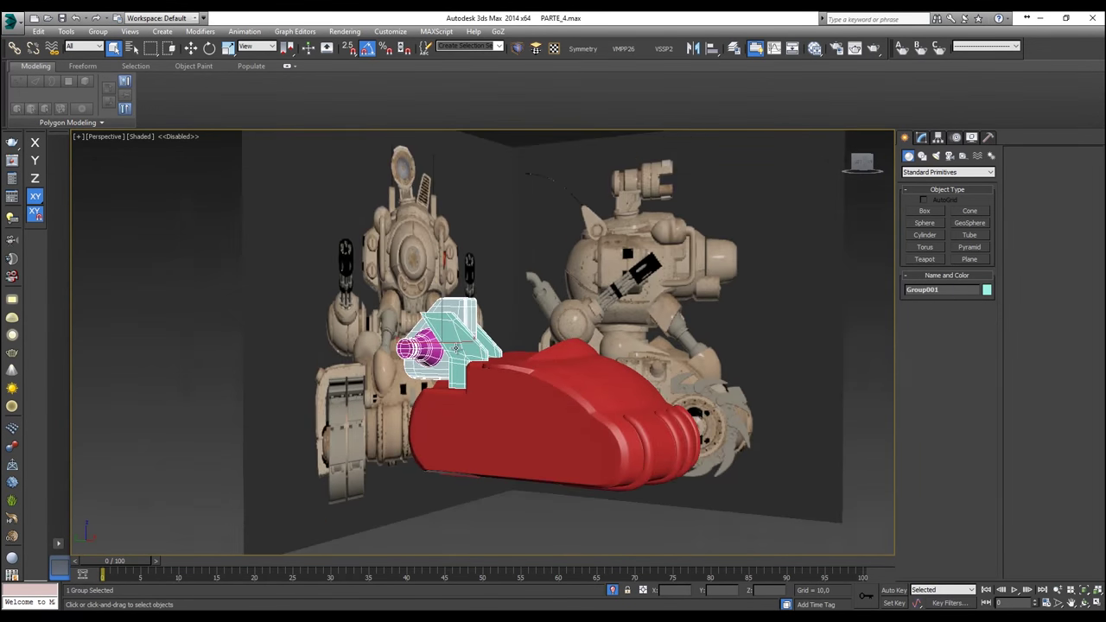
{"action": "key", "text": "l"}
{"action": "key", "text": "z"}
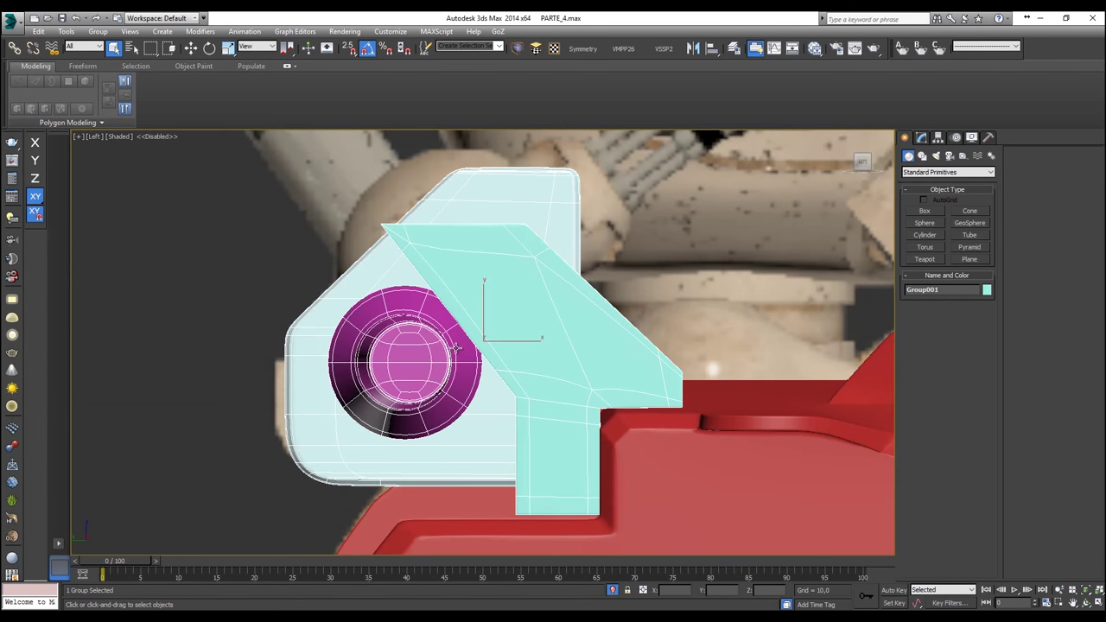
{"action": "scroll", "coordinate": [455, 348], "scroll_direction": "down", "scroll_amount": 3}
{"action": "key", "text": "w"}
{"action": "scroll", "coordinate": [536, 330], "scroll_direction": "down", "scroll_amount": 2}
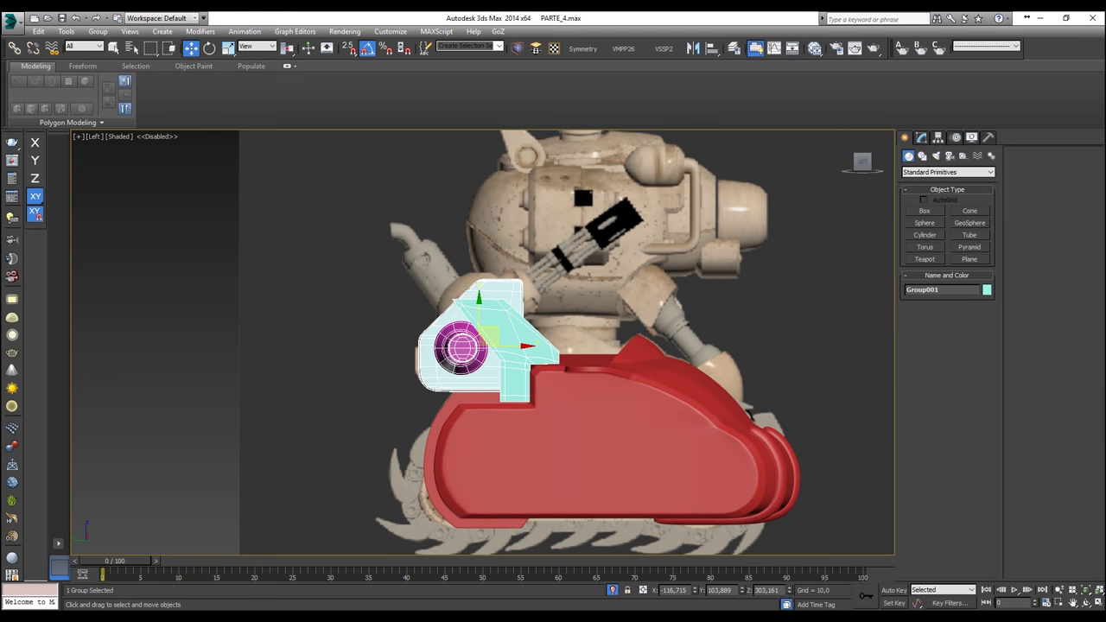
{"action": "scroll", "coordinate": [453, 319], "scroll_direction": "up", "scroll_amount": 2}
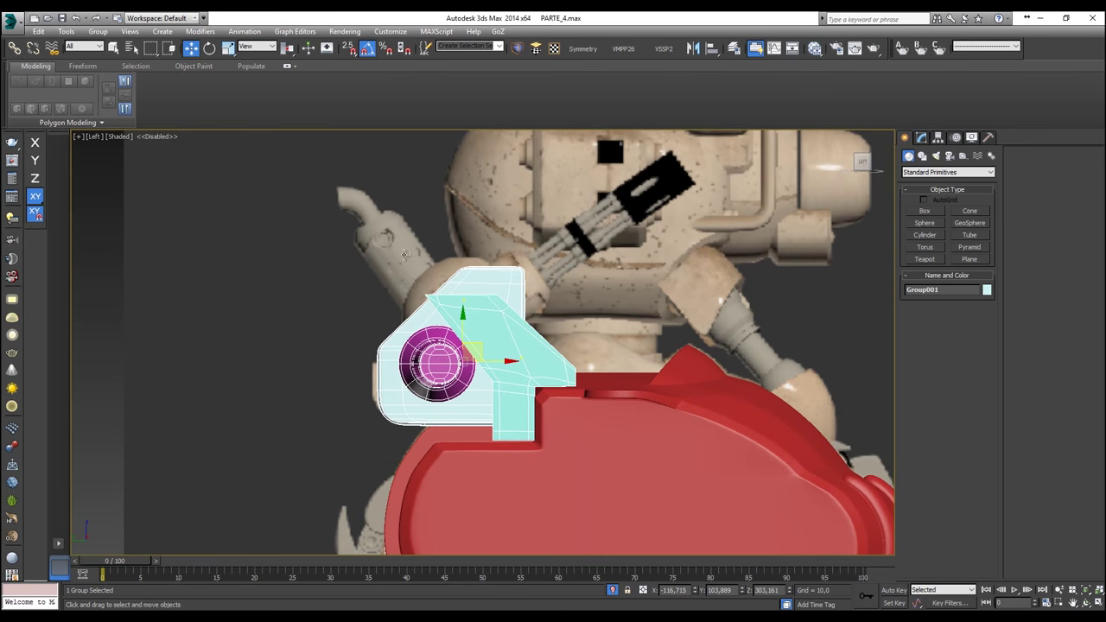
{"action": "left_click", "coordinate": [102, 32]}
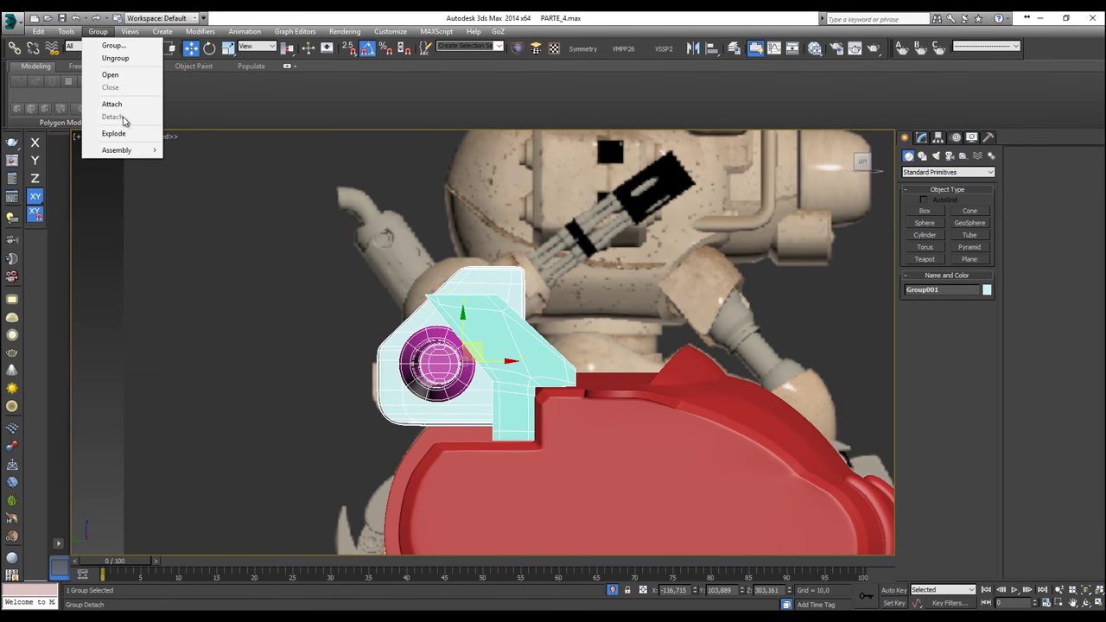
{"action": "left_click", "coordinate": [114, 75]}
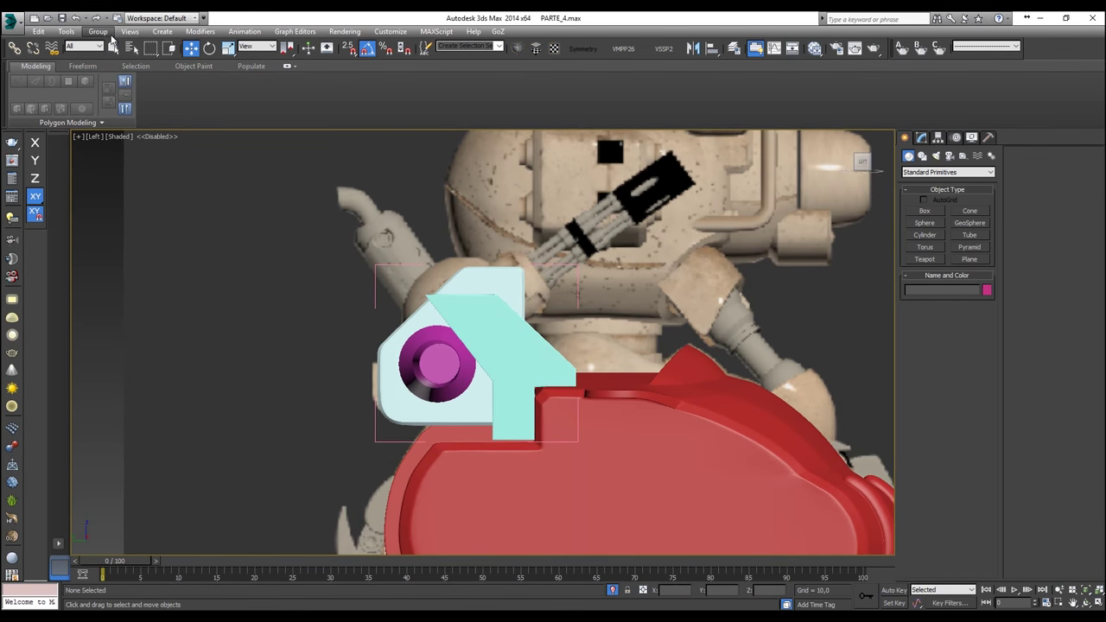
{"action": "left_click", "coordinate": [407, 400]}
Step: Draw a narrow box about 60 long and 4 wide against the housing's rear edge in the Left view
{"action": "scroll", "coordinate": [407, 401], "scroll_direction": "up", "scroll_amount": 6}
{"action": "middle_click_drag", "start_coordinate": [415, 318], "coordinate": [496, 325]}
{"action": "scroll", "coordinate": [495, 318], "scroll_direction": "down", "scroll_amount": 8}
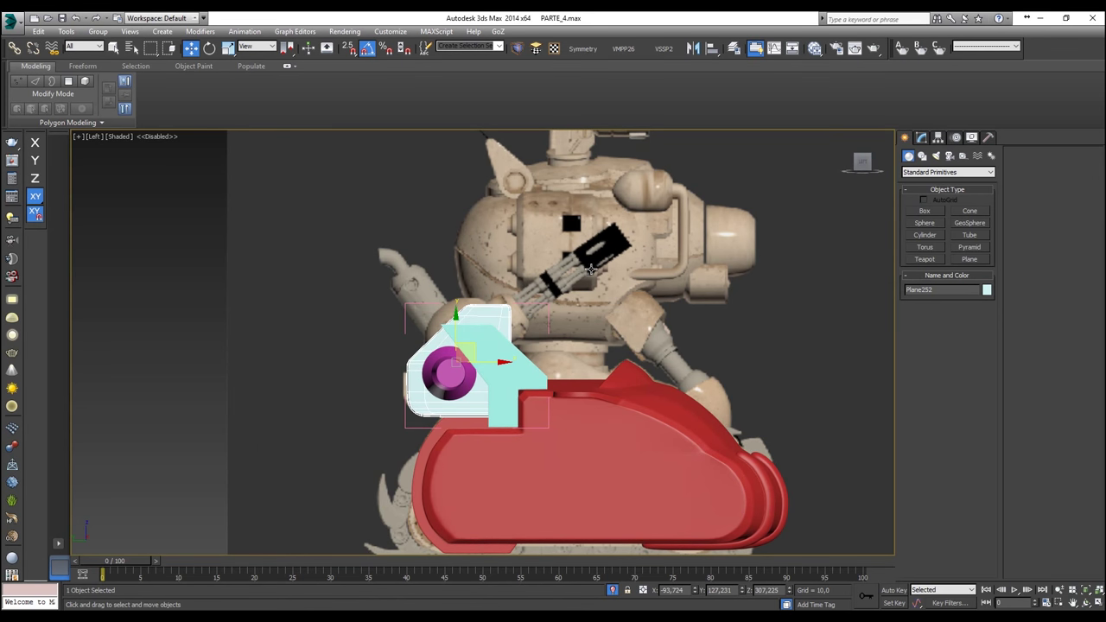
{"action": "middle_click_drag", "start_coordinate": [545, 335], "coordinate": [606, 241]}
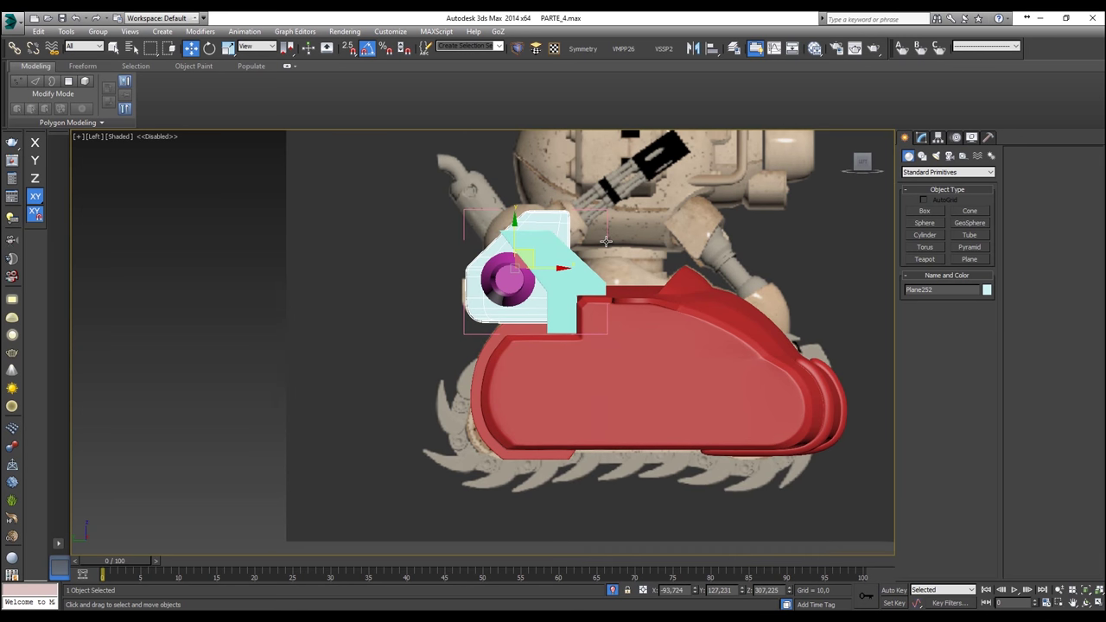
{"action": "scroll", "coordinate": [680, 253], "scroll_direction": "up", "scroll_amount": 2}
{"action": "left_click", "coordinate": [924, 210]}
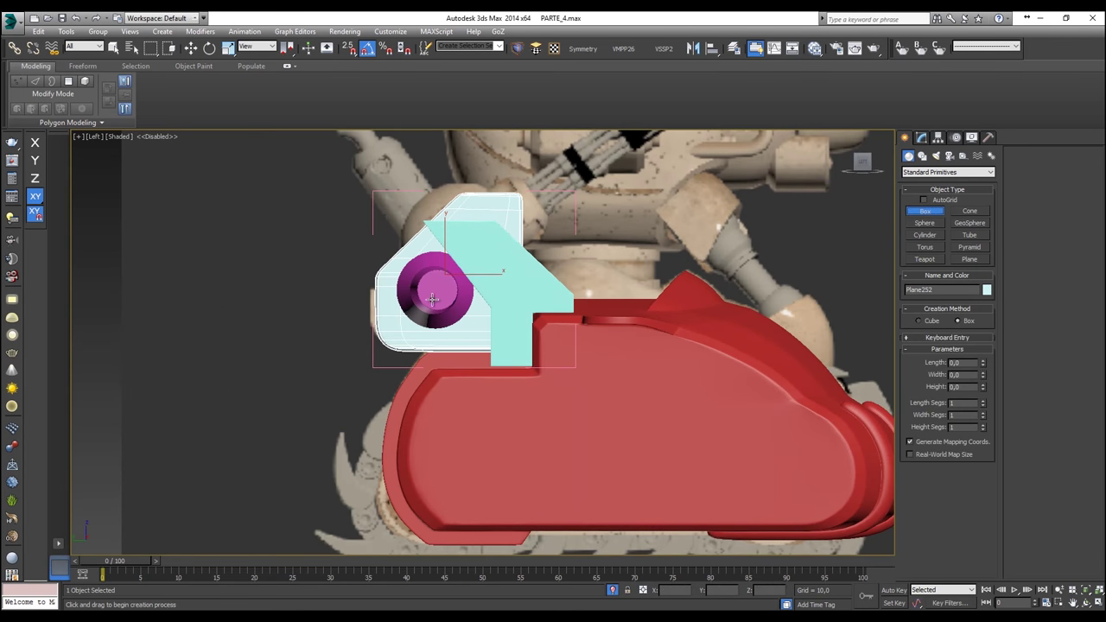
{"action": "scroll", "coordinate": [324, 303], "scroll_direction": "up", "scroll_amount": 3}
{"action": "scroll", "coordinate": [324, 303], "scroll_direction": "up", "scroll_amount": 2}
{"action": "scroll", "coordinate": [451, 289], "scroll_direction": "up", "scroll_amount": 2}
{"action": "left_click_drag", "start_coordinate": [441, 262], "coordinate": [428, 479]}
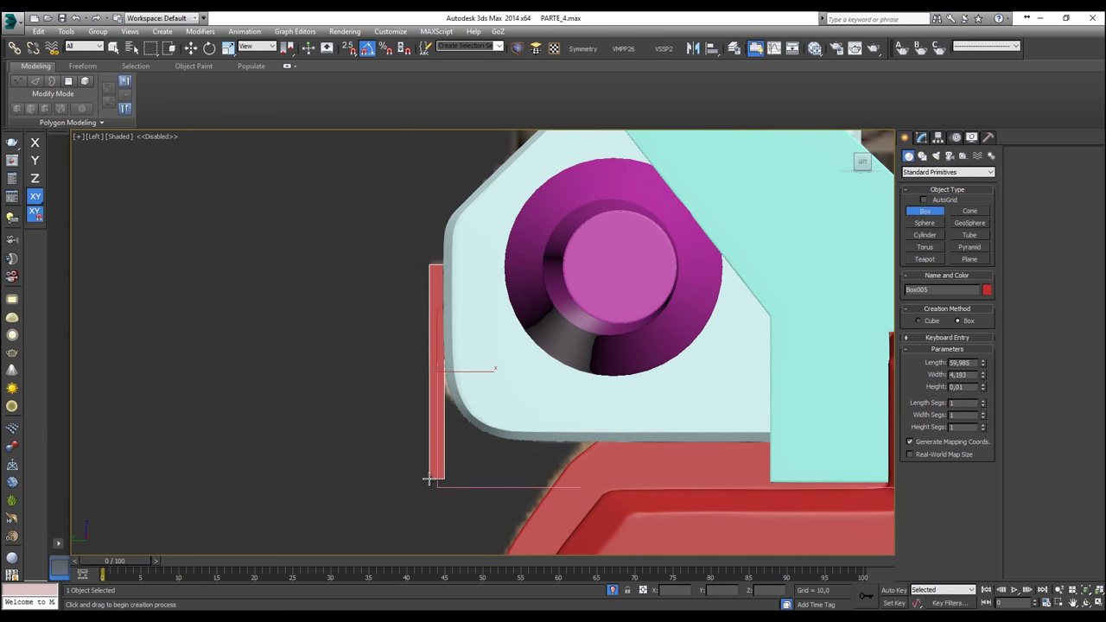
{"action": "left_click", "coordinate": [419, 410]}
{"action": "right_click", "coordinate": [420, 440]}
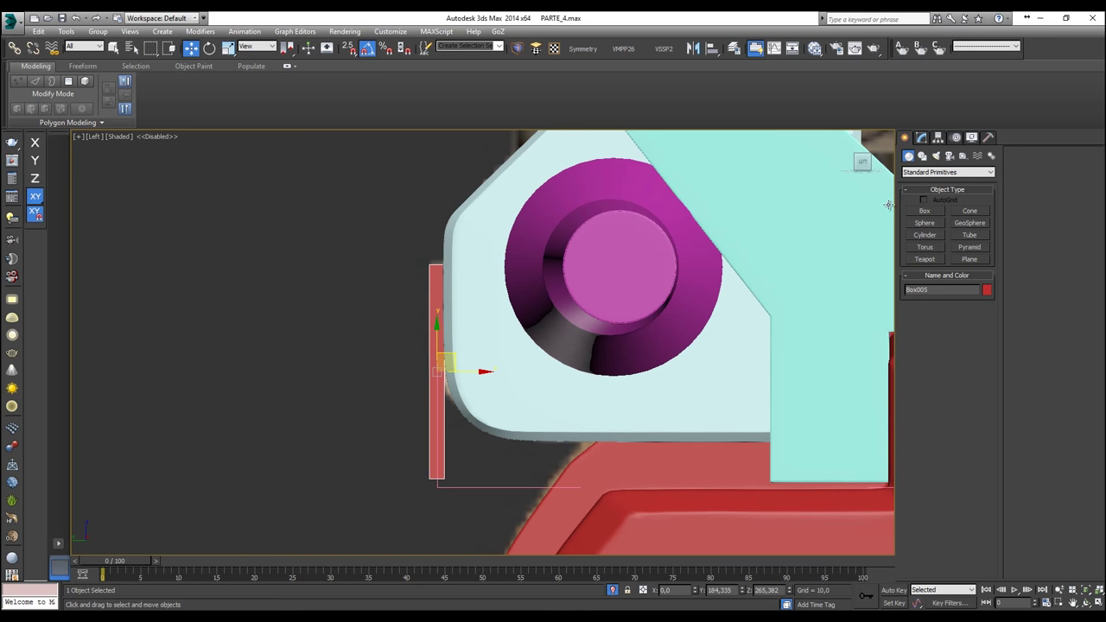
Step: Convert the new box to an Editable Poly
{"action": "right_click", "coordinate": [465, 273]}
{"action": "mouse_move", "coordinate": [534, 378]}
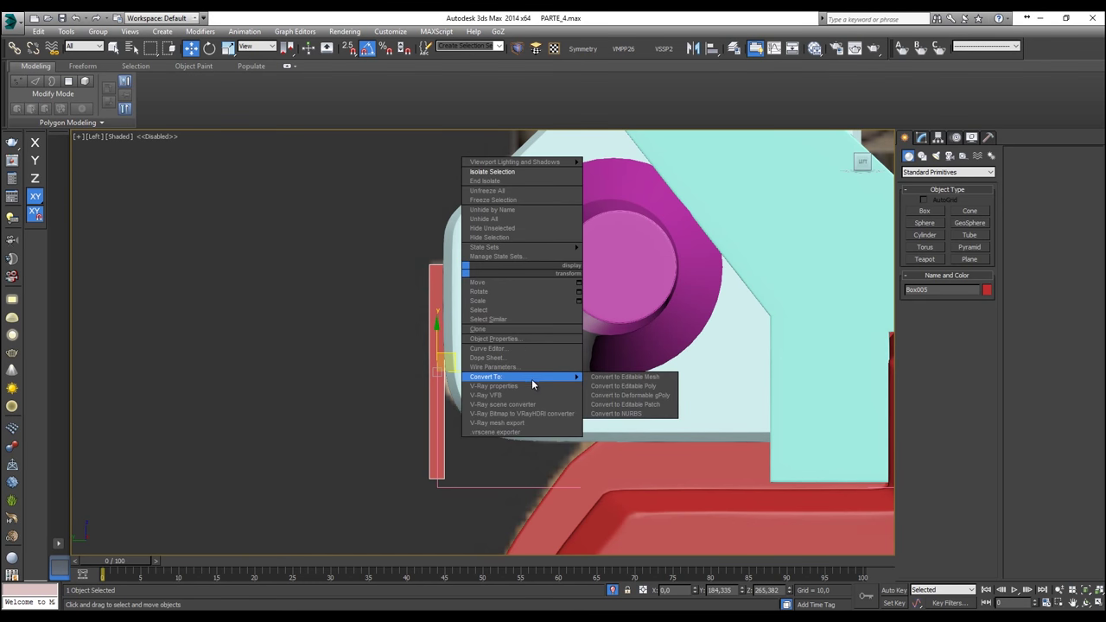
{"action": "left_click", "coordinate": [624, 387]}
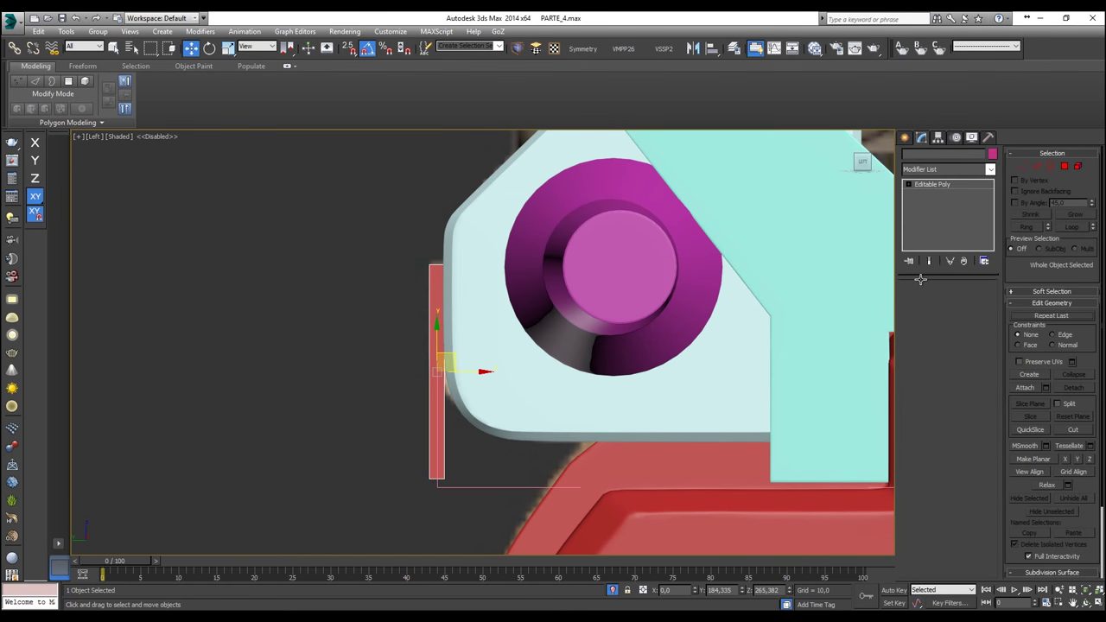
Step: Shorten the box by moving its bottom vertices up along Y to where the housing's rounded corner begins
{"action": "left_click", "coordinate": [917, 299]}
{"action": "middle_click_drag", "start_coordinate": [520, 380], "coordinate": [501, 317]}
{"action": "left_click_drag", "start_coordinate": [368, 409], "coordinate": [449, 443]}
{"action": "left_click_drag", "start_coordinate": [416, 381], "coordinate": [431, 260]}
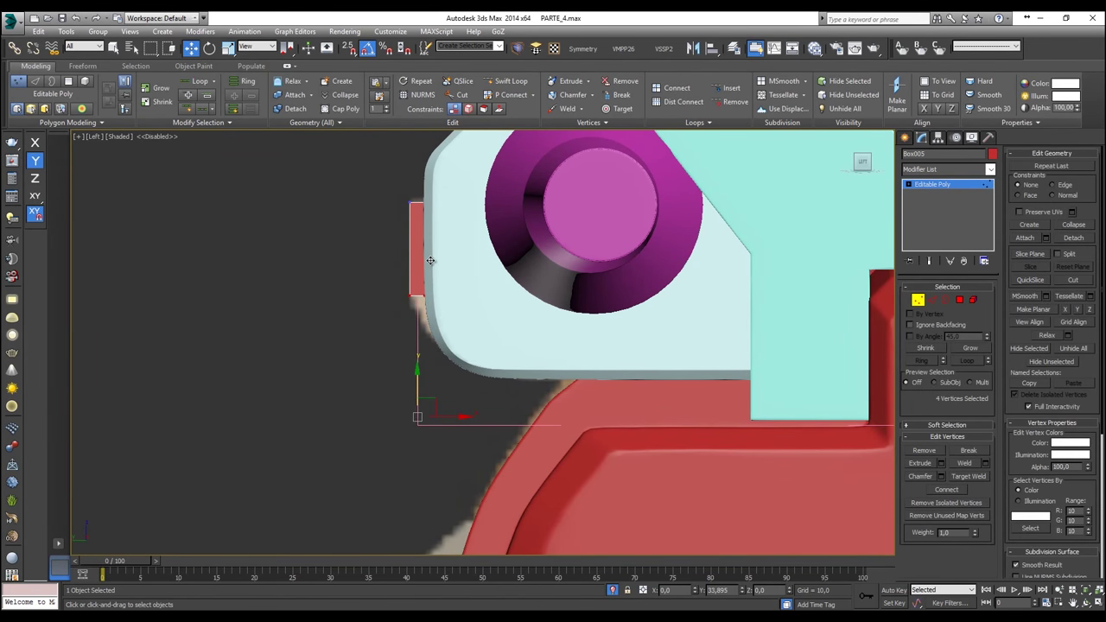
{"action": "scroll", "coordinate": [423, 298], "scroll_direction": "up", "scroll_amount": 2}
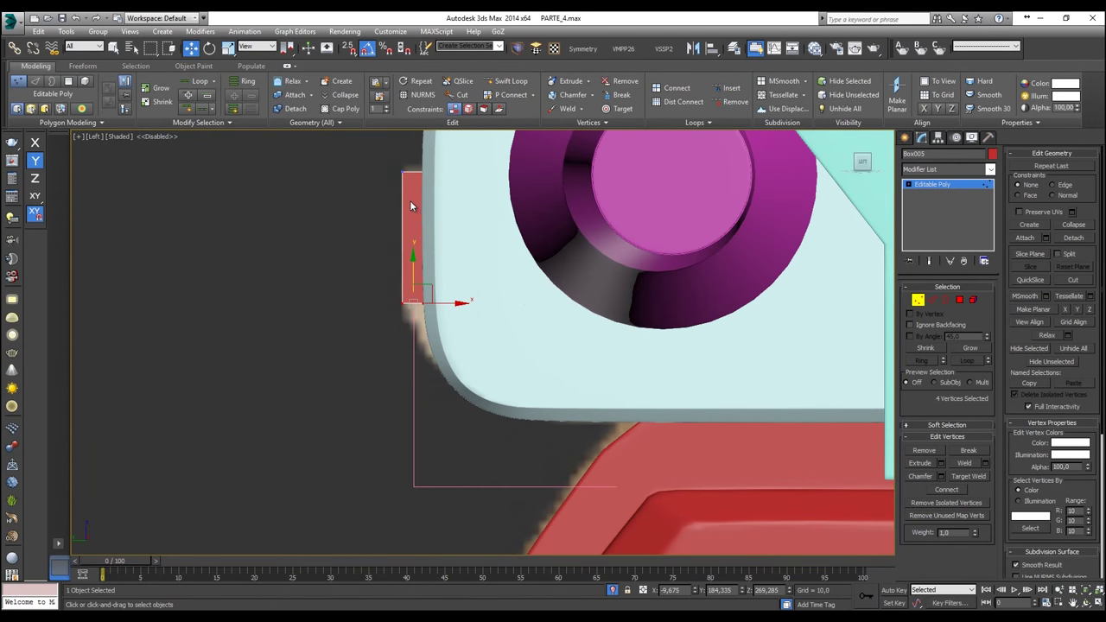
{"action": "left_click_drag", "start_coordinate": [430, 379], "coordinate": [431, 378]}
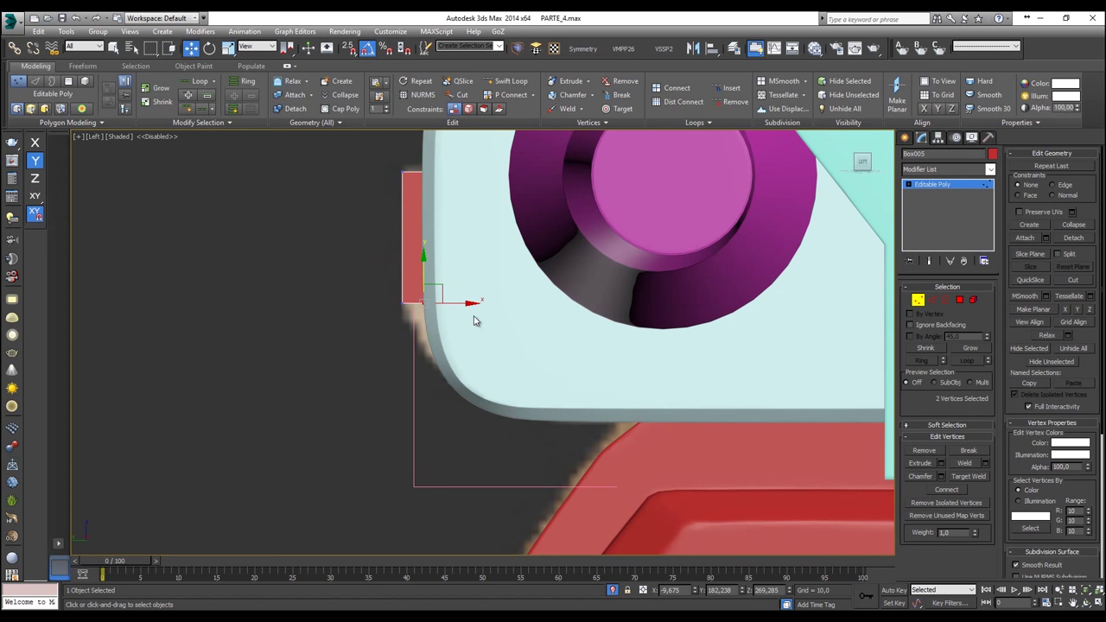
{"action": "left_click_drag", "start_coordinate": [462, 335], "coordinate": [319, 279]}
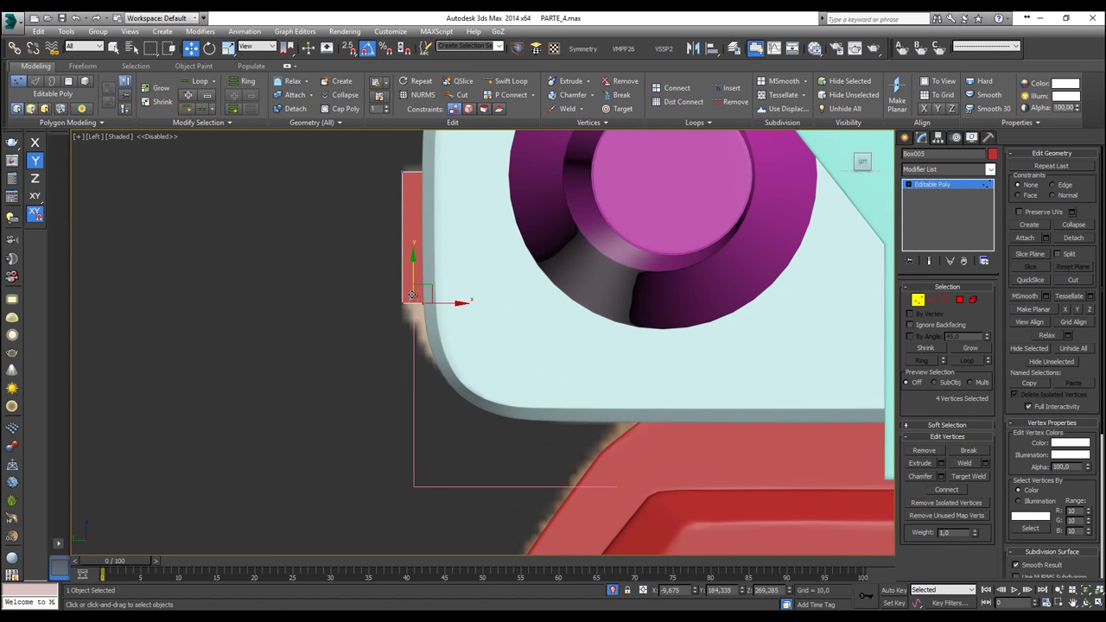
{"action": "left_click", "coordinate": [957, 300]}
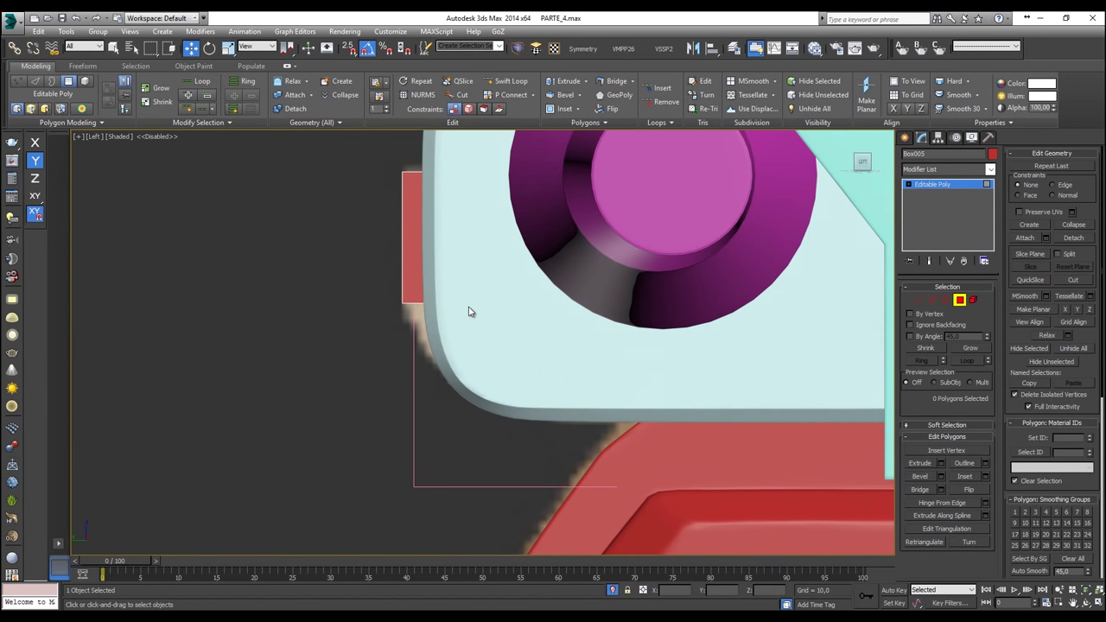
{"action": "left_click", "coordinate": [921, 300]}
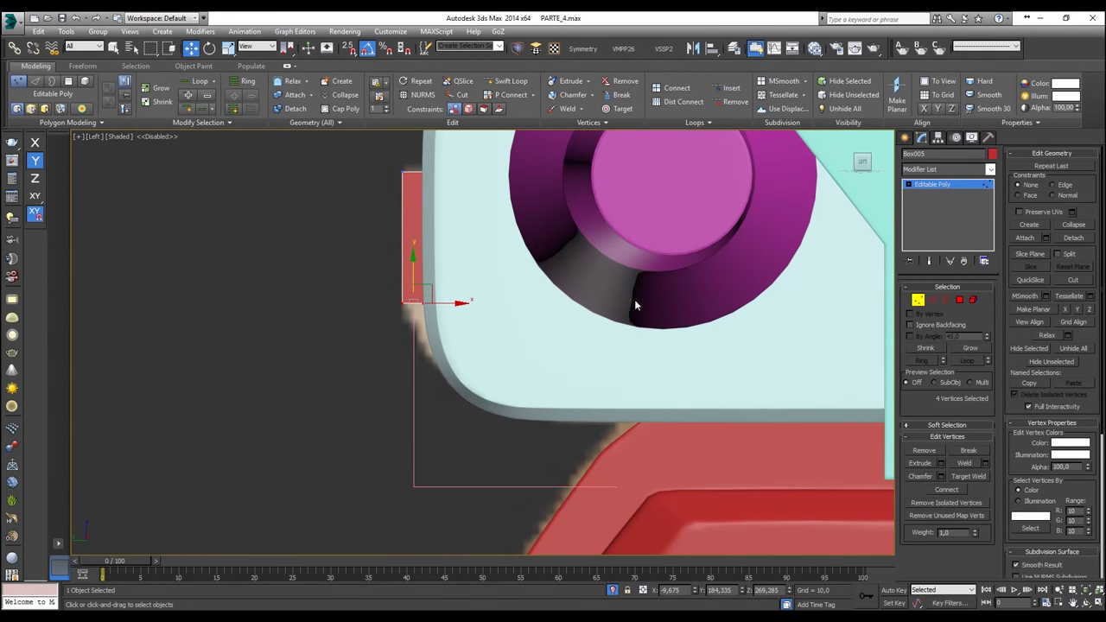
{"action": "left_click_drag", "start_coordinate": [426, 293], "coordinate": [497, 415]}
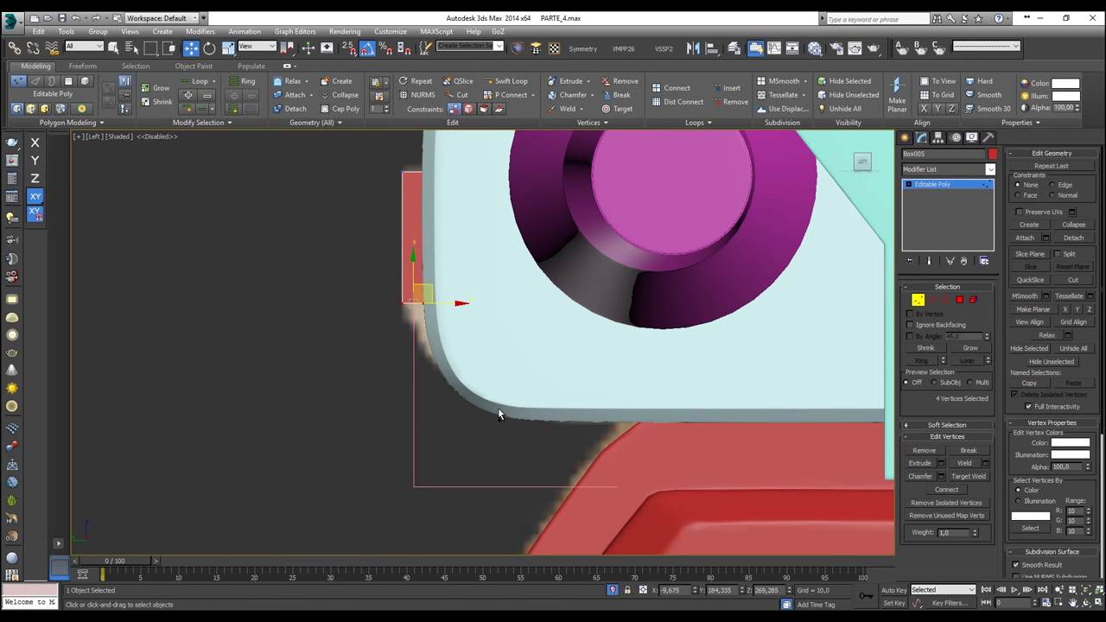
Step: Move the whole box along X in the Top view so that it lies behind the bracket housing
{"action": "key", "text": "f"}
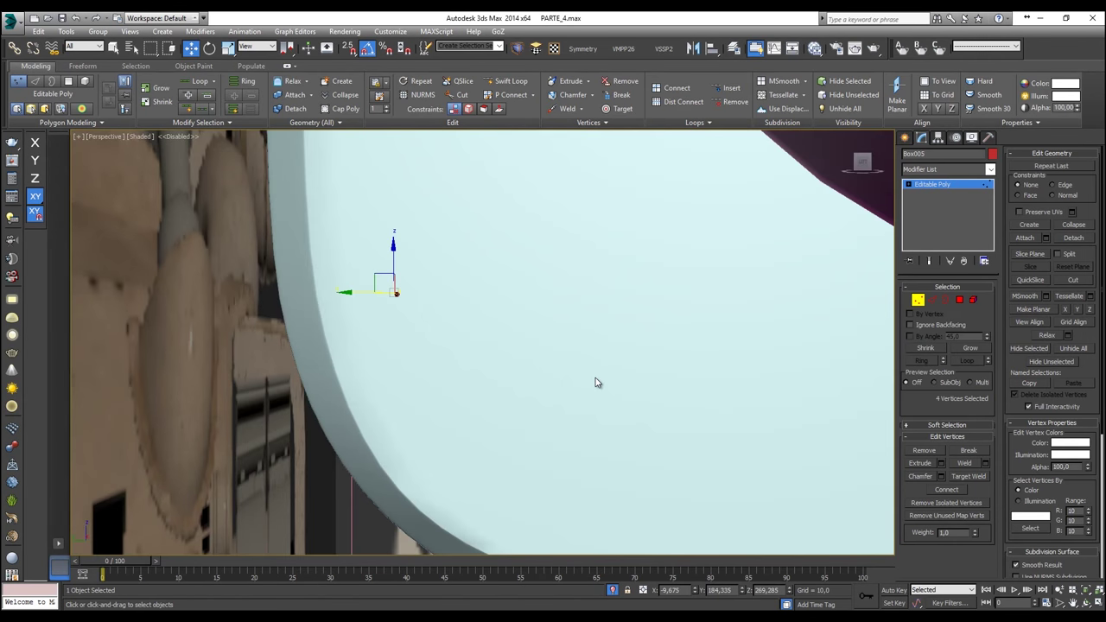
{"action": "key", "text": "t"}
{"action": "scroll", "coordinate": [582, 372], "scroll_direction": "down", "scroll_amount": 2}
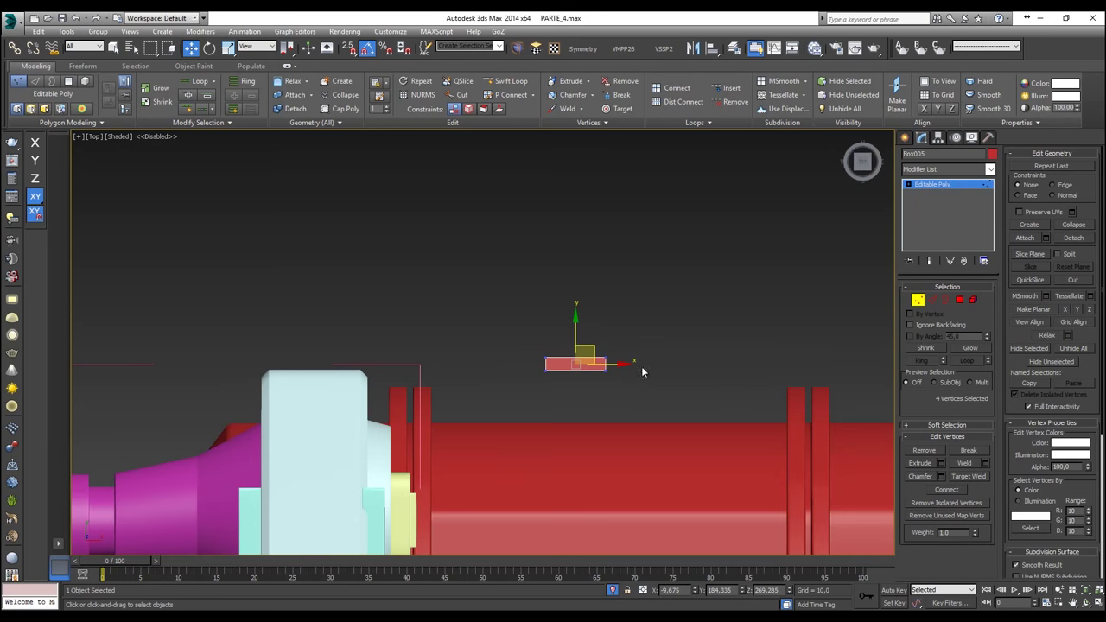
{"action": "left_click", "coordinate": [916, 300]}
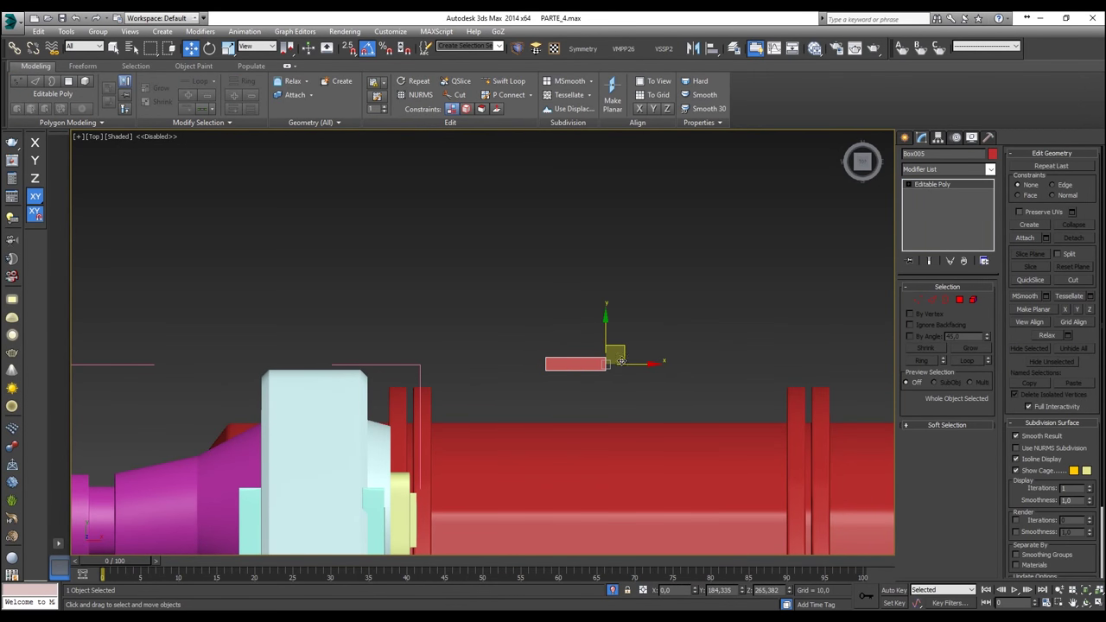
{"action": "left_click_drag", "start_coordinate": [626, 362], "coordinate": [378, 364]}
Step: Widen the box by moving its outer end vertices along X to near the housing's bevelled edge
{"action": "scroll", "coordinate": [385, 364], "scroll_direction": "up", "scroll_amount": 3}
{"action": "middle_click_drag", "start_coordinate": [388, 363], "coordinate": [667, 365]}
{"action": "left_click", "coordinate": [917, 301]}
{"action": "left_click", "coordinate": [917, 300]}
{"action": "left_click_drag", "start_coordinate": [341, 293], "coordinate": [451, 387]}
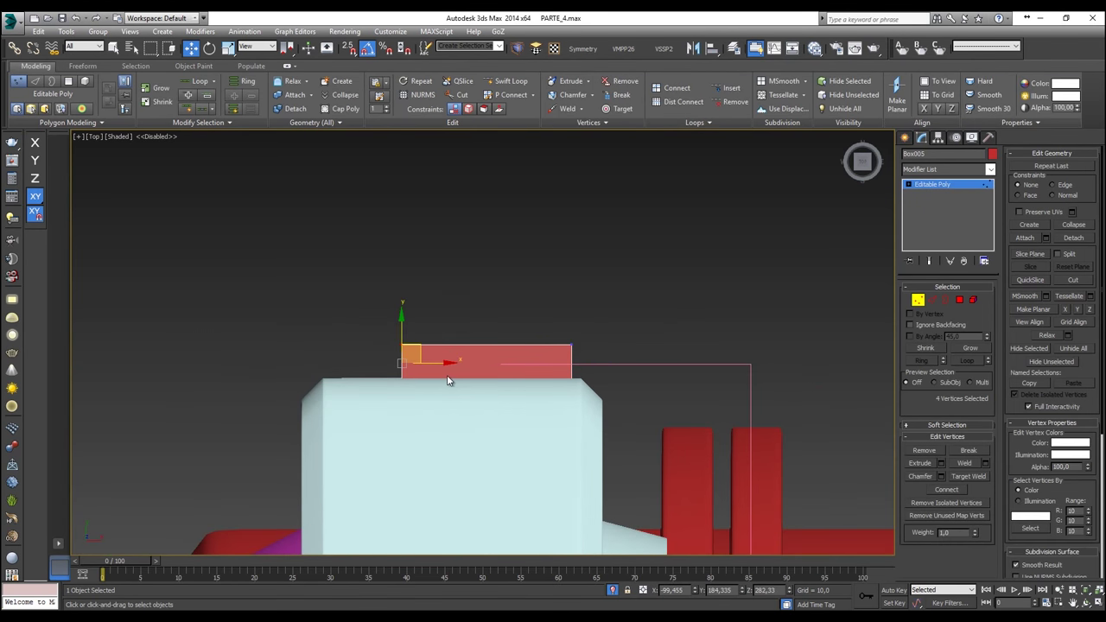
{"action": "left_click_drag", "start_coordinate": [384, 361], "coordinate": [373, 361]}
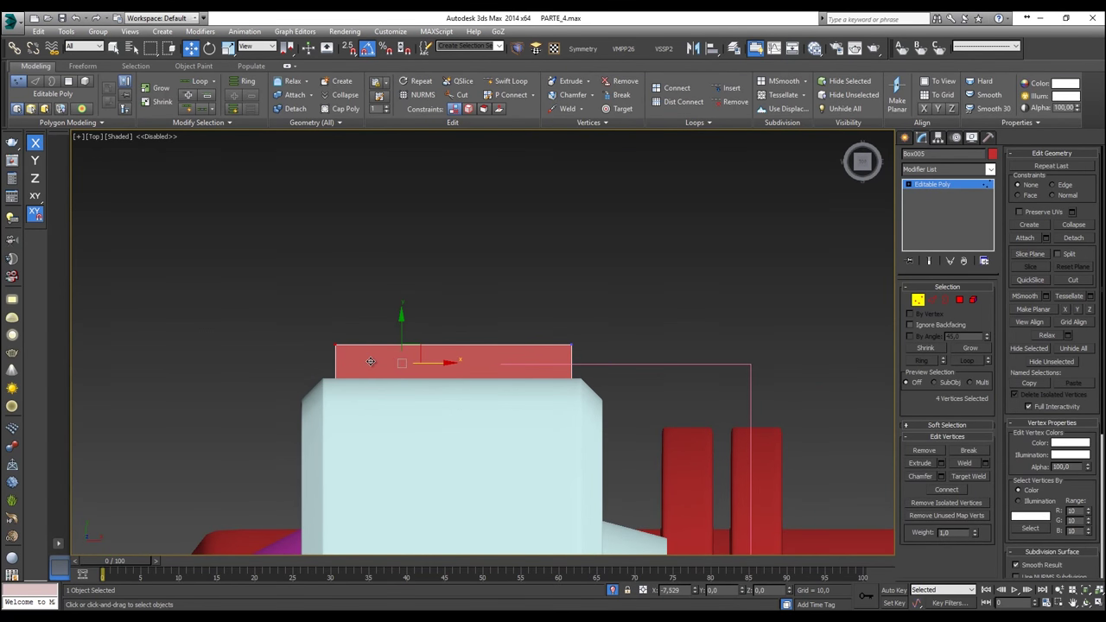
Step: Move the box's lower end vertices beneath the housing in the Left view, stretching the box diagonally
{"action": "key", "text": "l"}
{"action": "left_click_drag", "start_coordinate": [483, 353], "coordinate": [789, 413]}
{"action": "middle_click_drag", "start_coordinate": [737, 389], "coordinate": [645, 354]}
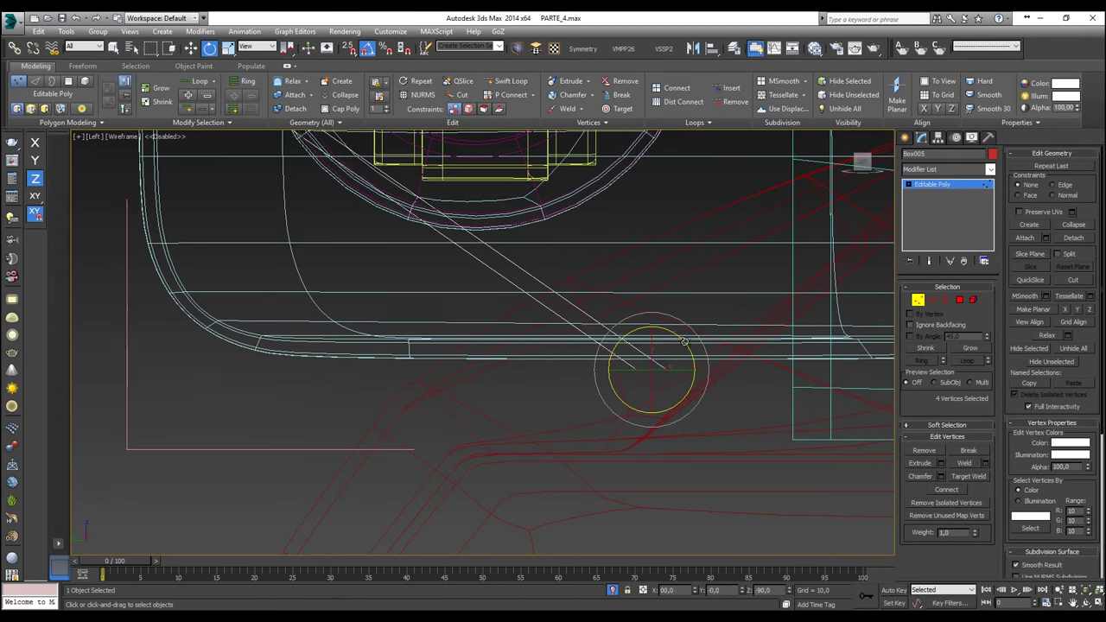
Step: Rotate the moved end vertices 90 degrees so the end stands vertical, and line them up with the housing's underside
{"action": "left_click_drag", "start_coordinate": [683, 339], "coordinate": [645, 324]}
{"action": "key", "text": "w"}
{"action": "scroll", "coordinate": [650, 328], "scroll_direction": "up", "scroll_amount": 2}
{"action": "scroll", "coordinate": [646, 359], "scroll_direction": "down", "scroll_amount": 4}
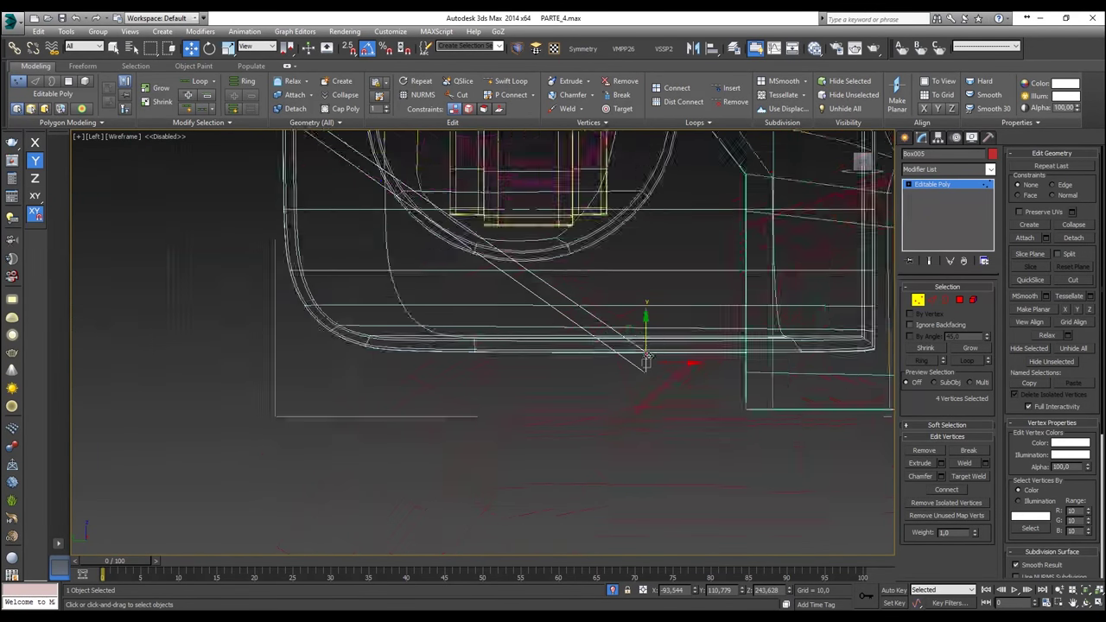
{"action": "middle_click_drag", "start_coordinate": [648, 358], "coordinate": [658, 335]}
{"action": "scroll", "coordinate": [422, 248], "scroll_direction": "up", "scroll_amount": 3}
{"action": "scroll", "coordinate": [448, 215], "scroll_direction": "down", "scroll_amount": 2}
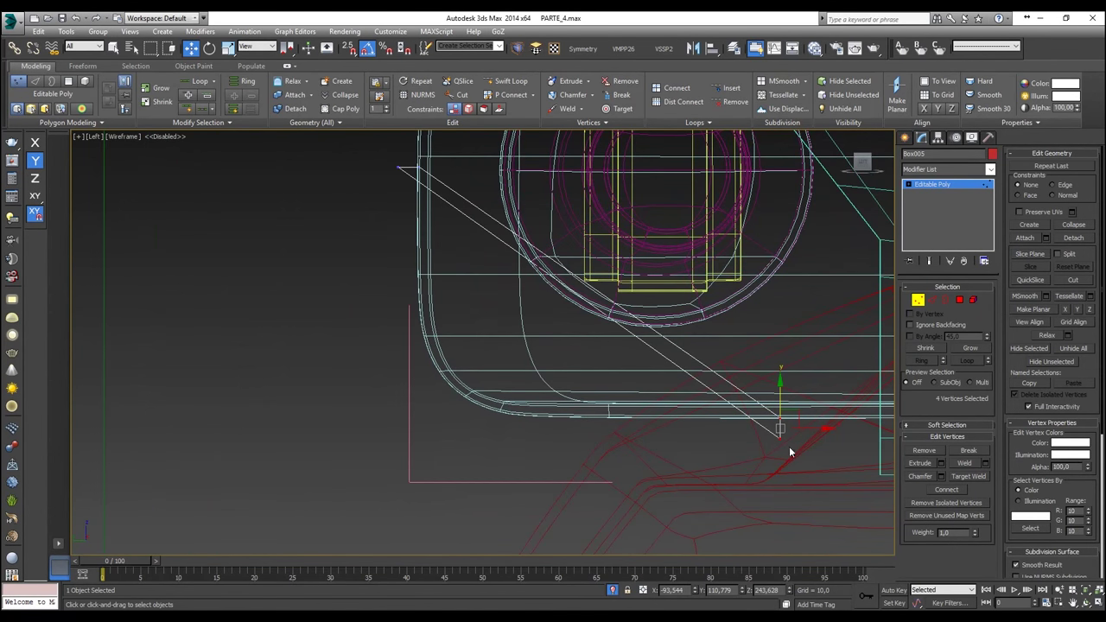
Step: Connect the box's four long diagonal edges with three evenly spaced segments
{"action": "left_click", "coordinate": [931, 299]}
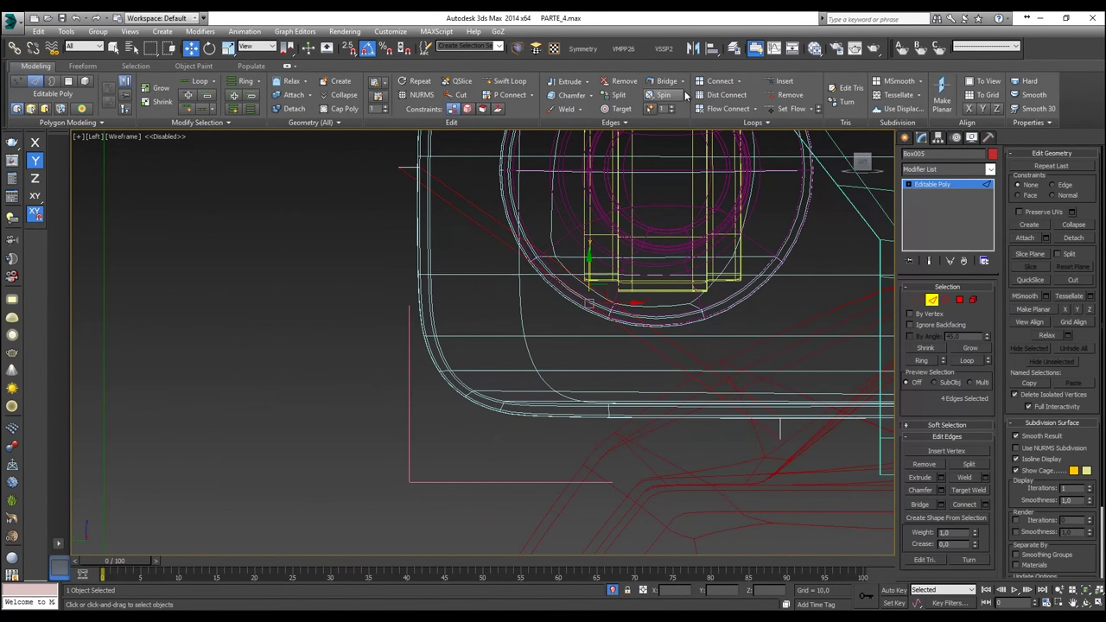
{"action": "left_click", "coordinate": [738, 81]}
{"action": "left_click", "coordinate": [485, 346]}
{"action": "left_click", "coordinate": [486, 347]}
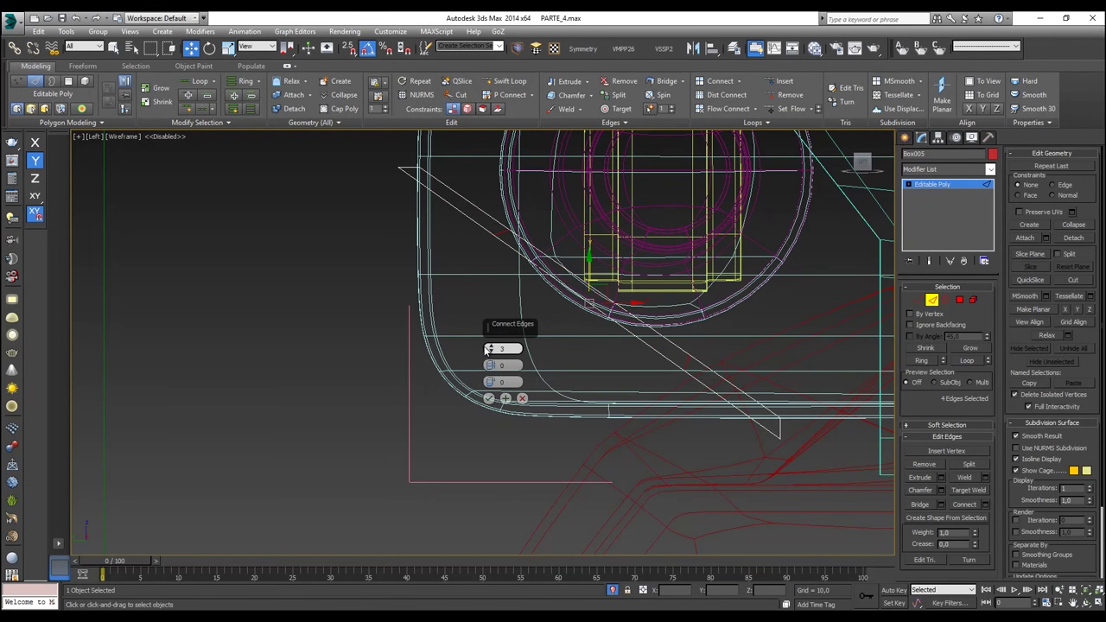
{"action": "left_click", "coordinate": [488, 398]}
Step: Move the uppermost new loop's vertices against the housing's rear face and rotate the loop until it lies horizontal
{"action": "left_click", "coordinate": [916, 298]}
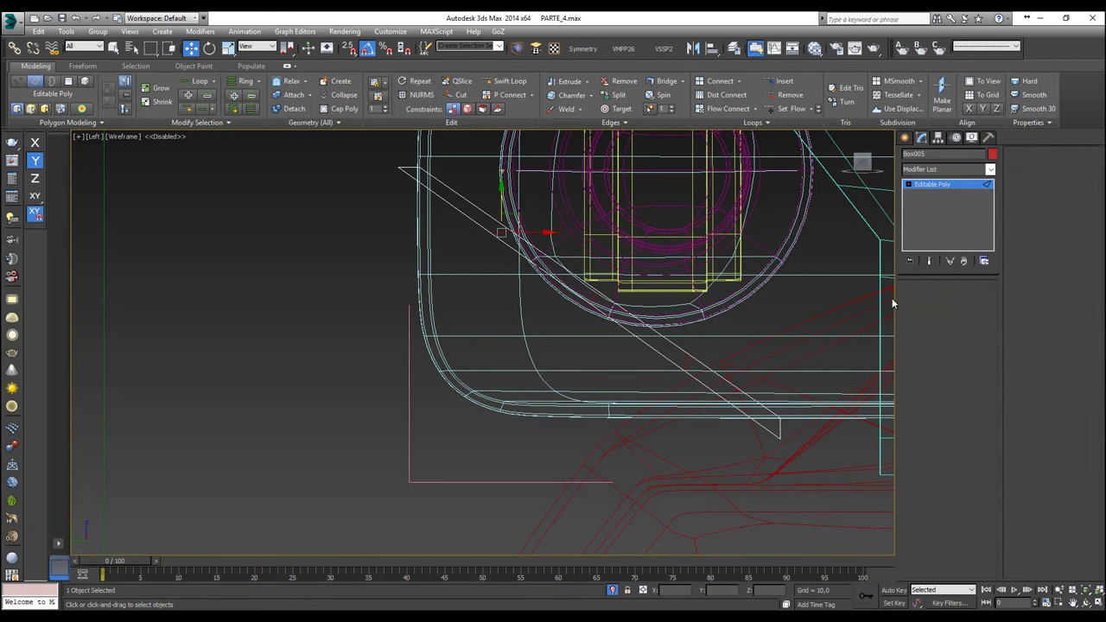
{"action": "scroll", "coordinate": [510, 231], "scroll_direction": "up", "scroll_amount": 4}
{"action": "left_click_drag", "start_coordinate": [511, 232], "coordinate": [326, 235]}
{"action": "middle_click_drag", "start_coordinate": [344, 255], "coordinate": [457, 398]}
{"action": "key", "text": "e"}
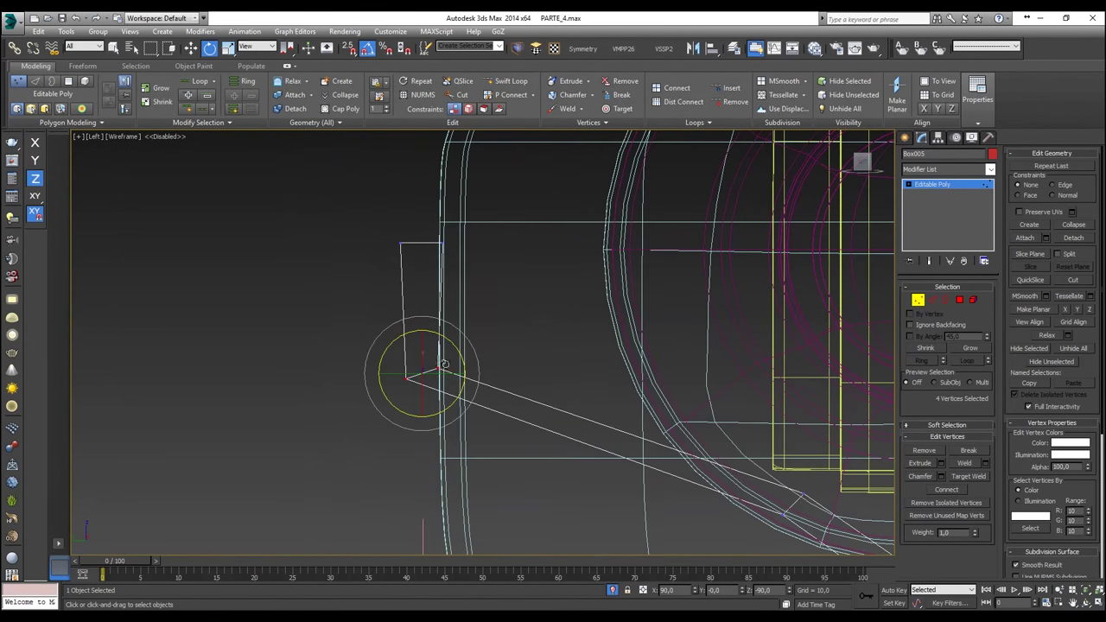
{"action": "left_click", "coordinate": [479, 407]}
{"action": "left_click_drag", "start_coordinate": [478, 407], "coordinate": [359, 338]}
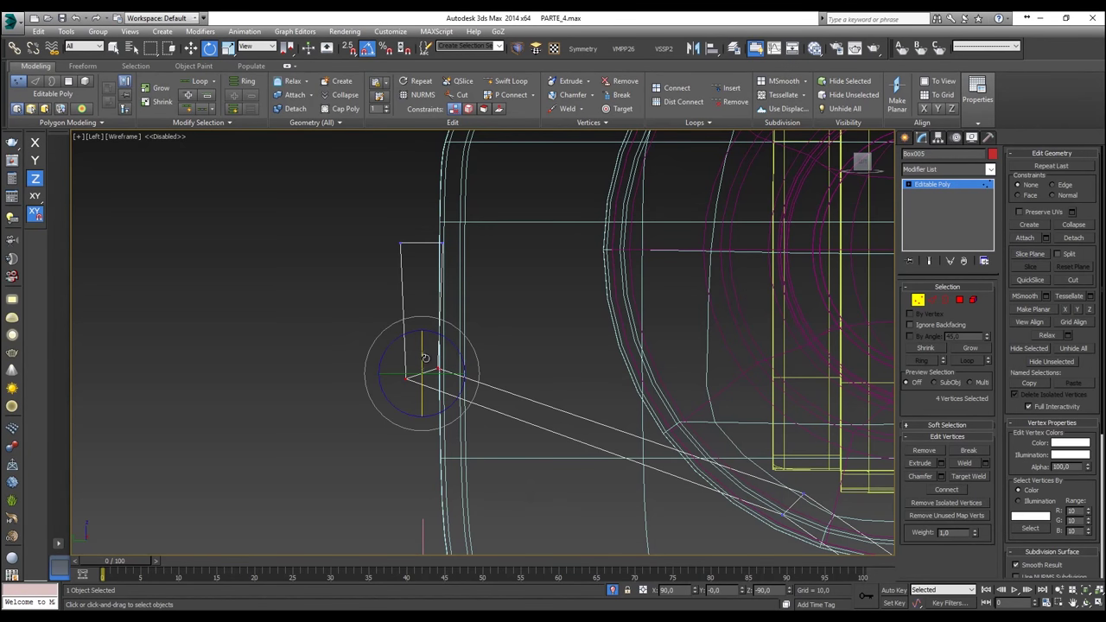
{"action": "left_click_drag", "start_coordinate": [449, 343], "coordinate": [453, 353]}
{"action": "scroll", "coordinate": [450, 355], "scroll_direction": "up", "scroll_amount": 4}
{"action": "scroll", "coordinate": [437, 372], "scroll_direction": "down", "scroll_amount": 2}
{"action": "scroll", "coordinate": [431, 376], "scroll_direction": "up", "scroll_amount": 2}
Step: Align the loop's outer and inner vertices along X with the strip's top end using vertex snap
{"action": "key", "text": "w"}
{"action": "left_click_drag", "start_coordinate": [316, 365], "coordinate": [377, 412]}
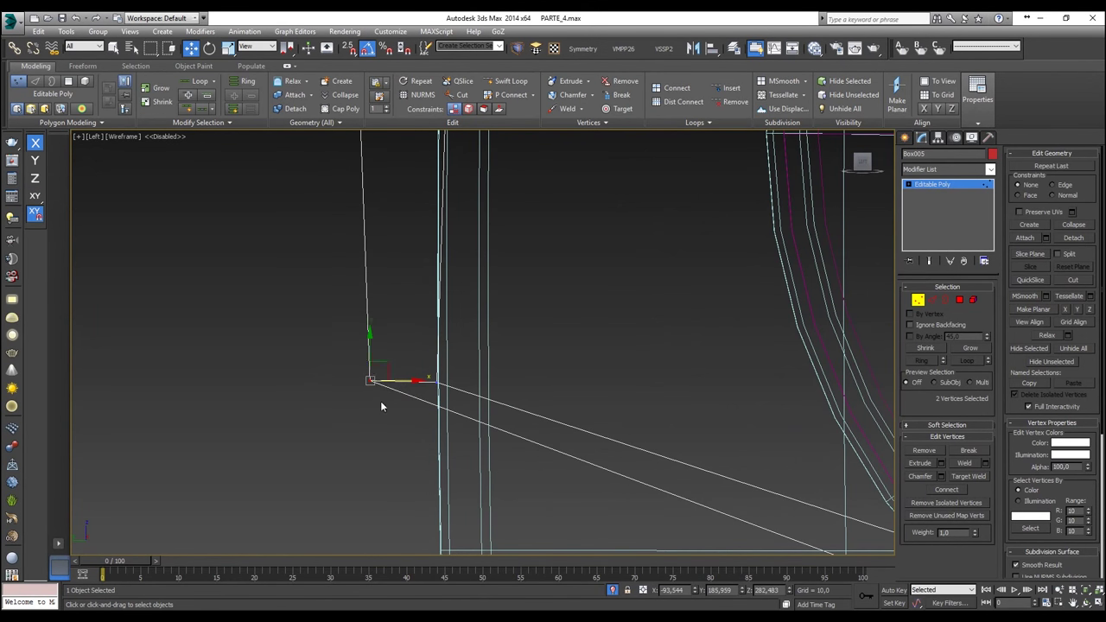
{"action": "key", "text": "s"}
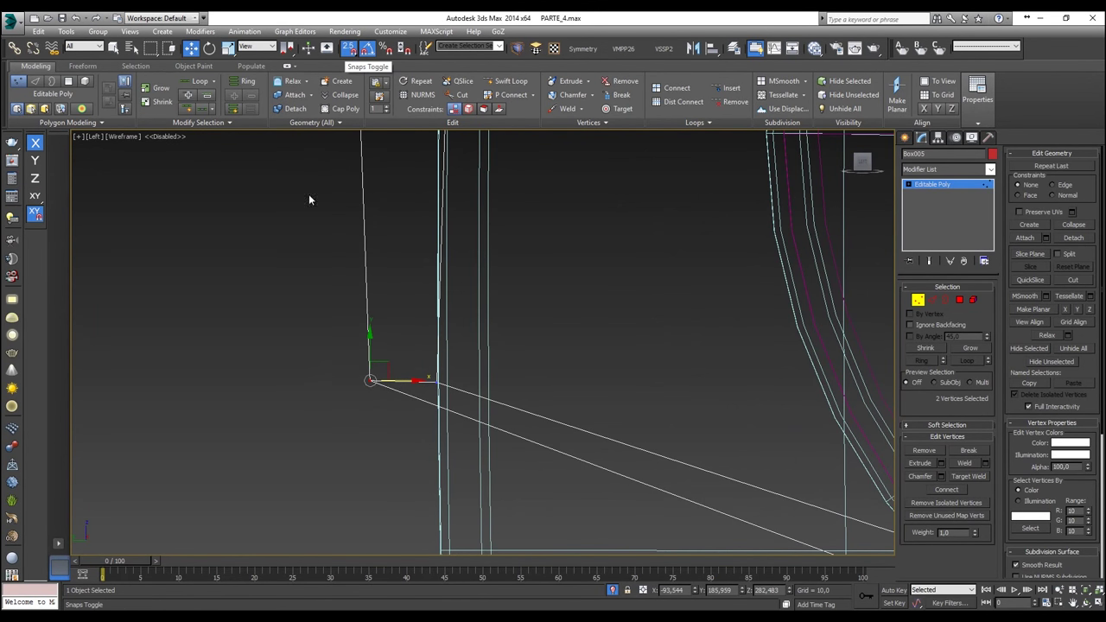
{"action": "left_click_drag", "start_coordinate": [368, 350], "coordinate": [391, 258]}
{"action": "scroll", "coordinate": [423, 386], "scroll_direction": "down", "scroll_amount": 3}
{"action": "left_click_drag", "start_coordinate": [455, 421], "coordinate": [430, 256]}
Step: Move the middle loop's four vertices out to the housing's rounded lower rear corner, with snapping off
{"action": "scroll", "coordinate": [472, 408], "scroll_direction": "down", "scroll_amount": 3}
{"action": "middle_click_drag", "start_coordinate": [588, 472], "coordinate": [555, 330]}
{"action": "left_click_drag", "start_coordinate": [681, 322], "coordinate": [479, 482]}
{"action": "key", "text": "F8"}
{"action": "middle_click_drag", "start_coordinate": [484, 482], "coordinate": [523, 342]}
{"action": "scroll", "coordinate": [524, 342], "scroll_direction": "up", "scroll_amount": 2}
{"action": "scroll", "coordinate": [523, 342], "scroll_direction": "up", "scroll_amount": 2}
{"action": "key", "text": "s"}
{"action": "left_click_drag", "start_coordinate": [528, 322], "coordinate": [511, 346]}
{"action": "scroll", "coordinate": [511, 345], "scroll_direction": "down", "scroll_amount": 3}
Step: Move the remaining loop's four vertices down beneath the housing, below where its underside flattens
{"action": "middle_click_drag", "start_coordinate": [806, 310], "coordinate": [665, 302]}
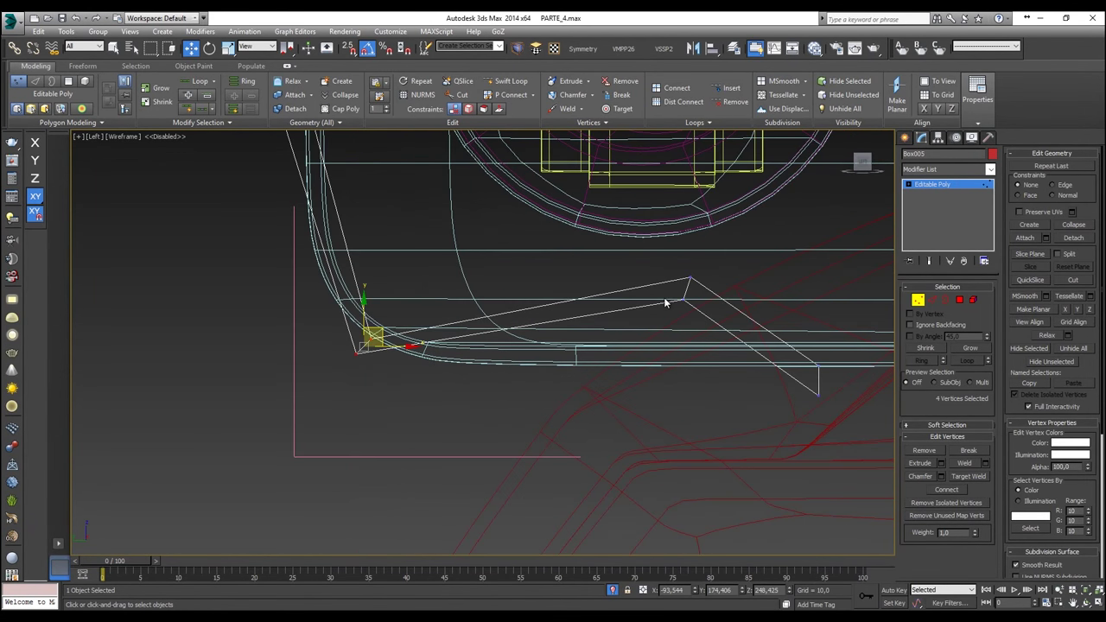
{"action": "left_click_drag", "start_coordinate": [641, 328], "coordinate": [641, 328]}
{"action": "left_click_drag", "start_coordinate": [686, 273], "coordinate": [576, 359]}
{"action": "left_click_drag", "start_coordinate": [584, 359], "coordinate": [583, 358]}
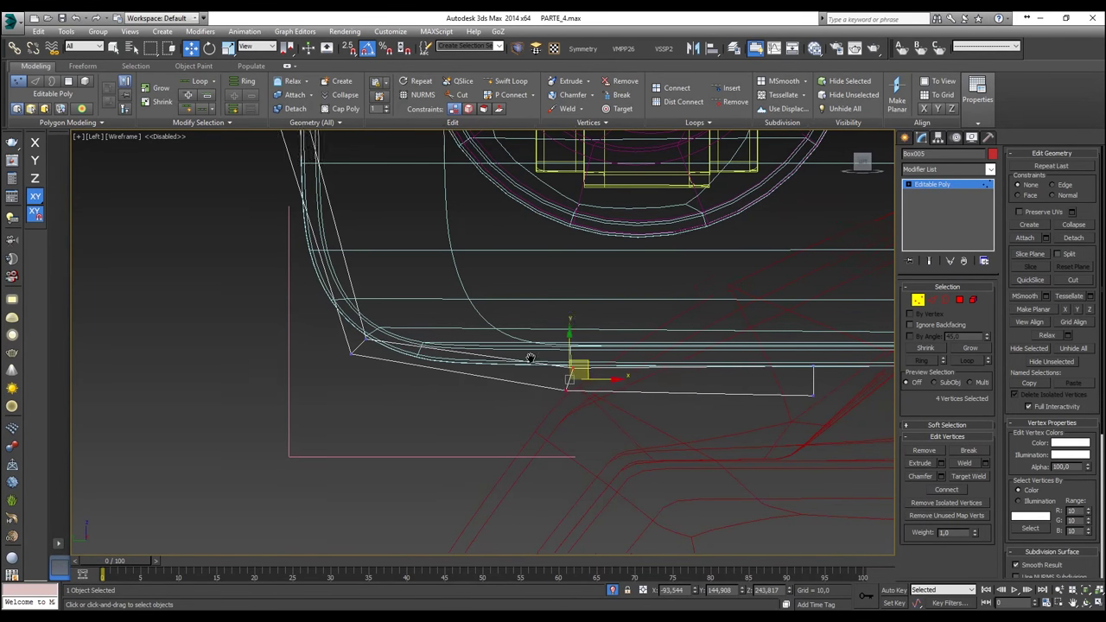
Step: Square up the underside loop with vertex snap, aligning its outer and inner vertices with each other and level with the strip's front end
{"action": "middle_click_drag", "start_coordinate": [561, 376], "coordinate": [370, 378]}
{"action": "scroll", "coordinate": [371, 380], "scroll_direction": "up", "scroll_amount": 2}
{"action": "left_click_drag", "start_coordinate": [400, 422], "coordinate": [354, 403]}
{"action": "key", "text": "s"}
{"action": "scroll", "coordinate": [388, 405], "scroll_direction": "down", "scroll_amount": 1}
{"action": "scroll", "coordinate": [386, 406], "scroll_direction": "up", "scroll_amount": 2}
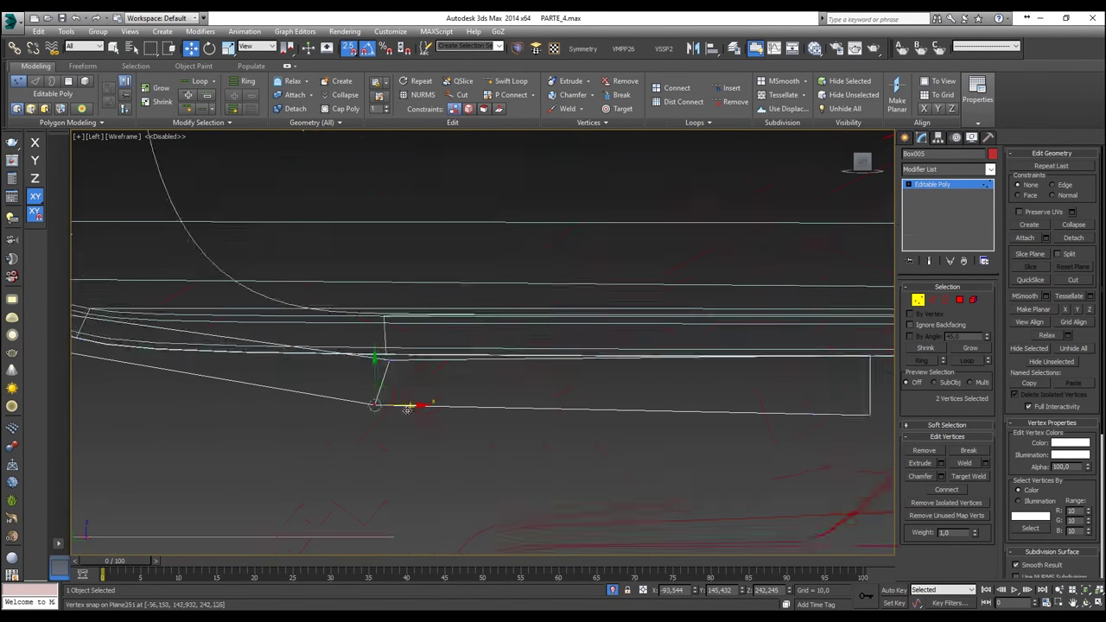
{"action": "left_click_drag", "start_coordinate": [391, 363], "coordinate": [383, 354]}
{"action": "left_click_drag", "start_coordinate": [418, 459], "coordinate": [870, 414]}
{"action": "key", "text": "F6"}
{"action": "left_click_drag", "start_coordinate": [400, 330], "coordinate": [382, 371]}
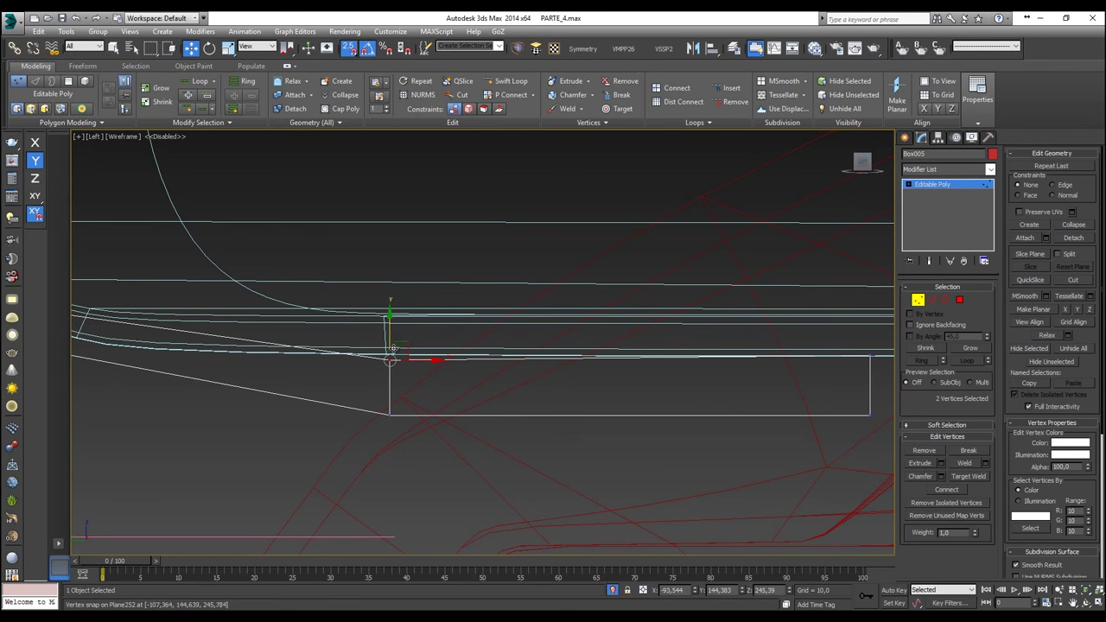
{"action": "left_click_drag", "start_coordinate": [390, 331], "coordinate": [869, 358]}
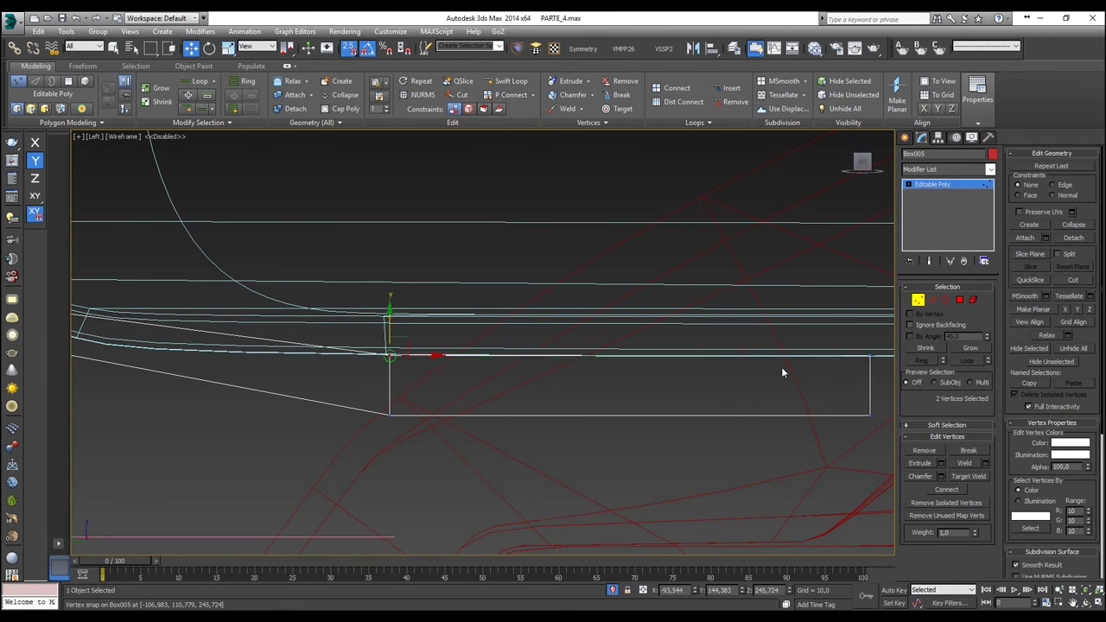
Step: Move the corner loop's outer vertices to even out the strip's thickness around the housing's corner
{"action": "scroll", "coordinate": [563, 375], "scroll_direction": "down", "scroll_amount": 3}
{"action": "middle_click_drag", "start_coordinate": [383, 361], "coordinate": [554, 371]}
{"action": "scroll", "coordinate": [429, 390], "scroll_direction": "up", "scroll_amount": 2}
{"action": "left_click_drag", "start_coordinate": [477, 363], "coordinate": [417, 337]}
{"action": "scroll", "coordinate": [417, 337], "scroll_direction": "down", "scroll_amount": 3}
{"action": "scroll", "coordinate": [416, 337], "scroll_direction": "down", "scroll_amount": 2}
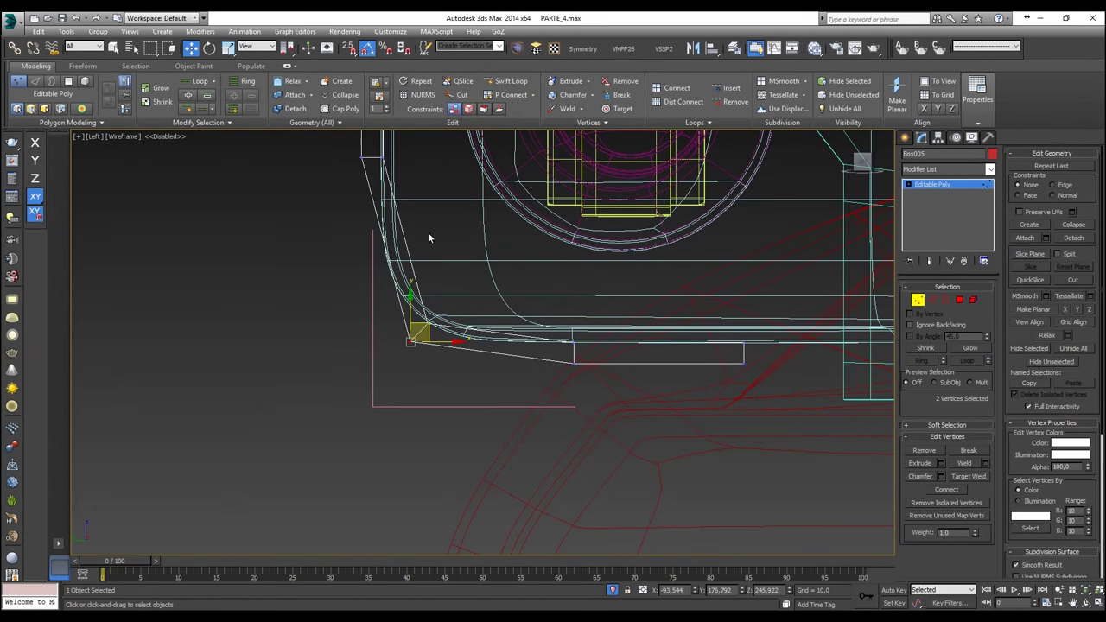
Step: Connect the strip's four edges between the rear face loop and the corner loop with two segments
{"action": "middle_click_drag", "start_coordinate": [429, 237], "coordinate": [436, 270]}
{"action": "left_click", "coordinate": [932, 300]}
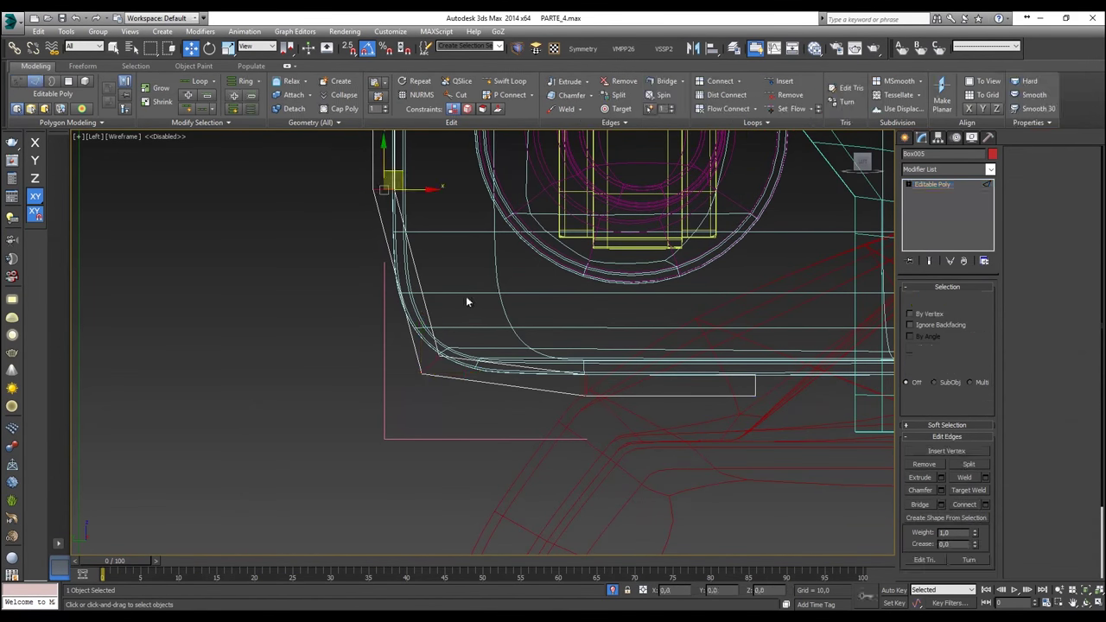
{"action": "left_click_drag", "start_coordinate": [458, 319], "coordinate": [375, 292]}
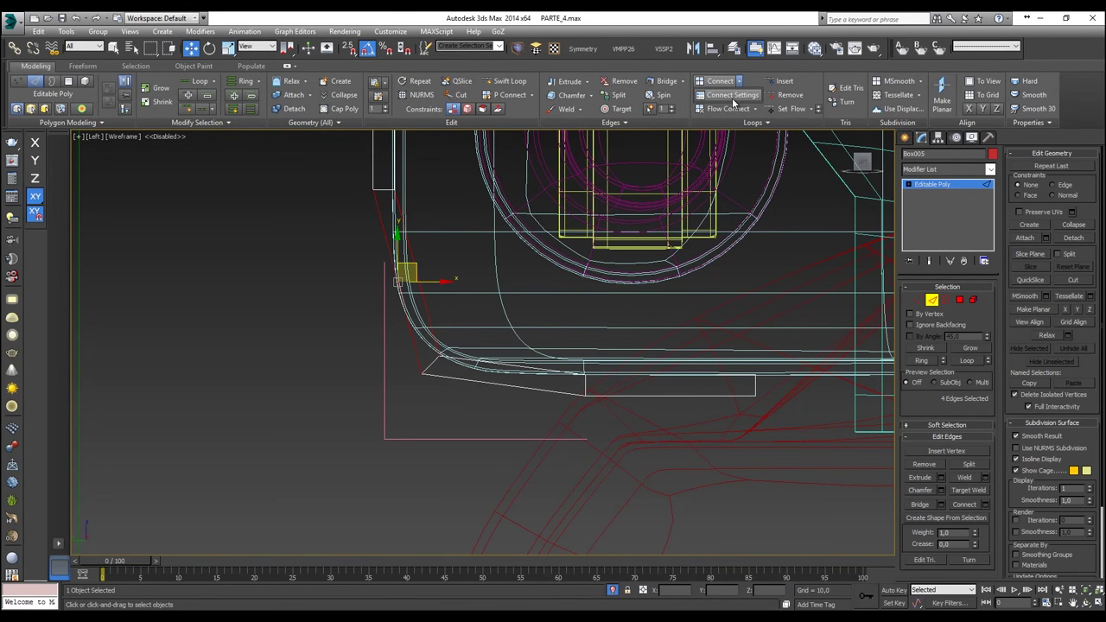
{"action": "left_click", "coordinate": [739, 81]}
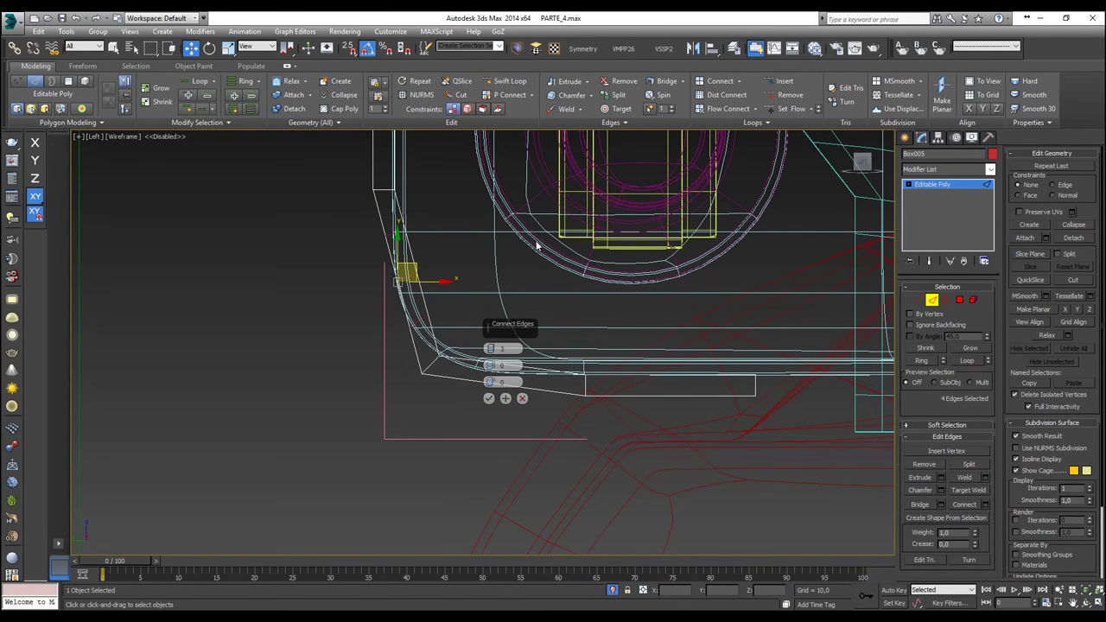
{"action": "left_click", "coordinate": [489, 399]}
Step: Place the upper new loop at the start of the bend and snap its outer and inner vertices along X to the vertical section
{"action": "left_click", "coordinate": [918, 301]}
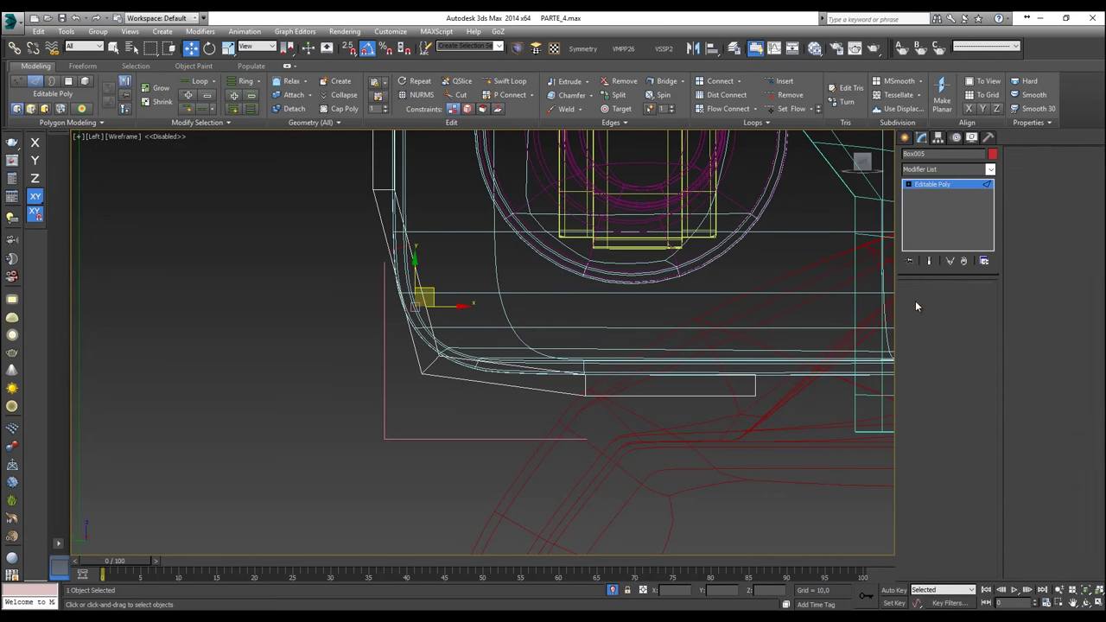
{"action": "scroll", "coordinate": [376, 259], "scroll_direction": "up", "scroll_amount": 4}
{"action": "left_click_drag", "start_coordinate": [464, 285], "coordinate": [434, 301]}
{"action": "left_click_drag", "start_coordinate": [351, 347], "coordinate": [351, 346]}
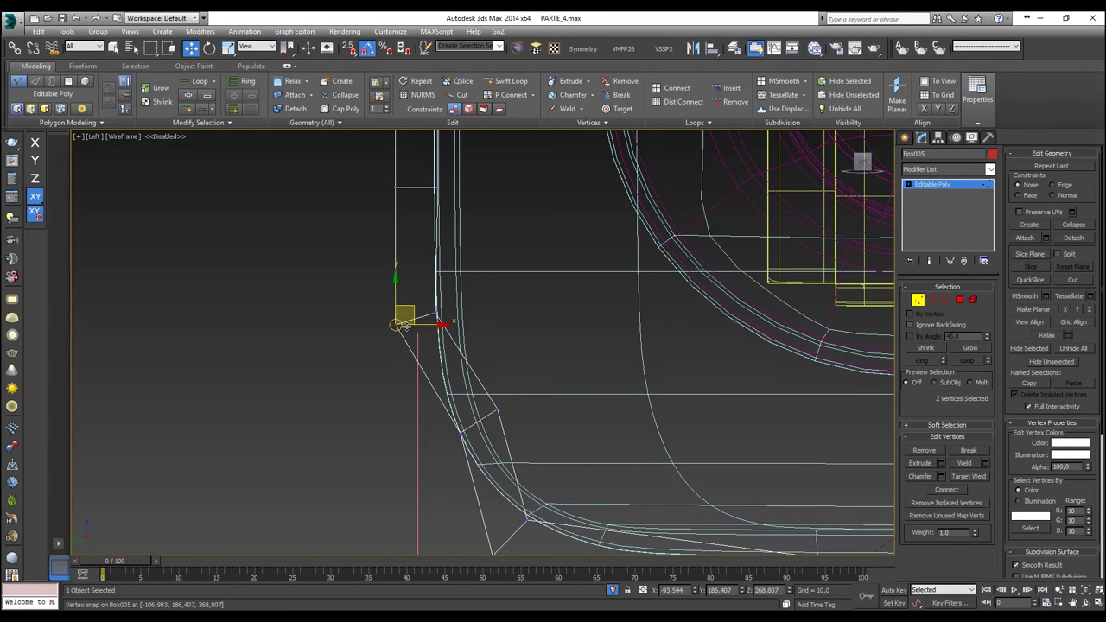
{"action": "key", "text": "F5"}
{"action": "key", "text": "s"}
{"action": "left_click_drag", "start_coordinate": [456, 299], "coordinate": [423, 320]}
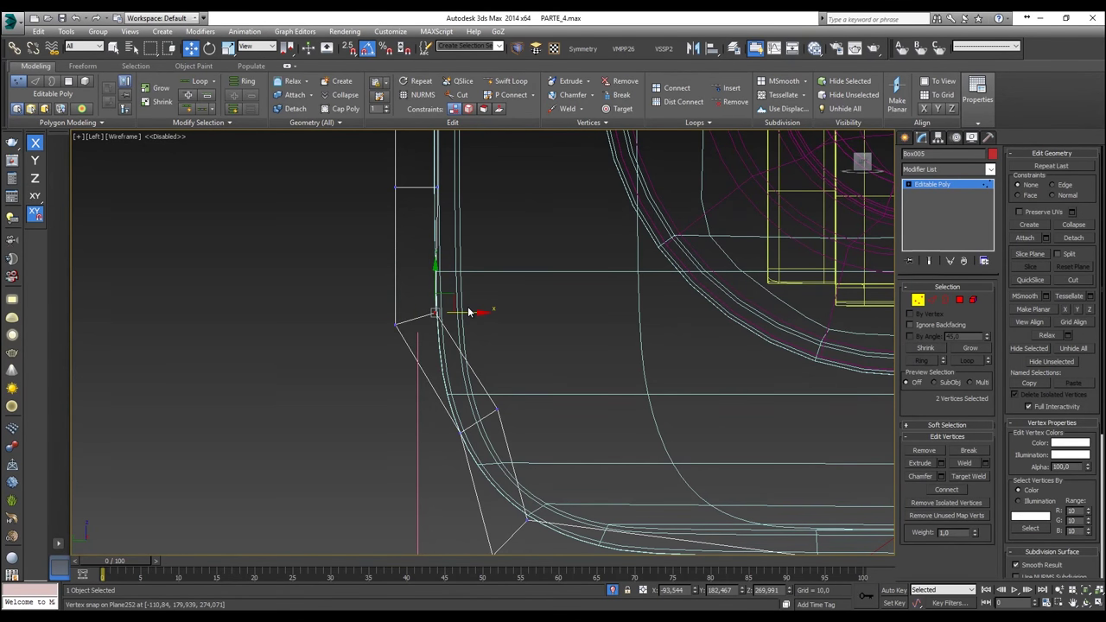
{"action": "left_click", "coordinate": [465, 310]}
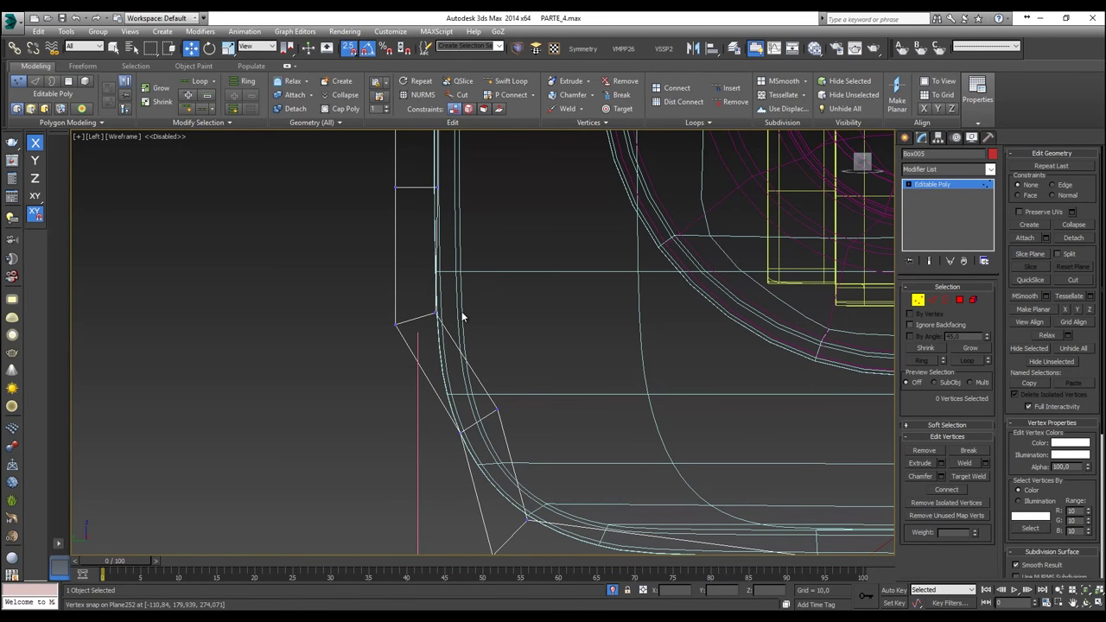
{"action": "left_click", "coordinate": [437, 313]}
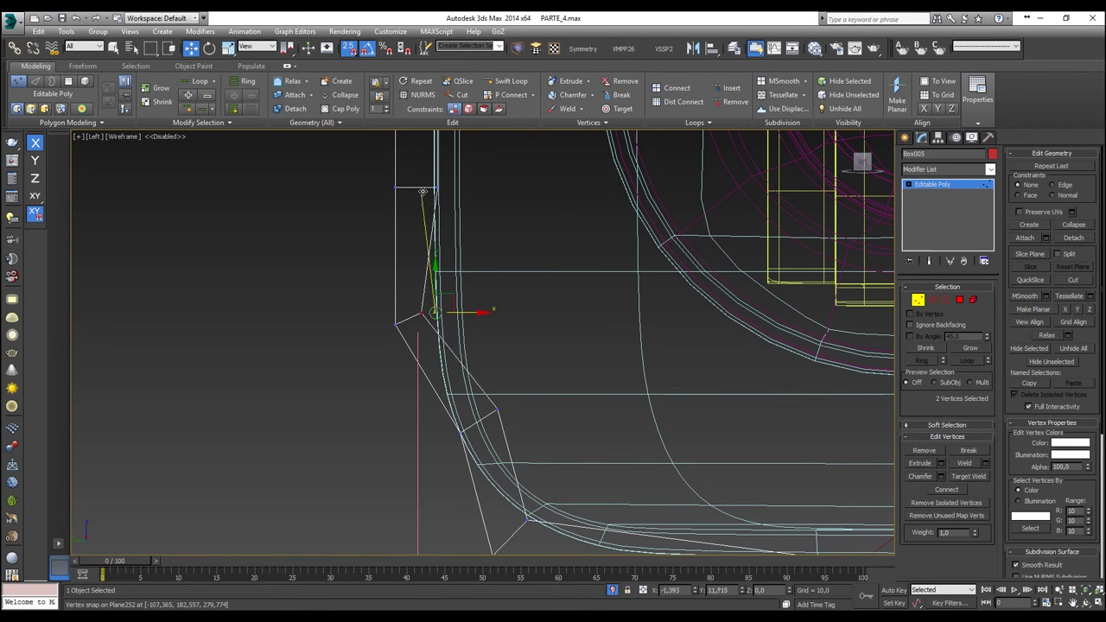
{"action": "left_click_drag", "start_coordinate": [429, 189], "coordinate": [430, 189]}
Step: Move the lower new loop's four vertices outward to follow the housing's rounded rear corner, with snapping off
{"action": "middle_click_drag", "start_coordinate": [499, 307], "coordinate": [520, 197]}
{"action": "key", "text": "s"}
{"action": "left_click_drag", "start_coordinate": [541, 269], "coordinate": [476, 327]}
{"action": "middle_click_drag", "start_coordinate": [479, 326], "coordinate": [345, 236]}
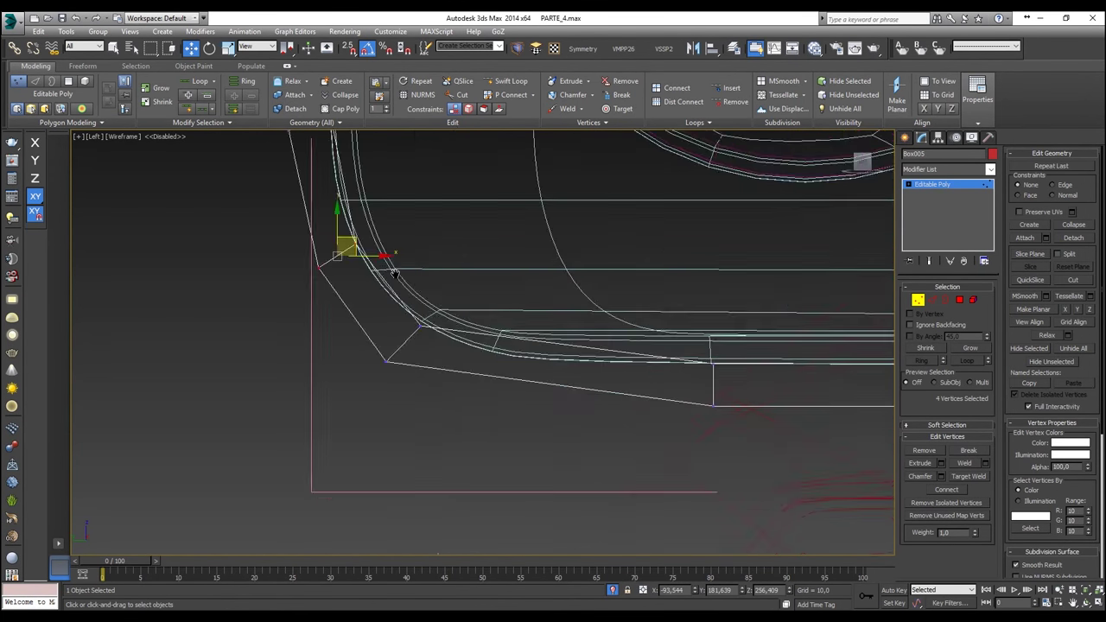
Step: Connect the four edges between the corner loop and the underside loop with two segments
{"action": "left_click", "coordinate": [932, 300]}
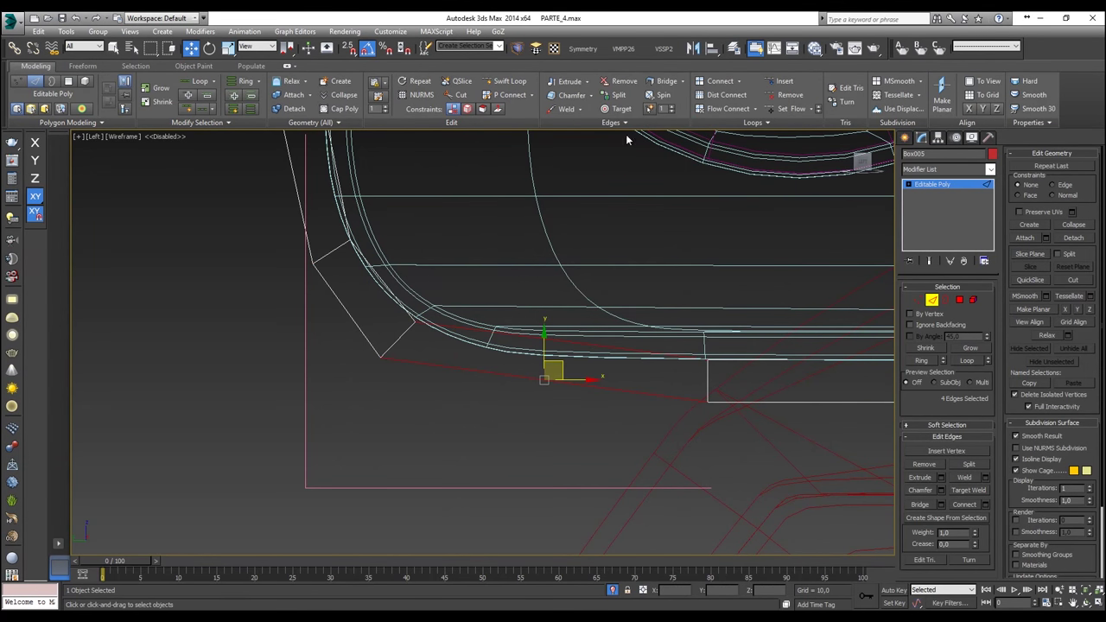
{"action": "left_click", "coordinate": [739, 81]}
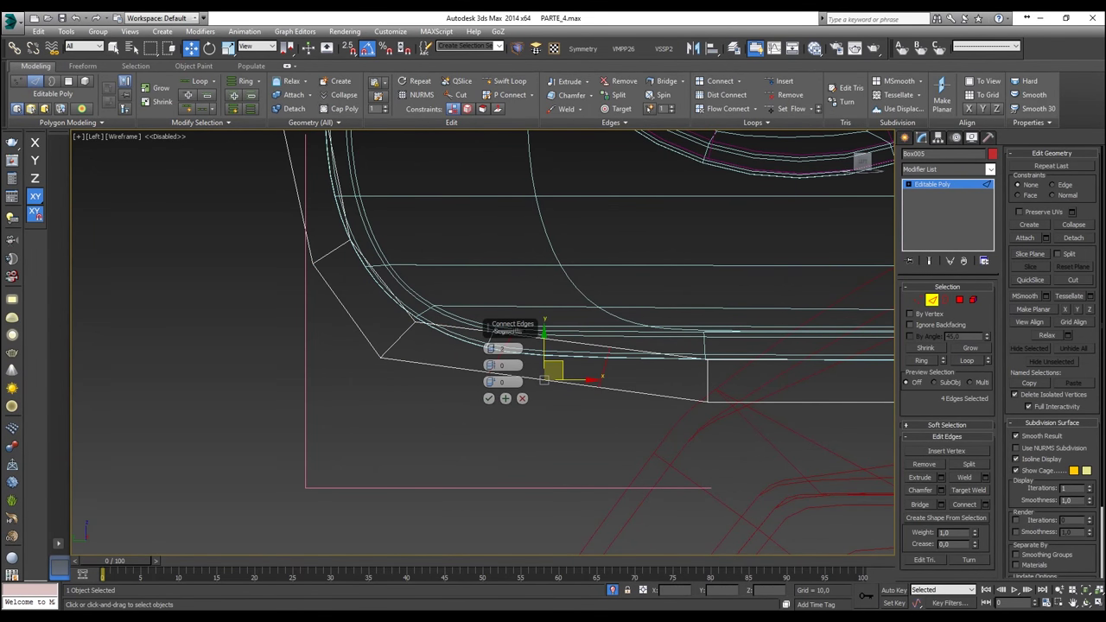
{"action": "left_click", "coordinate": [489, 399]}
Step: Move the new loop nearest the flat underside into place and snap its inner and outer vertices along Y to the neighbouring underside loop
{"action": "left_click", "coordinate": [918, 299]}
{"action": "left_click_drag", "start_coordinate": [592, 353], "coordinate": [620, 368]}
{"action": "scroll", "coordinate": [614, 380], "scroll_direction": "up", "scroll_amount": 3}
{"action": "left_click_drag", "start_coordinate": [595, 432], "coordinate": [580, 402]}
{"action": "key", "text": "s"}
{"action": "key", "text": "s"}
{"action": "left_click_drag", "start_coordinate": [601, 308], "coordinate": [803, 338]}
{"action": "key", "text": "s"}
{"action": "left_click_drag", "start_coordinate": [629, 461], "coordinate": [798, 421]}
{"action": "key", "text": "s"}
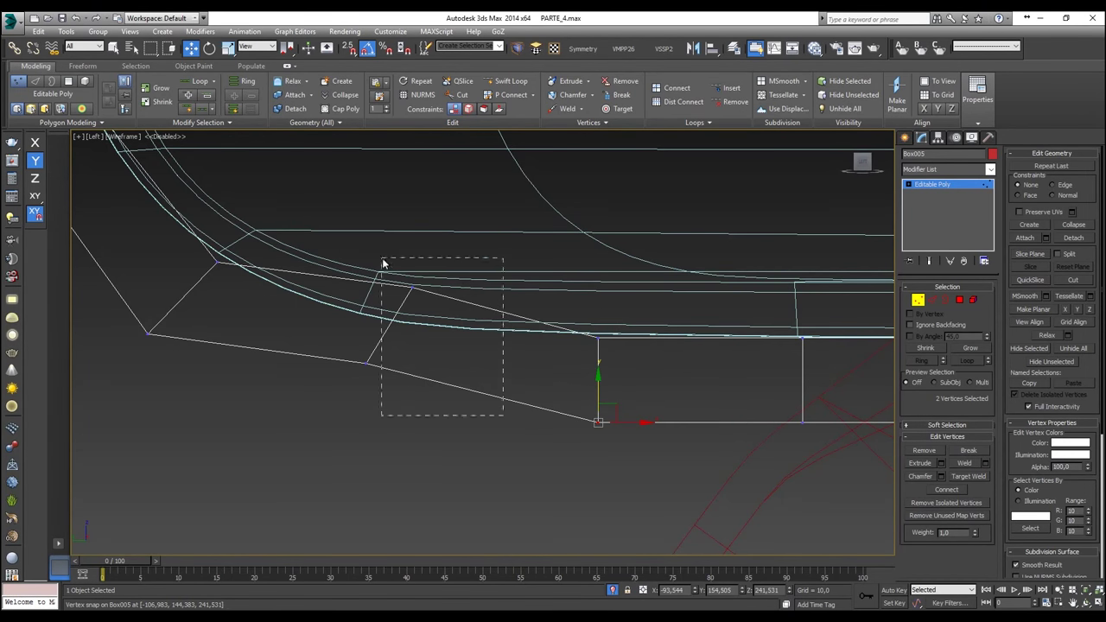
Step: Move the other new loop's four vertices so the strip follows the end of the housing's corner curve
{"action": "left_click_drag", "start_coordinate": [360, 367], "coordinate": [376, 344], "text": "ctrl"}
{"action": "key", "text": "F8"}
{"action": "scroll", "coordinate": [378, 347], "scroll_direction": "down", "scroll_amount": 5}
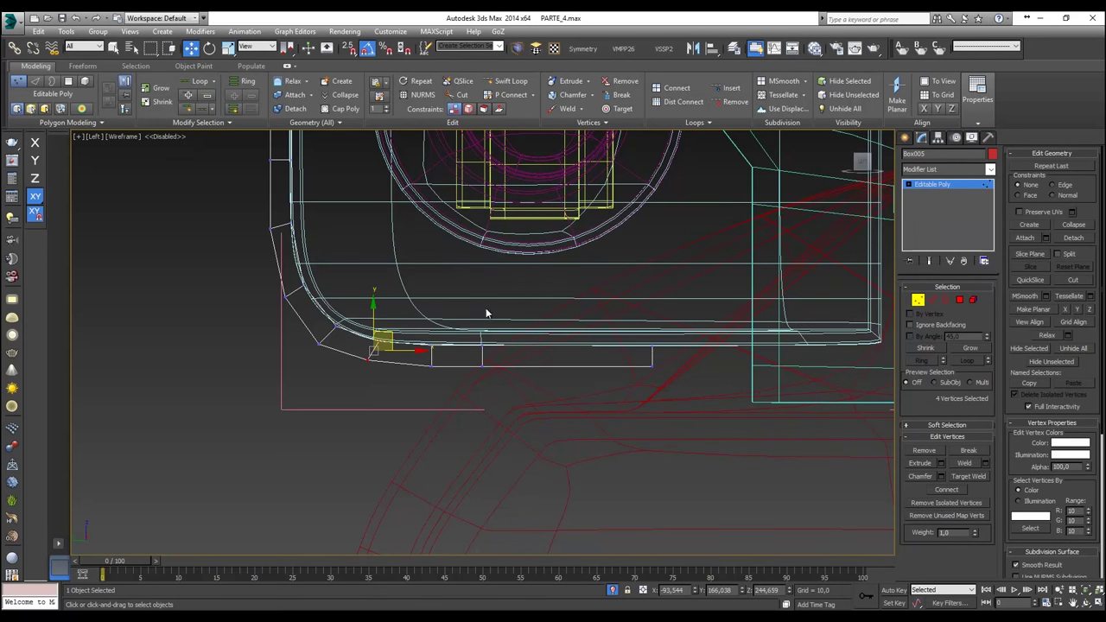
{"action": "middle_click_drag", "start_coordinate": [484, 313], "coordinate": [532, 424]}
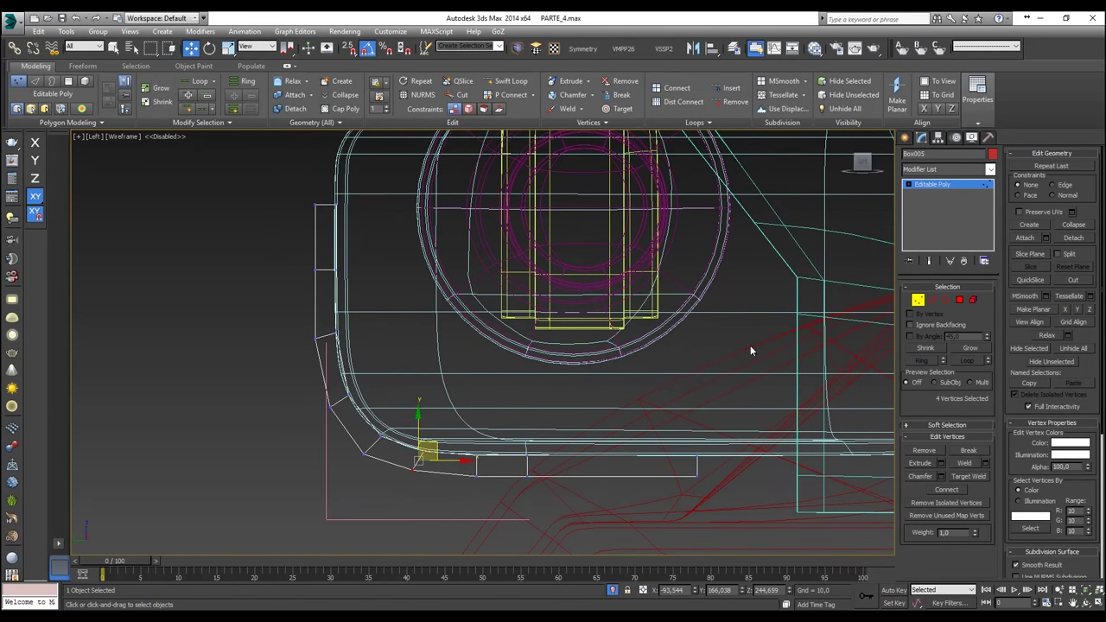
Step: Show the strip in a shaded Perspective view and hide all other objects
{"action": "key", "text": "p"}
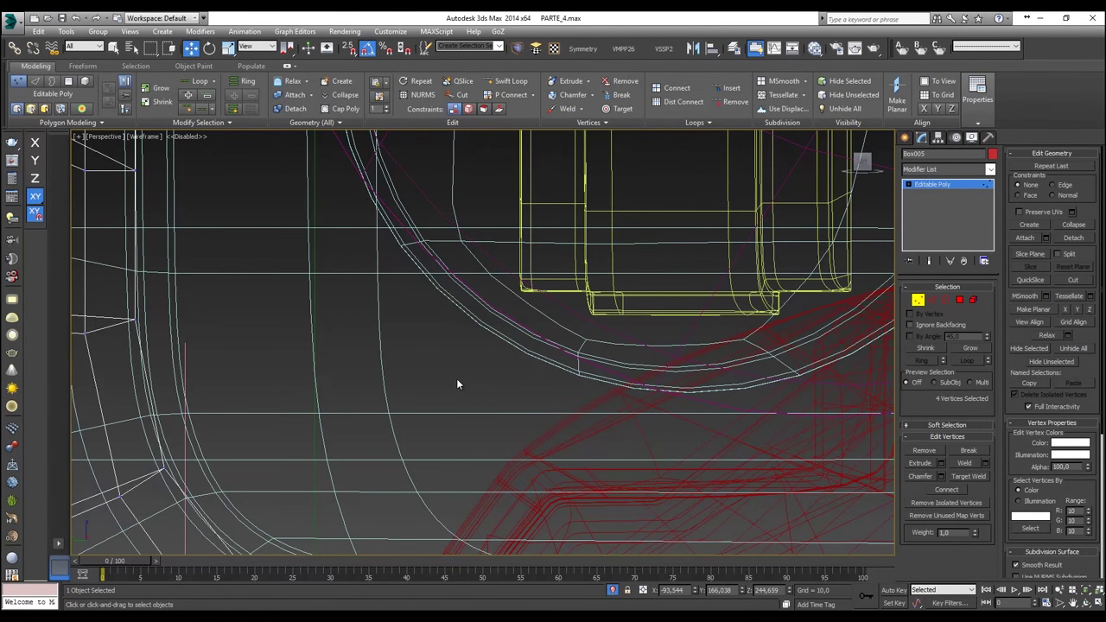
{"action": "key", "text": "z"}
{"action": "scroll", "coordinate": [458, 383], "scroll_direction": "down", "scroll_amount": 4}
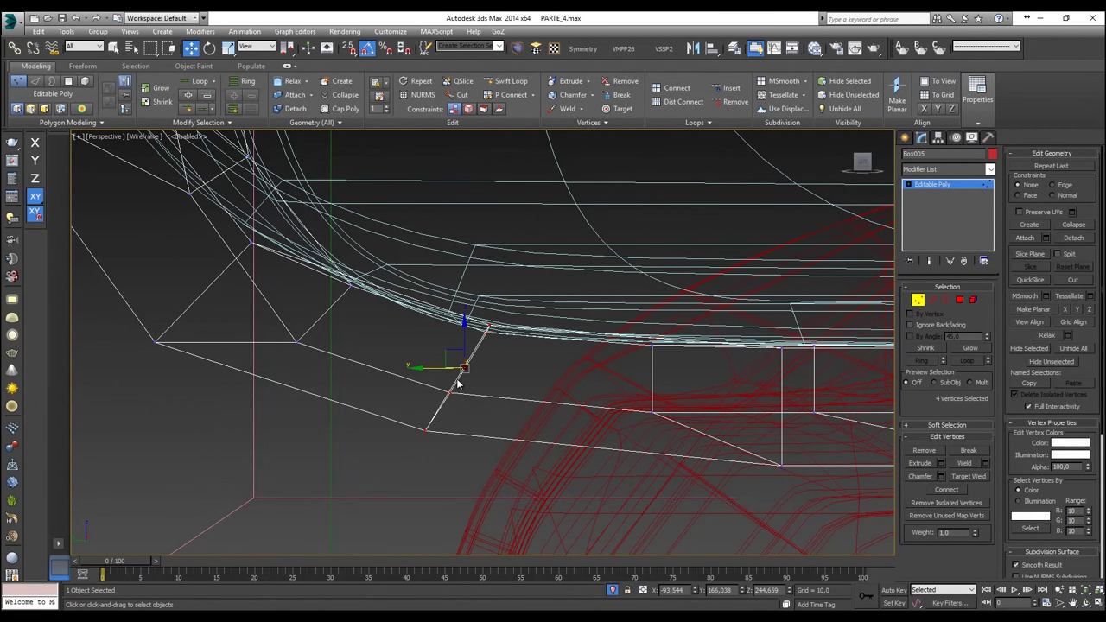
{"action": "key", "text": "F3"}
{"action": "right_click", "coordinate": [508, 416]}
{"action": "left_click", "coordinate": [520, 329]}
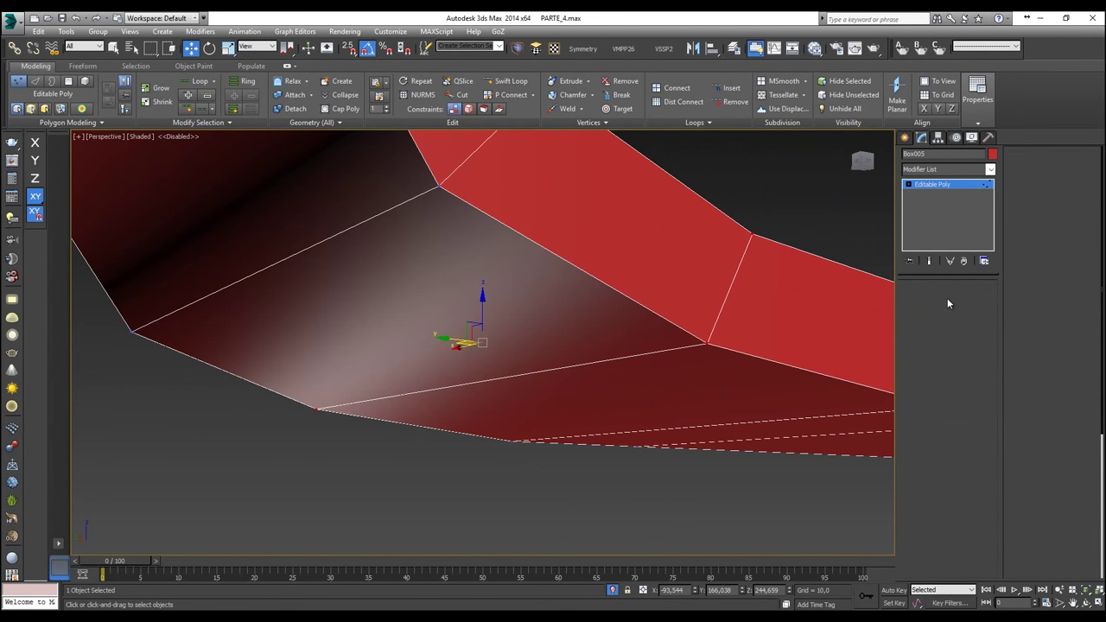
Step: Select the eight outer-face polygons along the strip, from the underside around the curve to the upper end of the rear section
{"action": "left_click", "coordinate": [958, 299]}
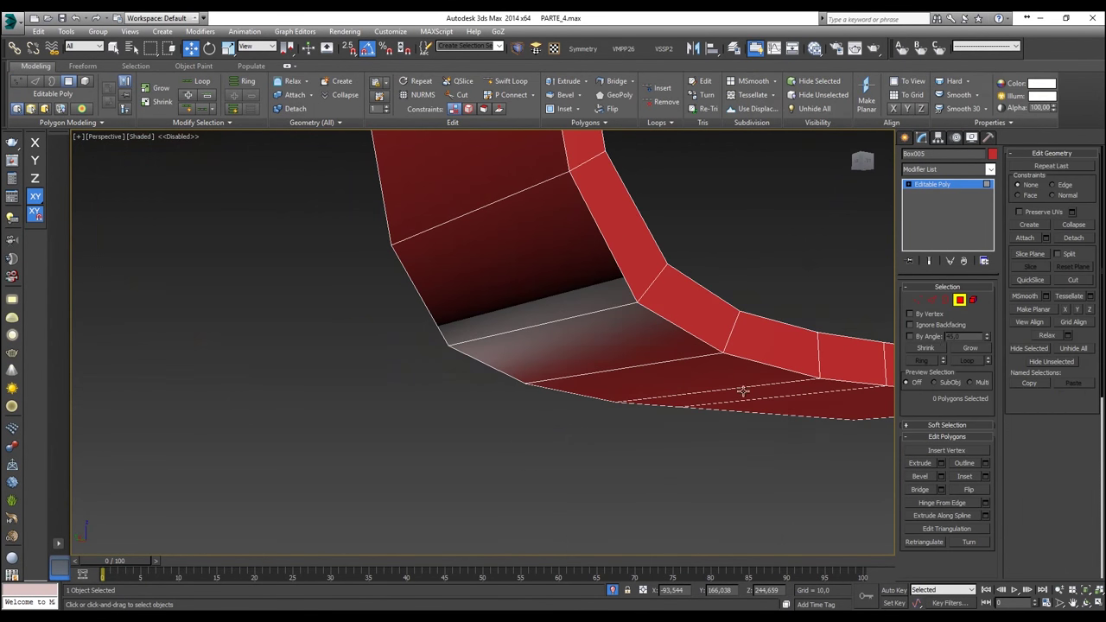
{"action": "left_click", "coordinate": [813, 404]}
{"action": "left_click", "coordinate": [751, 383], "text": "ctrl"}
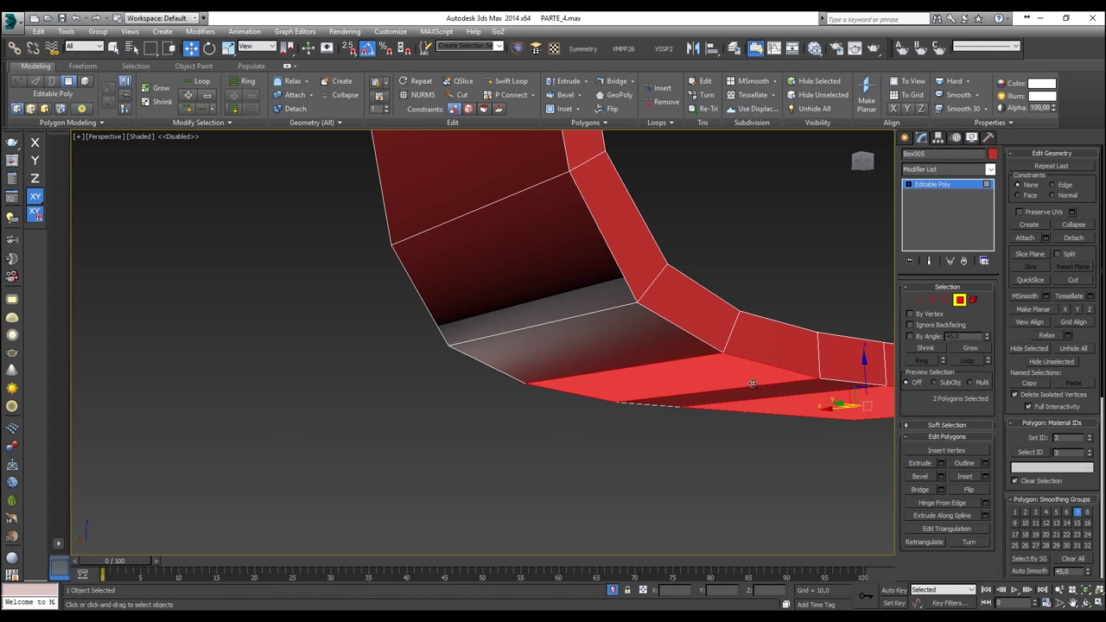
{"action": "left_click", "coordinate": [763, 395], "text": "ctrl"}
{"action": "left_click", "coordinate": [618, 338], "text": "ctrl"}
{"action": "left_click", "coordinate": [577, 274], "text": "ctrl"}
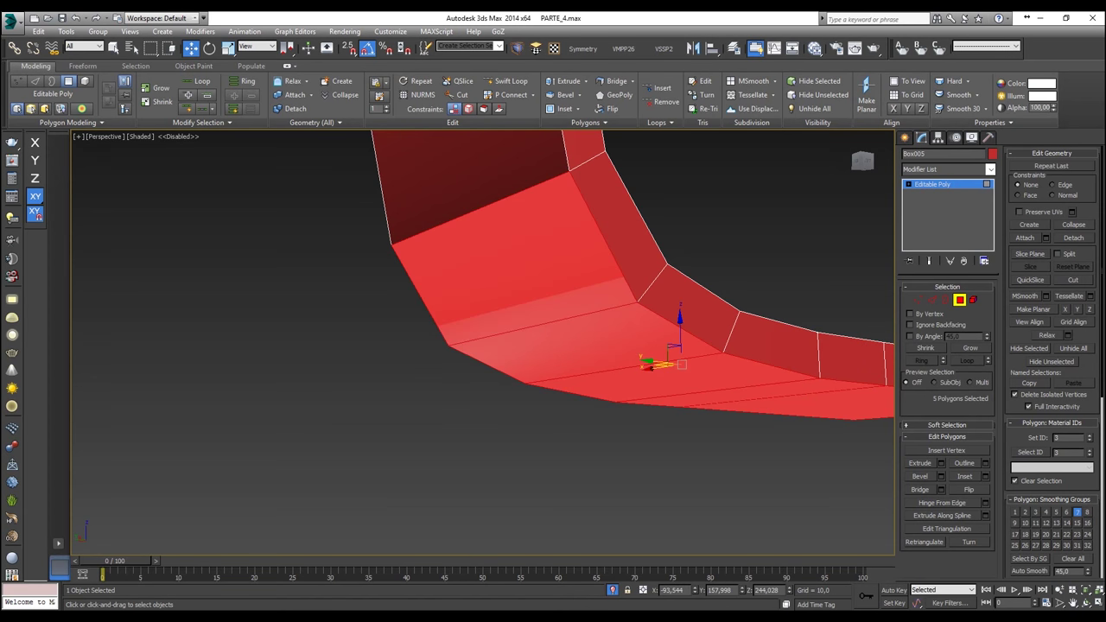
{"action": "middle_click_drag", "start_coordinate": [826, 303], "coordinate": [832, 371]}
{"action": "scroll", "coordinate": [643, 335], "scroll_direction": "down", "scroll_amount": 2}
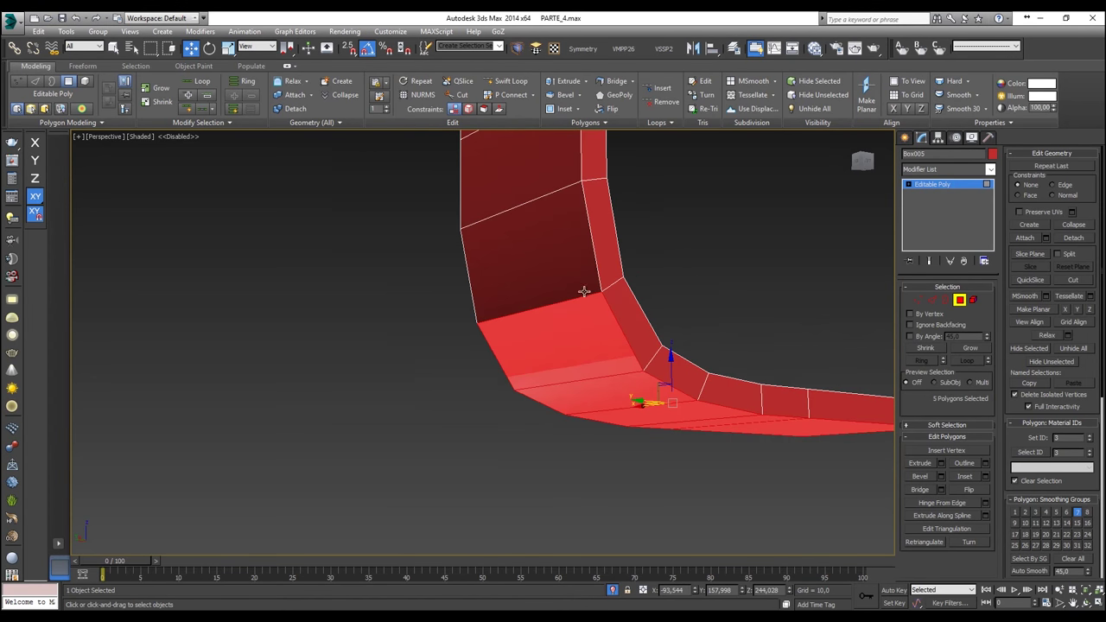
{"action": "left_click", "coordinate": [559, 228], "text": "ctrl"}
{"action": "left_click", "coordinate": [542, 183], "text": "ctrl"}
{"action": "middle_click_drag", "start_coordinate": [536, 205], "coordinate": [496, 327], "text": "alt"}
{"action": "left_click", "coordinate": [482, 250], "text": "ctrl"}
{"action": "middle_click_drag", "start_coordinate": [481, 249], "coordinate": [535, 319], "text": "alt"}
{"action": "scroll", "coordinate": [545, 267], "scroll_direction": "up", "scroll_amount": 2}
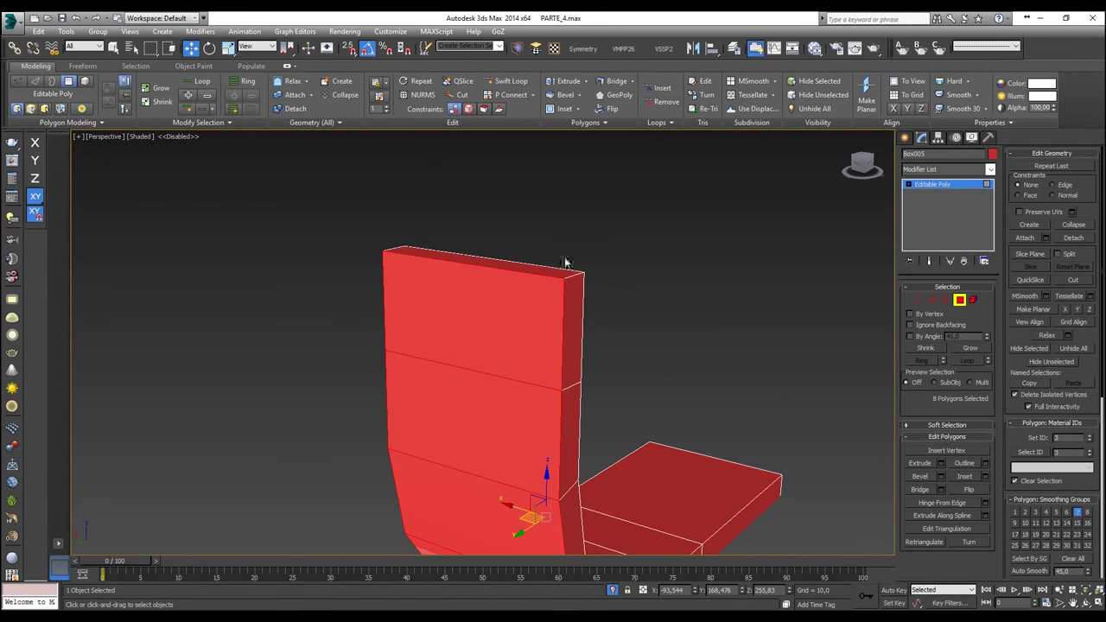
Step: Inset the selected outer faces as a group by 1.348, and repeat the same inset once more
{"action": "left_click", "coordinate": [561, 108]}
{"action": "scroll", "coordinate": [546, 320], "scroll_direction": "up", "scroll_amount": 1}
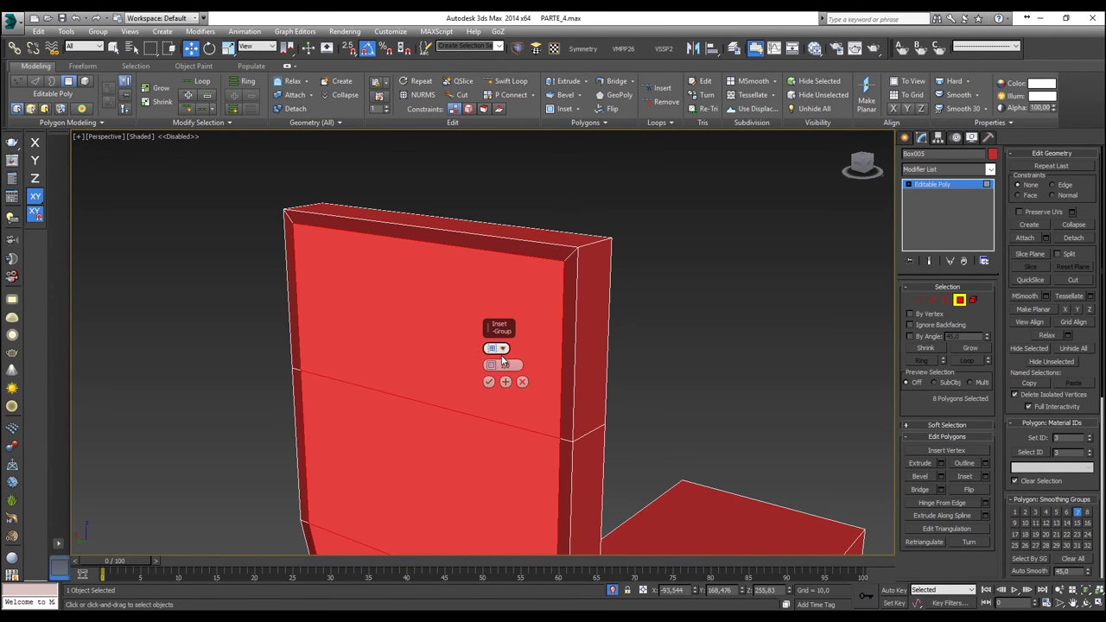
{"action": "left_click_drag", "start_coordinate": [491, 364], "coordinate": [489, 364]}
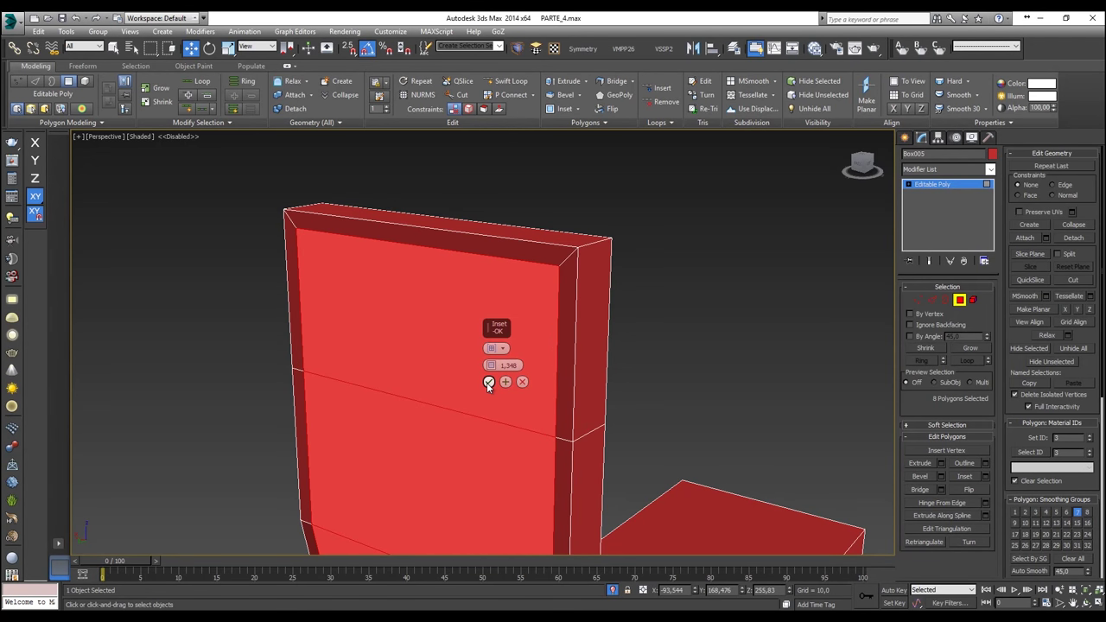
{"action": "left_click", "coordinate": [488, 381]}
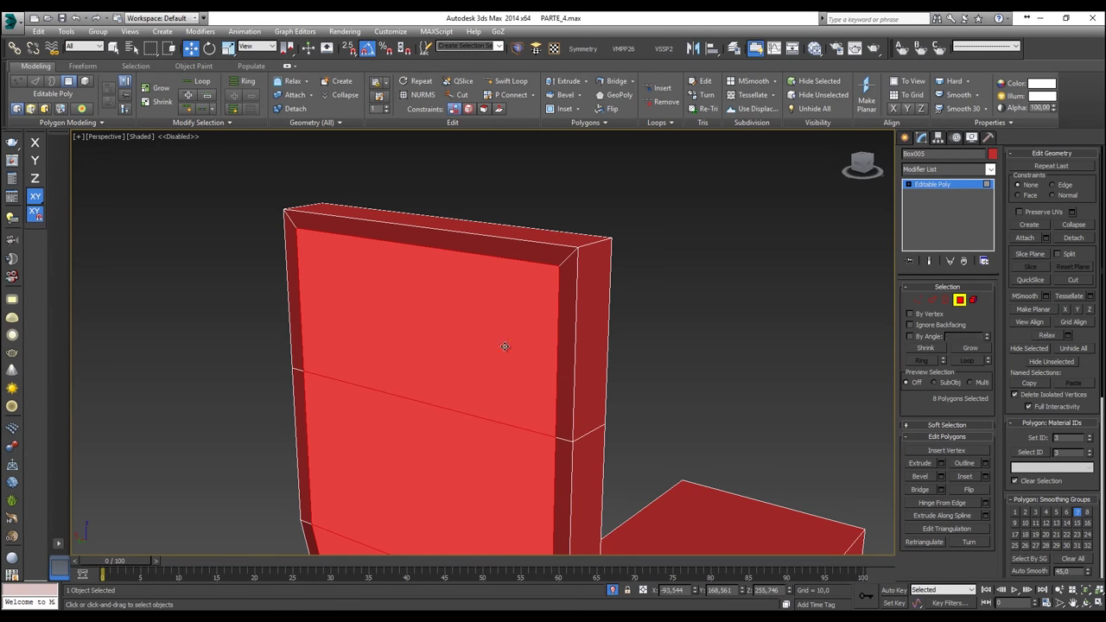
{"action": "left_click", "coordinate": [577, 111]}
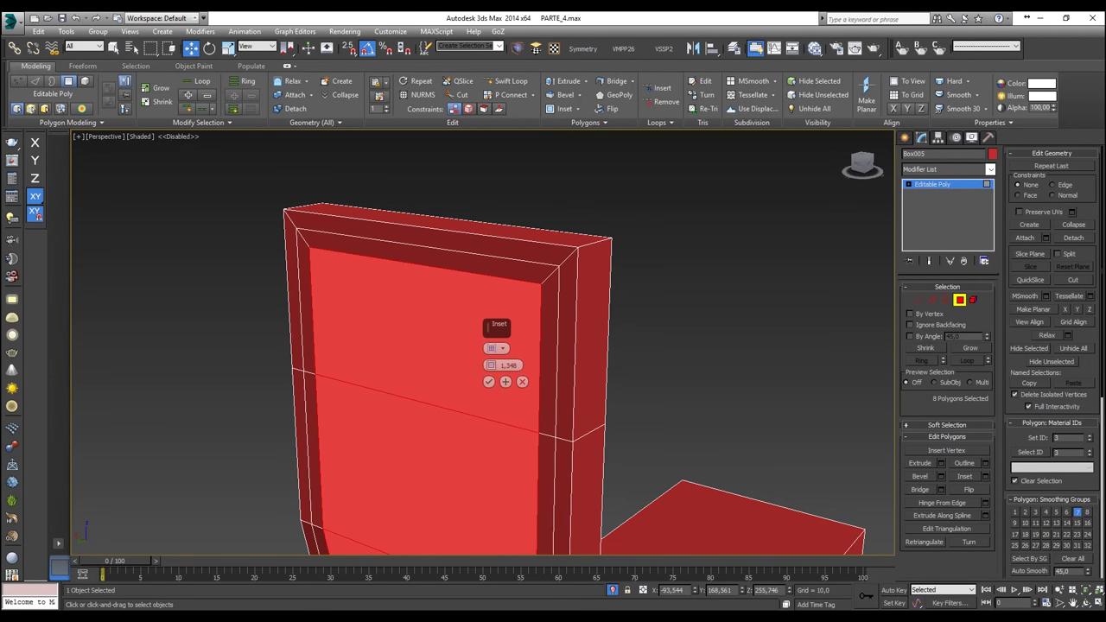
{"action": "left_click", "coordinate": [489, 381]}
{"action": "left_click", "coordinate": [518, 265]}
{"action": "scroll", "coordinate": [523, 285], "scroll_direction": "down", "scroll_amount": 2}
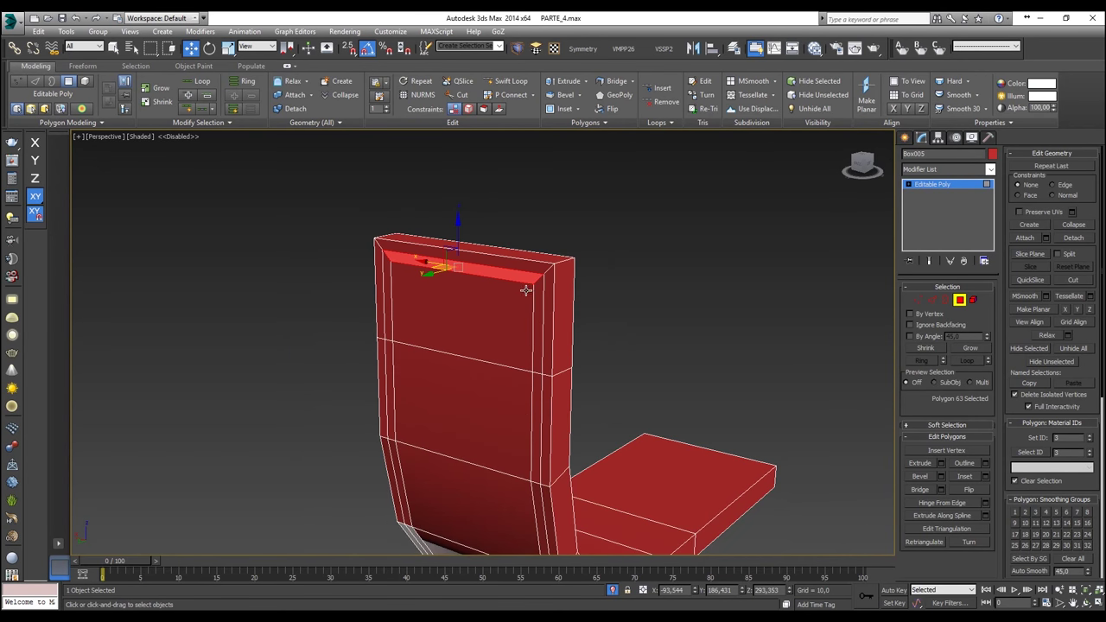
{"action": "middle_click_drag", "start_coordinate": [528, 286], "coordinate": [543, 192], "text": "alt"}
{"action": "left_click", "coordinate": [542, 273]}
{"action": "left_click", "coordinate": [524, 272]}
{"action": "left_click", "coordinate": [515, 226]}
{"action": "scroll", "coordinate": [542, 195], "scroll_direction": "up", "scroll_amount": 2}
{"action": "left_click", "coordinate": [542, 199]}
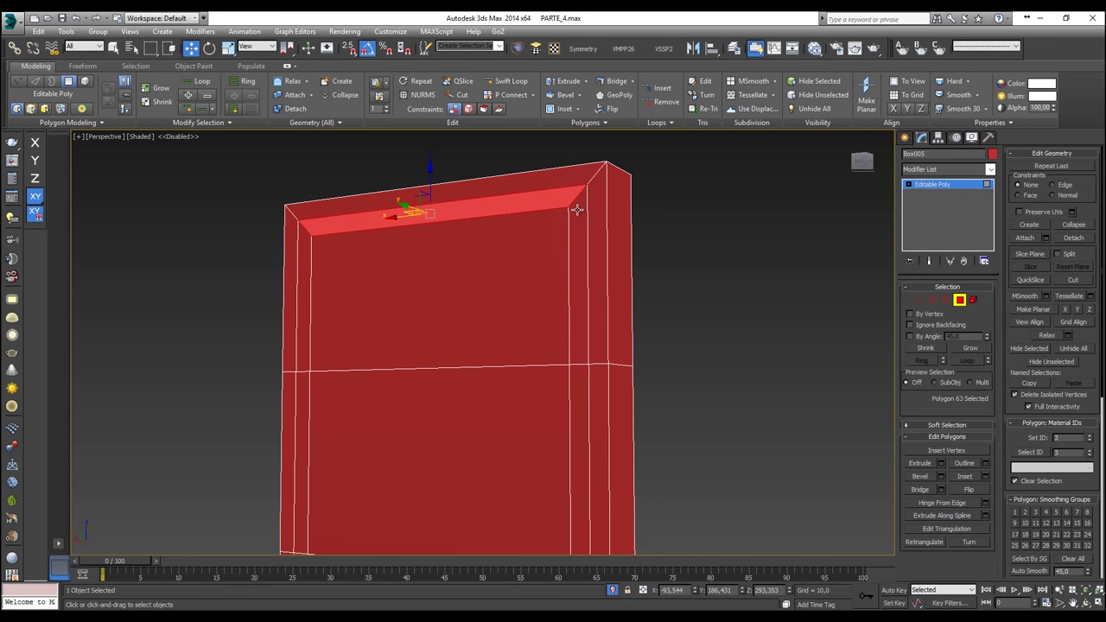
{"action": "left_click", "coordinate": [577, 210], "text": "shift"}
{"action": "scroll", "coordinate": [577, 210], "scroll_direction": "down", "scroll_amount": 3}
{"action": "middle_click_drag", "start_coordinate": [577, 210], "coordinate": [552, 296], "text": "alt"}
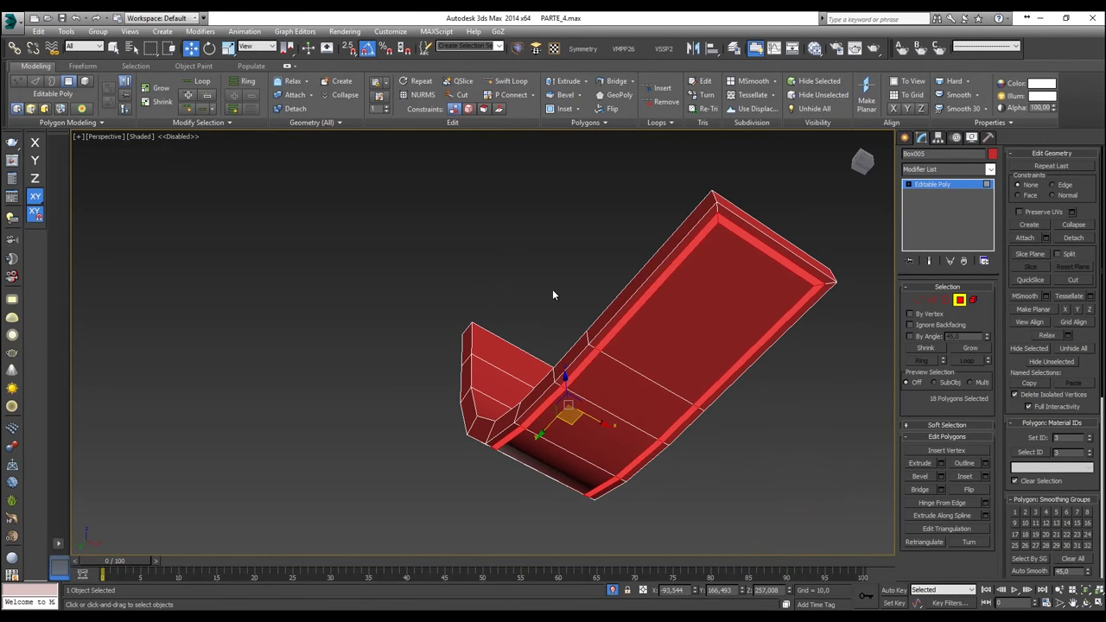
{"action": "middle_click_drag", "start_coordinate": [577, 385], "coordinate": [703, 450], "text": "alt"}
{"action": "key", "text": "ctrl+d"}
Step: Select the full ring of polygons between the two insets and extrude it by -1.139 to sink a groove around the strip
{"action": "scroll", "coordinate": [553, 204], "scroll_direction": "up", "scroll_amount": 5}
{"action": "left_click", "coordinate": [556, 205]}
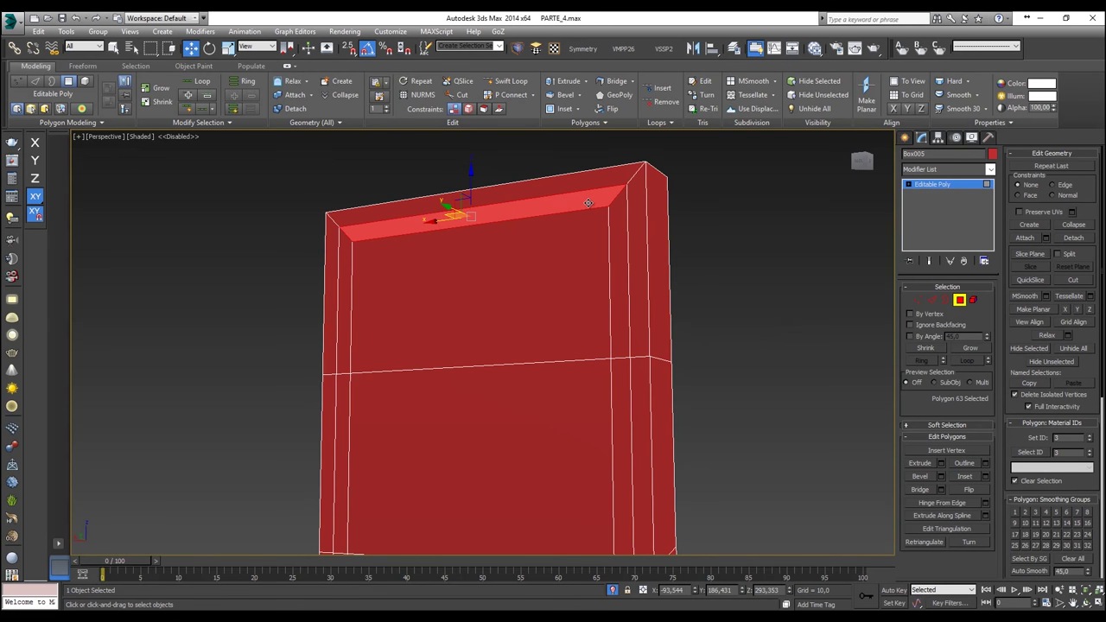
{"action": "left_click", "coordinate": [621, 221], "text": "shift"}
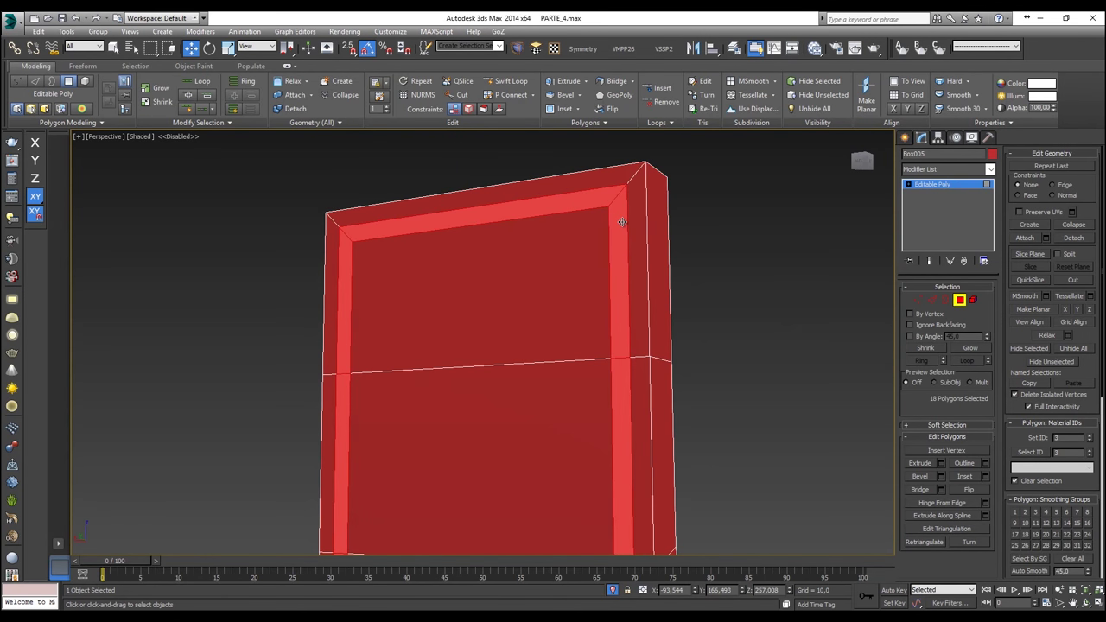
{"action": "scroll", "coordinate": [562, 218], "scroll_direction": "down", "scroll_amount": 6}
{"action": "scroll", "coordinate": [546, 206], "scroll_direction": "up", "scroll_amount": 4}
{"action": "left_click", "coordinate": [587, 83]}
{"action": "left_click", "coordinate": [585, 96]}
{"action": "left_click", "coordinate": [502, 348]}
{"action": "left_click", "coordinate": [529, 368]}
{"action": "middle_click_drag", "start_coordinate": [598, 369], "coordinate": [597, 357], "text": "alt"}
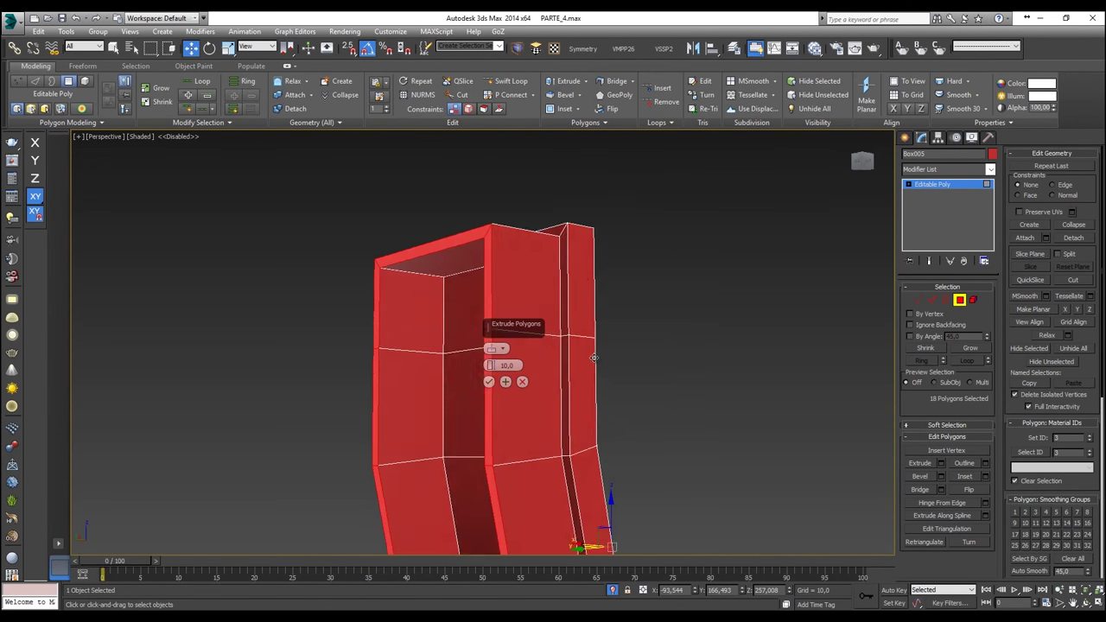
{"action": "left_click_drag", "start_coordinate": [489, 365], "coordinate": [503, 419]}
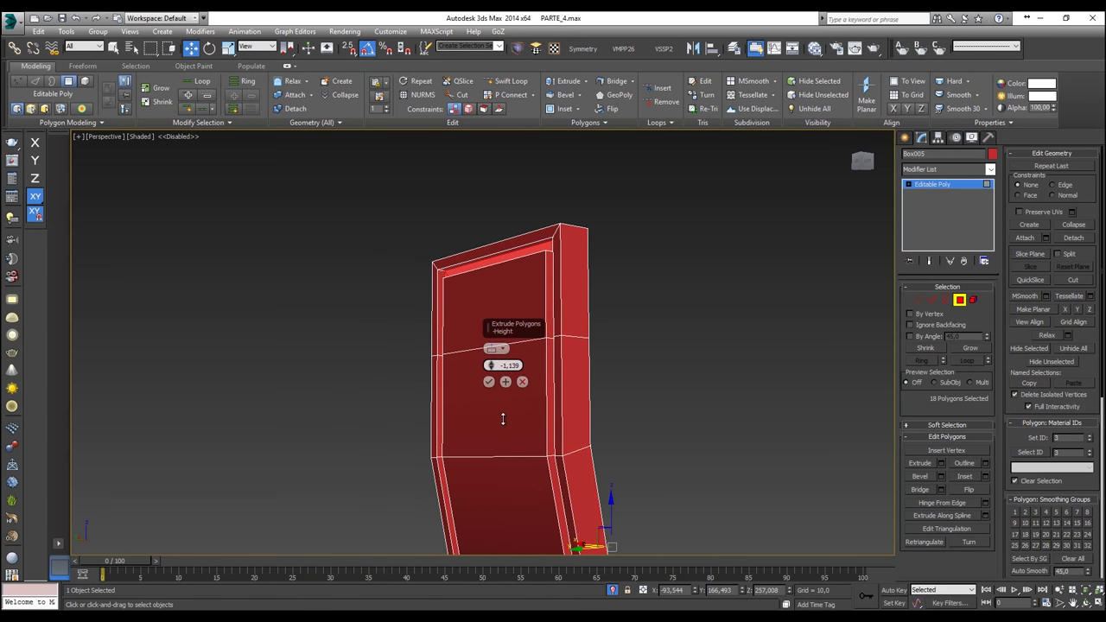
{"action": "left_click", "coordinate": [489, 383]}
{"action": "left_click", "coordinate": [703, 339]}
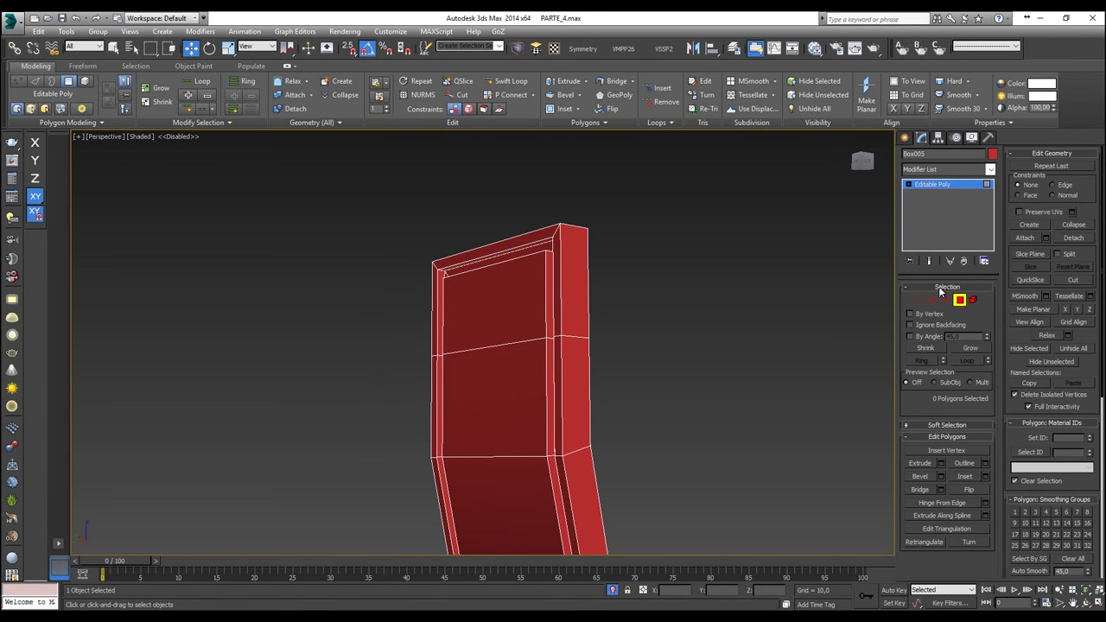
Step: Make the strip see-through and select the edge loops that outline its outer face
{"action": "left_click", "coordinate": [932, 299]}
{"action": "middle_click_drag", "start_coordinate": [702, 285], "coordinate": [750, 298], "text": "alt"}
{"action": "key", "text": "alt+x"}
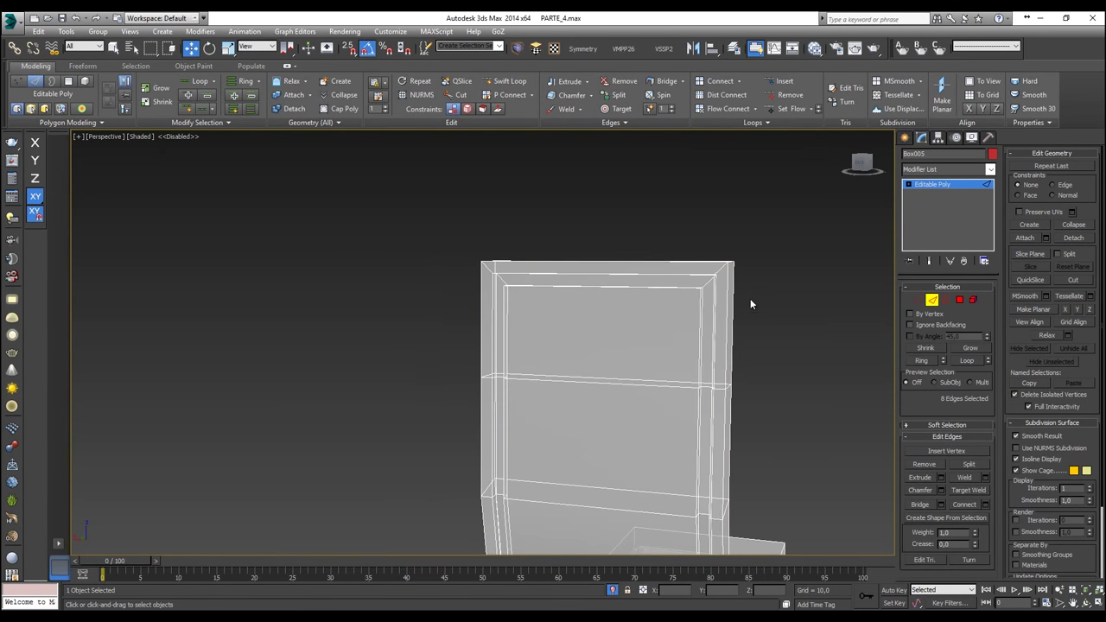
{"action": "scroll", "coordinate": [750, 312], "scroll_direction": "up", "scroll_amount": 3}
{"action": "left_click", "coordinate": [712, 288]}
{"action": "left_click", "coordinate": [704, 290], "text": "ctrl"}
{"action": "middle_click_drag", "start_coordinate": [629, 224], "coordinate": [662, 227], "text": "alt"}
{"action": "left_click", "coordinate": [662, 225], "text": "ctrl"}
{"action": "left_click", "coordinate": [193, 84]}
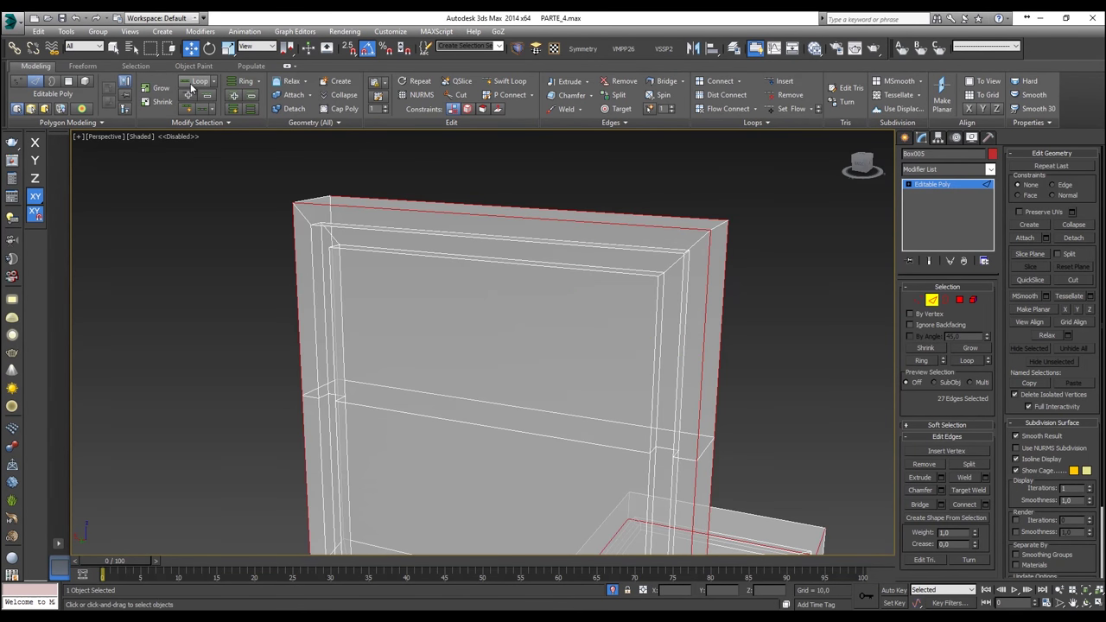
Step: Add the remaining long edge loop on the strip's inner side and the short edges at the upper end corner to the selection
{"action": "middle_click_drag", "start_coordinate": [316, 243], "coordinate": [337, 215], "text": "alt"}
{"action": "left_click", "coordinate": [333, 208], "text": "ctrl"}
{"action": "left_click", "coordinate": [201, 83]}
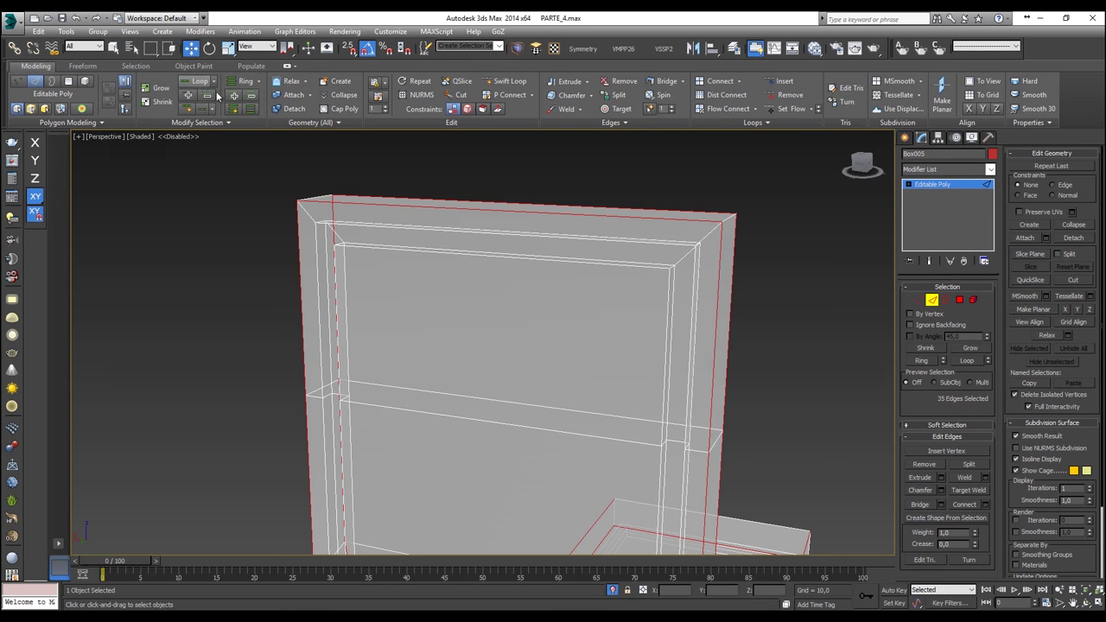
{"action": "left_click", "coordinate": [326, 207], "text": "ctrl"}
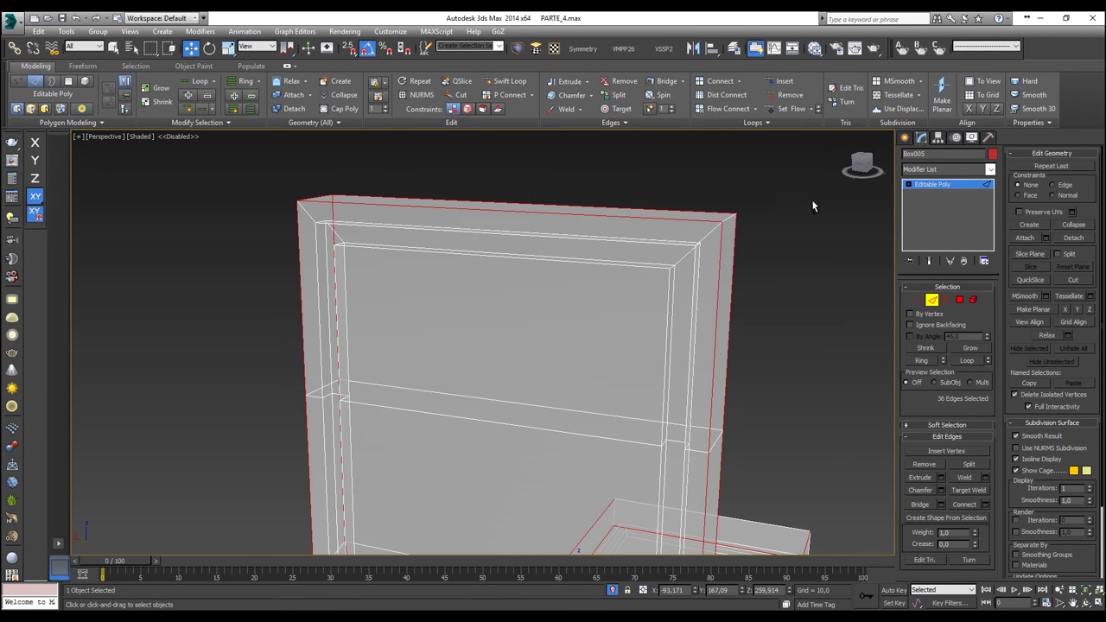
{"action": "left_click", "coordinate": [318, 201], "text": "ctrl"}
{"action": "left_click", "coordinate": [208, 93]}
Step: Add the short diagonal edges running across the frame at the strip's end corners to the edge selection
{"action": "middle_click_drag", "start_coordinate": [412, 286], "coordinate": [382, 238], "text": "alt"}
{"action": "scroll", "coordinate": [489, 280], "scroll_direction": "down", "scroll_amount": 5}
{"action": "middle_click_drag", "start_coordinate": [658, 387], "coordinate": [609, 251]}
{"action": "middle_click_drag", "start_coordinate": [622, 203], "coordinate": [669, 196]}
{"action": "scroll", "coordinate": [599, 236], "scroll_direction": "up", "scroll_amount": 5}
{"action": "scroll", "coordinate": [710, 210], "scroll_direction": "down", "scroll_amount": 3}
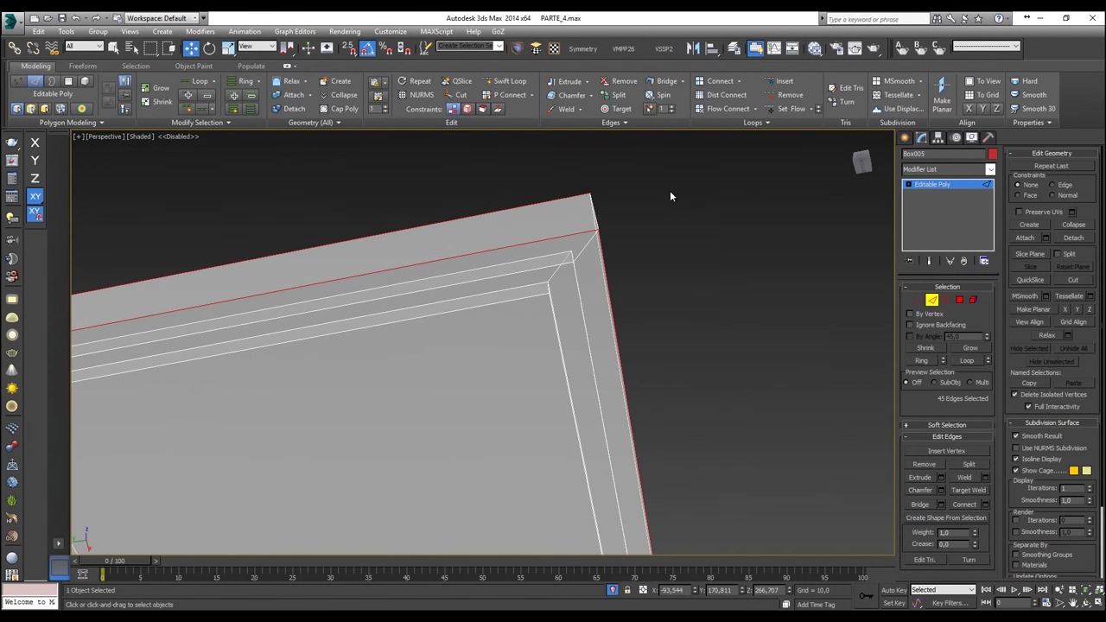
{"action": "left_click_drag", "start_coordinate": [591, 257], "coordinate": [588, 256], "text": "ctrl"}
{"action": "middle_click_drag", "start_coordinate": [682, 407], "coordinate": [665, 205]}
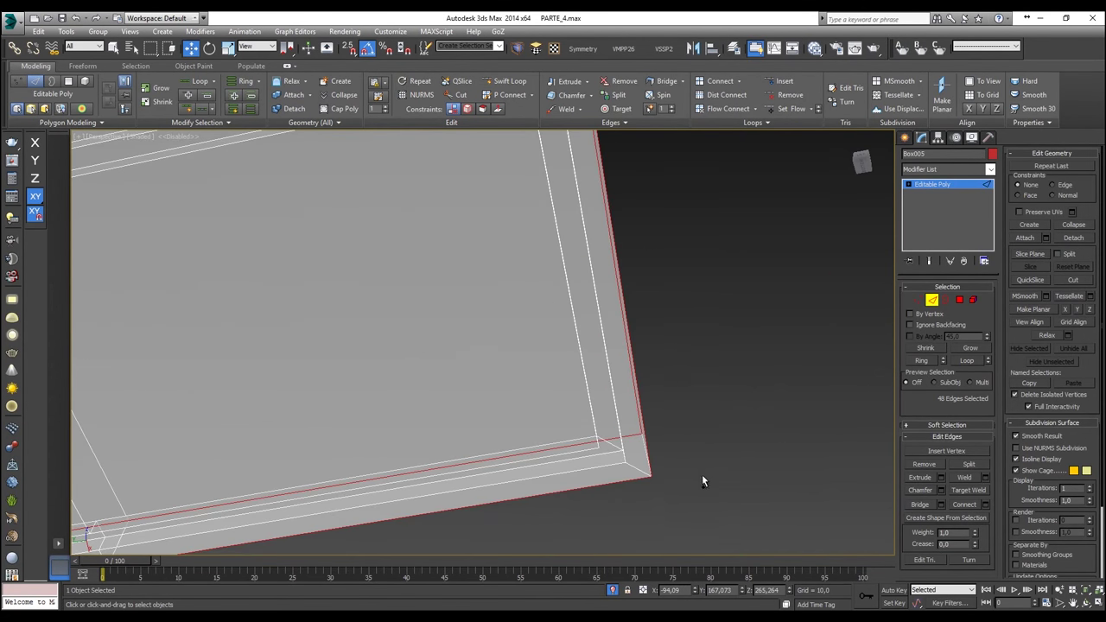
{"action": "left_click", "coordinate": [196, 81]}
Step: Add all edge loops along the groove's rims and floor to the selection and return to the solid shaded display
{"action": "middle_click_drag", "start_coordinate": [432, 328], "coordinate": [530, 303], "text": "alt"}
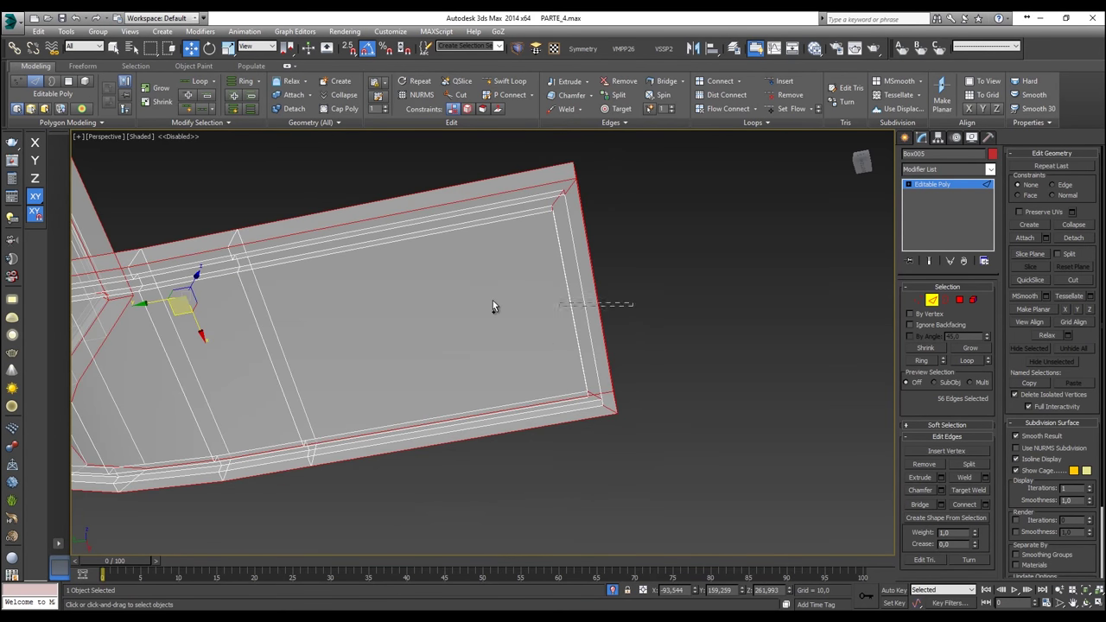
{"action": "left_click", "coordinate": [461, 193], "text": "ctrl"}
{"action": "left_click", "coordinate": [538, 450], "text": "ctrl"}
{"action": "middle_click_drag", "start_coordinate": [537, 449], "coordinate": [395, 205], "text": "alt"}
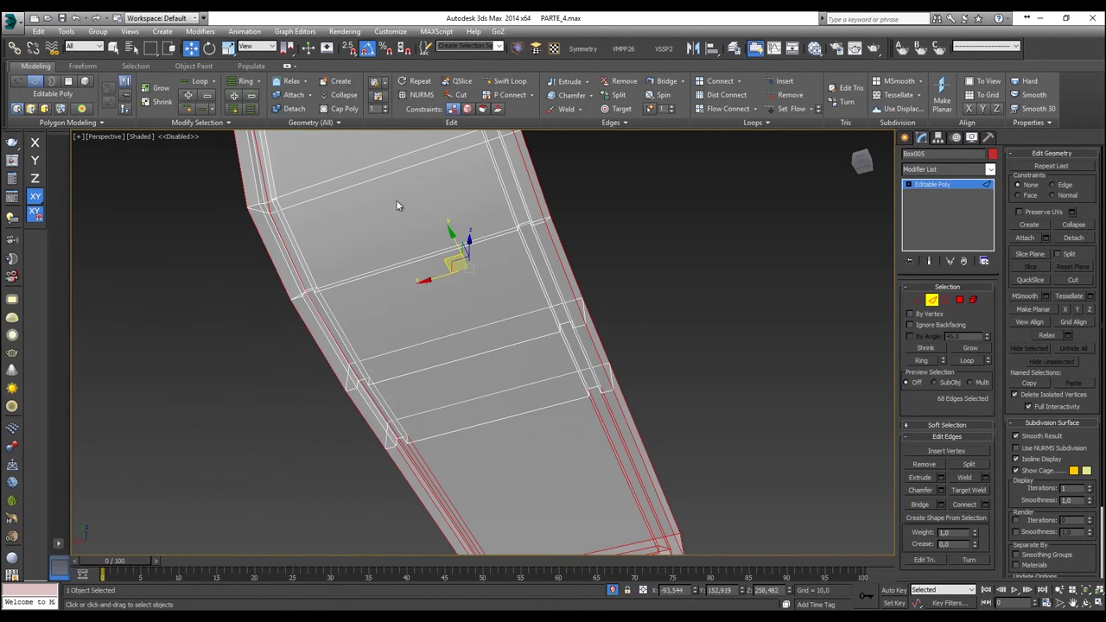
{"action": "left_click", "coordinate": [205, 94]}
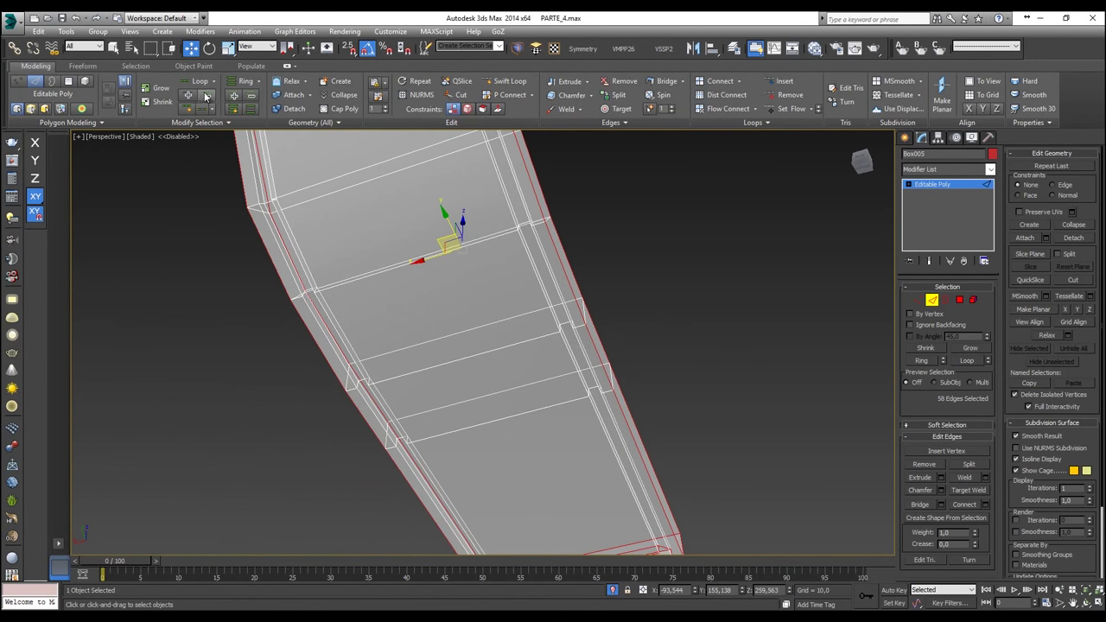
{"action": "left_click", "coordinate": [199, 81]}
{"action": "middle_click_drag", "start_coordinate": [470, 204], "coordinate": [592, 318], "text": "alt"}
{"action": "left_click", "coordinate": [462, 323], "text": "ctrl"}
{"action": "left_click", "coordinate": [200, 81]}
{"action": "mouse_move", "coordinate": [393, 298]}
{"action": "middle_mouse_down", "text": "alt"}
{"action": "mouse_move", "coordinate": [431, 316]}
{"action": "mouse_move", "coordinate": [353, 306]}
{"action": "mouse_move", "coordinate": [328, 286]}
{"action": "mouse_move", "coordinate": [446, 422]}
{"action": "mouse_move", "coordinate": [444, 357]}
{"action": "mouse_move", "coordinate": [589, 345]}
{"action": "mouse_move", "coordinate": [585, 328]}
{"action": "mouse_move", "coordinate": [554, 356]}
{"action": "mouse_move", "coordinate": [592, 328]}
{"action": "mouse_move", "coordinate": [575, 293]}
{"action": "mouse_move", "coordinate": [590, 291]}
{"action": "mouse_move", "coordinate": [521, 256]}
{"action": "mouse_move", "coordinate": [522, 274]}
{"action": "middle_mouse_up", "text": "alt"}
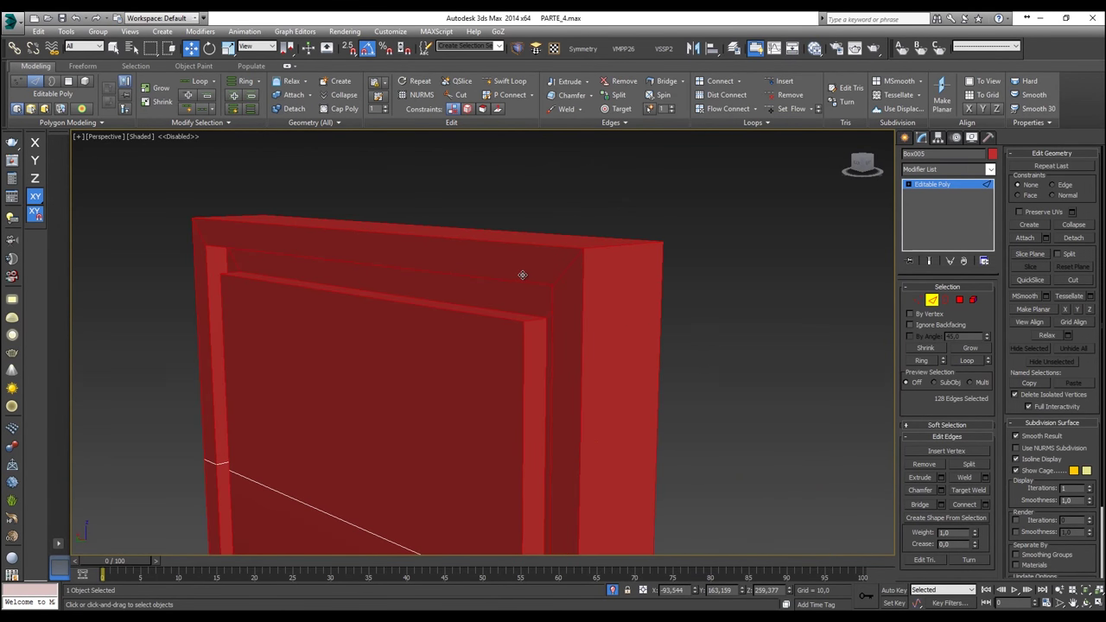
Step: Chamfer the selected edges by 0.15 with two segments
{"action": "left_click", "coordinate": [592, 95]}
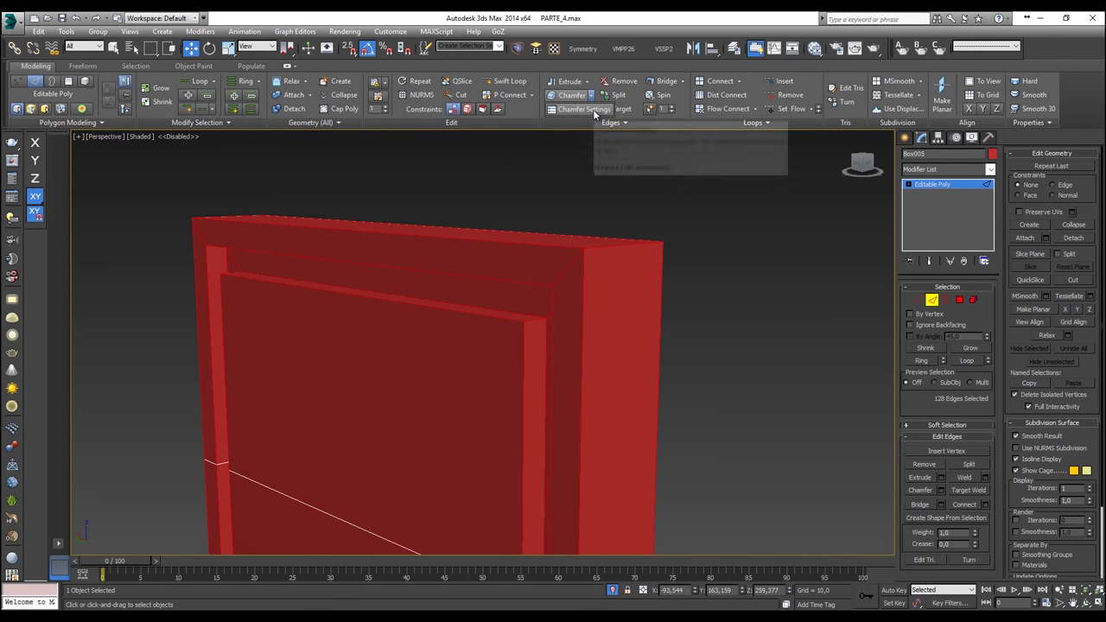
{"action": "left_click", "coordinate": [590, 110]}
{"action": "left_click_drag", "start_coordinate": [492, 349], "coordinate": [497, 403]}
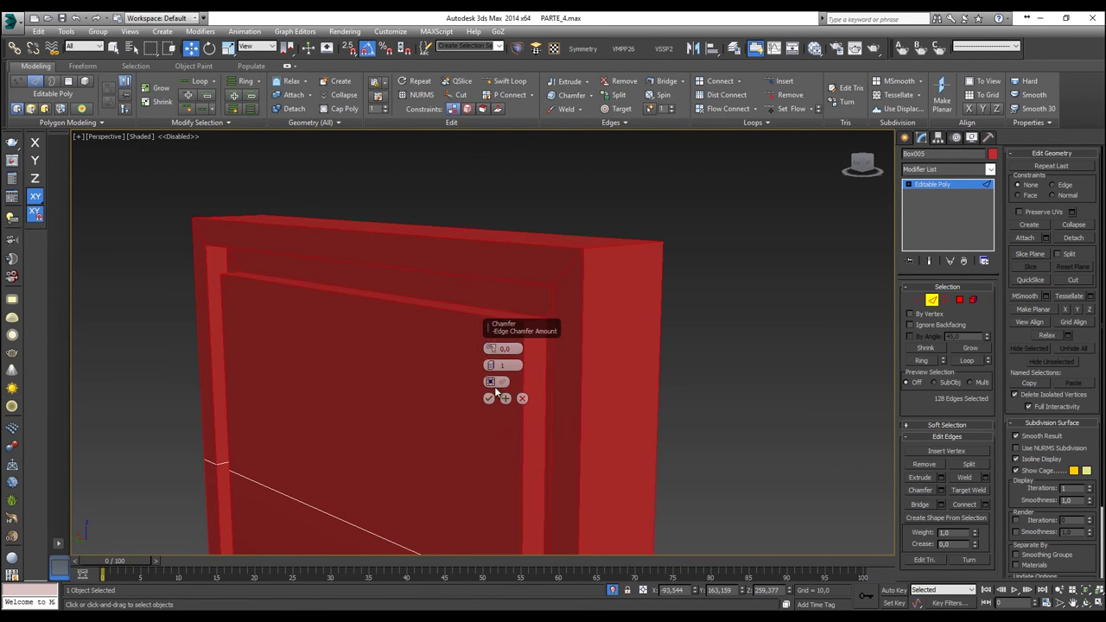
{"action": "left_click_drag", "start_coordinate": [490, 348], "coordinate": [493, 350]}
{"action": "left_click", "coordinate": [492, 365]}
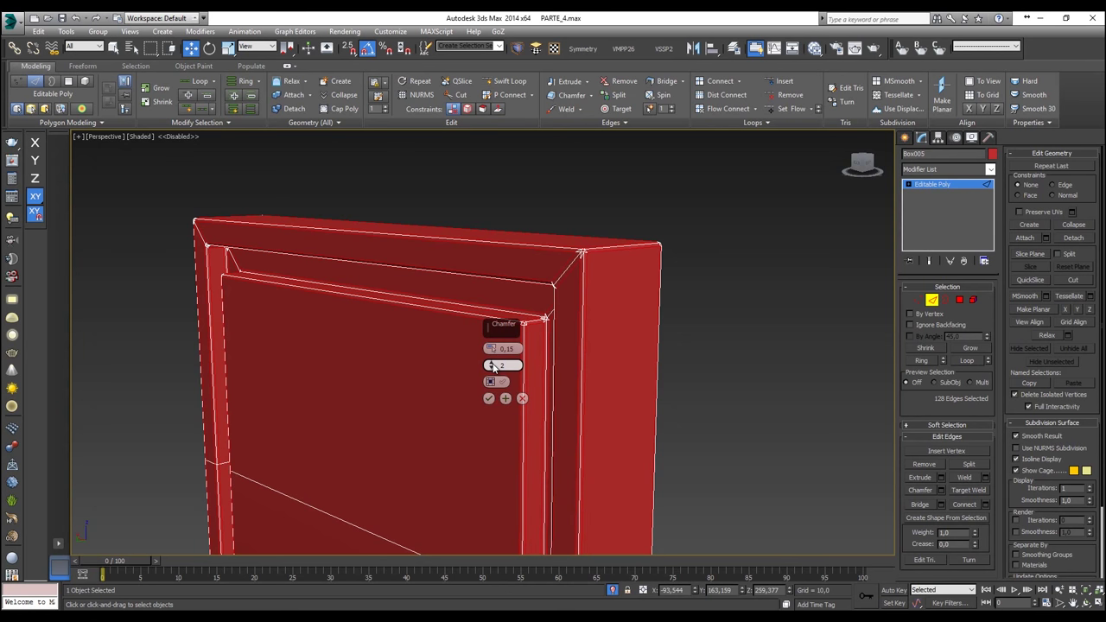
{"action": "left_click", "coordinate": [488, 398]}
{"action": "left_click", "coordinate": [696, 375]}
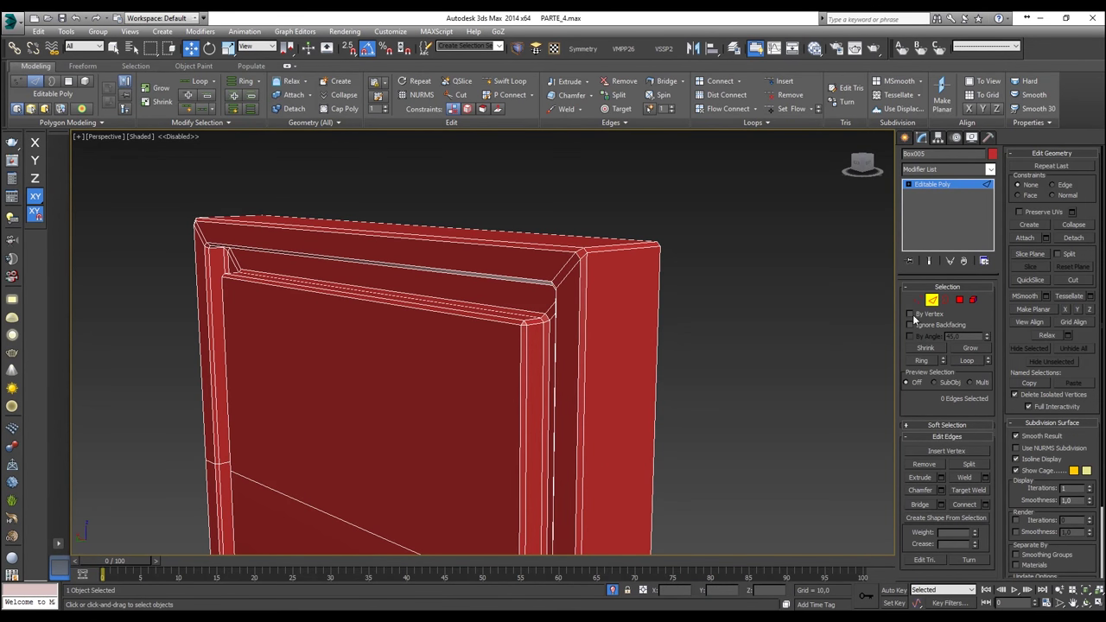
{"action": "left_click", "coordinate": [931, 299]}
Step: Examine the chamfered corner's polygons up close
{"action": "scroll", "coordinate": [579, 250], "scroll_direction": "up", "scroll_amount": 5}
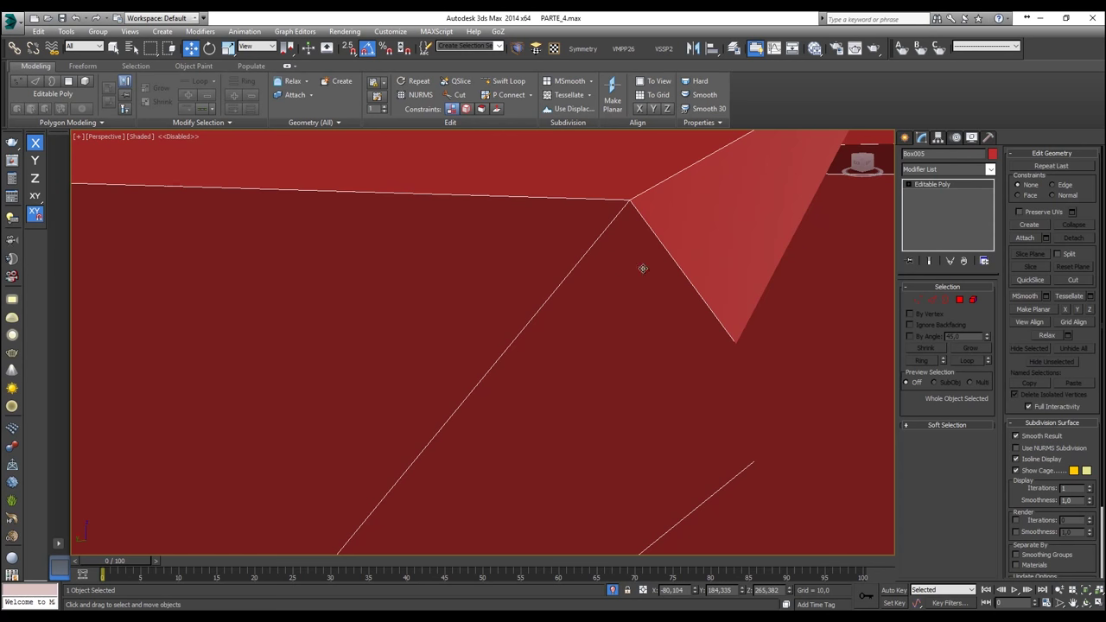
{"action": "scroll", "coordinate": [643, 269], "scroll_direction": "down", "scroll_amount": 5}
{"action": "left_click", "coordinate": [959, 299]}
{"action": "left_click", "coordinate": [648, 269]}
{"action": "scroll", "coordinate": [654, 281], "scroll_direction": "up", "scroll_amount": 5}
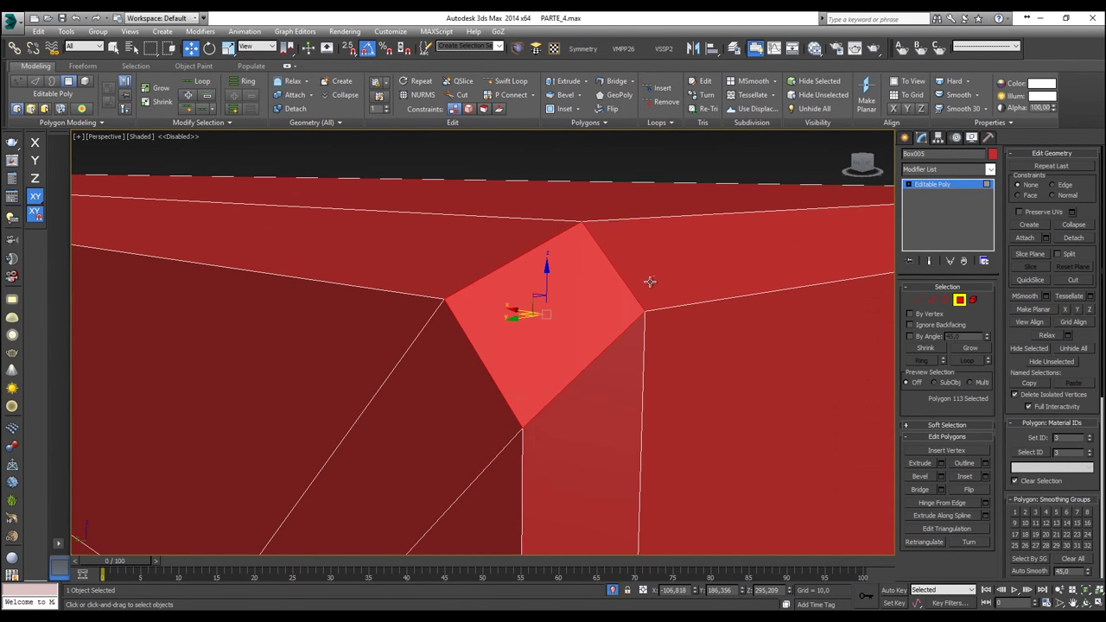
{"action": "middle_click_drag", "start_coordinate": [650, 282], "coordinate": [634, 289], "text": "alt"}
{"action": "scroll", "coordinate": [634, 289], "scroll_direction": "down", "scroll_amount": 6}
{"action": "left_click", "coordinate": [957, 301]}
Step: Apply MeshSmooth to the strip with 2 iterations
{"action": "left_click", "coordinate": [557, 81]}
{"action": "scroll", "coordinate": [846, 359], "scroll_direction": "down", "scroll_amount": 2}
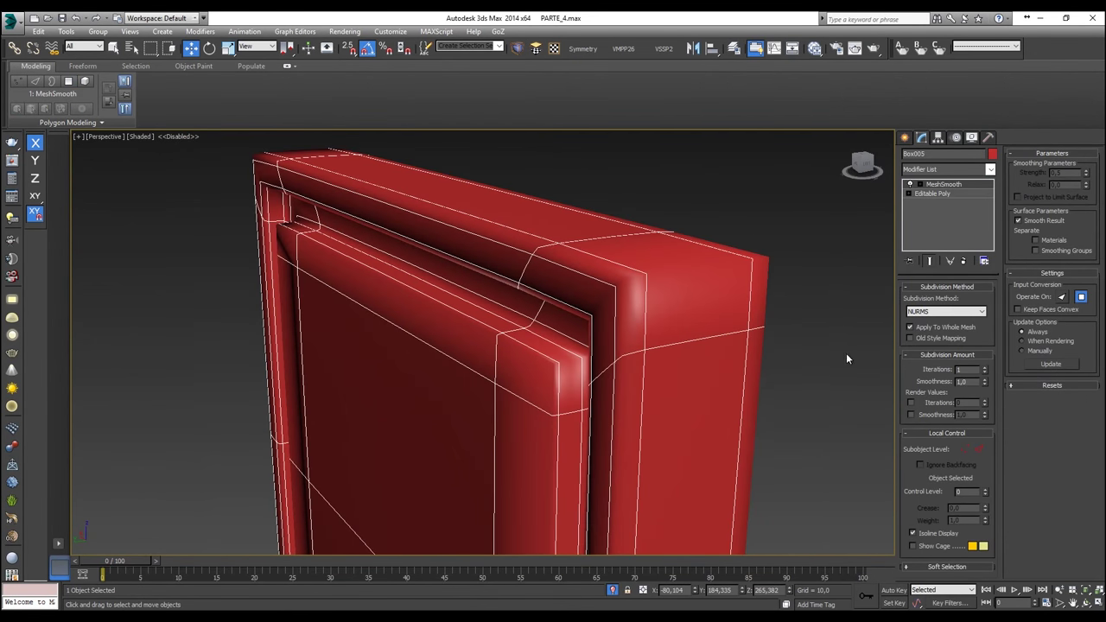
{"action": "left_click", "coordinate": [985, 368]}
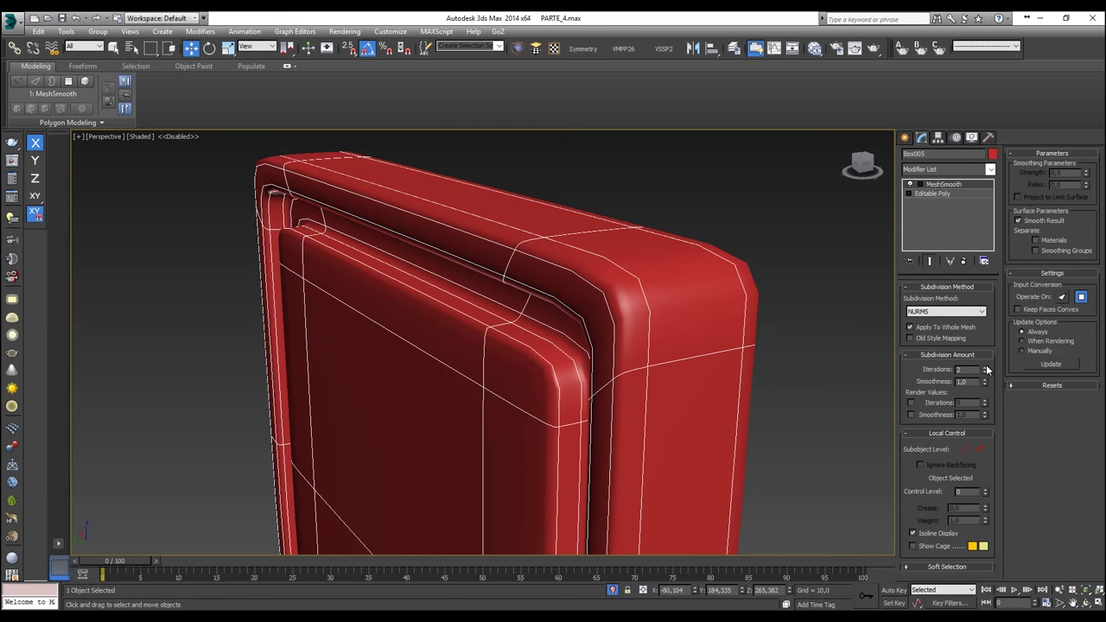
Step: Undo the strip's smoothing and two-segment chamfer, and chamfer the same selected edges by 0.06 with one segment
{"action": "left_click", "coordinate": [924, 192]}
{"action": "key", "text": "ctrl+z"}
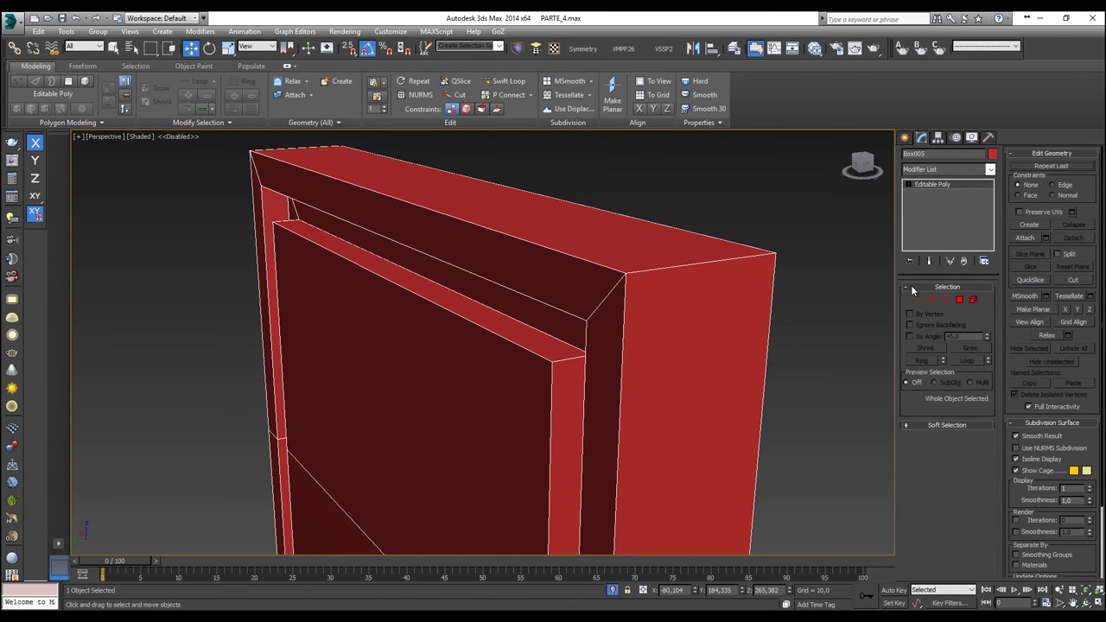
{"action": "key", "text": "2"}
{"action": "right_click", "coordinate": [714, 240]}
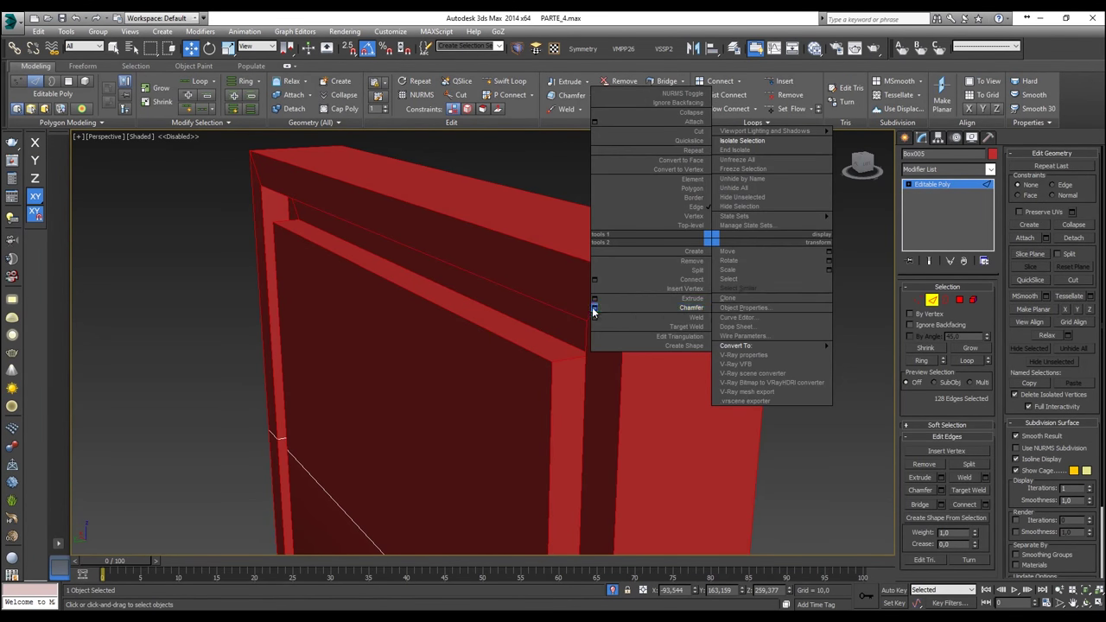
{"action": "left_click", "coordinate": [639, 314]}
{"action": "left_click_drag", "start_coordinate": [490, 349], "coordinate": [493, 354]}
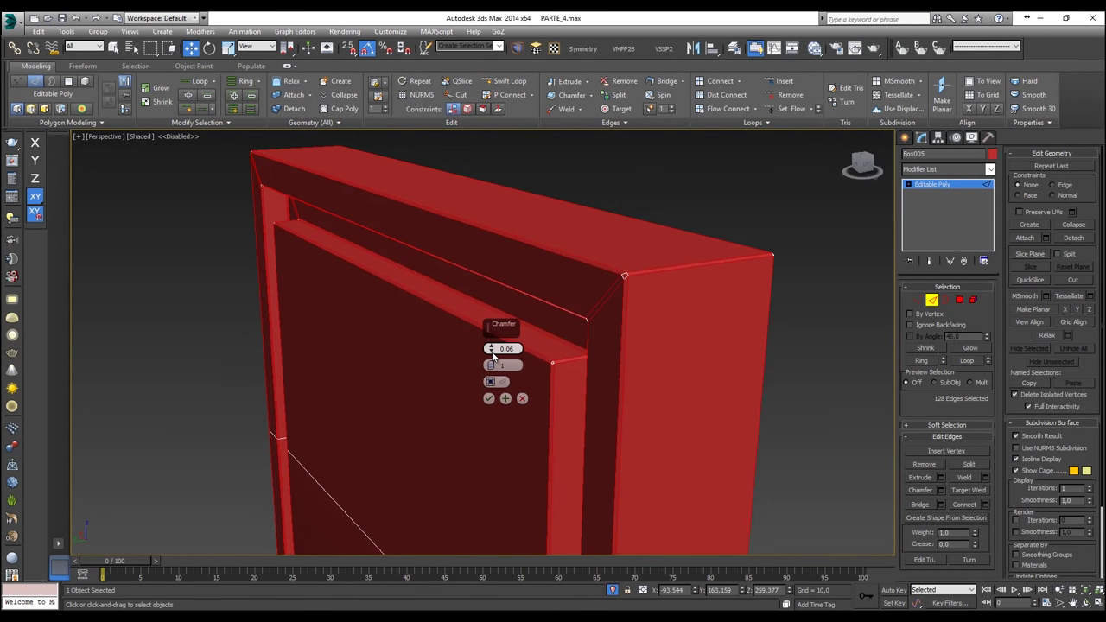
{"action": "left_click", "coordinate": [489, 398]}
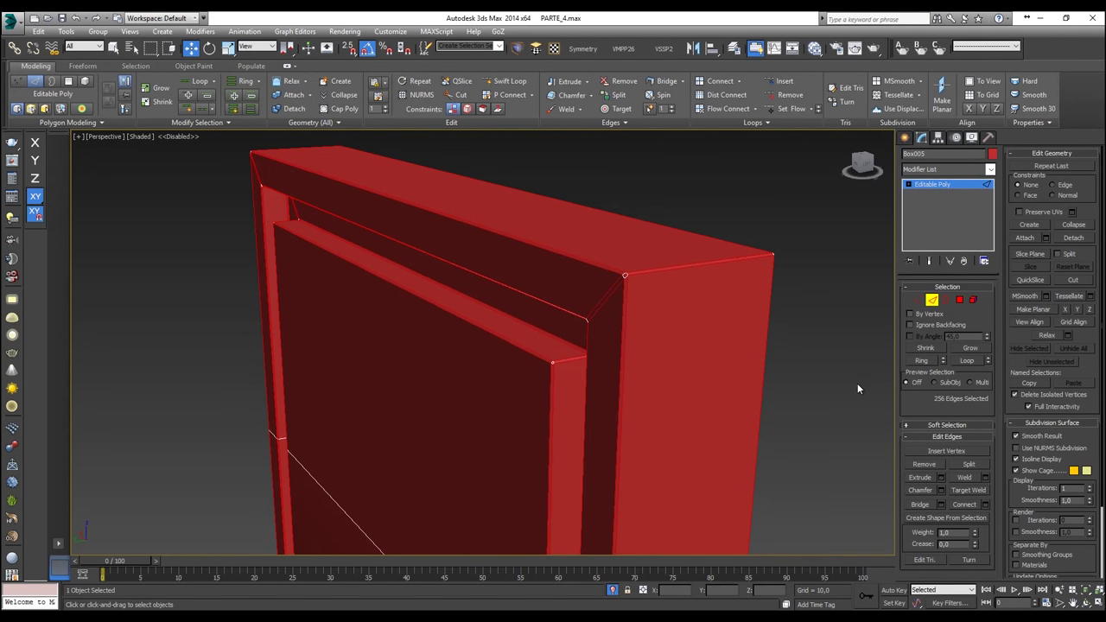
{"action": "left_click", "coordinate": [931, 300]}
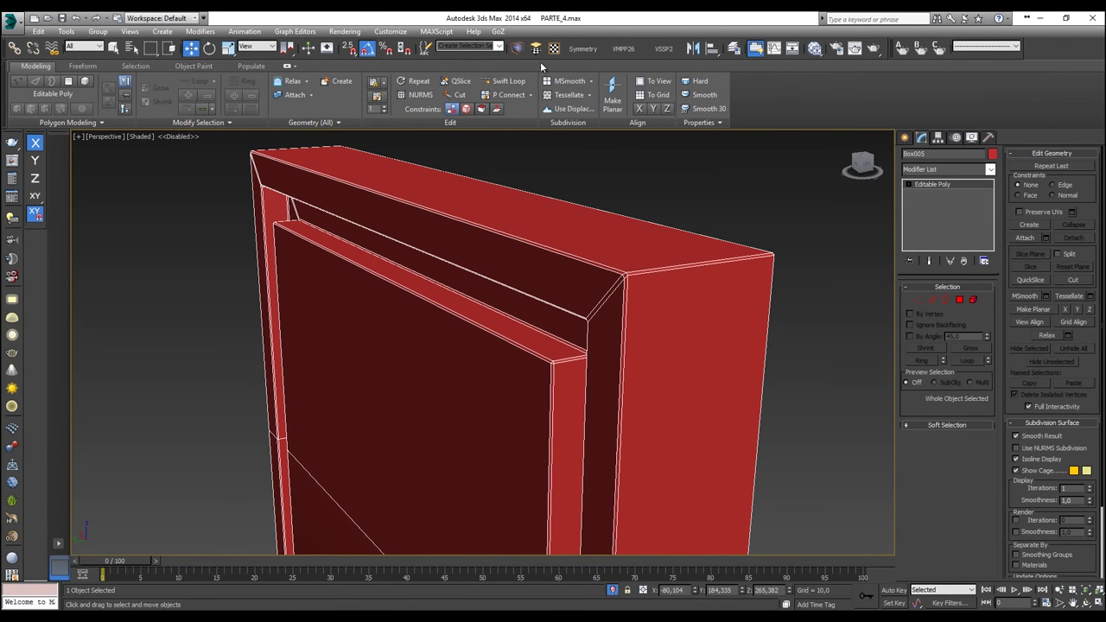
Step: Apply MeshSmooth to the rechamfered strip, raise its iterations by one, and deselect it
{"action": "left_click", "coordinate": [517, 48]}
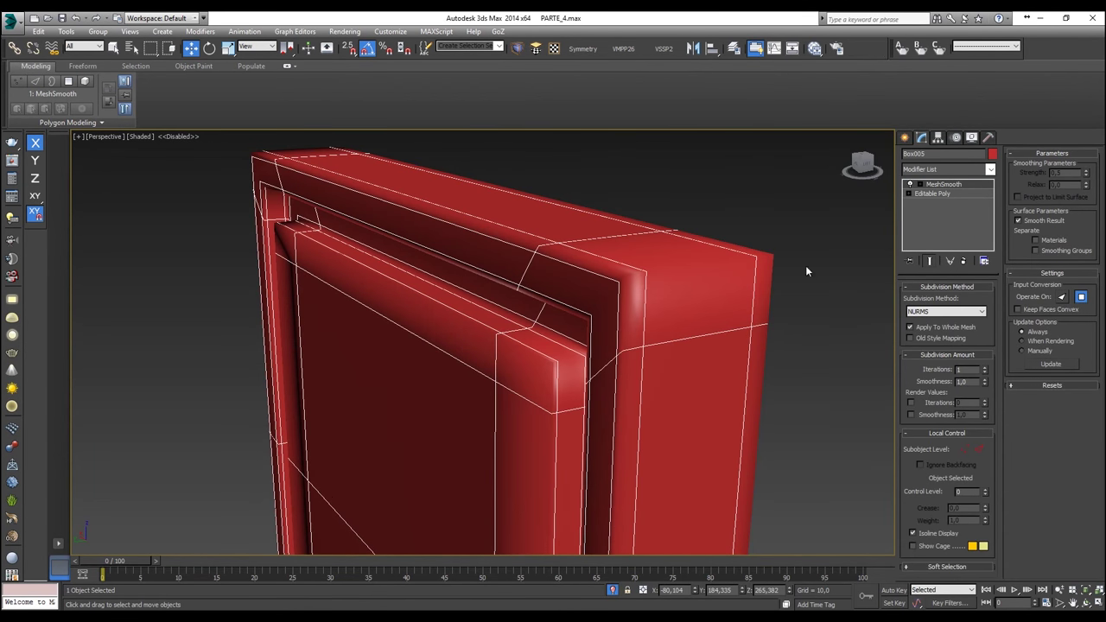
{"action": "left_click", "coordinate": [985, 367]}
{"action": "left_click", "coordinate": [838, 336]}
Step: End the strip's isolation to bring back the whole tank and its reference images
{"action": "scroll", "coordinate": [836, 336], "scroll_direction": "down", "scroll_amount": 5}
{"action": "middle_click_drag", "start_coordinate": [836, 336], "coordinate": [538, 305]}
{"action": "right_click", "coordinate": [538, 302]}
{"action": "left_click", "coordinate": [558, 213]}
{"action": "middle_click_drag", "start_coordinate": [546, 317], "coordinate": [510, 214], "text": "alt"}
{"action": "scroll", "coordinate": [499, 348], "scroll_direction": "up", "scroll_amount": 6}
{"action": "scroll", "coordinate": [505, 361], "scroll_direction": "down", "scroll_amount": 3}
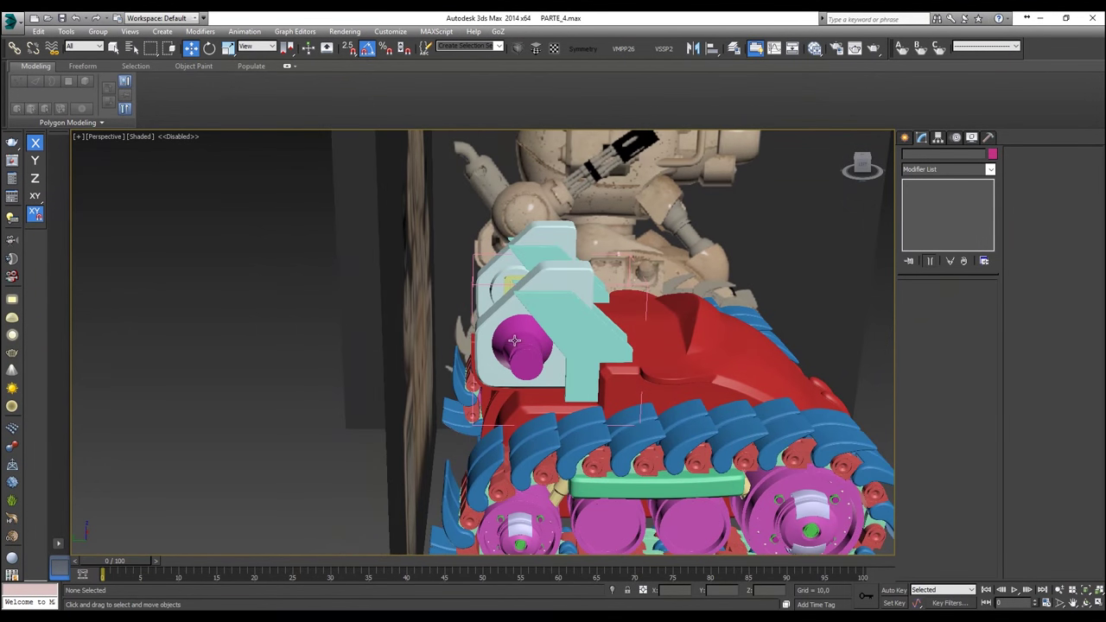
{"action": "scroll", "coordinate": [510, 214], "scroll_direction": "up", "scroll_amount": 5}
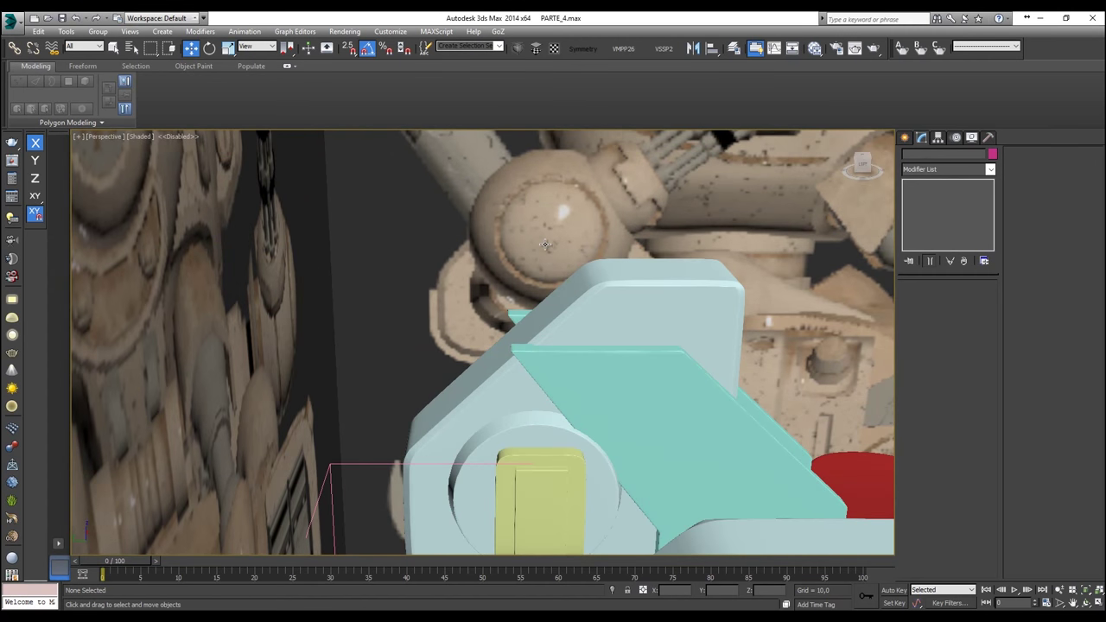
Step: In the Left view, select the two reference image planes, isolate them, and clear the selection
{"action": "key", "text": "f"}
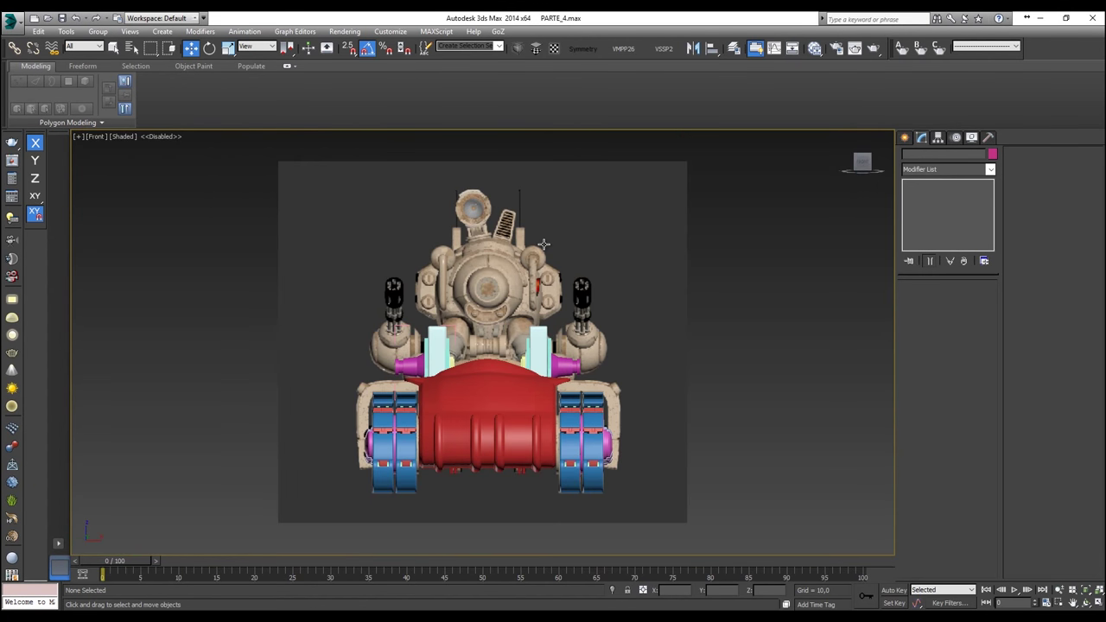
{"action": "key", "text": "l"}
{"action": "scroll", "coordinate": [543, 245], "scroll_direction": "down", "scroll_amount": 6}
{"action": "middle_click_drag", "start_coordinate": [554, 321], "coordinate": [536, 348]}
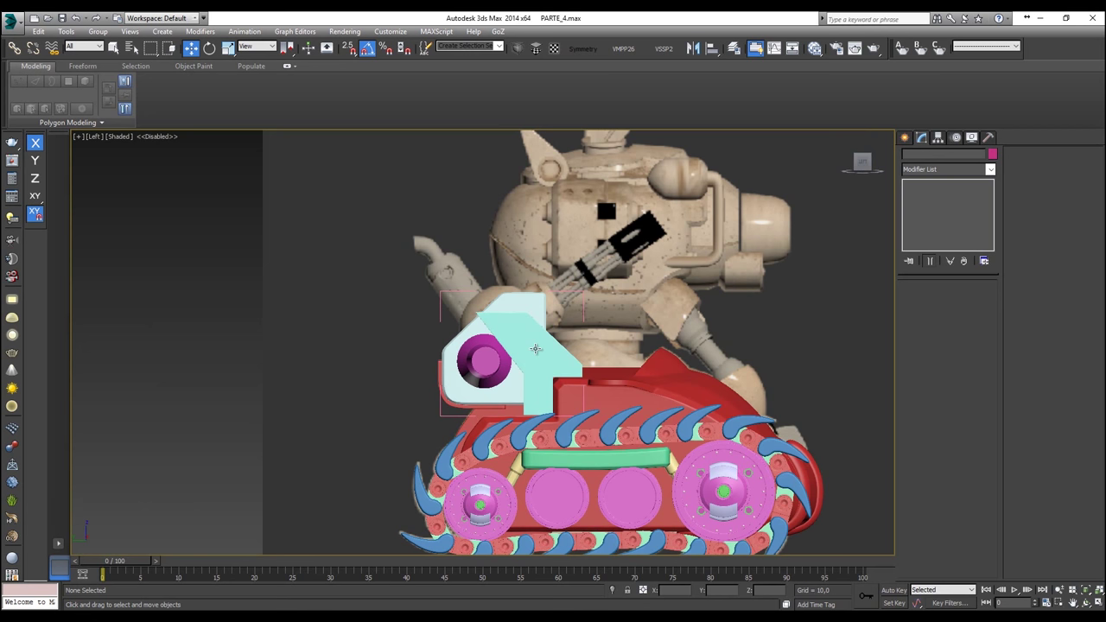
{"action": "scroll", "coordinate": [535, 348], "scroll_direction": "down", "scroll_amount": 3}
{"action": "left_click_drag", "start_coordinate": [513, 167], "coordinate": [345, 250]}
{"action": "right_click", "coordinate": [516, 246]}
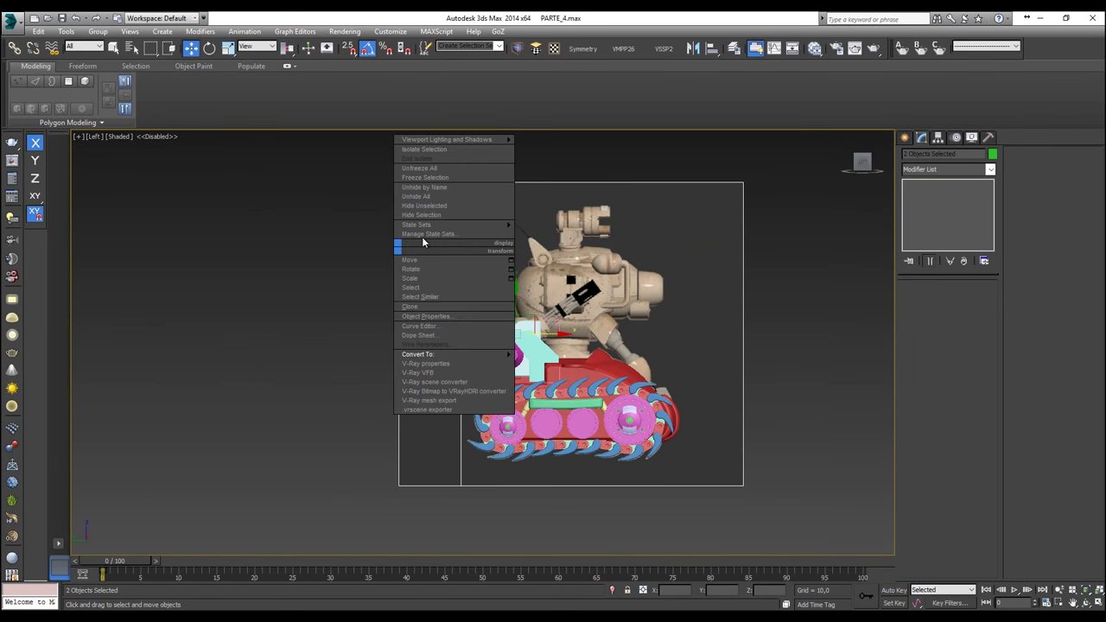
{"action": "left_click", "coordinate": [447, 166]}
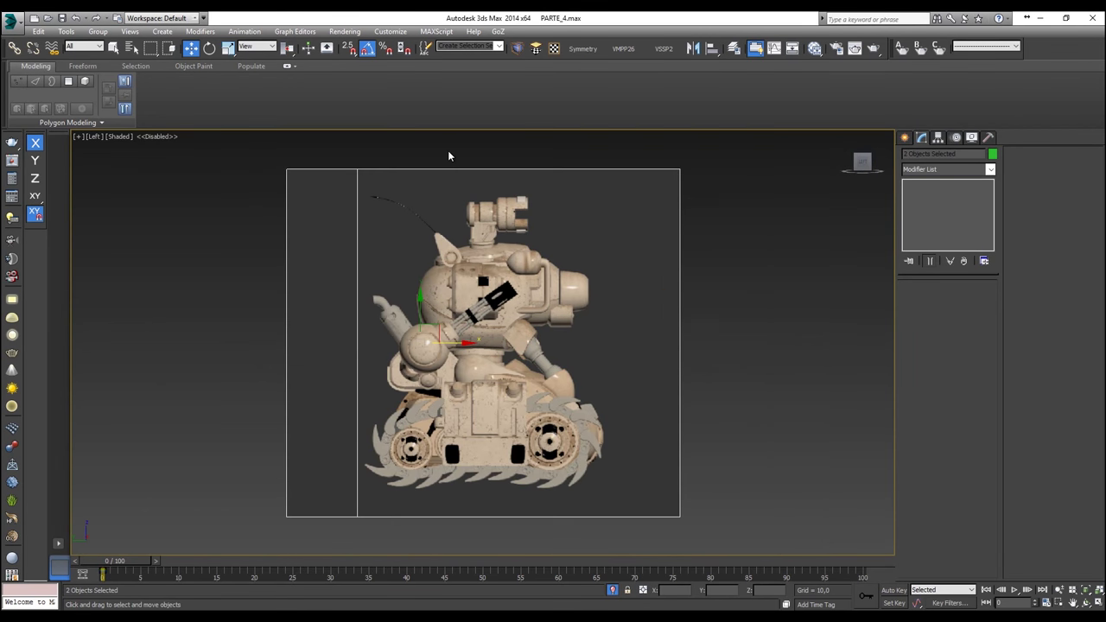
{"action": "left_click", "coordinate": [787, 355]}
Step: Create a sphere of about 48.65 radius over the weapon mount's ball in the Left view's reference image
{"action": "scroll", "coordinate": [345, 348], "scroll_direction": "up", "scroll_amount": 5}
{"action": "scroll", "coordinate": [519, 370], "scroll_direction": "down", "scroll_amount": 5}
{"action": "scroll", "coordinate": [503, 349], "scroll_direction": "up", "scroll_amount": 4}
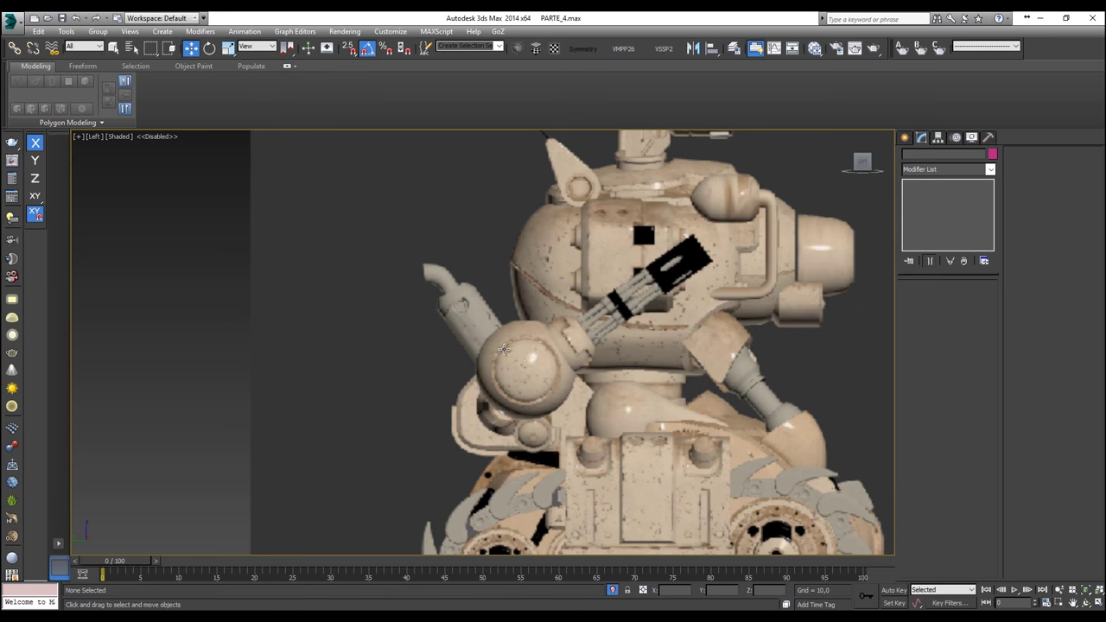
{"action": "left_click", "coordinate": [904, 140]}
{"action": "left_click", "coordinate": [926, 224]}
{"action": "scroll", "coordinate": [484, 380], "scroll_direction": "up", "scroll_amount": 4}
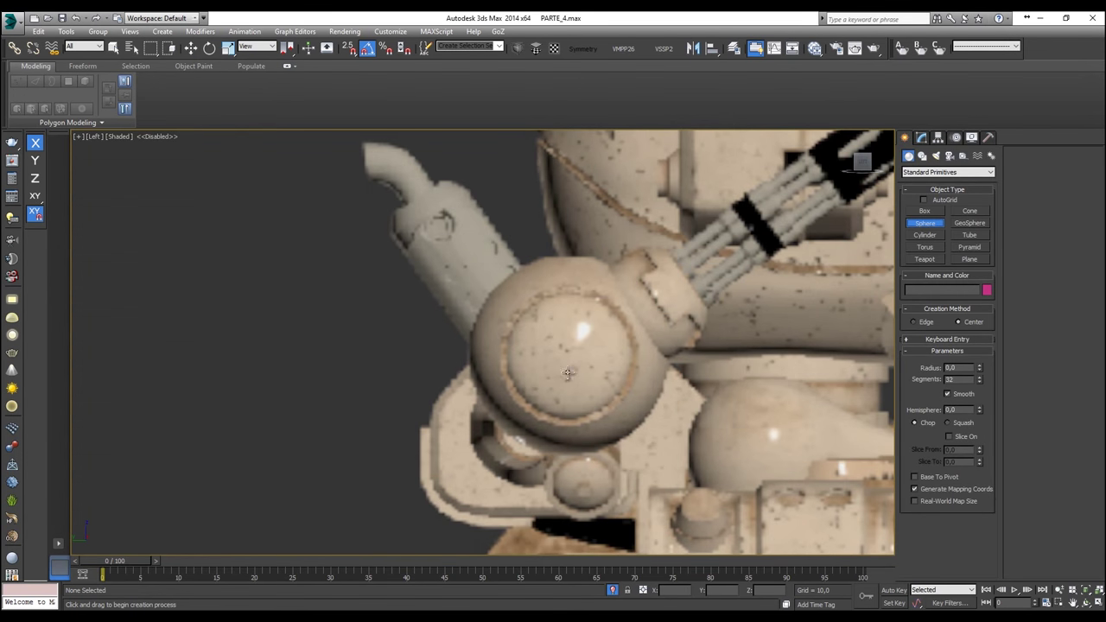
{"action": "left_click", "coordinate": [569, 356]}
{"action": "left_click_drag", "start_coordinate": [570, 364], "coordinate": [585, 451]}
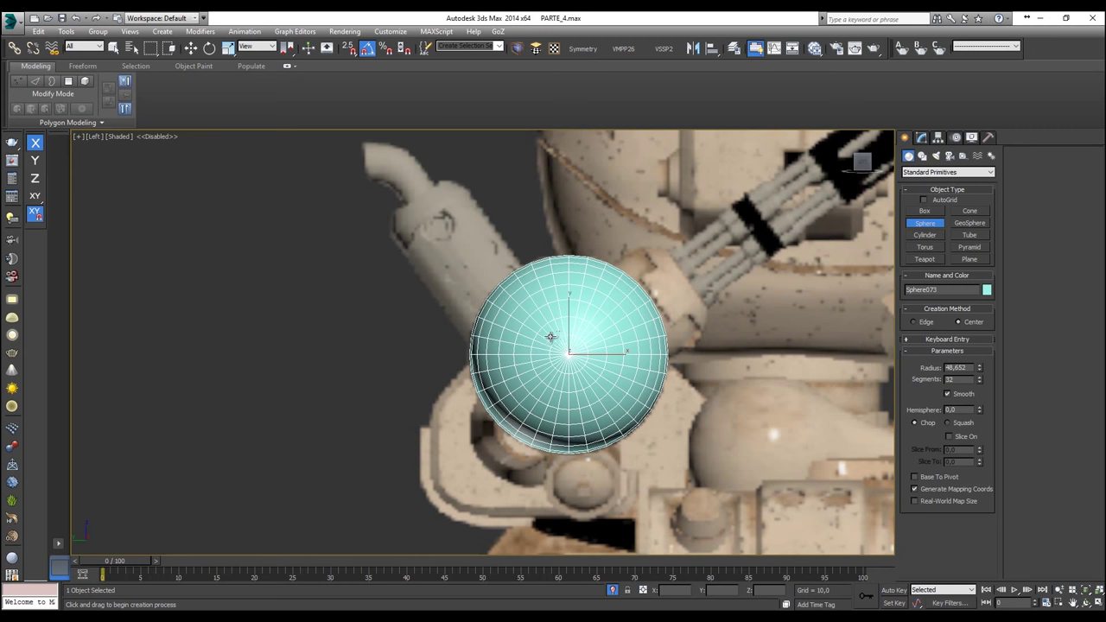
Step: In the Front view, move the sphere along X to about -171, over the ball below the gatling gun
{"action": "key", "text": "f"}
{"action": "key", "text": "z"}
{"action": "key", "text": "w"}
{"action": "scroll", "coordinate": [501, 345], "scroll_direction": "down", "scroll_amount": 5}
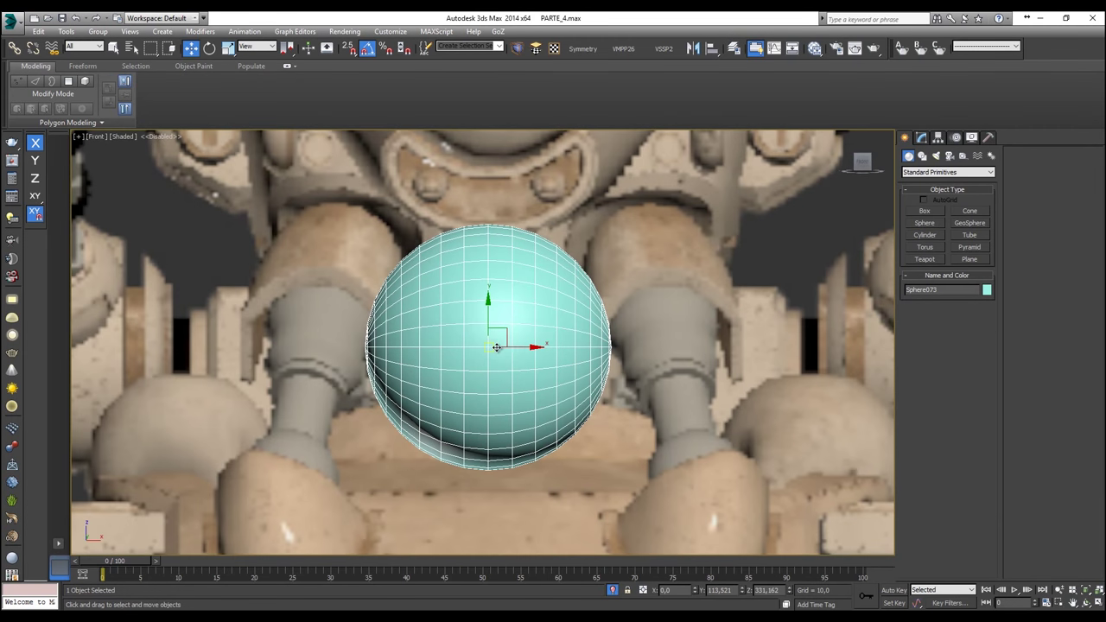
{"action": "left_click_drag", "start_coordinate": [526, 346], "coordinate": [310, 357]}
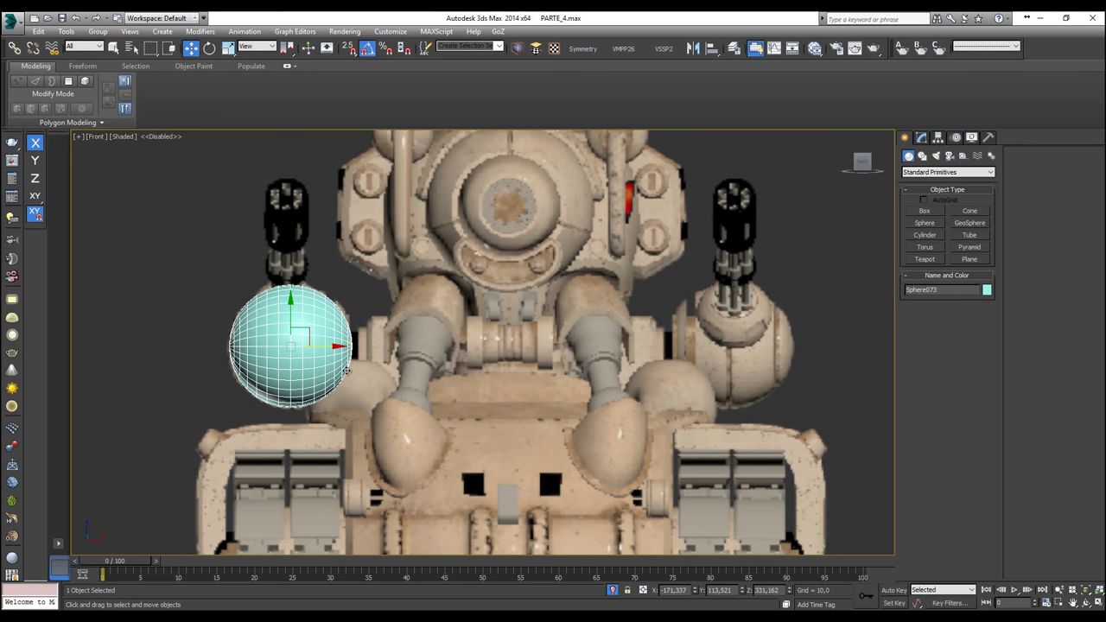
Step: Set the sphere's segments to 18 while checking it in the Left view
{"action": "key", "text": "l"}
{"action": "key", "text": "z"}
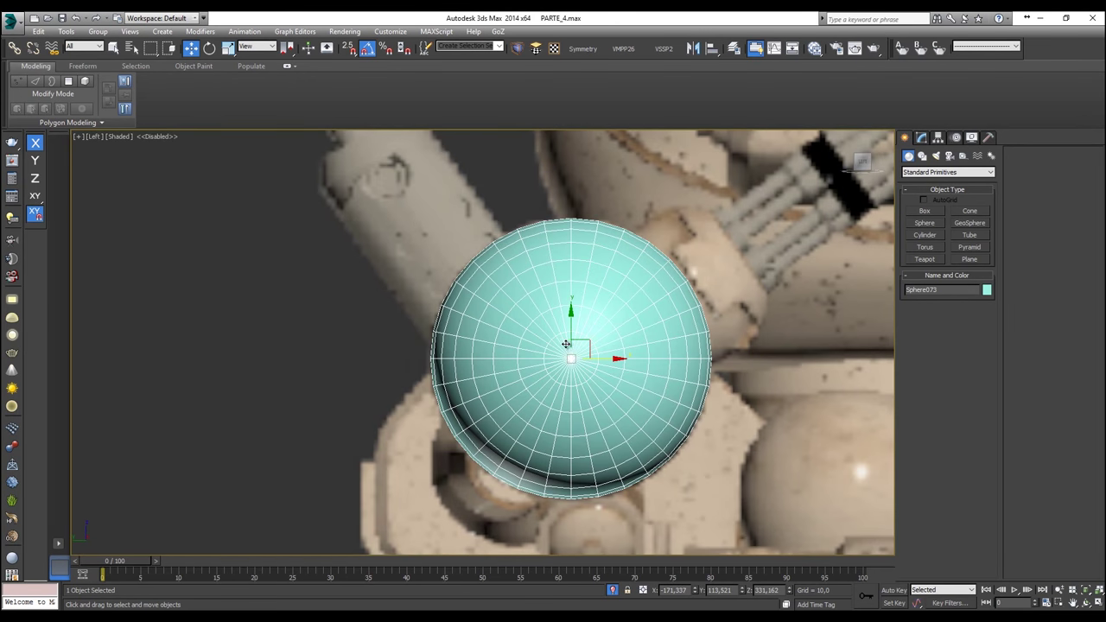
{"action": "left_click", "coordinate": [921, 137]}
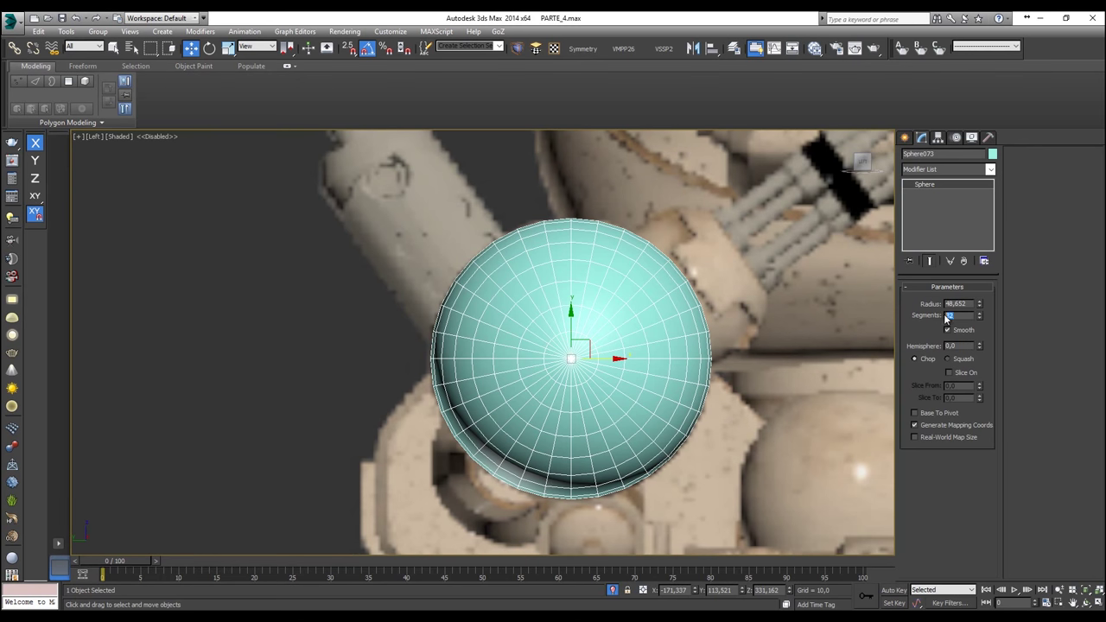
{"action": "type", "text": "16"}
{"action": "key", "text": "Return"}
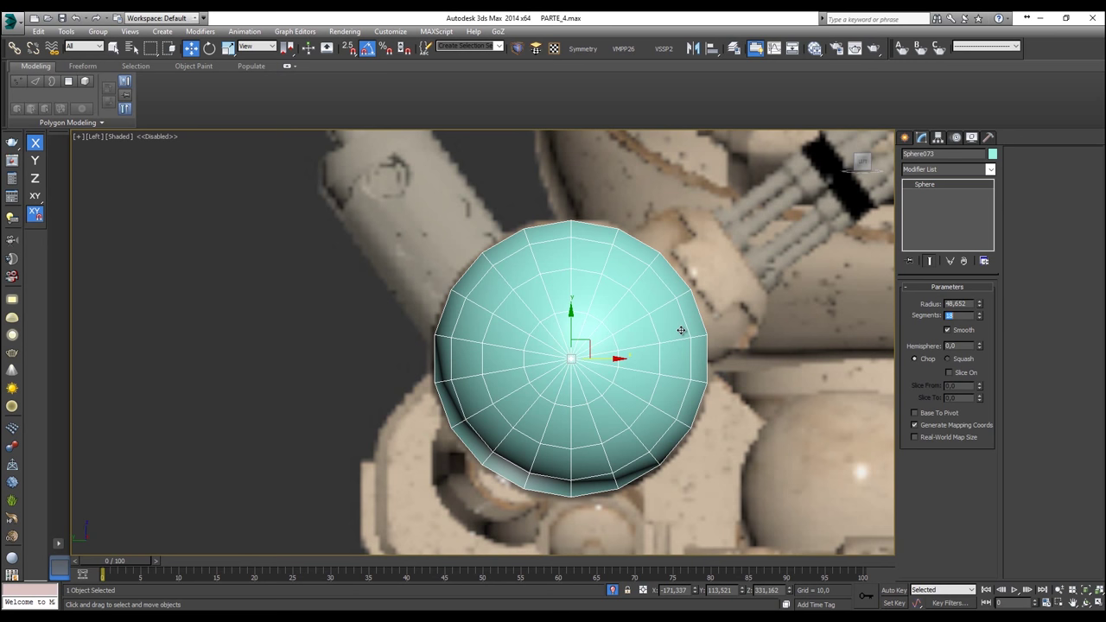
Step: Make the sphere see-through in the Front view so it can be compared with the reference ball
{"action": "key", "text": "f"}
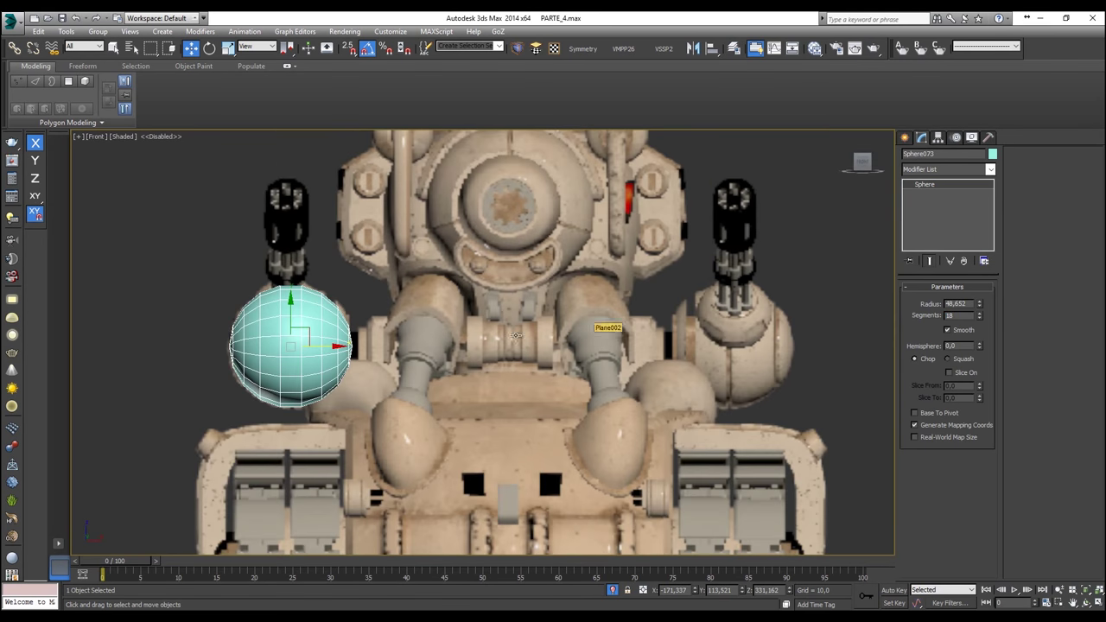
{"action": "scroll", "coordinate": [433, 322], "scroll_direction": "up", "scroll_amount": 4}
{"action": "key", "text": "alt+x"}
{"action": "middle_click_drag", "start_coordinate": [379, 320], "coordinate": [485, 314]}
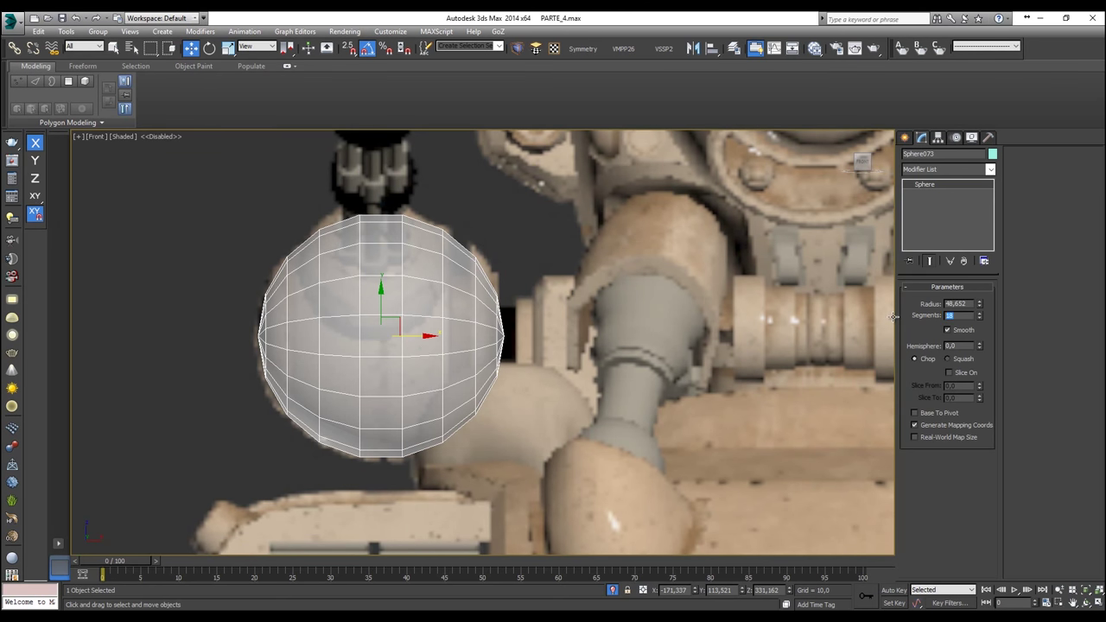
Step: Try 20 and 19 segments on the sphere against the reference seams and return to 18
{"action": "type", "text": "20"}
{"action": "key", "text": "Return"}
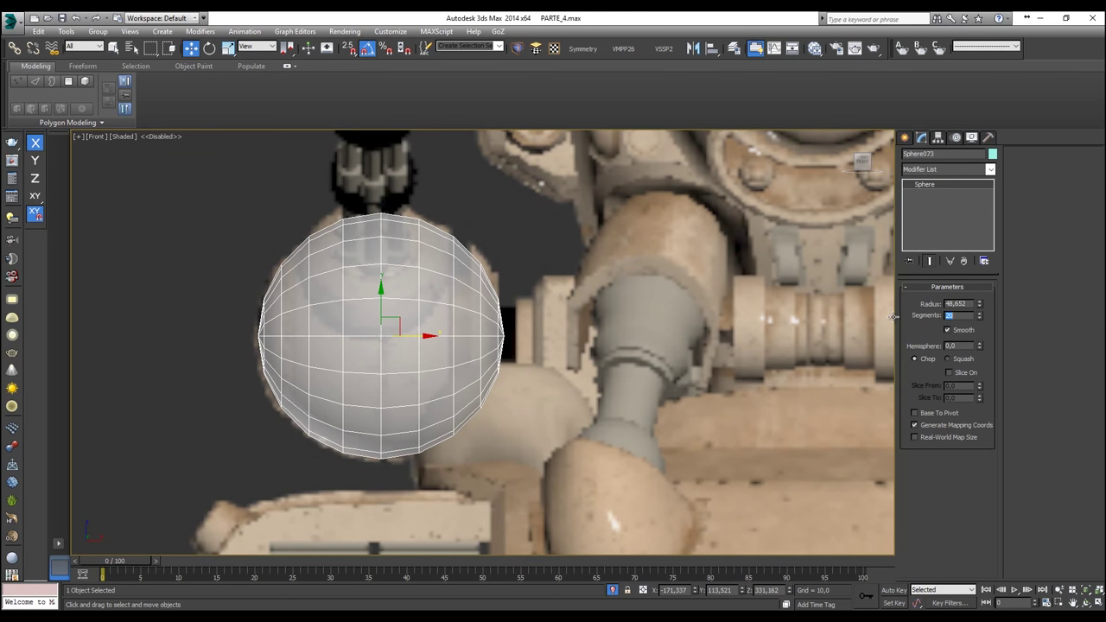
{"action": "type", "text": "19"}
{"action": "key", "text": "Return"}
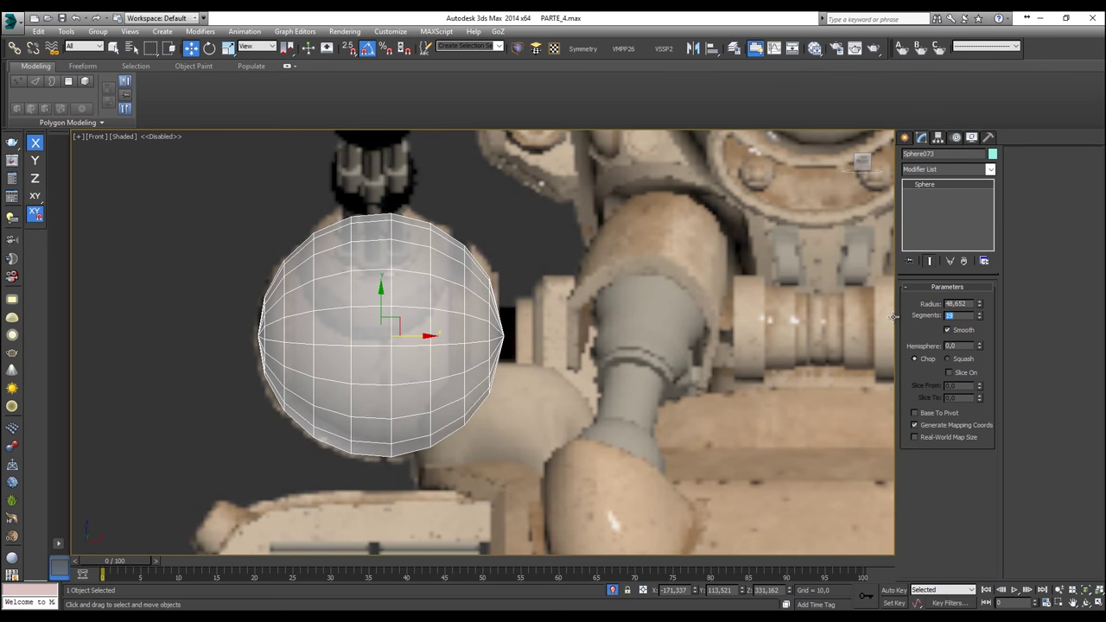
{"action": "type", "text": "16"}
{"action": "key", "text": "Return"}
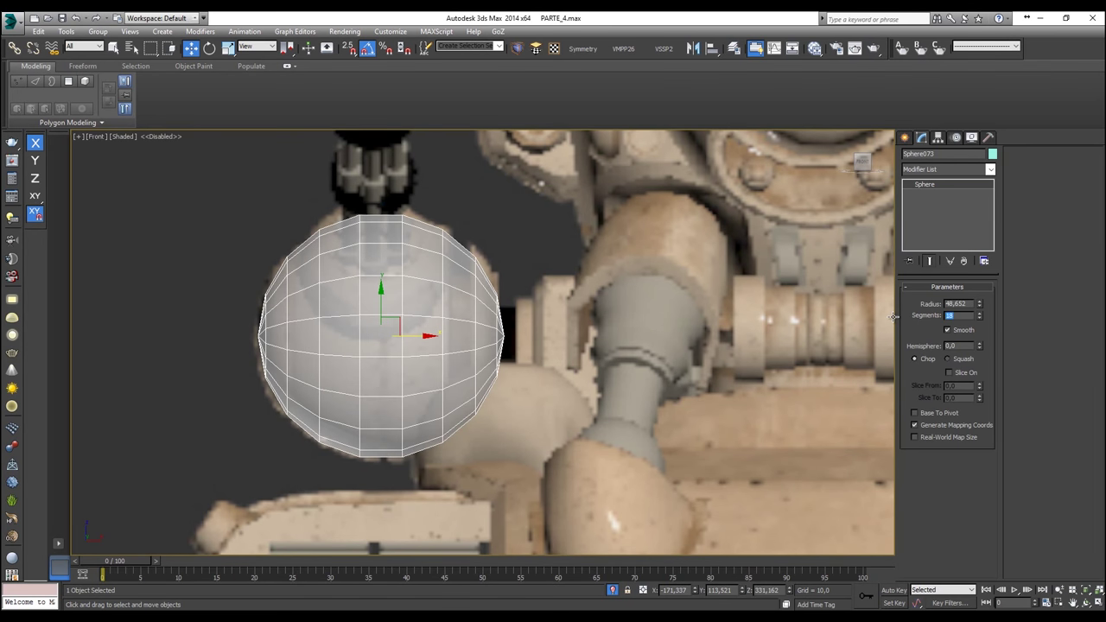
Step: Convert the 18-segment sphere to an Editable Poly
{"action": "middle_click_drag", "start_coordinate": [385, 337], "coordinate": [458, 323]}
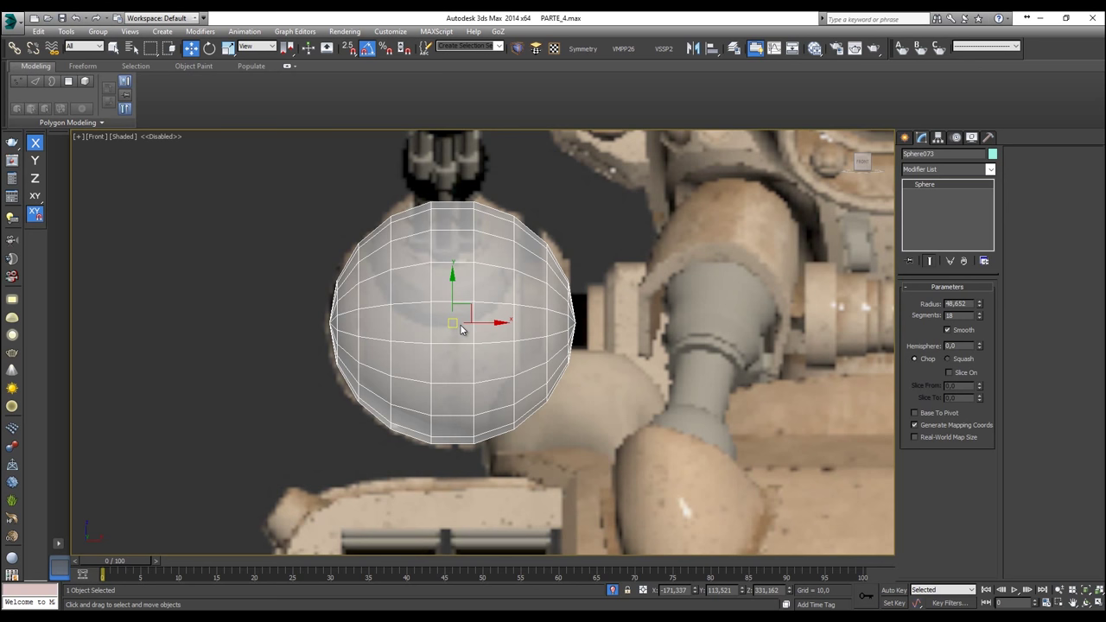
{"action": "right_click", "coordinate": [458, 323]}
{"action": "mouse_move", "coordinate": [553, 429]}
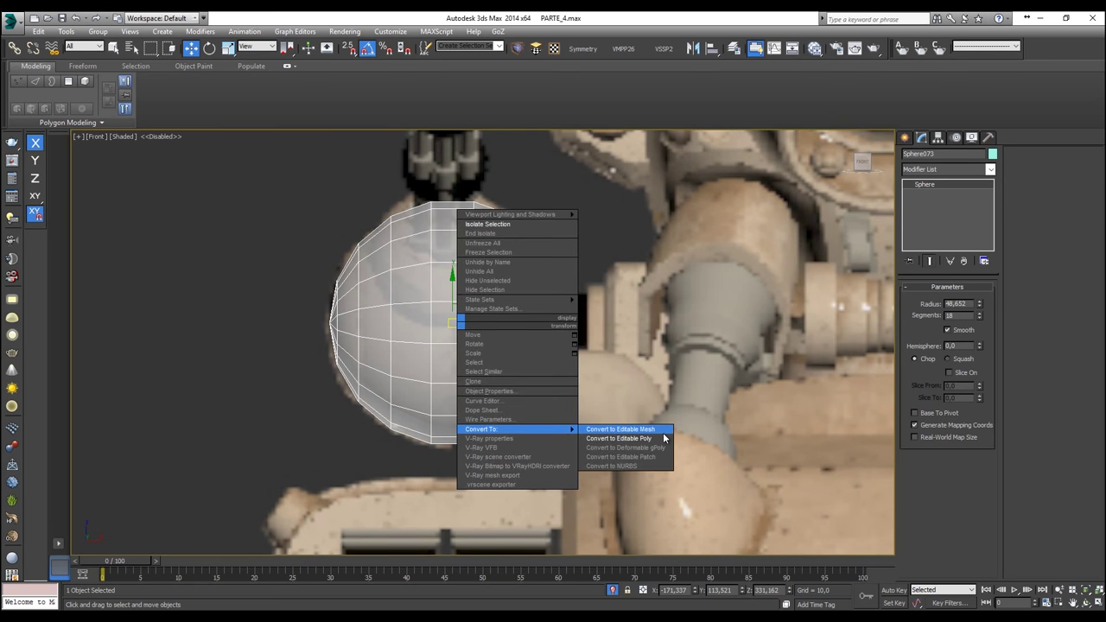
{"action": "left_click", "coordinate": [663, 438]}
Step: Move the sphere aside to examine the reference ball's seams and bring it back over the ball
{"action": "left_click", "coordinate": [918, 299]}
{"action": "scroll", "coordinate": [527, 235], "scroll_direction": "up", "scroll_amount": 4}
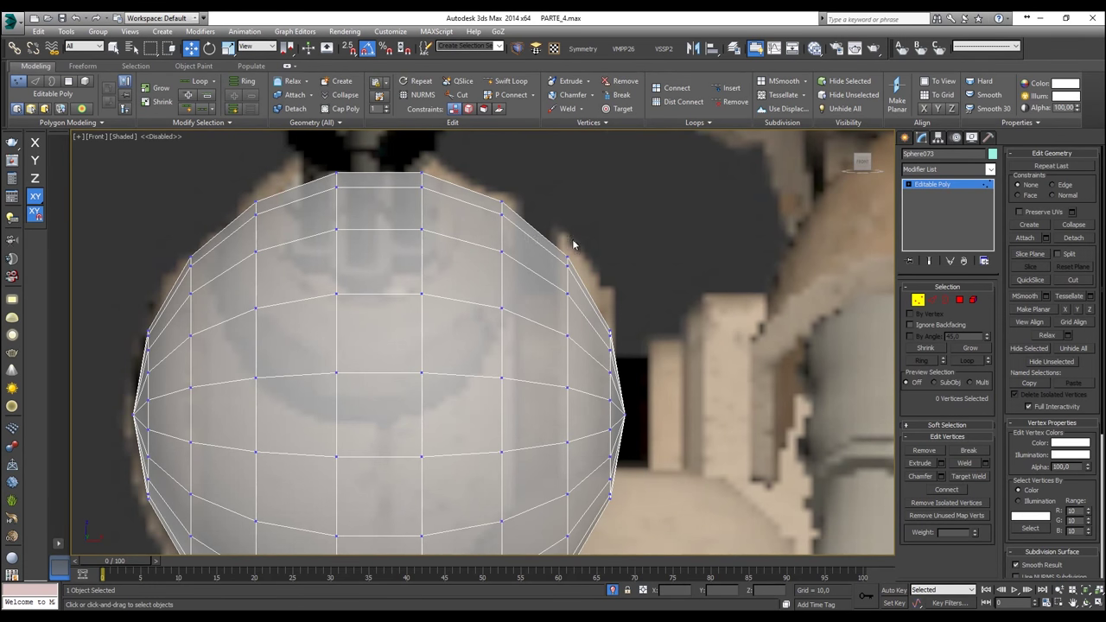
{"action": "scroll", "coordinate": [572, 246], "scroll_direction": "down", "scroll_amount": 2}
{"action": "left_click", "coordinate": [917, 299]}
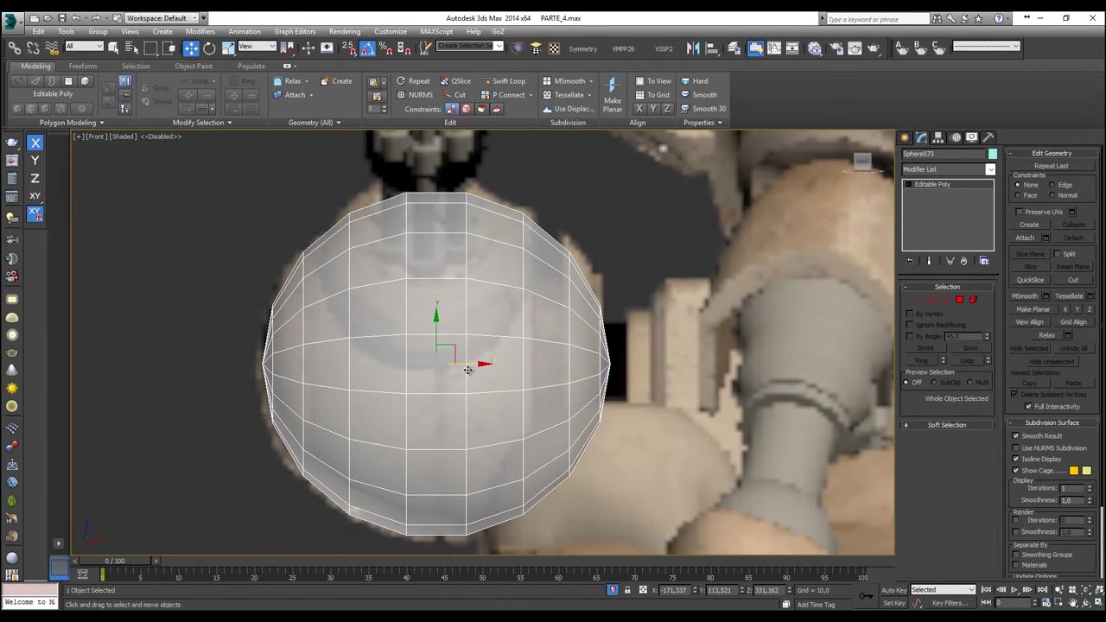
{"action": "left_click_drag", "start_coordinate": [473, 364], "coordinate": [130, 363]}
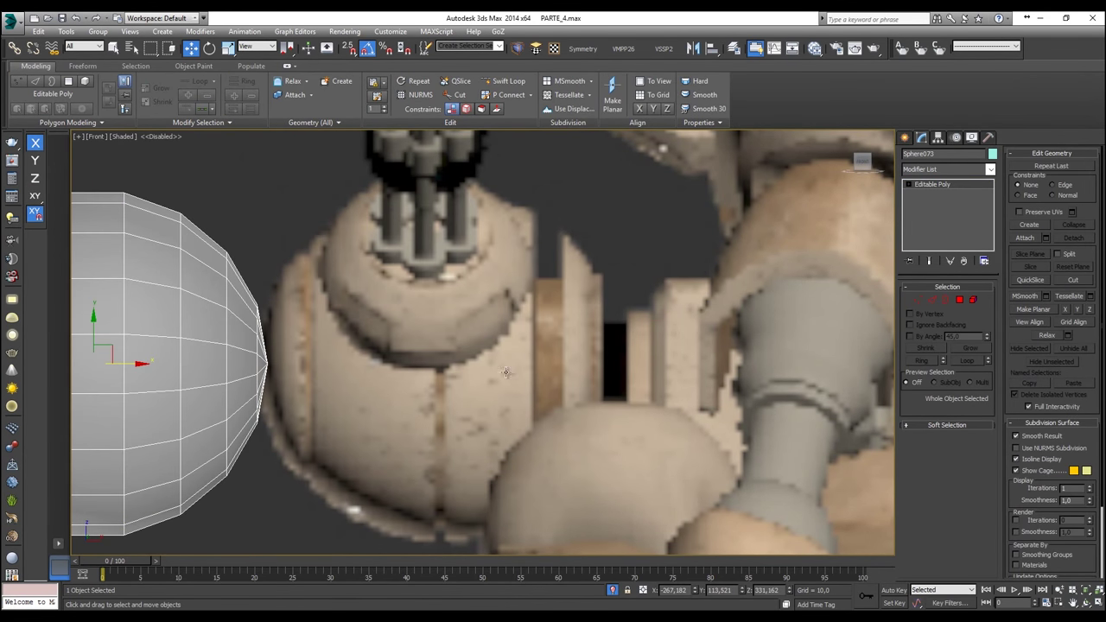
{"action": "middle_click_drag", "start_coordinate": [544, 373], "coordinate": [563, 344]}
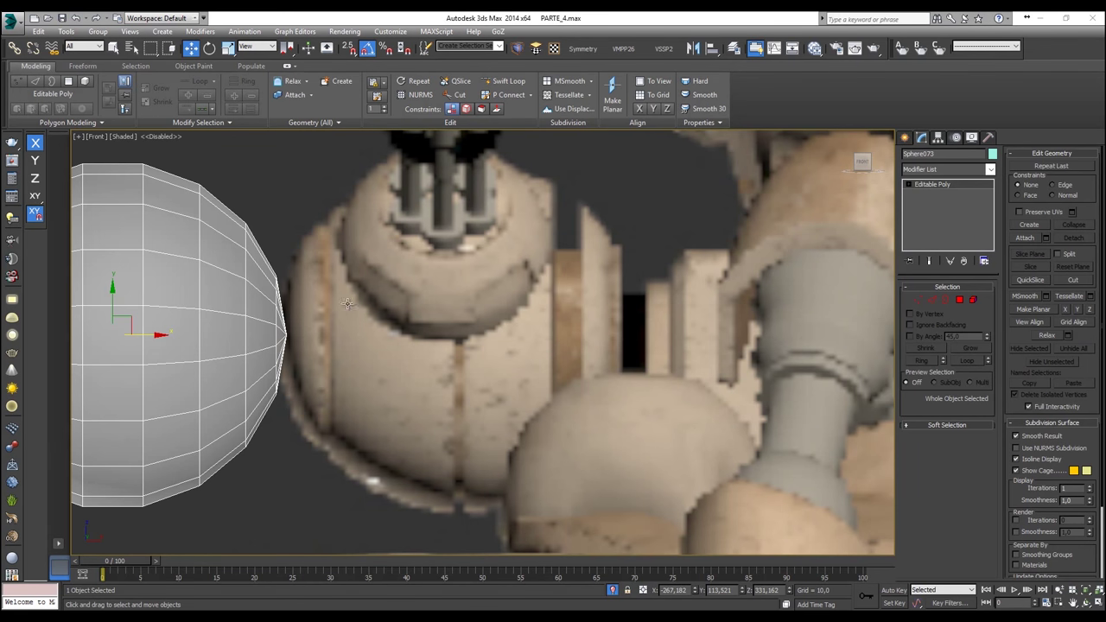
{"action": "left_click_drag", "start_coordinate": [141, 334], "coordinate": [482, 345]}
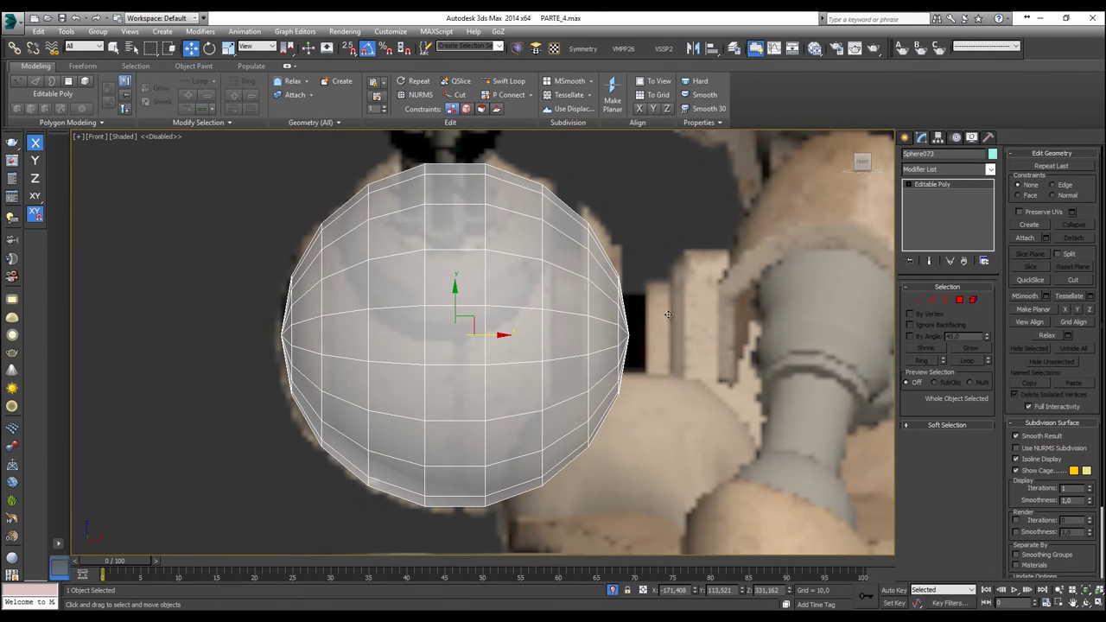
Step: Select the sphere's vertical vertex column just right of the central band and constrain vertex movement to edges
{"action": "left_click", "coordinate": [917, 298]}
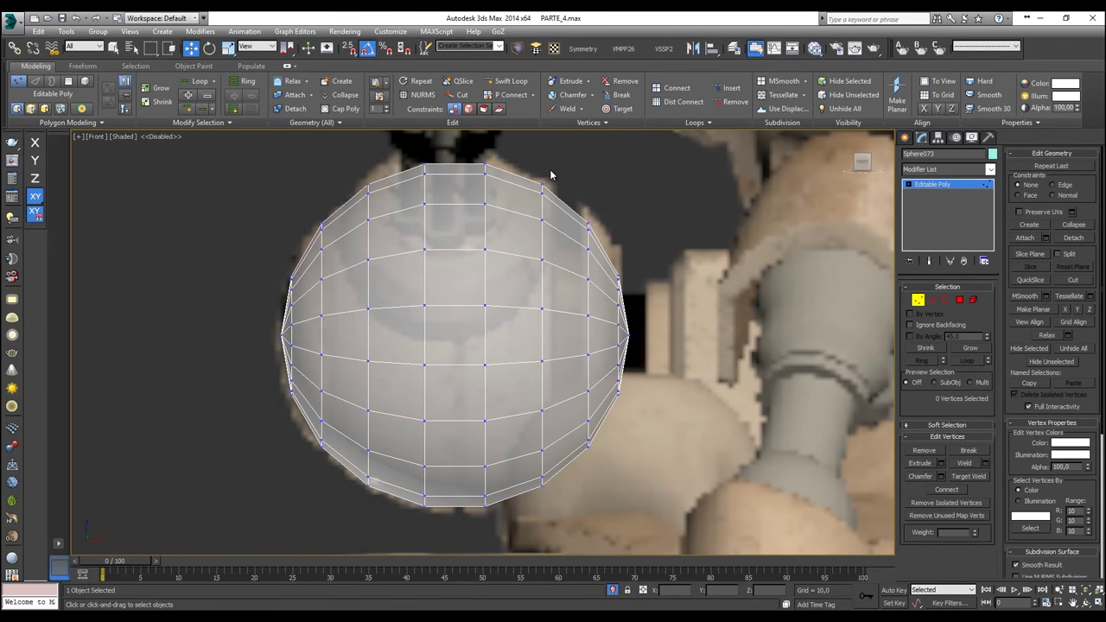
{"action": "left_click_drag", "start_coordinate": [551, 174], "coordinate": [525, 508]}
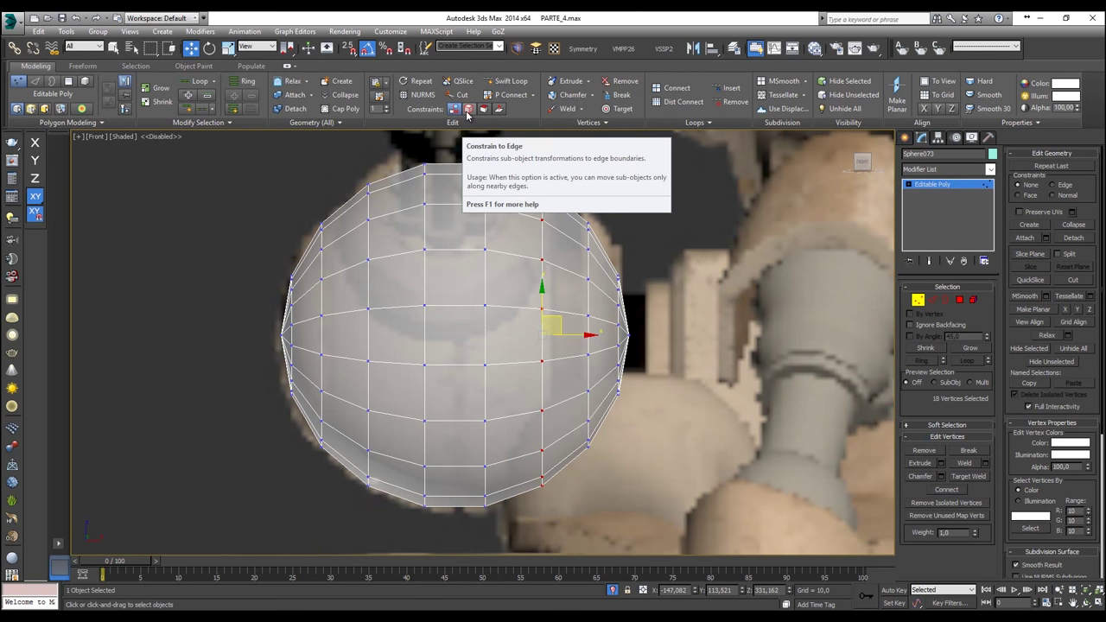
{"action": "left_click", "coordinate": [466, 112]}
Step: Try moving the upper front and back vertex pair of that column toward the centre without the edge constraint, and undo it
{"action": "left_click_drag", "start_coordinate": [528, 256], "coordinate": [562, 271]}
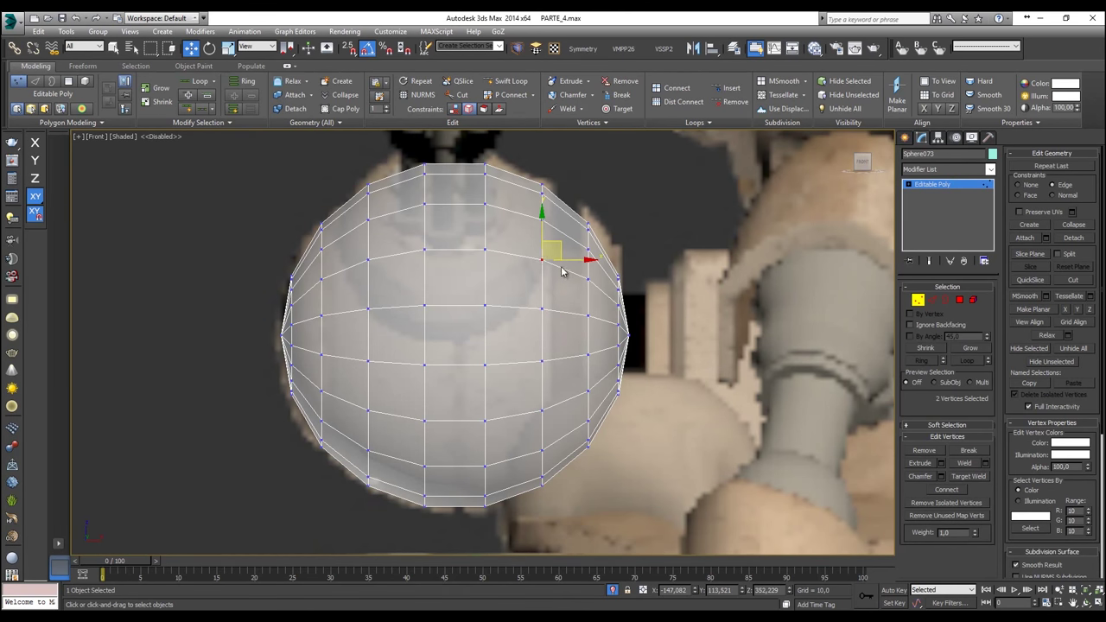
{"action": "left_click", "coordinate": [453, 108]}
{"action": "left_click_drag", "start_coordinate": [574, 258], "coordinate": [508, 248]}
{"action": "key", "text": "p"}
{"action": "key", "text": "z"}
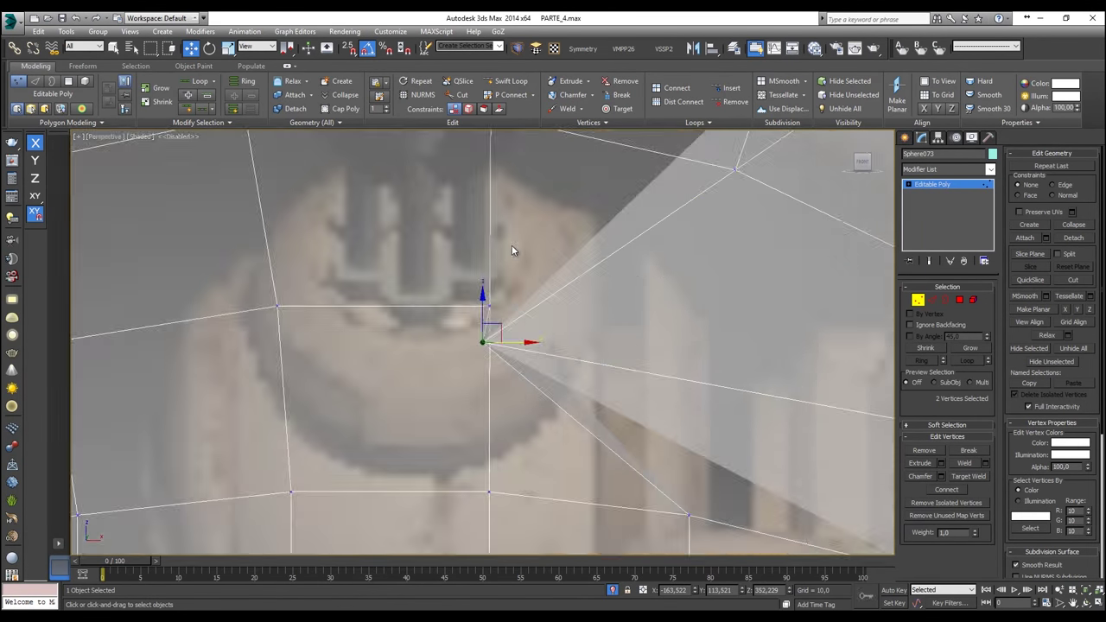
{"action": "scroll", "coordinate": [511, 251], "scroll_direction": "down", "scroll_amount": 5}
{"action": "key", "text": "alt+x"}
{"action": "scroll", "coordinate": [510, 250], "scroll_direction": "down", "scroll_amount": 5}
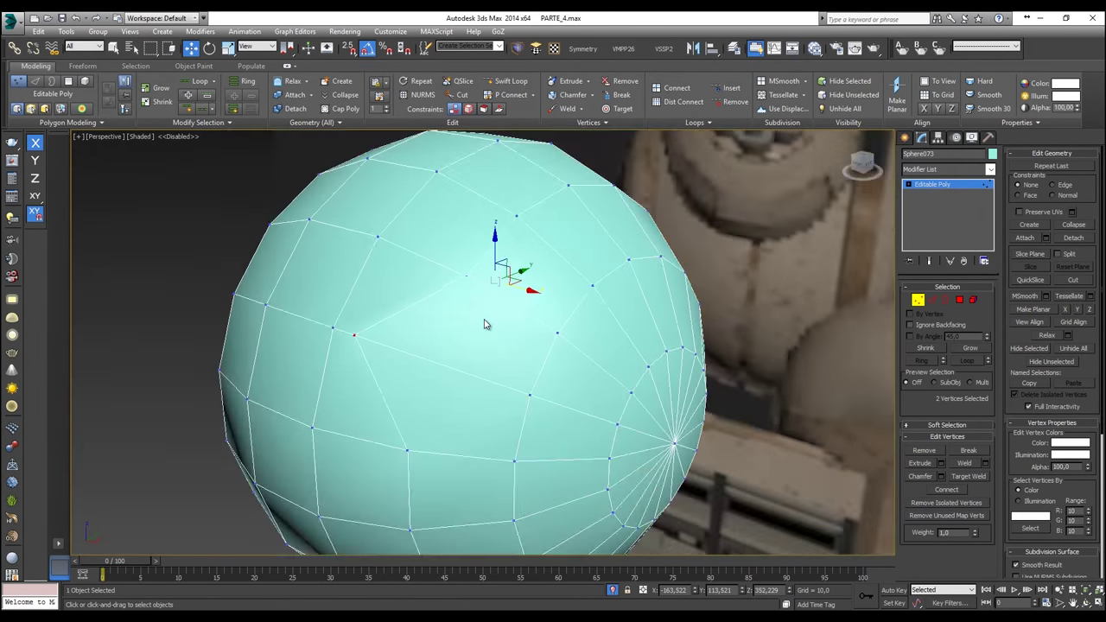
{"action": "key", "text": "alt+x"}
{"action": "key", "text": "ctrl+z"}
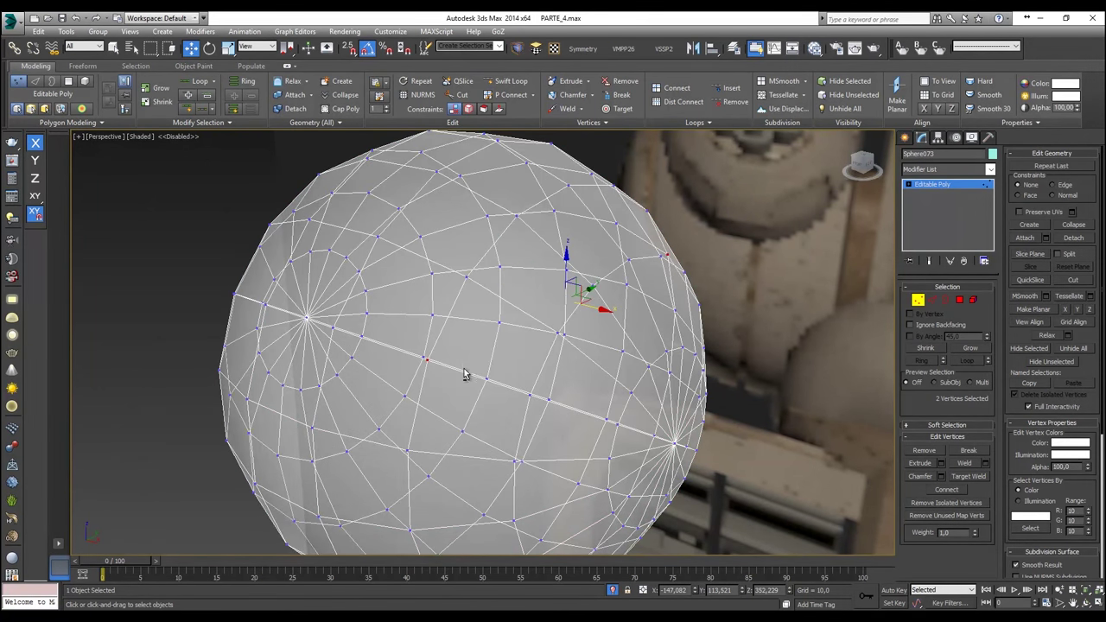
Step: Try moving the single front vertex freely along X and along Z without a constraint, undoing each move
{"action": "key", "text": "alt+x"}
{"action": "left_click", "coordinate": [427, 359]}
{"action": "left_click_drag", "start_coordinate": [447, 368], "coordinate": [252, 400]}
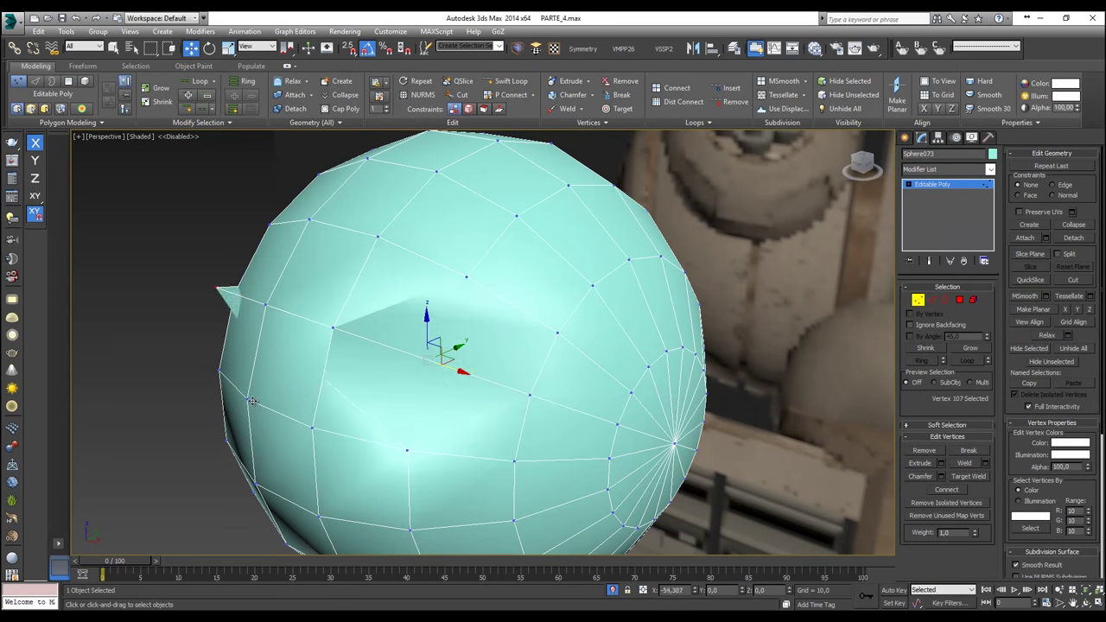
{"action": "key", "text": "ctrl+z"}
{"action": "key", "text": "F7"}
{"action": "left_click_drag", "start_coordinate": [427, 352], "coordinate": [435, 143]}
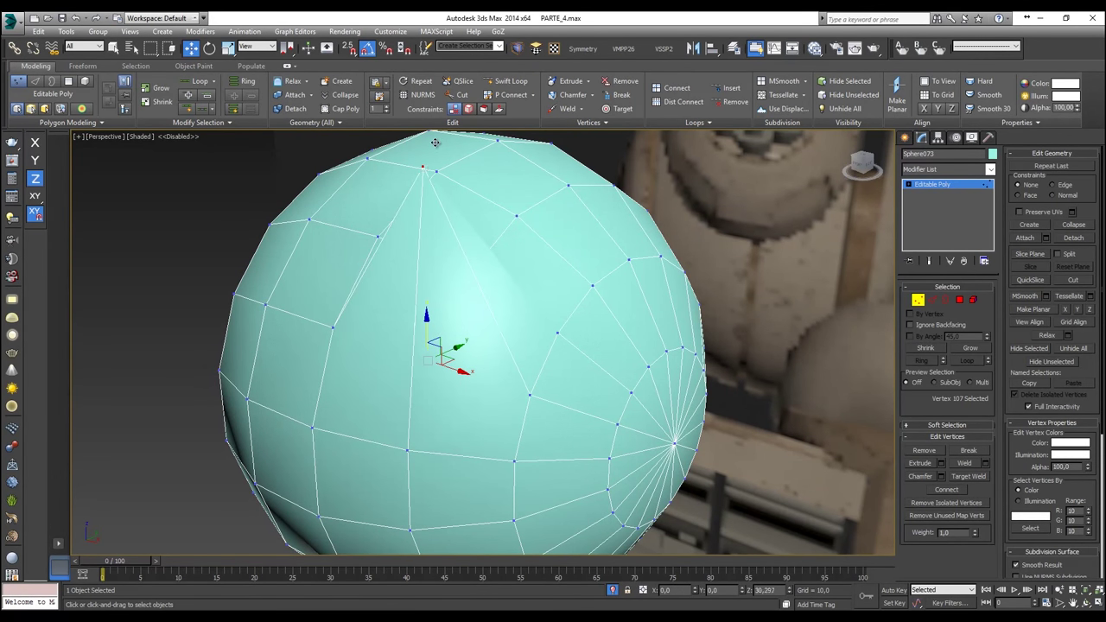
{"action": "middle_click_drag", "start_coordinate": [382, 286], "coordinate": [365, 276], "text": "alt"}
{"action": "key", "text": "ctrl+z"}
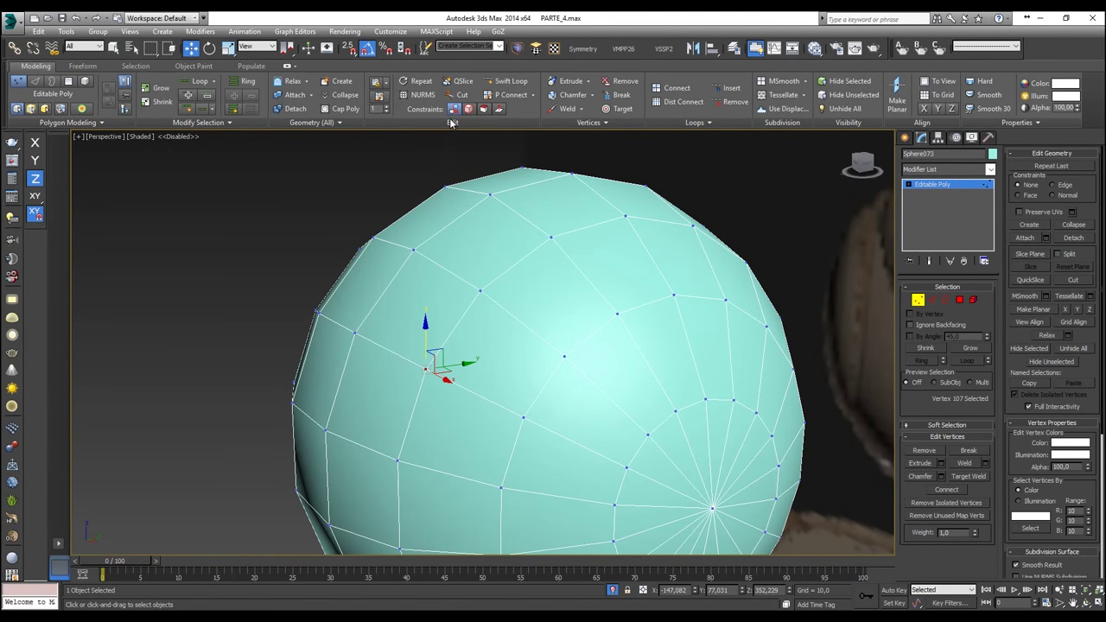
Step: Turn on the Edge constraint, try sliding the front vertex along its edges, and return to the Front view
{"action": "left_click", "coordinate": [468, 109]}
{"action": "left_click_drag", "start_coordinate": [429, 356], "coordinate": [458, 419]}
{"action": "key", "text": "F5"}
{"action": "key", "text": "f"}
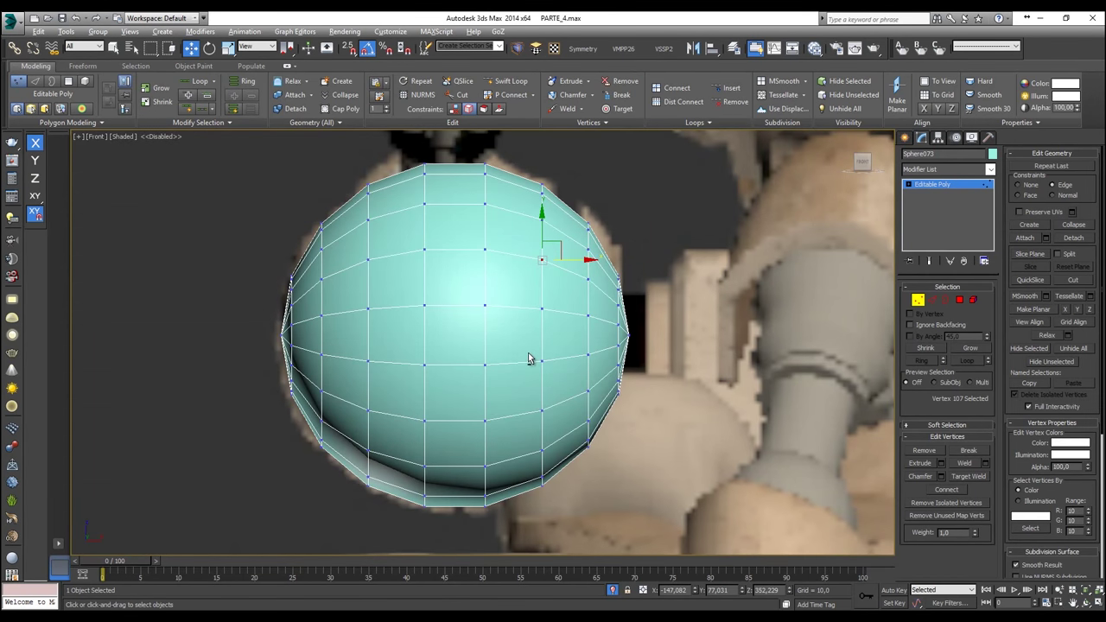
Step: Make the sphere see-through and slide the 18-vertex column right of the central band outward to X -145,035, following the reference seam
{"action": "key", "text": "alt+x"}
{"action": "left_click_drag", "start_coordinate": [564, 162], "coordinate": [519, 515]}
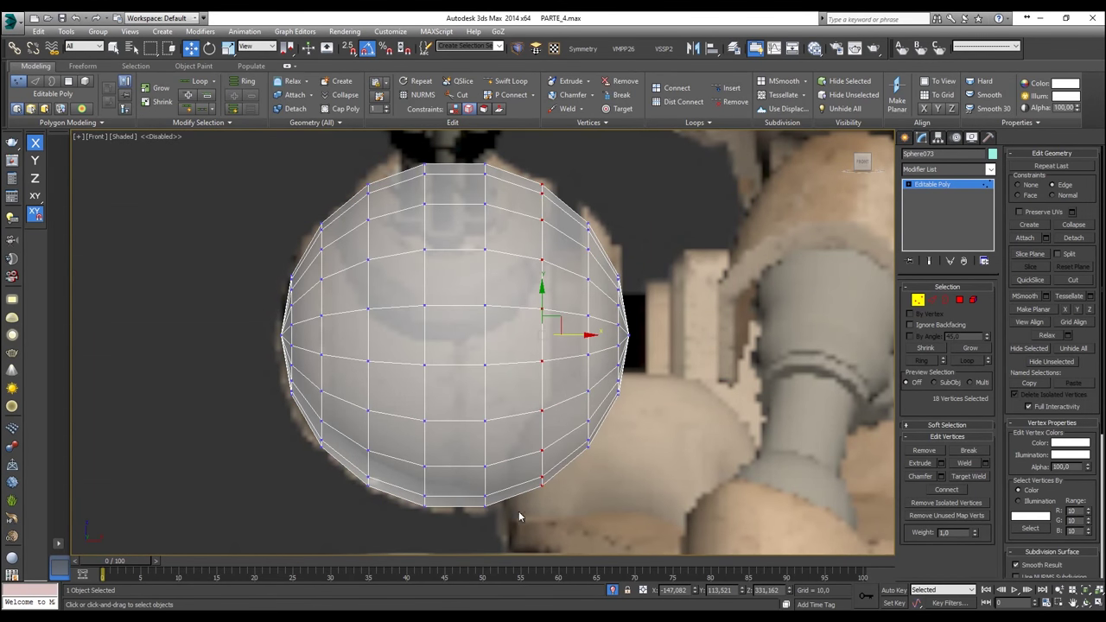
{"action": "scroll", "coordinate": [579, 335], "scroll_direction": "up", "scroll_amount": 3}
{"action": "left_click_drag", "start_coordinate": [560, 338], "coordinate": [570, 345]}
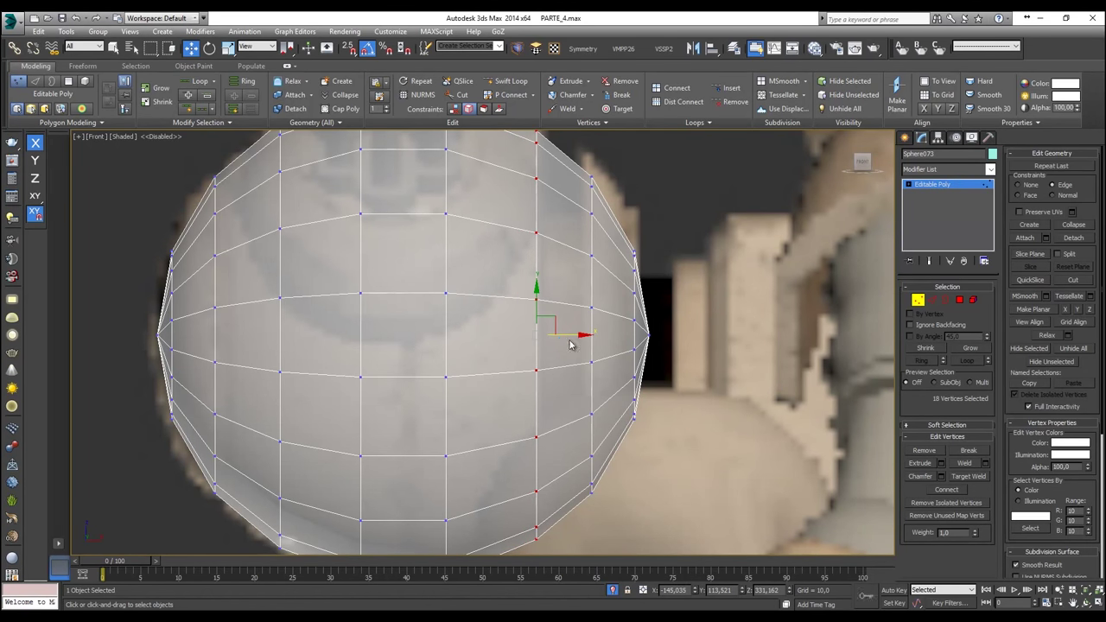
{"action": "scroll", "coordinate": [562, 346], "scroll_direction": "down", "scroll_amount": 3}
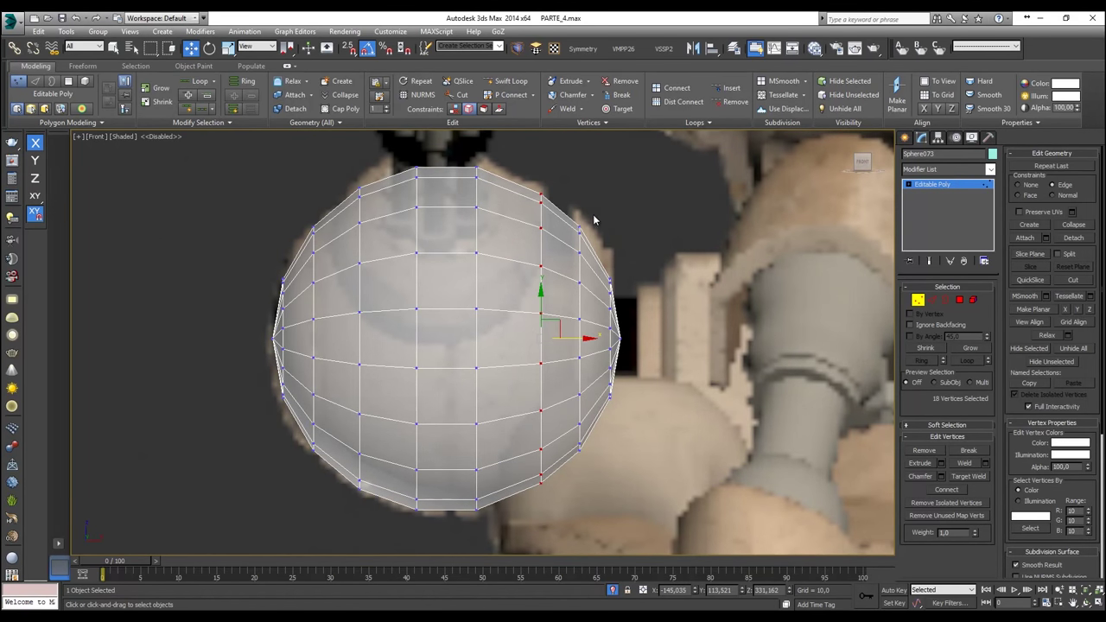
Step: Slide the vertex column on the right side of the central band slightly outward to X -161,51
{"action": "left_click_drag", "start_coordinate": [563, 339], "coordinate": [600, 344]}
{"action": "scroll", "coordinate": [605, 341], "scroll_direction": "up", "scroll_amount": 3}
{"action": "scroll", "coordinate": [601, 342], "scroll_direction": "down", "scroll_amount": 3}
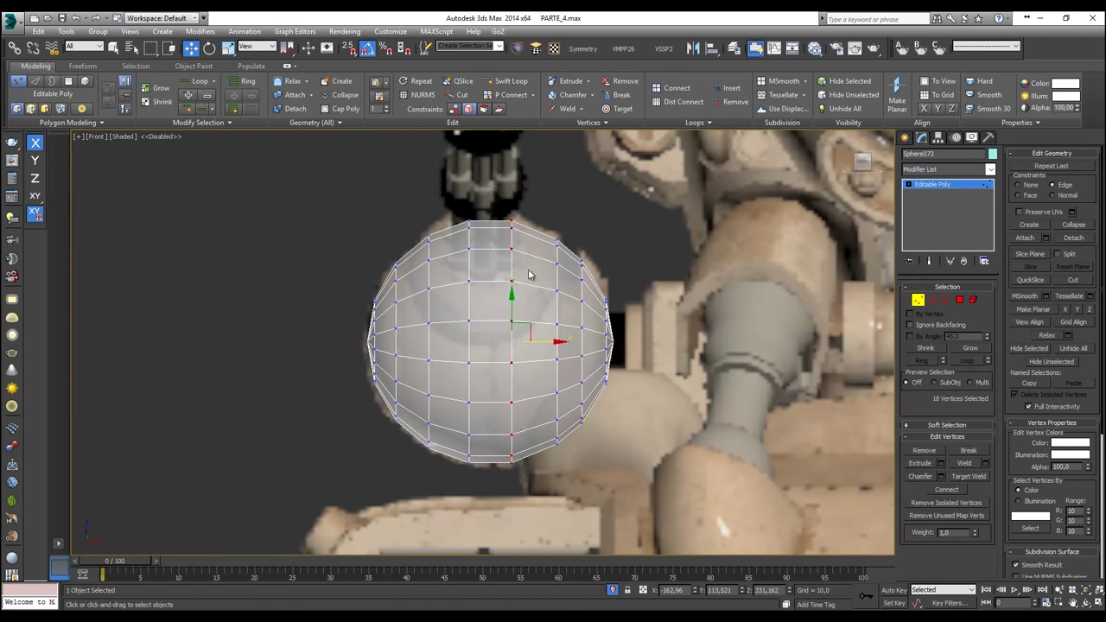
{"action": "scroll", "coordinate": [524, 268], "scroll_direction": "up", "scroll_amount": 3}
{"action": "left_click_drag", "start_coordinate": [533, 369], "coordinate": [530, 366]}
{"action": "middle_click_drag", "start_coordinate": [458, 370], "coordinate": [474, 284]}
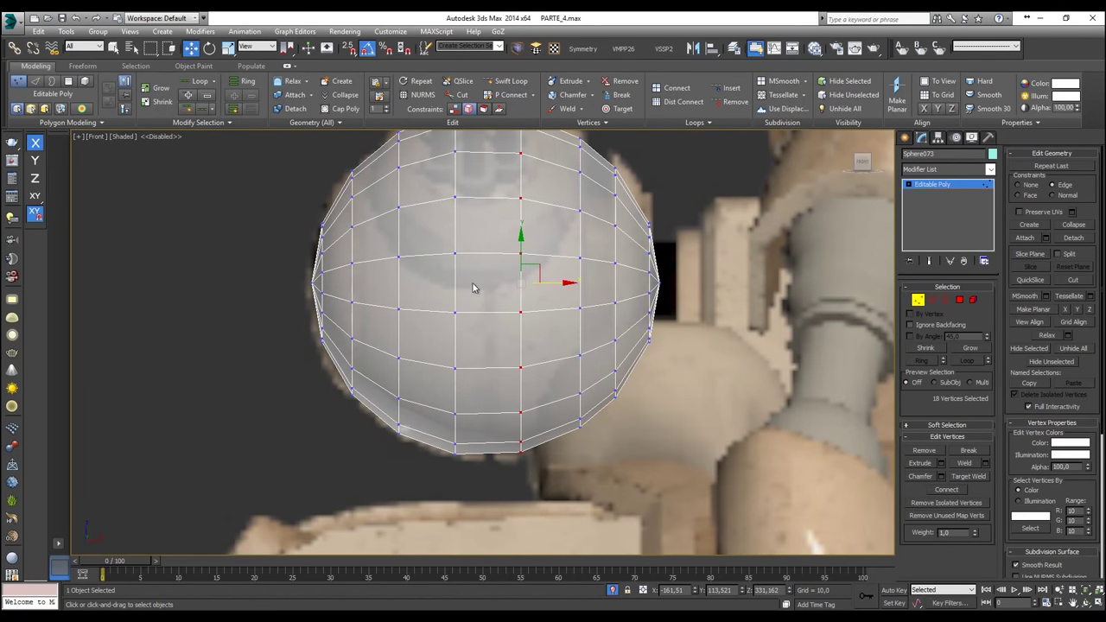
Step: Select the 18 horizontal edges across the sphere's central band, try connecting them with one segment, and undo it
{"action": "left_click", "coordinate": [936, 302]}
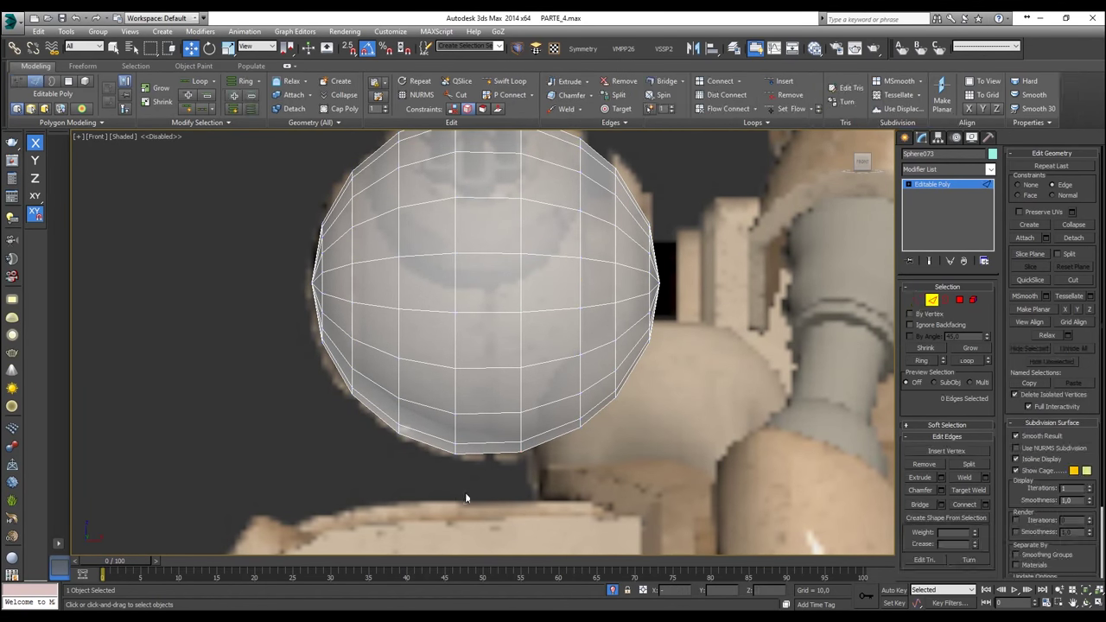
{"action": "left_click_drag", "start_coordinate": [489, 53], "coordinate": [489, 53]}
{"action": "middle_click_drag", "start_coordinate": [482, 246], "coordinate": [478, 342]}
{"action": "left_click_drag", "start_coordinate": [487, 186], "coordinate": [480, 597]}
{"action": "middle_click_drag", "start_coordinate": [505, 474], "coordinate": [508, 451]}
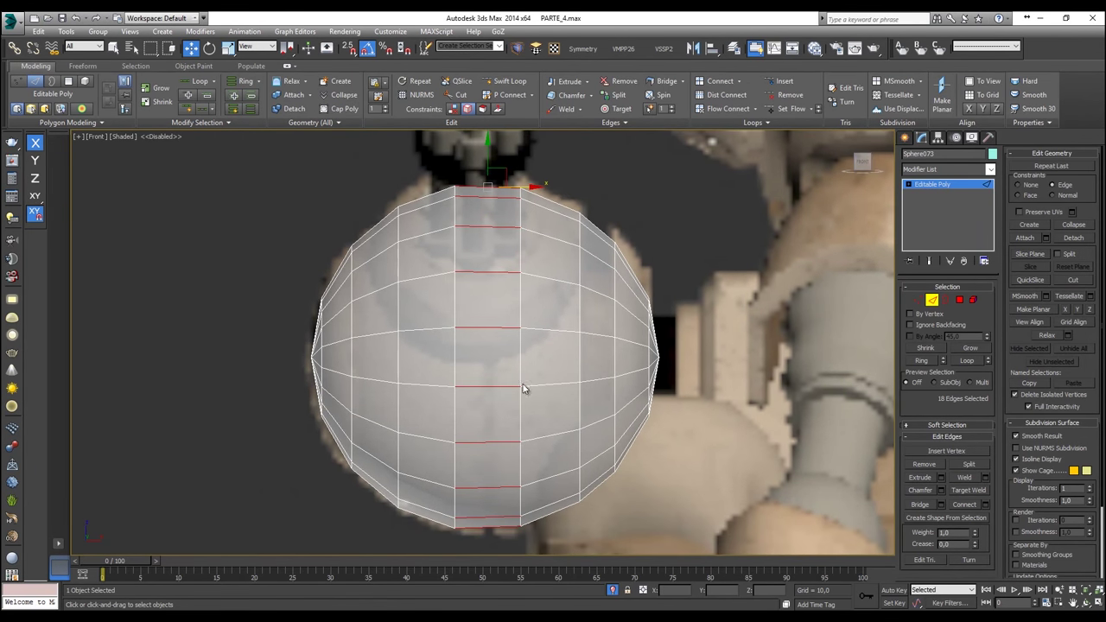
{"action": "left_click", "coordinate": [735, 86]}
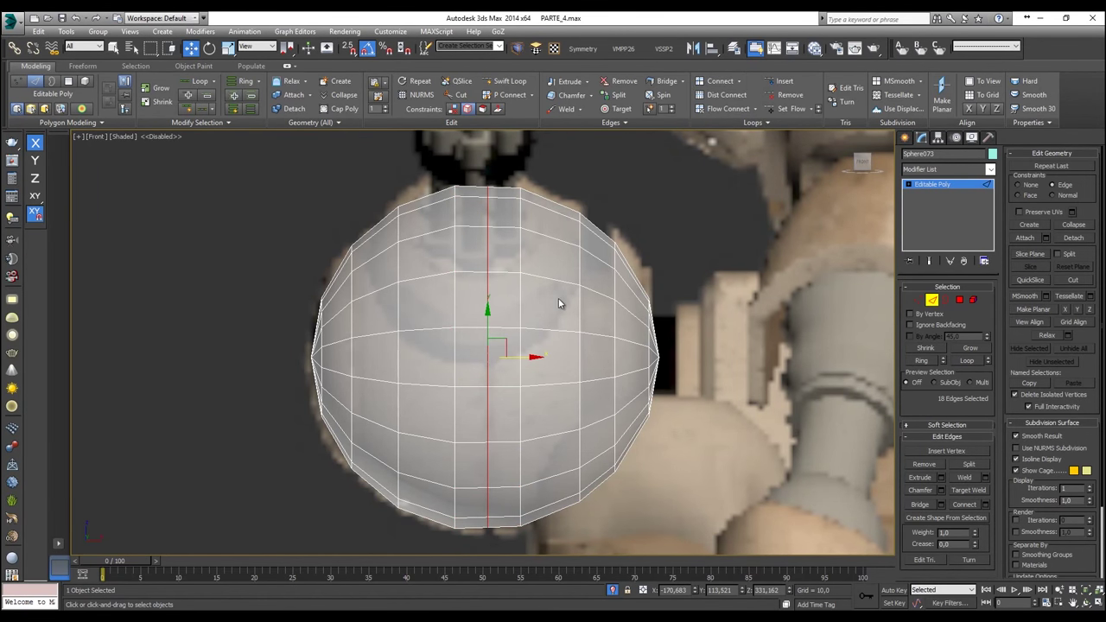
{"action": "key", "text": "alt+r"}
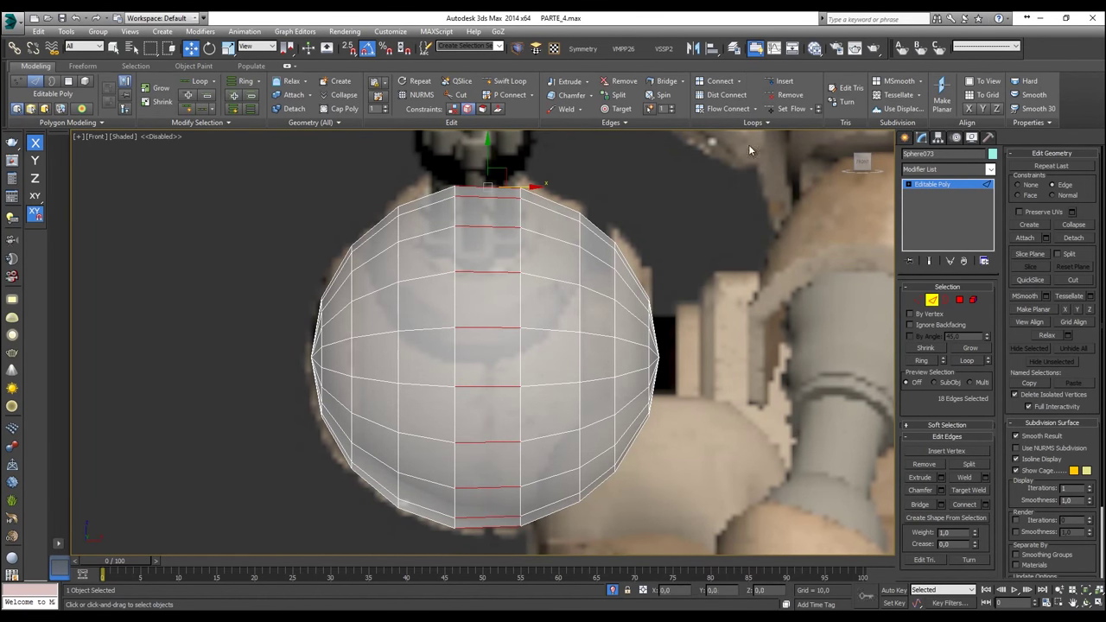
Step: Connect the central band's edges with 2 segments, pinched closer together to follow the reference's central seam
{"action": "left_click", "coordinate": [740, 82]}
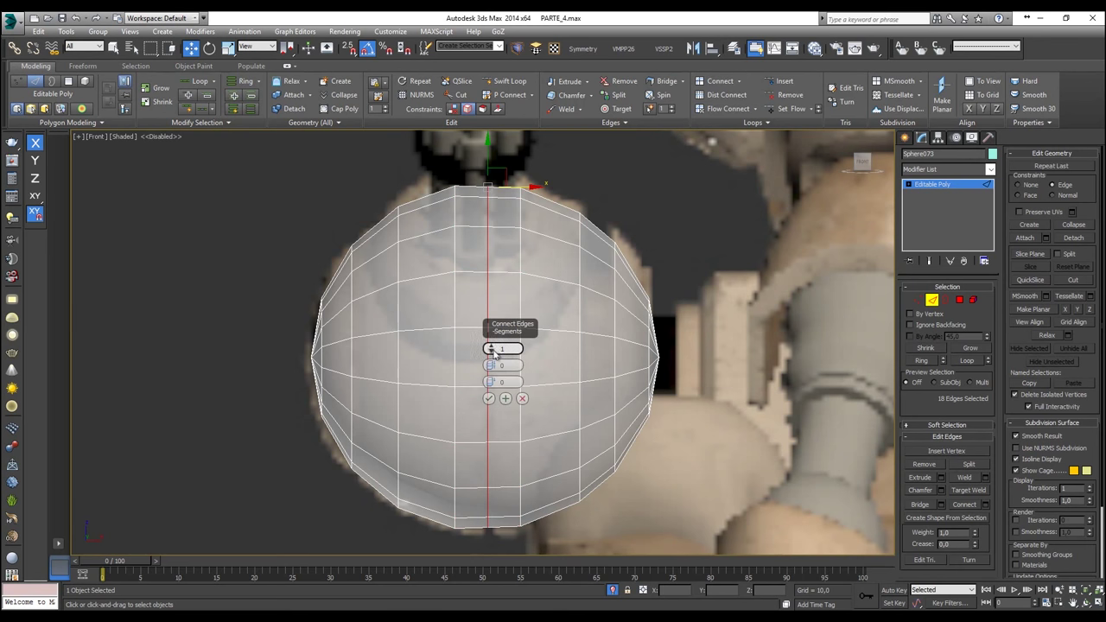
{"action": "left_click", "coordinate": [490, 347]}
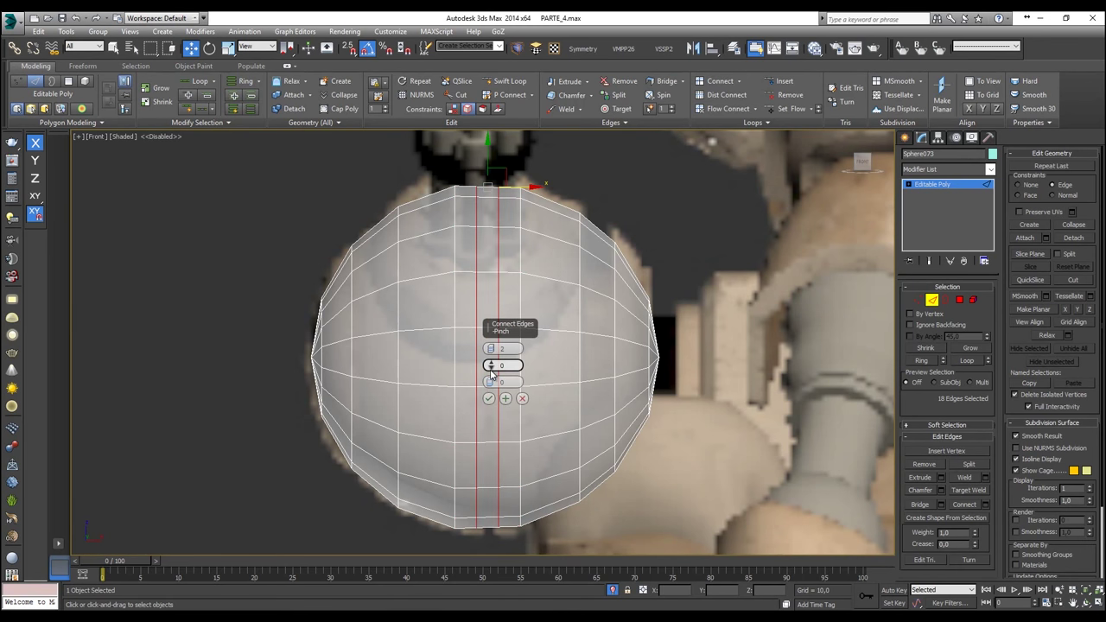
{"action": "middle_click_drag", "start_coordinate": [382, 397], "coordinate": [322, 352]}
{"action": "scroll", "coordinate": [397, 351], "scroll_direction": "up", "scroll_amount": 3}
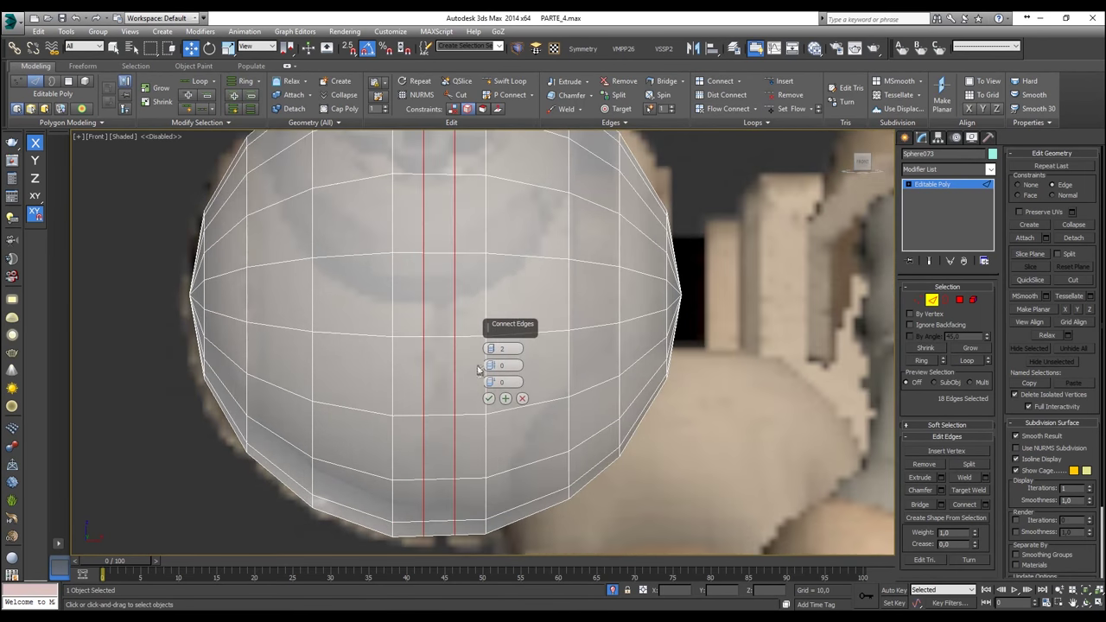
{"action": "left_click_drag", "start_coordinate": [491, 366], "coordinate": [484, 440]}
{"action": "left_click", "coordinate": [488, 399]}
Step: Select the vertical edge loop near the sphere's left end and chamfer it by 0,5
{"action": "scroll", "coordinate": [453, 393], "scroll_direction": "down", "scroll_amount": 2}
{"action": "middle_click_drag", "start_coordinate": [471, 393], "coordinate": [574, 391]}
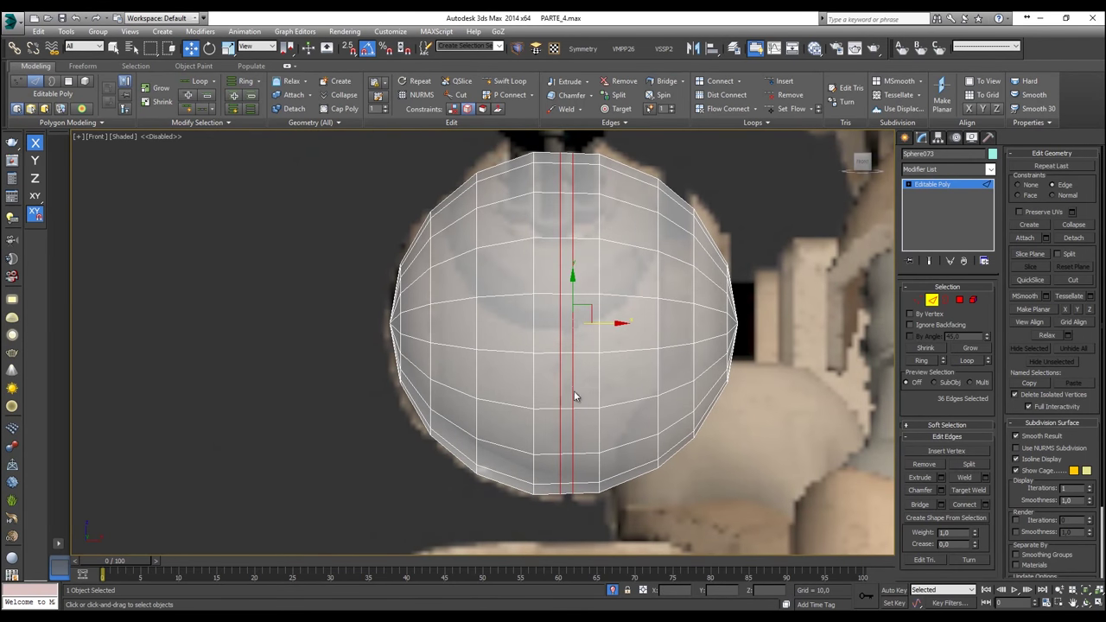
{"action": "middle_click_drag", "start_coordinate": [408, 284], "coordinate": [477, 278]}
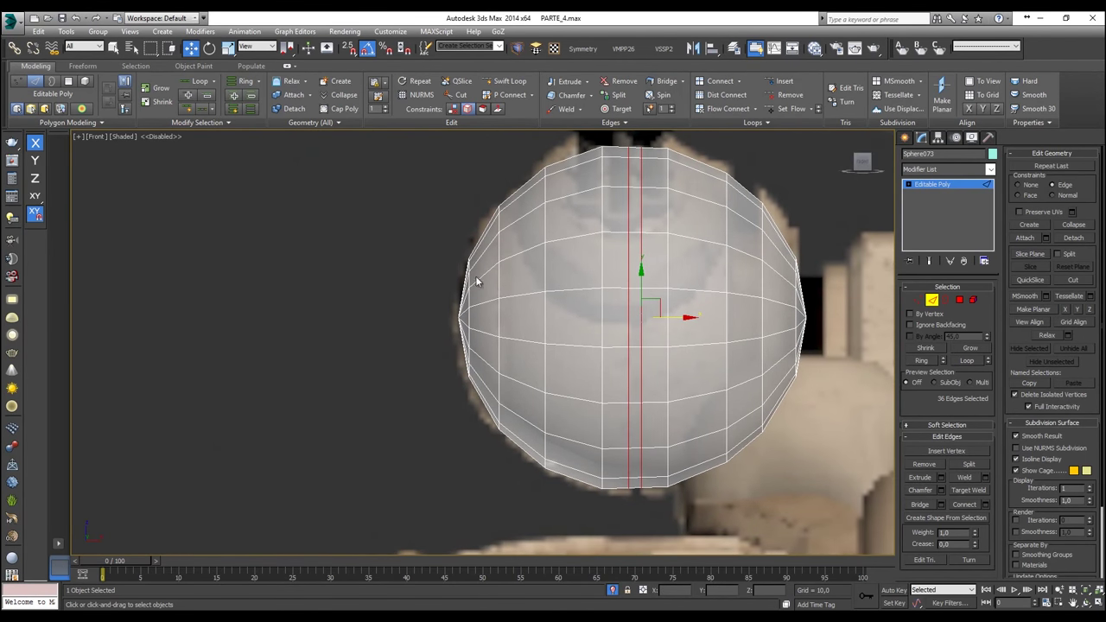
{"action": "left_click", "coordinate": [496, 276]}
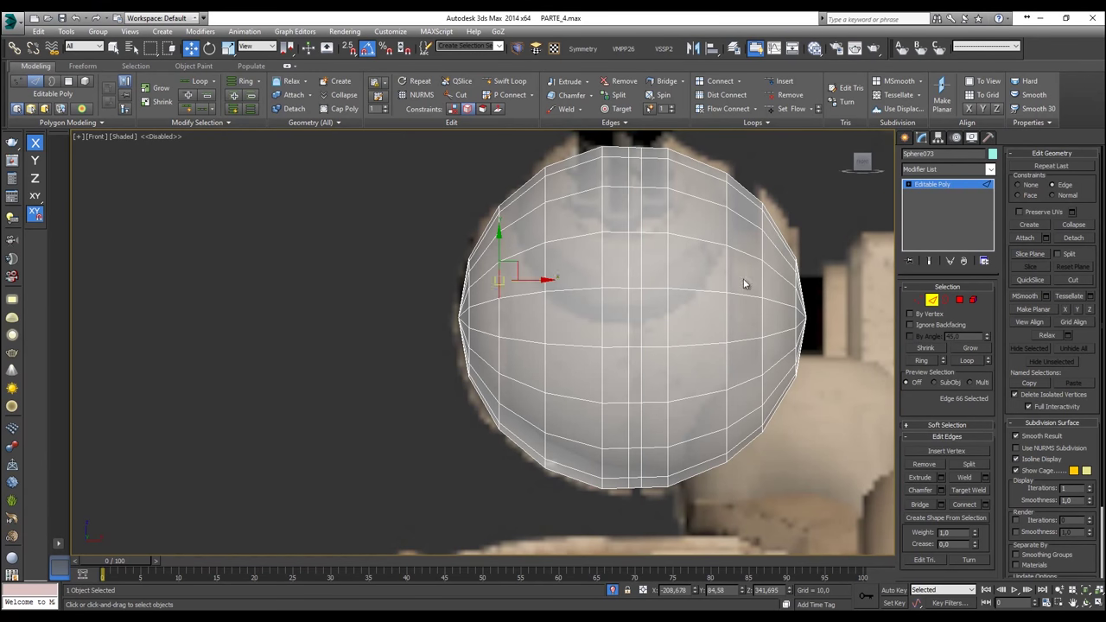
{"action": "left_click", "coordinate": [198, 81]}
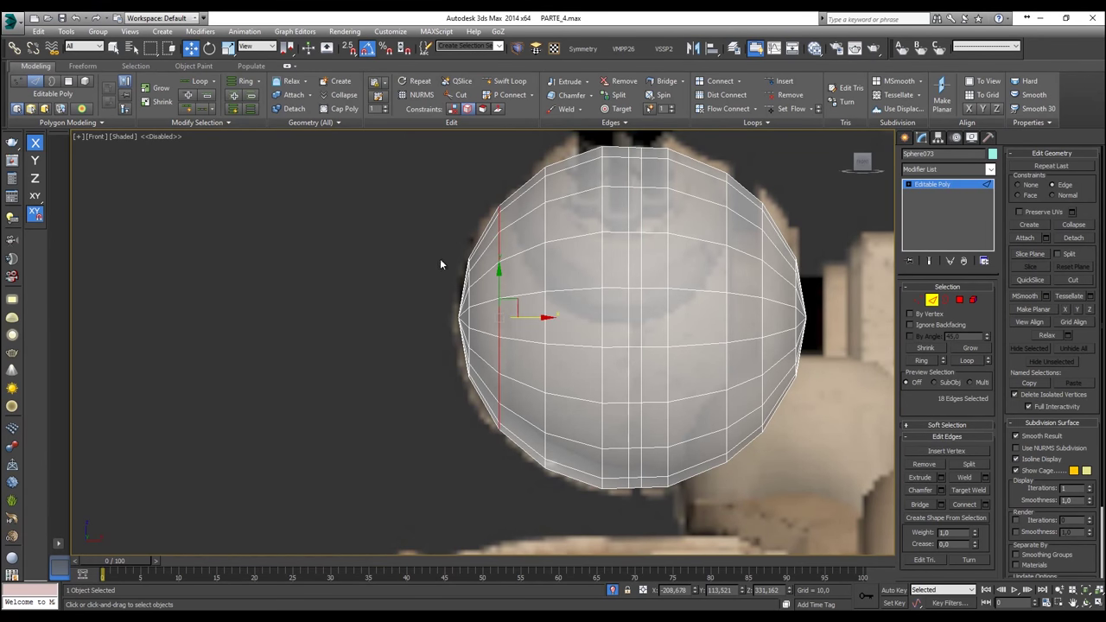
{"action": "scroll", "coordinate": [434, 255], "scroll_direction": "up", "scroll_amount": 2}
{"action": "left_click", "coordinate": [591, 95]}
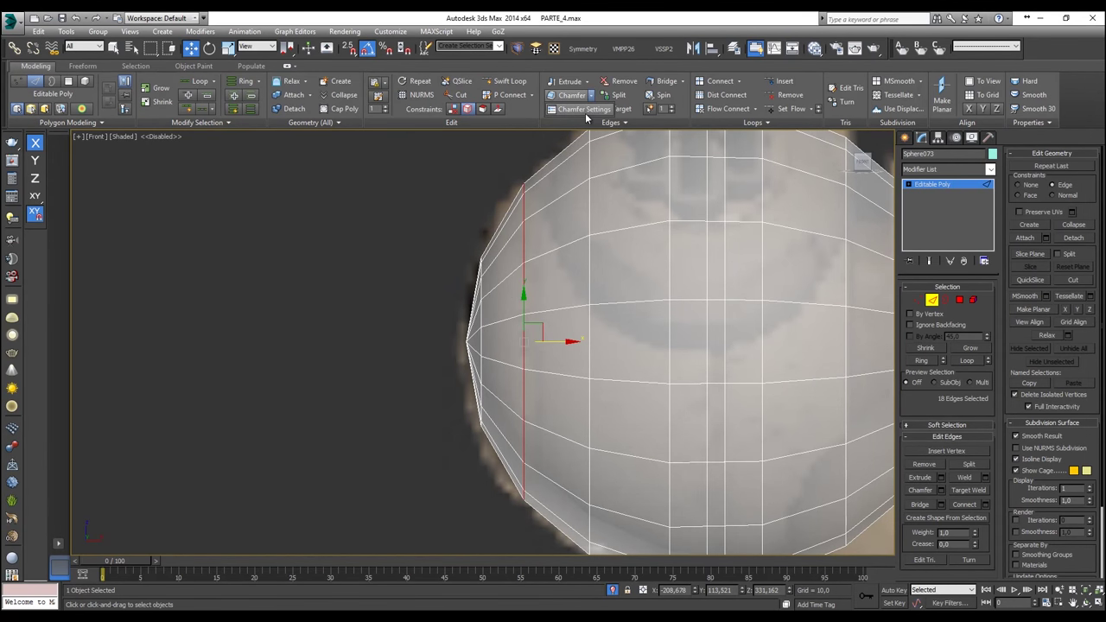
{"action": "left_click", "coordinate": [585, 110]}
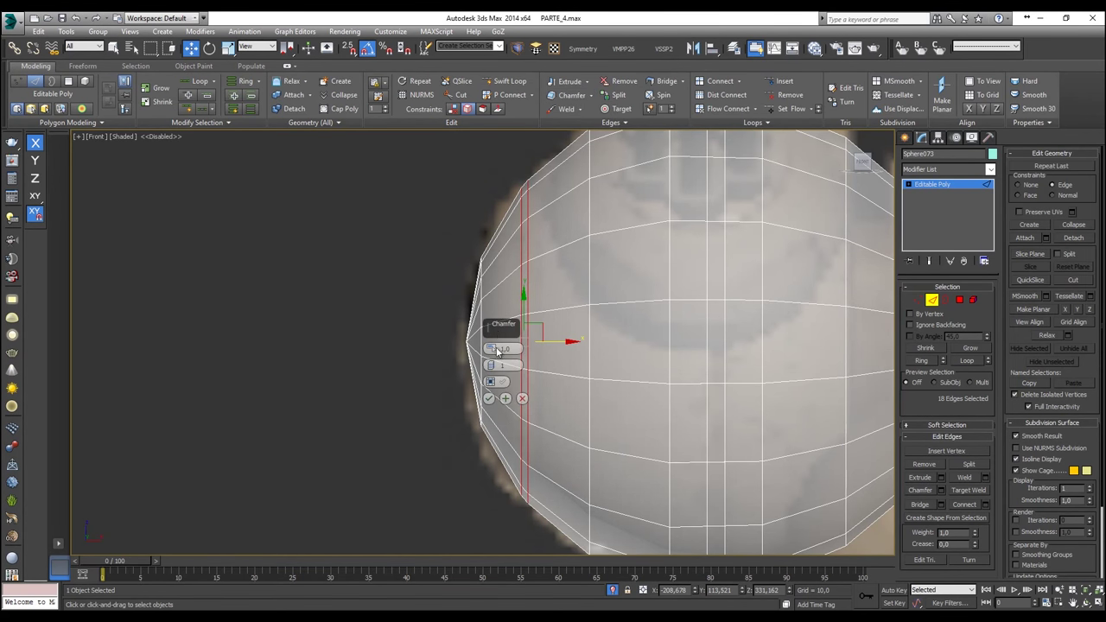
{"action": "left_click_drag", "start_coordinate": [488, 350], "coordinate": [422, 352]}
{"action": "type", "text": "0,5"}
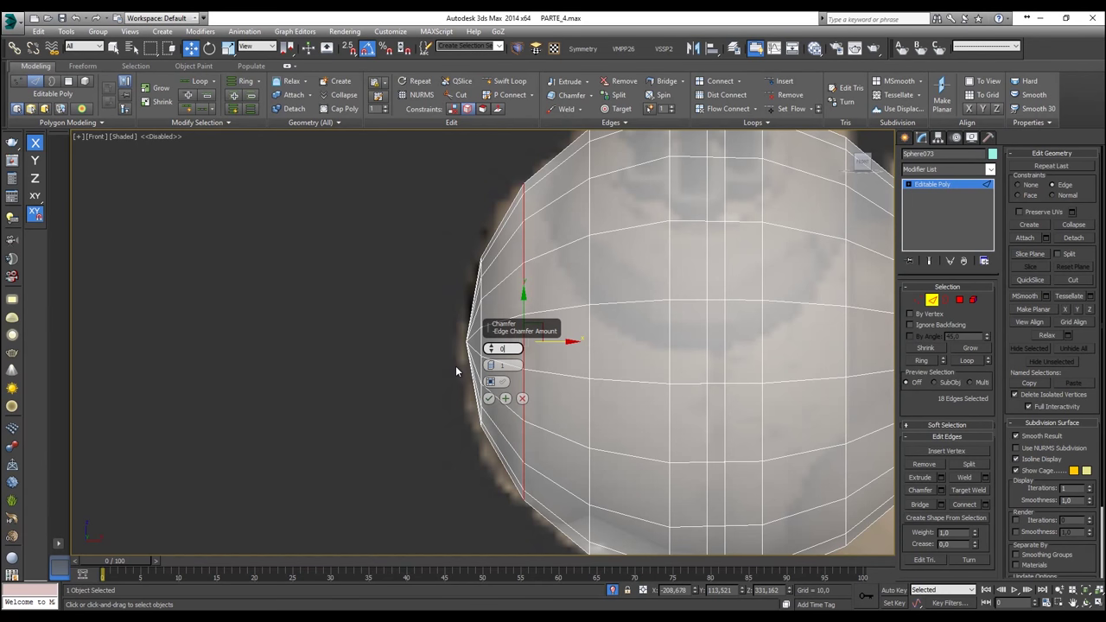
{"action": "key", "text": "Return"}
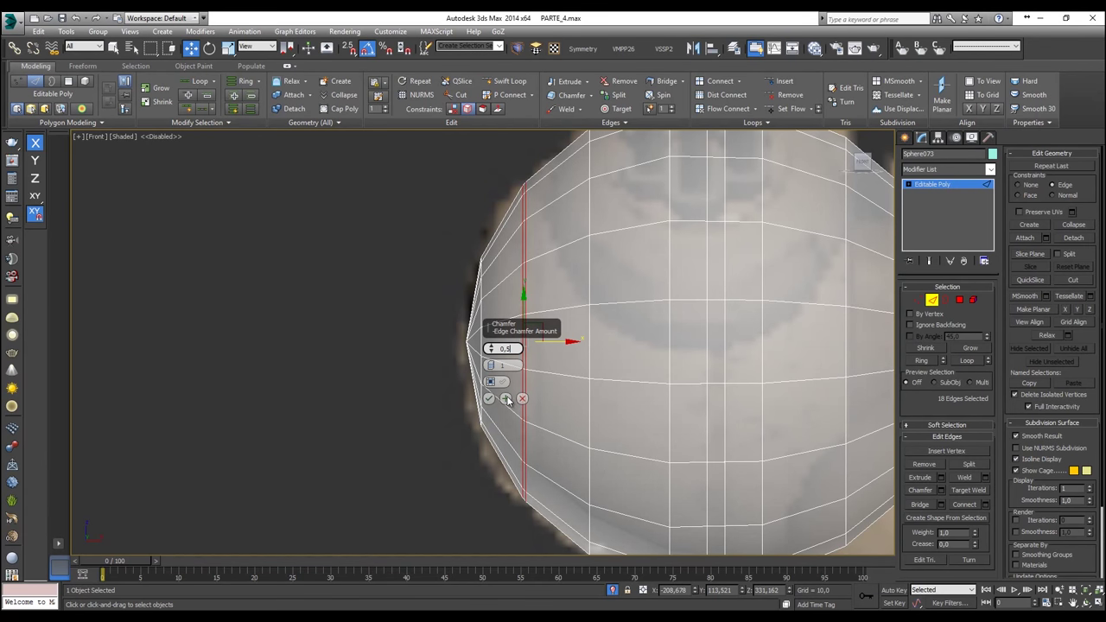
{"action": "left_click", "coordinate": [488, 399]}
Step: Delete the 36 polygons of the left cap outside the chamfered loop
{"action": "left_click", "coordinate": [959, 299]}
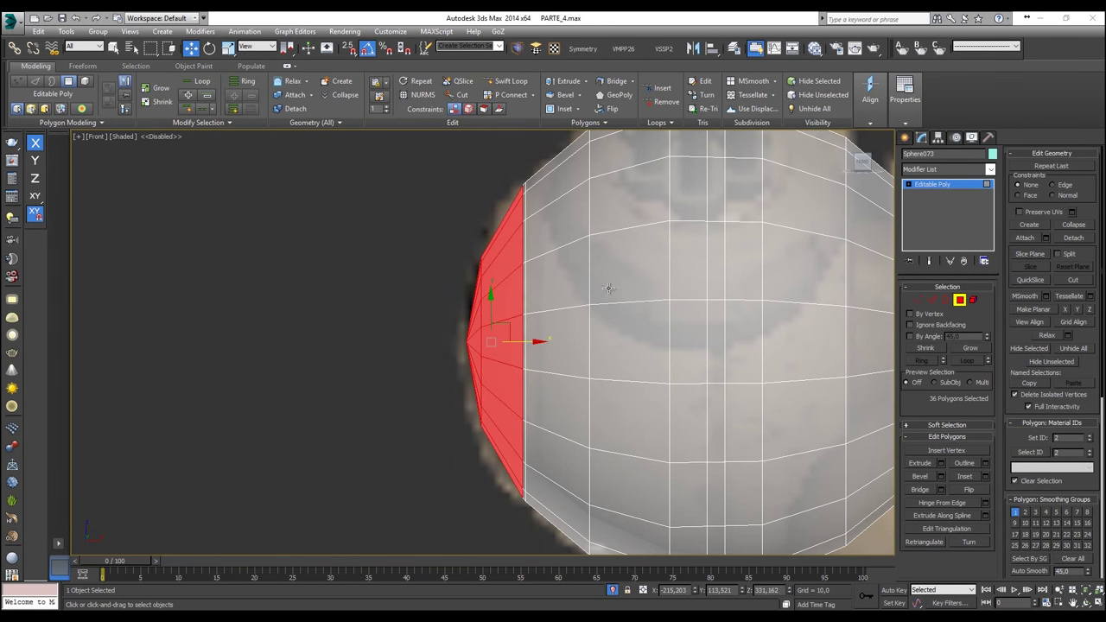
{"action": "middle_click_drag", "start_coordinate": [496, 246], "coordinate": [442, 238]}
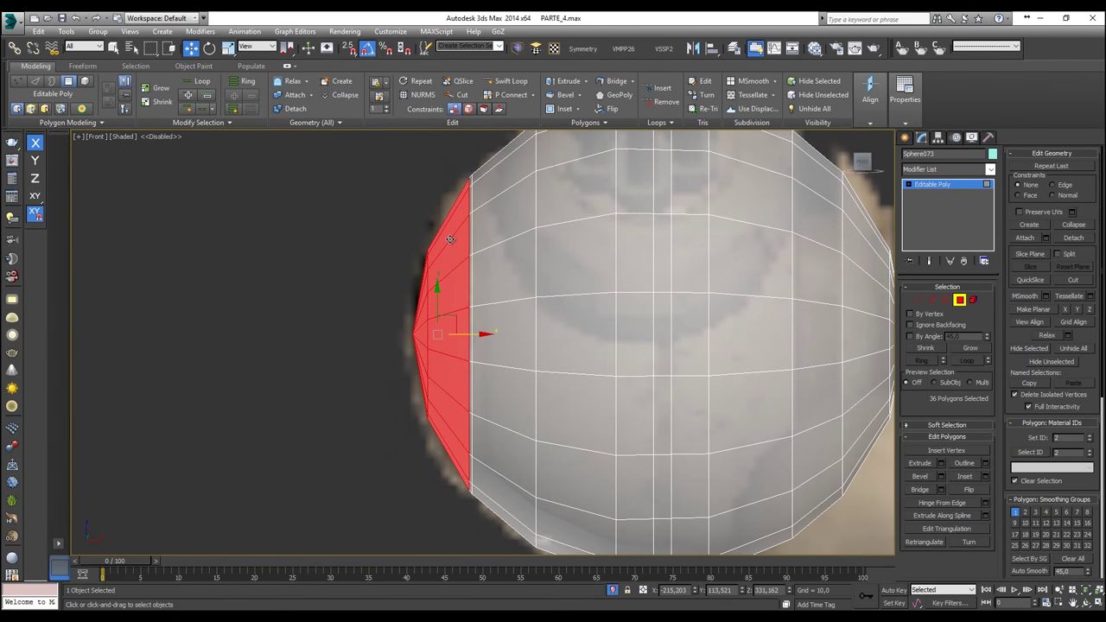
{"action": "key", "text": "Delete"}
Step: Select the sphere's open left border in a solid perspective view and scale-extrude it inward to form a narrow flat rim
{"action": "key", "text": "p"}
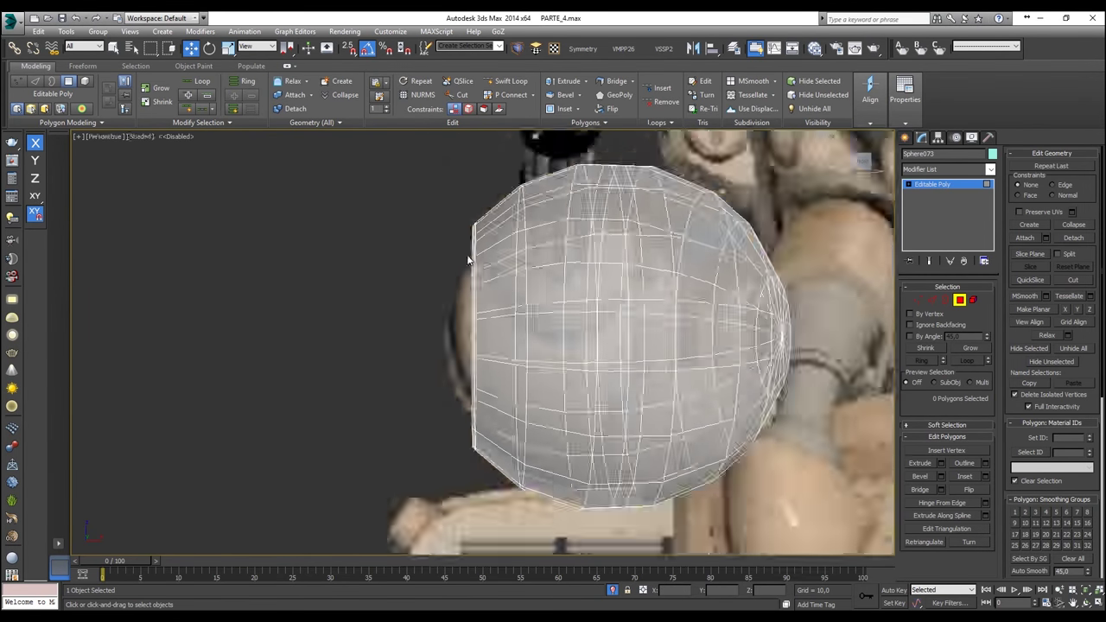
{"action": "key", "text": "z"}
{"action": "scroll", "coordinate": [469, 260], "scroll_direction": "down", "scroll_amount": 3}
{"action": "middle_click_drag", "start_coordinate": [469, 259], "coordinate": [507, 280], "text": "alt"}
{"action": "key", "text": "alt+x"}
{"action": "scroll", "coordinate": [489, 244], "scroll_direction": "up", "scroll_amount": 2}
{"action": "left_click", "coordinate": [945, 300]}
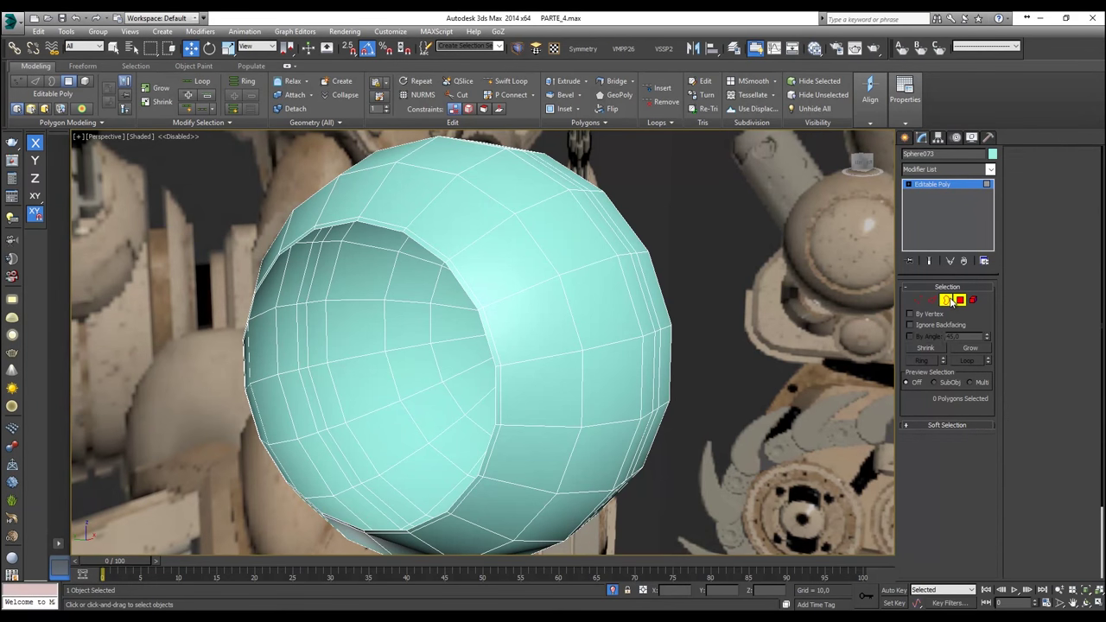
{"action": "left_click", "coordinate": [451, 273]}
{"action": "middle_click_drag", "start_coordinate": [451, 273], "coordinate": [483, 277], "text": "alt"}
{"action": "key", "text": "r"}
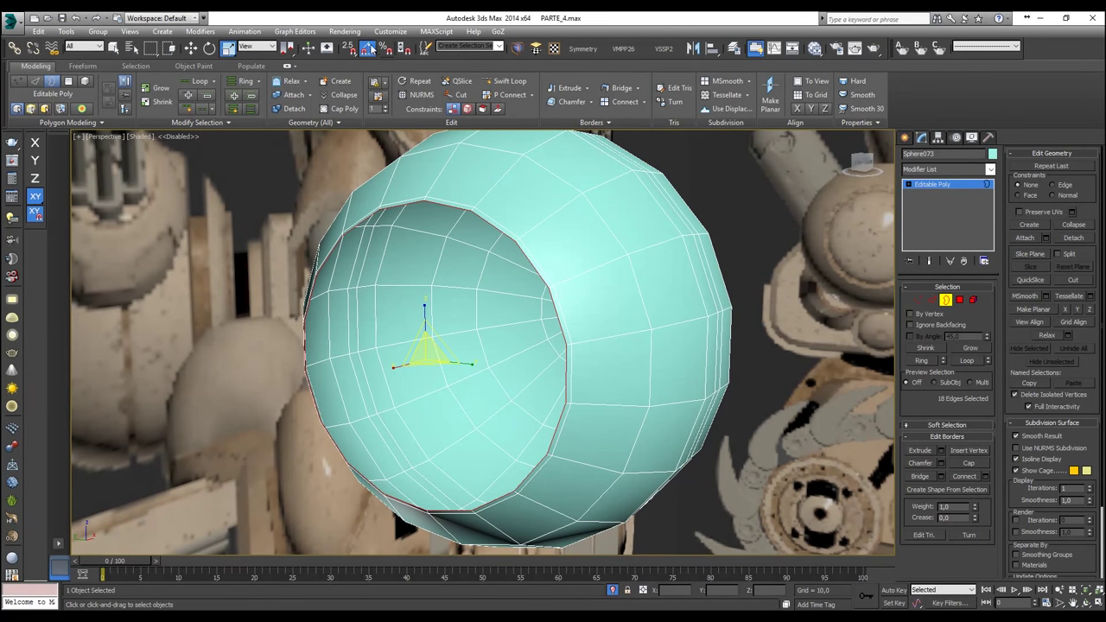
{"action": "left_click_drag", "start_coordinate": [428, 348], "coordinate": [430, 362]}
{"action": "middle_click_drag", "start_coordinate": [441, 260], "coordinate": [413, 249], "text": "alt"}
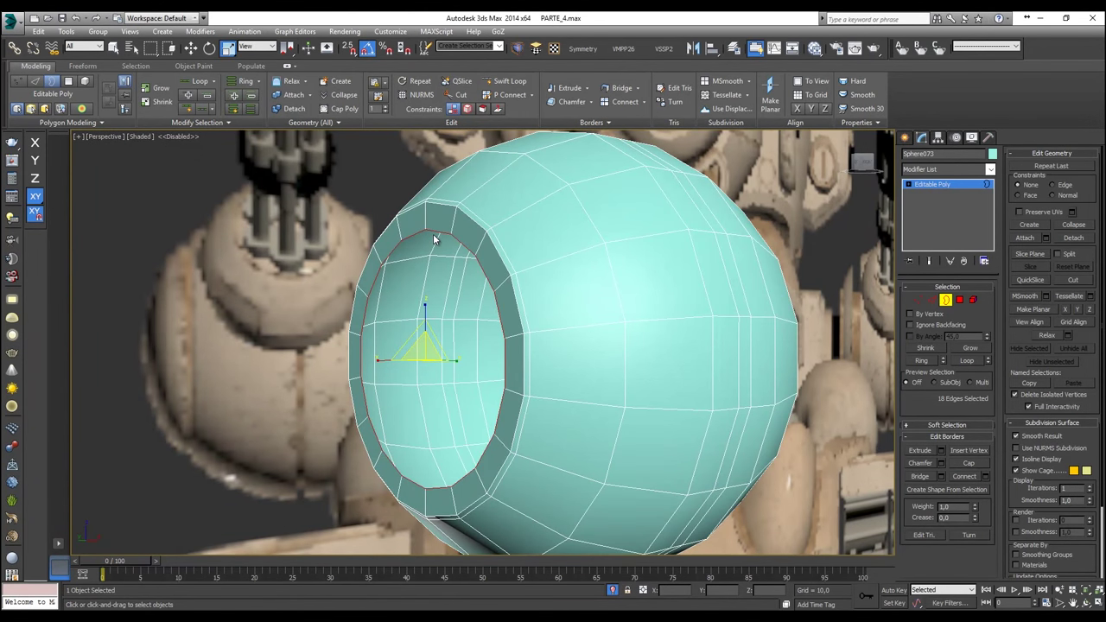
Step: Extrude the rim's inner border outward along X to form a short cylindrical collar
{"action": "key", "text": "w"}
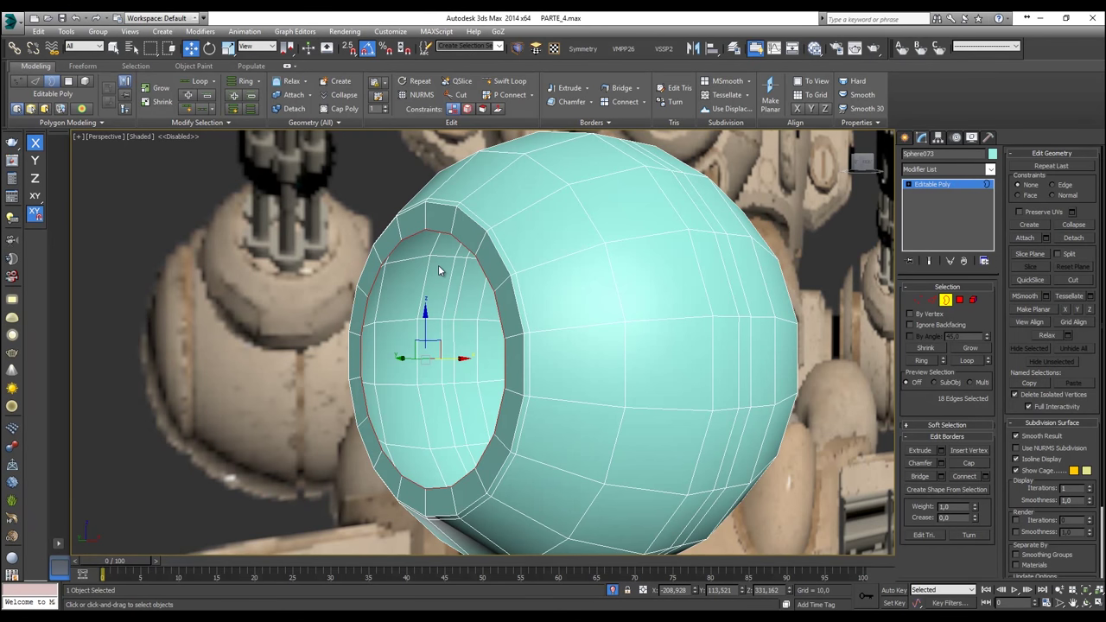
{"action": "key", "text": "shift+z"}
{"action": "left_click_drag", "start_coordinate": [436, 359], "coordinate": [438, 359]}
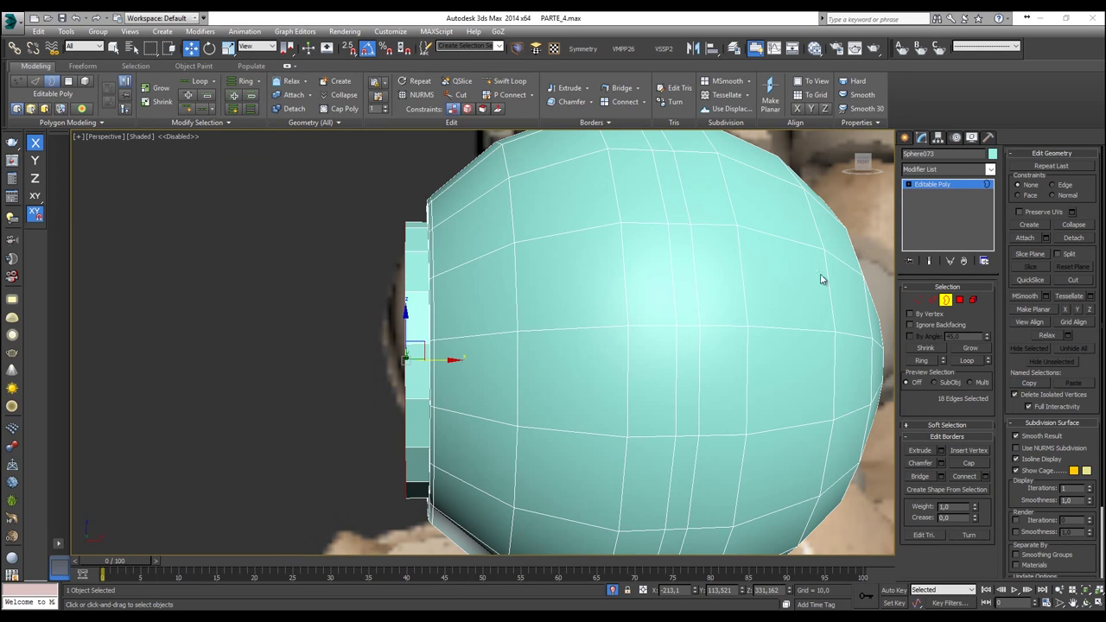
{"action": "middle_click_drag", "start_coordinate": [585, 294], "coordinate": [453, 279], "text": "alt"}
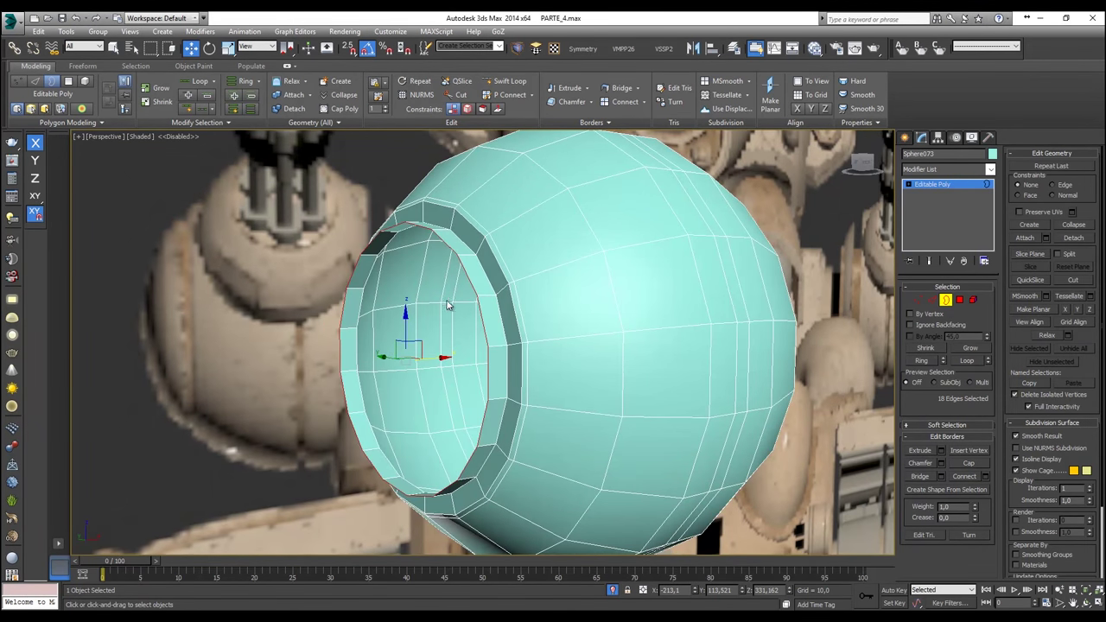
Step: Scale-extrude the collar's border inward and move it outward along X into a bevel matching the reference in the front view
{"action": "key", "text": "r"}
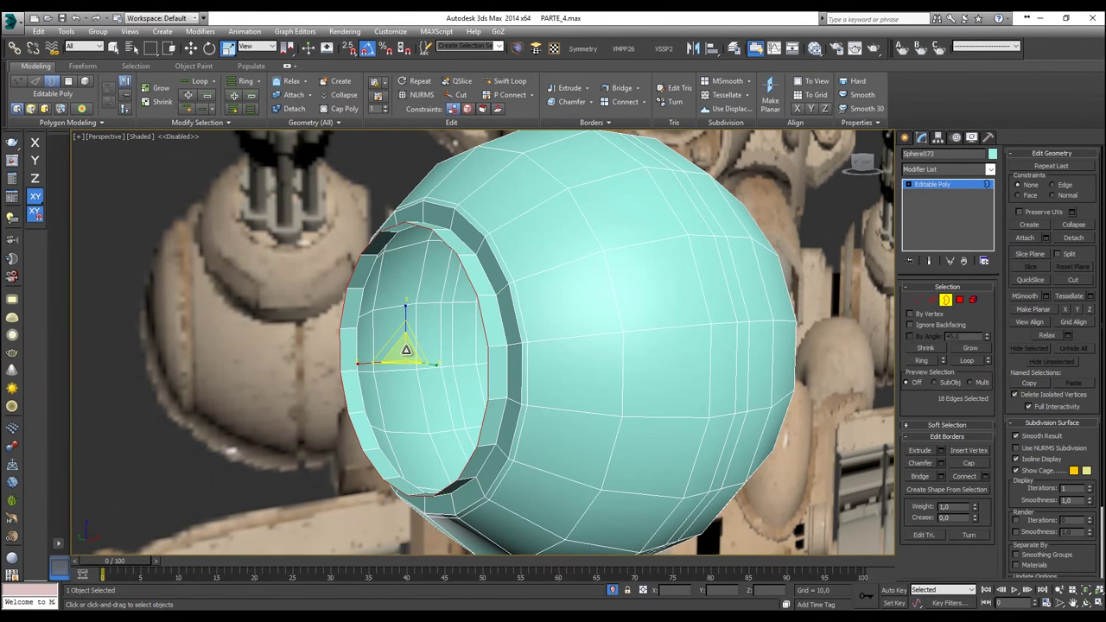
{"action": "left_click_drag", "start_coordinate": [405, 351], "coordinate": [402, 363]}
{"action": "key", "text": "w"}
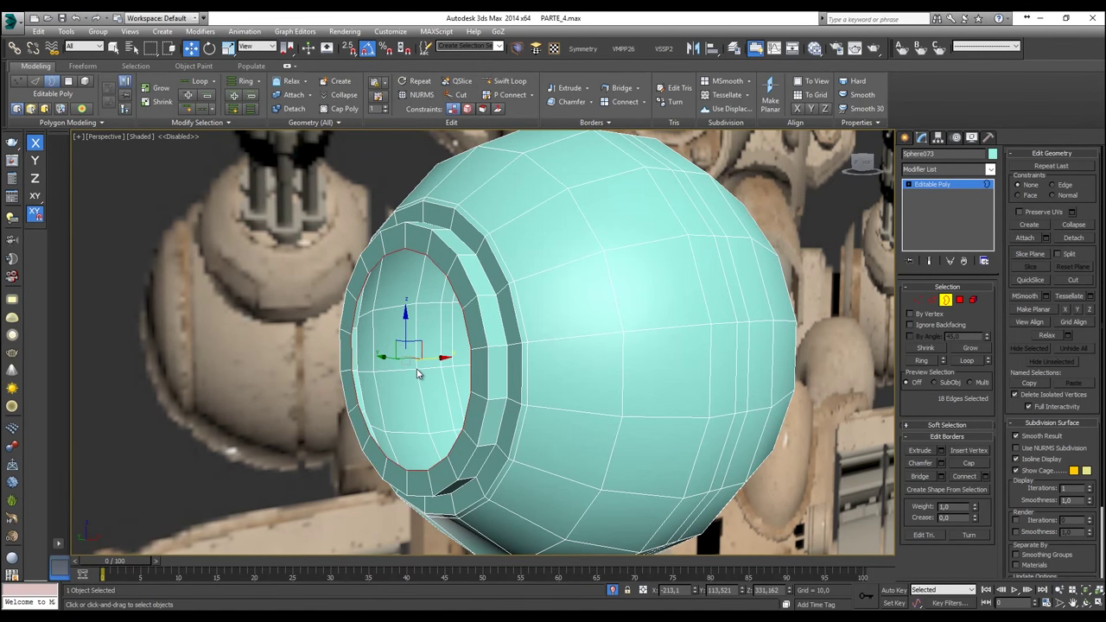
{"action": "left_click_drag", "start_coordinate": [430, 359], "coordinate": [419, 360]}
{"action": "key", "text": "f"}
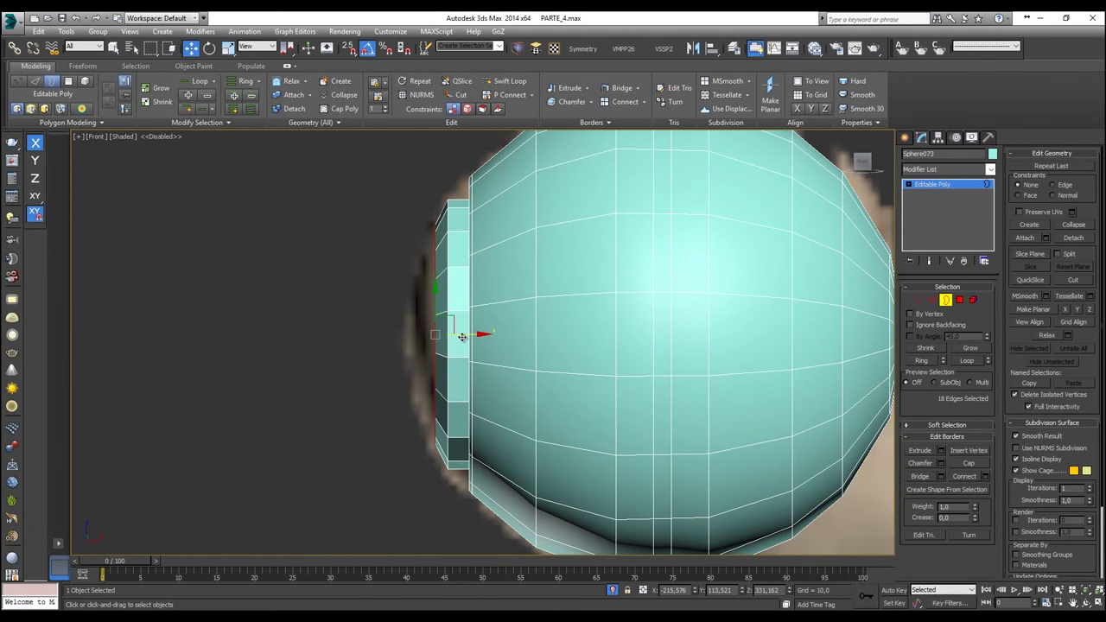
{"action": "left_click_drag", "start_coordinate": [459, 335], "coordinate": [455, 335]}
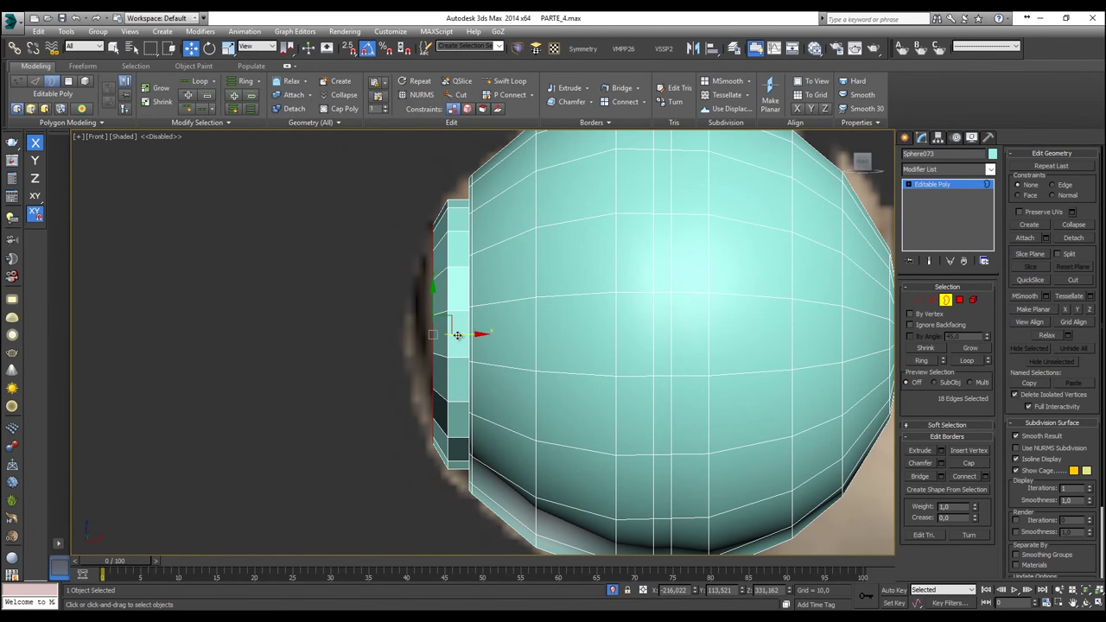
Step: Extrude the border outward twice more along X, shrinking each ring to follow the reference's rounded cap down to a small hole
{"action": "left_click_drag", "start_coordinate": [454, 334], "coordinate": [434, 336], "text": "shift"}
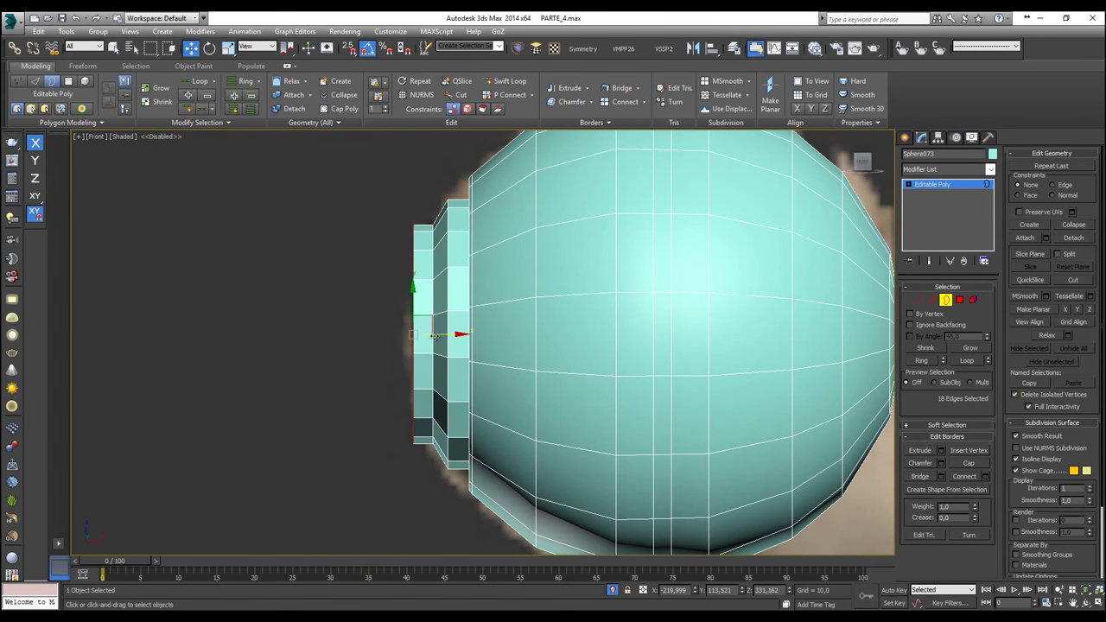
{"action": "scroll", "coordinate": [436, 334], "scroll_direction": "up", "scroll_amount": 2}
{"action": "key", "text": "r"}
{"action": "left_click_drag", "start_coordinate": [412, 328], "coordinate": [412, 391]}
{"action": "key", "text": "w"}
{"action": "left_click_drag", "start_coordinate": [435, 339], "coordinate": [389, 440], "text": "shift"}
{"action": "key", "text": "r"}
{"action": "key", "text": "w"}
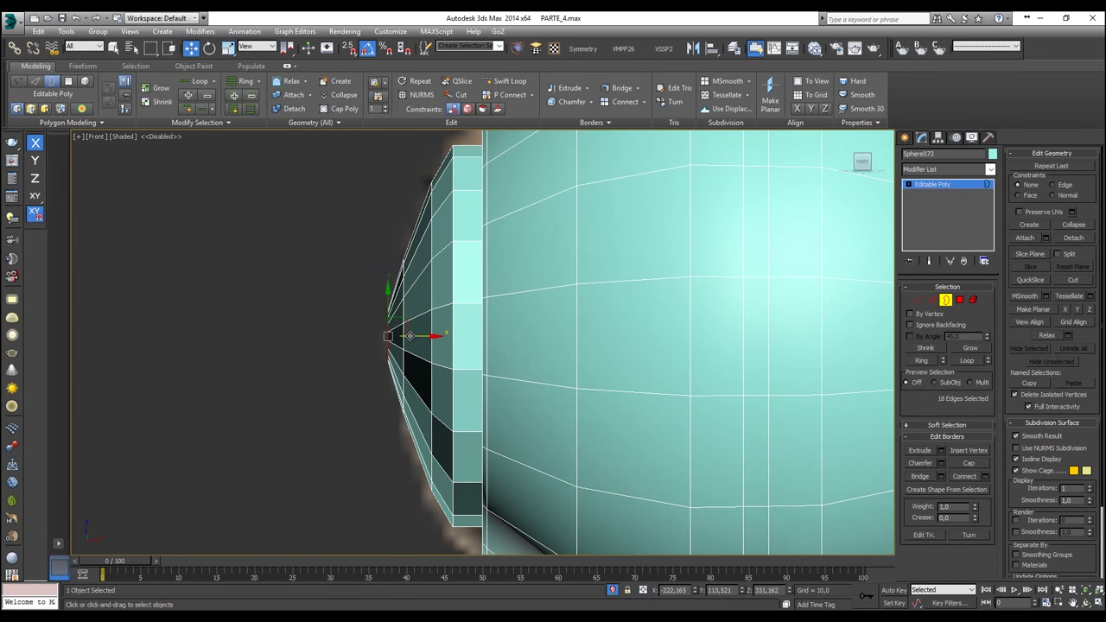
{"action": "left_click_drag", "start_coordinate": [413, 335], "coordinate": [415, 335]}
{"action": "scroll", "coordinate": [415, 335], "scroll_direction": "down", "scroll_amount": 4}
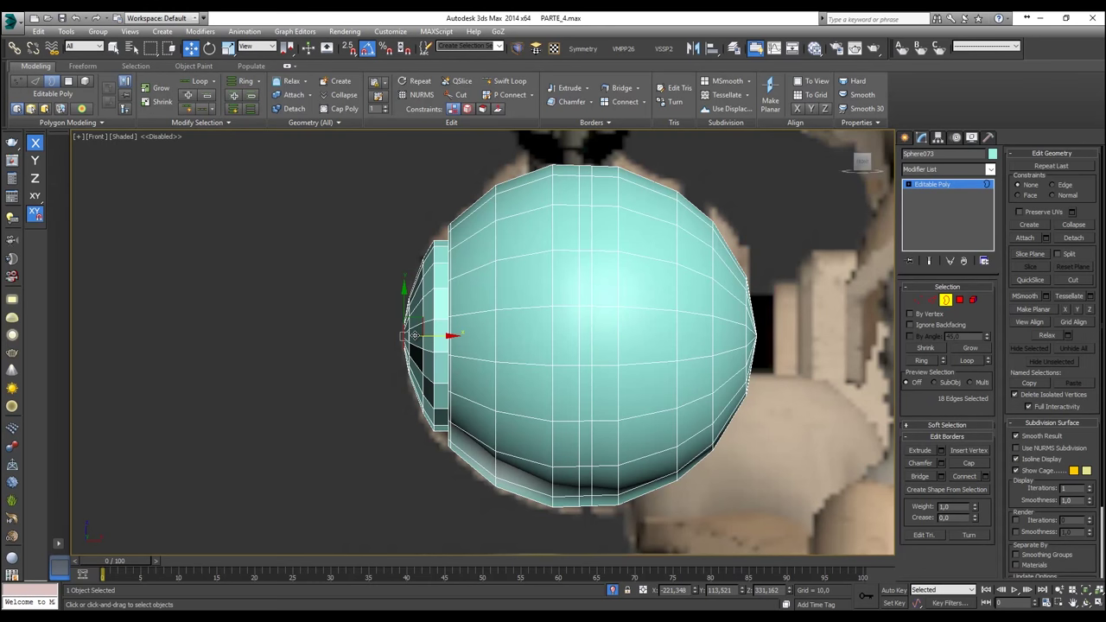
Step: Try to close the cap's small central hole by bridging its opposite edges pair by pair
{"action": "key", "text": "p"}
{"action": "scroll", "coordinate": [422, 337], "scroll_direction": "up", "scroll_amount": 5}
{"action": "middle_click_drag", "start_coordinate": [422, 337], "coordinate": [493, 343], "text": "alt"}
{"action": "left_click", "coordinate": [582, 346]}
{"action": "left_click", "coordinate": [481, 343]}
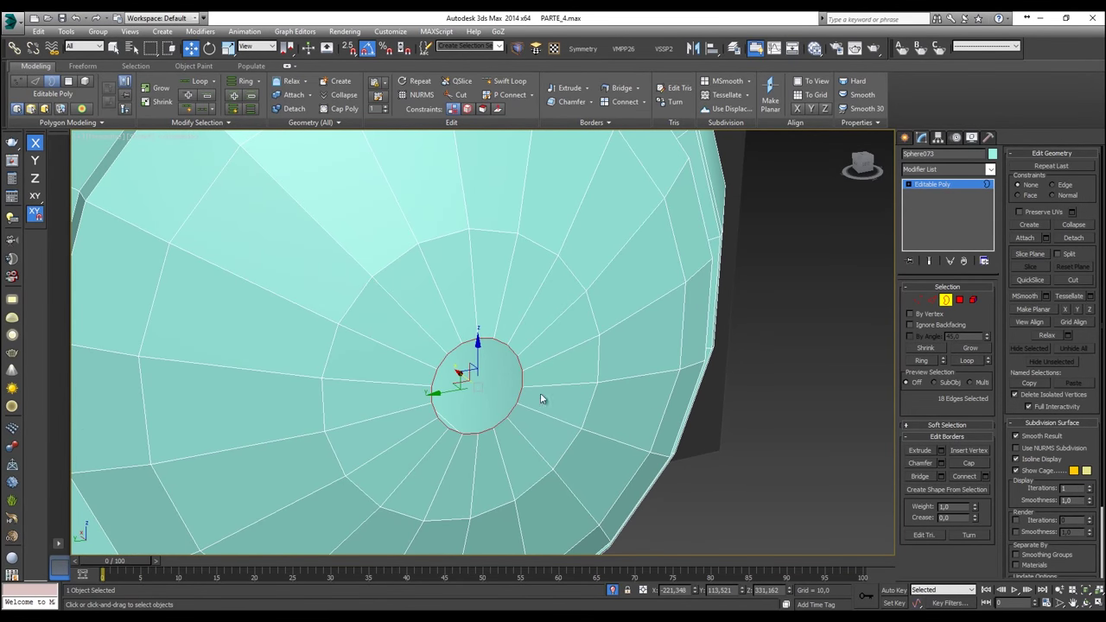
{"action": "left_click", "coordinate": [931, 299]}
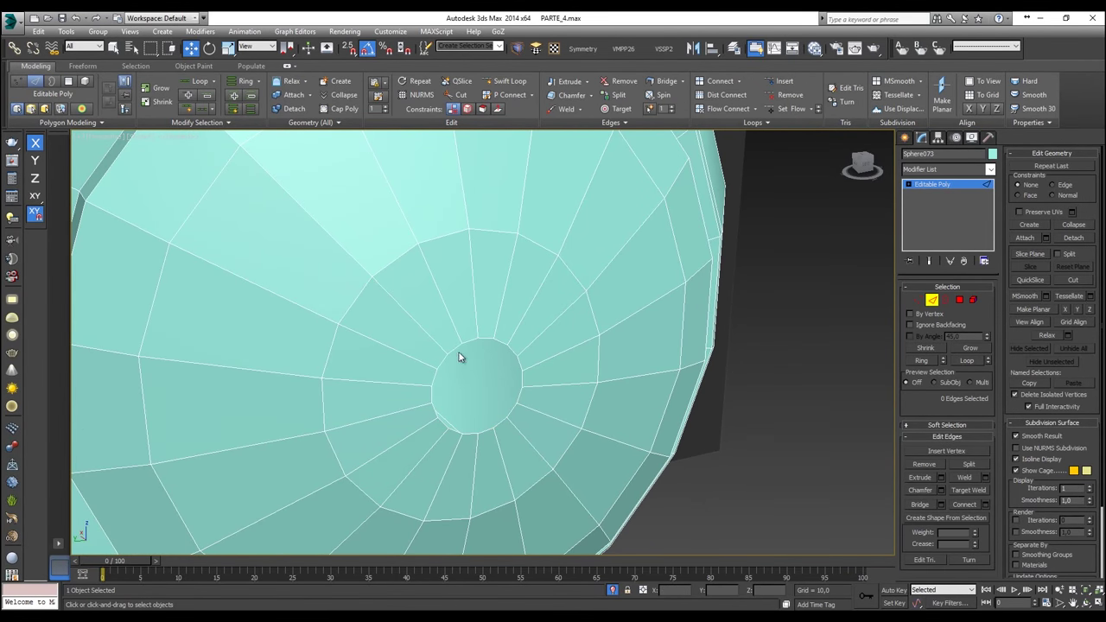
{"action": "left_click", "coordinate": [481, 338]}
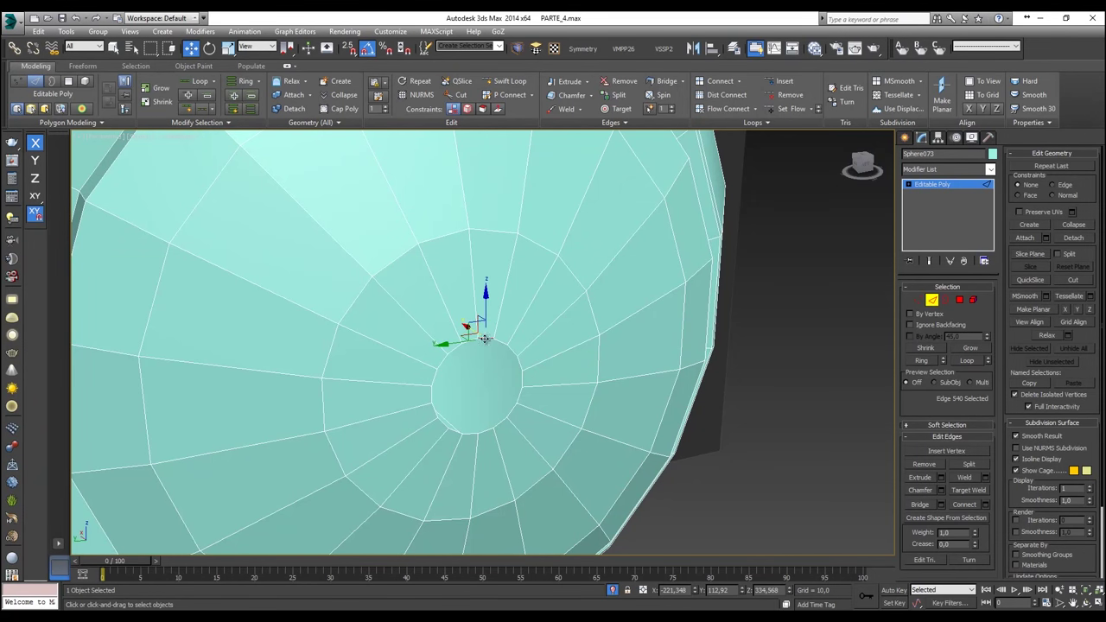
{"action": "left_click", "coordinate": [487, 431], "text": "ctrl"}
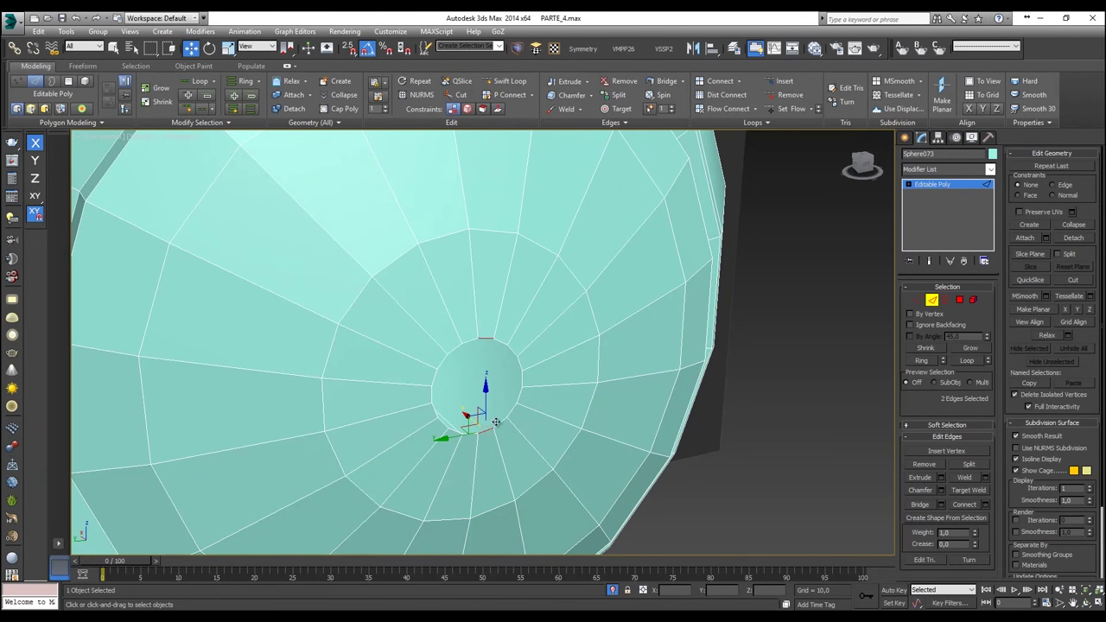
{"action": "left_click", "coordinate": [473, 348]}
{"action": "left_click", "coordinate": [466, 434], "text": "ctrl"}
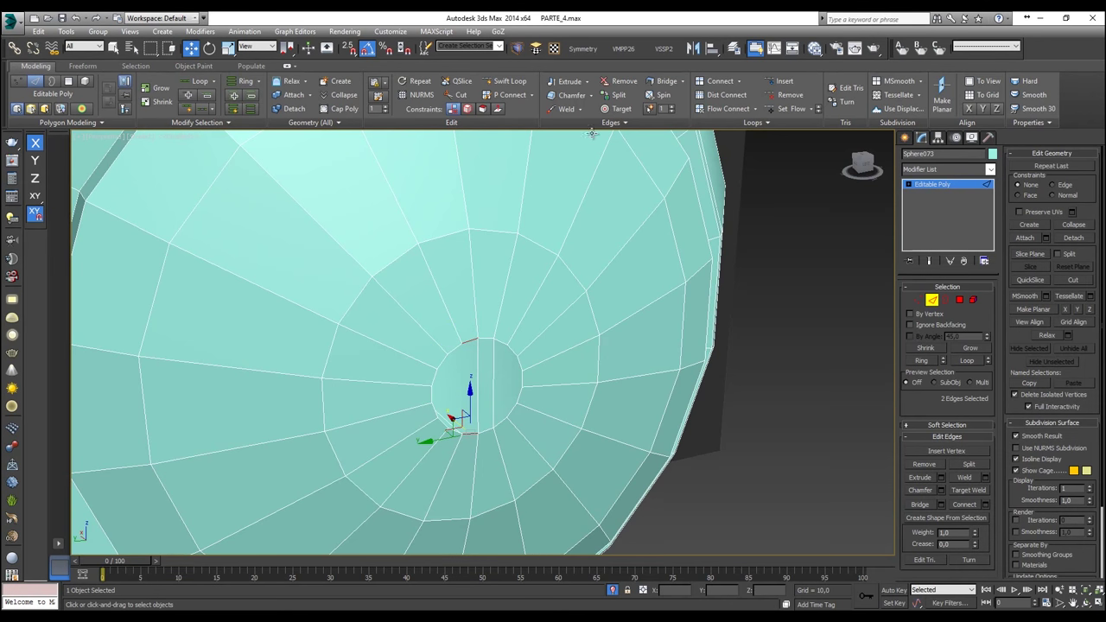
{"action": "middle_click_drag", "start_coordinate": [536, 366], "coordinate": [457, 349], "text": "alt"}
{"action": "left_click", "coordinate": [456, 346]}
{"action": "left_click", "coordinate": [450, 427], "text": "ctrl"}
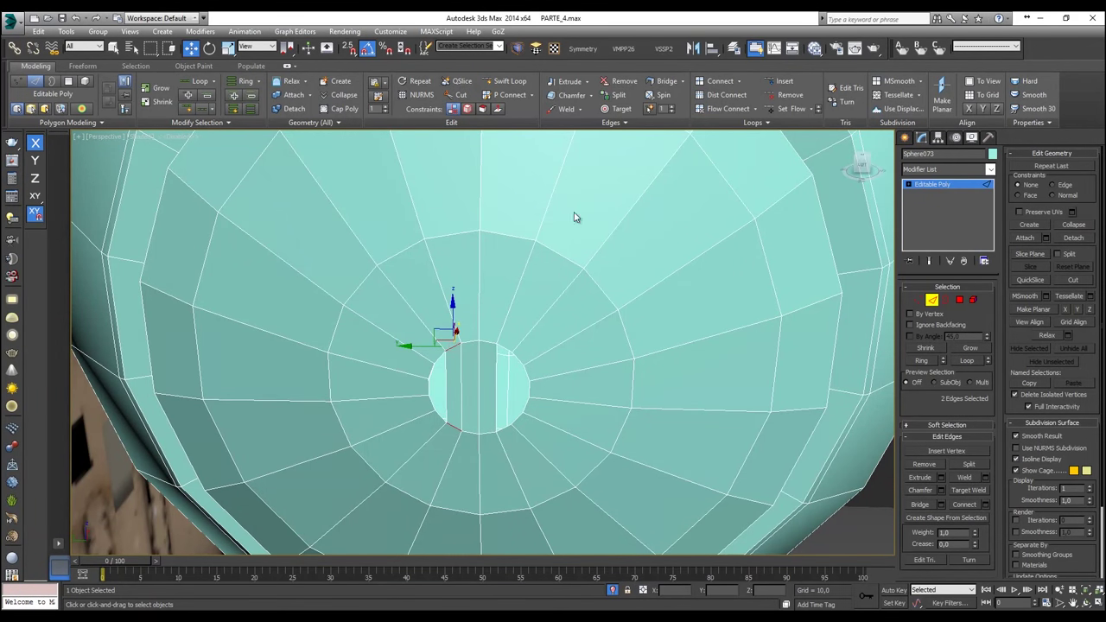
Step: Undo the edge bridges across the cap's central hole
{"action": "key", "text": "ctrl+z"}
{"action": "key", "text": "ctrl+z"}
{"action": "key", "text": "ctrl+z"}
{"action": "key", "text": "ctrl+z"}
{"action": "key", "text": "ctrl+z"}
{"action": "key", "text": "ctrl+z"}
{"action": "key", "text": "ctrl+z"}
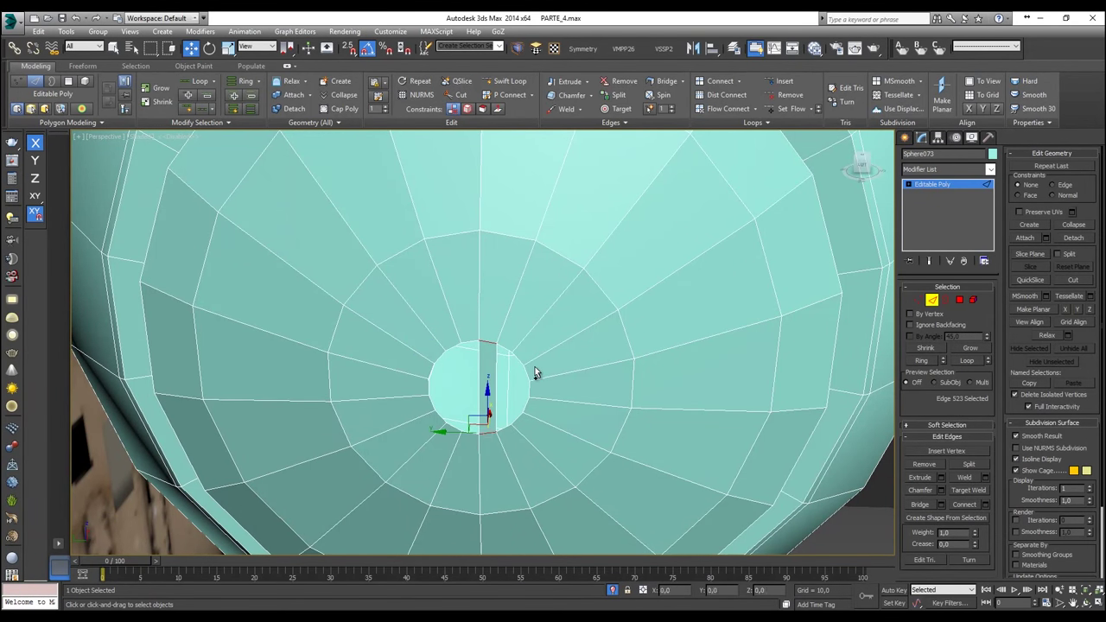
Step: Select the small hole's border at the tip of the rounded cap and close it with Cap
{"action": "left_click", "coordinate": [943, 299]}
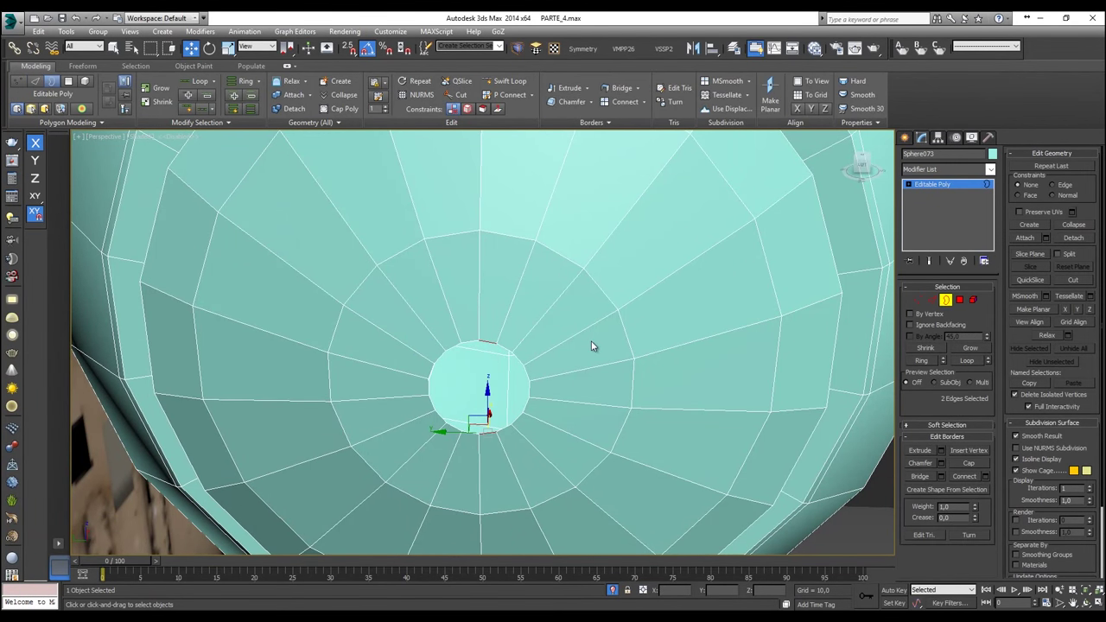
{"action": "left_click", "coordinate": [520, 360]}
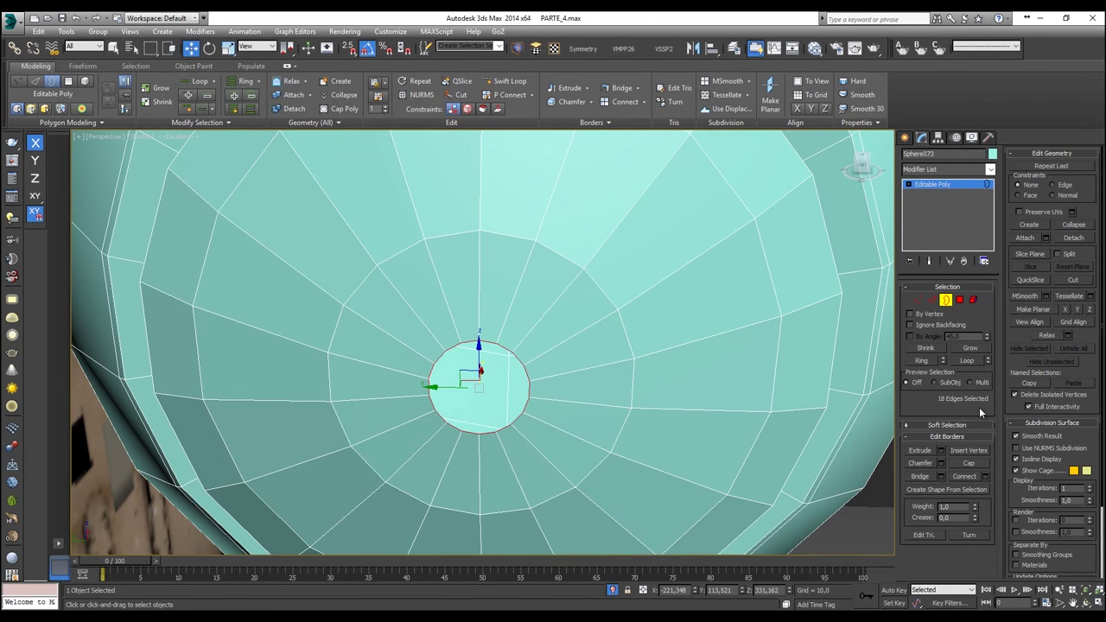
{"action": "left_click", "coordinate": [968, 465]}
{"action": "mouse_move", "coordinate": [616, 378]}
{"action": "middle_mouse_down", "text": "alt"}
{"action": "mouse_move", "coordinate": [649, 356]}
{"action": "mouse_move", "coordinate": [616, 347]}
{"action": "mouse_move", "coordinate": [625, 377]}
{"action": "middle_mouse_up", "text": "alt"}
Step: Cut vertical edges between opposite vertices of the new round face, at its centre and across its right half
{"action": "left_click", "coordinate": [919, 300]}
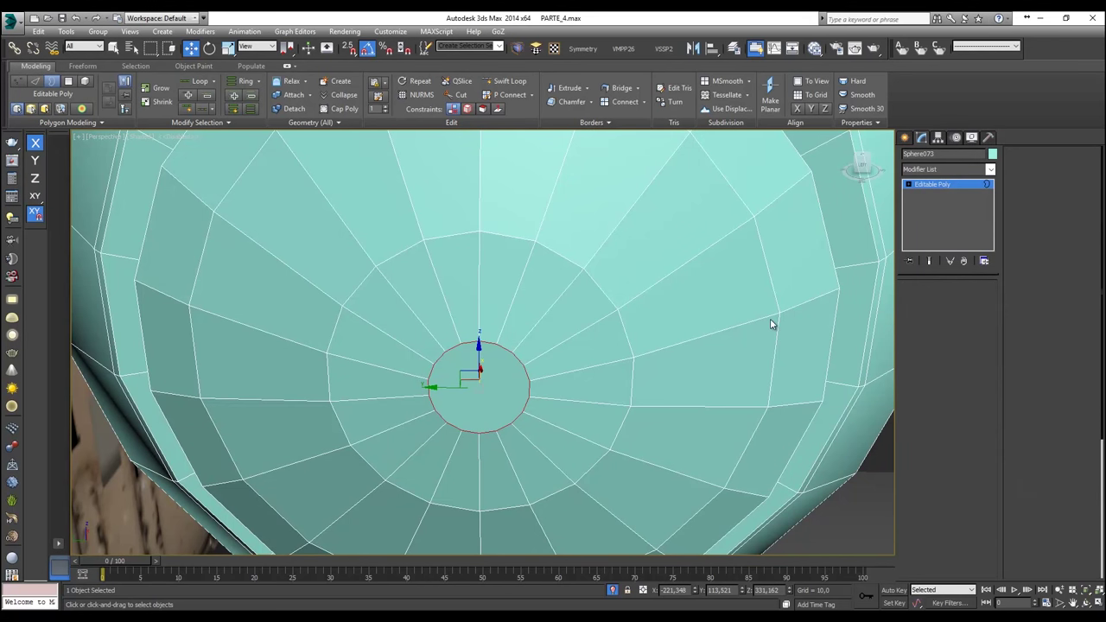
{"action": "middle_click_drag", "start_coordinate": [486, 366], "coordinate": [419, 127], "text": "alt"}
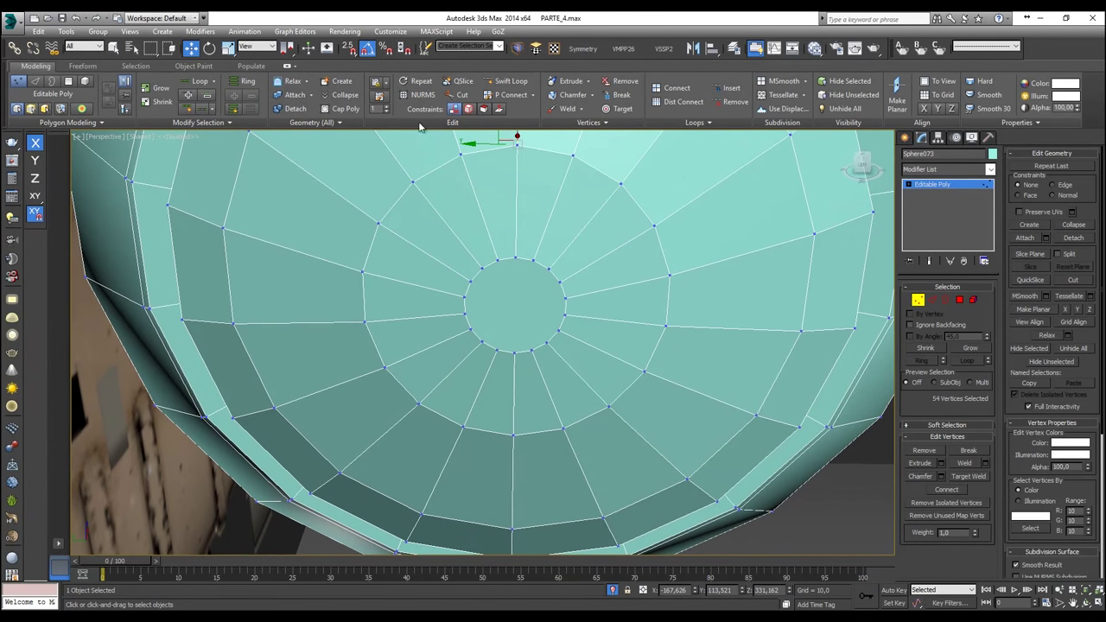
{"action": "left_click", "coordinate": [458, 95]}
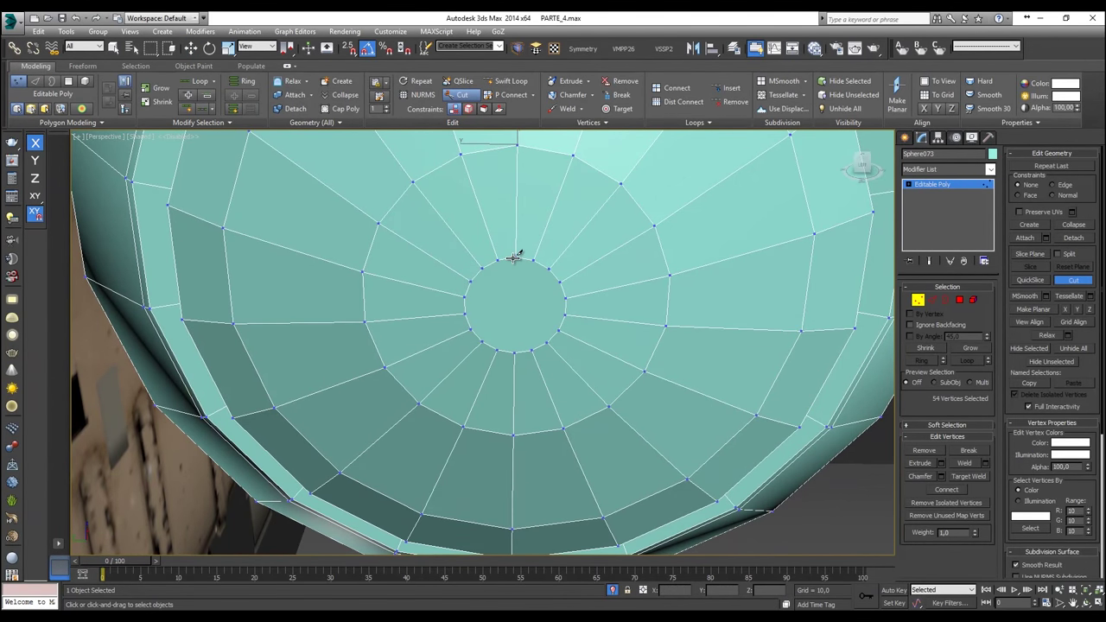
{"action": "left_click", "coordinate": [515, 258]}
{"action": "left_click", "coordinate": [514, 351]}
{"action": "right_click", "coordinate": [514, 351]}
{"action": "left_click", "coordinate": [532, 259]}
{"action": "left_click", "coordinate": [531, 348]}
{"action": "left_click", "coordinate": [546, 342]}
{"action": "left_click", "coordinate": [548, 269]}
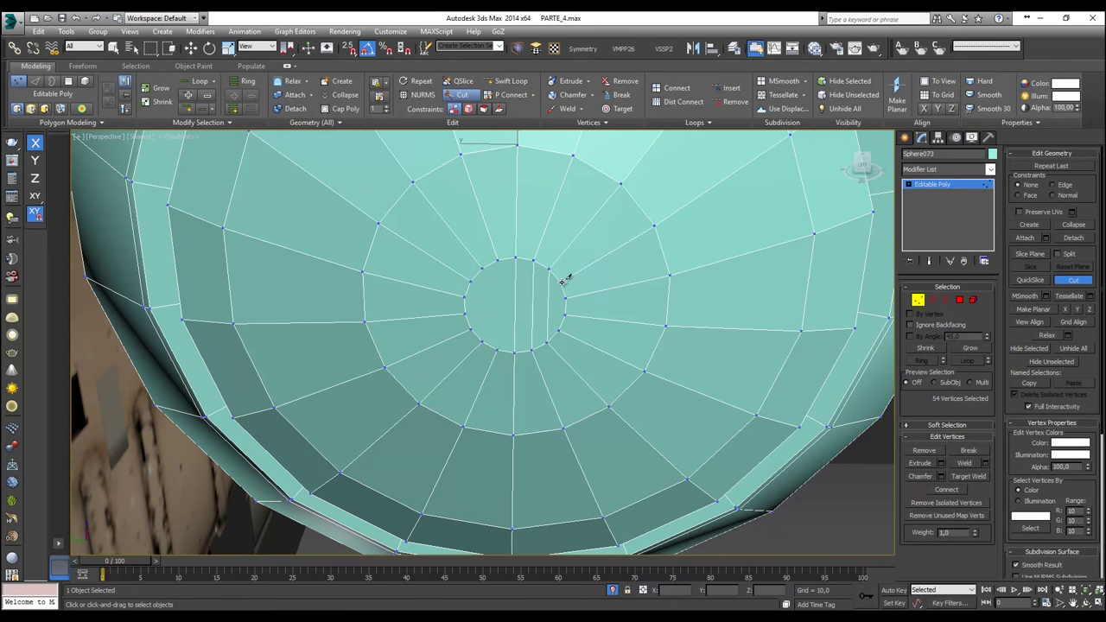
{"action": "left_click", "coordinate": [559, 282]}
{"action": "scroll", "coordinate": [566, 292], "scroll_direction": "up", "scroll_amount": 3}
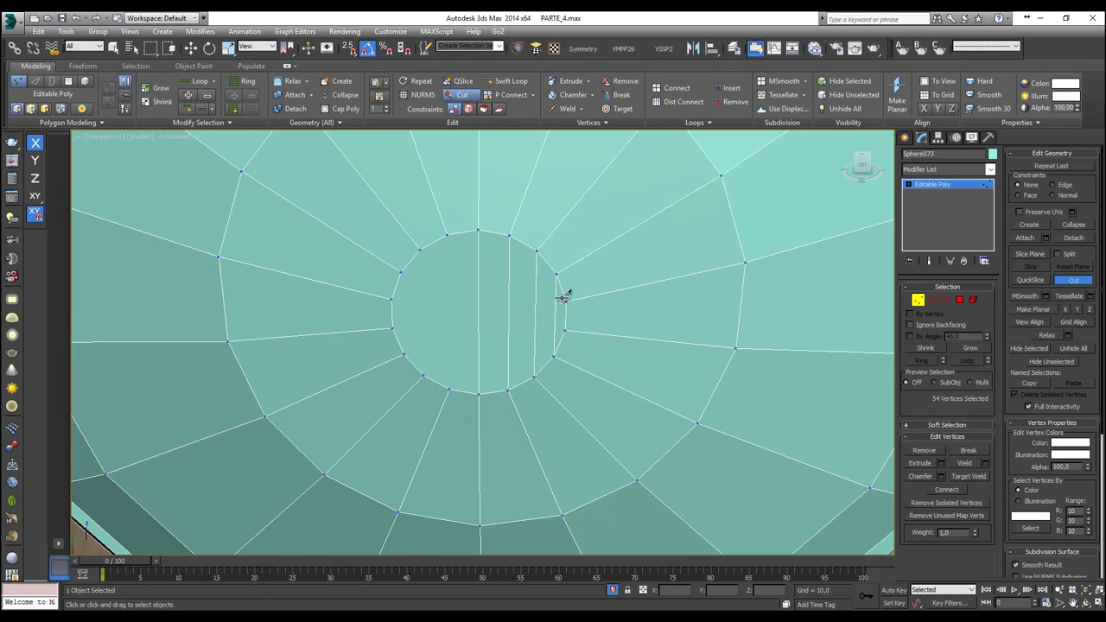
{"action": "left_click", "coordinate": [565, 301]}
{"action": "middle_click_drag", "start_coordinate": [404, 328], "coordinate": [511, 321]}
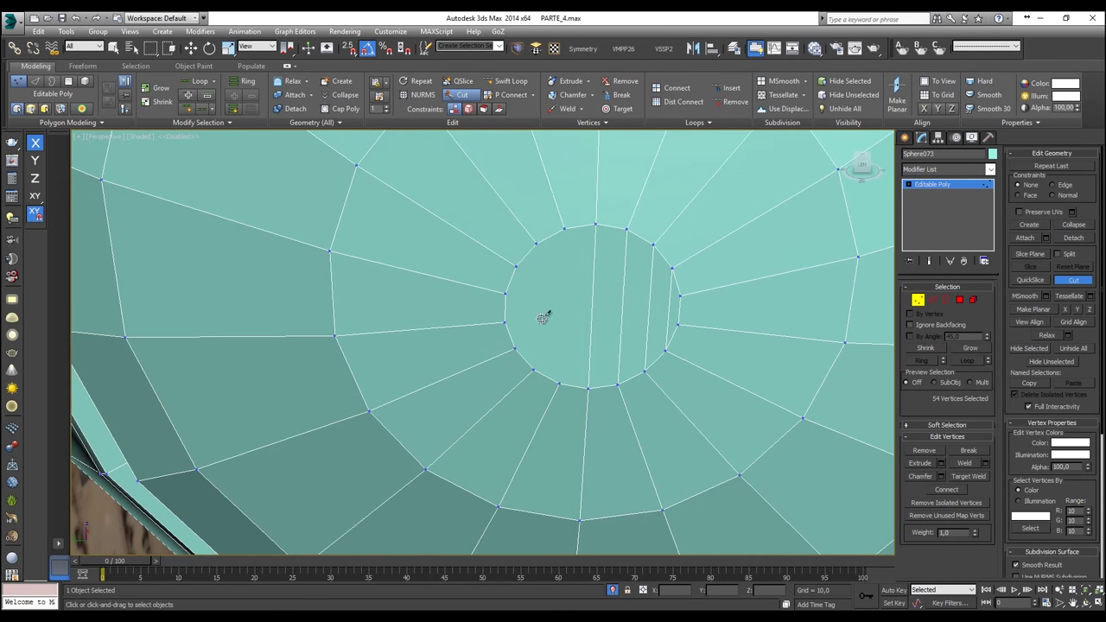
Step: Cut three more vertical edges between opposite vertices across the round face's left half and finish cutting
{"action": "left_click", "coordinate": [565, 228]}
{"action": "left_click", "coordinate": [560, 382]}
{"action": "left_click", "coordinate": [533, 370]}
{"action": "left_click", "coordinate": [535, 243]}
{"action": "left_click", "coordinate": [516, 266]}
{"action": "left_click", "coordinate": [515, 347]}
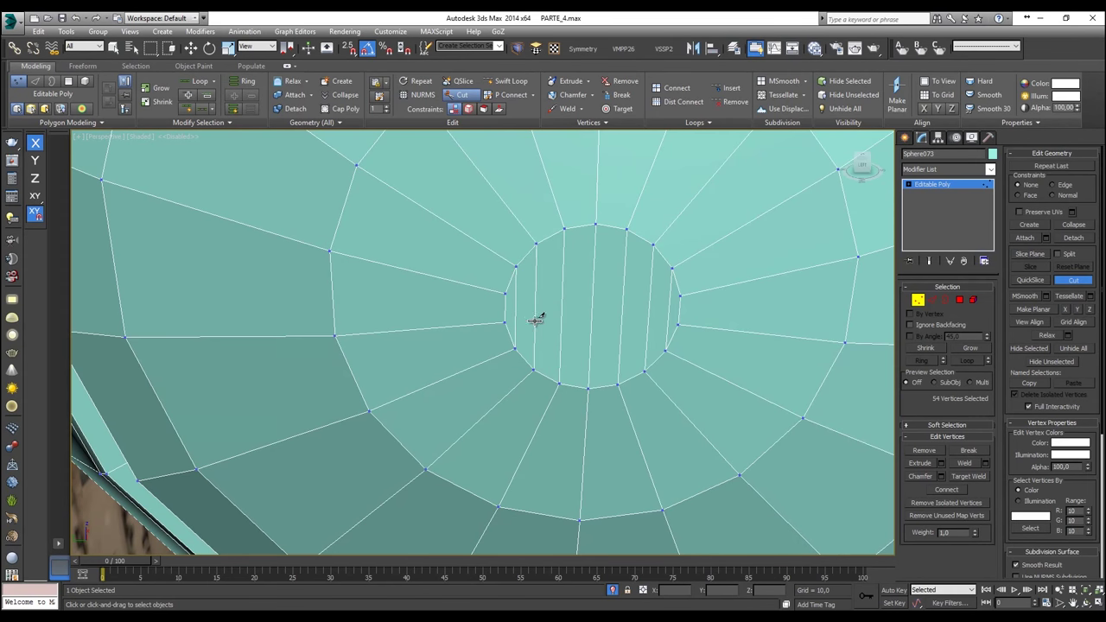
{"action": "scroll", "coordinate": [536, 322], "scroll_direction": "down", "scroll_amount": 4}
{"action": "right_click", "coordinate": [538, 322]}
Step: Select the full ring of narrow polygons running around the ball's central seam
{"action": "scroll", "coordinate": [549, 322], "scroll_direction": "down", "scroll_amount": 3}
{"action": "middle_click_drag", "start_coordinate": [560, 320], "coordinate": [613, 251], "text": "alt"}
{"action": "key", "text": "f"}
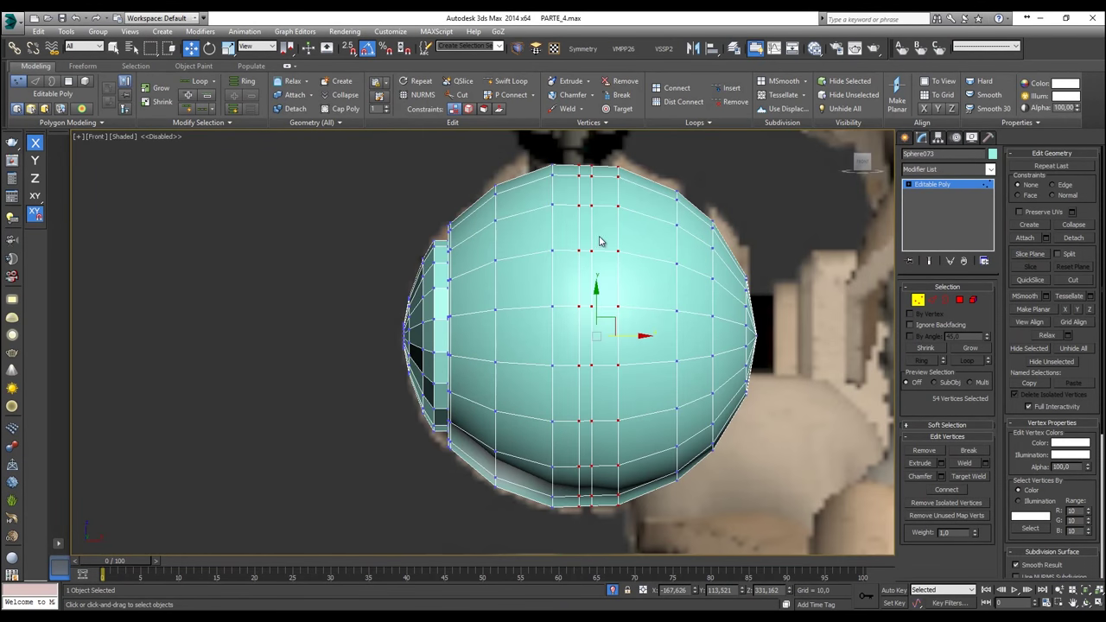
{"action": "left_click", "coordinate": [959, 299]}
{"action": "left_click", "coordinate": [584, 328]}
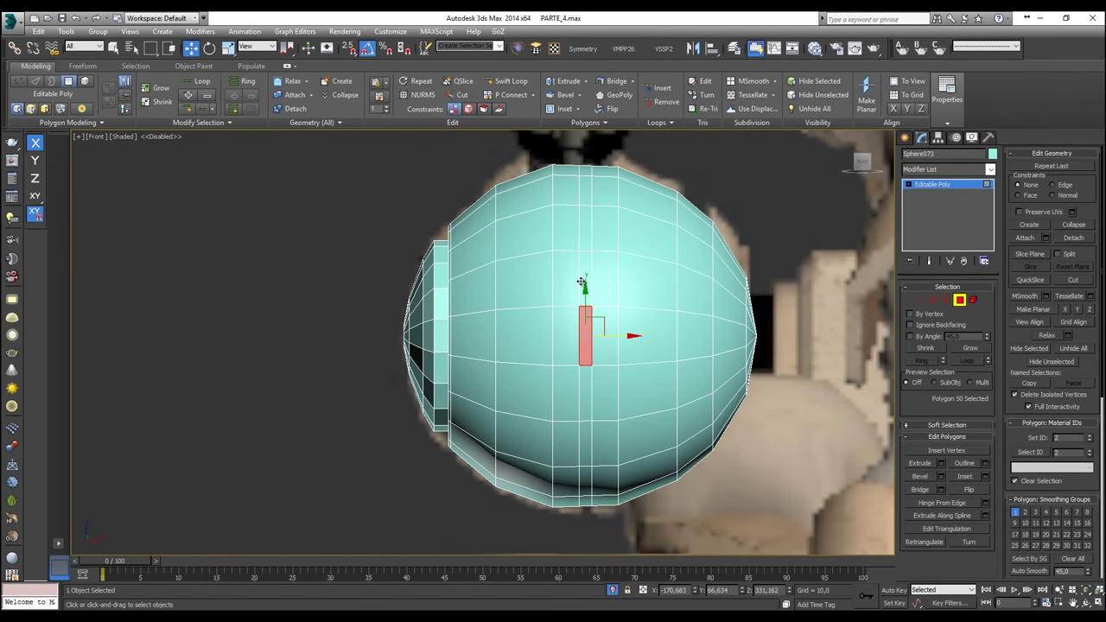
{"action": "left_click", "coordinate": [583, 282], "text": "shift"}
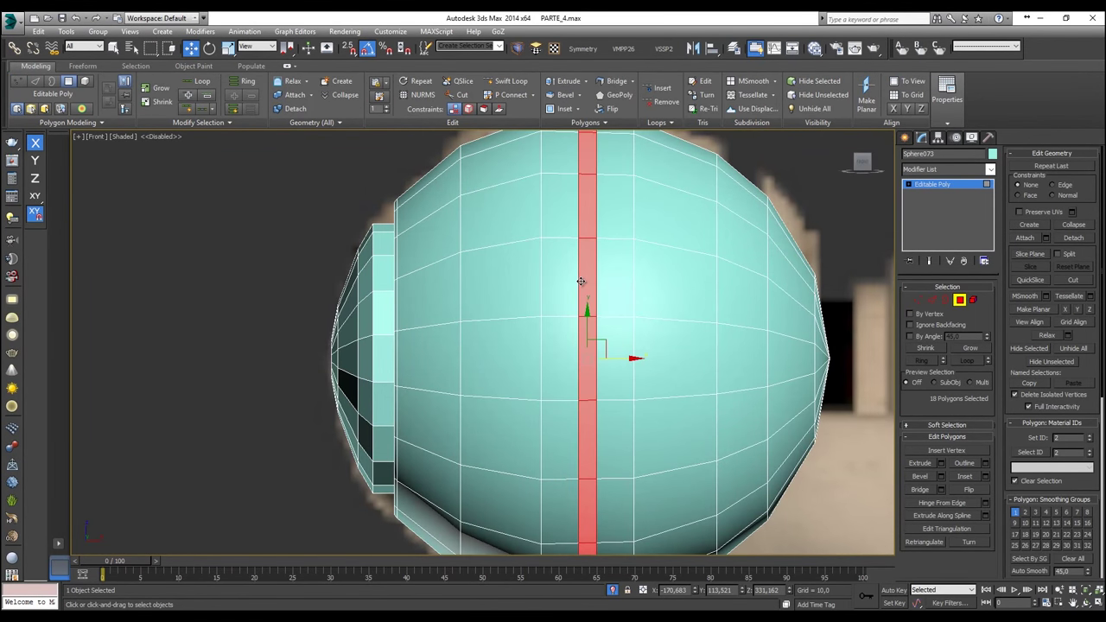
Step: Start a polygon Extrude on the central seam ring using the Local Normal type
{"action": "right_click", "coordinate": [580, 282]}
{"action": "left_click", "coordinate": [559, 304]}
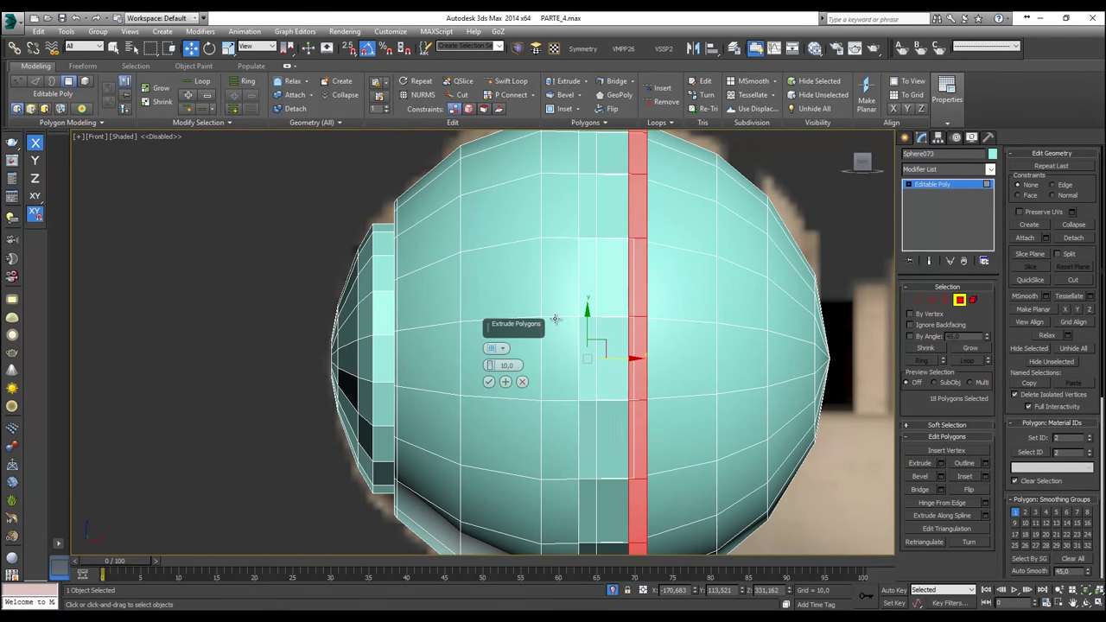
{"action": "left_click", "coordinate": [506, 350]}
{"action": "left_click", "coordinate": [509, 365]}
{"action": "left_click", "coordinate": [501, 348]}
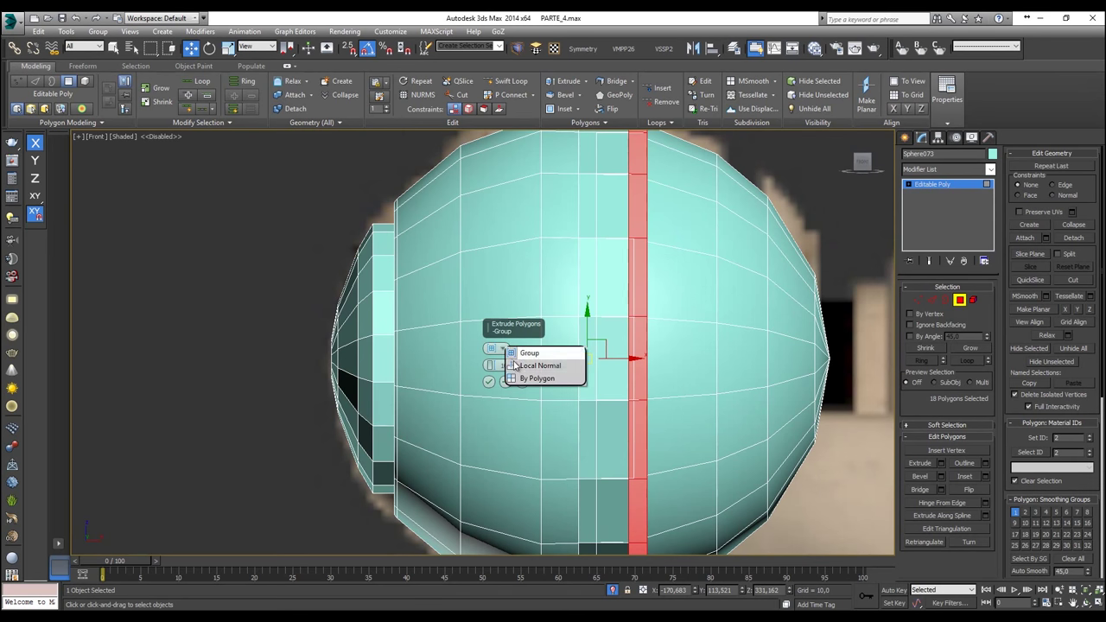
{"action": "left_click", "coordinate": [529, 366]}
{"action": "key", "text": "p"}
{"action": "key", "text": "z"}
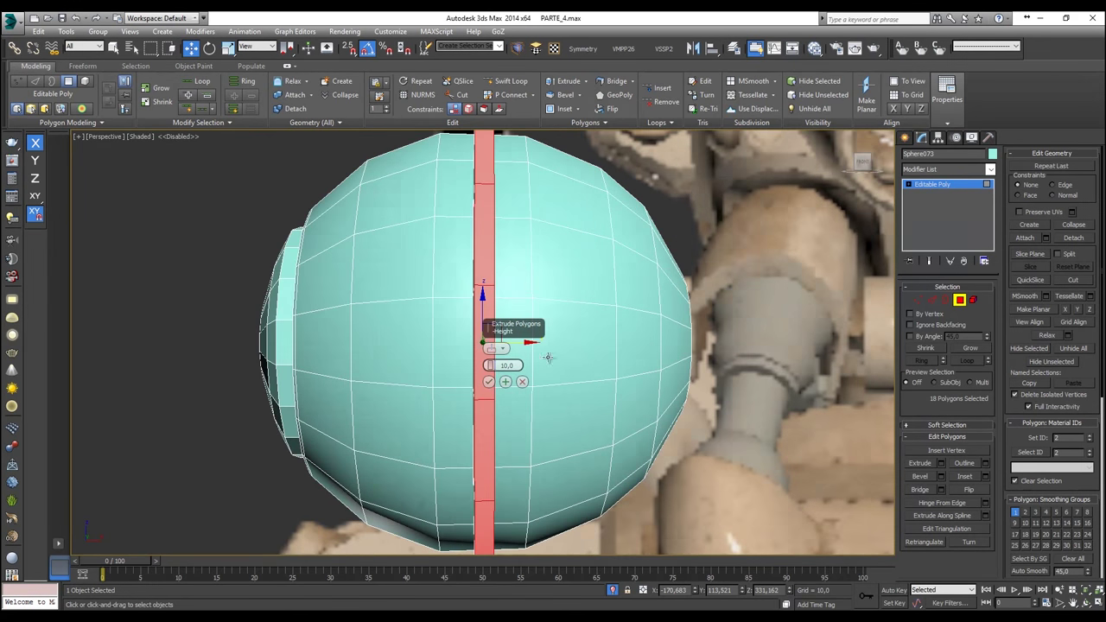
Step: Give the seam extrusion a negative height so the ring sinks into the ball as a groove, and accept it
{"action": "scroll", "coordinate": [578, 355], "scroll_direction": "down", "scroll_amount": 3}
{"action": "middle_click_drag", "start_coordinate": [599, 355], "coordinate": [641, 358], "text": "alt"}
{"action": "scroll", "coordinate": [506, 358], "scroll_direction": "up", "scroll_amount": 3}
{"action": "left_click_drag", "start_coordinate": [490, 366], "coordinate": [479, 422]}
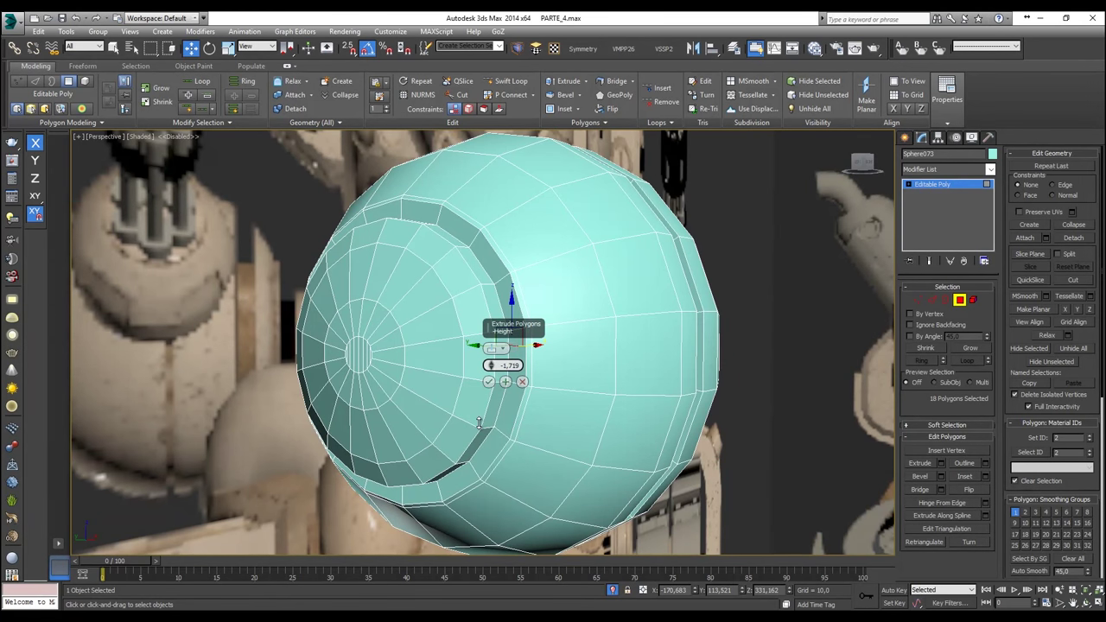
{"action": "middle_click_drag", "start_coordinate": [624, 393], "coordinate": [598, 393], "text": "alt"}
{"action": "scroll", "coordinate": [598, 393], "scroll_direction": "up", "scroll_amount": 3}
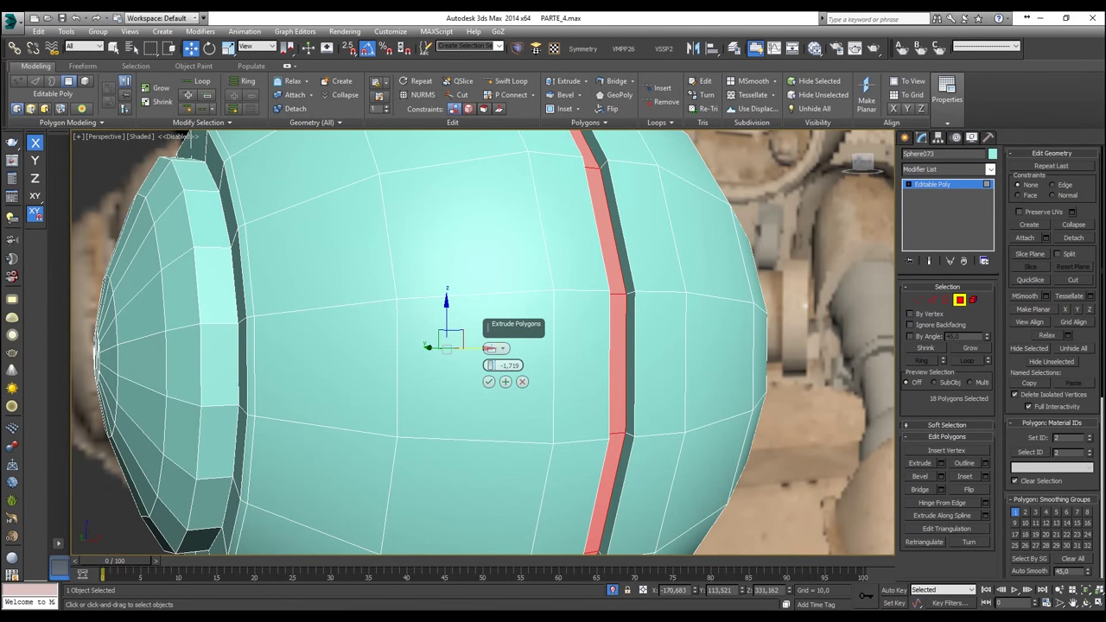
{"action": "left_click_drag", "start_coordinate": [490, 364], "coordinate": [490, 377]}
{"action": "left_click", "coordinate": [490, 381]}
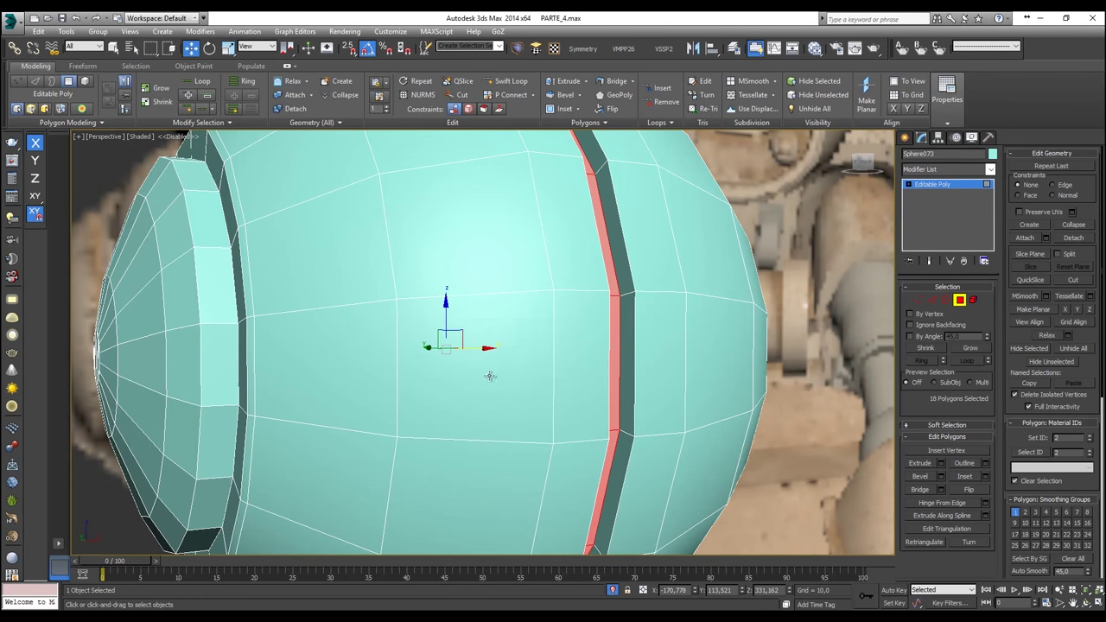
Step: Select the polygon ring next to the ball's uncapped end and delete it, separating the end cap from the body
{"action": "scroll", "coordinate": [490, 376], "scroll_direction": "down", "scroll_amount": 5}
{"action": "middle_click_drag", "start_coordinate": [563, 345], "coordinate": [509, 348], "text": "alt"}
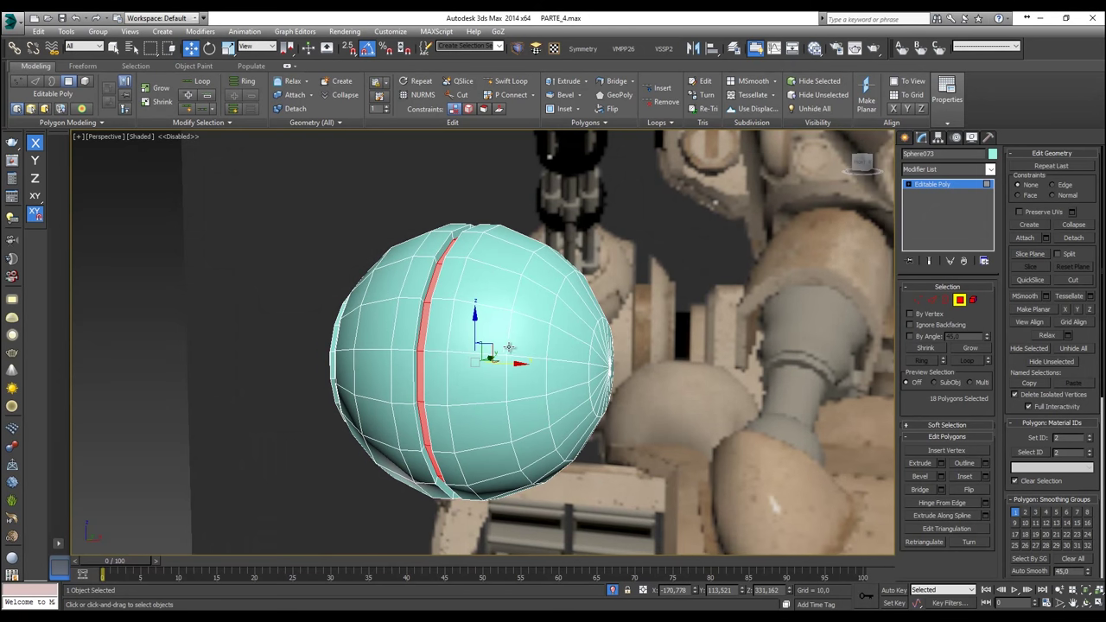
{"action": "left_click", "coordinate": [527, 343]}
{"action": "left_click", "coordinate": [531, 298], "text": "shift"}
{"action": "middle_click_drag", "start_coordinate": [531, 298], "coordinate": [546, 305], "text": "alt"}
{"action": "right_click", "coordinate": [546, 302]}
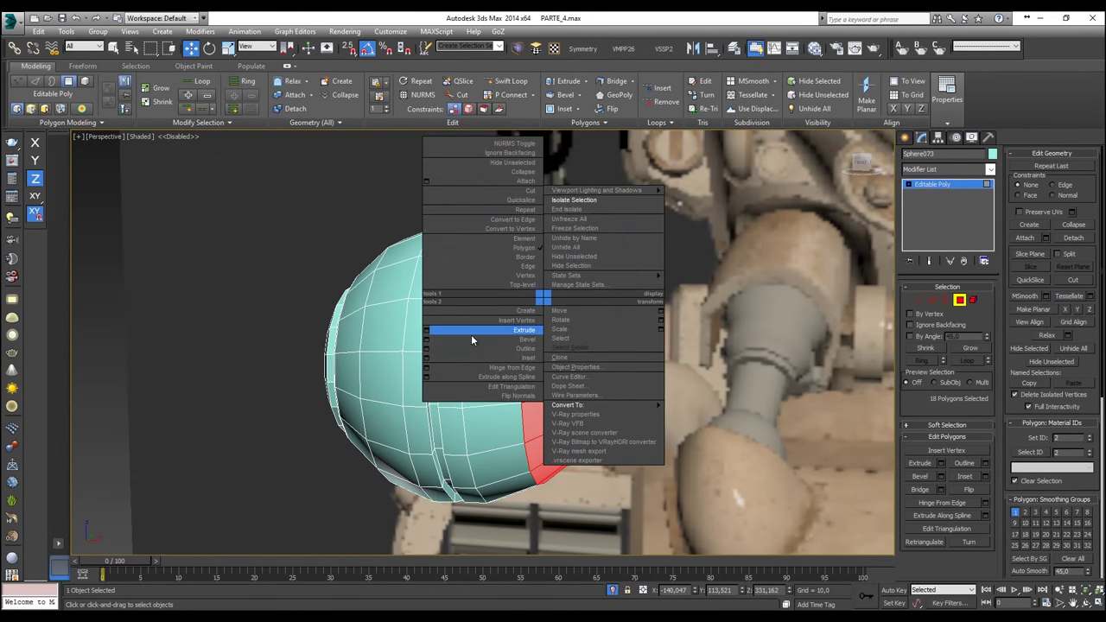
{"action": "left_click", "coordinate": [427, 330]}
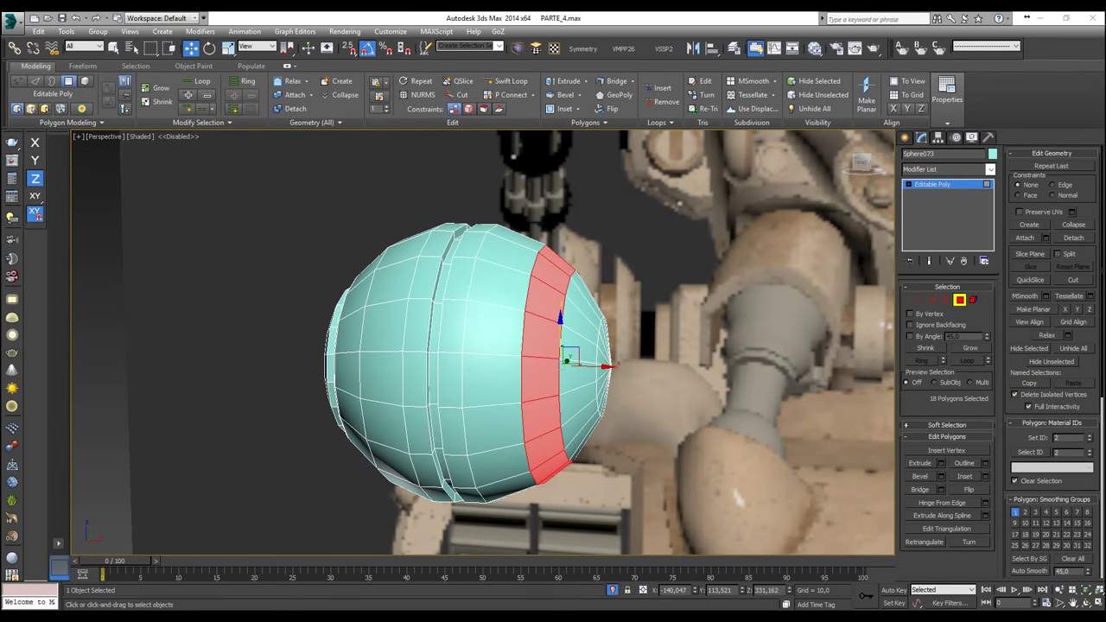
{"action": "scroll", "coordinate": [569, 273], "scroll_direction": "up", "scroll_amount": 3}
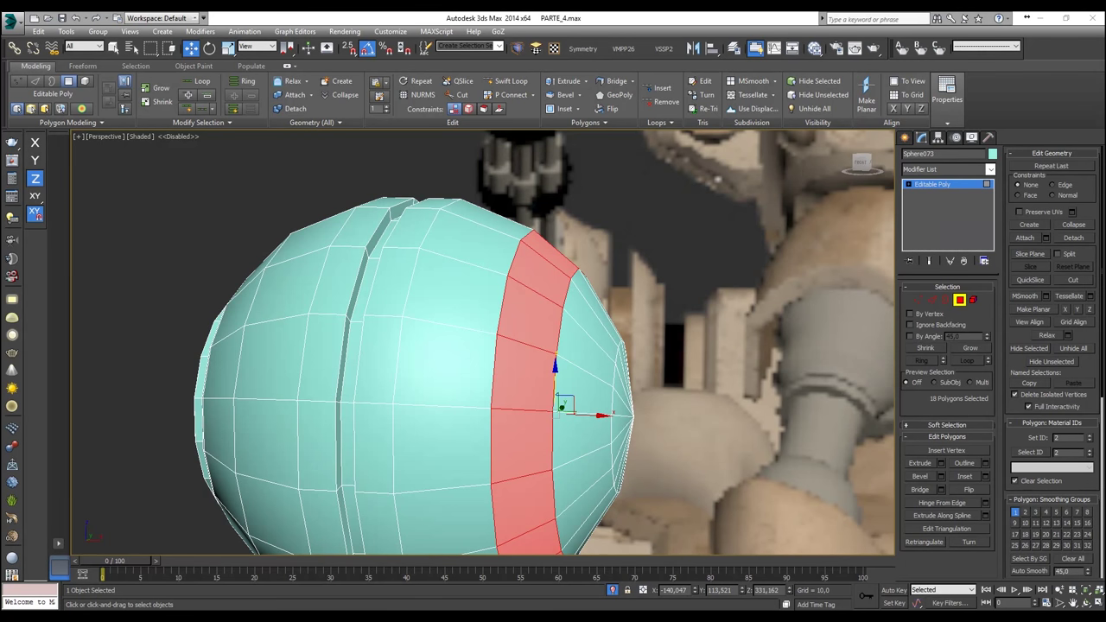
{"action": "middle_click_drag", "start_coordinate": [523, 247], "coordinate": [534, 221]}
{"action": "key", "text": "Delete"}
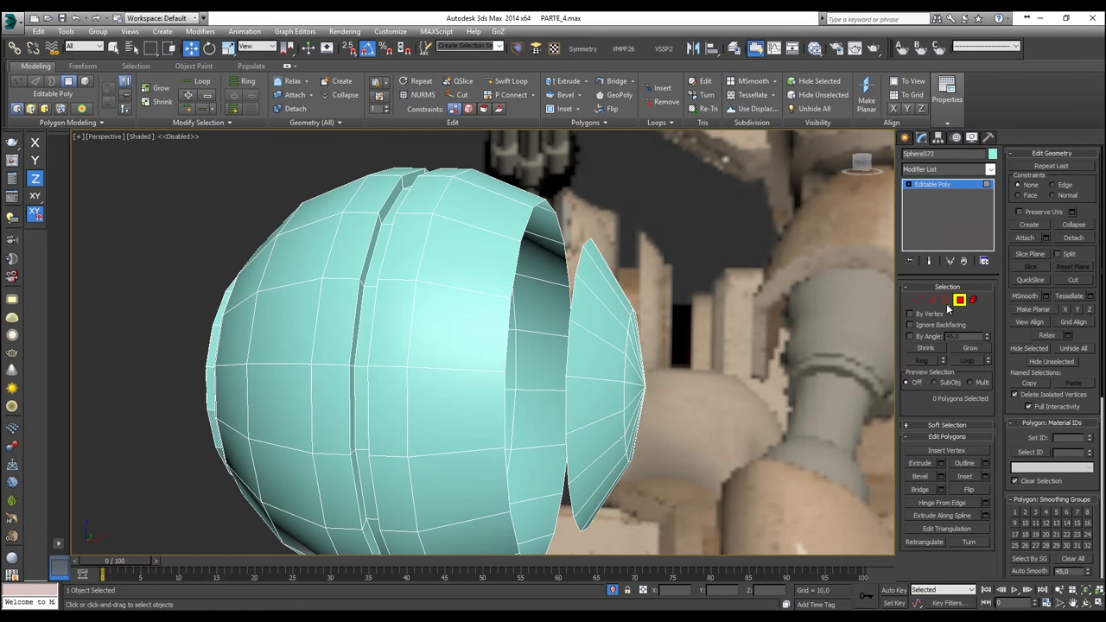
Step: Select the body's open border facing the separated cap and extend it inward with a scaled copy to form a flat ring
{"action": "left_click", "coordinate": [932, 301]}
{"action": "left_click", "coordinate": [947, 299]}
{"action": "left_click", "coordinate": [528, 227]}
{"action": "middle_click_drag", "start_coordinate": [528, 227], "coordinate": [520, 232], "text": "alt"}
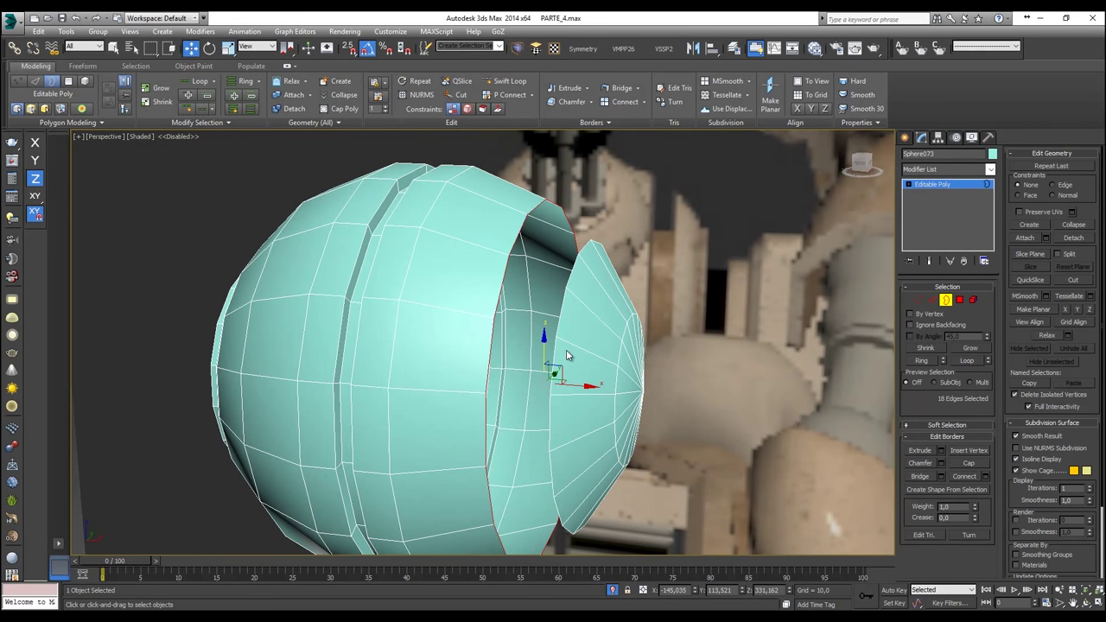
{"action": "key", "text": "r"}
{"action": "middle_click_drag", "start_coordinate": [543, 369], "coordinate": [515, 377], "text": "alt"}
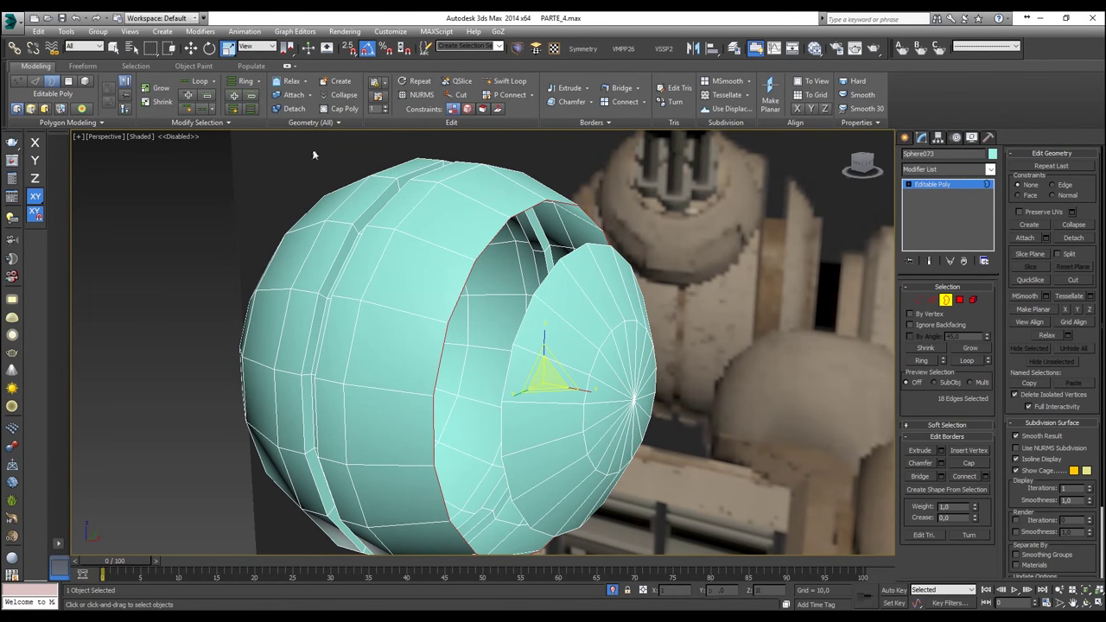
{"action": "left_click_drag", "start_coordinate": [543, 374], "coordinate": [562, 420], "text": "shift"}
{"action": "middle_click_drag", "start_coordinate": [563, 420], "coordinate": [565, 388], "text": "alt"}
Step: Extrude the inner border along X into a neck and snap its end to the plane of the cap's rim
{"action": "key", "text": "w"}
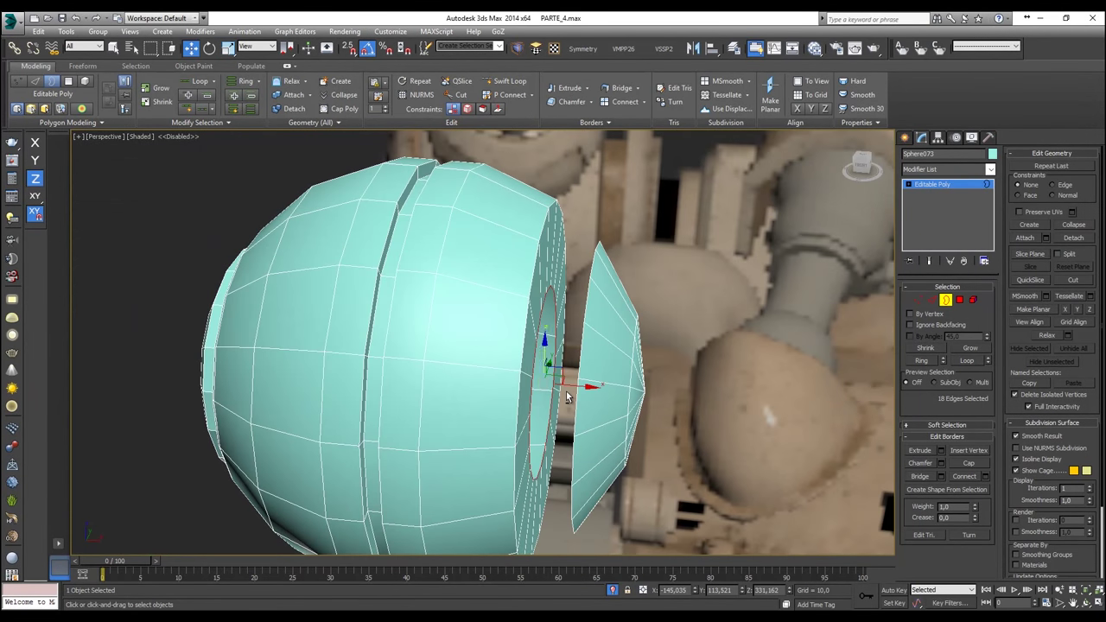
{"action": "scroll", "coordinate": [573, 386], "scroll_direction": "up", "scroll_amount": 5}
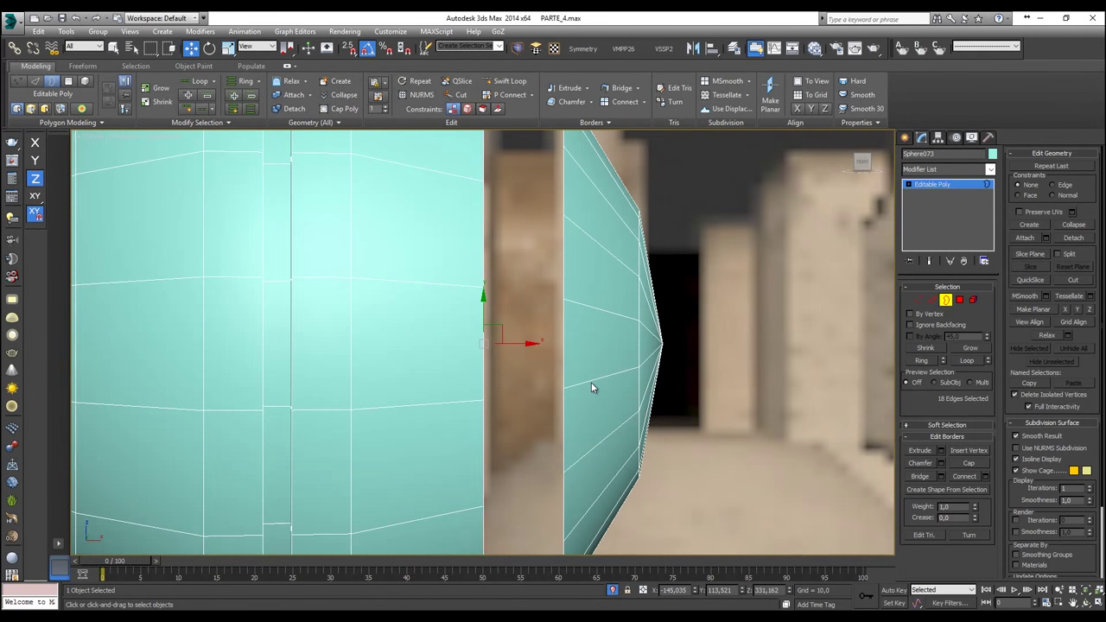
{"action": "left_click_drag", "start_coordinate": [517, 344], "coordinate": [557, 343], "text": "shift"}
{"action": "key", "text": "s"}
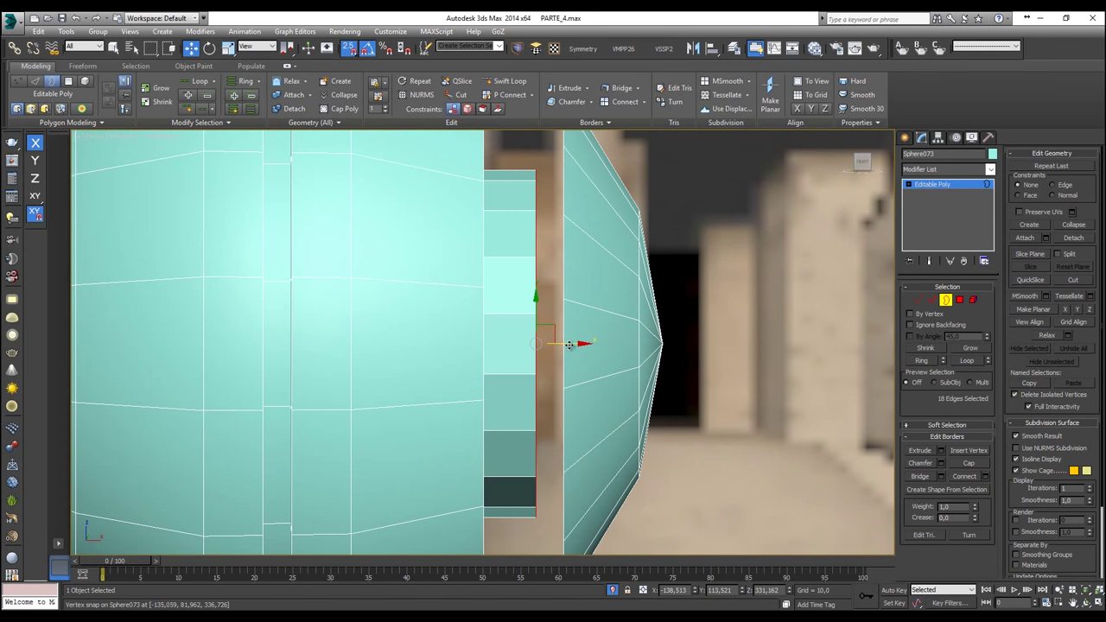
{"action": "left_click_drag", "start_coordinate": [569, 344], "coordinate": [566, 304]}
{"action": "scroll", "coordinate": [566, 305], "scroll_direction": "down", "scroll_amount": 2}
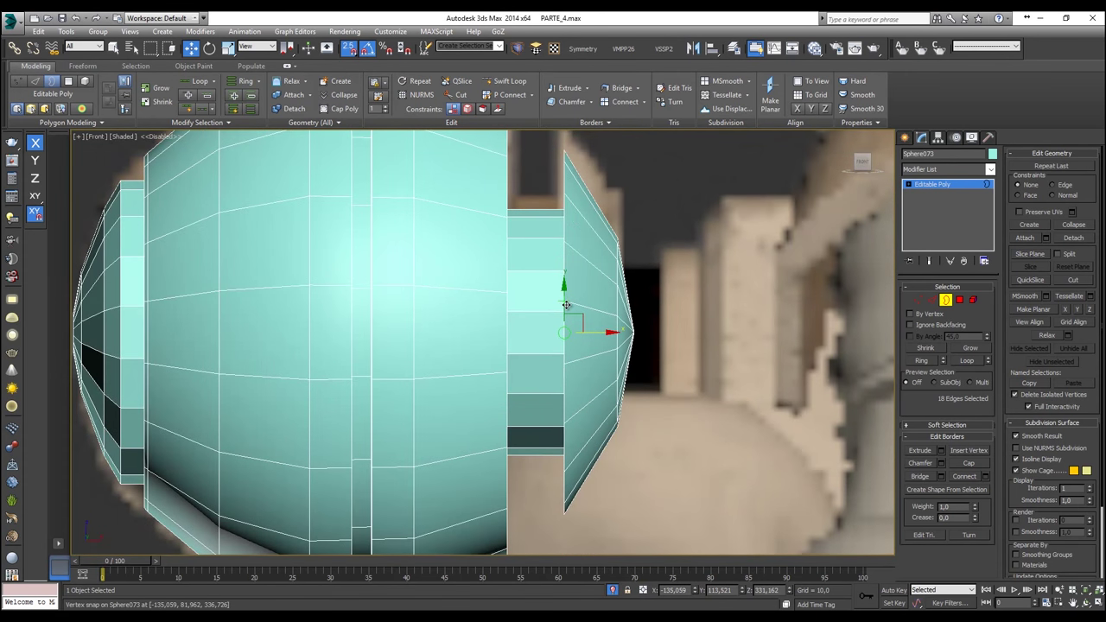
Step: Extend the neck's end border outward with a scaled copy until it meets the cap's rim
{"action": "key", "text": "p"}
{"action": "middle_click_drag", "start_coordinate": [571, 308], "coordinate": [544, 301], "text": "alt"}
{"action": "scroll", "coordinate": [547, 324], "scroll_direction": "up", "scroll_amount": 2}
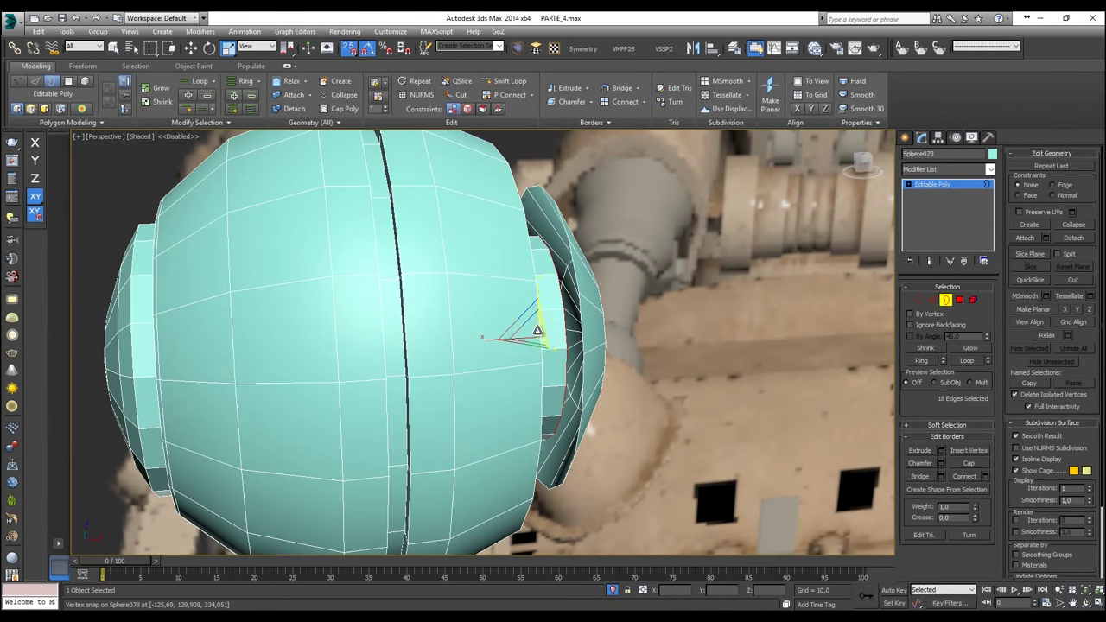
{"action": "left_click_drag", "start_coordinate": [550, 307], "coordinate": [579, 301]}
{"action": "middle_click_drag", "start_coordinate": [577, 300], "coordinate": [526, 320], "text": "alt"}
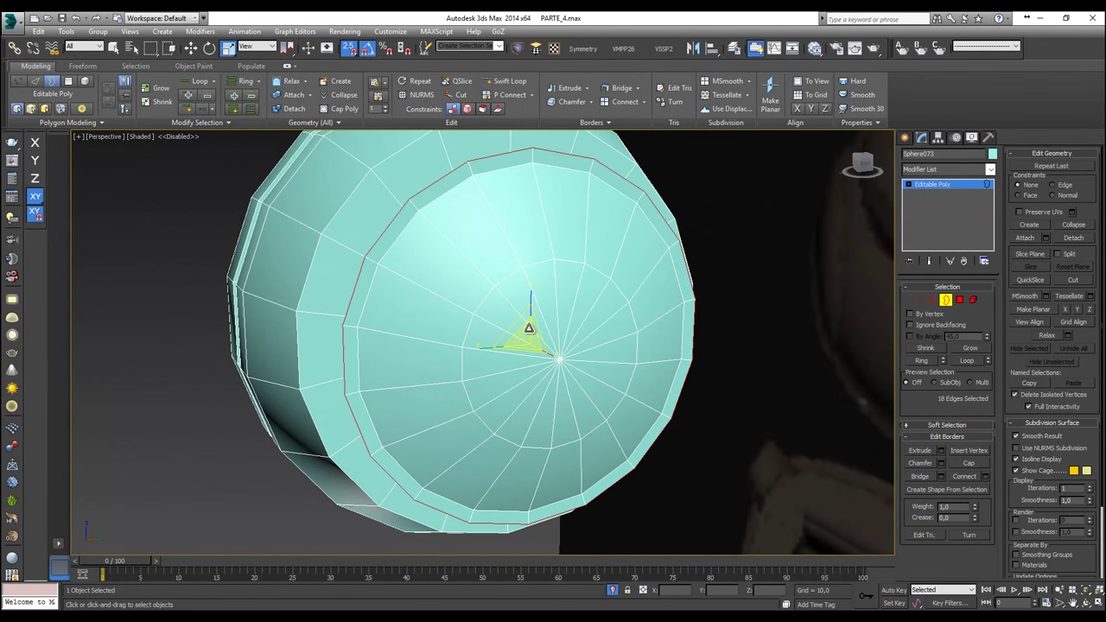
{"action": "left_click_drag", "start_coordinate": [529, 334], "coordinate": [530, 336]}
{"action": "middle_click_drag", "start_coordinate": [530, 337], "coordinate": [620, 324], "text": "alt"}
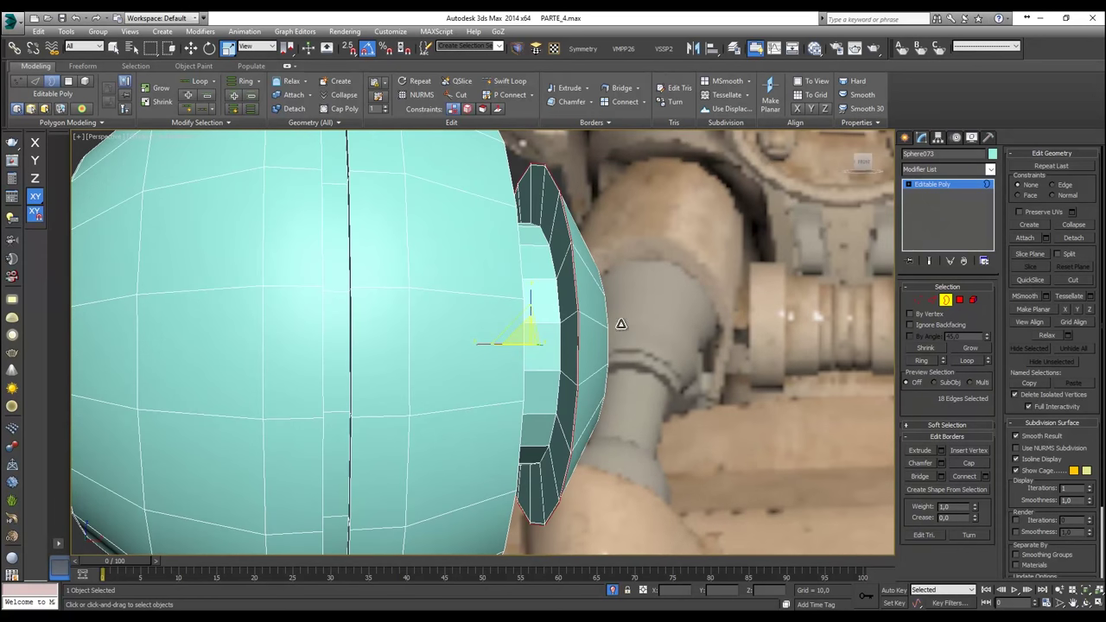
Step: Switch to vertex editing with see-through display and undo the stray vertex change
{"action": "left_click", "coordinate": [930, 300]}
{"action": "scroll", "coordinate": [574, 249], "scroll_direction": "up", "scroll_amount": 1}
{"action": "left_click", "coordinate": [921, 302]}
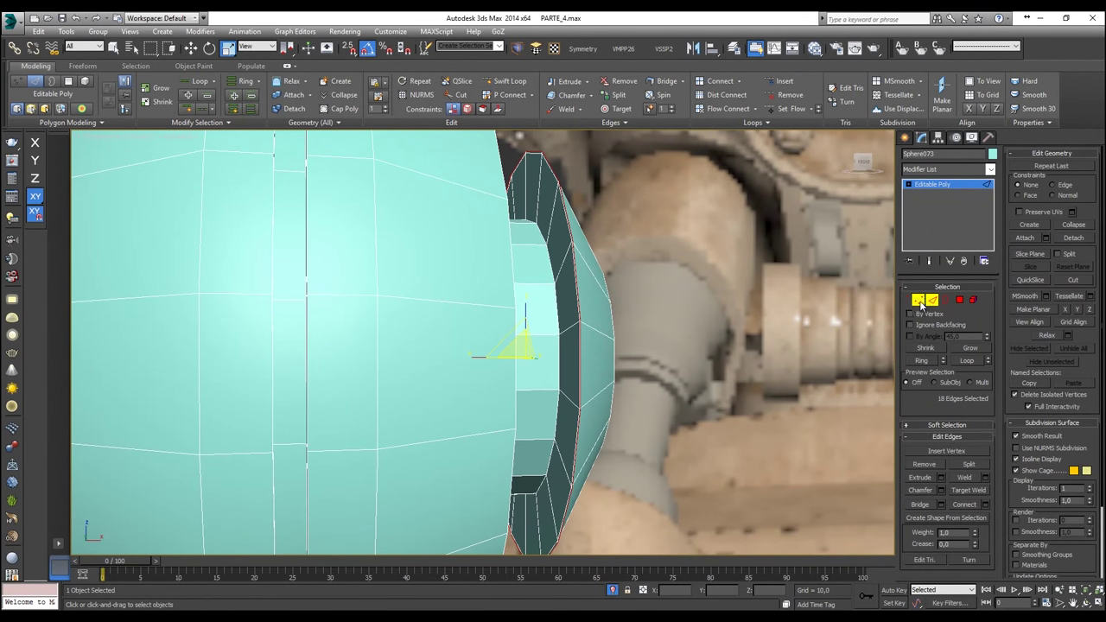
{"action": "left_click", "coordinate": [918, 299]}
{"action": "key", "text": "alt+x"}
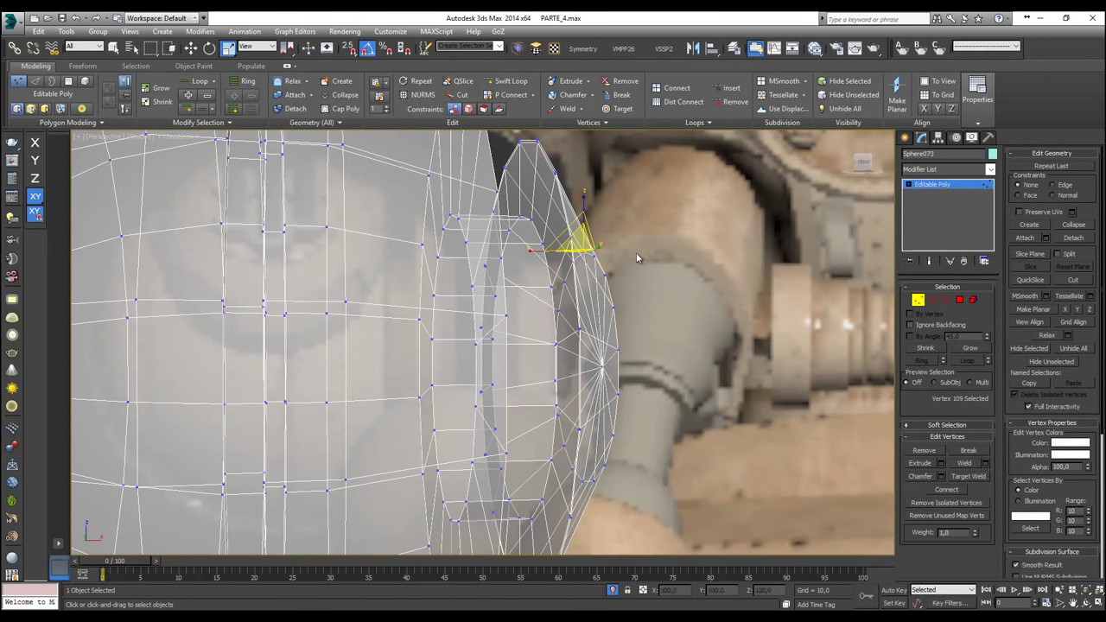
{"action": "key", "text": "ctrl+z"}
{"action": "key", "text": "w"}
Step: Select two neighbouring pairs of overlapping vertices on the cap's rim and weld them with a 0.5 threshold
{"action": "left_click_drag", "start_coordinate": [564, 245], "coordinate": [560, 245]}
{"action": "middle_click_drag", "start_coordinate": [559, 245], "coordinate": [588, 190], "text": "alt"}
{"action": "left_click_drag", "start_coordinate": [492, 228], "coordinate": [535, 216], "text": "ctrl"}
{"action": "middle_click_drag", "start_coordinate": [535, 216], "coordinate": [582, 253], "text": "alt"}
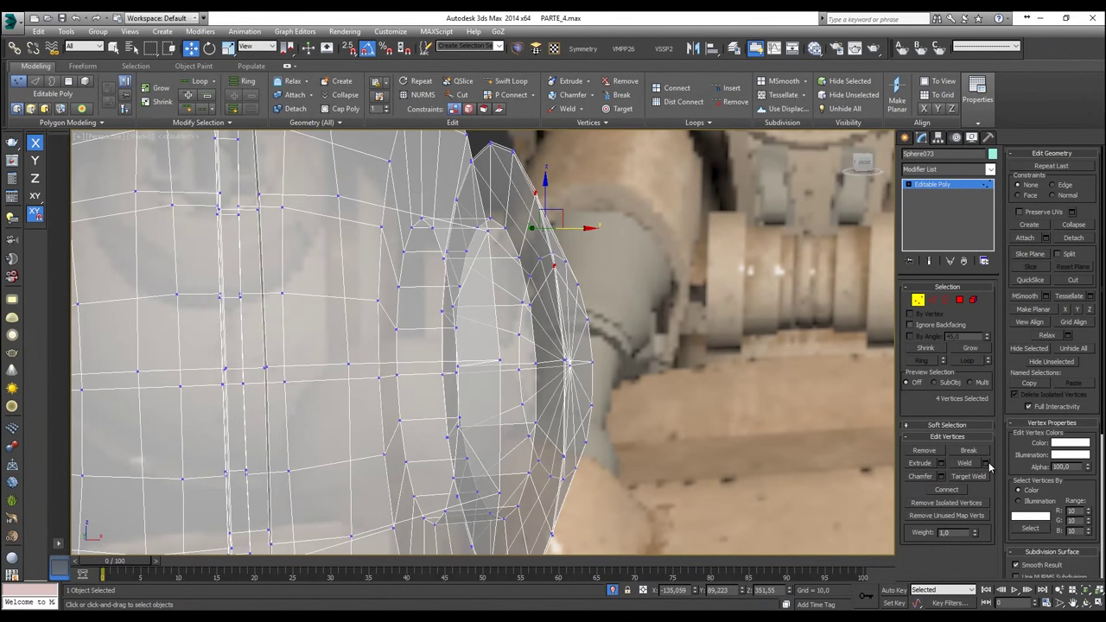
{"action": "left_click", "coordinate": [986, 464]}
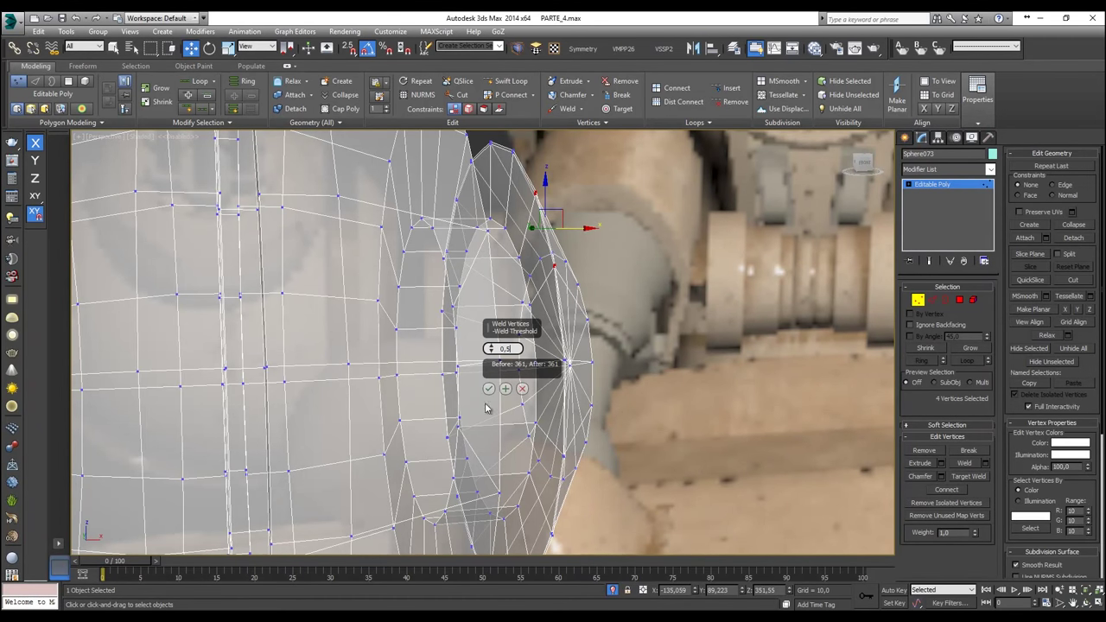
{"action": "middle_click_drag", "start_coordinate": [582, 258], "coordinate": [514, 337], "text": "alt"}
{"action": "left_click", "coordinate": [489, 389]}
{"action": "key", "text": "z"}
Step: Select the overlapping vertex pairs along the upper part of the cap's rim
{"action": "scroll", "coordinate": [548, 302], "scroll_direction": "down", "scroll_amount": 4}
{"action": "key", "text": "alt+x"}
{"action": "mouse_move", "coordinate": [552, 259]}
{"action": "middle_mouse_down"}
{"action": "mouse_move", "coordinate": [573, 309]}
{"action": "mouse_move", "coordinate": [590, 265]}
{"action": "middle_mouse_up"}
{"action": "left_click_drag", "start_coordinate": [547, 276], "coordinate": [509, 305]}
{"action": "left_click_drag", "start_coordinate": [526, 247], "coordinate": [499, 278], "text": "ctrl"}
{"action": "left_click_drag", "start_coordinate": [511, 227], "coordinate": [480, 267], "text": "ctrl"}
{"action": "mouse_move", "coordinate": [508, 264]}
{"action": "middle_mouse_down", "text": "alt"}
{"action": "mouse_move", "coordinate": [429, 280]}
{"action": "mouse_move", "coordinate": [451, 311]}
{"action": "mouse_move", "coordinate": [520, 260]}
{"action": "middle_mouse_up", "text": "alt"}
{"action": "left_click_drag", "start_coordinate": [588, 181], "coordinate": [541, 236], "text": "ctrl"}
{"action": "middle_click_drag", "start_coordinate": [541, 236], "coordinate": [420, 296], "text": "alt"}
Step: Add the remaining overlapping vertex pairs around the lower part of the cap's rim to the selection
{"action": "key", "text": "alt+x"}
{"action": "mouse_move", "coordinate": [510, 424]}
{"action": "middle_mouse_down", "text": "alt"}
{"action": "mouse_move", "coordinate": [499, 429]}
{"action": "mouse_move", "coordinate": [513, 441]}
{"action": "middle_mouse_up", "text": "alt"}
{"action": "scroll", "coordinate": [526, 447], "scroll_direction": "up", "scroll_amount": 2}
{"action": "left_click_drag", "start_coordinate": [536, 452], "coordinate": [503, 391], "text": "ctrl"}
{"action": "middle_click_drag", "start_coordinate": [520, 396], "coordinate": [581, 406], "text": "alt"}
{"action": "left_click_drag", "start_coordinate": [573, 474], "coordinate": [443, 457], "text": "ctrl"}
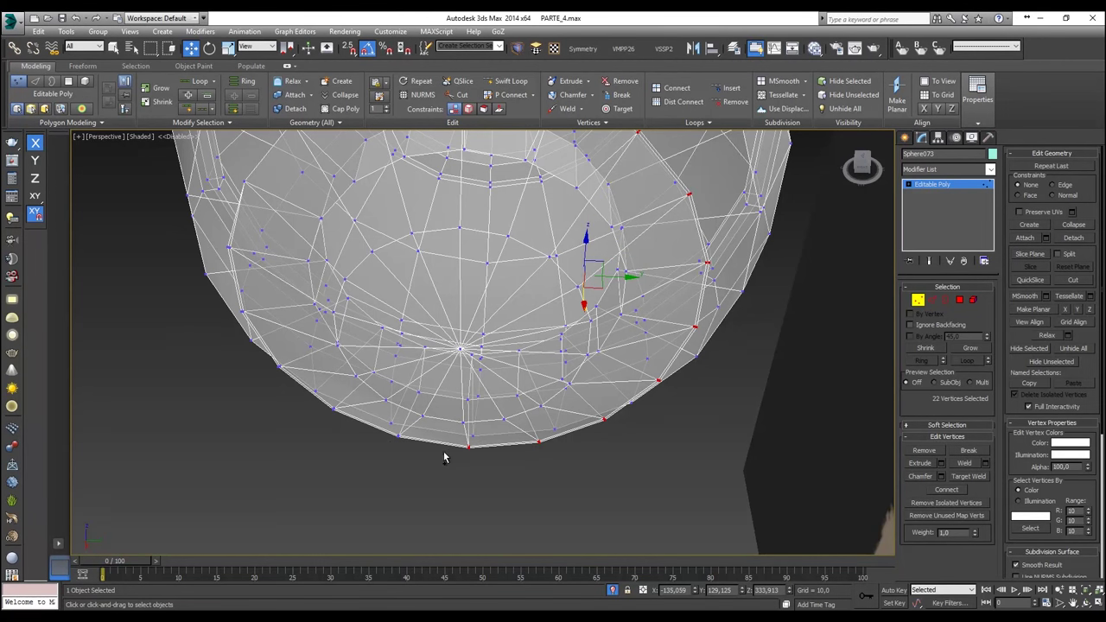
{"action": "left_click_drag", "start_coordinate": [365, 432], "coordinate": [370, 431], "text": "ctrl"}
{"action": "middle_click_drag", "start_coordinate": [370, 432], "coordinate": [405, 486], "text": "alt"}
{"action": "left_click_drag", "start_coordinate": [405, 480], "coordinate": [361, 469], "text": "ctrl"}
{"action": "middle_click_drag", "start_coordinate": [368, 469], "coordinate": [486, 491], "text": "alt"}
{"action": "left_click_drag", "start_coordinate": [485, 513], "coordinate": [450, 460], "text": "ctrl"}
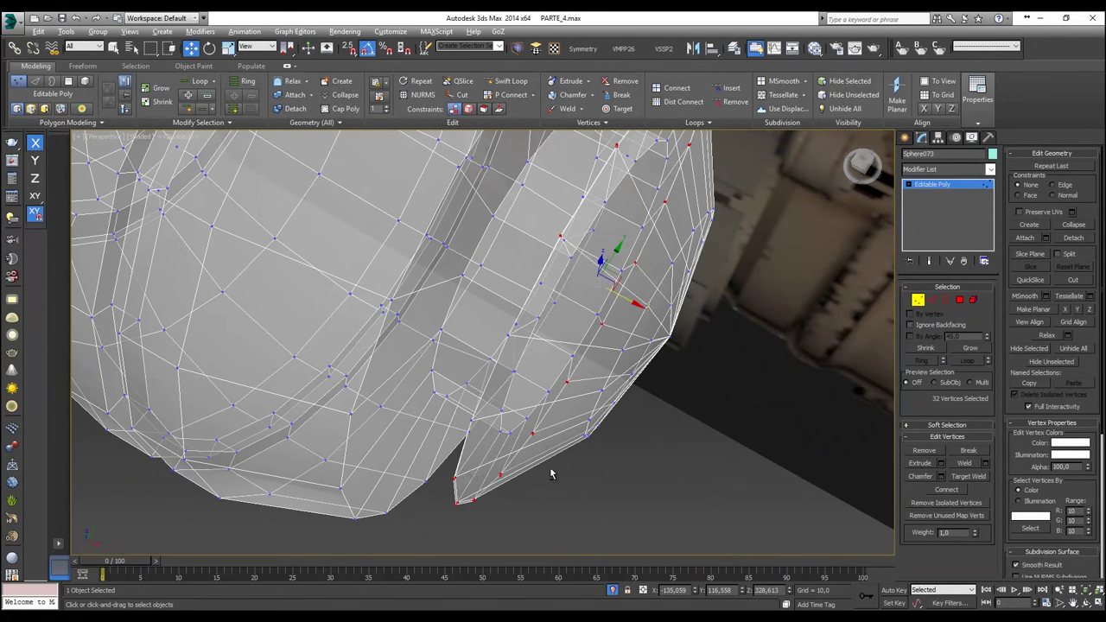
Step: Weld the selected rim vertices with a 0.5 threshold to join the cap to the neck
{"action": "key", "text": "alt+x"}
{"action": "middle_click_drag", "start_coordinate": [713, 380], "coordinate": [757, 372], "text": "alt"}
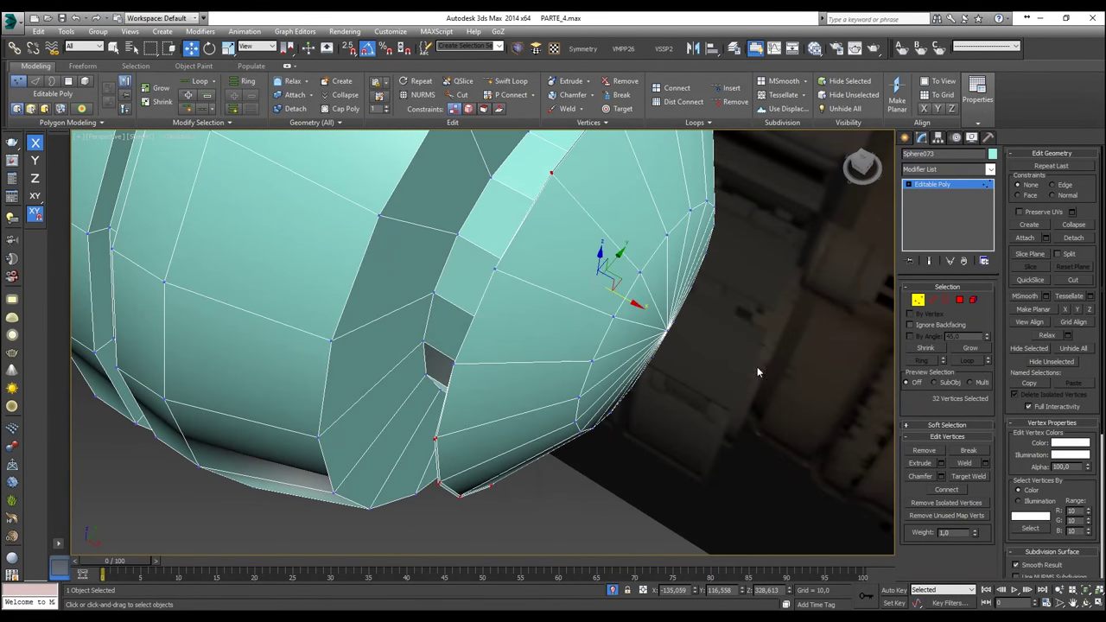
{"action": "left_click", "coordinate": [984, 464]}
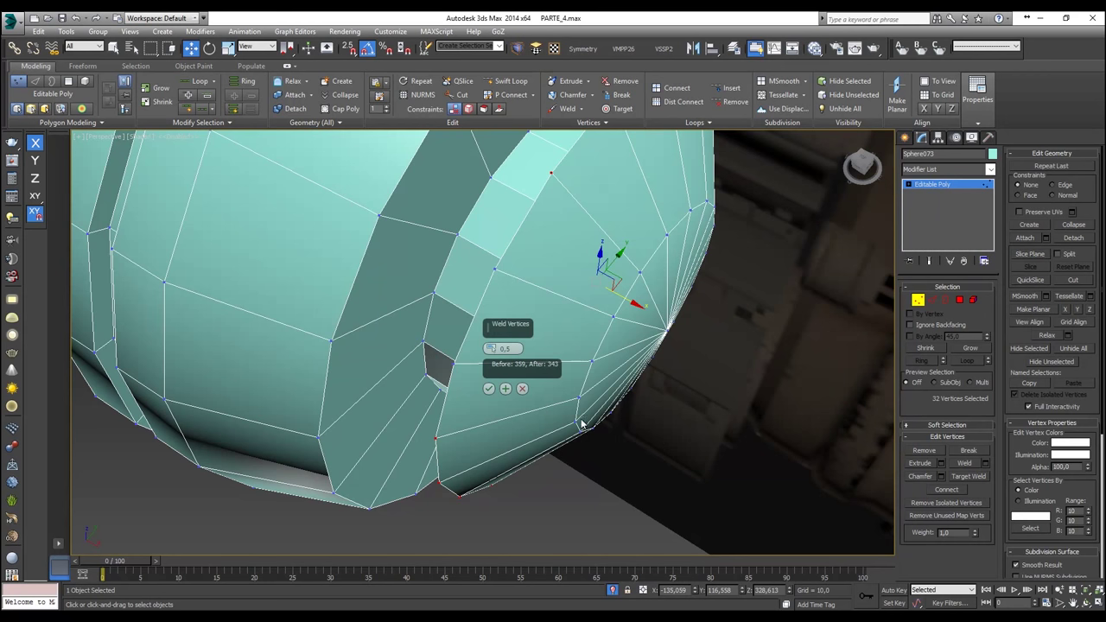
{"action": "left_click", "coordinate": [489, 387]}
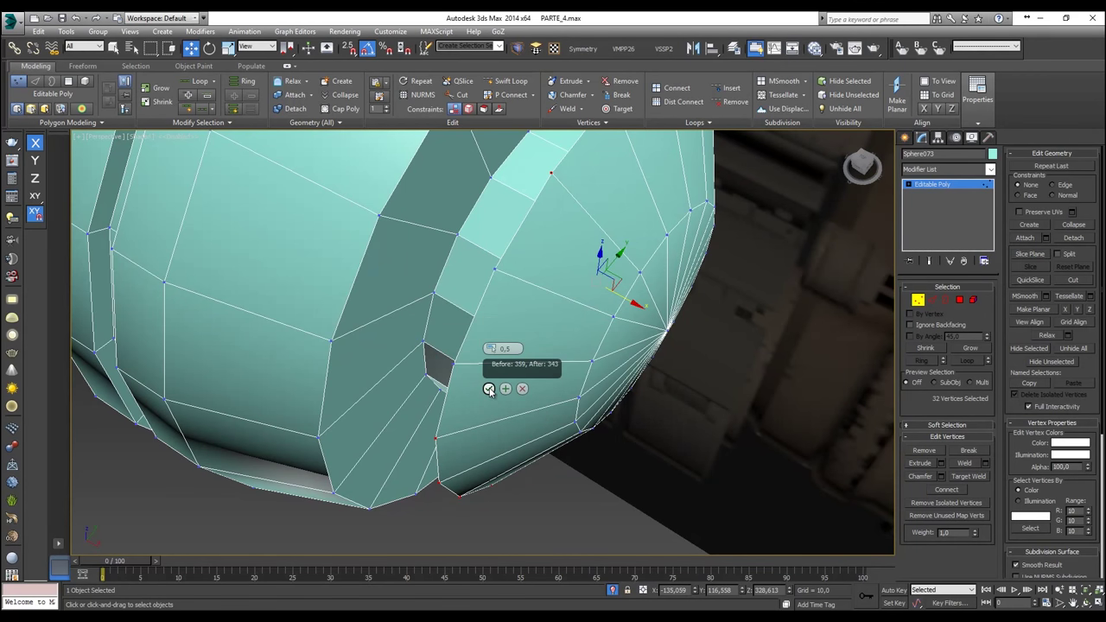
Step: Examine the welded vertices at the lowest part of the cap's rim in see-through display and from the front
{"action": "left_click", "coordinate": [582, 453]}
{"action": "middle_click_drag", "start_coordinate": [581, 453], "coordinate": [679, 379], "text": "alt"}
{"action": "key", "text": "alt+x"}
{"action": "key", "text": "alt+x"}
{"action": "scroll", "coordinate": [678, 363], "scroll_direction": "up", "scroll_amount": 5}
{"action": "left_click_drag", "start_coordinate": [646, 353], "coordinate": [643, 345]}
{"action": "key", "text": "alt+x"}
{"action": "left_click_drag", "start_coordinate": [626, 437], "coordinate": [563, 396]}
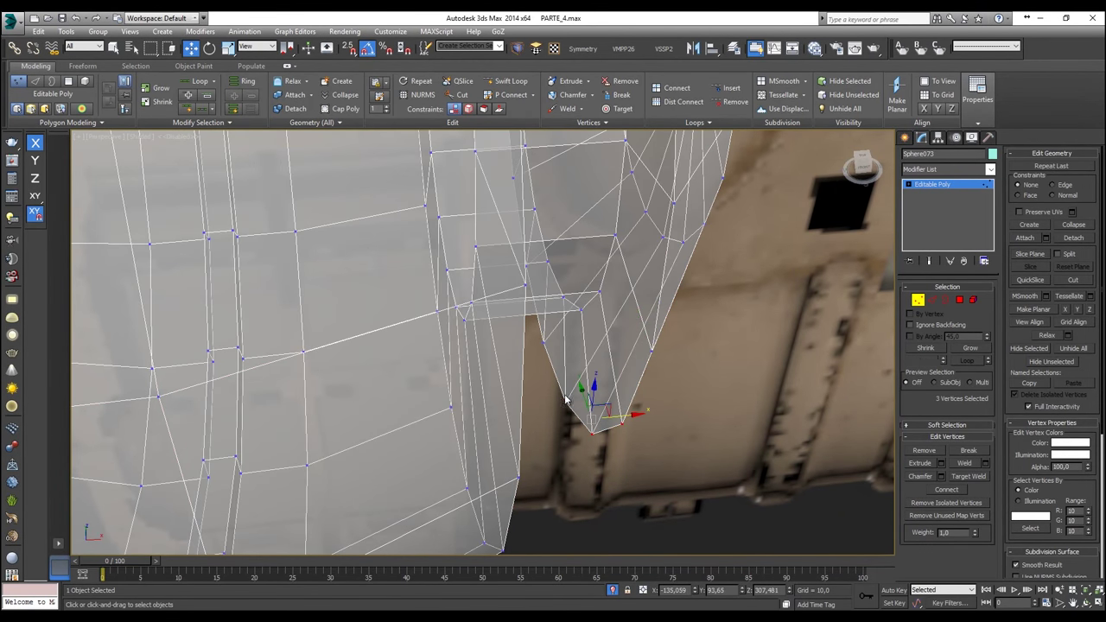
{"action": "key", "text": "alt+x"}
{"action": "scroll", "coordinate": [644, 465], "scroll_direction": "down", "scroll_amount": 2}
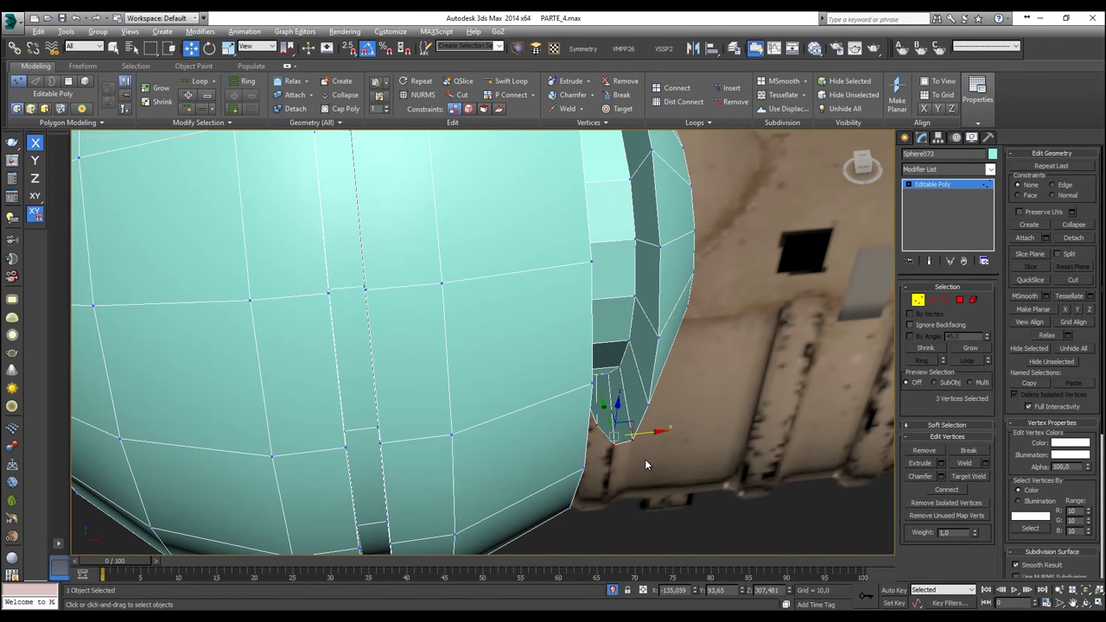
{"action": "key", "text": "f"}
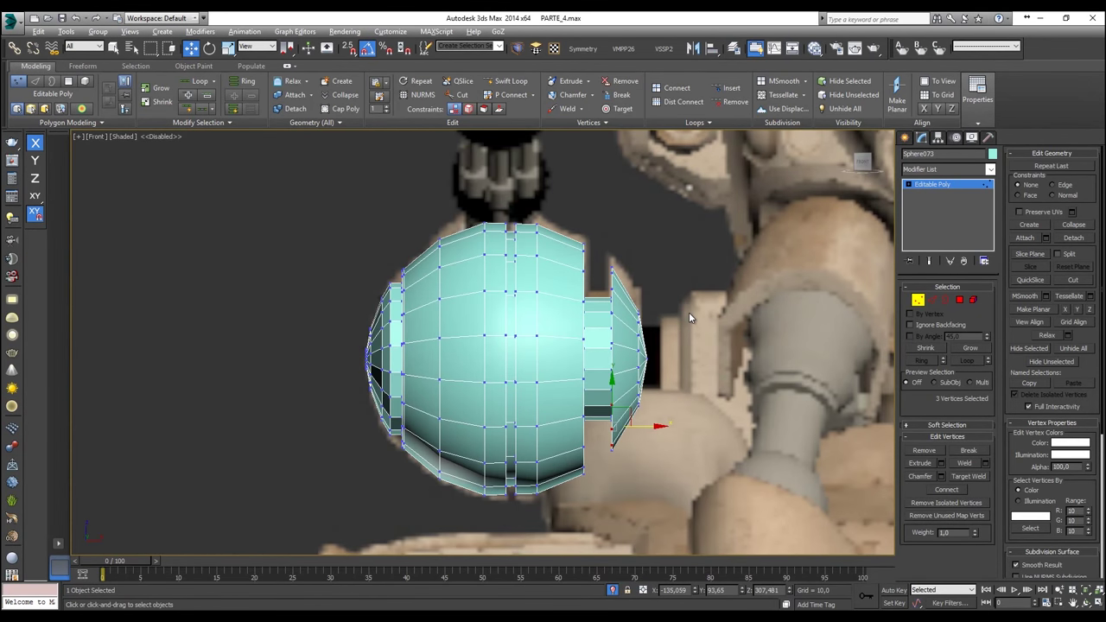
Step: Select the edge loop of the cap's rim and scale it up slightly to match the reference in see-through display
{"action": "scroll", "coordinate": [689, 311], "scroll_direction": "up", "scroll_amount": 3}
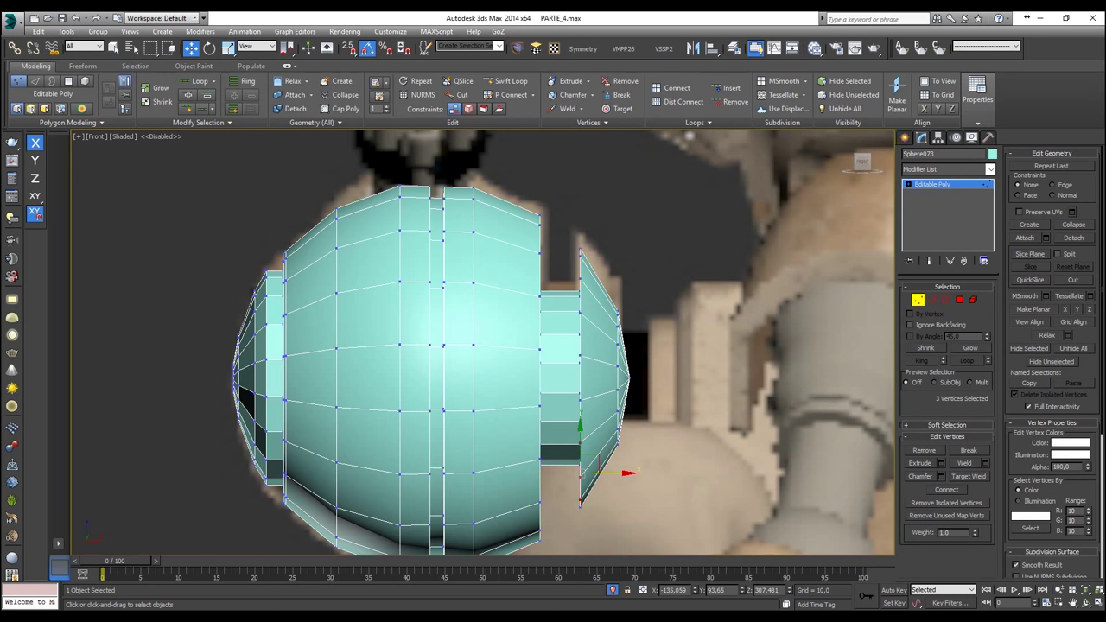
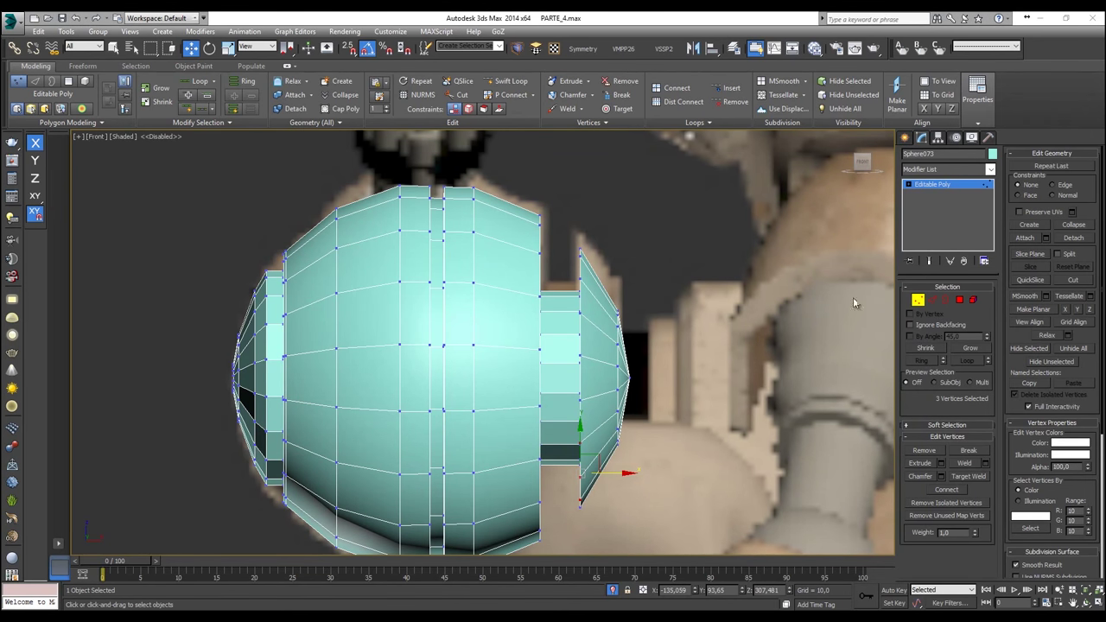
{"action": "middle_click_drag", "start_coordinate": [636, 314], "coordinate": [572, 256]}
{"action": "key", "text": "alt+x"}
{"action": "scroll", "coordinate": [560, 264], "scroll_direction": "up", "scroll_amount": 2}
{"action": "scroll", "coordinate": [561, 266], "scroll_direction": "down", "scroll_amount": 2}
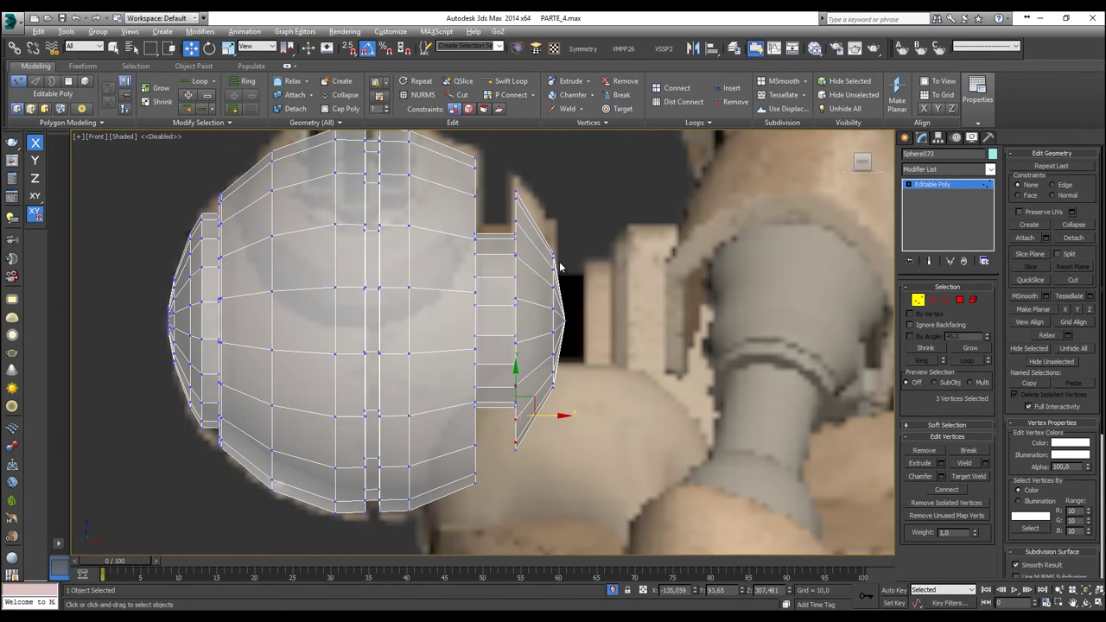
{"action": "scroll", "coordinate": [560, 268], "scroll_direction": "down", "scroll_amount": 2}
{"action": "scroll", "coordinate": [559, 267], "scroll_direction": "up", "scroll_amount": 2}
{"action": "left_click_drag", "start_coordinate": [529, 181], "coordinate": [504, 492]}
{"action": "left_click", "coordinate": [931, 300]}
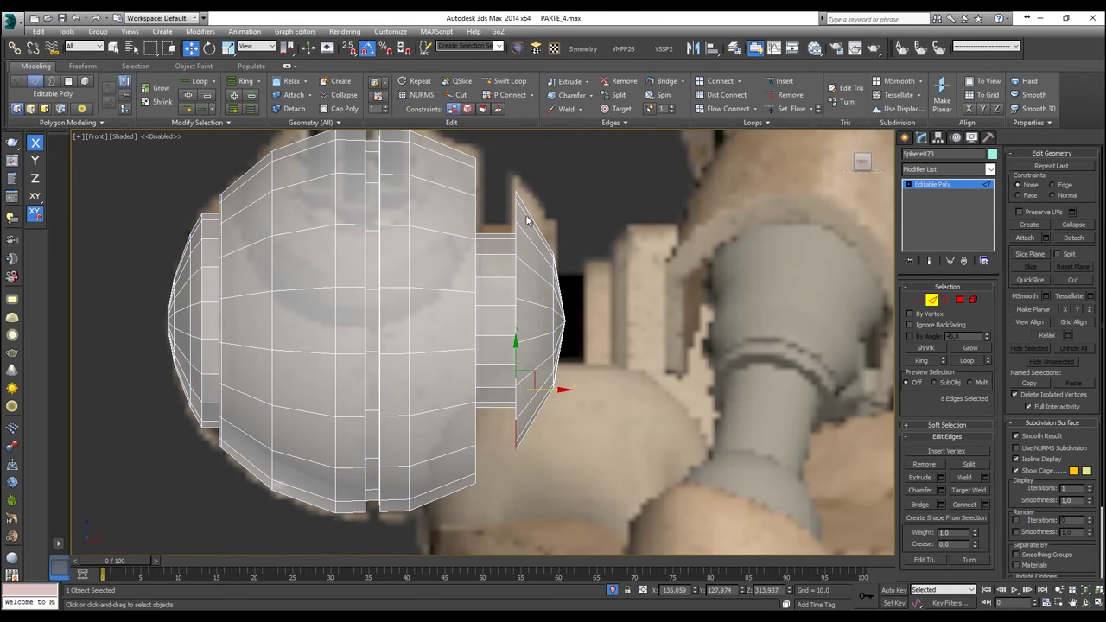
{"action": "scroll", "coordinate": [518, 211], "scroll_direction": "up", "scroll_amount": 3}
{"action": "left_click", "coordinate": [497, 221]}
{"action": "scroll", "coordinate": [494, 212], "scroll_direction": "down", "scroll_amount": 3}
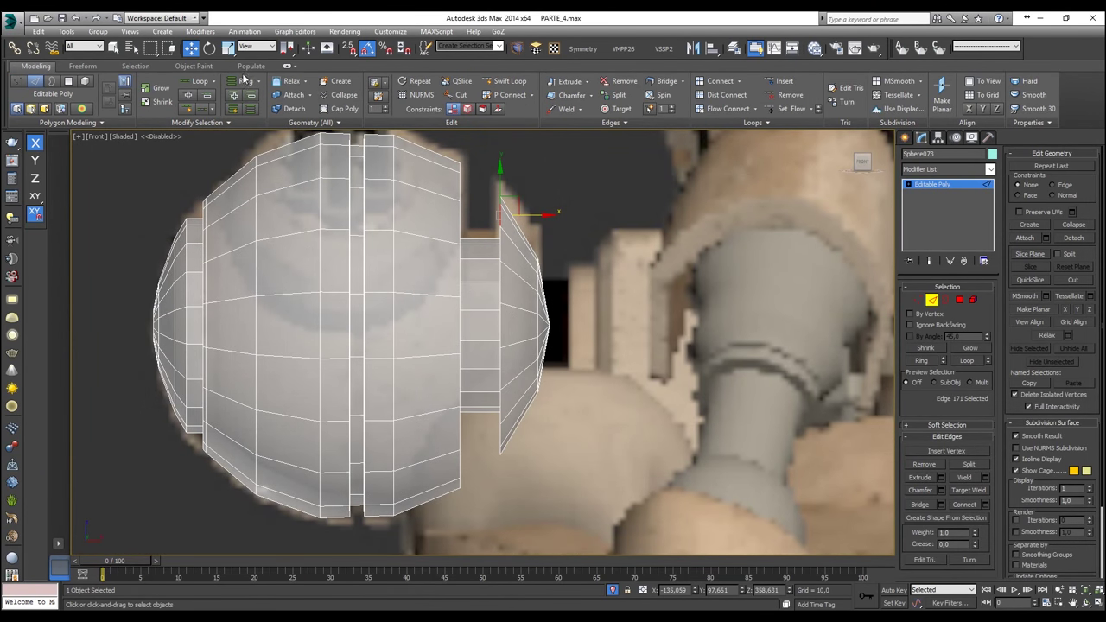
{"action": "left_click", "coordinate": [200, 82]}
{"action": "key", "text": "r"}
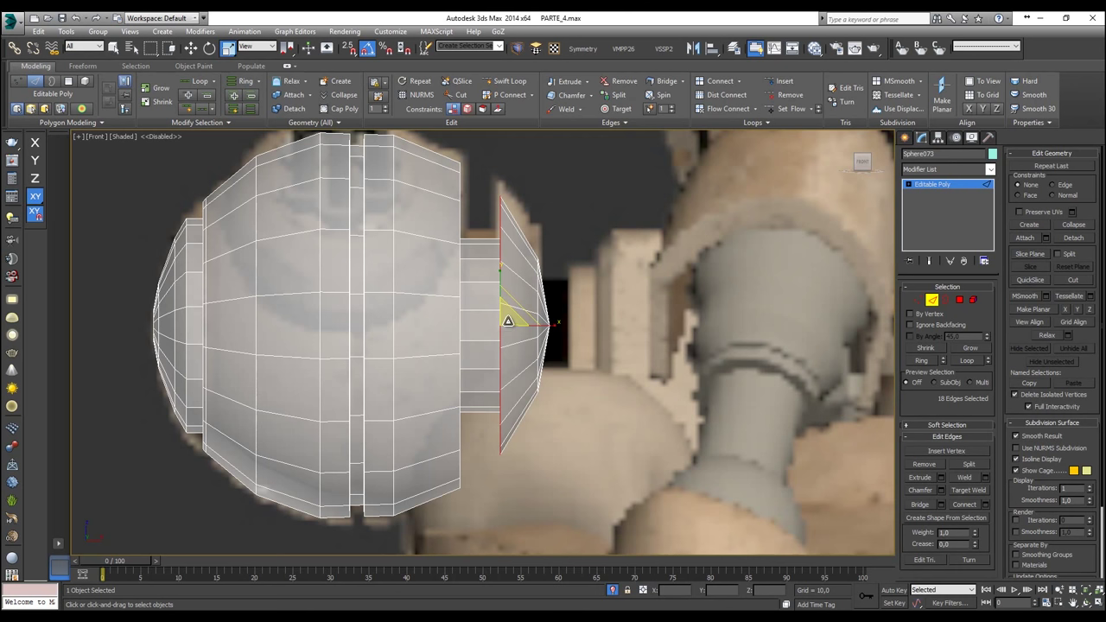
{"action": "key", "text": "w"}
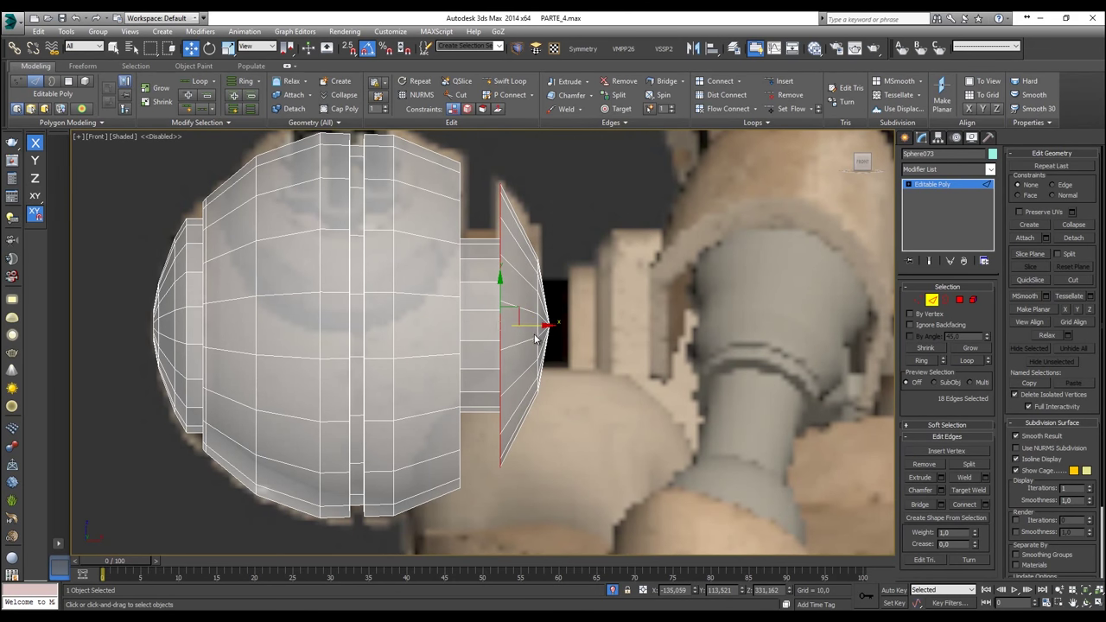
Step: Select the cap's next edge loop and slide it toward the rim with the Edge constraint
{"action": "left_click_drag", "start_coordinate": [539, 335], "coordinate": [578, 335]}
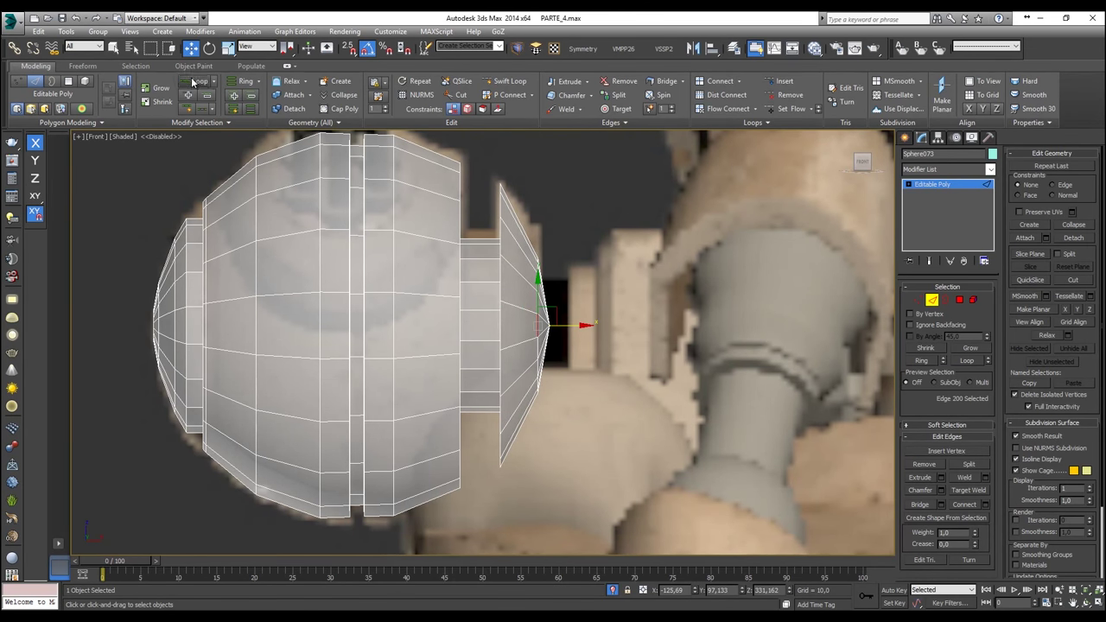
{"action": "left_click", "coordinate": [467, 108]}
{"action": "scroll", "coordinate": [557, 322], "scroll_direction": "up", "scroll_amount": 2}
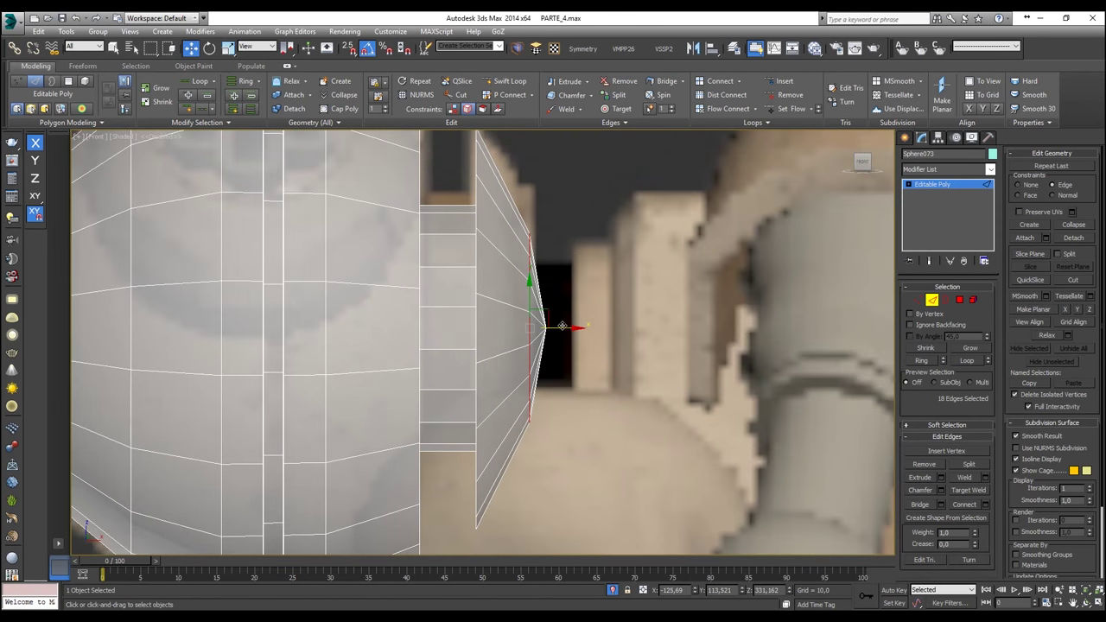
{"action": "left_click_drag", "start_coordinate": [552, 325], "coordinate": [542, 320]}
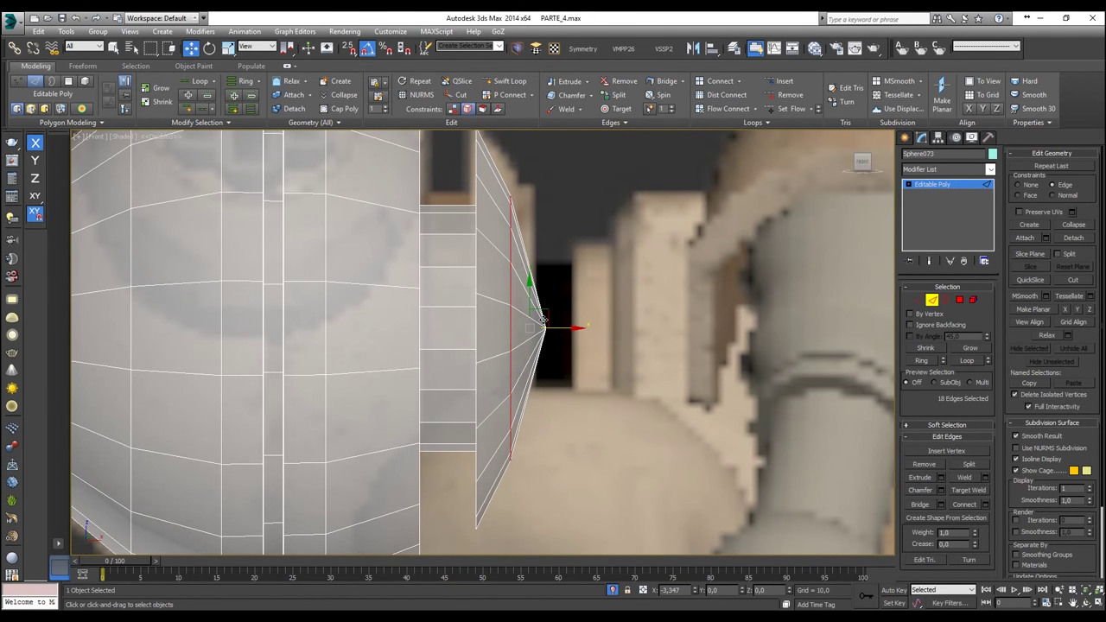
Step: Scale the cap's inner edge loop up to about 127% with the constraint set to None
{"action": "key", "text": "r"}
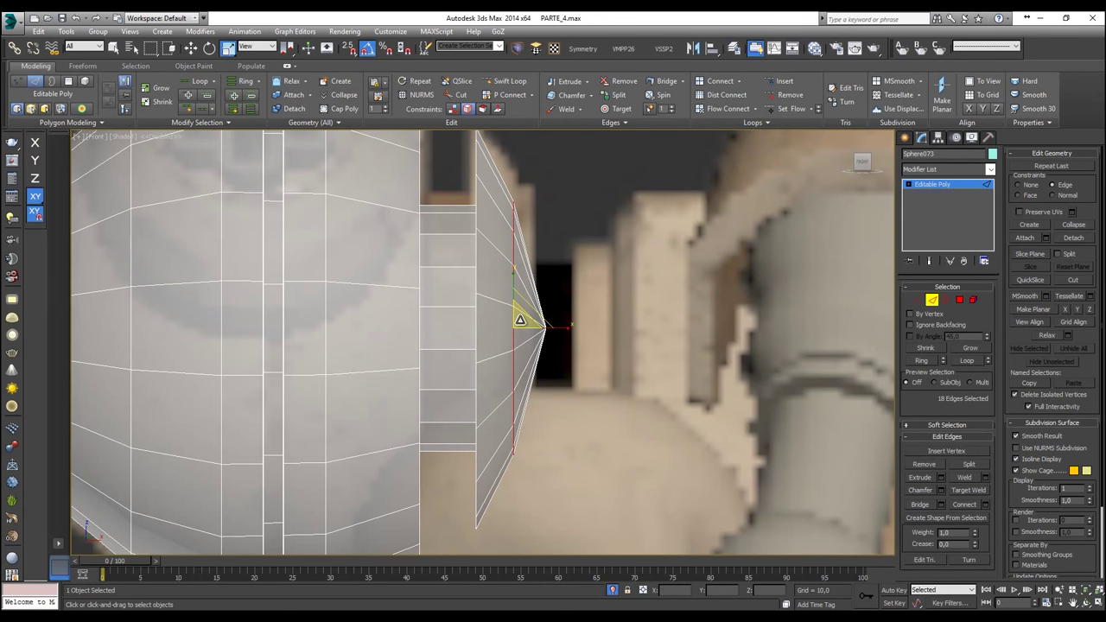
{"action": "left_click_drag", "start_coordinate": [519, 316], "coordinate": [520, 327]}
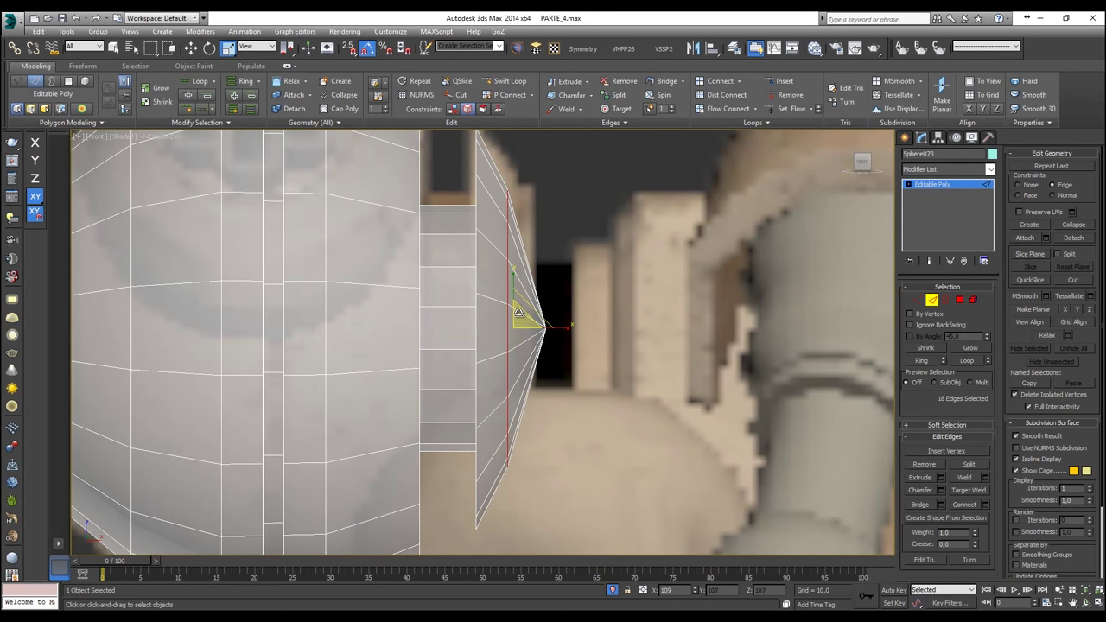
{"action": "left_click", "coordinate": [454, 110]}
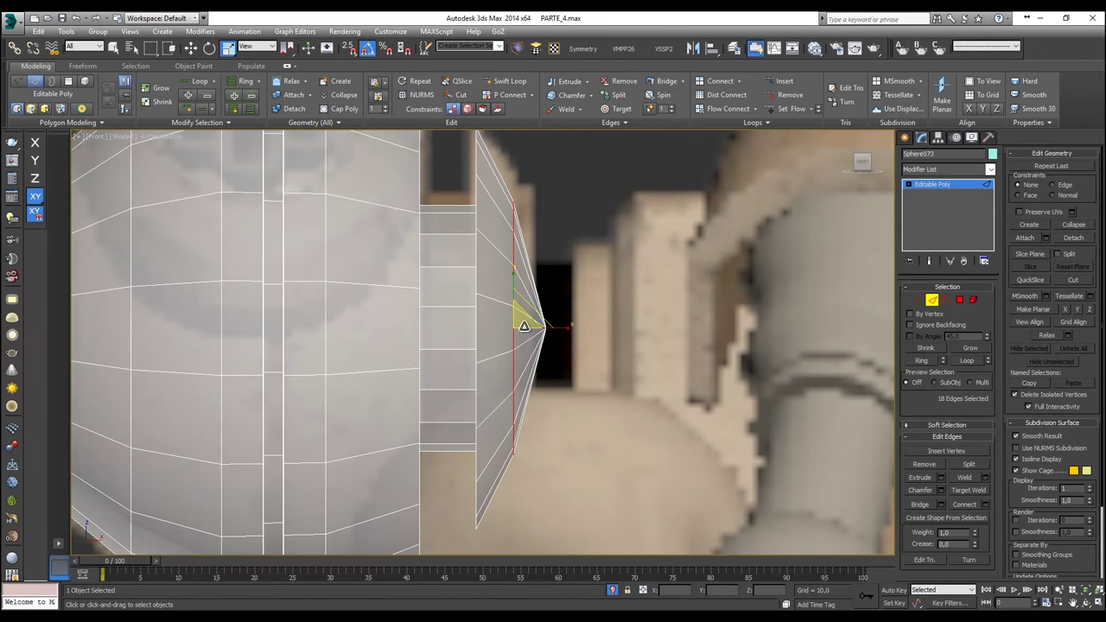
{"action": "left_click_drag", "start_coordinate": [525, 326], "coordinate": [524, 311]}
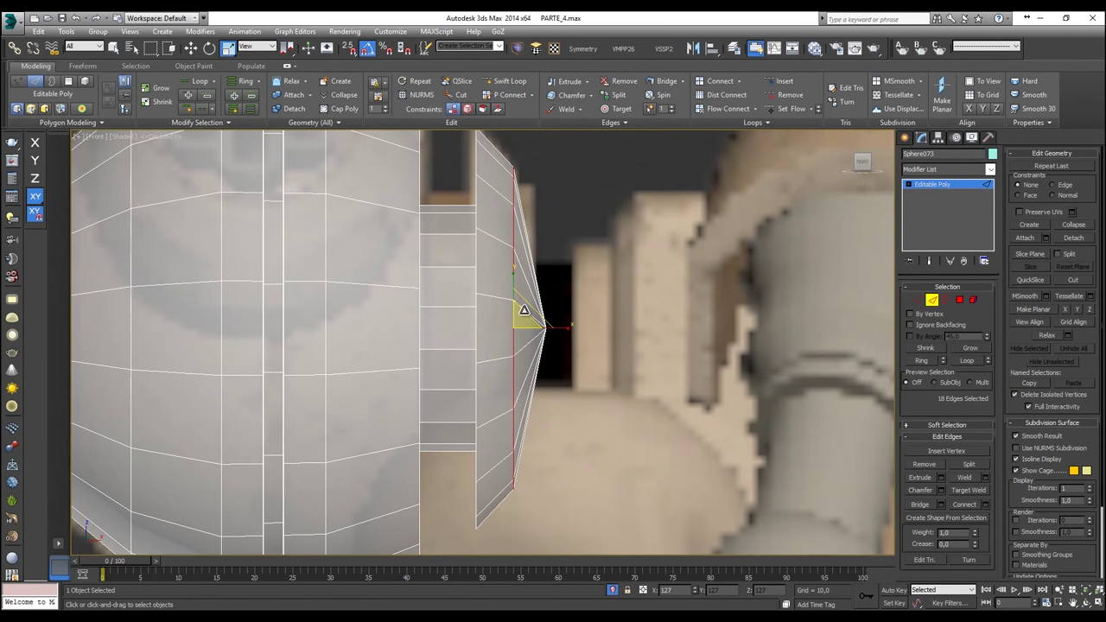
{"action": "scroll", "coordinate": [524, 312], "scroll_direction": "down", "scroll_amount": 2}
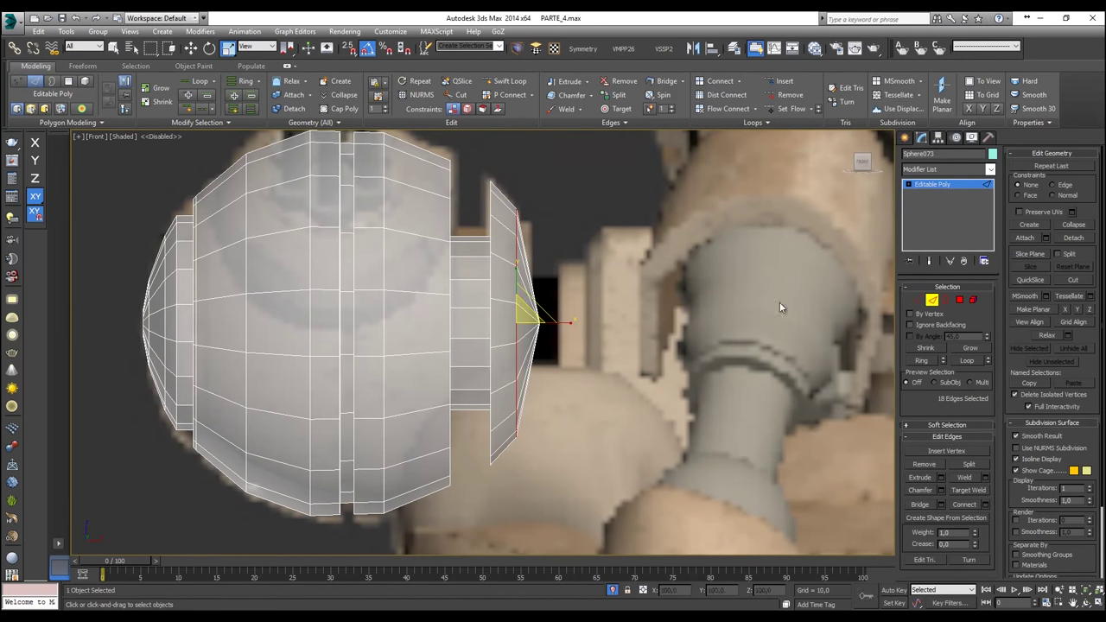
Step: Select the cap's pointed end polygons and delete them
{"action": "left_click", "coordinate": [960, 299]}
{"action": "left_click_drag", "start_coordinate": [623, 234], "coordinate": [525, 373]}
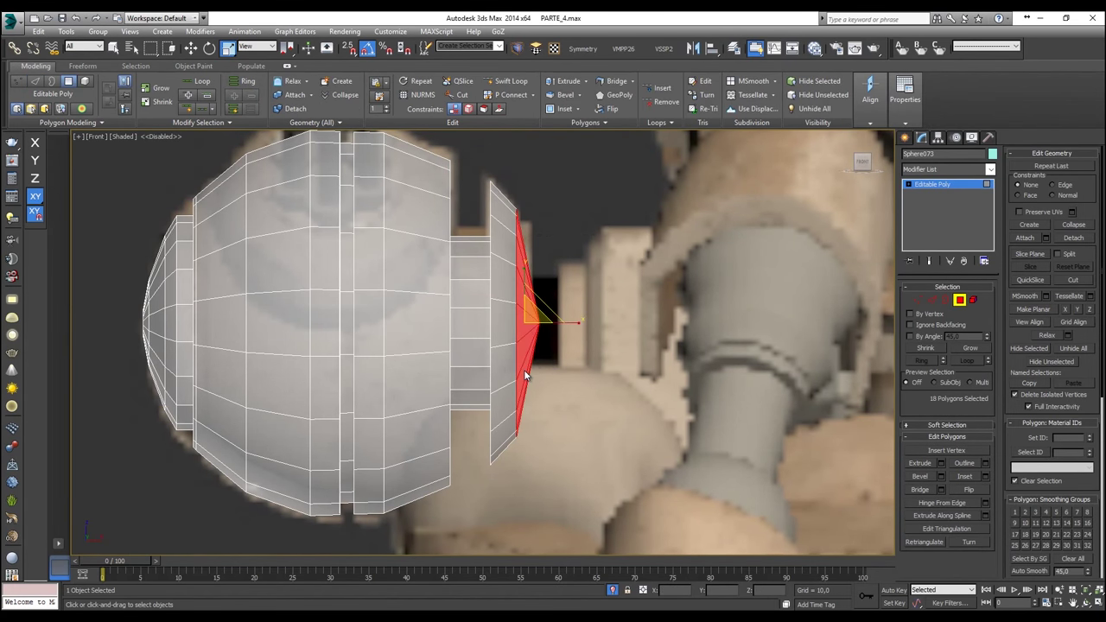
{"action": "key", "text": "Delete"}
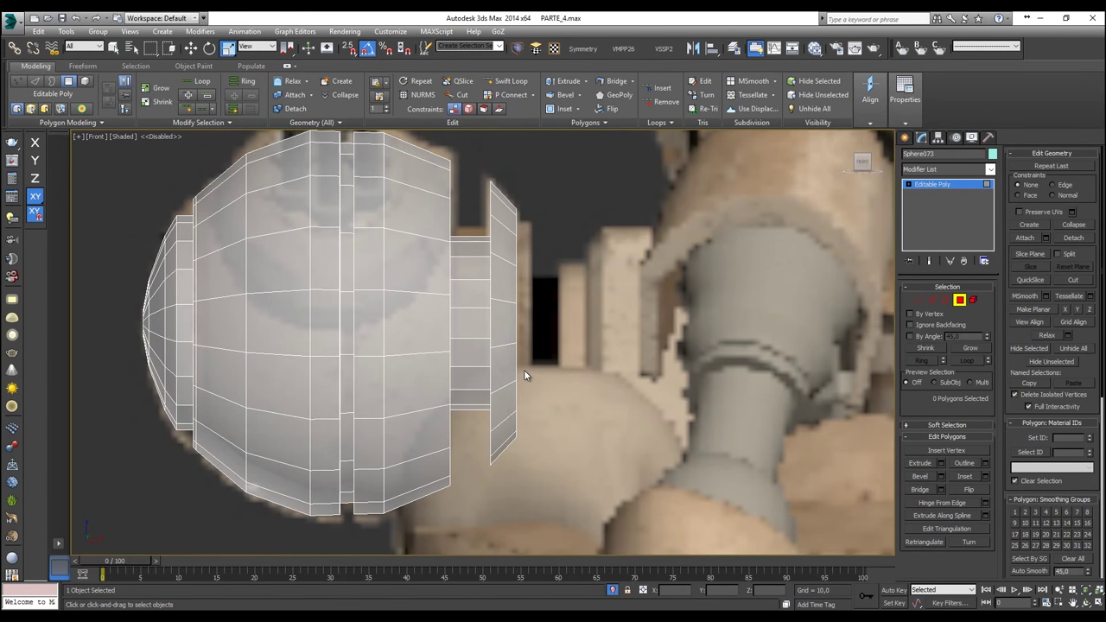
Step: Select the cap's open border in solid display and extend it inward by scaling to form a flat ring
{"action": "key", "text": "p"}
{"action": "key", "text": "z"}
{"action": "middle_click_drag", "start_coordinate": [528, 370], "coordinate": [514, 368], "text": "alt"}
{"action": "key", "text": "alt+x"}
{"action": "scroll", "coordinate": [566, 363], "scroll_direction": "up", "scroll_amount": 3}
{"action": "middle_click_drag", "start_coordinate": [617, 351], "coordinate": [563, 370], "text": "alt"}
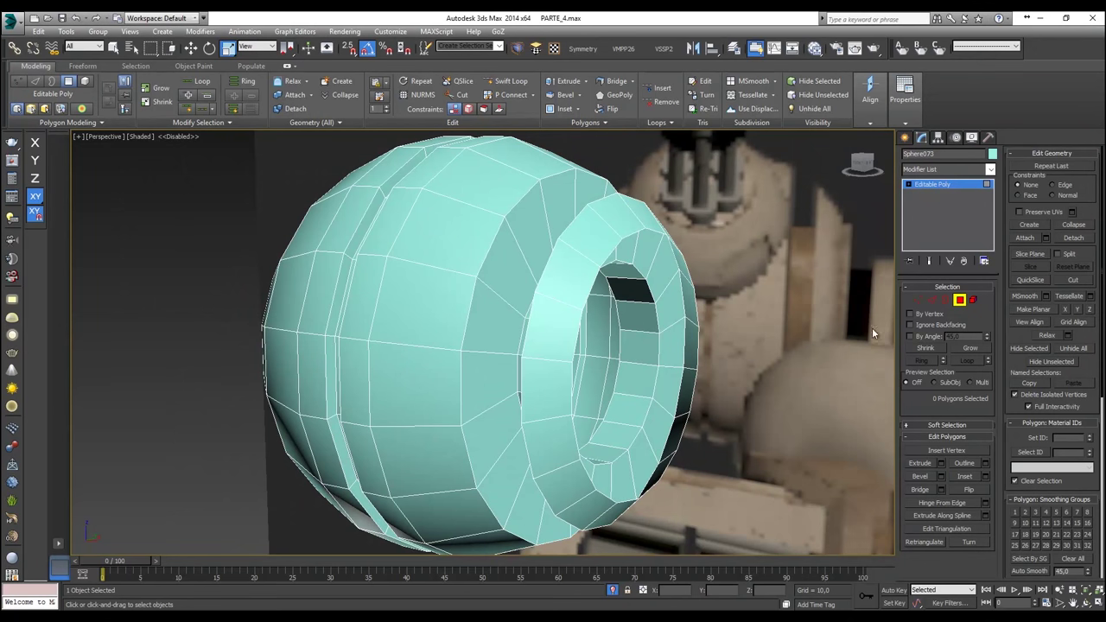
{"action": "left_click", "coordinate": [945, 300]}
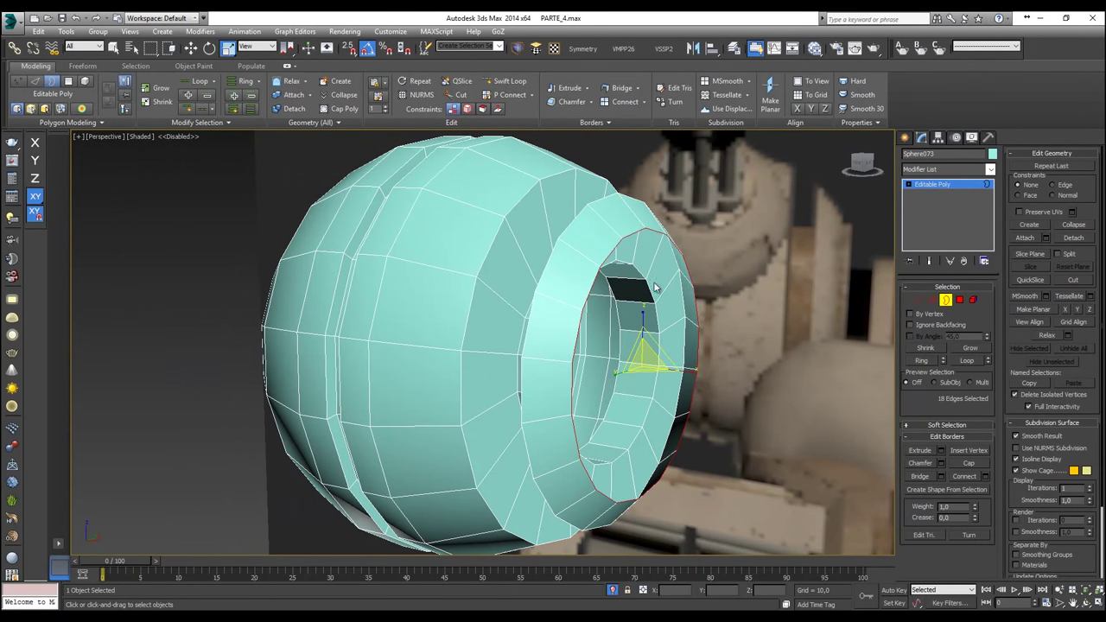
{"action": "key", "text": "w"}
{"action": "key", "text": "r"}
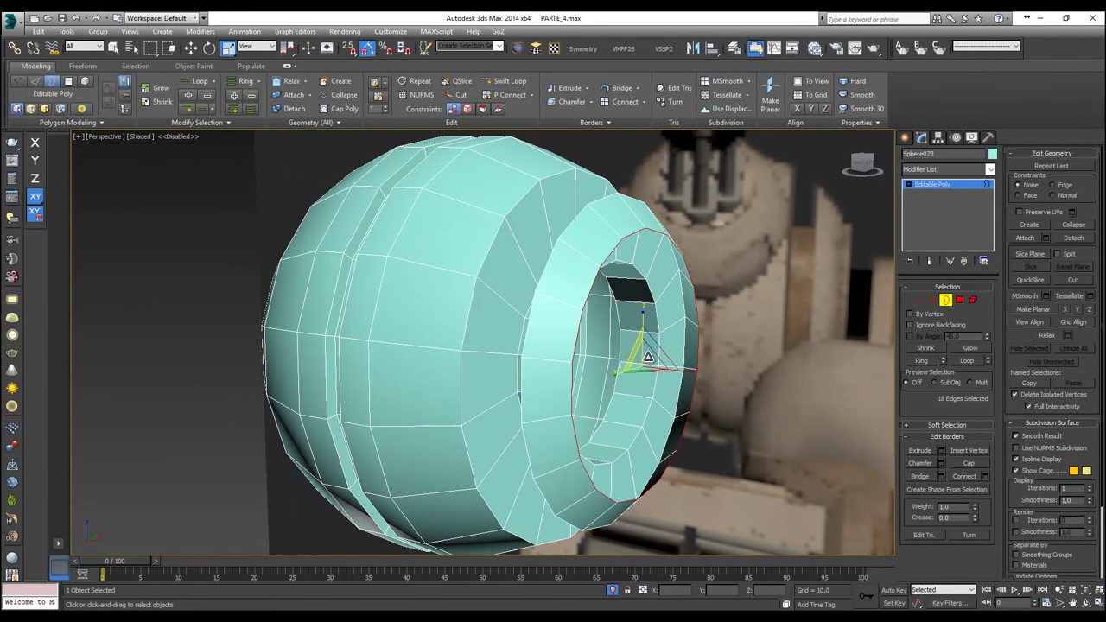
{"action": "left_click_drag", "start_coordinate": [648, 358], "coordinate": [653, 373]}
{"action": "middle_click_drag", "start_coordinate": [655, 373], "coordinate": [671, 370], "text": "alt"}
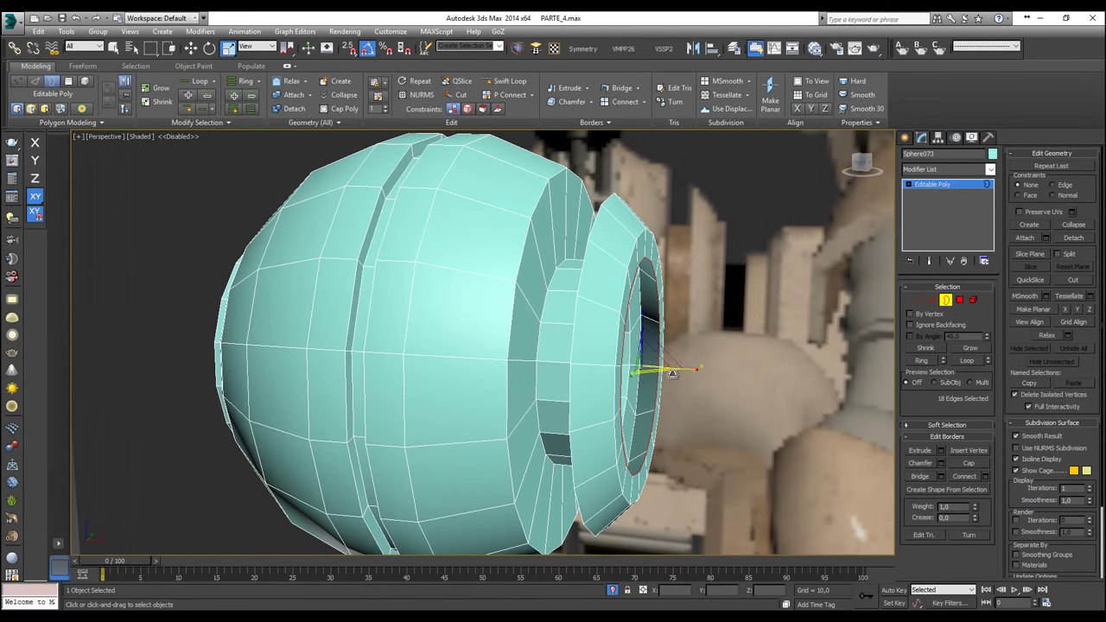
Step: Extend the cap's inner border outward along X to form a short cylindrical step
{"action": "key", "text": "f"}
{"action": "scroll", "coordinate": [542, 323], "scroll_direction": "up", "scroll_amount": 3}
{"action": "key", "text": "w"}
{"action": "left_click_drag", "start_coordinate": [528, 321], "coordinate": [551, 323], "text": "shift"}
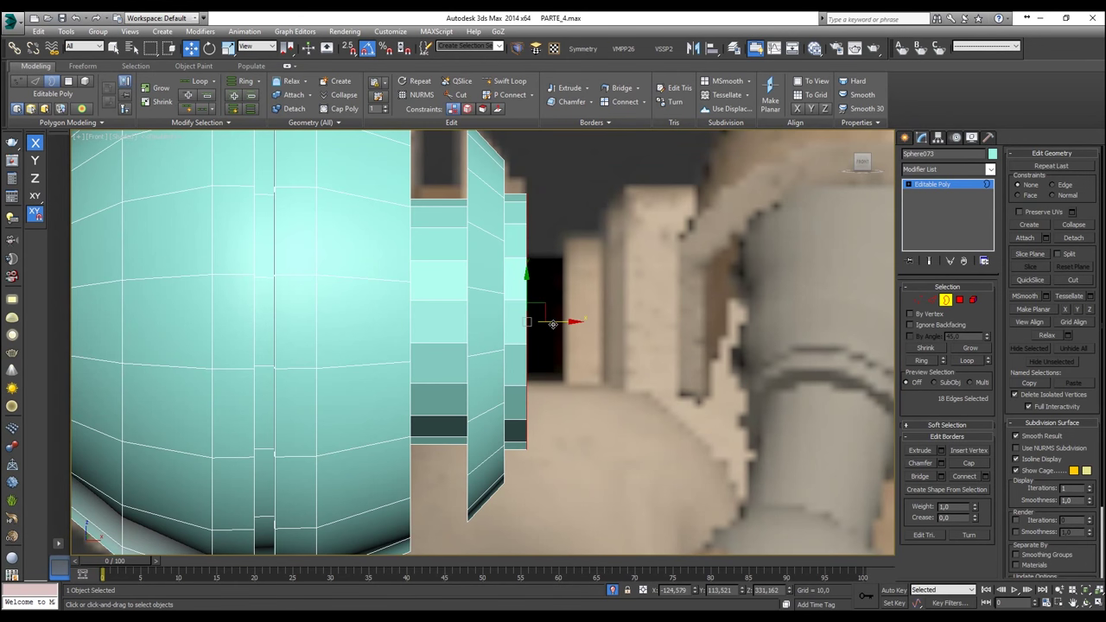
Step: Extend the step's border inward by scaling to form its end face, leaving a small central hole
{"action": "key", "text": "p"}
{"action": "scroll", "coordinate": [553, 324], "scroll_direction": "up", "scroll_amount": 3}
{"action": "scroll", "coordinate": [553, 324], "scroll_direction": "down", "scroll_amount": 3}
{"action": "middle_click_drag", "start_coordinate": [553, 324], "coordinate": [476, 346], "text": "alt"}
{"action": "key", "text": "r"}
{"action": "left_click_drag", "start_coordinate": [522, 335], "coordinate": [577, 565]}
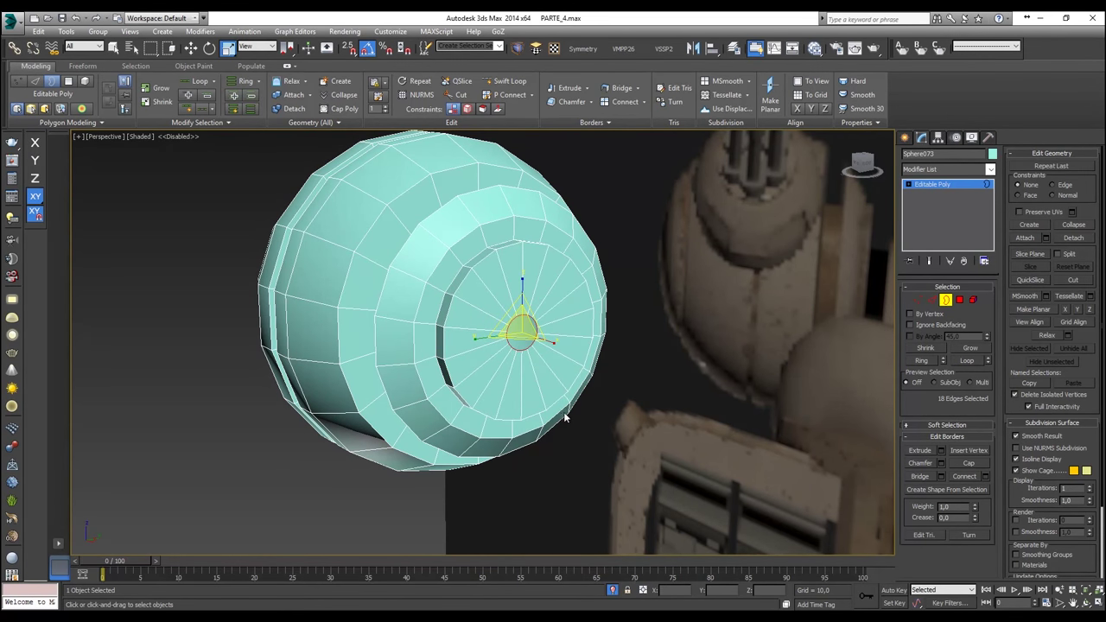
Step: Bridge the first two pairs of opposite edges across the middle of the end face's central hole
{"action": "key", "text": "w"}
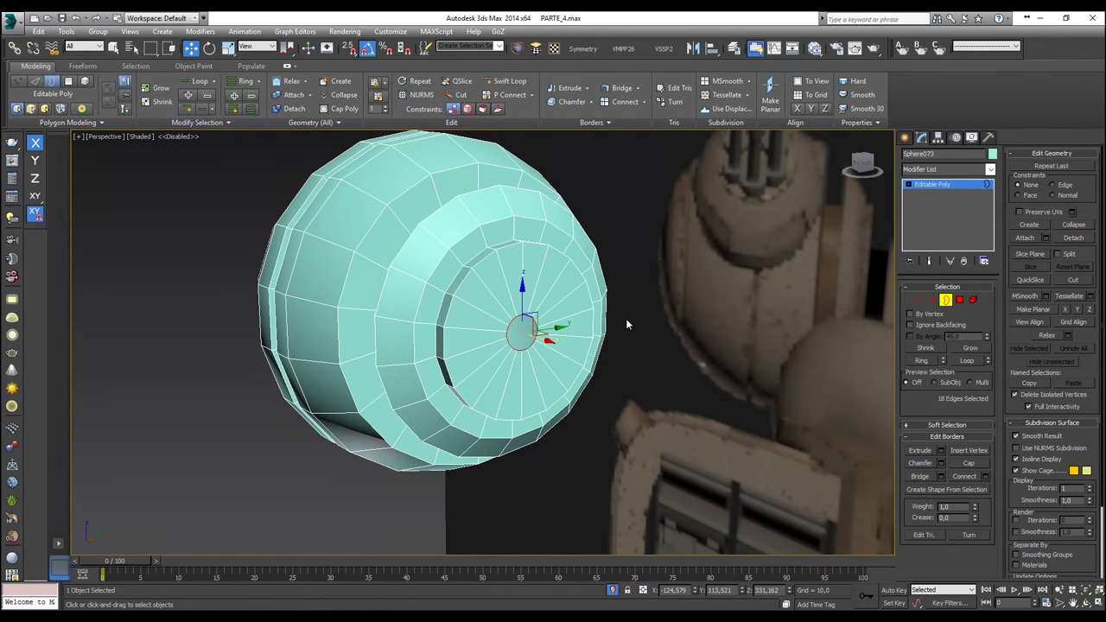
{"action": "scroll", "coordinate": [627, 324], "scroll_direction": "up", "scroll_amount": 6}
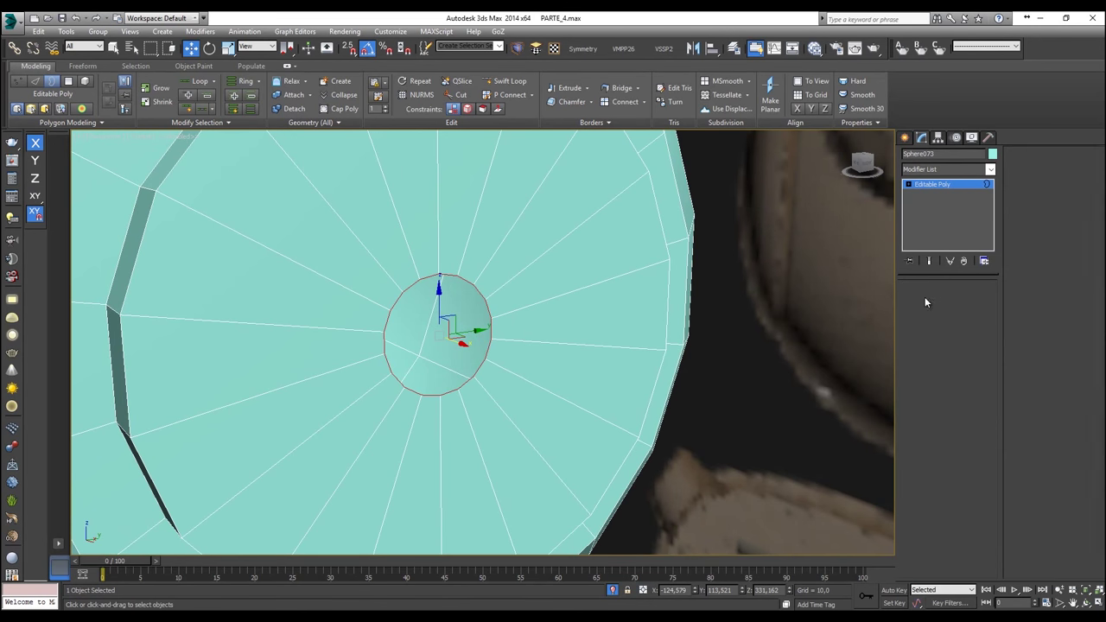
{"action": "key", "text": "2"}
{"action": "left_click", "coordinate": [447, 277]}
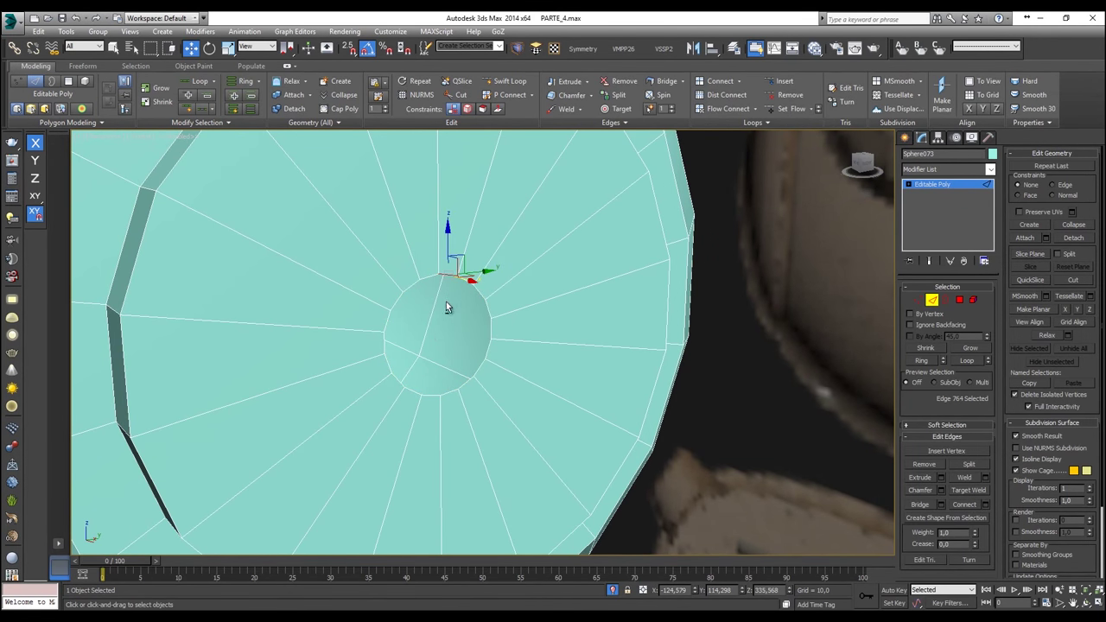
{"action": "middle_click_drag", "start_coordinate": [446, 302], "coordinate": [447, 421], "text": "alt"}
{"action": "left_click", "coordinate": [449, 392], "text": "ctrl"}
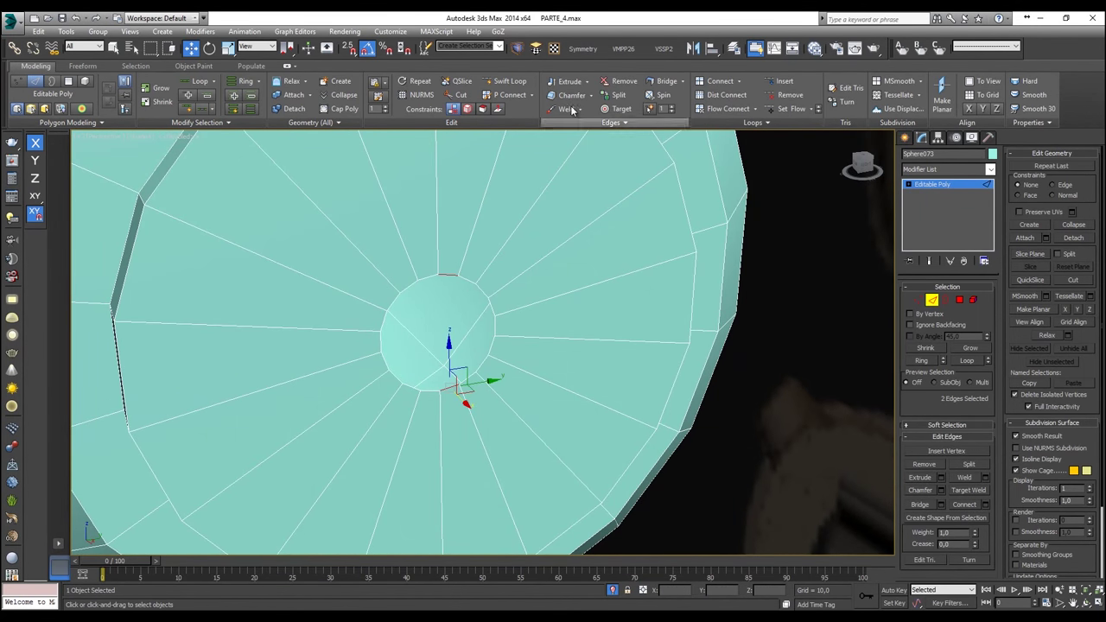
{"action": "key", "text": "ctrl+shift+e"}
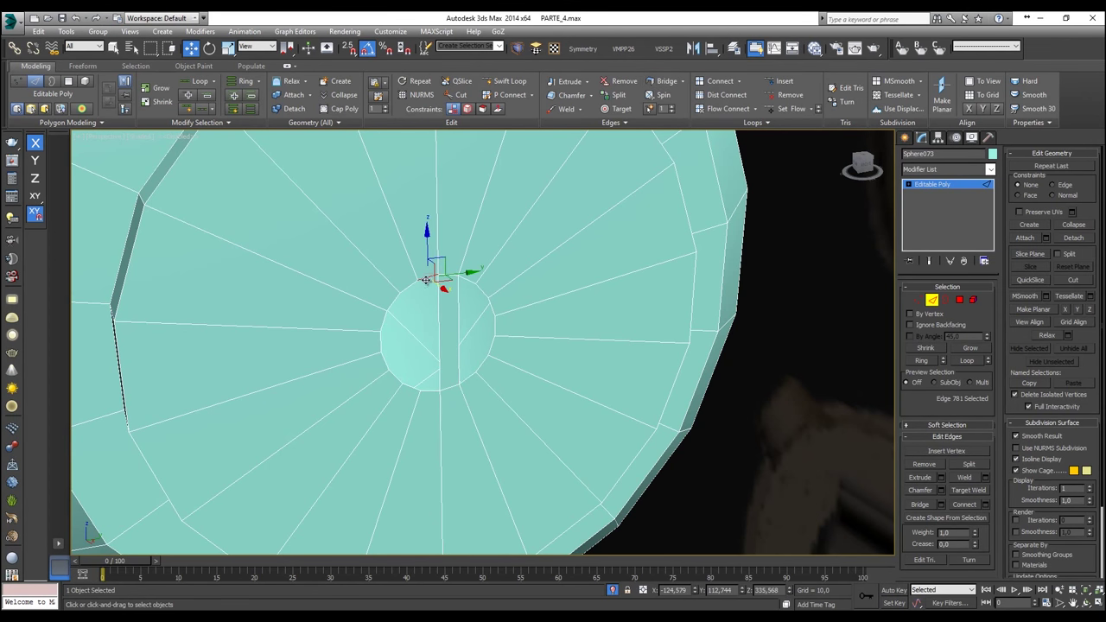
{"action": "left_click", "coordinate": [427, 392], "text": "ctrl"}
{"action": "left_click", "coordinate": [663, 82]}
{"action": "key", "text": "ctrl+shift+e"}
Step: Bridge the remaining opposite edge pairs to close the hole on the side toward negative Y
{"action": "left_click", "coordinate": [411, 287]}
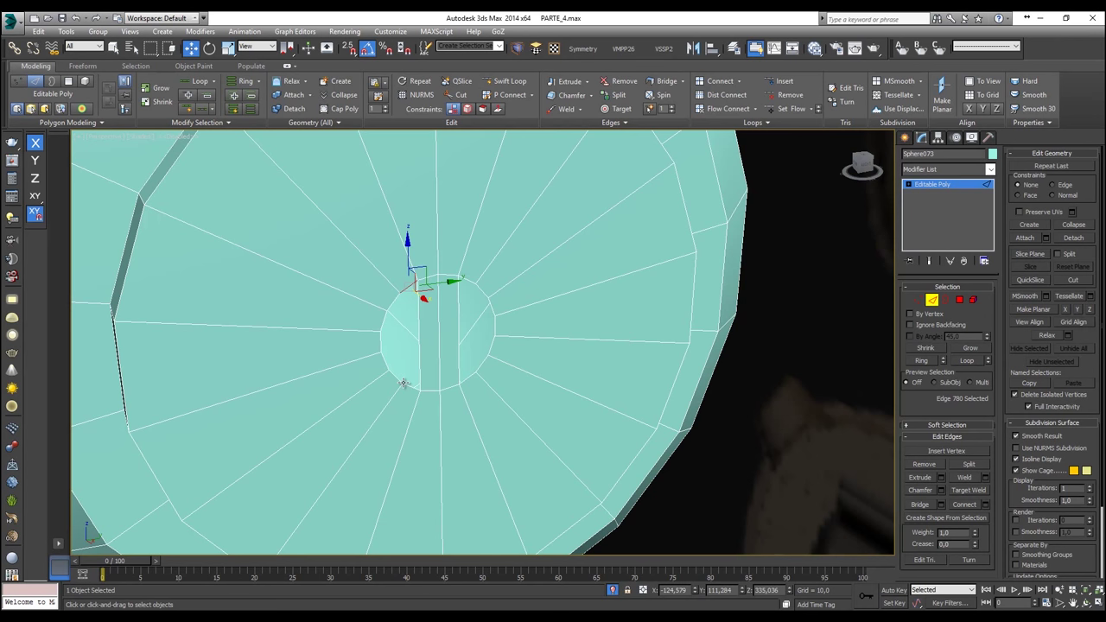
{"action": "left_click", "coordinate": [404, 387], "text": "ctrl"}
{"action": "key", "text": "ctrl+z"}
{"action": "left_click", "coordinate": [411, 389], "text": "ctrl"}
{"action": "left_click", "coordinate": [663, 82]}
{"action": "left_click_drag", "start_coordinate": [394, 301], "coordinate": [394, 310]}
{"action": "key", "text": "ctrl+z"}
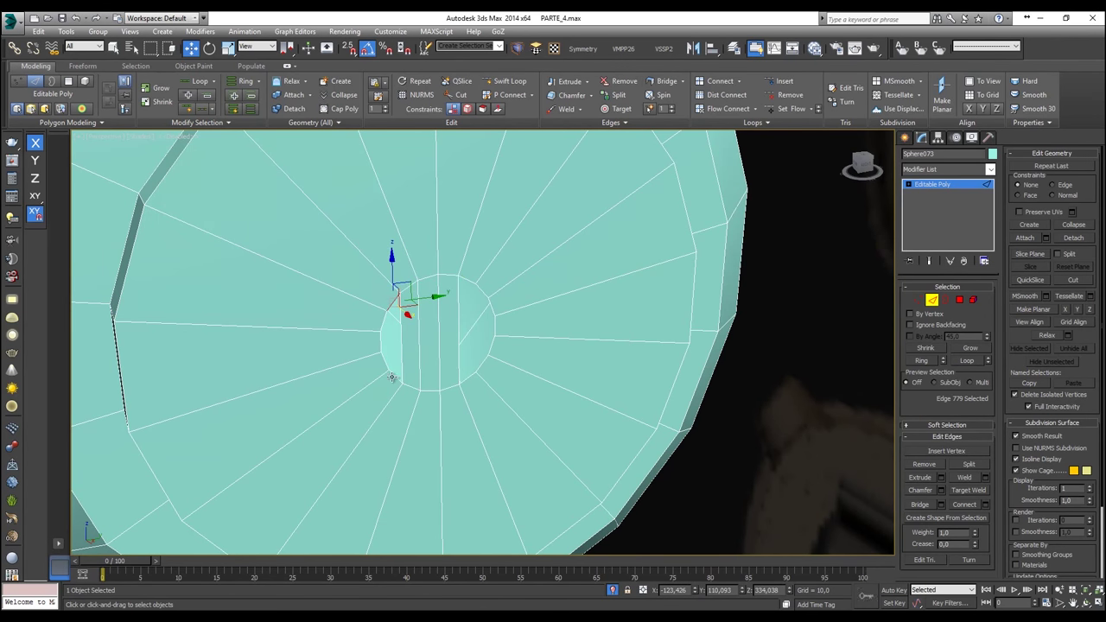
{"action": "left_click", "coordinate": [394, 377], "text": "ctrl"}
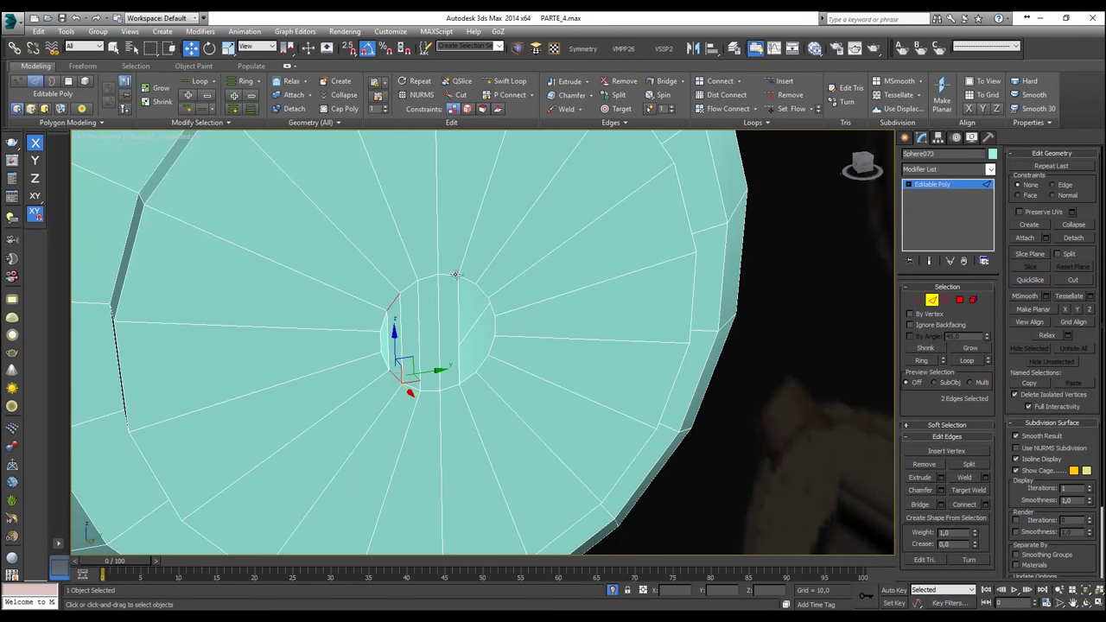
{"action": "left_click", "coordinate": [385, 340]}
{"action": "left_click", "coordinate": [381, 341], "text": "ctrl"}
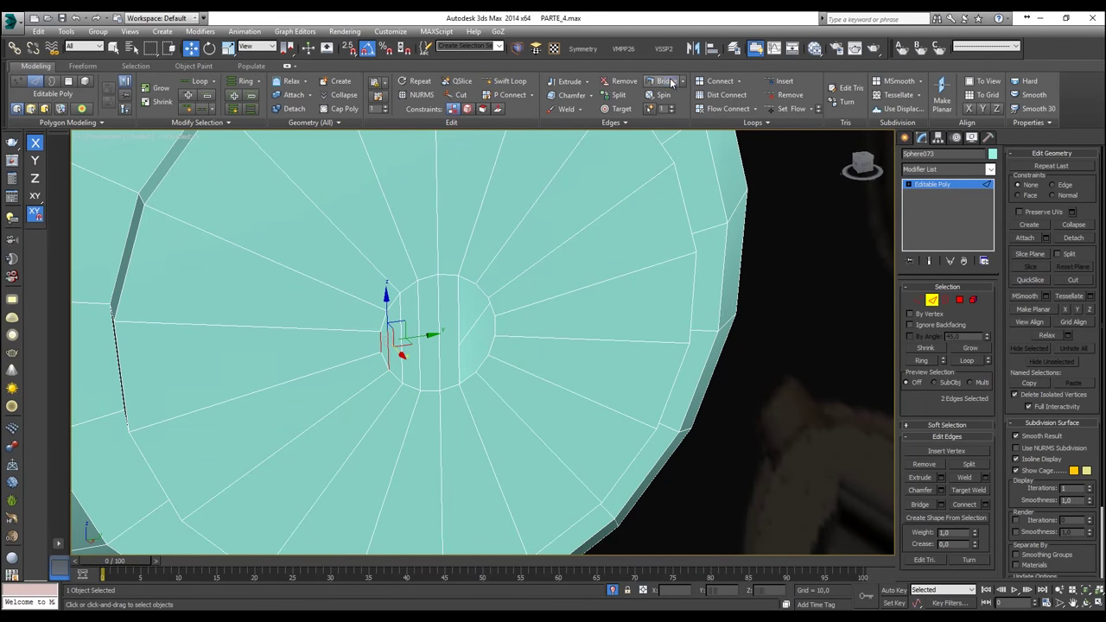
Step: Bridge the last three opposite edge pairs on the positive Y side to fully close the end face's central hole
{"action": "left_click", "coordinate": [465, 280]}
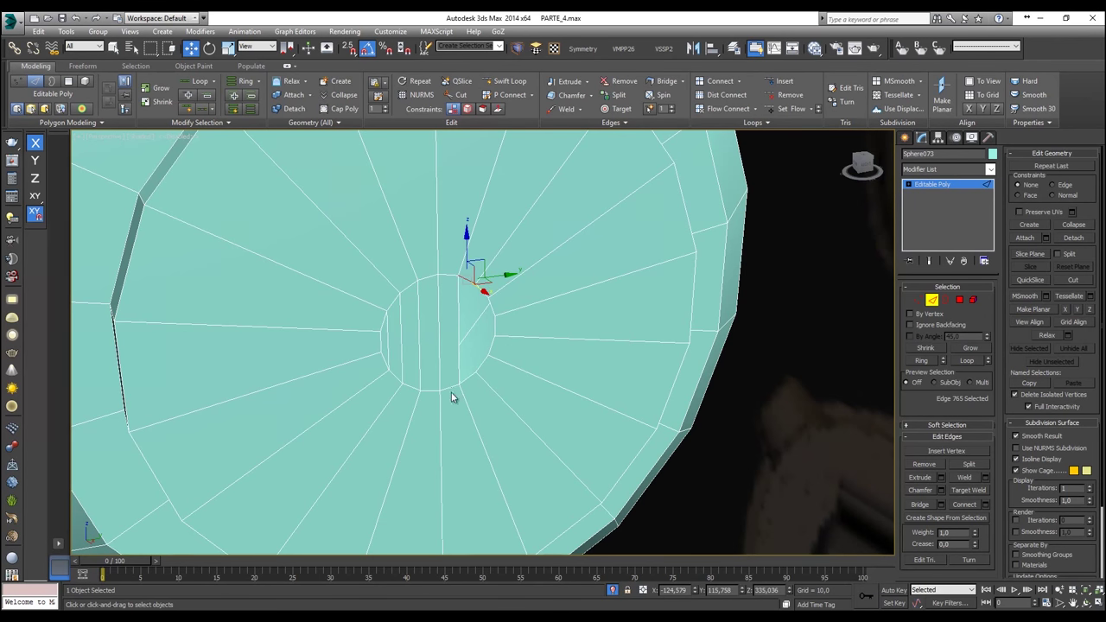
{"action": "left_click", "coordinate": [466, 381], "text": "ctrl"}
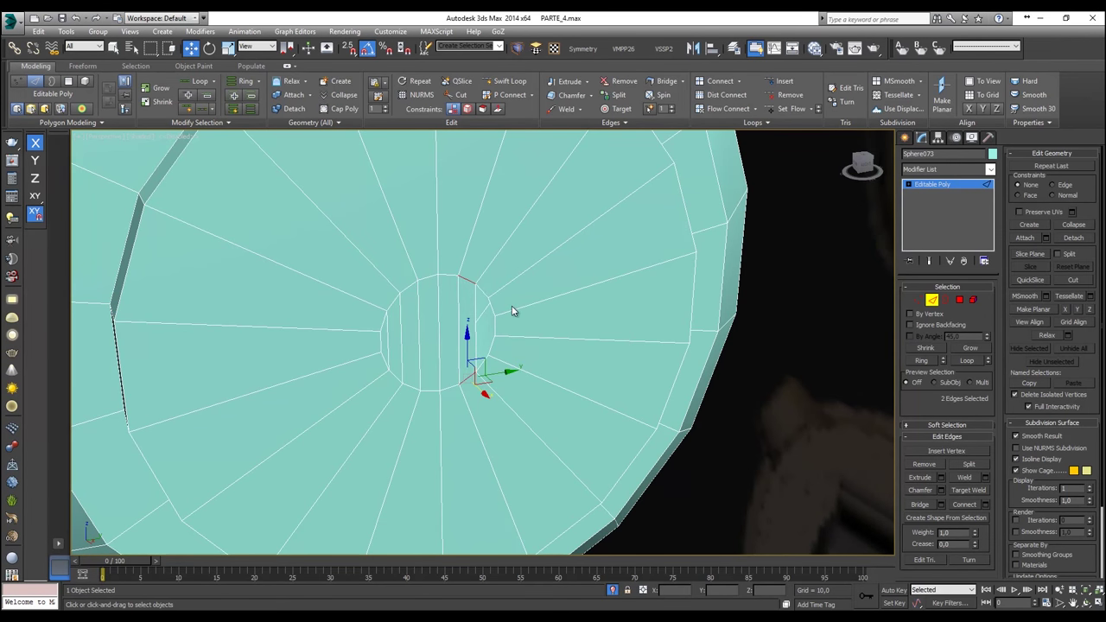
{"action": "left_click", "coordinate": [484, 297]}
{"action": "left_click", "coordinate": [482, 364], "text": "ctrl"}
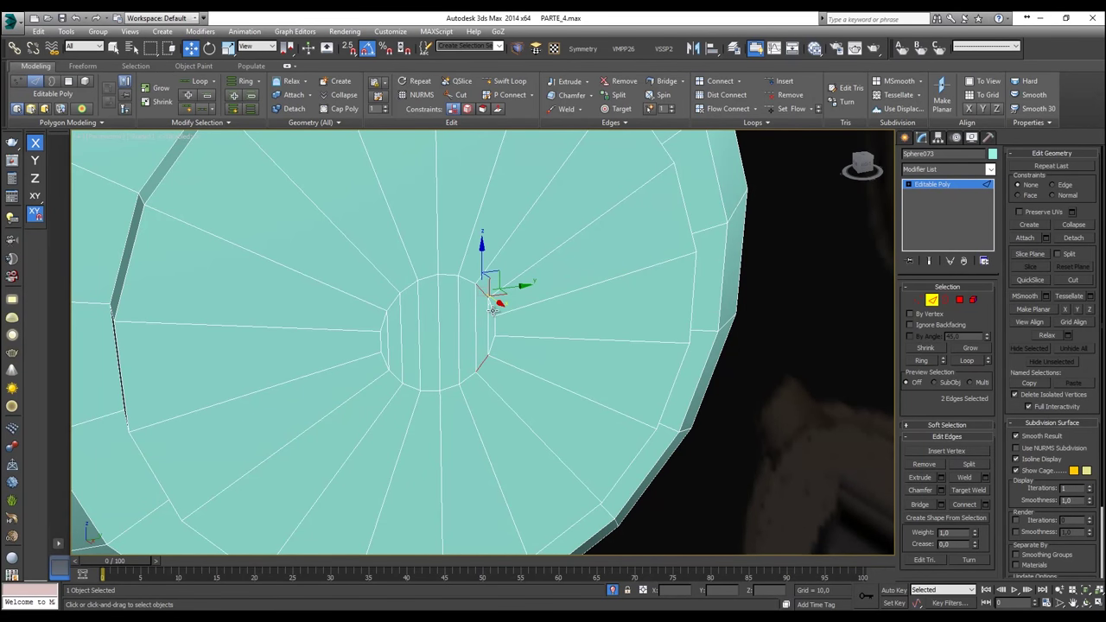
{"action": "left_click", "coordinate": [494, 324]}
{"action": "left_click", "coordinate": [488, 326], "text": "ctrl"}
{"action": "left_click", "coordinate": [670, 83]}
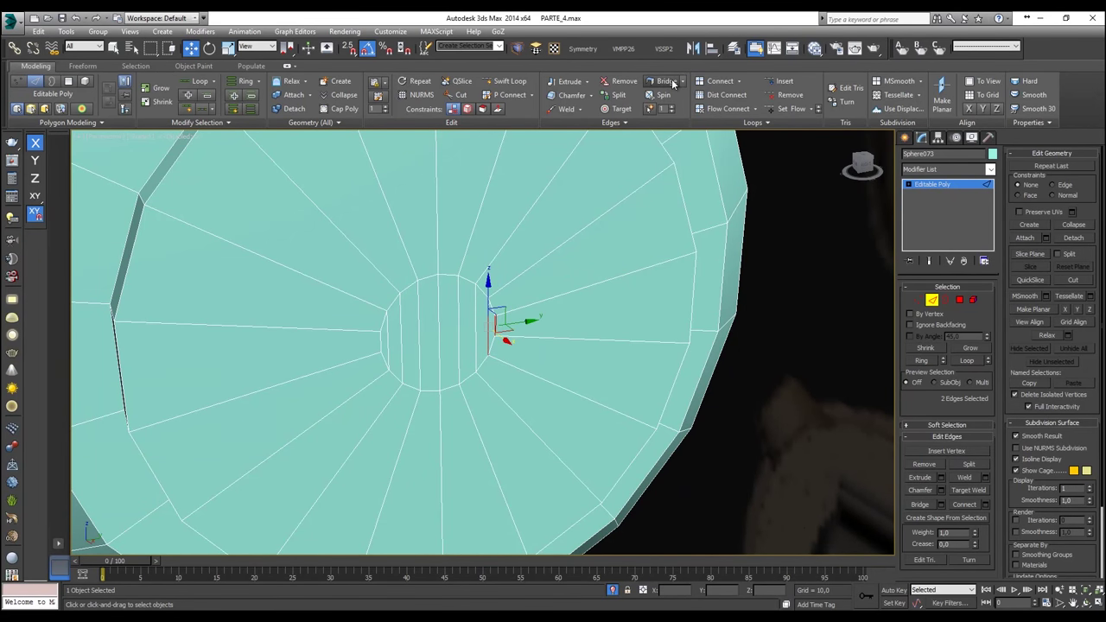
{"action": "scroll", "coordinate": [532, 279], "scroll_direction": "down", "scroll_amount": 5}
{"action": "left_click", "coordinate": [226, 411]}
{"action": "middle_click_drag", "start_coordinate": [226, 411], "coordinate": [357, 394], "text": "alt"}
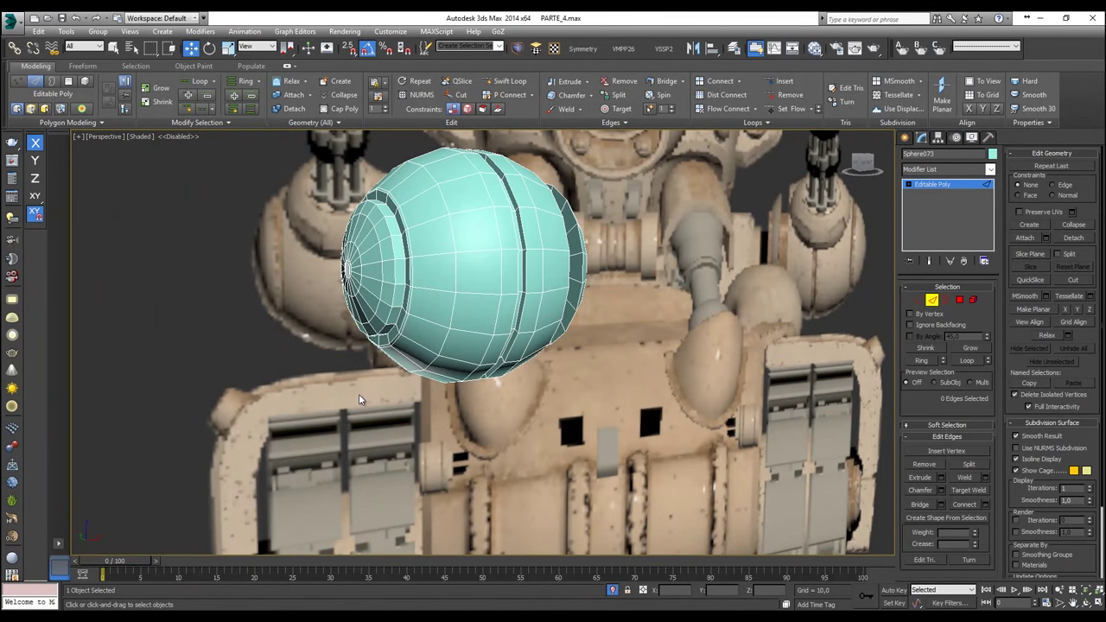
Step: Create a sphere in the left view over the rounded base of the gatling barrels, beside the finished ball mount
{"action": "key", "text": "l"}
{"action": "key", "text": "alt+x"}
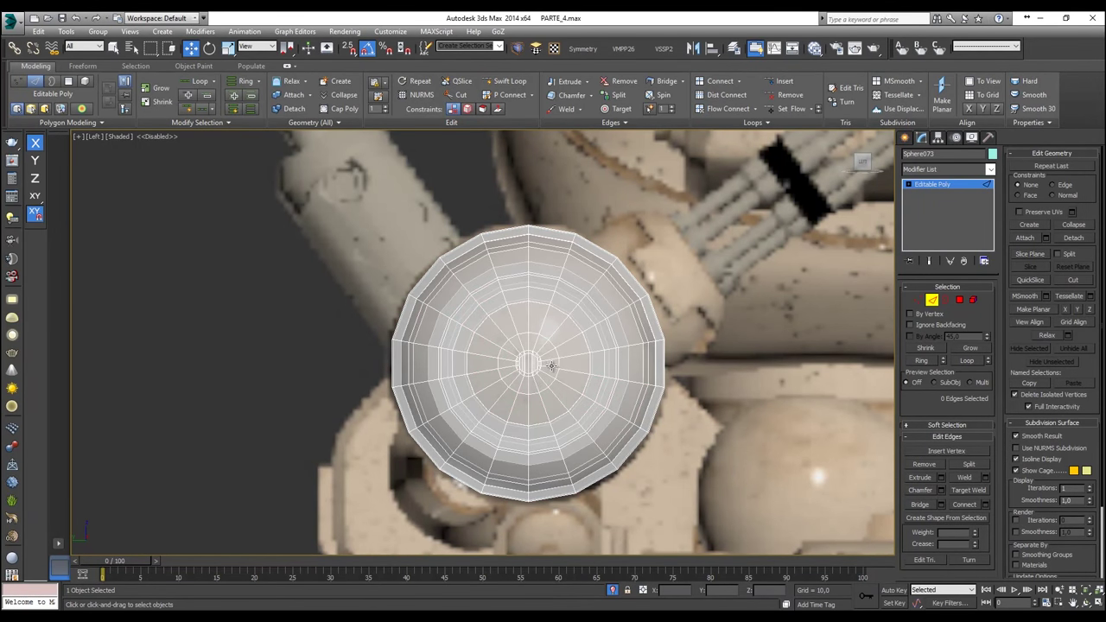
{"action": "key", "text": "alt+x"}
{"action": "scroll", "coordinate": [552, 369], "scroll_direction": "down", "scroll_amount": 4}
{"action": "scroll", "coordinate": [577, 330], "scroll_direction": "up", "scroll_amount": 2}
{"action": "scroll", "coordinate": [577, 330], "scroll_direction": "up", "scroll_amount": 2}
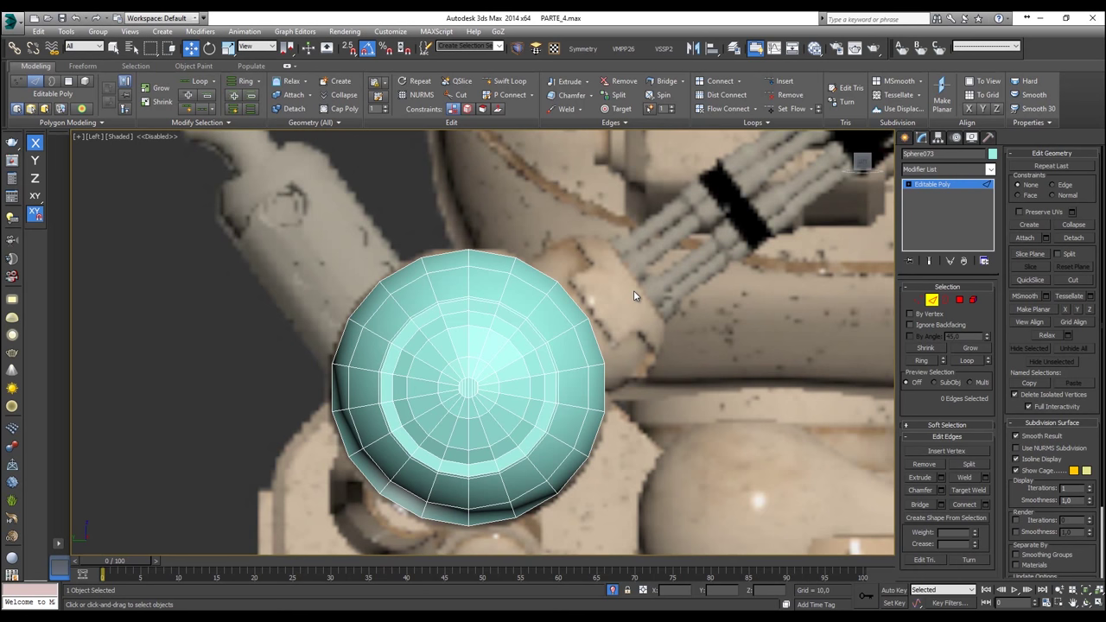
{"action": "scroll", "coordinate": [633, 290], "scroll_direction": "down", "scroll_amount": 3}
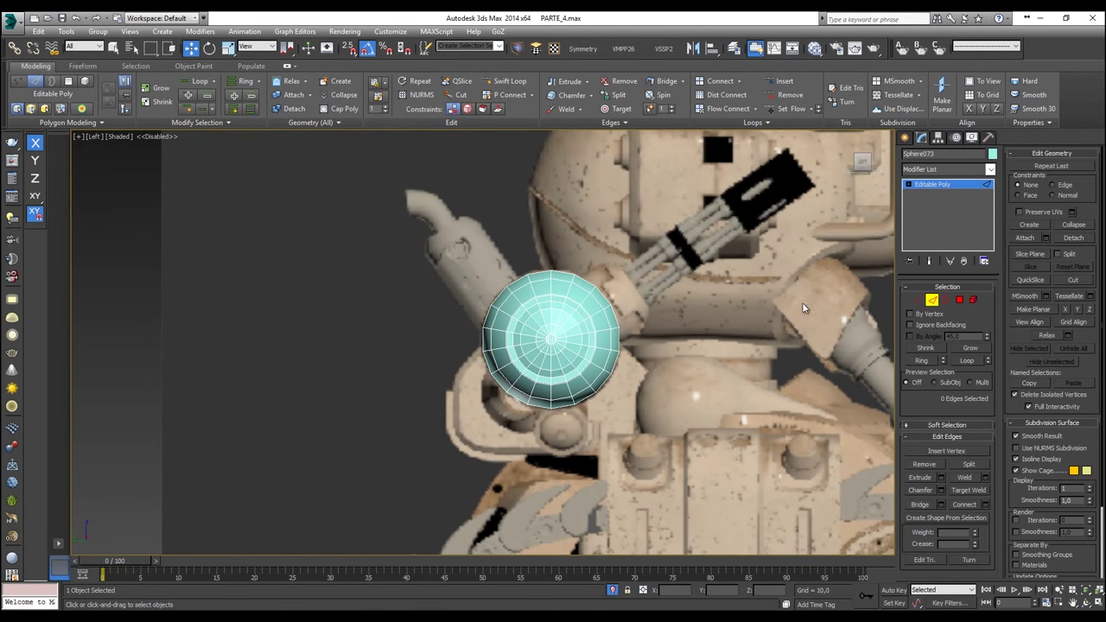
{"action": "left_click", "coordinate": [932, 300]}
{"action": "left_click", "coordinate": [905, 138]}
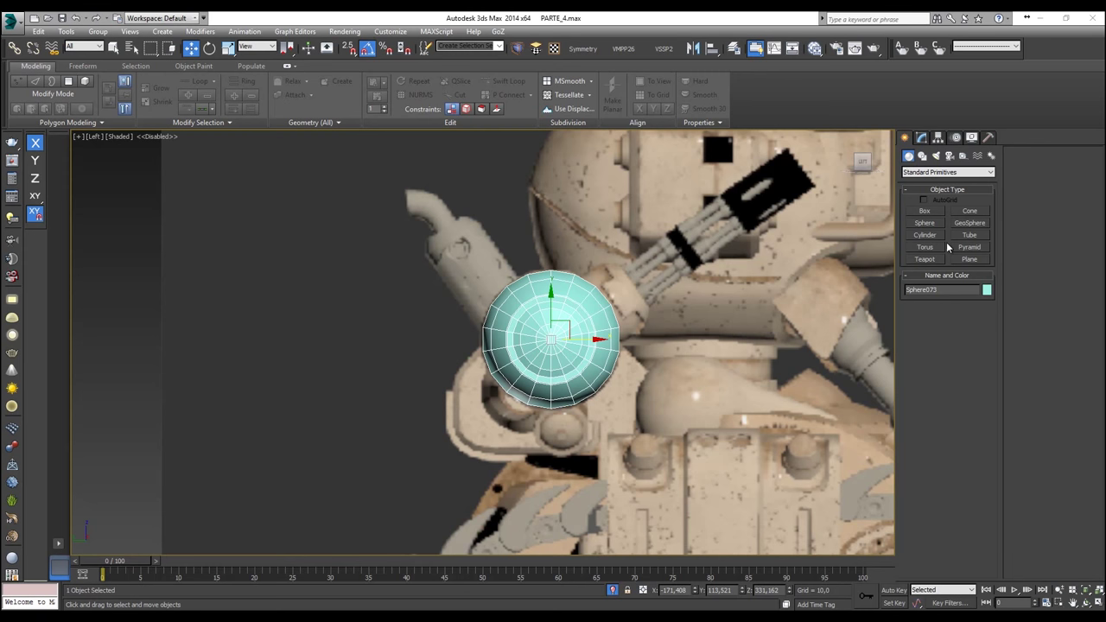
{"action": "left_click", "coordinate": [923, 224]}
{"action": "scroll", "coordinate": [605, 321], "scroll_direction": "up", "scroll_amount": 6}
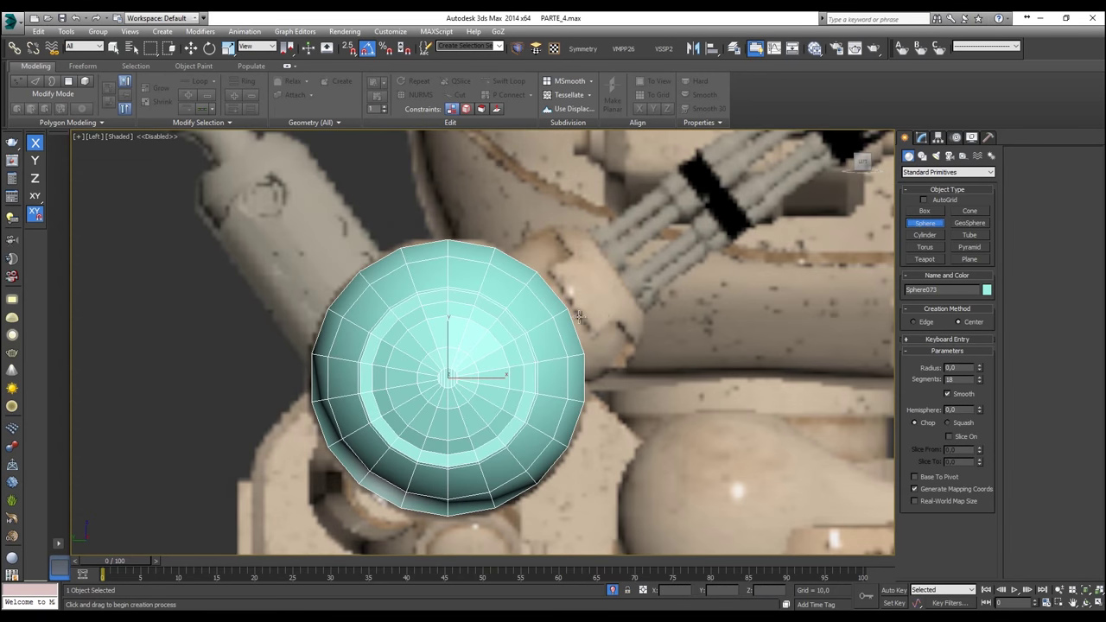
{"action": "left_click_drag", "start_coordinate": [543, 310], "coordinate": [615, 398]}
Step: Nudge the sphere onto the side reference, and shift it about -173.9 along X to line up with the gun in the front view
{"action": "key", "text": "w"}
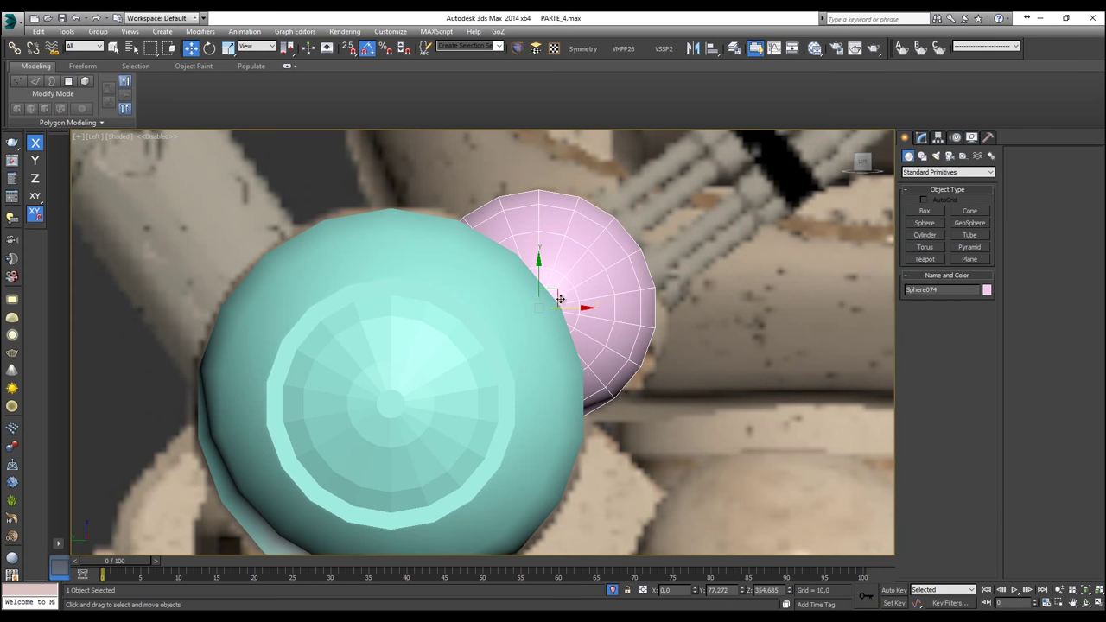
{"action": "mouse_move", "coordinate": [561, 292]}
{"action": "left_mouse_down"}
{"action": "mouse_move", "coordinate": [569, 306]}
{"action": "mouse_move", "coordinate": [575, 295]}
{"action": "left_mouse_up"}
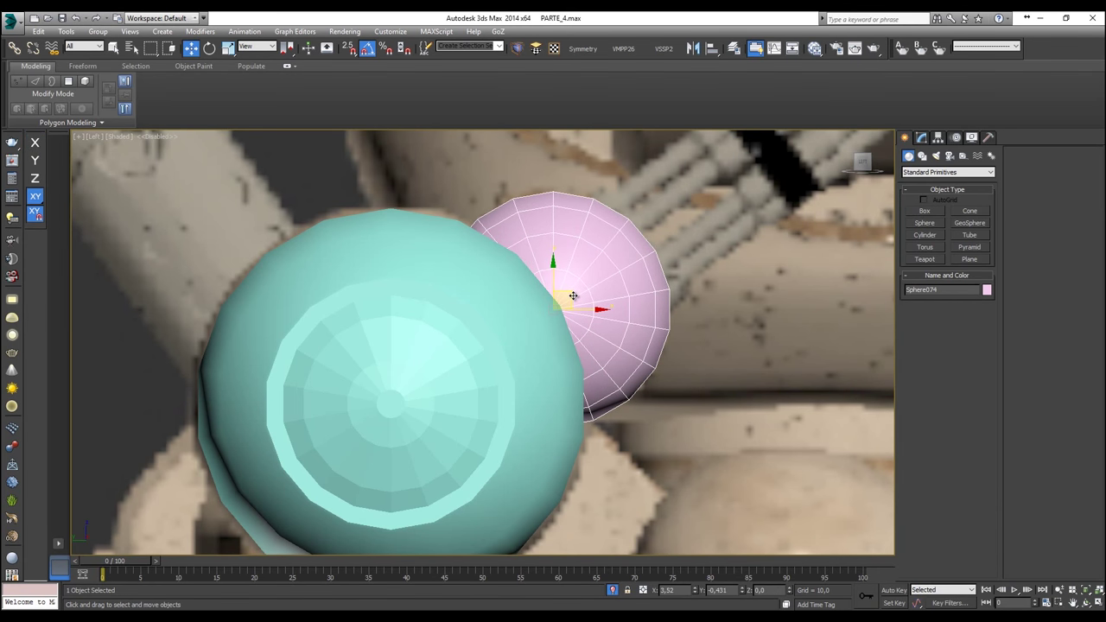
{"action": "scroll", "coordinate": [574, 295], "scroll_direction": "down", "scroll_amount": 3}
{"action": "key", "text": "f"}
{"action": "scroll", "coordinate": [550, 305], "scroll_direction": "down", "scroll_amount": 8}
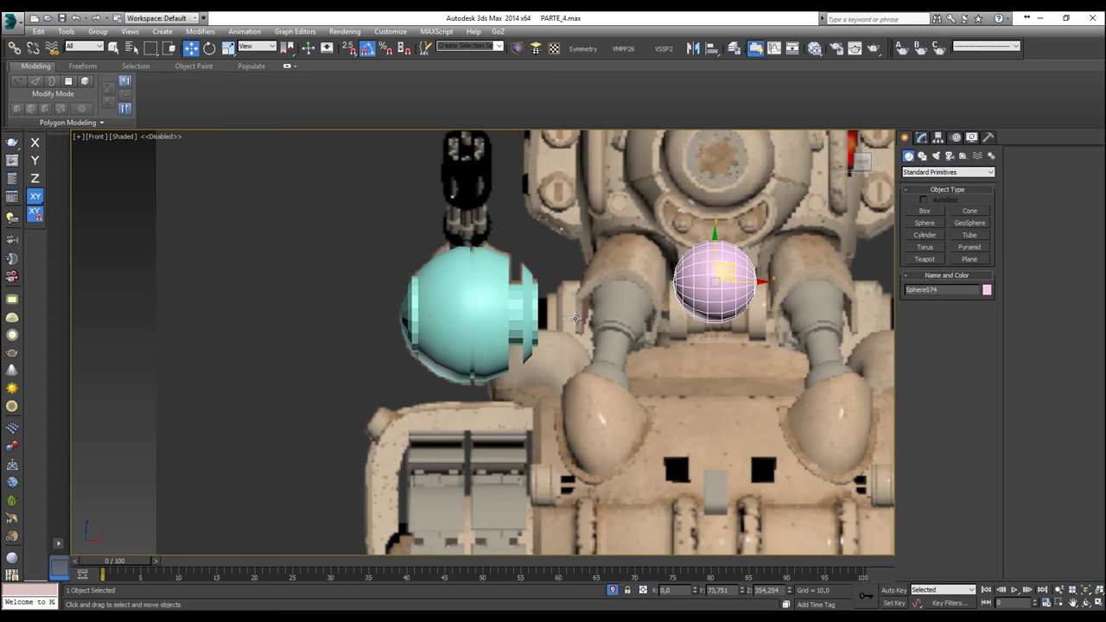
{"action": "middle_click_drag", "start_coordinate": [575, 319], "coordinate": [458, 318]}
{"action": "left_click_drag", "start_coordinate": [637, 280], "coordinate": [389, 283]}
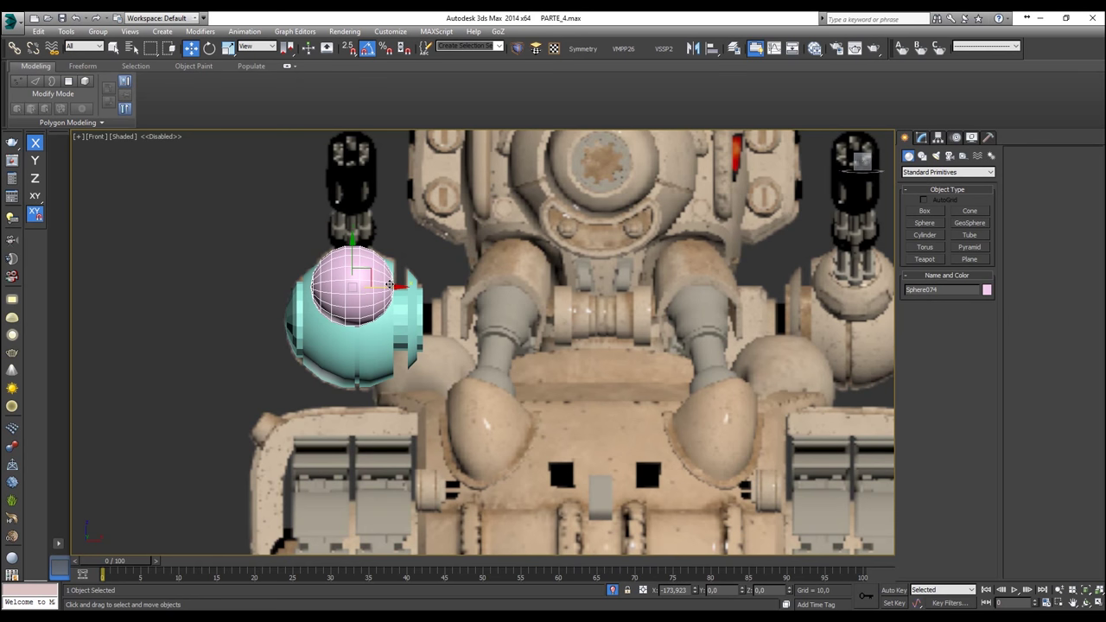
Step: Rotate the sphere in the left view to an X rotation of 60° so its pole points along the gatling barrels
{"action": "key", "text": "l"}
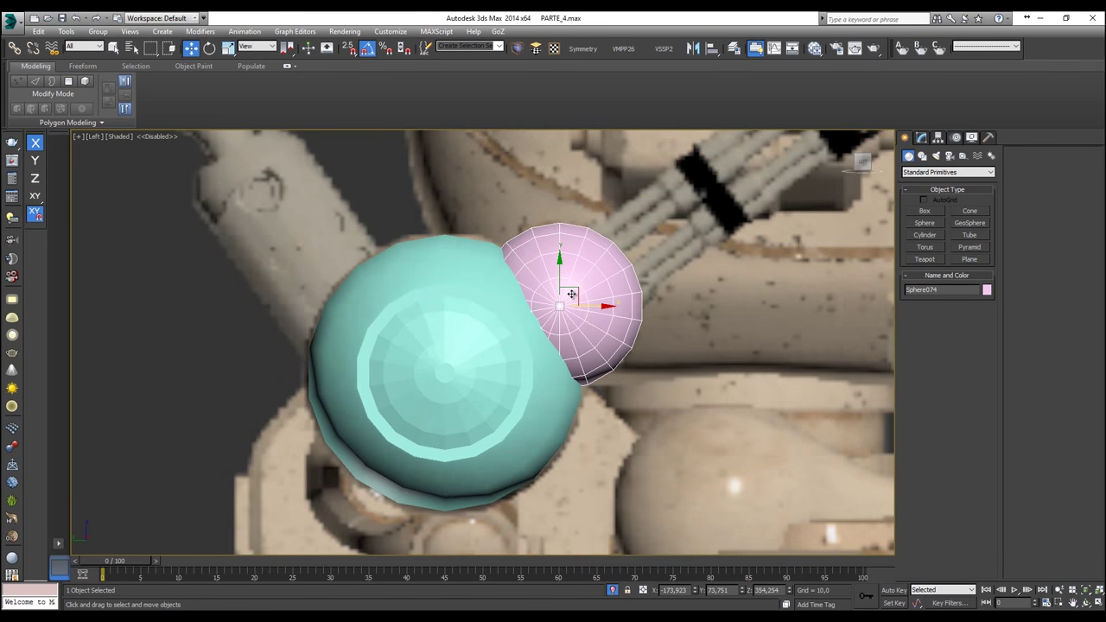
{"action": "scroll", "coordinate": [571, 294], "scroll_direction": "up", "scroll_amount": 2}
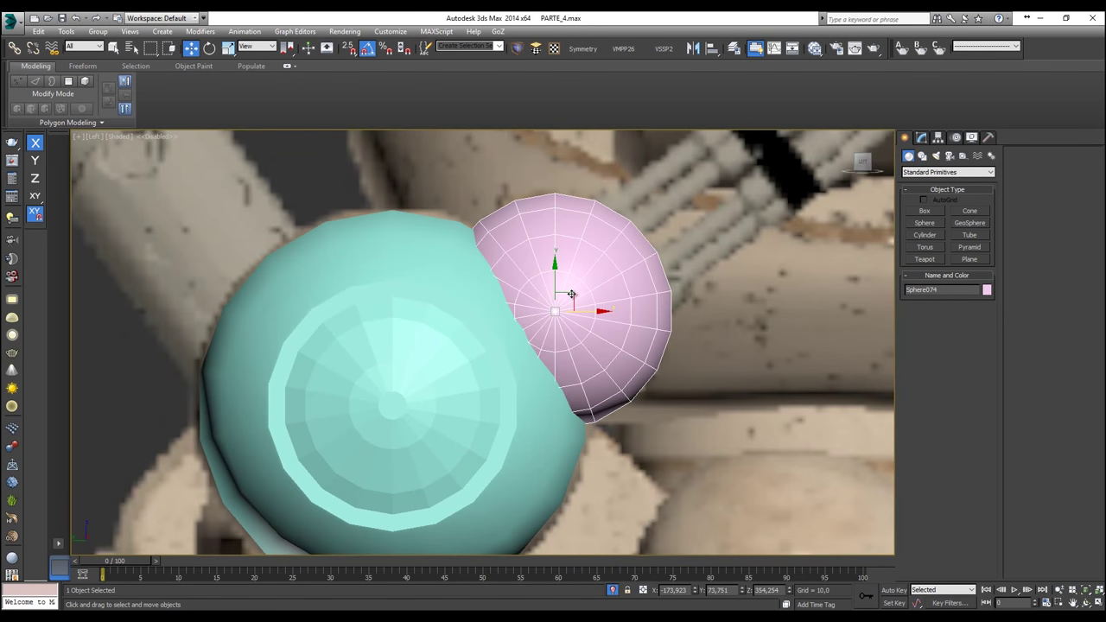
{"action": "scroll", "coordinate": [606, 311], "scroll_direction": "down", "scroll_amount": 2}
{"action": "middle_click_drag", "start_coordinate": [577, 307], "coordinate": [531, 315]}
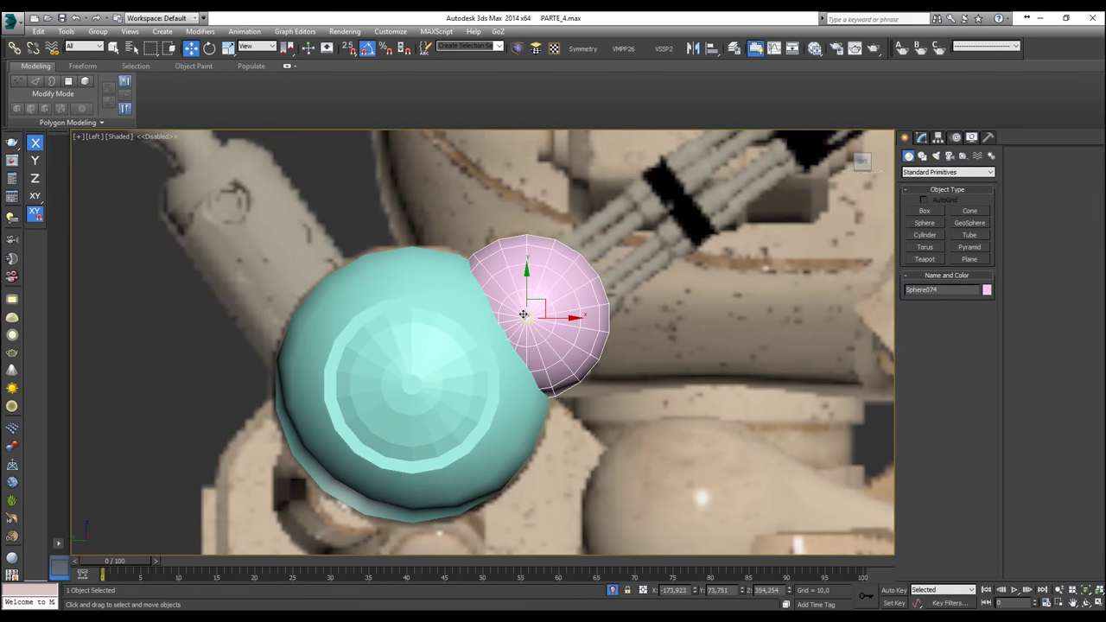
{"action": "scroll", "coordinate": [529, 316], "scroll_direction": "up", "scroll_amount": 4}
{"action": "scroll", "coordinate": [534, 315], "scroll_direction": "down", "scroll_amount": 3}
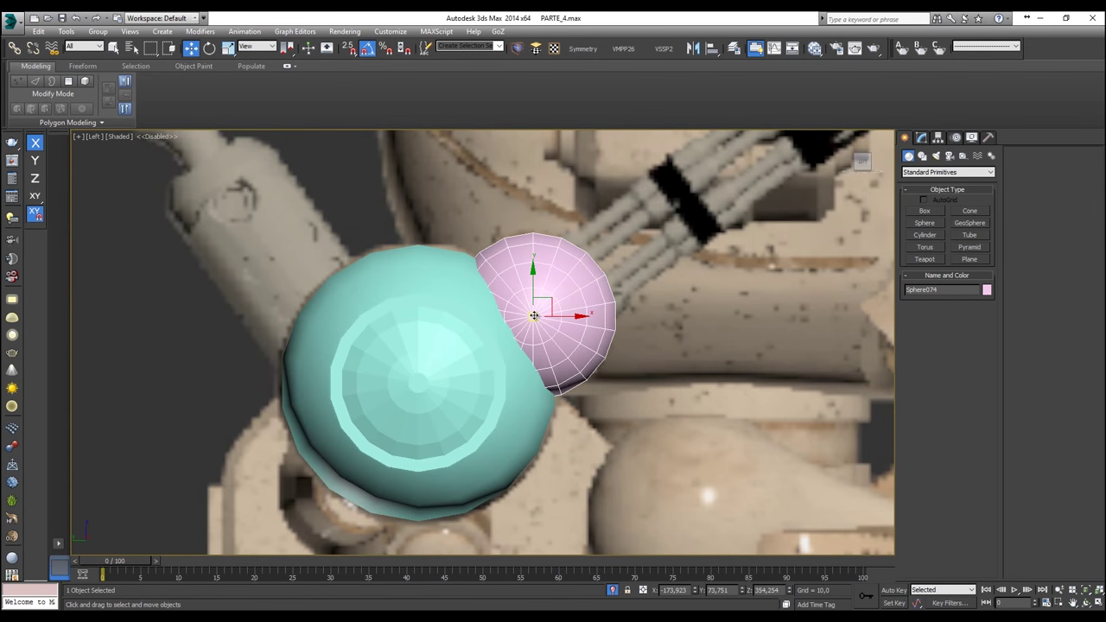
{"action": "key", "text": "e"}
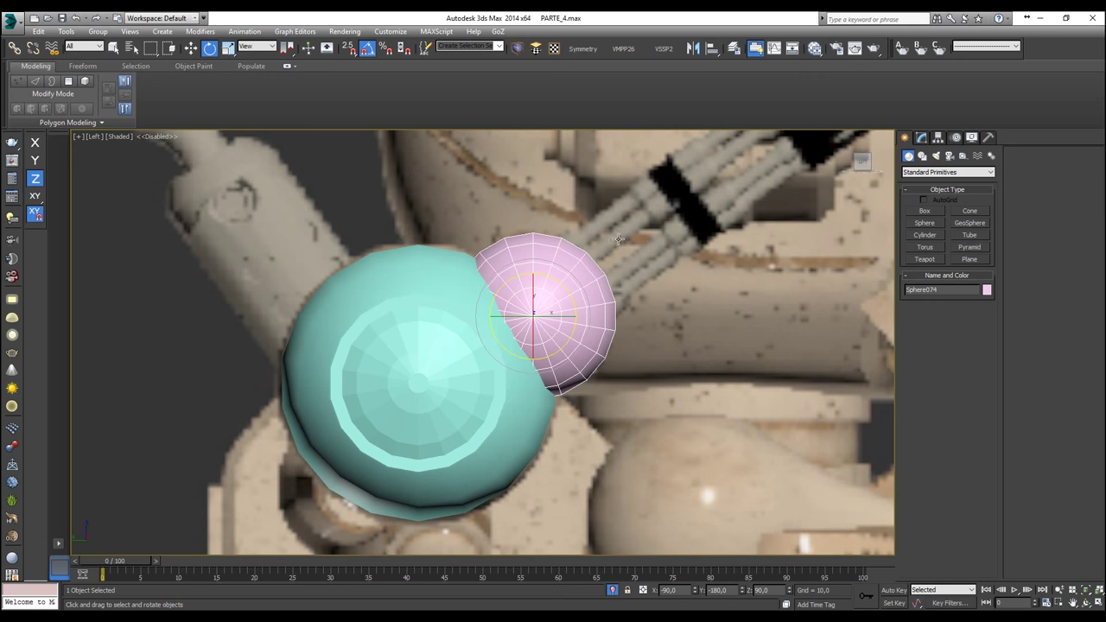
{"action": "middle_click_drag", "start_coordinate": [716, 184], "coordinate": [573, 279]}
{"action": "middle_click_drag", "start_coordinate": [444, 394], "coordinate": [514, 352]}
{"action": "scroll", "coordinate": [477, 371], "scroll_direction": "up", "scroll_amount": 2}
{"action": "left_click_drag", "start_coordinate": [469, 366], "coordinate": [484, 337]}
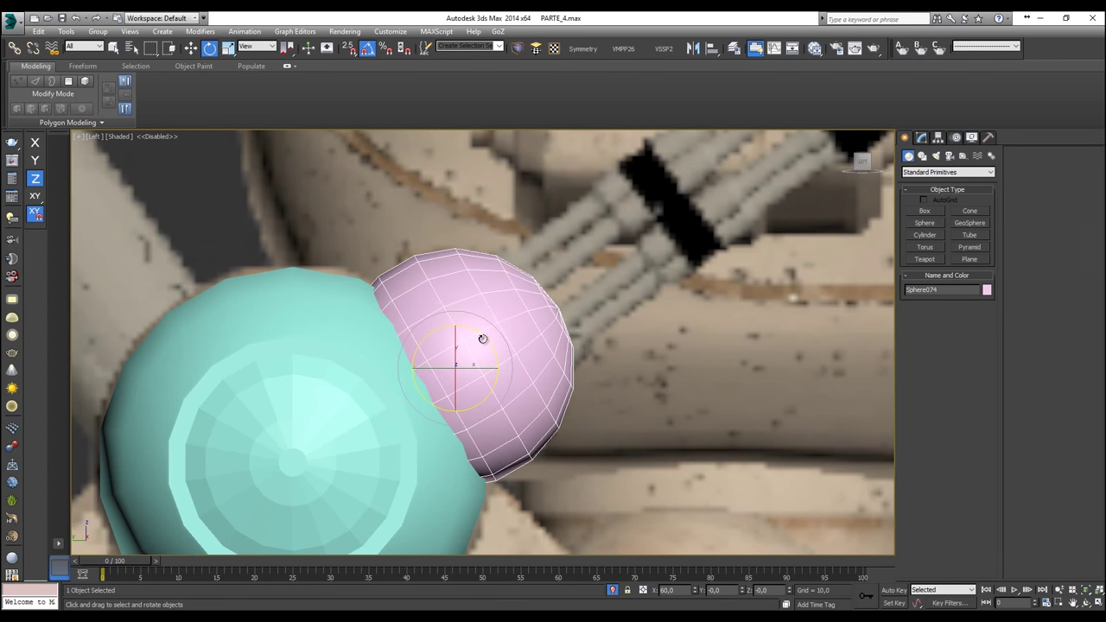
Step: Make the sphere see-through and shift it temporarily aside to examine the reference image behind it
{"action": "key", "text": "w"}
{"action": "key", "text": "alt+x"}
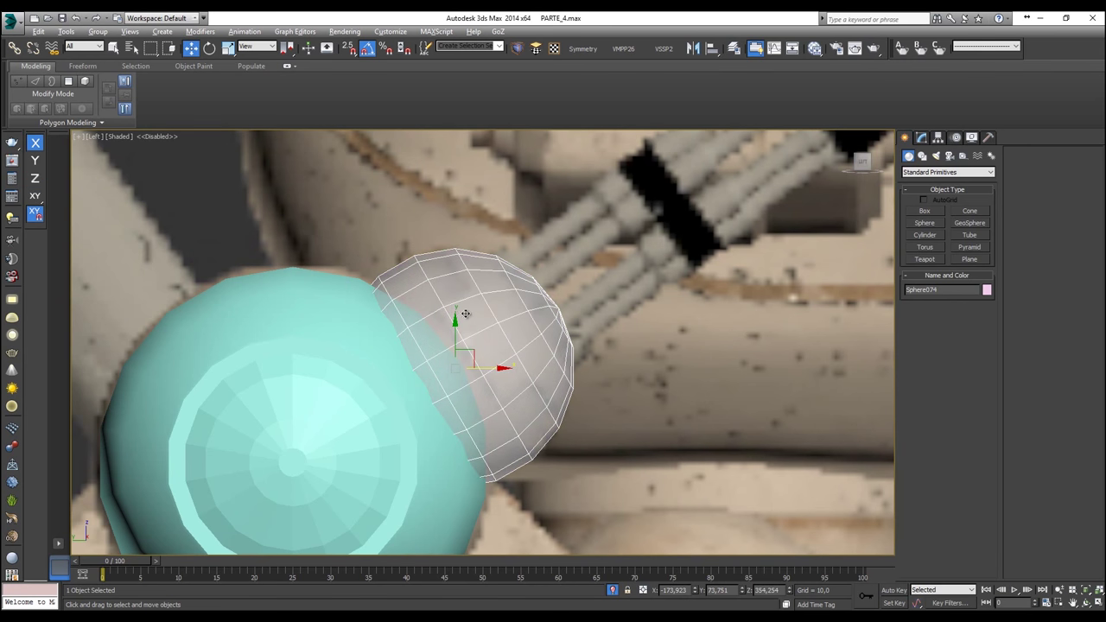
{"action": "left_click_drag", "start_coordinate": [467, 356], "coordinate": [669, 370]}
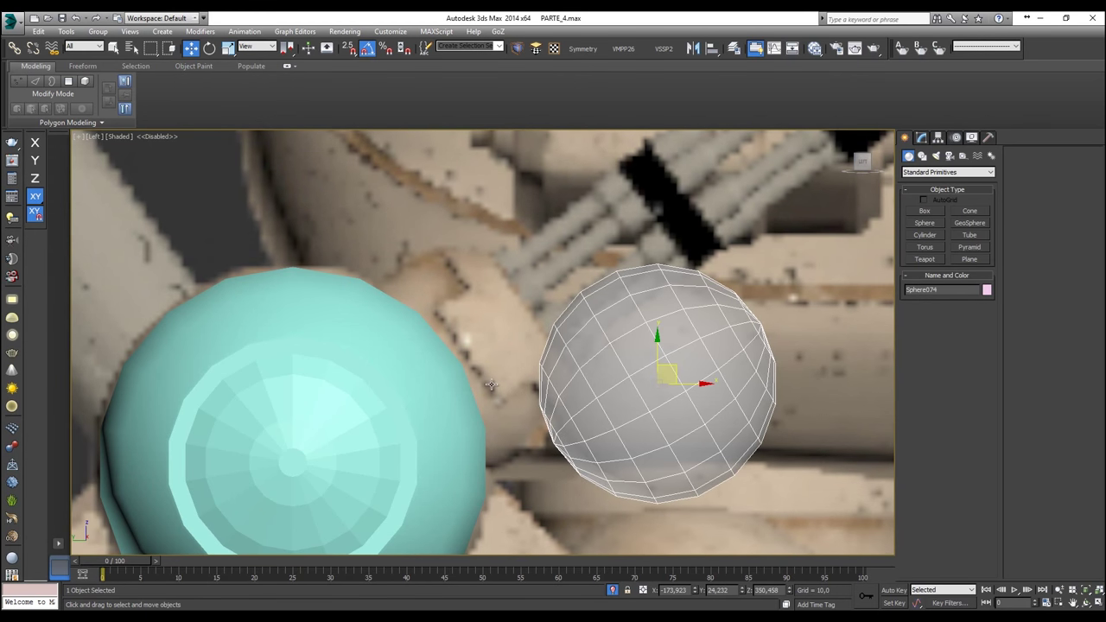
{"action": "left_click_drag", "start_coordinate": [759, 336], "coordinate": [549, 322]}
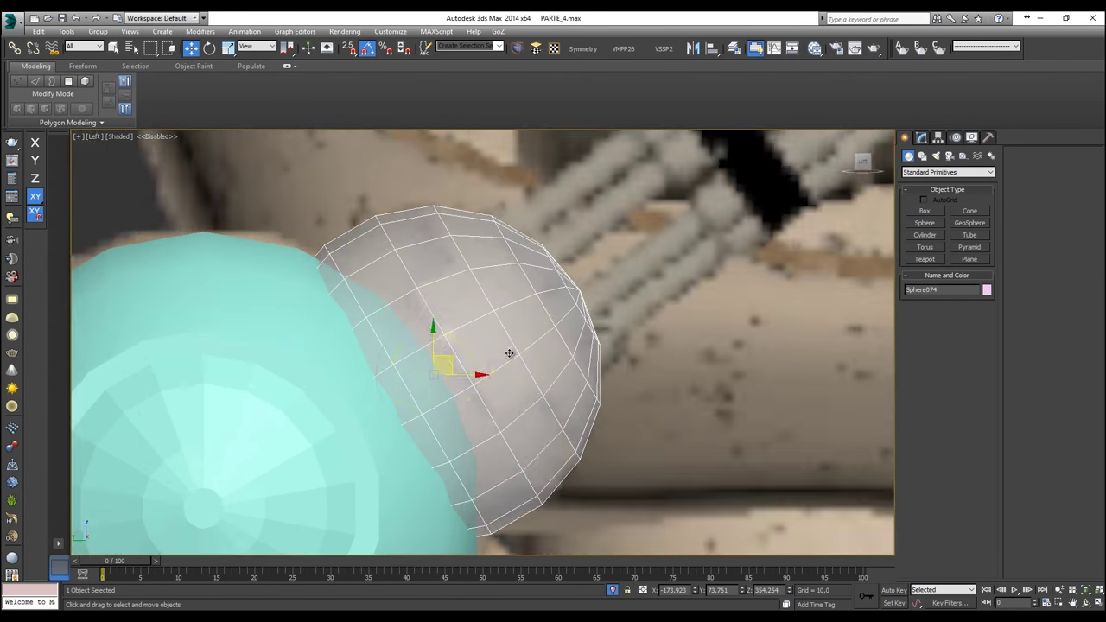
Step: Fine-tune the sphere's X rotation to 55° to match the barrels' slope in the reference
{"action": "key", "text": "e"}
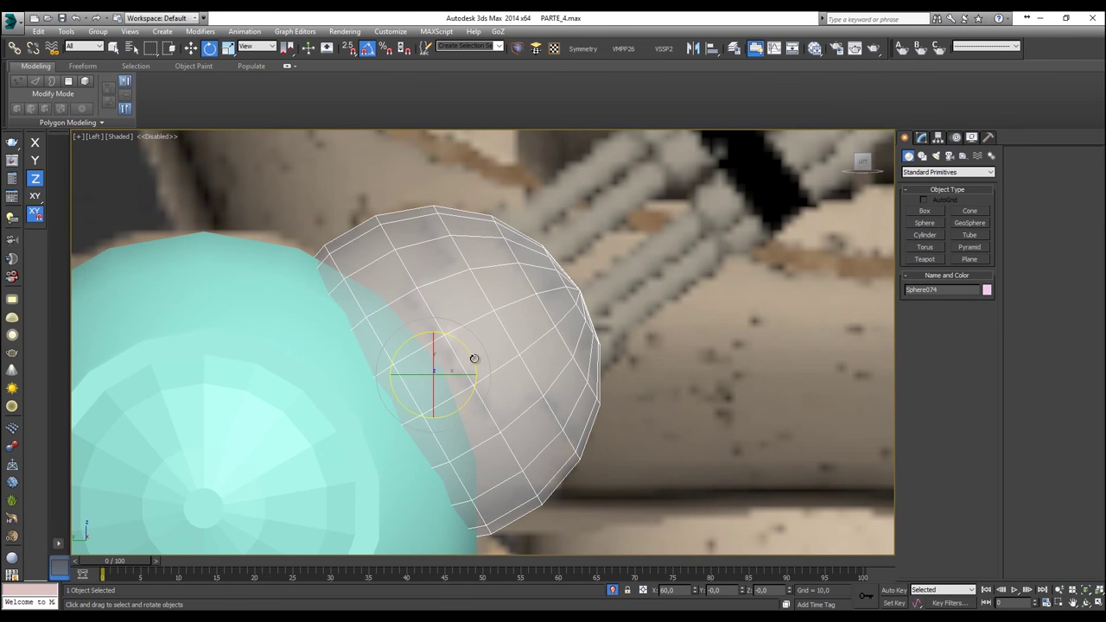
{"action": "scroll", "coordinate": [518, 347], "scroll_direction": "down", "scroll_amount": 5}
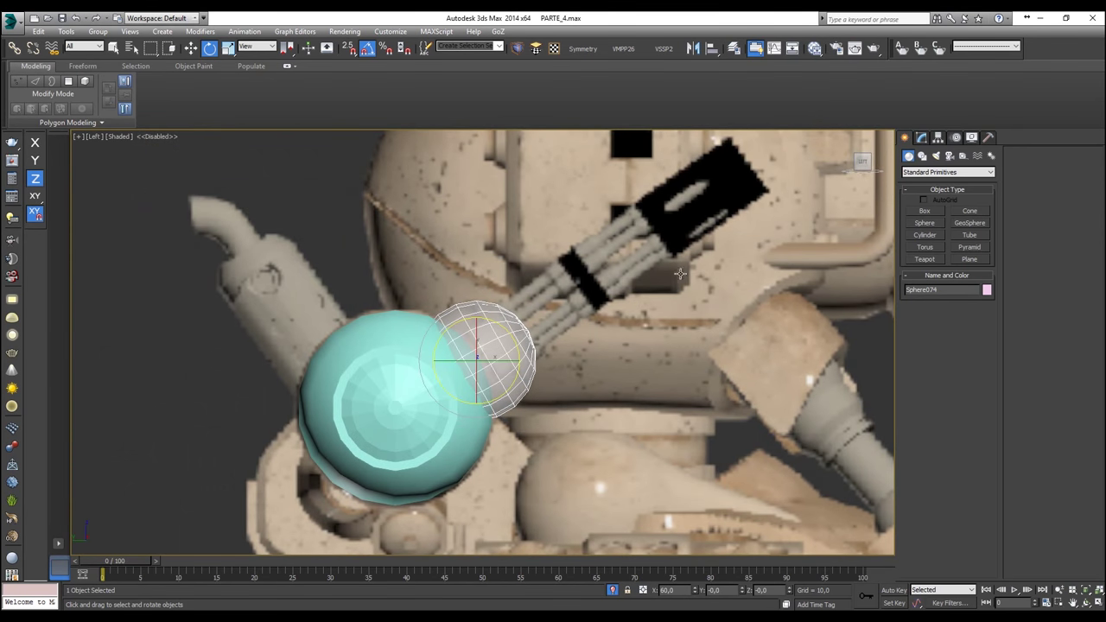
{"action": "scroll", "coordinate": [535, 341], "scroll_direction": "up", "scroll_amount": 3}
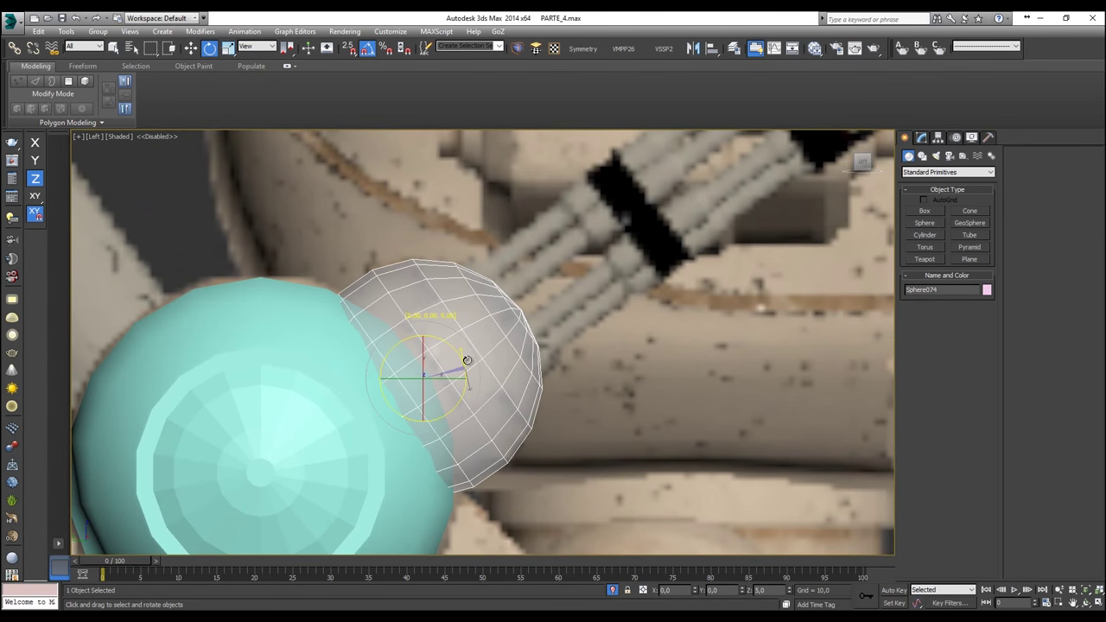
{"action": "scroll", "coordinate": [466, 362], "scroll_direction": "down", "scroll_amount": 2}
{"action": "scroll", "coordinate": [510, 329], "scroll_direction": "up", "scroll_amount": 2}
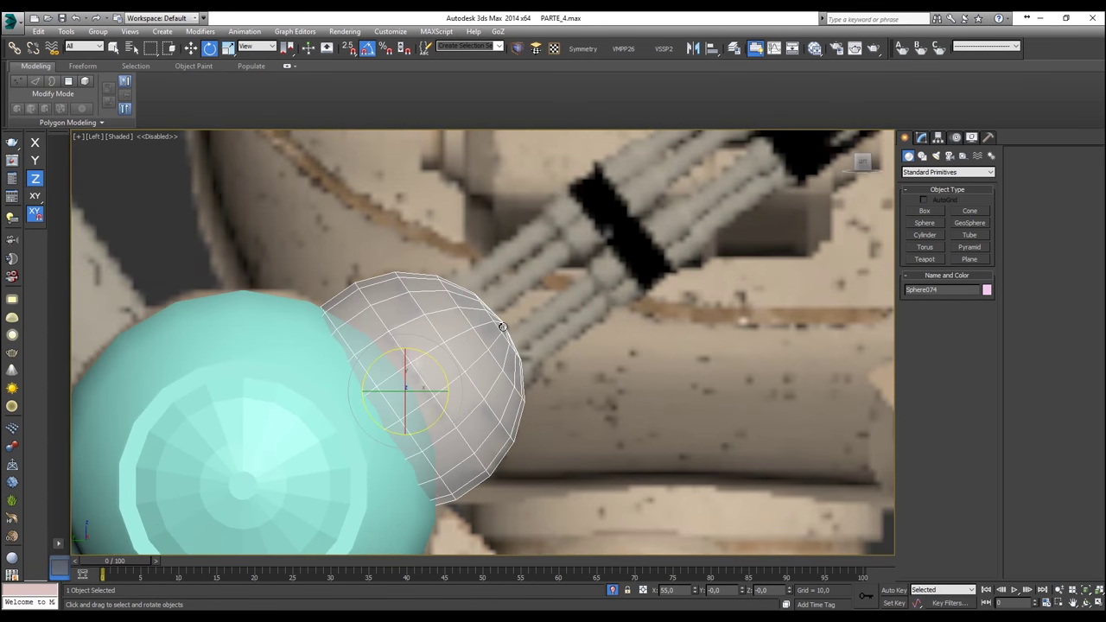
{"action": "key", "text": "w"}
Step: Convert the sphere at the base of the barrels to an Editable Poly
{"action": "scroll", "coordinate": [503, 327], "scroll_direction": "down", "scroll_amount": 5}
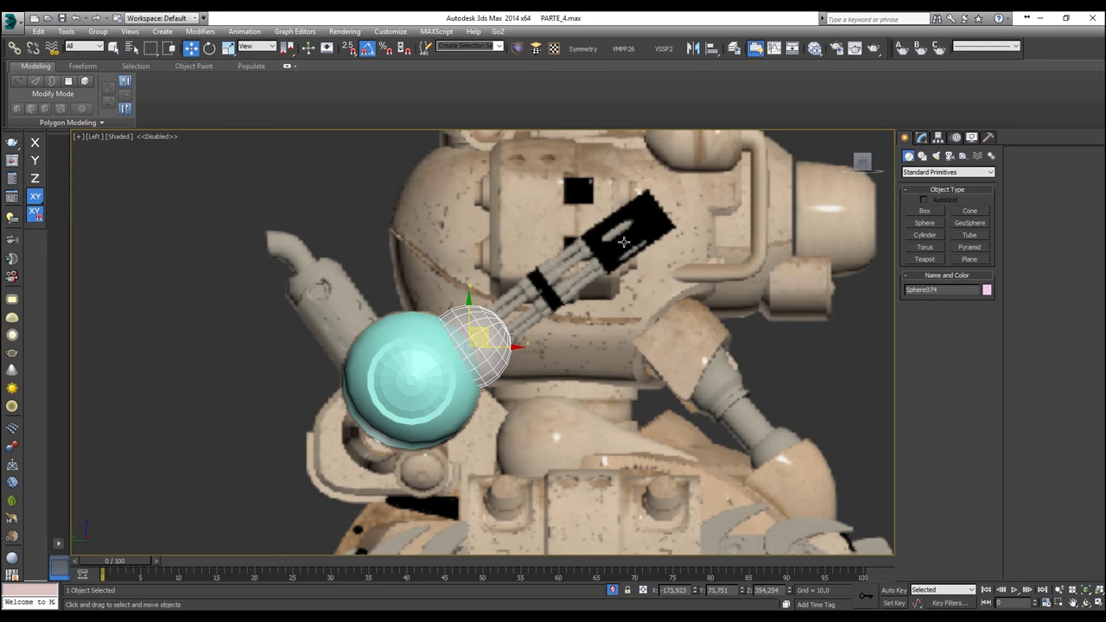
{"action": "scroll", "coordinate": [495, 300], "scroll_direction": "up", "scroll_amount": 2}
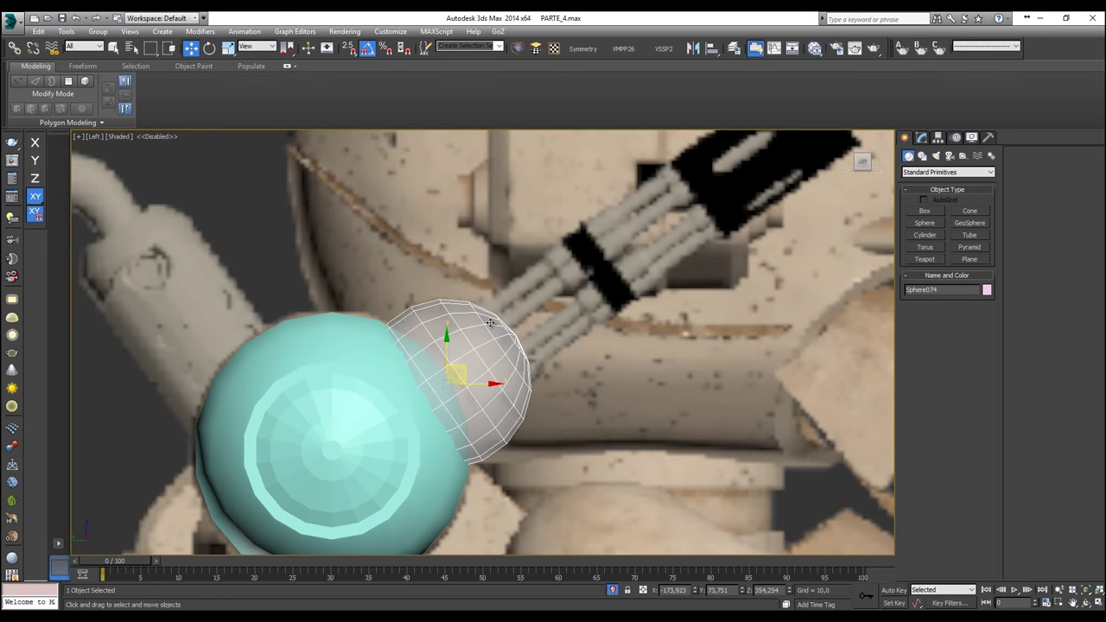
{"action": "scroll", "coordinate": [495, 335], "scroll_direction": "up", "scroll_amount": 1}
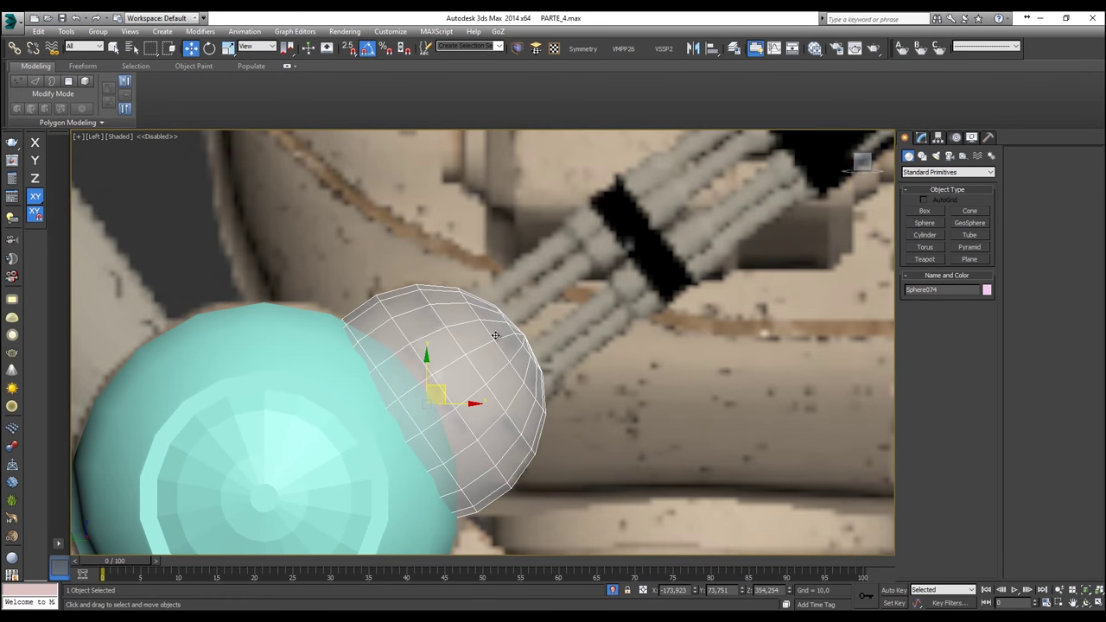
{"action": "right_click", "coordinate": [495, 336]}
{"action": "mouse_move", "coordinate": [561, 439]}
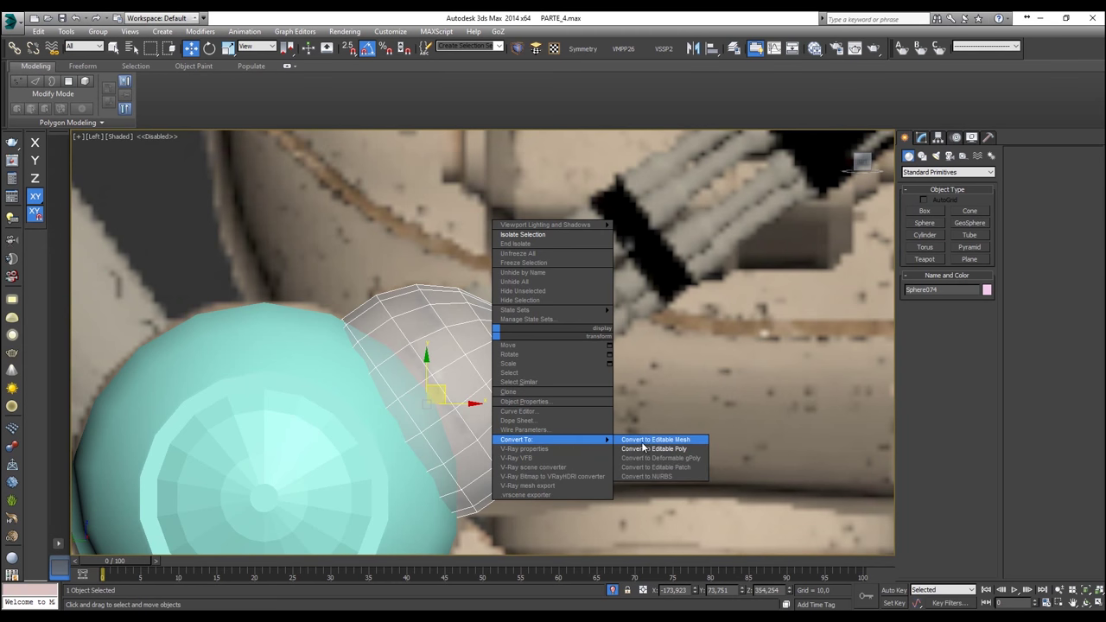
{"action": "left_click", "coordinate": [654, 448]}
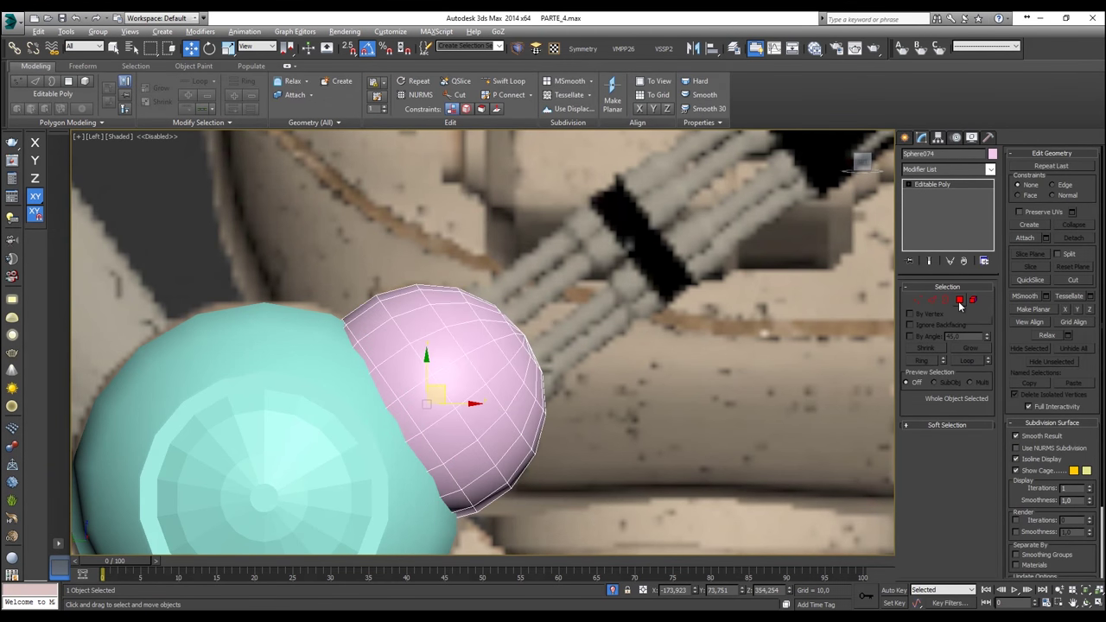
Step: Select the sphere's pole-cap polygons facing the barrels, grow the selection by one ring, and delete them to open the sphere
{"action": "key", "text": "4"}
{"action": "key", "text": "alt+x"}
{"action": "scroll", "coordinate": [567, 313], "scroll_direction": "up", "scroll_amount": 2}
{"action": "left_click_drag", "start_coordinate": [573, 300], "coordinate": [497, 363]}
{"action": "left_click_drag", "start_coordinate": [578, 318], "coordinate": [509, 350]}
{"action": "key", "text": "alt+x"}
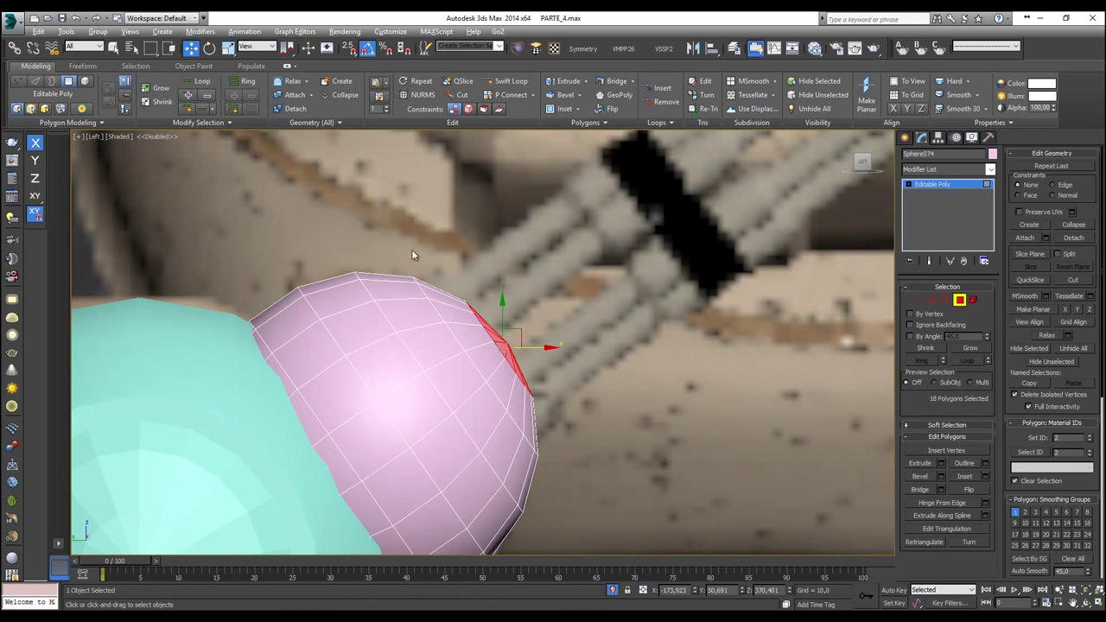
{"action": "key", "text": "p"}
{"action": "scroll", "coordinate": [467, 262], "scroll_direction": "down", "scroll_amount": 3}
{"action": "middle_click_drag", "start_coordinate": [459, 277], "coordinate": [391, 299], "text": "alt"}
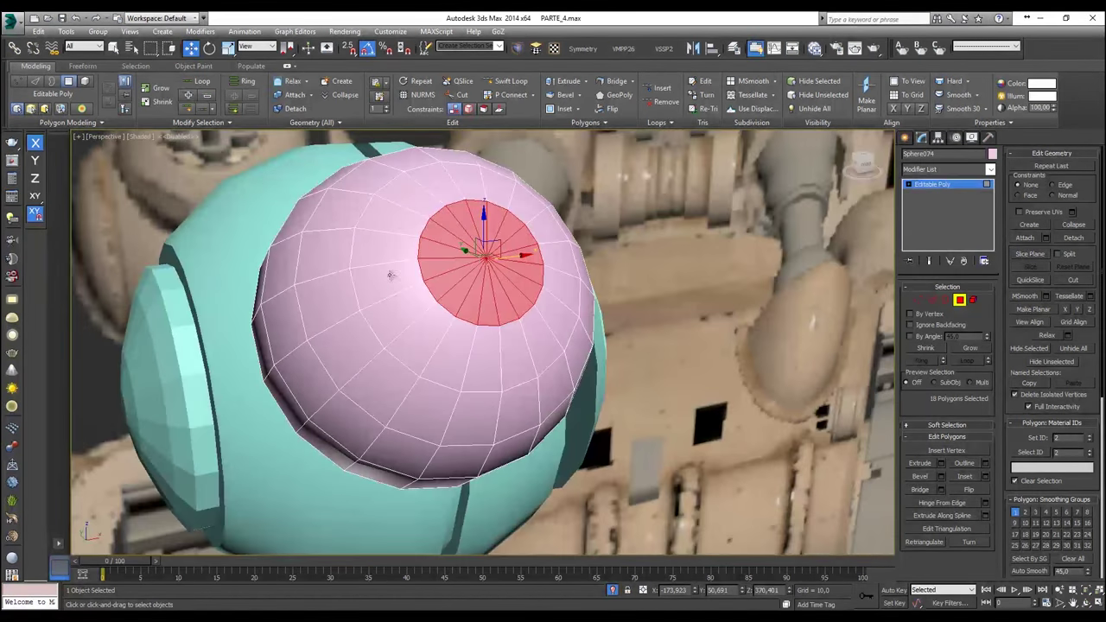
{"action": "left_click", "coordinate": [158, 88]}
{"action": "key", "text": "l"}
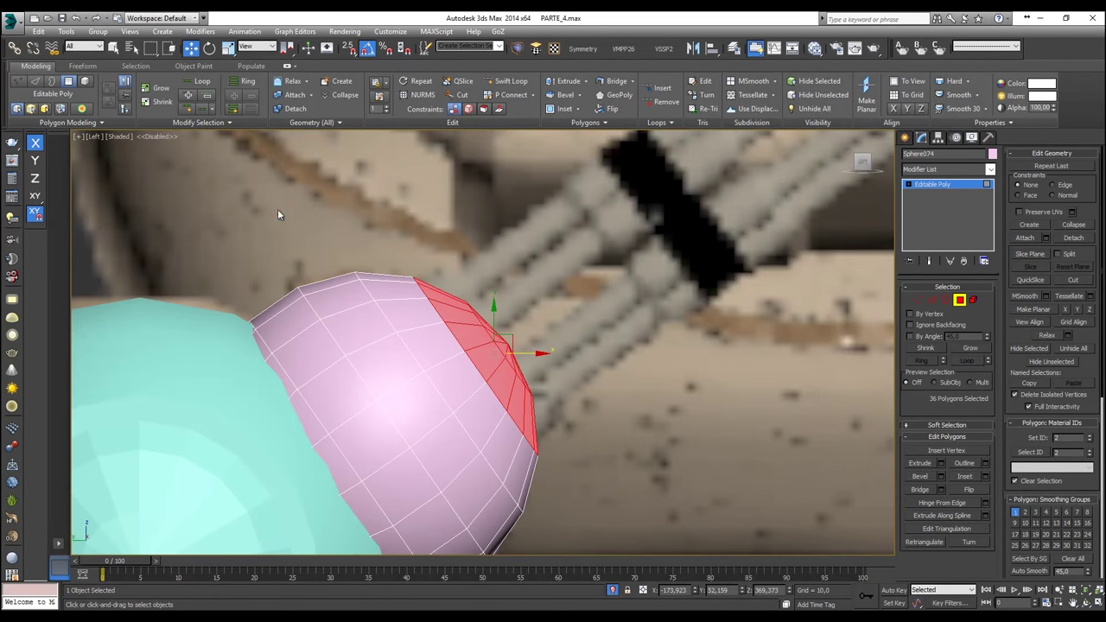
{"action": "key", "text": "ctrl+d"}
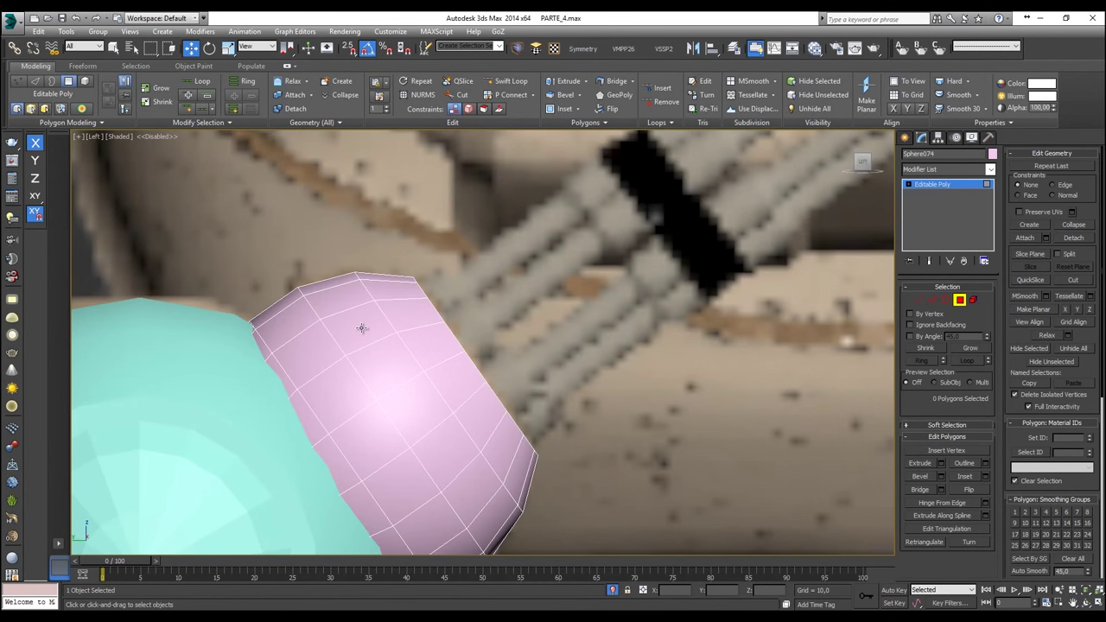
Step: Select the border around the new opening in the sphere
{"action": "scroll", "coordinate": [361, 328], "scroll_direction": "down", "scroll_amount": 5}
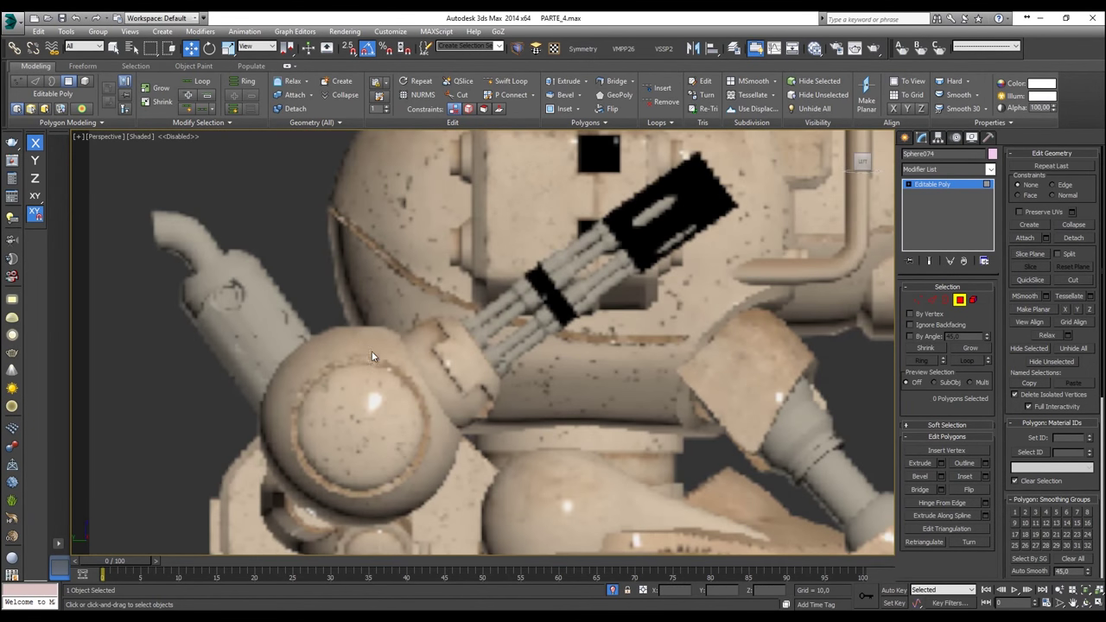
{"action": "key", "text": "p"}
{"action": "scroll", "coordinate": [383, 358], "scroll_direction": "down", "scroll_amount": 3}
{"action": "middle_click_drag", "start_coordinate": [414, 373], "coordinate": [481, 303], "text": "alt"}
{"action": "scroll", "coordinate": [480, 303], "scroll_direction": "up", "scroll_amount": 5}
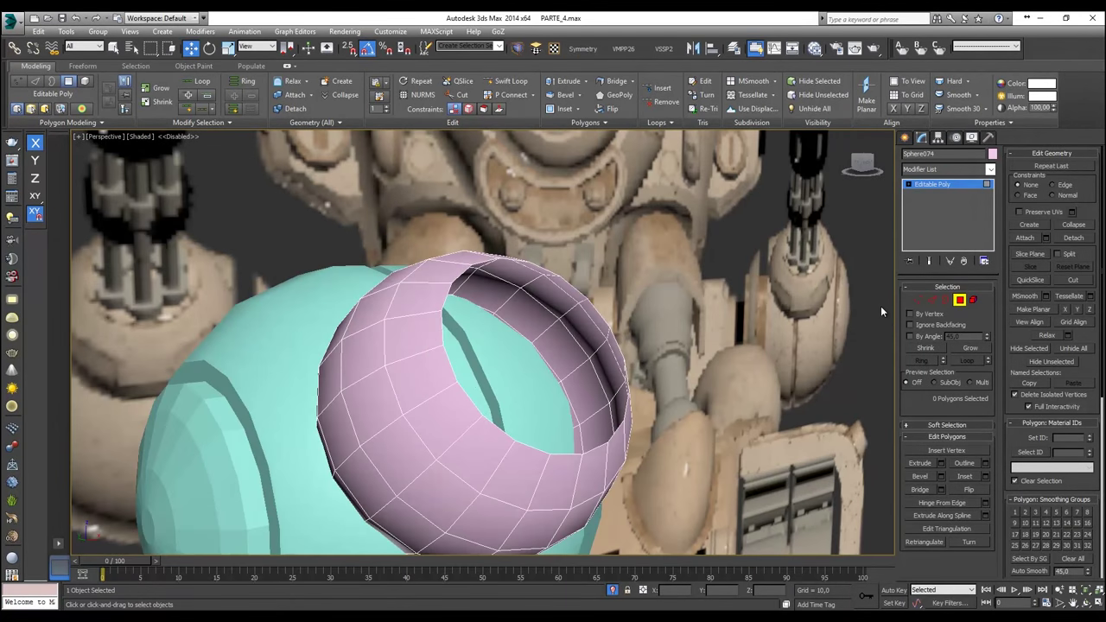
{"action": "left_click", "coordinate": [947, 300]}
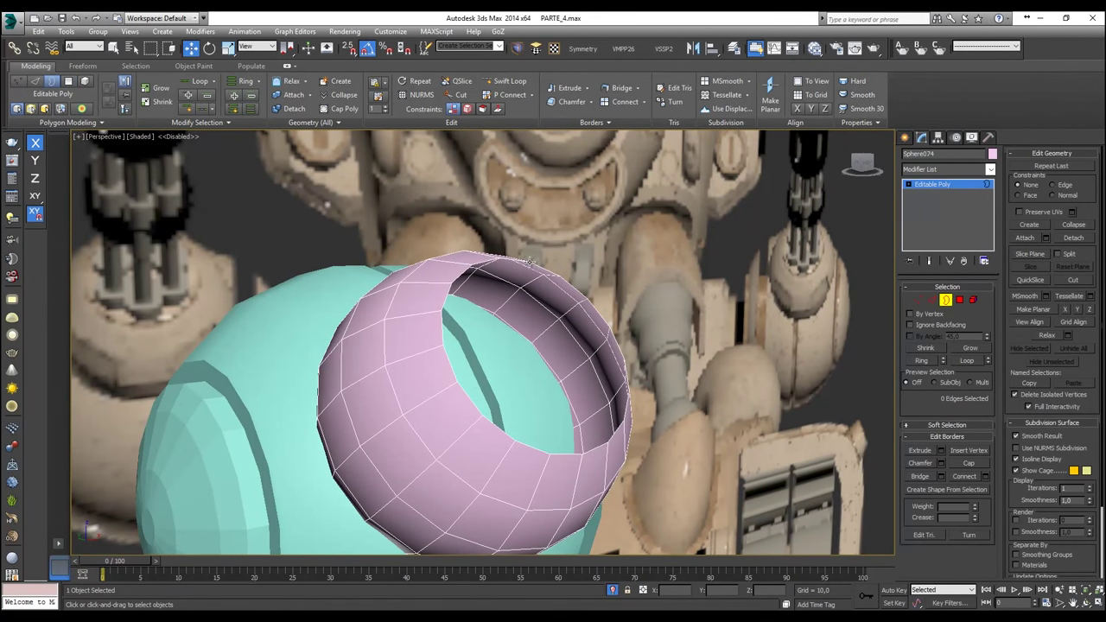
{"action": "left_click", "coordinate": [534, 261]}
{"action": "middle_click_drag", "start_coordinate": [536, 269], "coordinate": [538, 309], "text": "alt"}
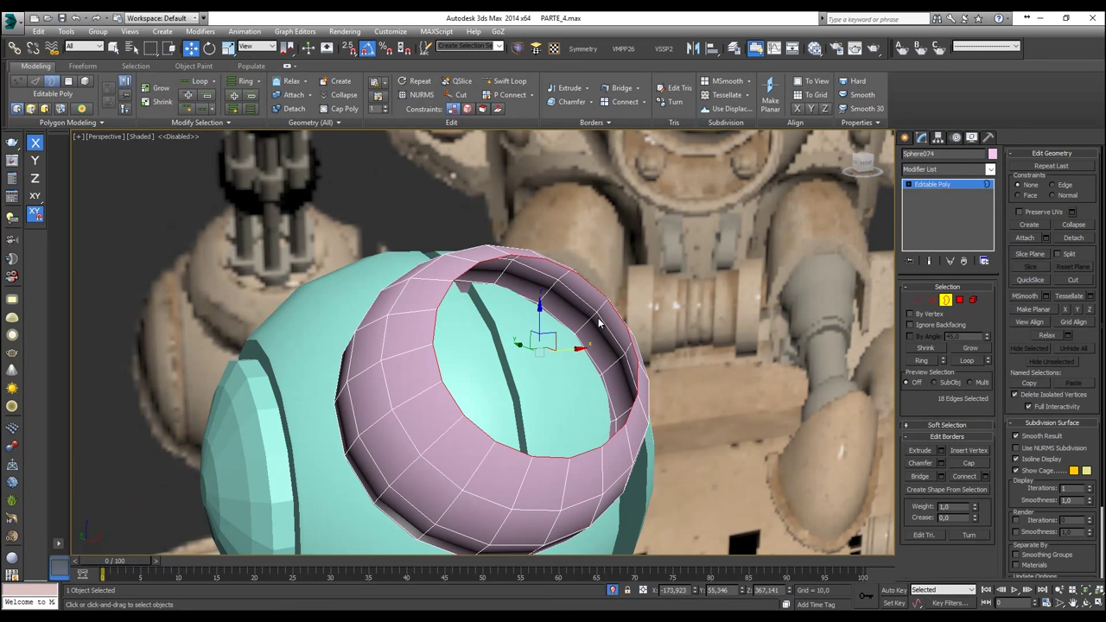
Step: Try to scale the selected border of the sphere's opening
{"action": "key", "text": "r"}
{"action": "left_click_drag", "start_coordinate": [543, 340], "coordinate": [578, 351]}
{"action": "key", "text": "f"}
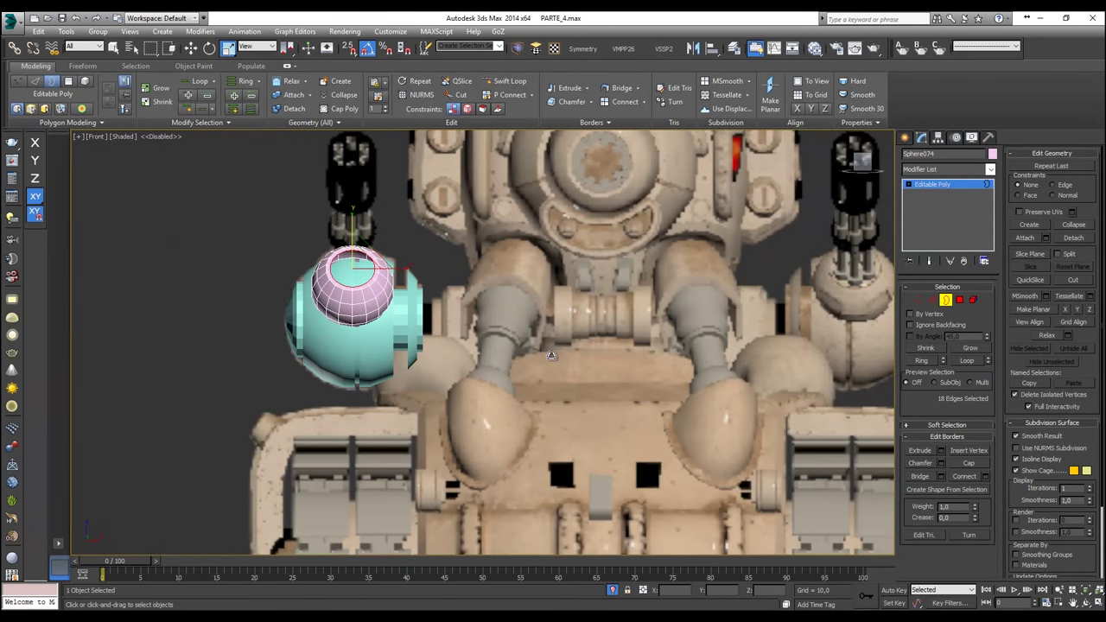
Step: In the left view, compare the View and Local reference coordinate systems for moving the border, ending with Local
{"action": "key", "text": "l"}
{"action": "key", "text": "z"}
{"action": "key", "text": "w"}
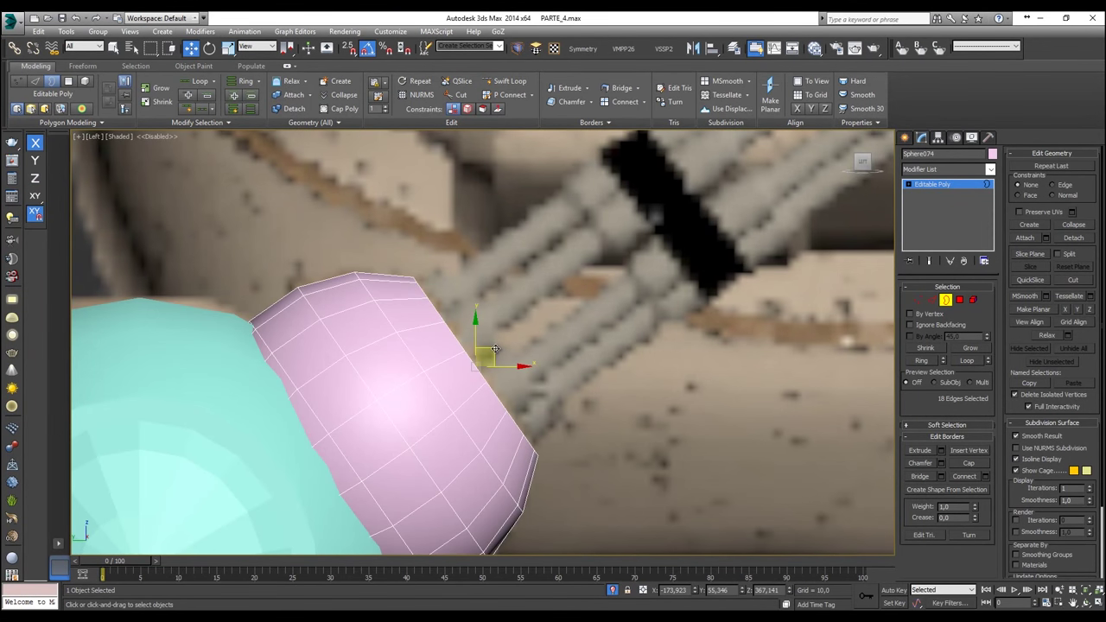
{"action": "scroll", "coordinate": [493, 350], "scroll_direction": "up", "scroll_amount": 2}
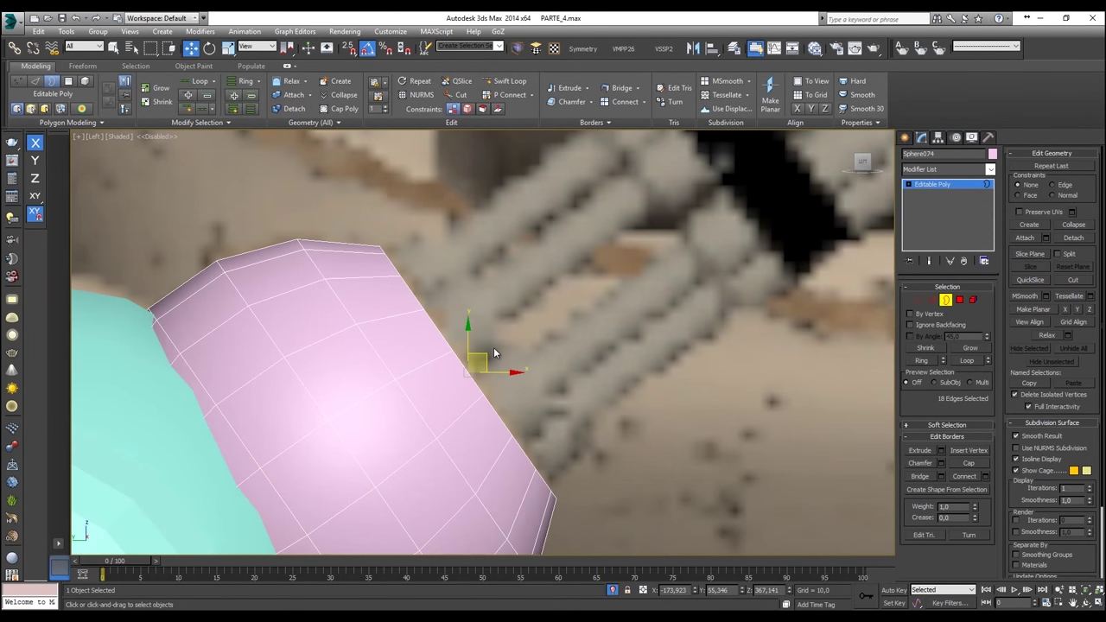
{"action": "left_click", "coordinate": [272, 47]}
{"action": "left_click", "coordinate": [252, 87]}
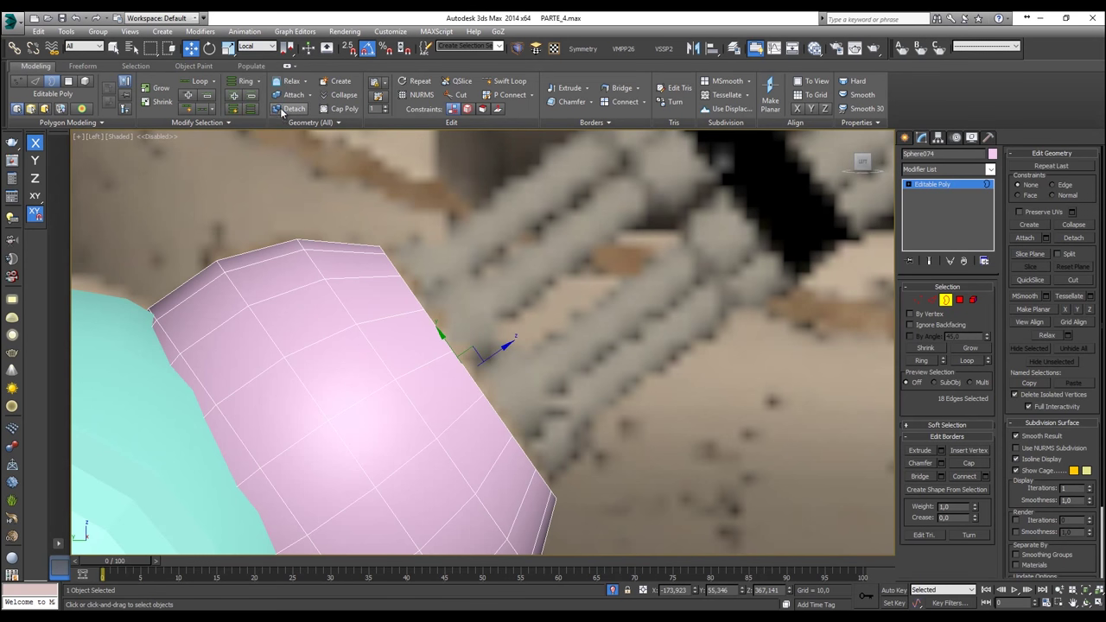
{"action": "left_click", "coordinate": [260, 47]}
{"action": "left_click", "coordinate": [258, 87]}
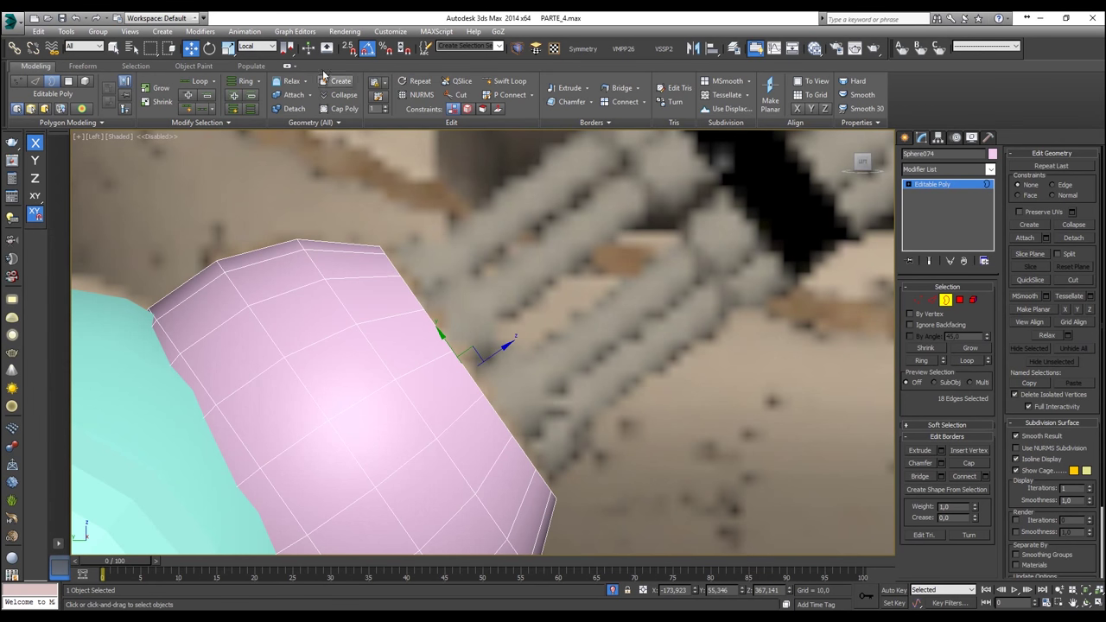
{"action": "left_click", "coordinate": [260, 47]}
{"action": "left_click", "coordinate": [262, 57]}
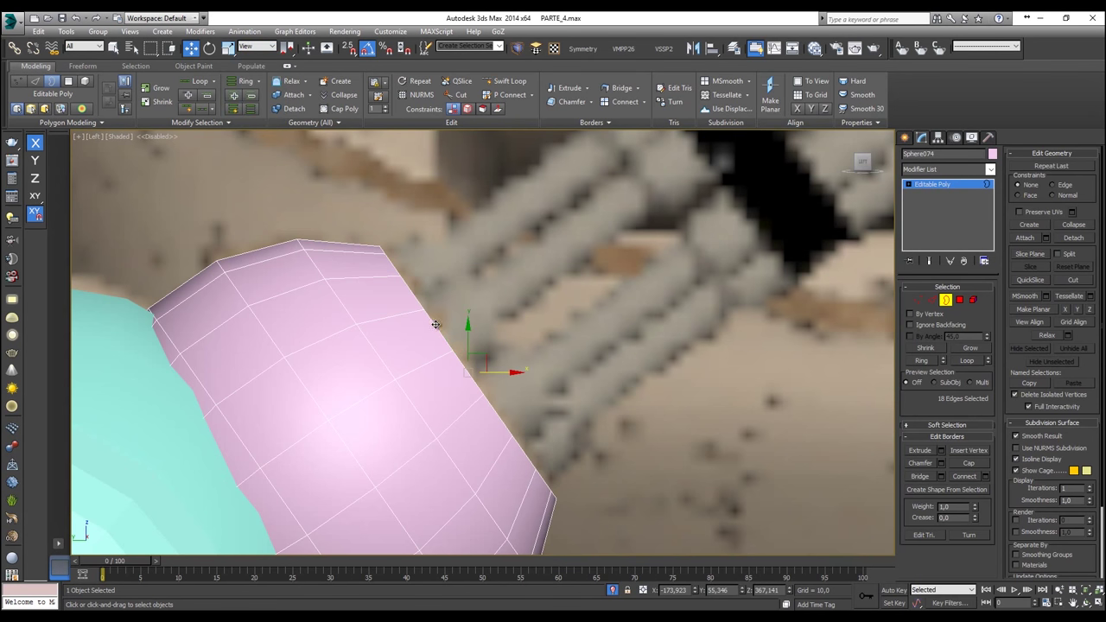
{"action": "left_click", "coordinate": [258, 47]}
{"action": "left_click", "coordinate": [258, 98]}
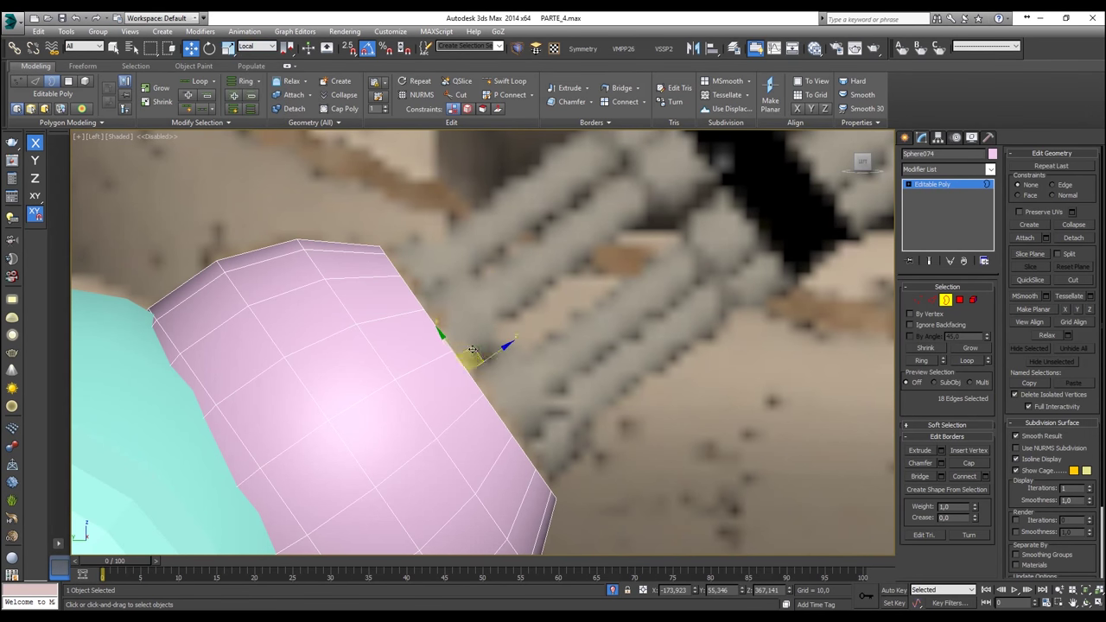
Step: Try to extrude the opening's border outward toward the barrels as a short collar using local axes, and return to View coordinates
{"action": "key", "text": "F7"}
{"action": "left_click_drag", "start_coordinate": [507, 349], "coordinate": [495, 356]}
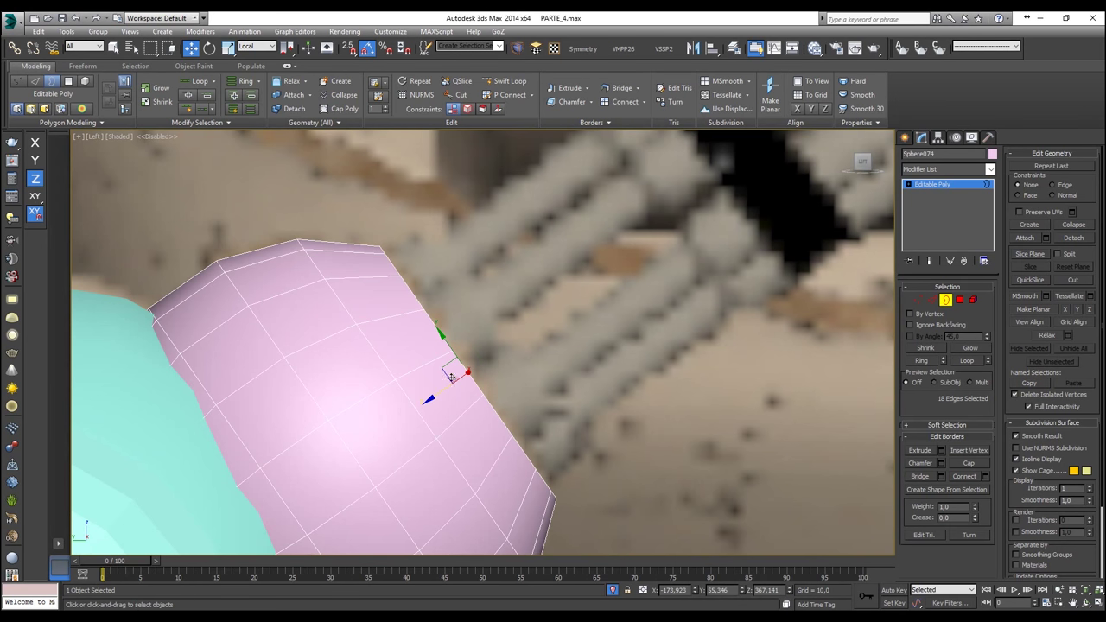
{"action": "left_click_drag", "start_coordinate": [444, 389], "coordinate": [477, 371], "text": "shift"}
{"action": "left_click_drag", "start_coordinate": [452, 373], "coordinate": [472, 370], "text": "shift"}
{"action": "scroll", "coordinate": [472, 370], "scroll_direction": "up", "scroll_amount": 4}
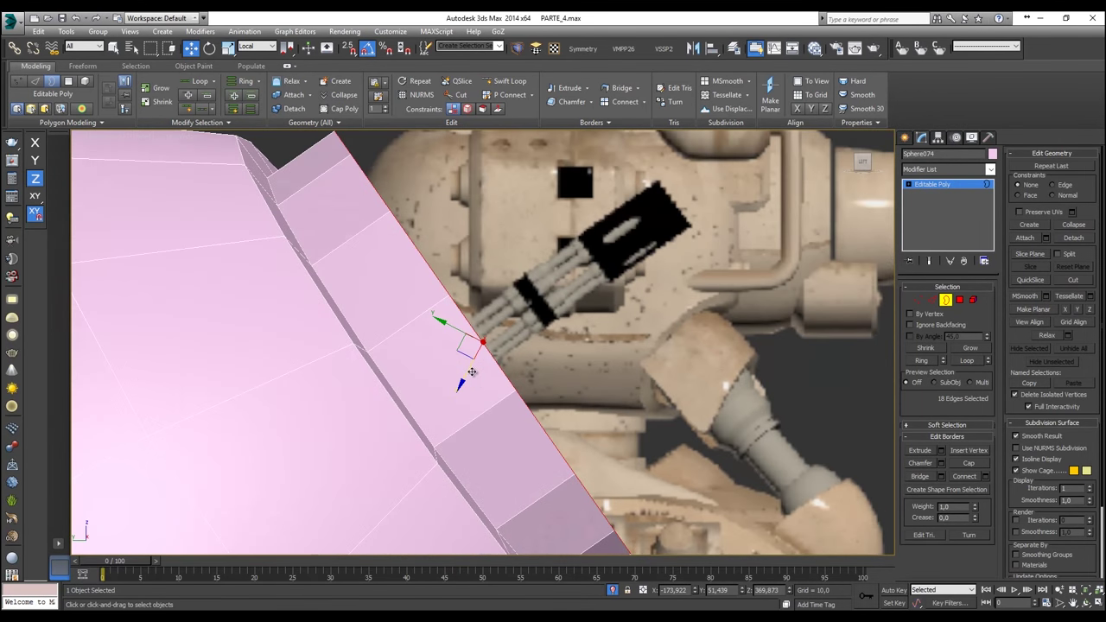
{"action": "scroll", "coordinate": [472, 371], "scroll_direction": "down", "scroll_amount": 4}
{"action": "middle_click_drag", "start_coordinate": [471, 372], "coordinate": [445, 389], "text": "alt"}
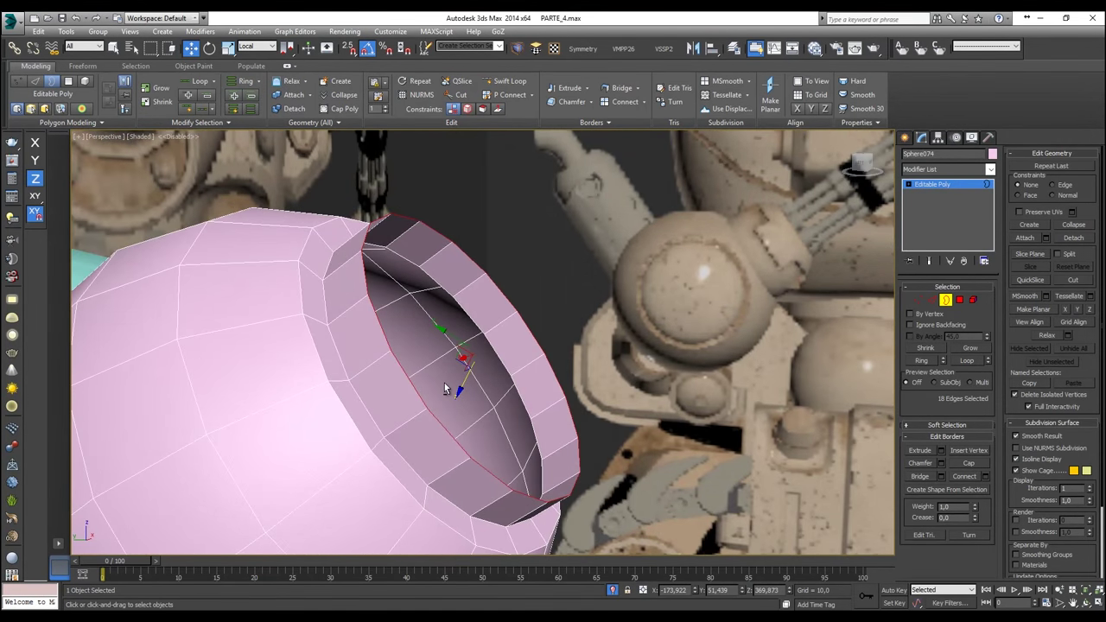
{"action": "key", "text": "l"}
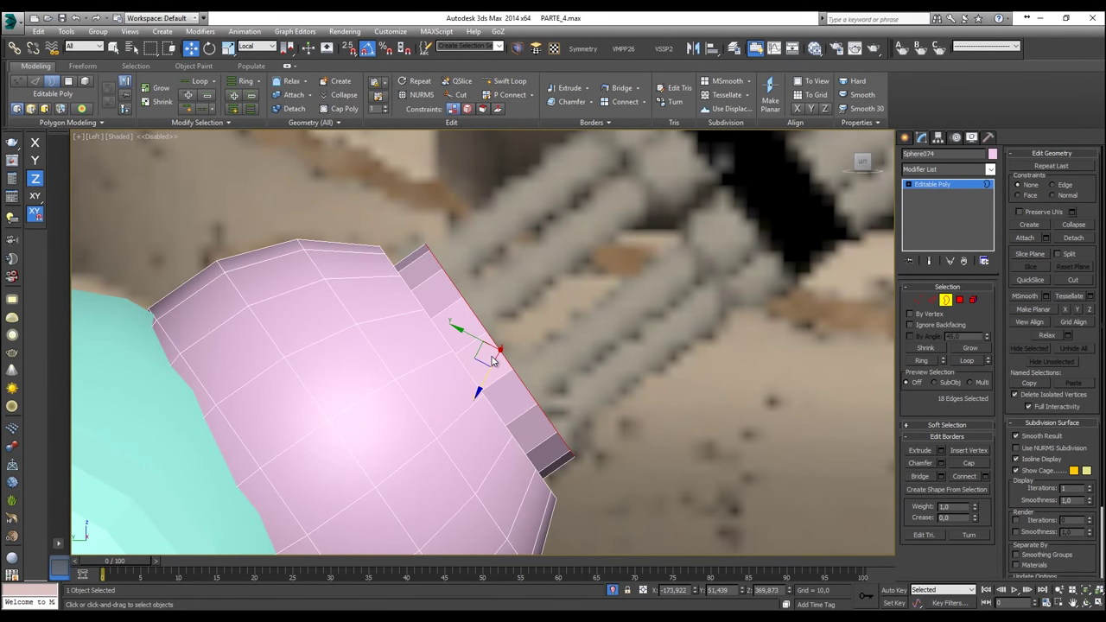
{"action": "left_click", "coordinate": [263, 47]}
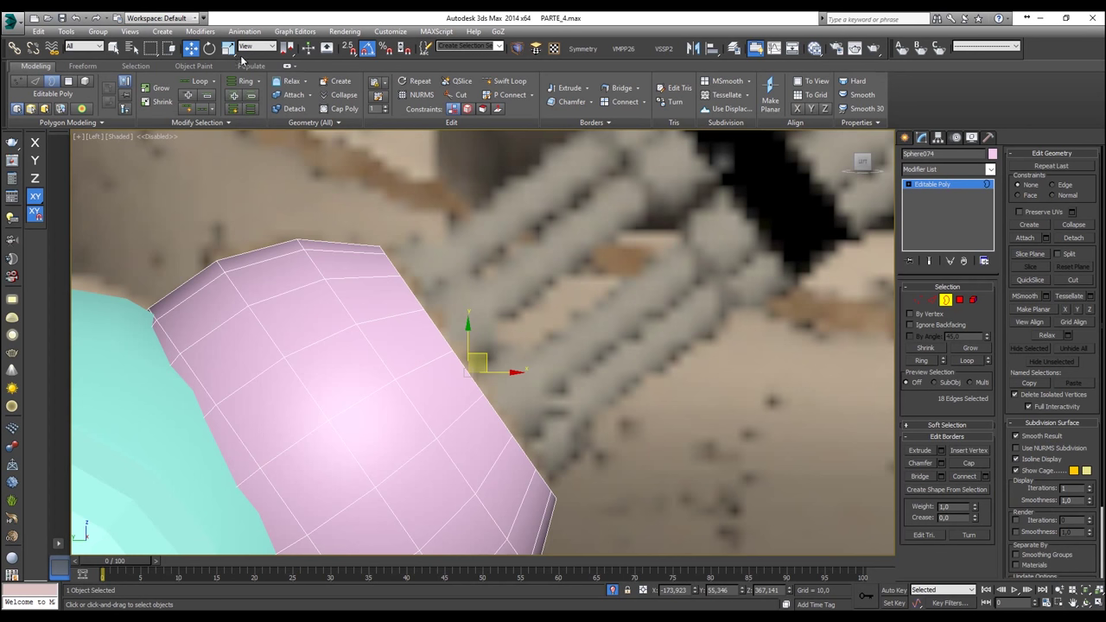
Step: Use the Local coordinate system to extend the pink sphere's open border outward along its Z axis, forming a short rim
{"action": "left_click", "coordinate": [255, 48]}
{"action": "left_click", "coordinate": [259, 84]}
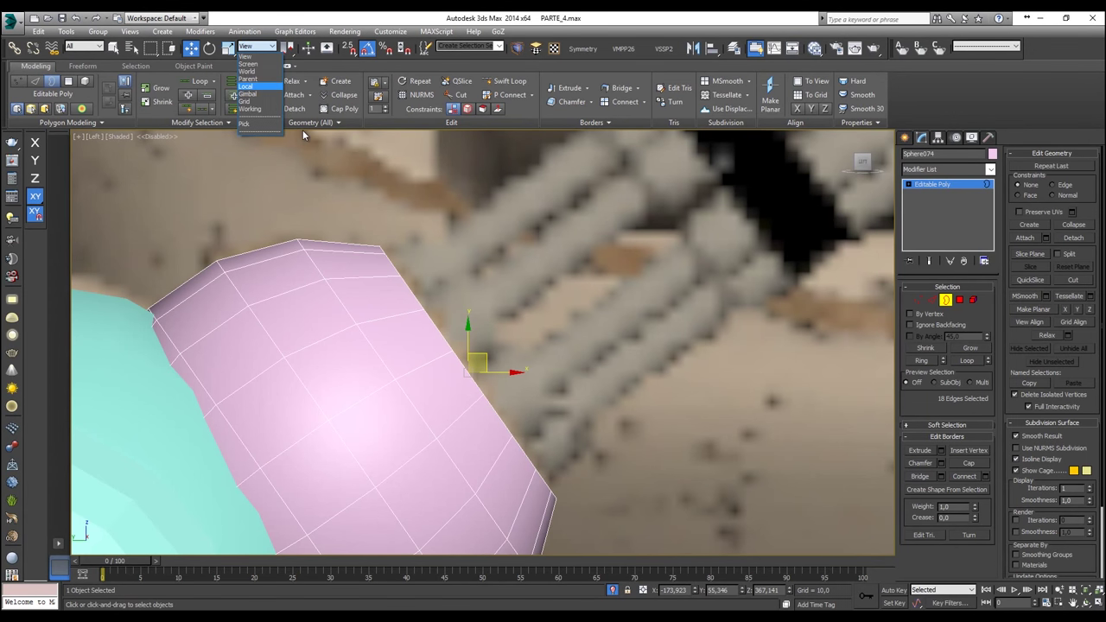
{"action": "key", "text": "F7"}
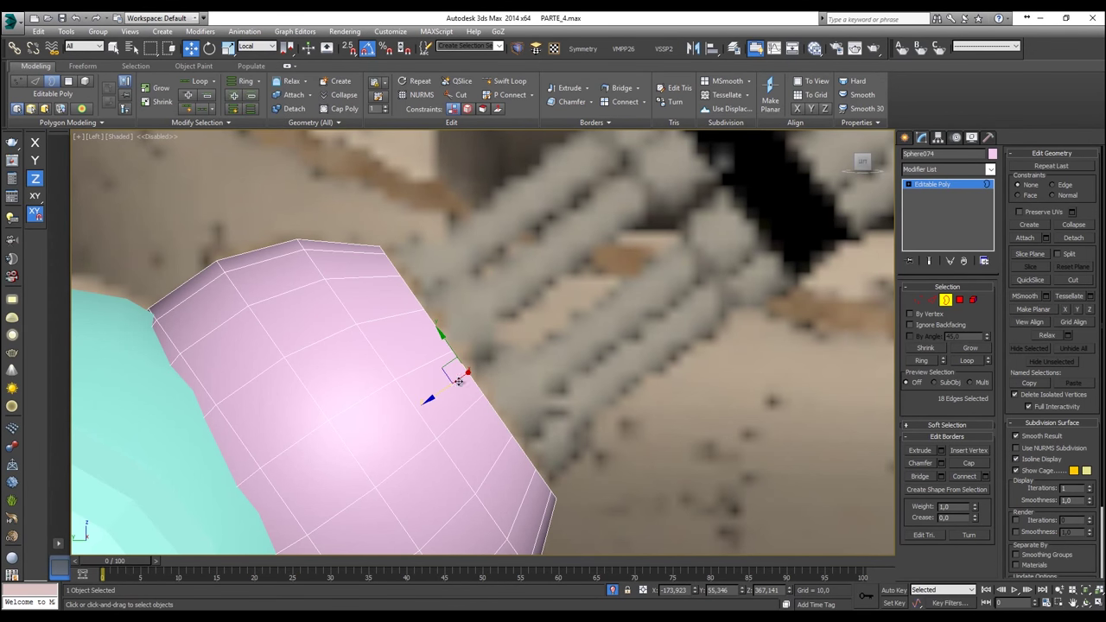
{"action": "left_click_drag", "start_coordinate": [450, 388], "coordinate": [467, 371], "text": "shift"}
Step: Extend the rim's border inward by scaling a copy toward its centre, leaving only a small round hole
{"action": "key", "text": "p"}
{"action": "scroll", "coordinate": [466, 369], "scroll_direction": "down", "scroll_amount": 4}
{"action": "middle_click_drag", "start_coordinate": [466, 369], "coordinate": [407, 412], "text": "alt"}
{"action": "key", "text": "alt+x"}
{"action": "key", "text": "alt+x"}
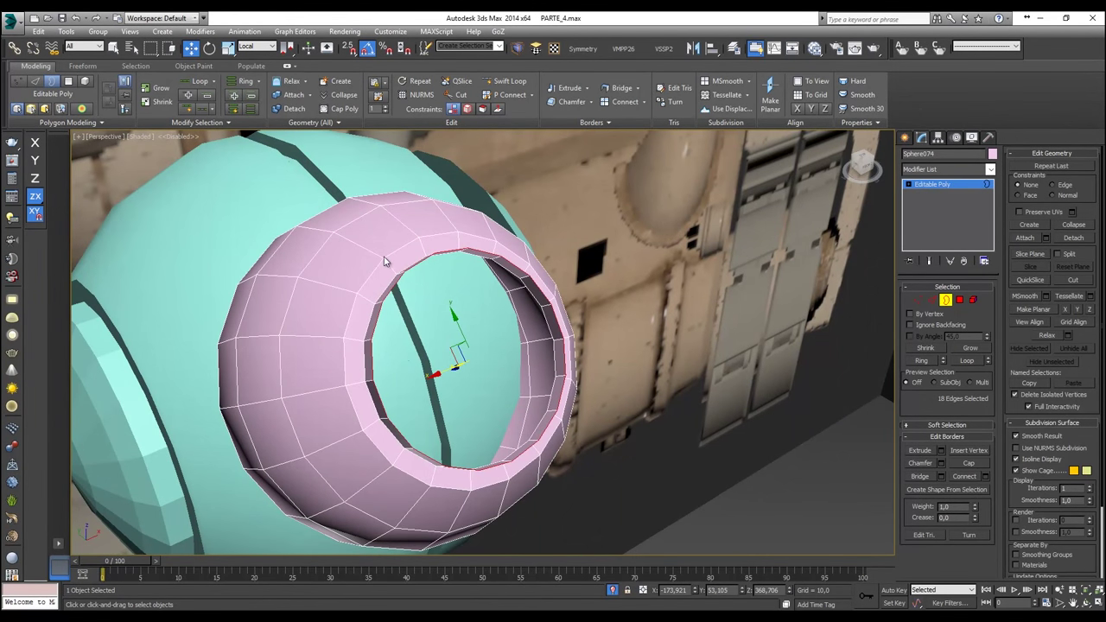
{"action": "key", "text": "r"}
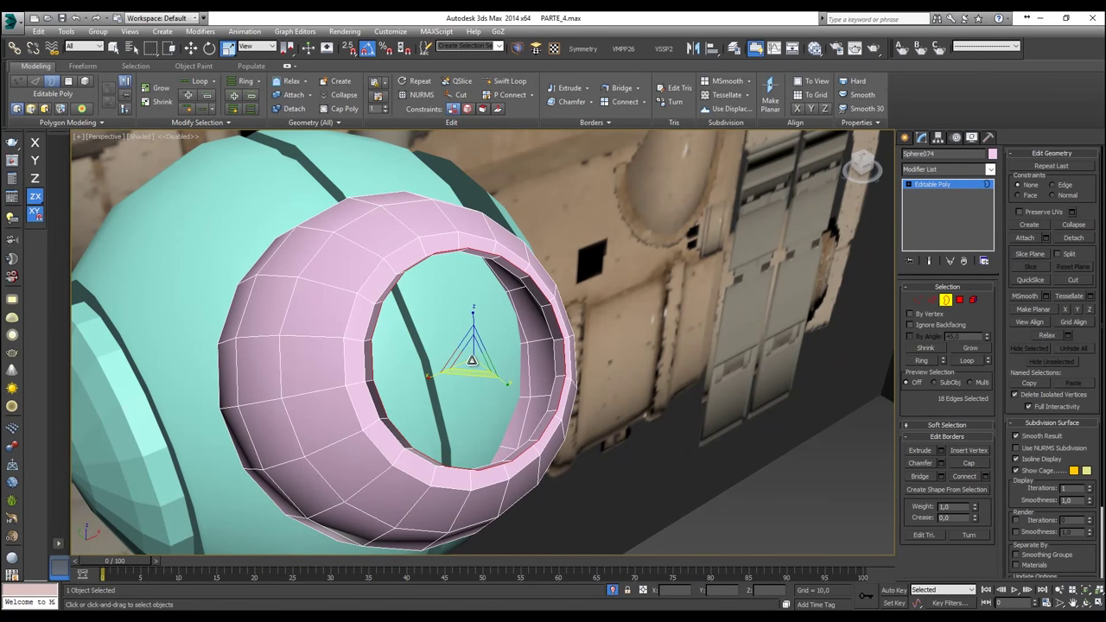
{"action": "left_click_drag", "start_coordinate": [477, 361], "coordinate": [523, 165]}
{"action": "key", "text": "w"}
Step: Bridge the two middle pairs of opposite edges across the small hole in the cap
{"action": "scroll", "coordinate": [518, 339], "scroll_direction": "up", "scroll_amount": 6}
{"action": "middle_click_drag", "start_coordinate": [396, 344], "coordinate": [783, 286], "text": "alt"}
{"action": "left_click", "coordinate": [932, 299]}
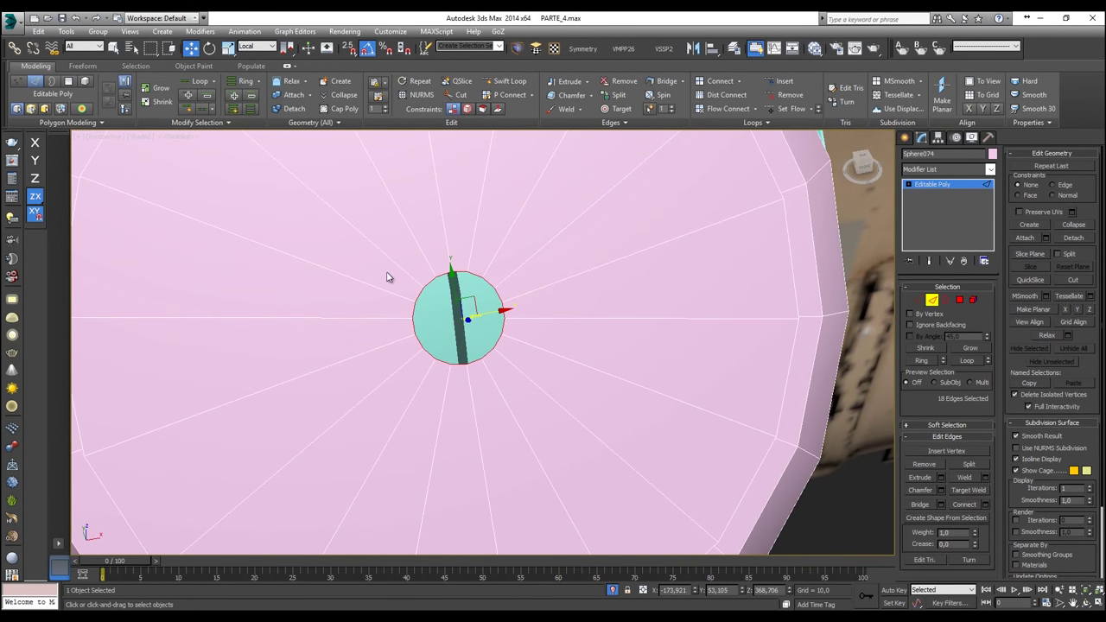
{"action": "left_click", "coordinate": [459, 272]}
{"action": "left_click", "coordinate": [475, 361], "text": "ctrl"}
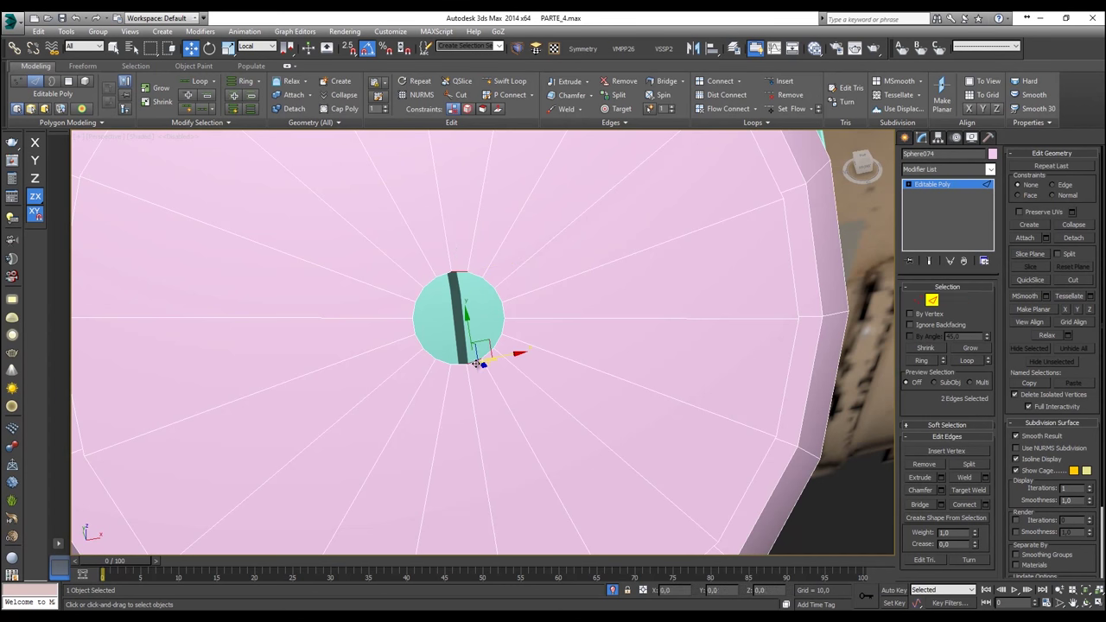
{"action": "left_click", "coordinate": [446, 275]}
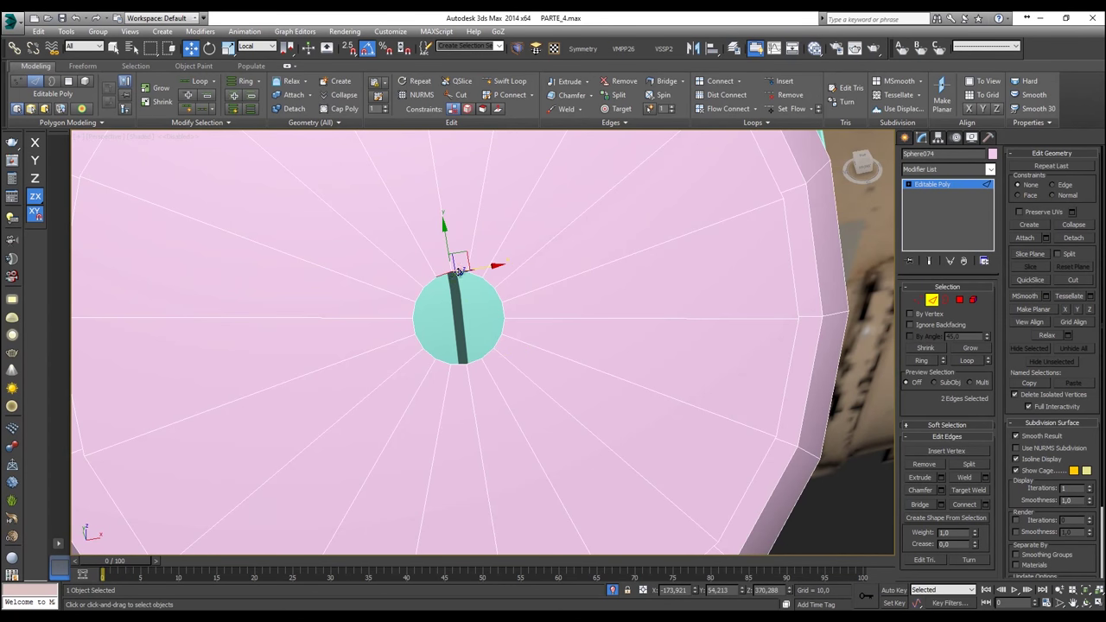
{"action": "left_click", "coordinate": [478, 359], "text": "ctrl"}
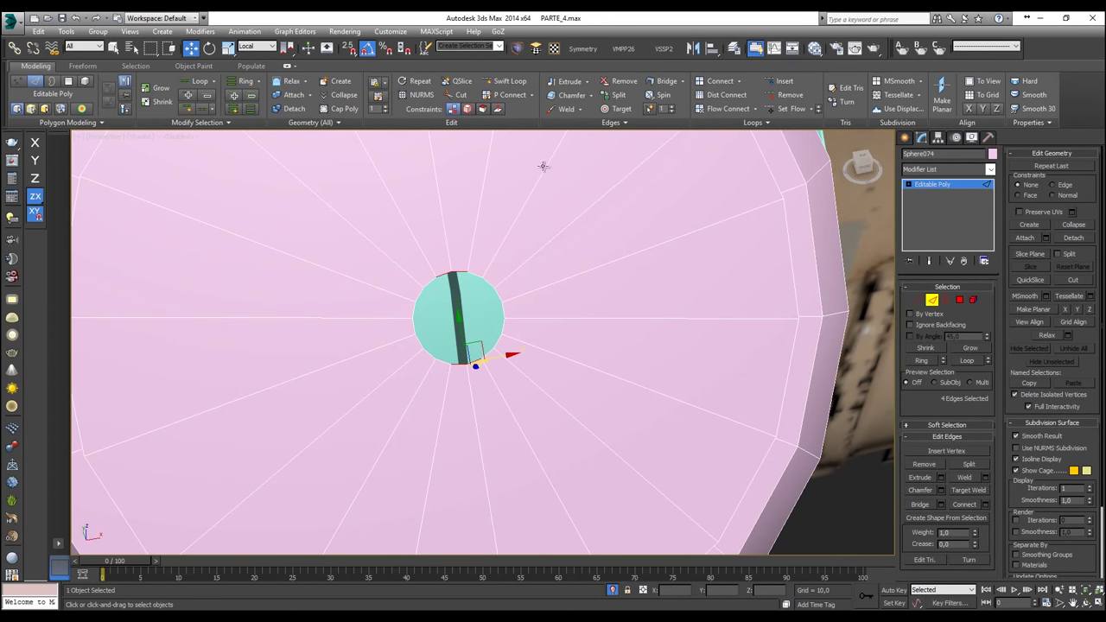
{"action": "left_click", "coordinate": [651, 83]}
Step: Bridge the remaining opposite edges on the right half of the hole to close it
{"action": "left_click", "coordinate": [482, 275]}
{"action": "left_click", "coordinate": [488, 281], "text": "ctrl"}
{"action": "left_click", "coordinate": [499, 343], "text": "ctrl"}
{"action": "left_click", "coordinate": [493, 353], "text": "ctrl"}
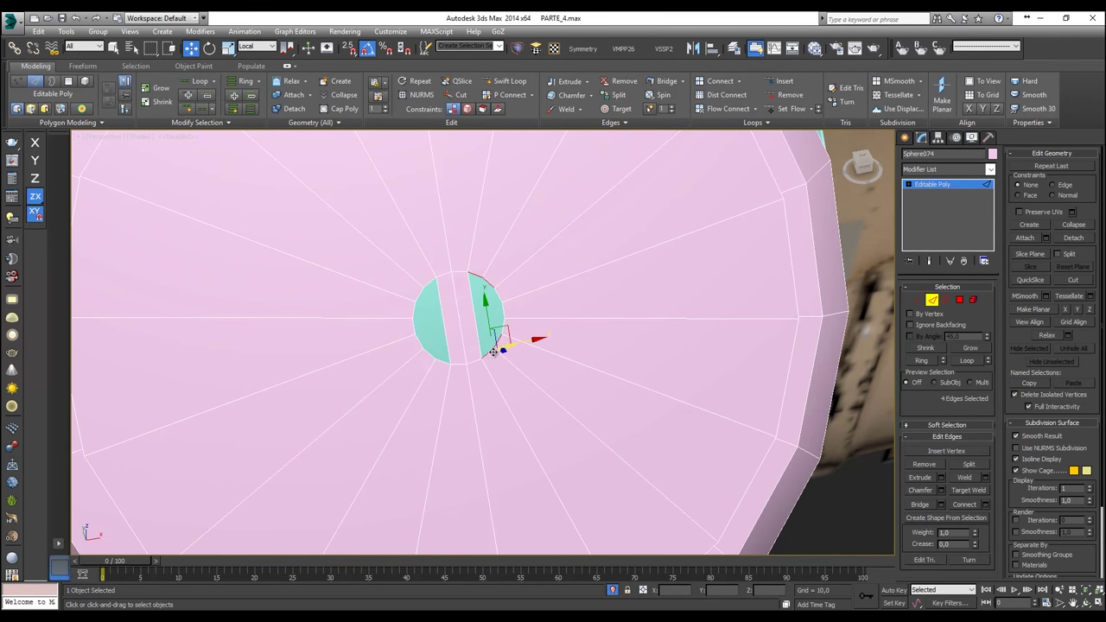
{"action": "left_click", "coordinate": [661, 82]}
{"action": "left_click", "coordinate": [502, 304]}
{"action": "left_click", "coordinate": [503, 311]}
{"action": "left_click", "coordinate": [498, 304], "text": "ctrl"}
{"action": "left_click", "coordinate": [662, 81]}
Step: Bridge the opposite edges on the left half of the hole to finish closing the cap
{"action": "left_click", "coordinate": [433, 280]}
{"action": "left_click", "coordinate": [420, 294], "text": "ctrl"}
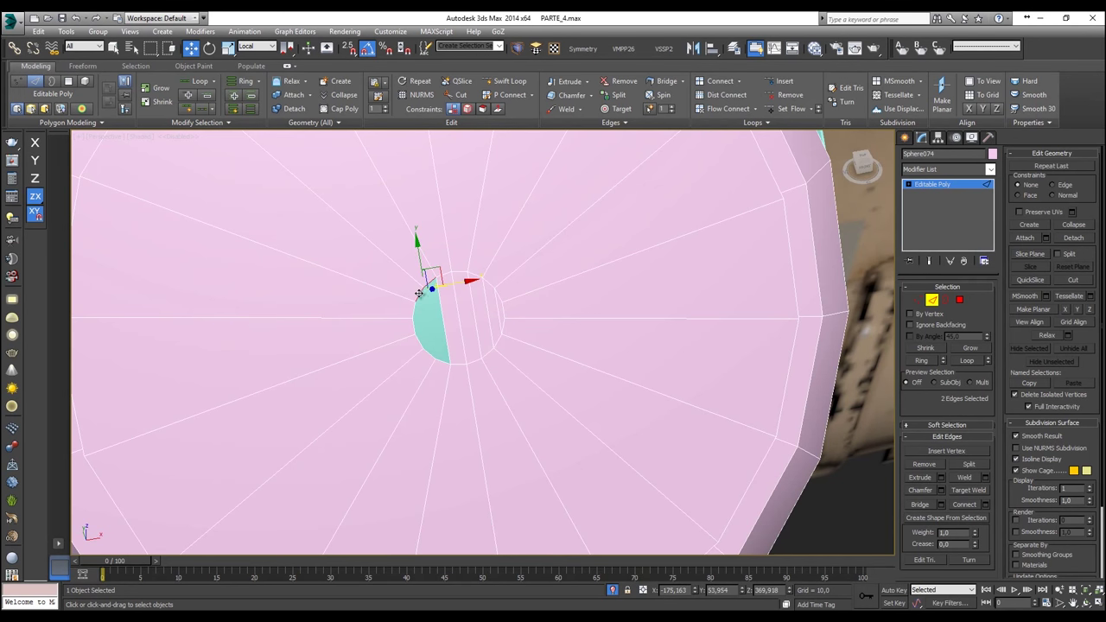
{"action": "left_click", "coordinate": [427, 354], "text": "ctrl"}
{"action": "left_click", "coordinate": [432, 357], "text": "ctrl"}
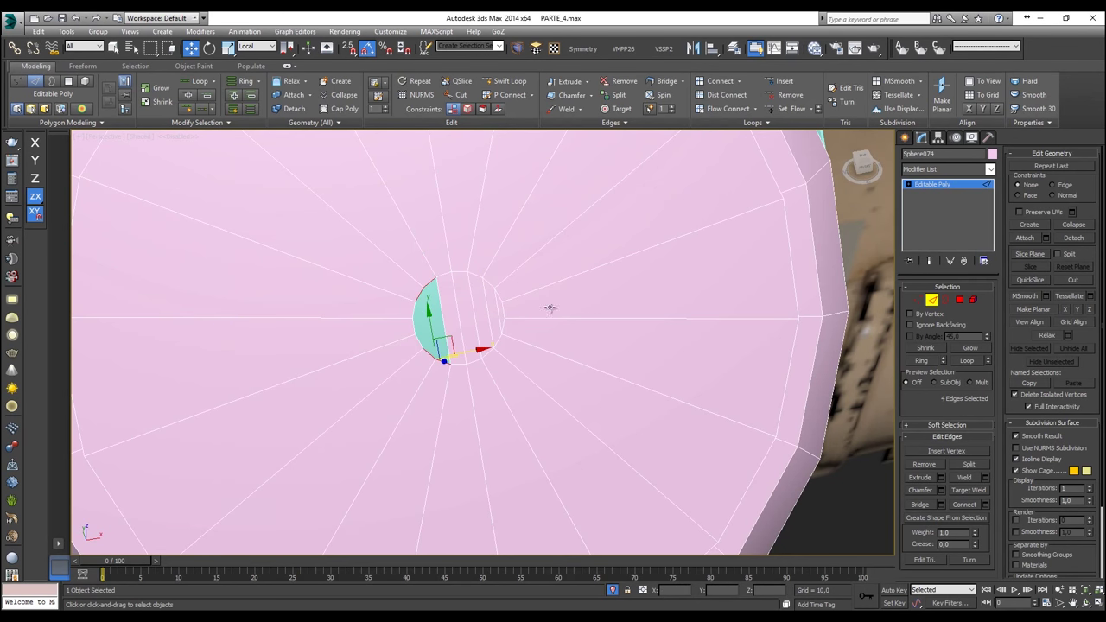
{"action": "left_click", "coordinate": [663, 82]}
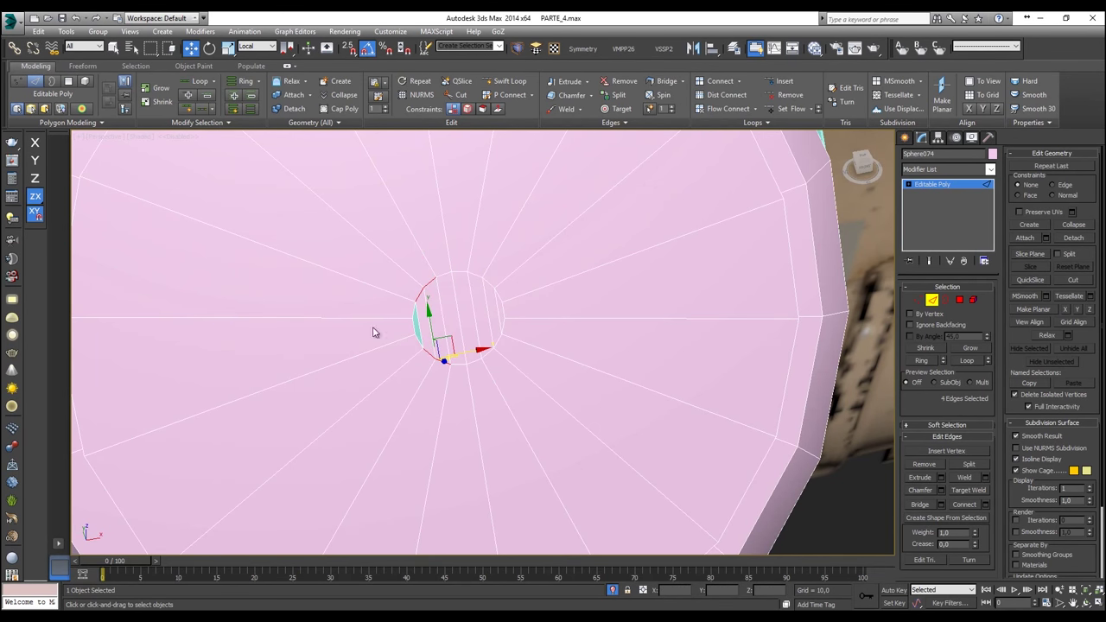
{"action": "left_click", "coordinate": [413, 326]}
{"action": "left_click", "coordinate": [420, 331], "text": "ctrl"}
{"action": "left_click", "coordinate": [657, 82]}
Step: Select the pink sphere's lower polygons through the mesh in the left view, leaving the upper part and a stepped side notch unselected
{"action": "scroll", "coordinate": [508, 304], "scroll_direction": "down", "scroll_amount": 5}
{"action": "middle_click_drag", "start_coordinate": [511, 306], "coordinate": [579, 271], "text": "alt"}
{"action": "scroll", "coordinate": [577, 266], "scroll_direction": "up", "scroll_amount": 10}
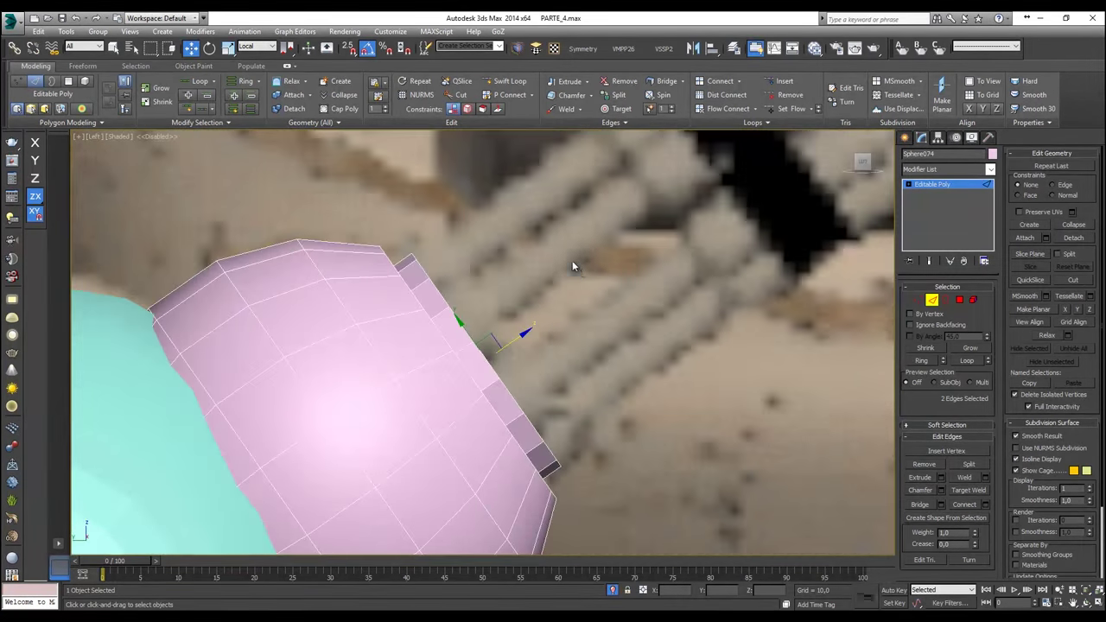
{"action": "scroll", "coordinate": [559, 282], "scroll_direction": "down", "scroll_amount": 10}
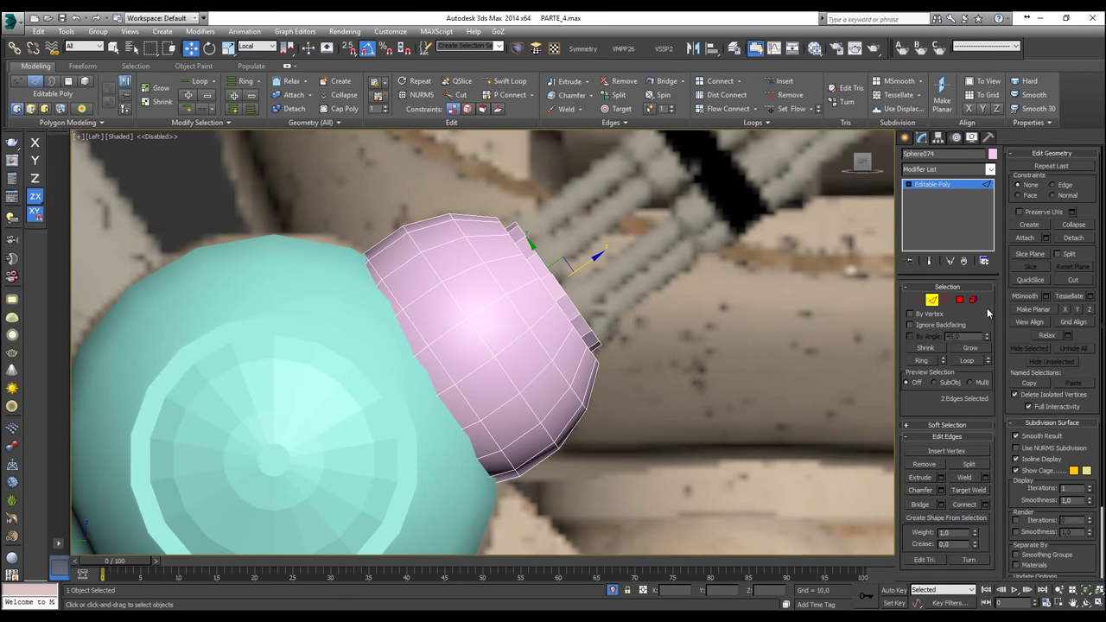
{"action": "left_click", "coordinate": [961, 303]}
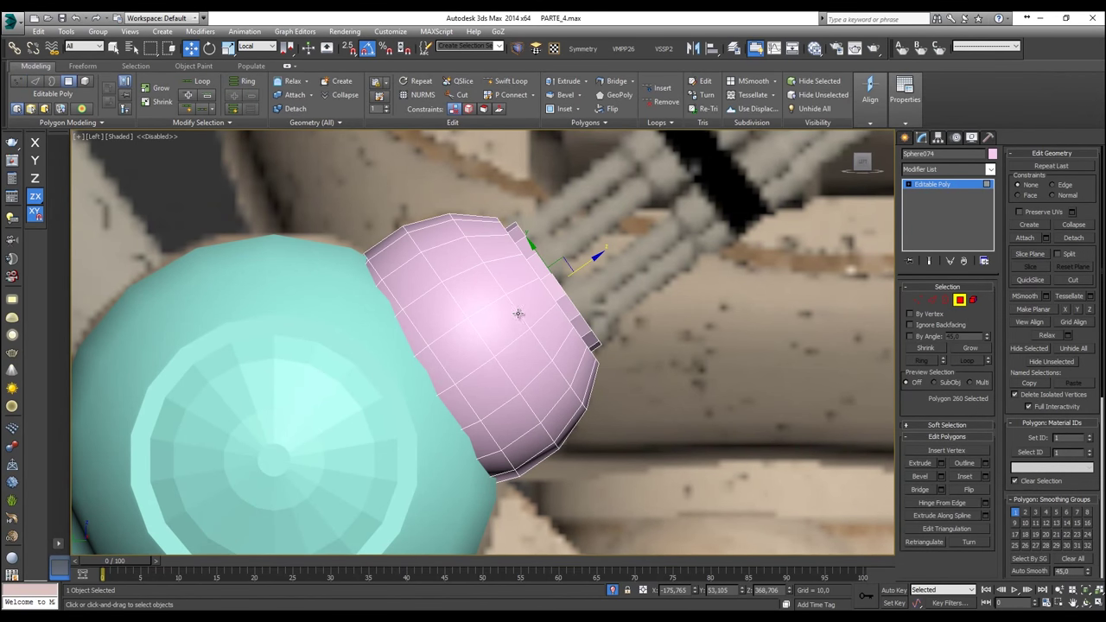
{"action": "key", "text": "alt+x"}
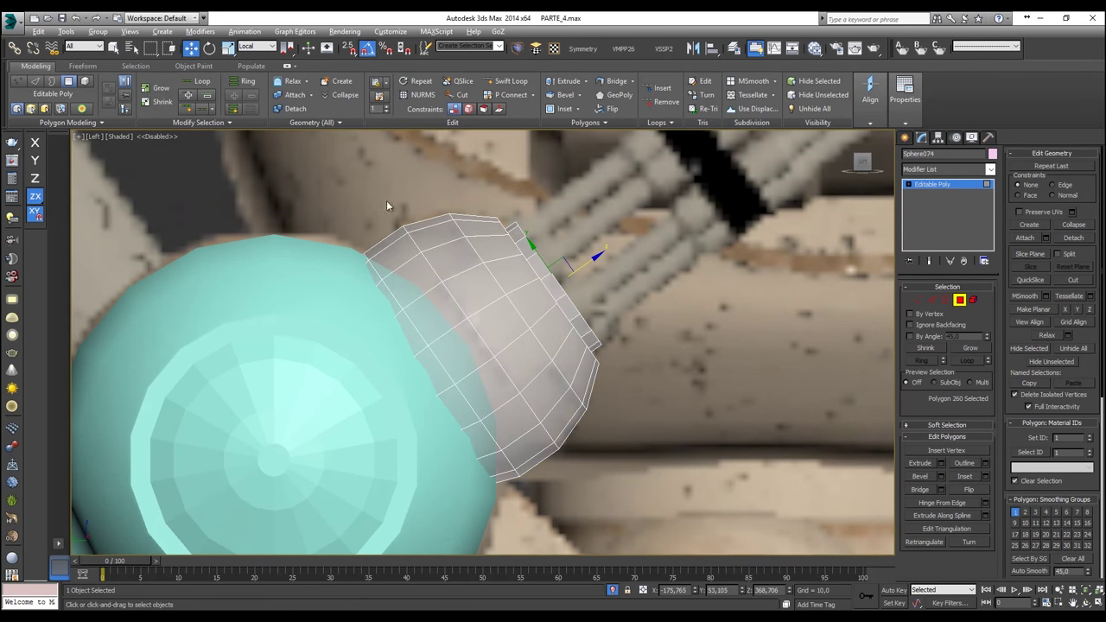
{"action": "left_click_drag", "start_coordinate": [399, 244], "coordinate": [439, 291]}
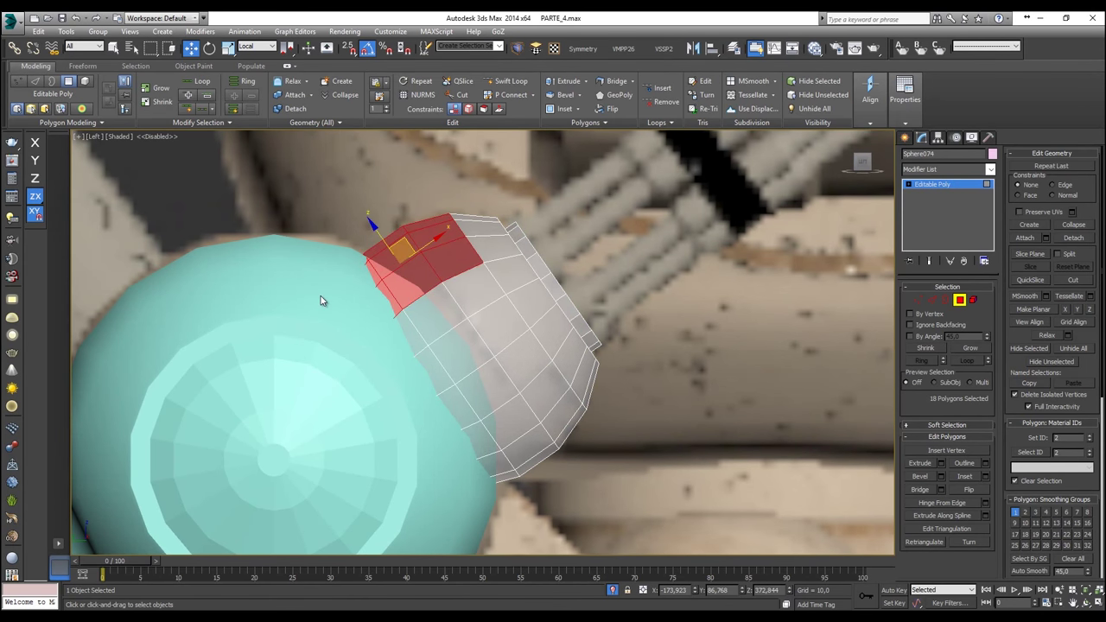
{"action": "key", "text": "F3"}
{"action": "left_click_drag", "start_coordinate": [394, 511], "coordinate": [420, 520], "text": "ctrl"}
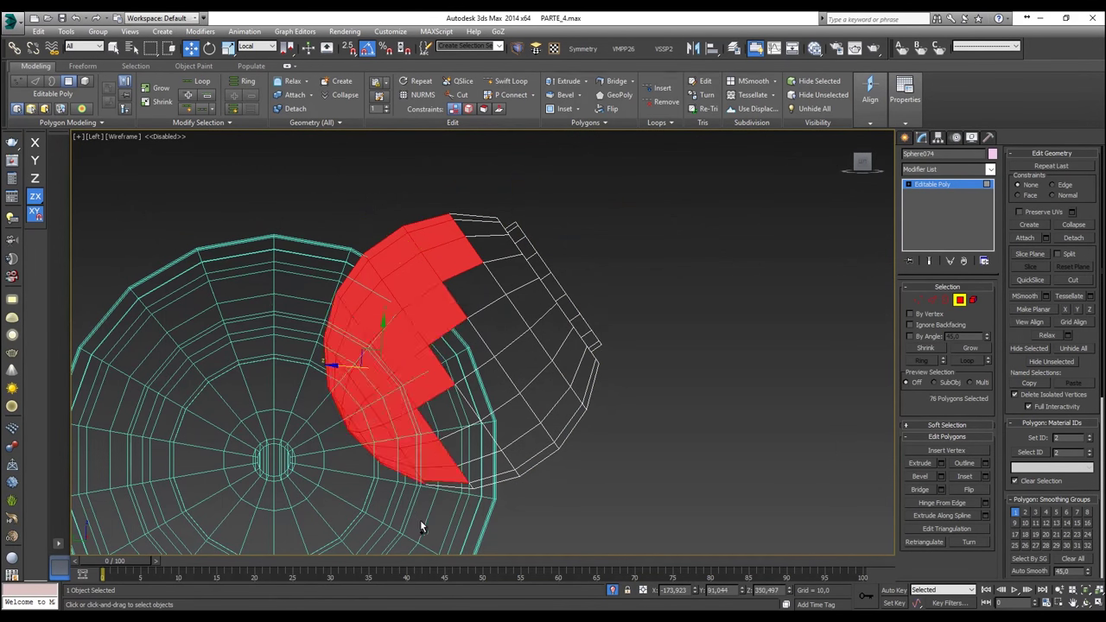
{"action": "left_click_drag", "start_coordinate": [390, 380], "coordinate": [388, 374], "text": "ctrl"}
{"action": "left_click_drag", "start_coordinate": [517, 521], "coordinate": [538, 418], "text": "ctrl"}
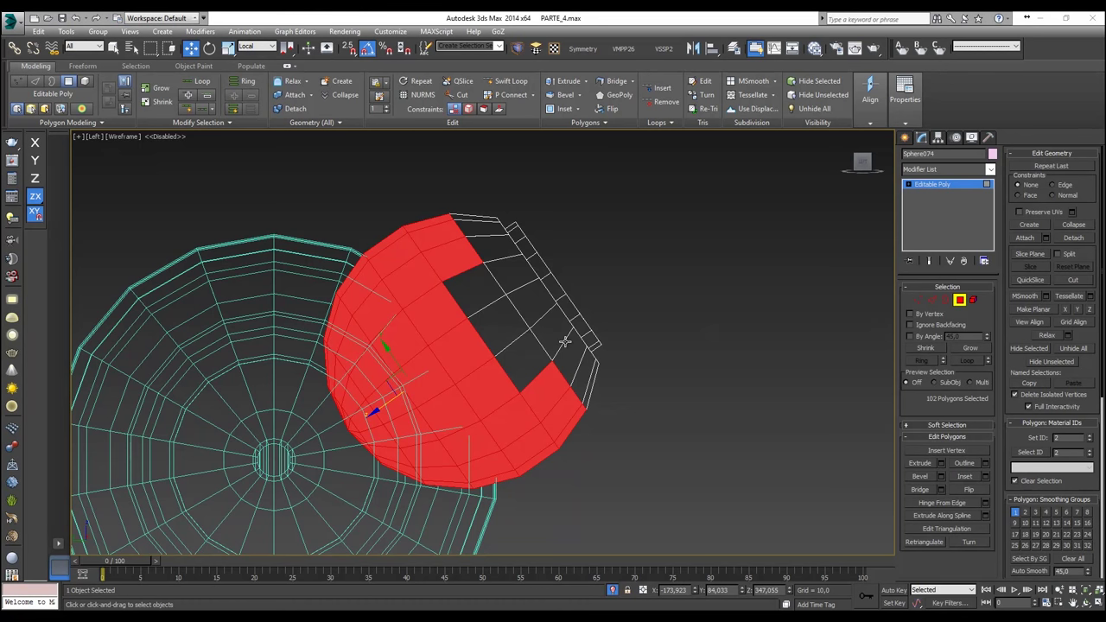
Step: Remove the two-by-two block of polygons on the sphere's front side from the selection to form another notch
{"action": "middle_click_drag", "start_coordinate": [559, 340], "coordinate": [495, 339]}
{"action": "scroll", "coordinate": [550, 343], "scroll_direction": "down", "scroll_amount": 2}
{"action": "key", "text": "p"}
{"action": "left_click", "coordinate": [509, 344], "text": "alt"}
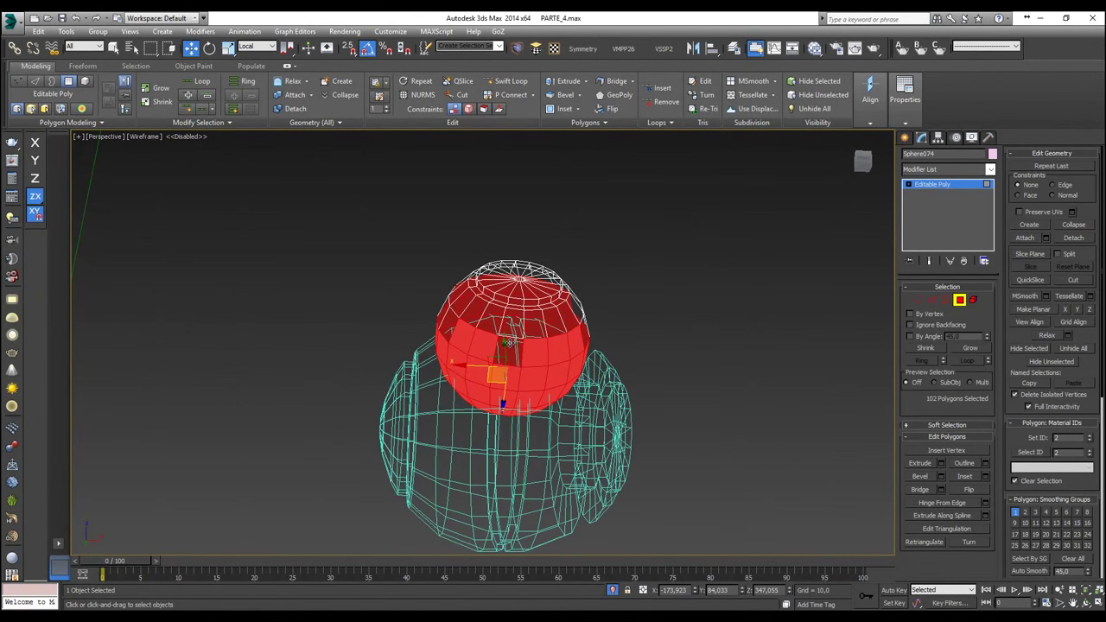
{"action": "left_click", "coordinate": [526, 347], "text": "alt"}
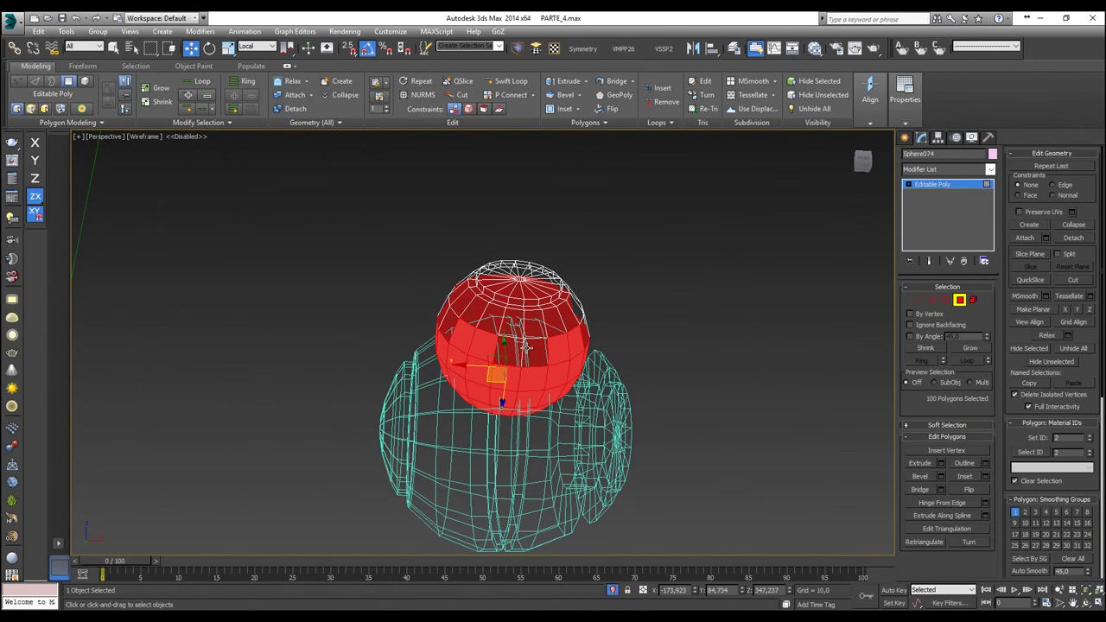
{"action": "key", "text": "F3"}
{"action": "scroll", "coordinate": [526, 348], "scroll_direction": "up", "scroll_amount": 4}
{"action": "key", "text": "alt+x"}
{"action": "key", "text": "alt+x"}
{"action": "mouse_move", "coordinate": [527, 348]}
{"action": "middle_mouse_down", "text": "alt"}
{"action": "mouse_move", "coordinate": [503, 350]}
{"action": "mouse_move", "coordinate": [524, 359]}
{"action": "mouse_move", "coordinate": [521, 324]}
{"action": "mouse_move", "coordinate": [547, 299]}
{"action": "mouse_move", "coordinate": [459, 320]}
{"action": "middle_mouse_up", "text": "alt"}
{"action": "left_click", "coordinate": [512, 332], "text": "alt"}
{"action": "left_click", "coordinate": [476, 331], "text": "alt"}
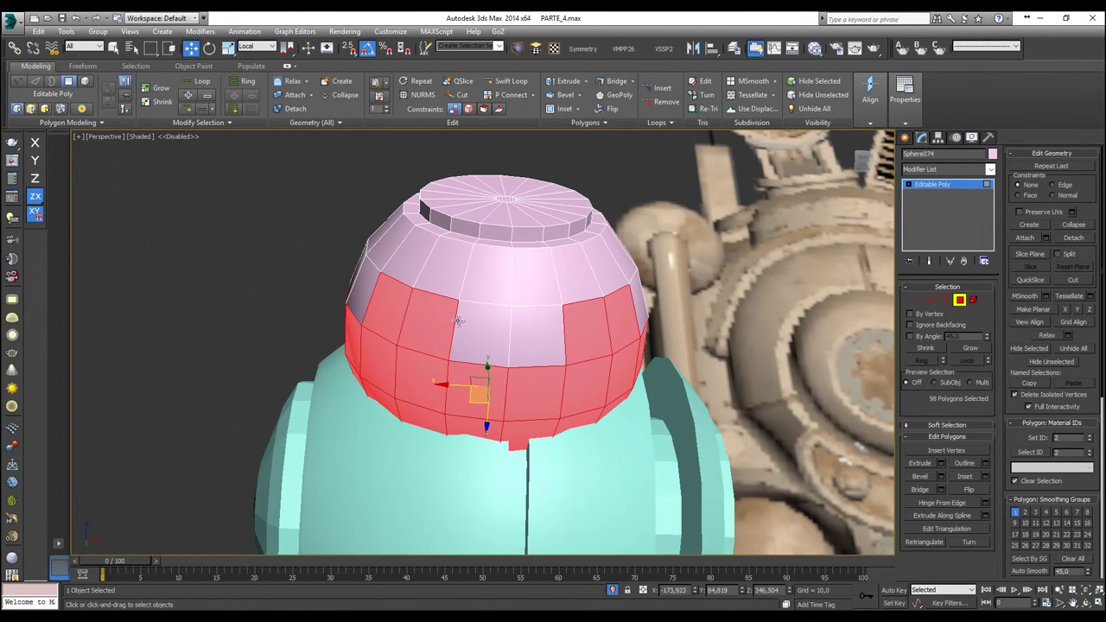
Step: Examine the polygon selection around the pink sphere from several sides
{"action": "middle_click_drag", "start_coordinate": [531, 326], "coordinate": [591, 374], "text": "alt"}
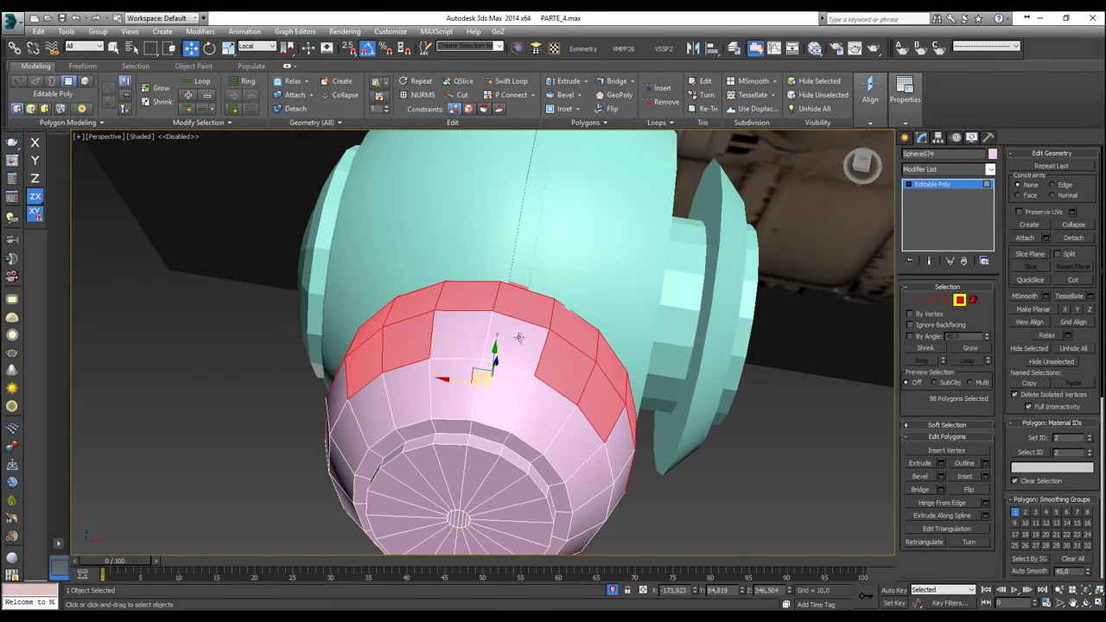
{"action": "middle_click_drag", "start_coordinate": [375, 349], "coordinate": [443, 250], "text": "alt"}
{"action": "key", "text": "F3"}
{"action": "scroll", "coordinate": [486, 282], "scroll_direction": "down", "scroll_amount": 4}
{"action": "scroll", "coordinate": [442, 251], "scroll_direction": "up", "scroll_amount": 3}
{"action": "key", "text": "F3"}
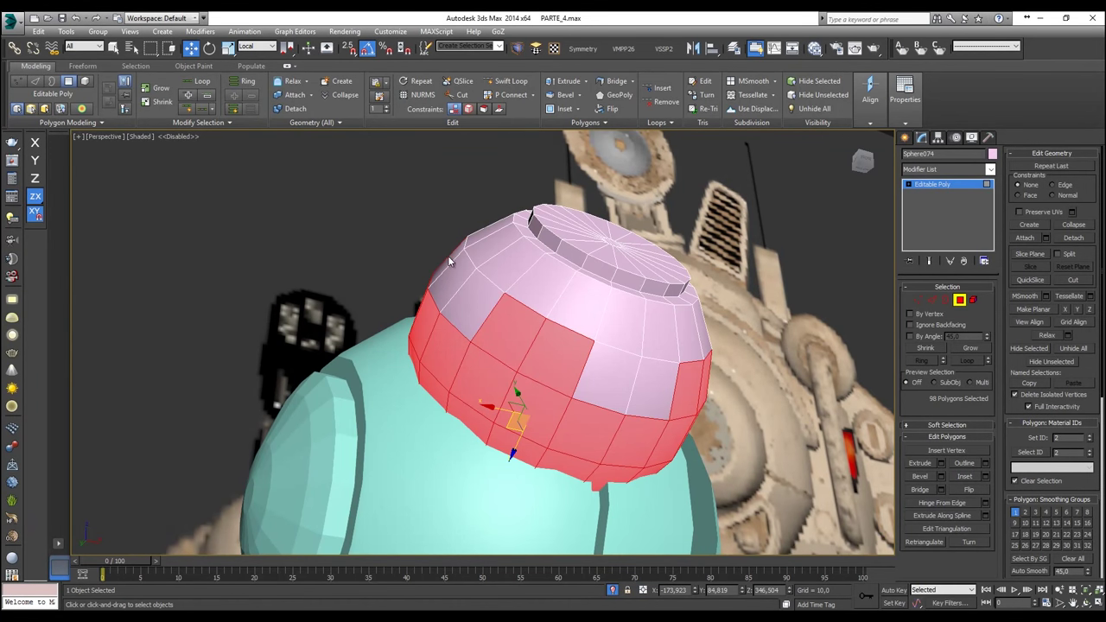
{"action": "mouse_move", "coordinate": [491, 304]}
{"action": "middle_mouse_down"}
{"action": "mouse_move", "coordinate": [474, 262]}
{"action": "mouse_move", "coordinate": [461, 285]}
{"action": "middle_mouse_up"}
{"action": "scroll", "coordinate": [474, 263], "scroll_direction": "up", "scroll_amount": 5}
{"action": "scroll", "coordinate": [474, 263], "scroll_direction": "down", "scroll_amount": 5}
{"action": "scroll", "coordinate": [452, 304], "scroll_direction": "up", "scroll_amount": 2}
Step: Extrude the selected polygons inward by Local Normal with a height of -1.603, and leave polygon editing
{"action": "right_click", "coordinate": [449, 300]}
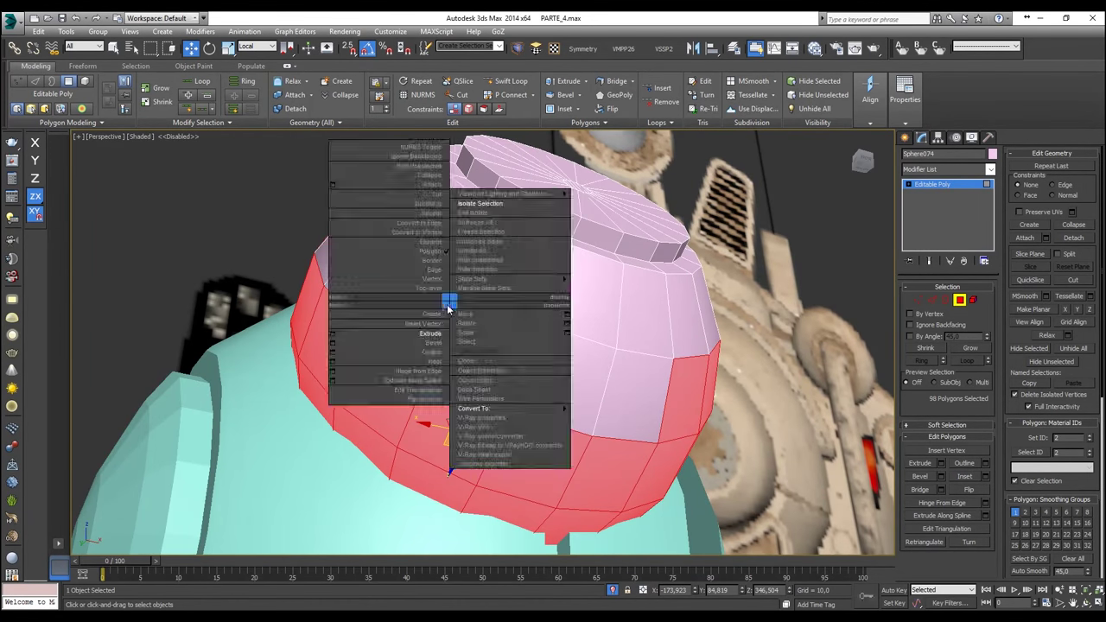
{"action": "left_click", "coordinate": [332, 338]}
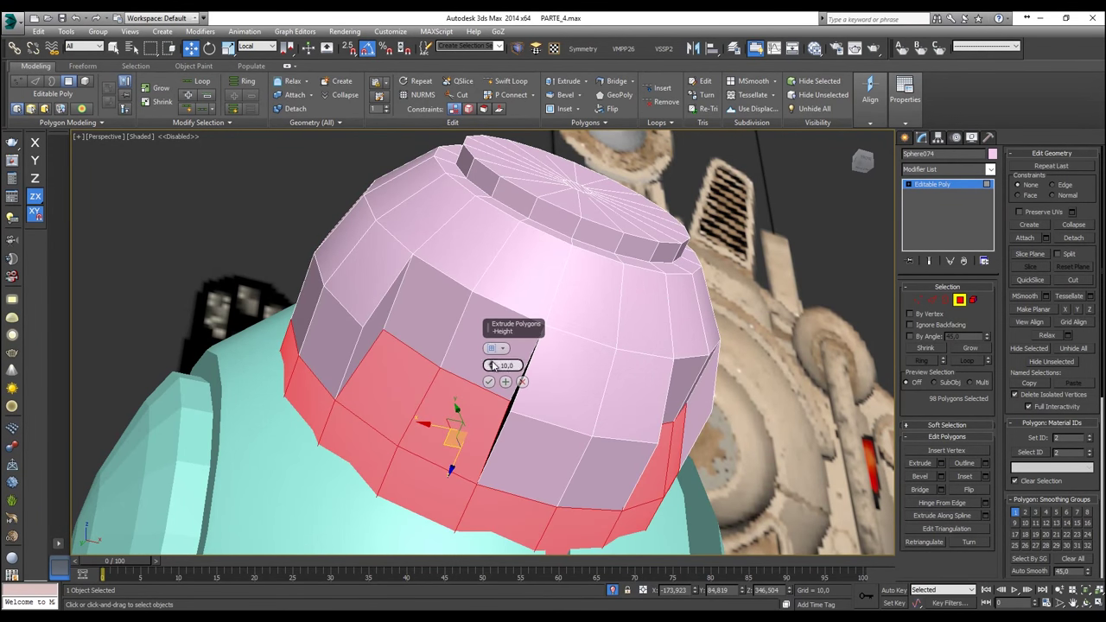
{"action": "left_click", "coordinate": [501, 350]}
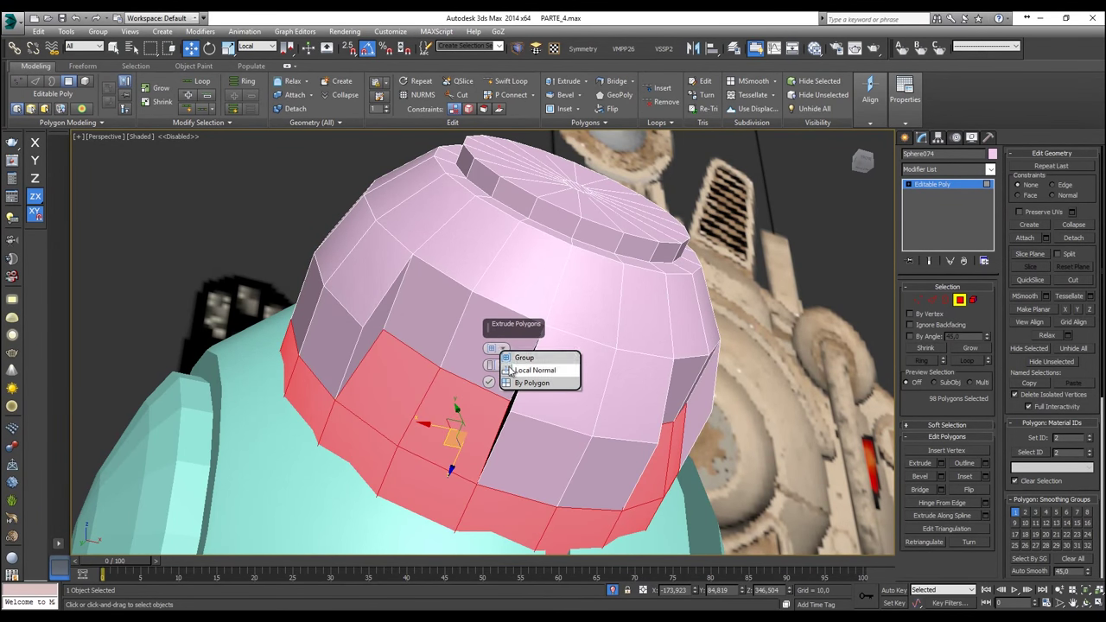
{"action": "left_click", "coordinate": [514, 370]}
{"action": "left_click_drag", "start_coordinate": [490, 365], "coordinate": [497, 418]}
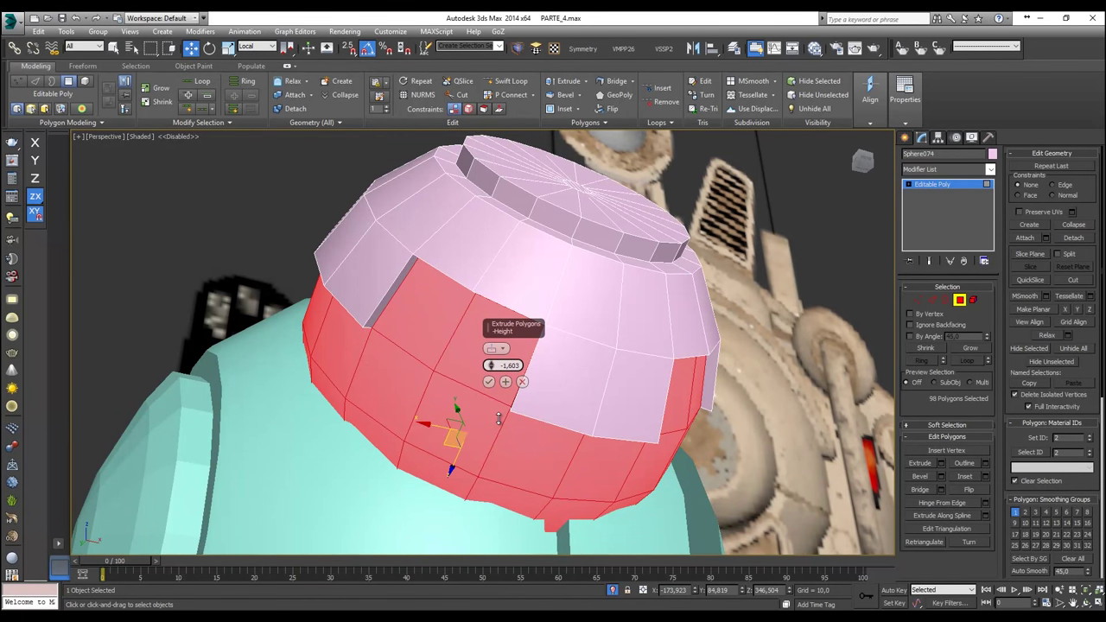
{"action": "key", "text": "f"}
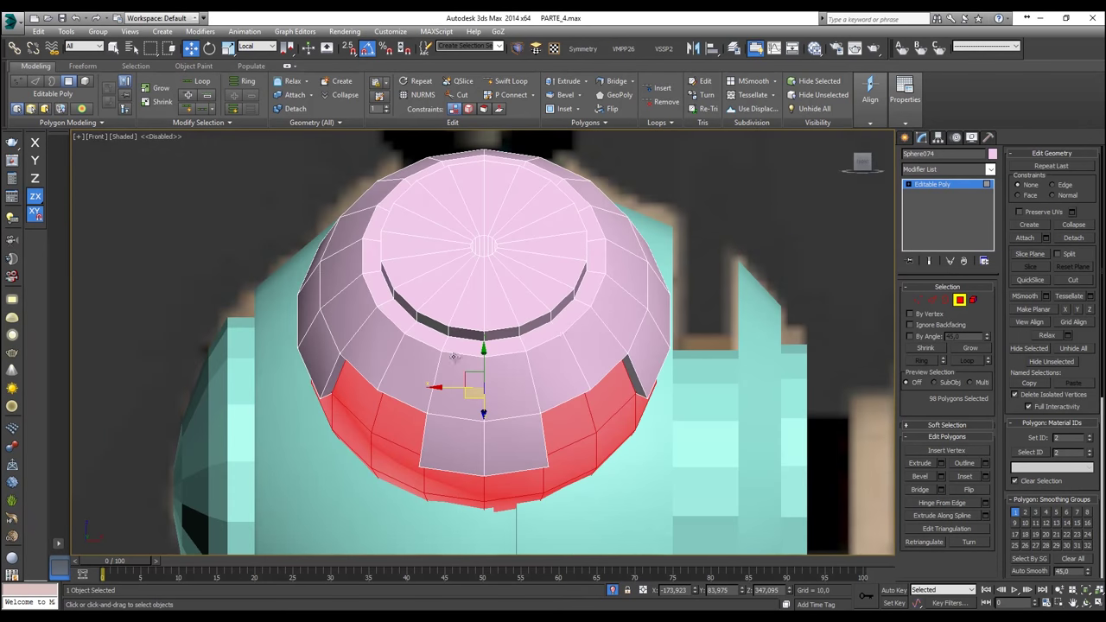
{"action": "left_click", "coordinate": [958, 299]}
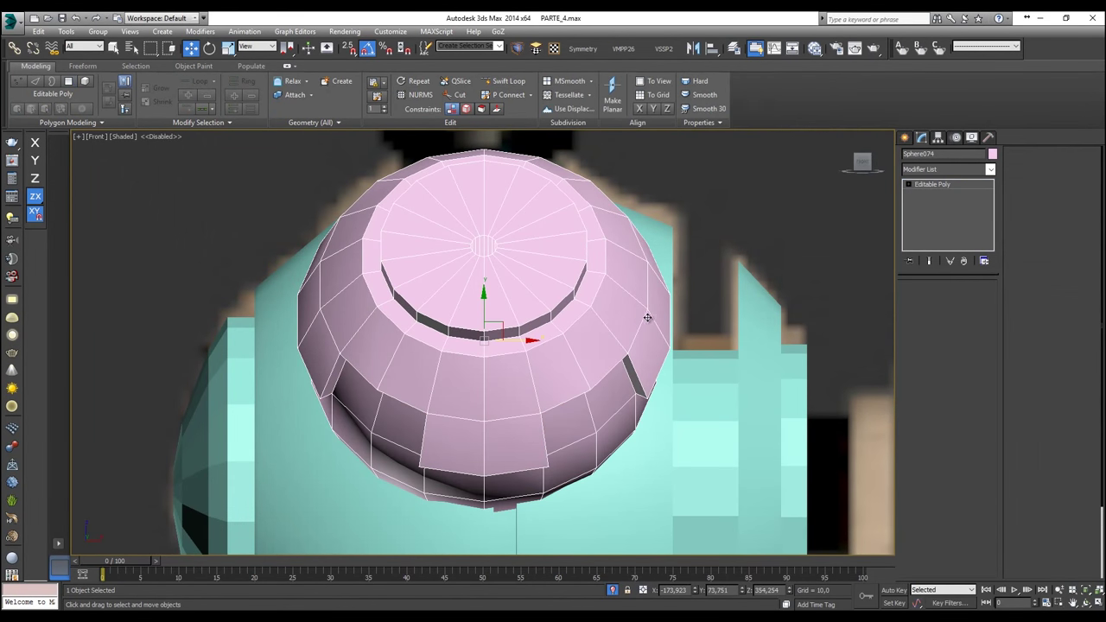
Step: Delete the pink sphere's lower polygons that sit inside the teal ball, selecting them through the mesh in the left wireframe view
{"action": "key", "text": "l"}
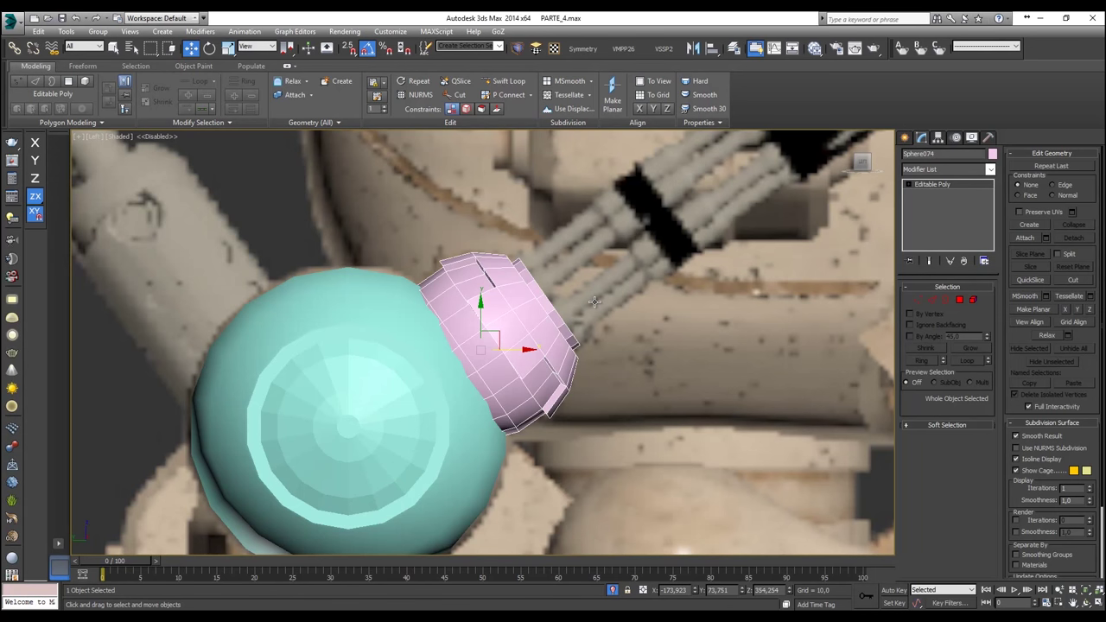
{"action": "scroll", "coordinate": [543, 331], "scroll_direction": "up", "scroll_amount": 2}
{"action": "key", "text": "F3"}
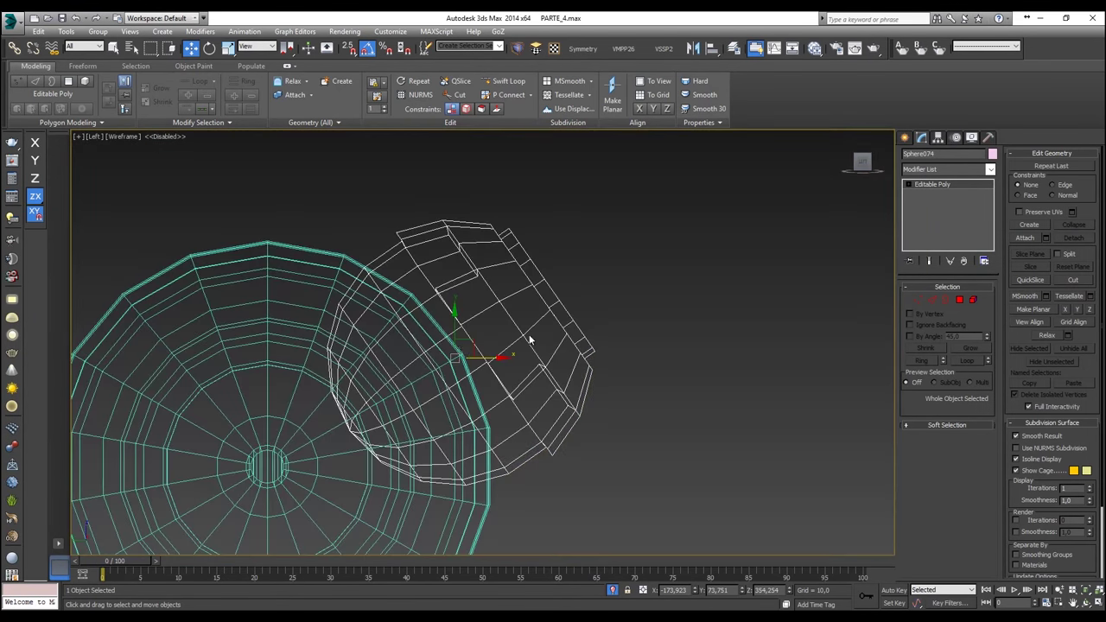
{"action": "middle_click_drag", "start_coordinate": [604, 366], "coordinate": [660, 344]}
{"action": "left_click", "coordinate": [961, 301]}
{"action": "left_click_drag", "start_coordinate": [301, 331], "coordinate": [433, 410]}
{"action": "left_click", "coordinate": [430, 394], "text": "ctrl"}
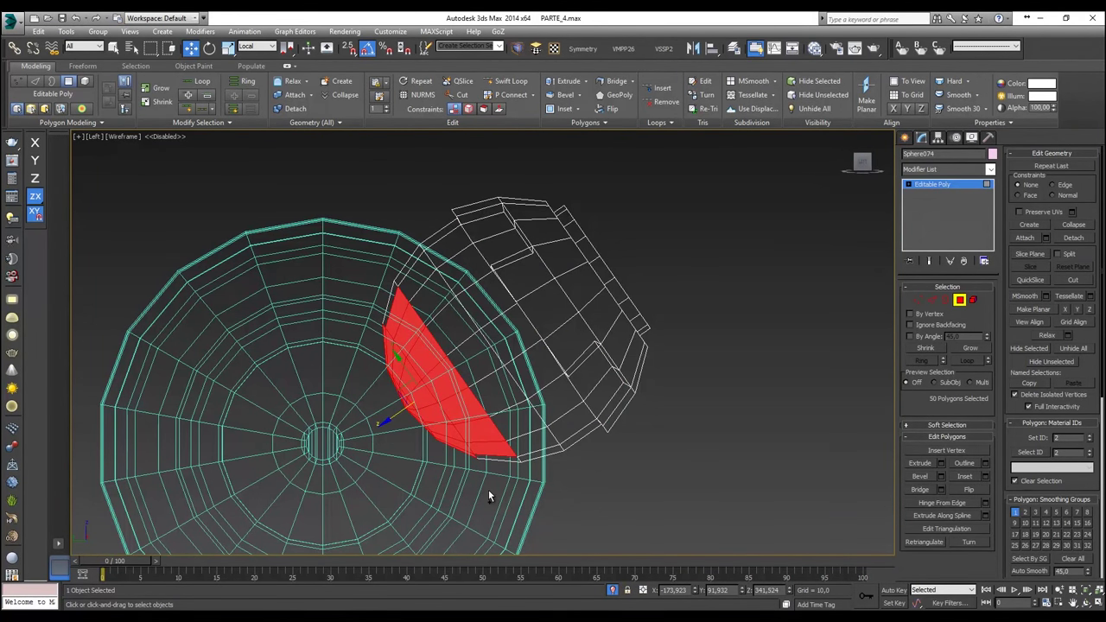
{"action": "left_click_drag", "start_coordinate": [386, 380], "coordinate": [393, 386], "text": "ctrl"}
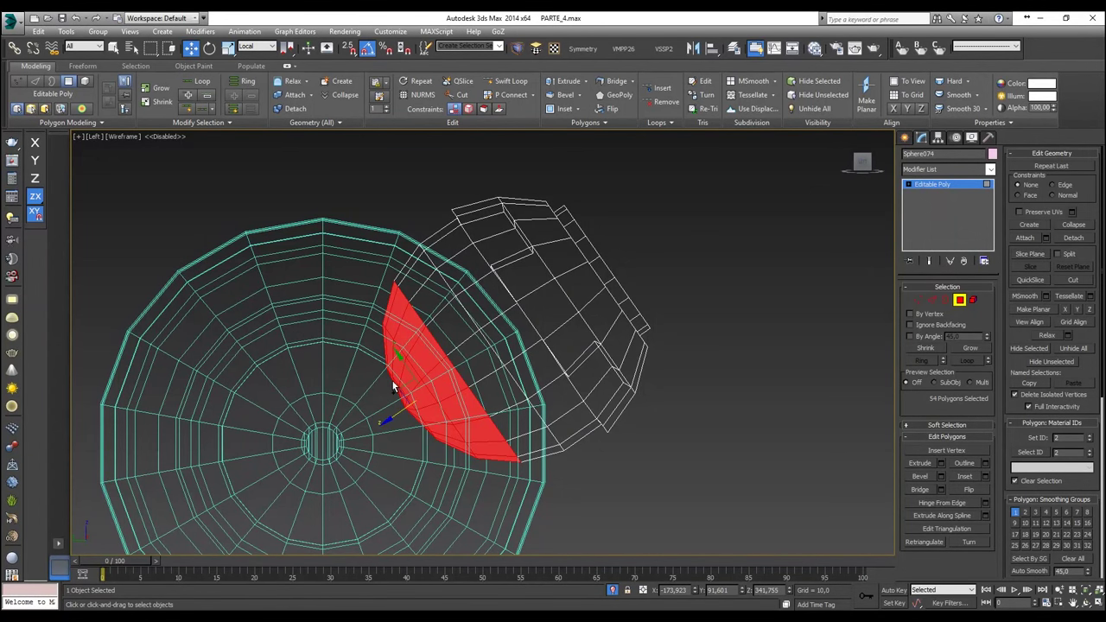
{"action": "scroll", "coordinate": [430, 373], "scroll_direction": "down", "scroll_amount": 2}
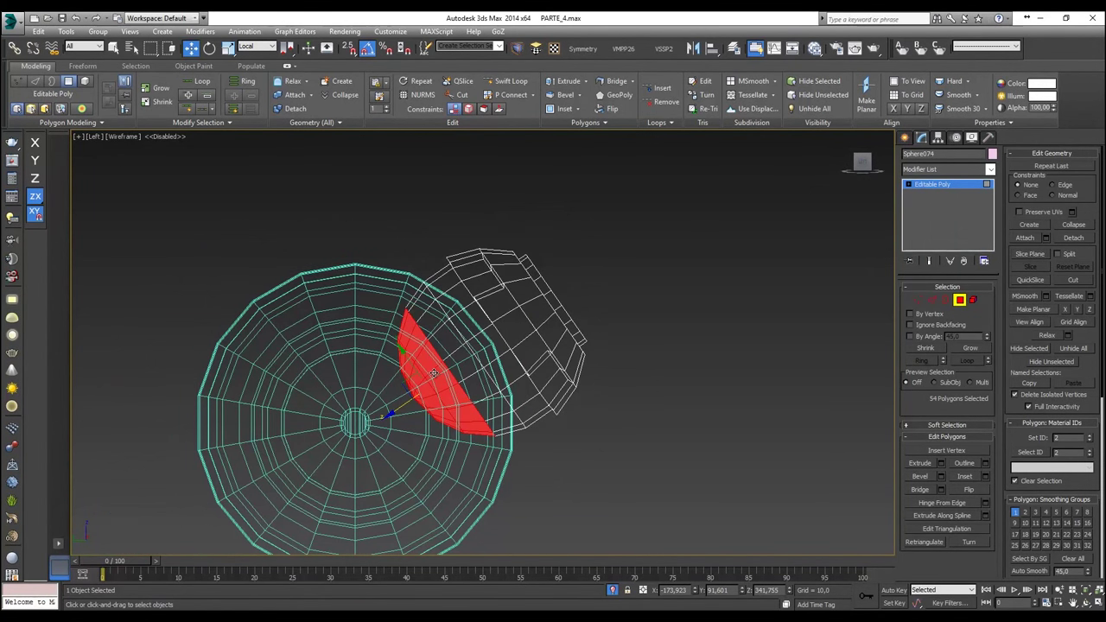
{"action": "key", "text": "F3"}
{"action": "scroll", "coordinate": [430, 375], "scroll_direction": "down", "scroll_amount": 3}
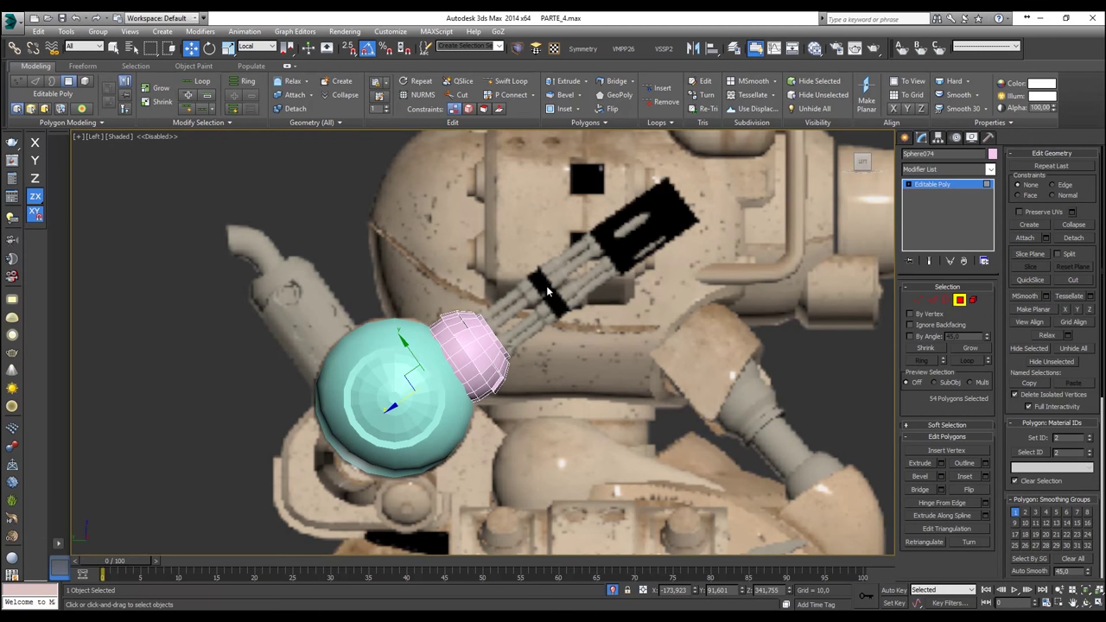
{"action": "scroll", "coordinate": [429, 403], "scroll_direction": "up", "scroll_amount": 3}
{"action": "key", "text": "F3"}
{"action": "key", "text": "F3"}
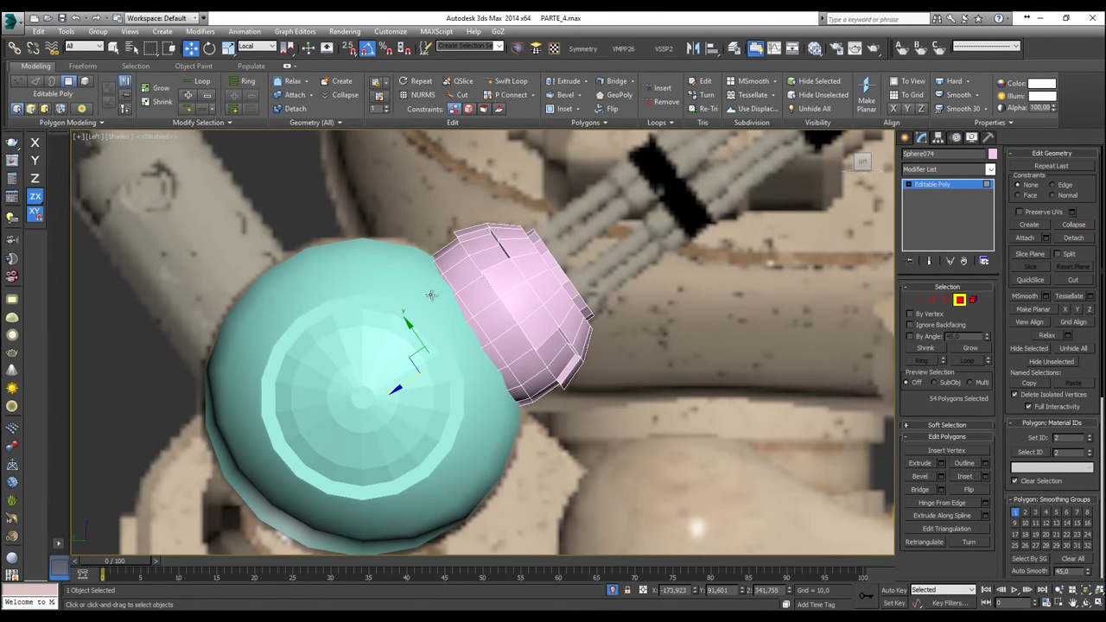
{"action": "key", "text": "F3"}
{"action": "scroll", "coordinate": [412, 340], "scroll_direction": "up", "scroll_amount": 2}
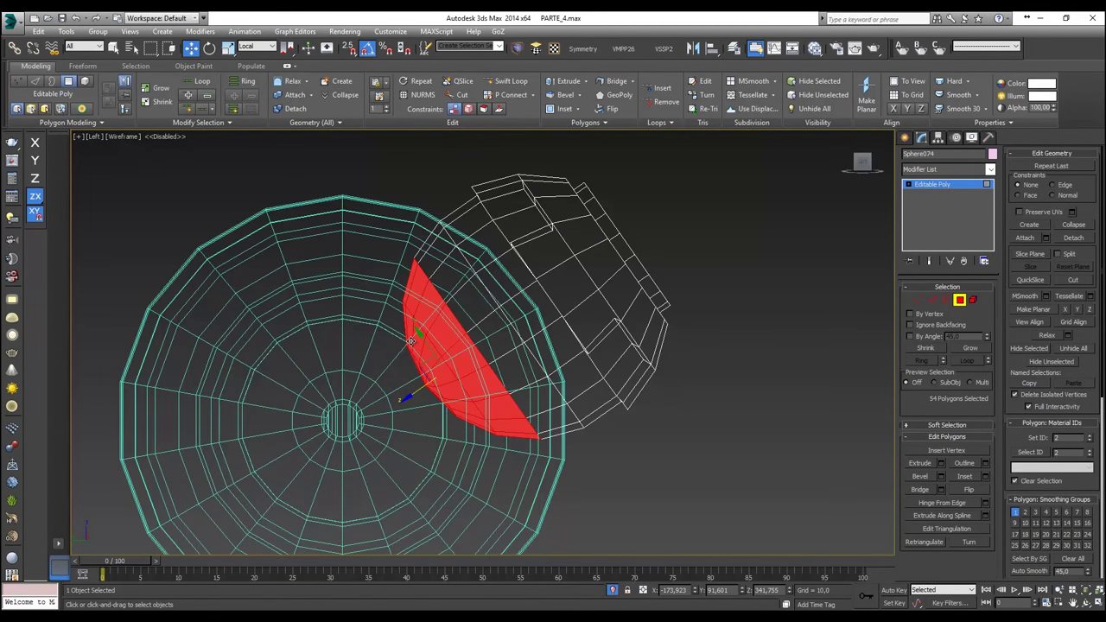
{"action": "key", "text": "ctrl+d"}
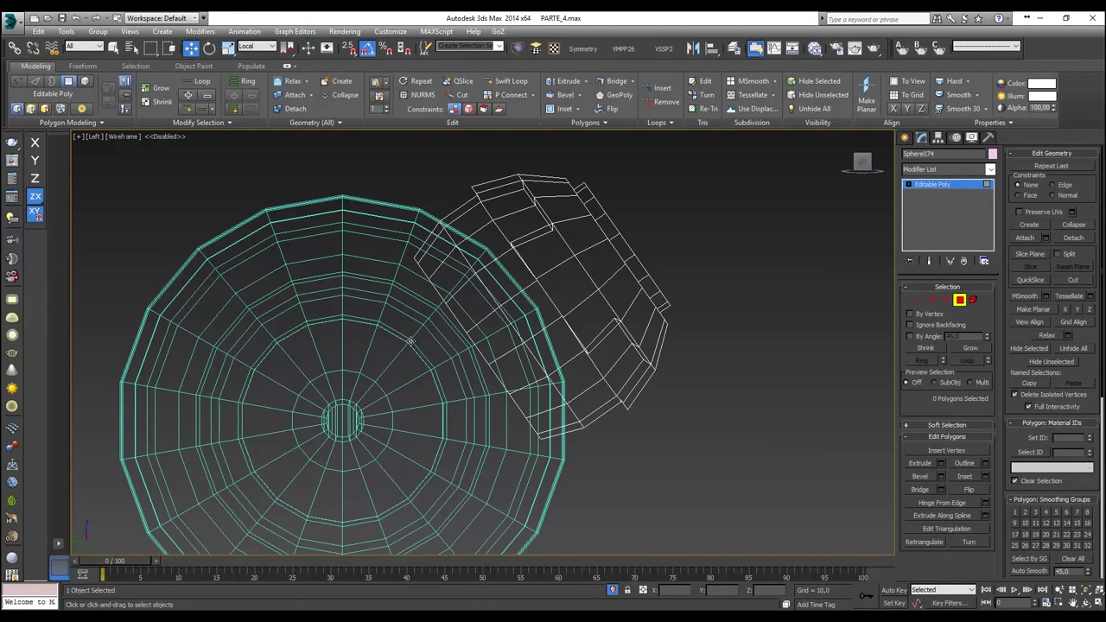
{"action": "key", "text": "F3"}
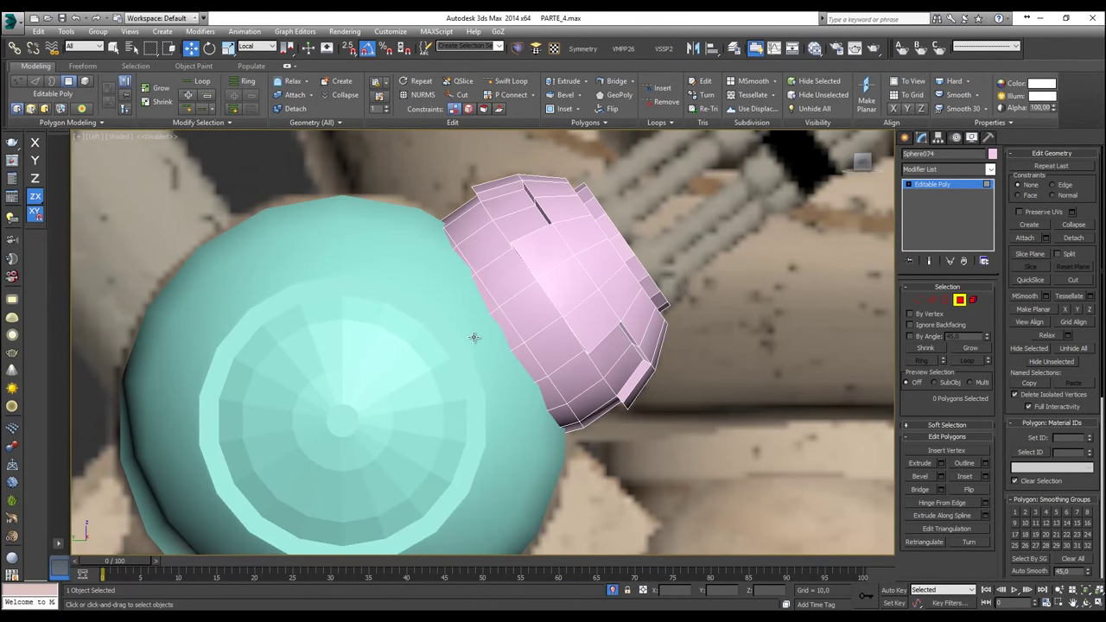
Step: Leave polygon editing and isolate the pink sphere in the perspective view
{"action": "scroll", "coordinate": [474, 338], "scroll_direction": "down", "scroll_amount": 5}
{"action": "key", "text": "p"}
{"action": "scroll", "coordinate": [504, 333], "scroll_direction": "down", "scroll_amount": 5}
{"action": "middle_click_drag", "start_coordinate": [505, 333], "coordinate": [531, 337], "text": "alt"}
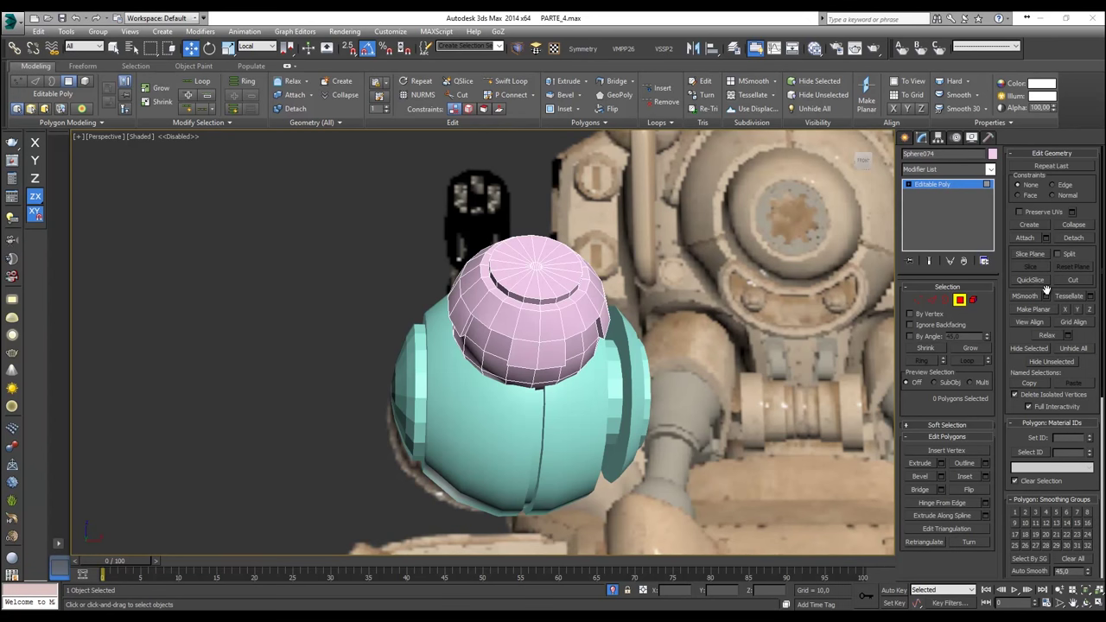
{"action": "left_click", "coordinate": [961, 300]}
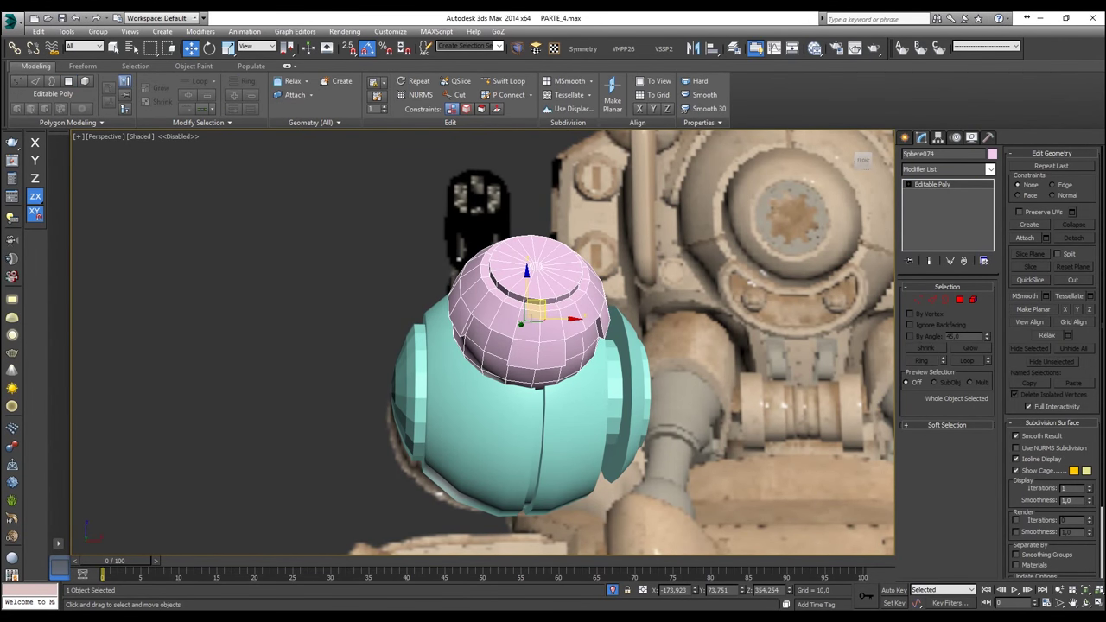
{"action": "right_click", "coordinate": [572, 312]}
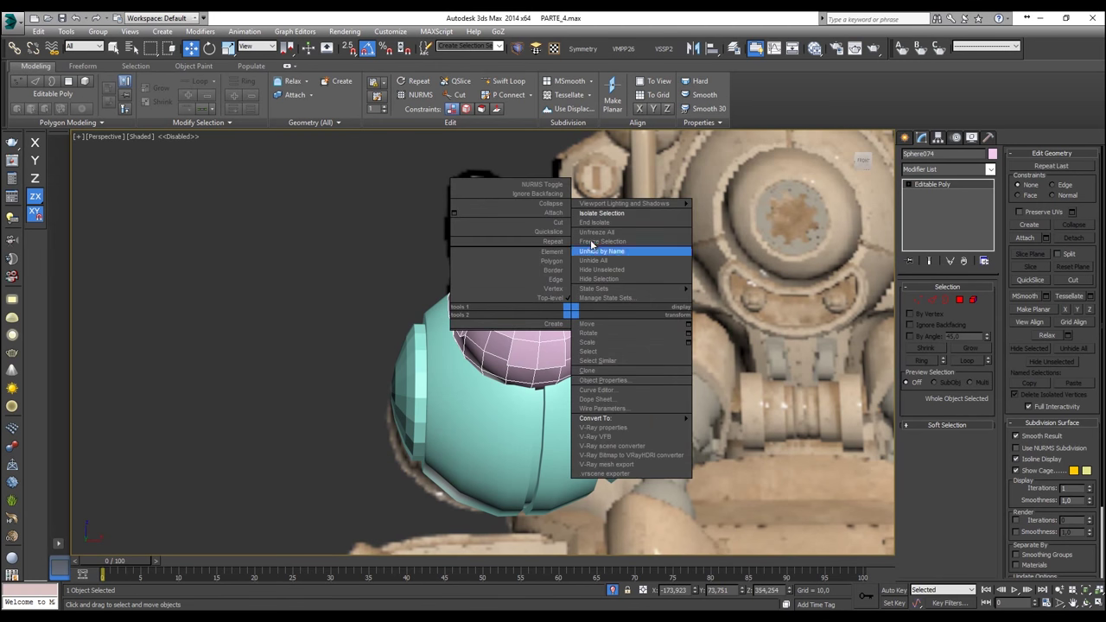
{"action": "left_click", "coordinate": [592, 213]}
{"action": "middle_click_drag", "start_coordinate": [545, 259], "coordinate": [616, 273], "text": "alt"}
Step: In edge editing, select the upper and lower wall edges along the first side of the stepped recess, including its corner
{"action": "left_click", "coordinate": [931, 299]}
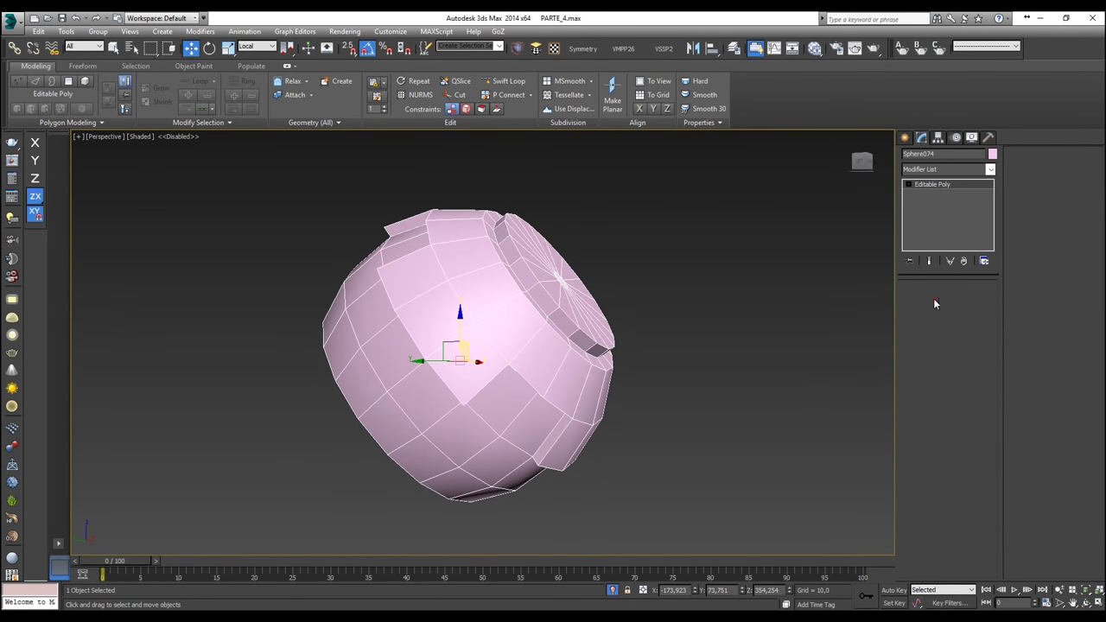
{"action": "middle_click_drag", "start_coordinate": [446, 296], "coordinate": [497, 302], "text": "alt"}
{"action": "middle_click_drag", "start_coordinate": [505, 319], "coordinate": [422, 349], "text": "alt"}
{"action": "scroll", "coordinate": [422, 349], "scroll_direction": "up", "scroll_amount": 5}
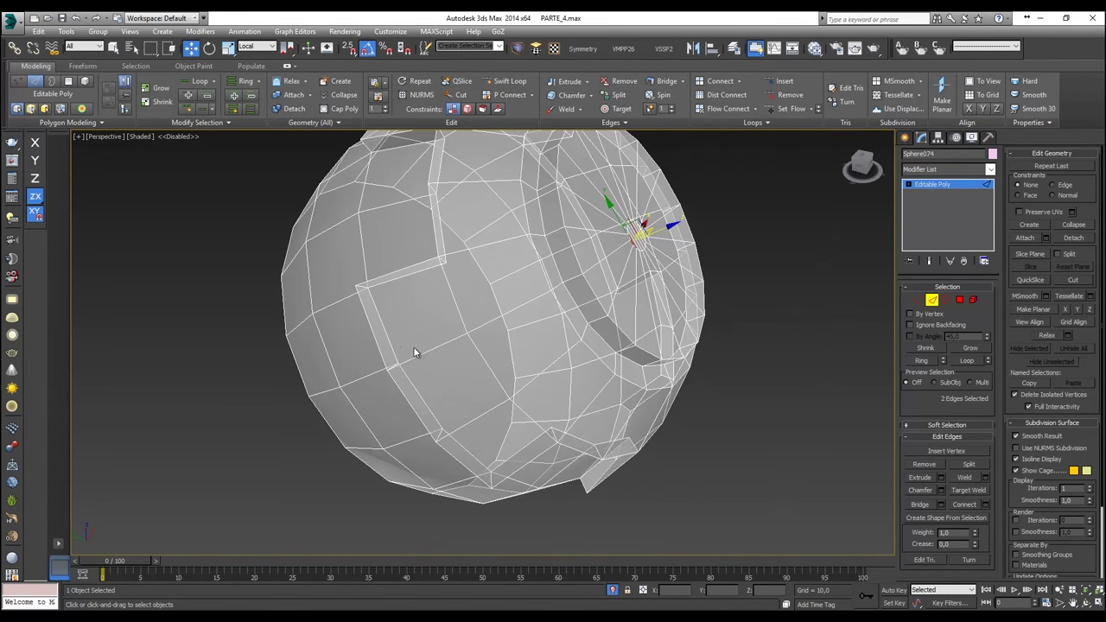
{"action": "left_click", "coordinate": [342, 206]}
{"action": "left_click", "coordinate": [342, 205], "text": "alt"}
{"action": "left_click", "coordinate": [308, 277], "text": "alt"}
{"action": "middle_click_drag", "start_coordinate": [419, 348], "coordinate": [387, 258]}
{"action": "left_click_drag", "start_coordinate": [432, 339], "coordinate": [342, 353], "text": "ctrl"}
{"action": "middle_click_drag", "start_coordinate": [342, 354], "coordinate": [471, 298], "text": "alt"}
{"action": "left_click", "coordinate": [536, 393], "text": "ctrl"}
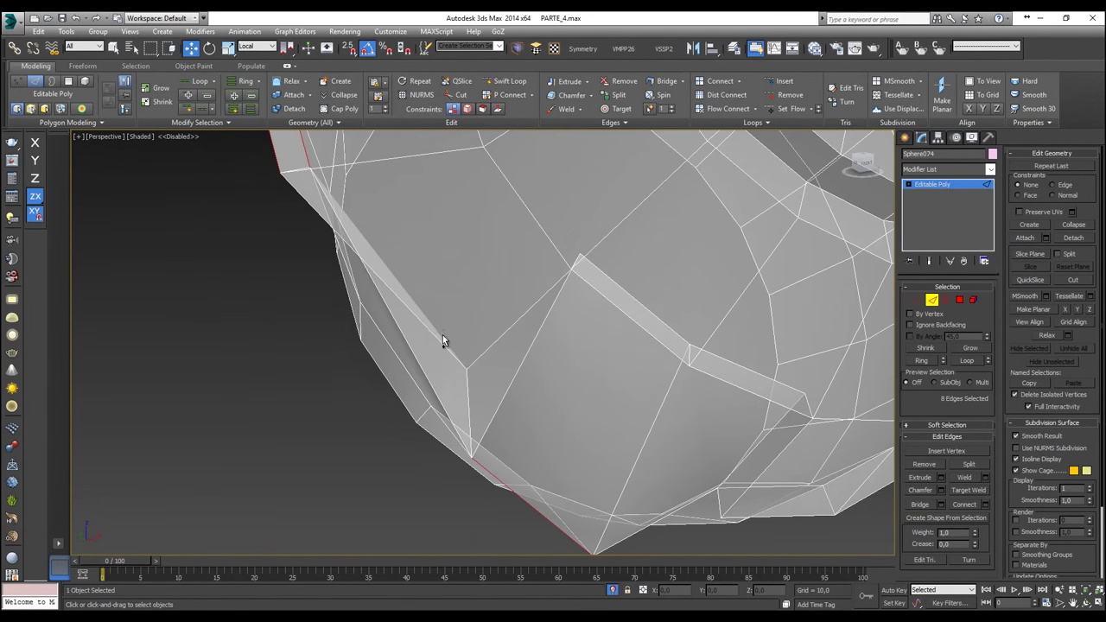
{"action": "left_click_drag", "start_coordinate": [442, 328], "coordinate": [441, 327], "text": "ctrl"}
{"action": "left_click_drag", "start_coordinate": [413, 406], "coordinate": [529, 383], "text": "alt"}
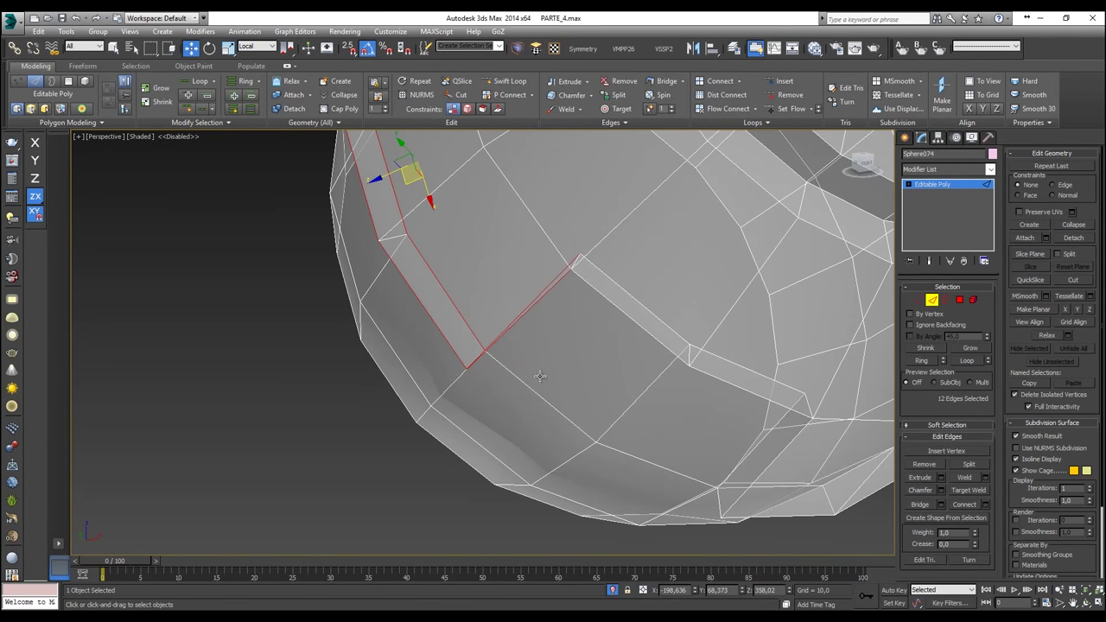
Step: Add the wall and corner edges around the front notch to the selection, deselecting stray surface edges
{"action": "left_click_drag", "start_coordinate": [553, 246], "coordinate": [553, 246], "text": "ctrl"}
{"action": "left_click_drag", "start_coordinate": [639, 222], "coordinate": [499, 213], "text": "alt"}
{"action": "middle_click_drag", "start_coordinate": [696, 336], "coordinate": [672, 316], "text": "alt"}
{"action": "left_click_drag", "start_coordinate": [715, 318], "coordinate": [697, 419], "text": "ctrl"}
{"action": "left_click_drag", "start_coordinate": [783, 395], "coordinate": [831, 441], "text": "ctrl"}
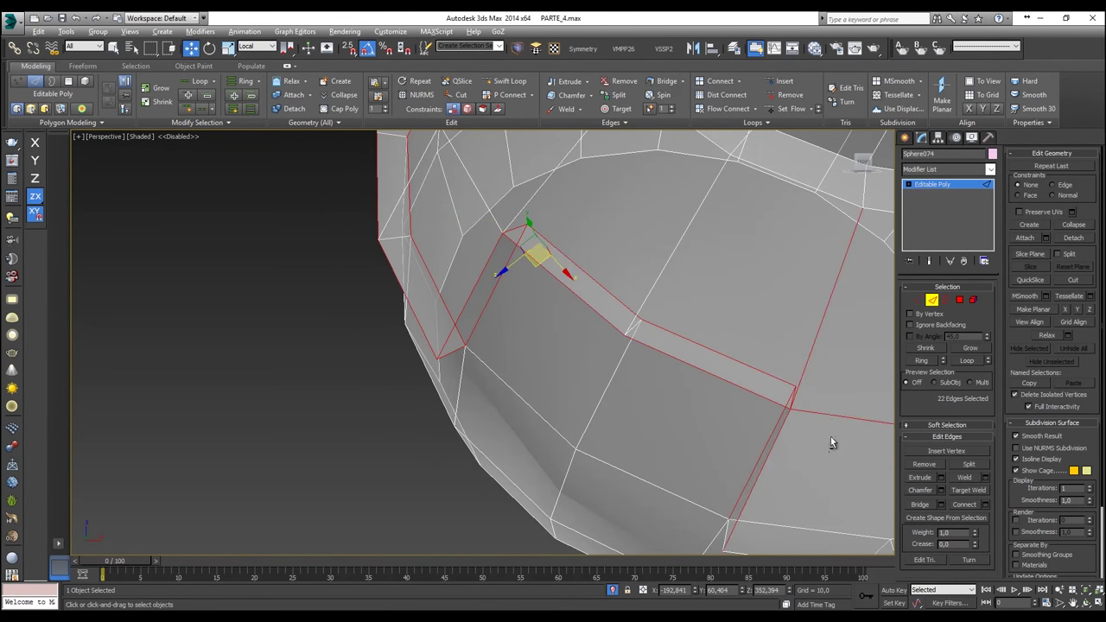
{"action": "left_click_drag", "start_coordinate": [811, 301], "coordinate": [811, 300], "text": "ctrl"}
{"action": "middle_click_drag", "start_coordinate": [811, 301], "coordinate": [656, 361], "text": "alt"}
{"action": "left_click_drag", "start_coordinate": [556, 342], "coordinate": [556, 342], "text": "alt"}
{"action": "middle_click_drag", "start_coordinate": [556, 342], "coordinate": [534, 347], "text": "alt"}
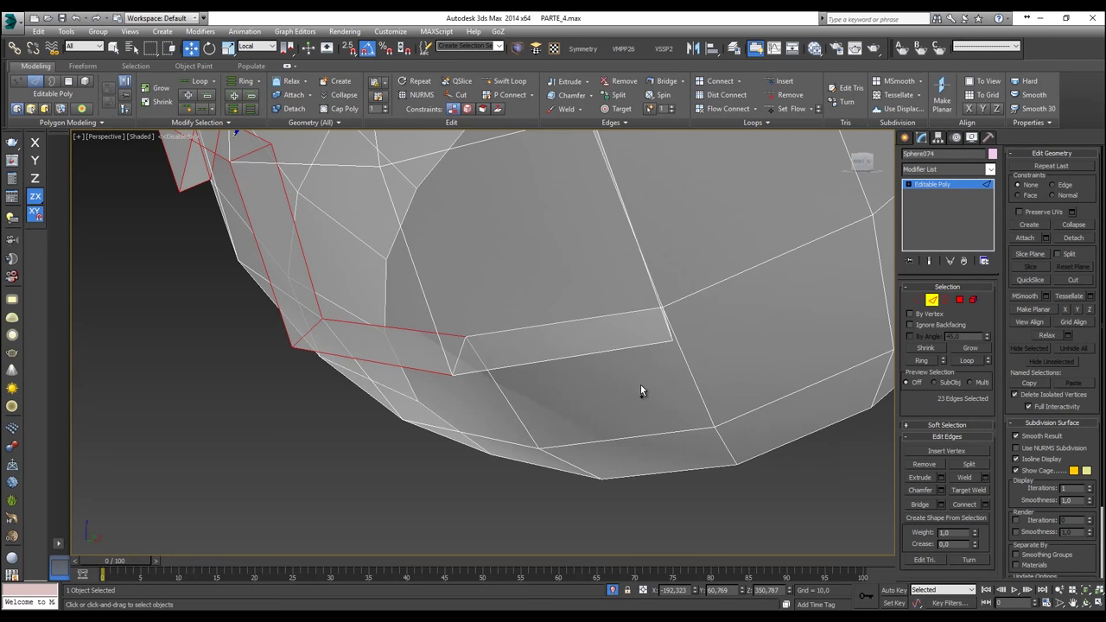
Step: Extend the edge selection along the recess wall beyond the front notch to the next stepped corner, leaving out stray edges
{"action": "left_click_drag", "start_coordinate": [710, 276], "coordinate": [710, 277], "text": "ctrl"}
{"action": "middle_click_drag", "start_coordinate": [709, 258], "coordinate": [733, 372], "text": "alt"}
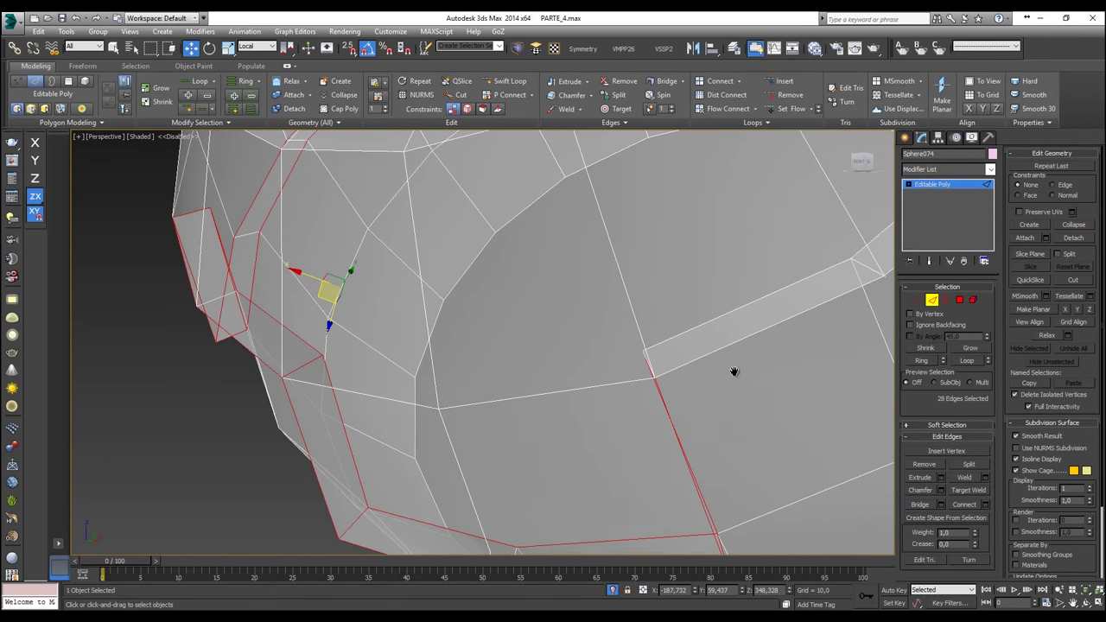
{"action": "left_click_drag", "start_coordinate": [607, 337], "coordinate": [667, 395], "text": "ctrl"}
{"action": "left_click_drag", "start_coordinate": [610, 428], "coordinate": [585, 371], "text": "alt"}
{"action": "left_click_drag", "start_coordinate": [644, 246], "coordinate": [601, 273], "text": "alt"}
{"action": "middle_click_drag", "start_coordinate": [679, 281], "coordinate": [510, 357], "text": "alt"}
{"action": "double_click", "coordinate": [582, 277], "text": "ctrl"}
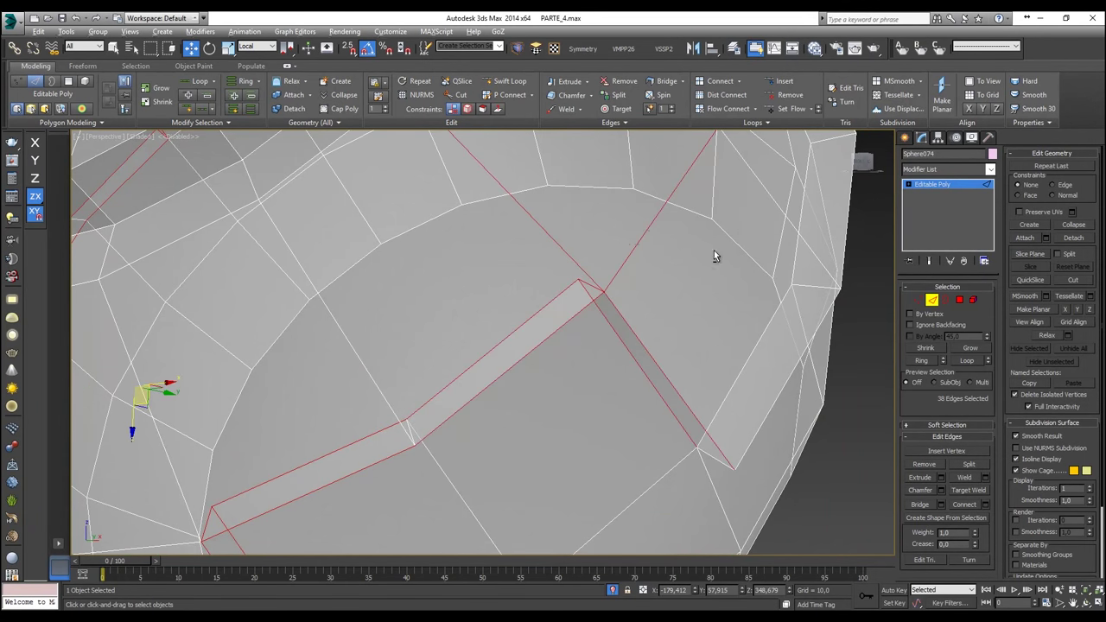
{"action": "left_click_drag", "start_coordinate": [531, 232], "coordinate": [528, 231], "text": "alt"}
Step: Add the edges of the long recess wall and its corner on the sphere's opposite side, removing unwanted surface edges
{"action": "middle_click_drag", "start_coordinate": [710, 376], "coordinate": [715, 403], "text": "alt"}
{"action": "left_click_drag", "start_coordinate": [614, 391], "coordinate": [612, 390], "text": "ctrl"}
{"action": "left_click_drag", "start_coordinate": [774, 508], "coordinate": [561, 507], "text": "alt"}
{"action": "middle_click_drag", "start_coordinate": [724, 335], "coordinate": [624, 406], "text": "alt"}
{"action": "left_click_drag", "start_coordinate": [674, 489], "coordinate": [563, 472], "text": "ctrl"}
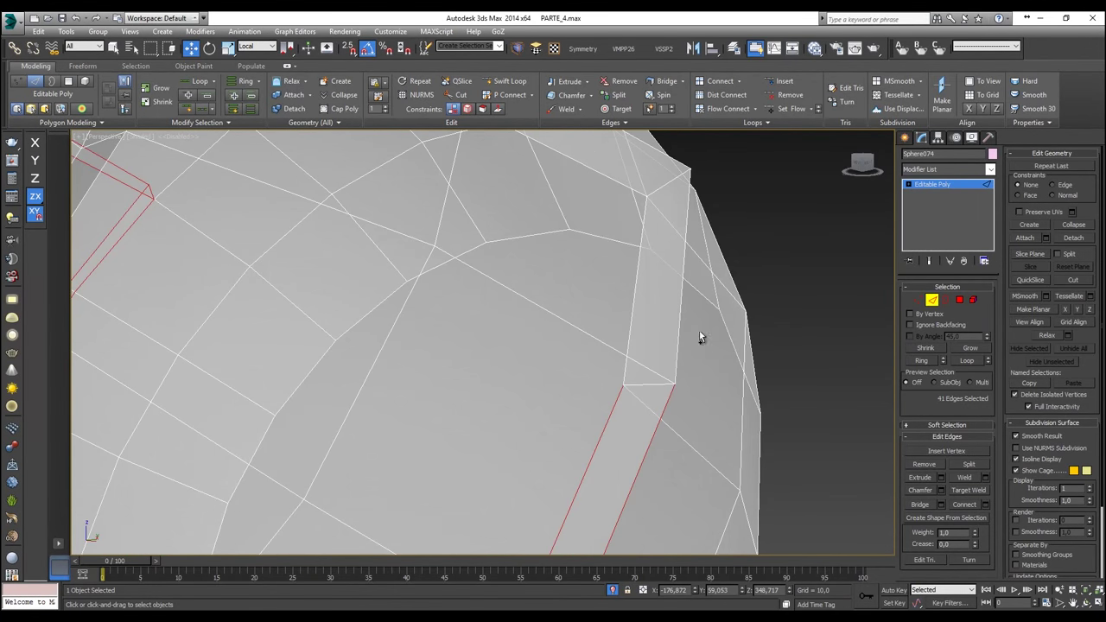
{"action": "middle_click_drag", "start_coordinate": [699, 331], "coordinate": [678, 361], "text": "alt"}
{"action": "middle_click_drag", "start_coordinate": [686, 410], "coordinate": [687, 374]}
{"action": "left_click_drag", "start_coordinate": [717, 462], "coordinate": [596, 324], "text": "ctrl"}
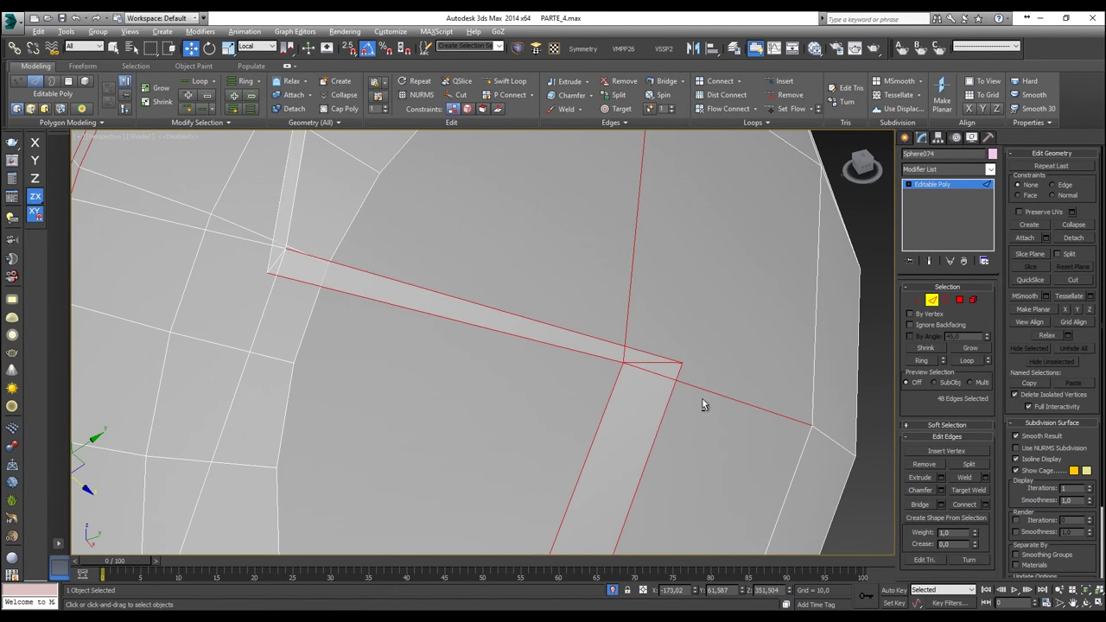
{"action": "left_click_drag", "start_coordinate": [702, 399], "coordinate": [713, 367], "text": "alt"}
{"action": "left_click_drag", "start_coordinate": [682, 278], "coordinate": [592, 257], "text": "alt"}
Step: Add the short wall segment and corner edges of the opposite side notch to the selection, dropping the stray edges
{"action": "middle_click_drag", "start_coordinate": [584, 250], "coordinate": [760, 313], "text": "alt"}
{"action": "scroll", "coordinate": [642, 331], "scroll_direction": "down", "scroll_amount": 4}
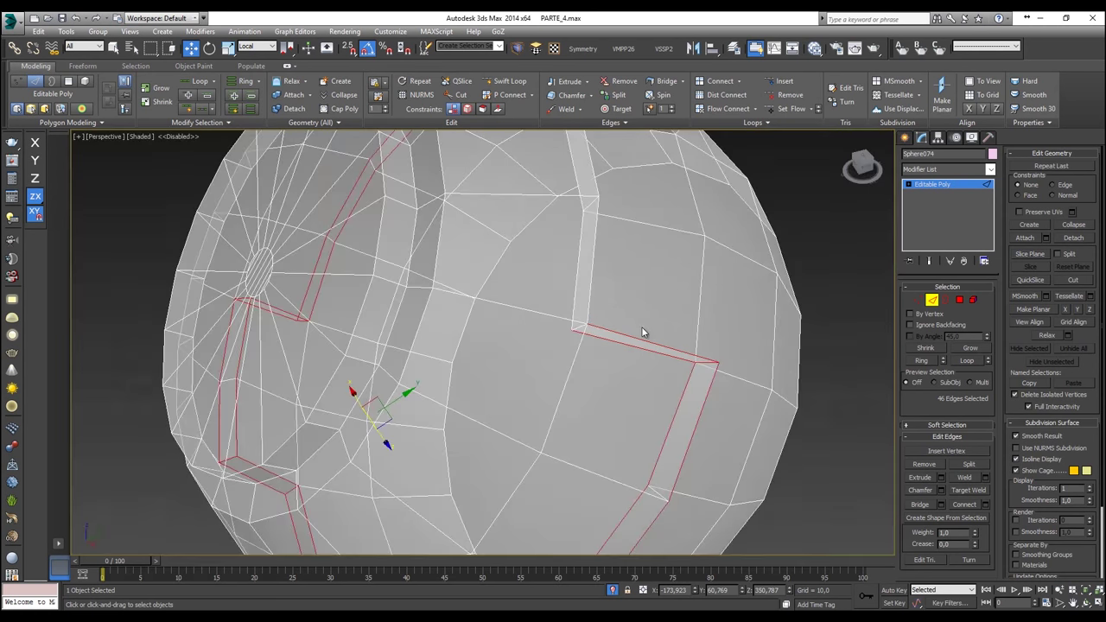
{"action": "middle_click_drag", "start_coordinate": [630, 269], "coordinate": [639, 296], "text": "alt"}
{"action": "left_click", "coordinate": [594, 341], "text": "ctrl"}
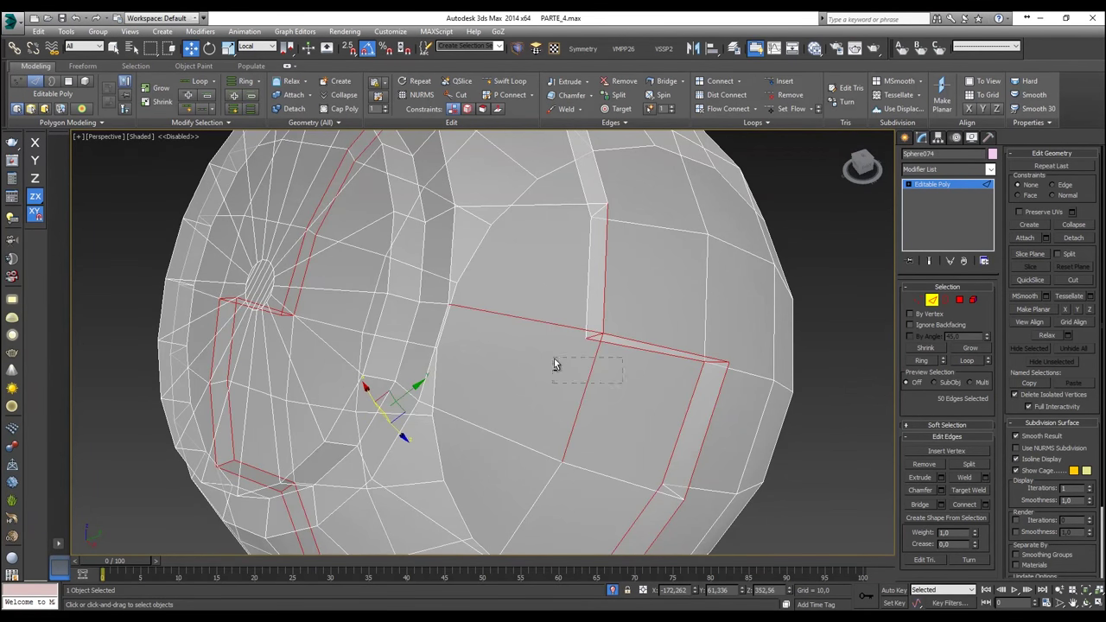
{"action": "middle_click_drag", "start_coordinate": [541, 291], "coordinate": [587, 259], "text": "alt"}
{"action": "left_click", "coordinate": [578, 243], "text": "ctrl"}
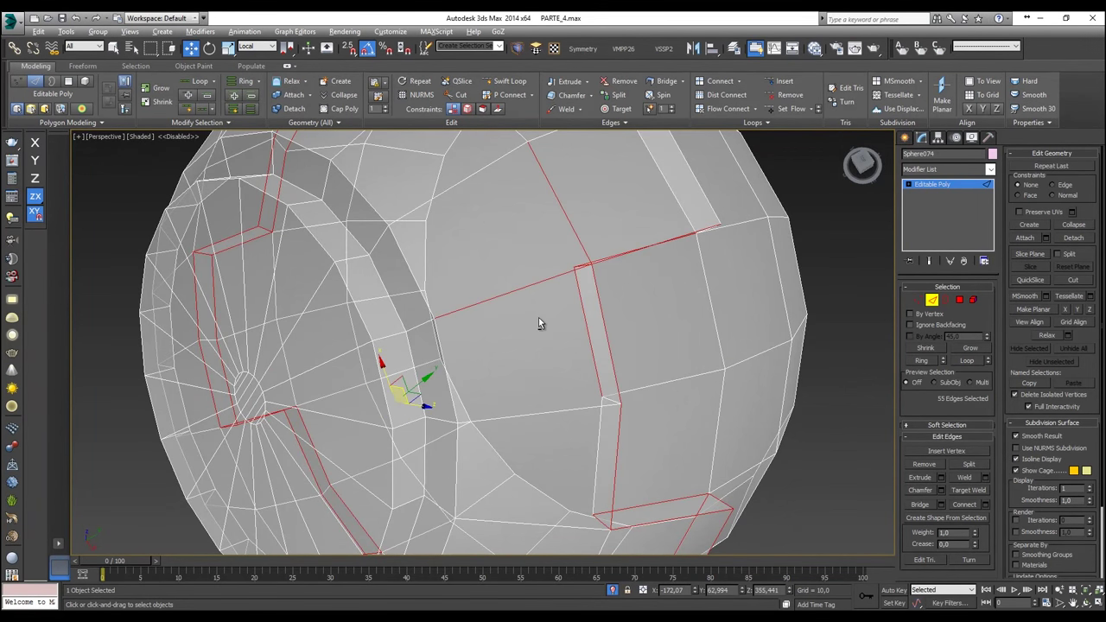
{"action": "left_click", "coordinate": [553, 195], "text": "alt"}
{"action": "middle_click_drag", "start_coordinate": [615, 222], "coordinate": [758, 359], "text": "alt"}
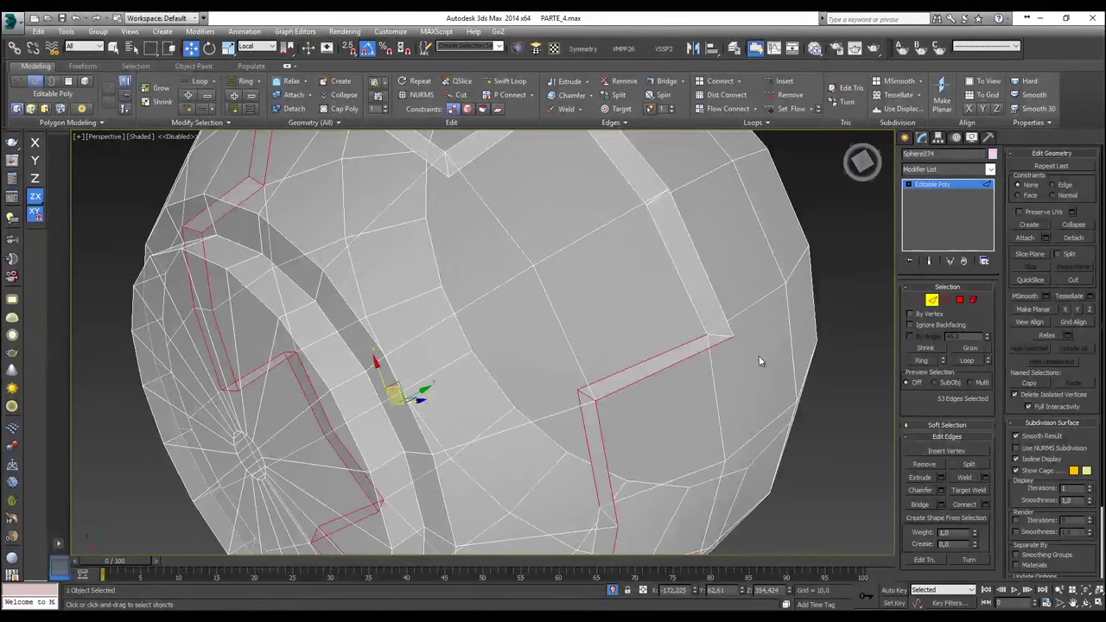
Step: Complete the edge selection around the rear of the stepped recess border, excluding the adjoining surface edges
{"action": "left_click_drag", "start_coordinate": [683, 300], "coordinate": [684, 302], "text": "ctrl"}
{"action": "middle_click_drag", "start_coordinate": [749, 279], "coordinate": [678, 244], "text": "alt"}
{"action": "left_click_drag", "start_coordinate": [621, 226], "coordinate": [649, 273], "text": "ctrl"}
{"action": "left_click", "coordinate": [660, 218], "text": "alt"}
{"action": "left_click", "coordinate": [591, 219], "text": "alt"}
{"action": "middle_click_drag", "start_coordinate": [554, 270], "coordinate": [704, 287], "text": "alt"}
{"action": "left_click_drag", "start_coordinate": [622, 331], "coordinate": [563, 260], "text": "ctrl"}
{"action": "left_click_drag", "start_coordinate": [648, 281], "coordinate": [557, 325], "text": "alt"}
{"action": "middle_click_drag", "start_coordinate": [557, 325], "coordinate": [646, 309], "text": "alt"}
{"action": "middle_click_drag", "start_coordinate": [483, 344], "coordinate": [522, 318]}
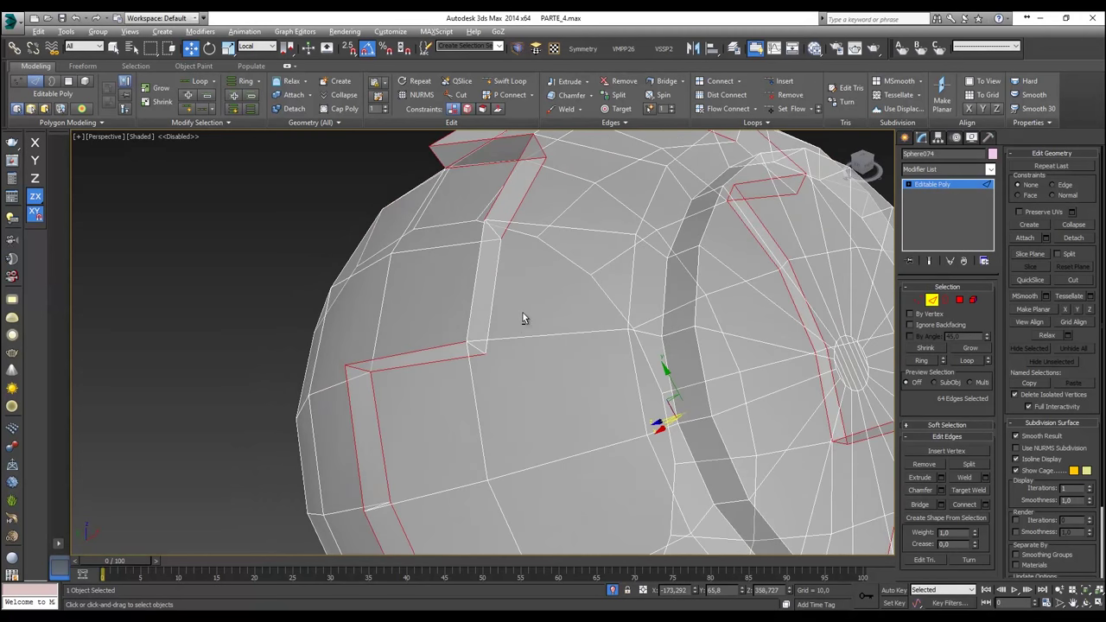
{"action": "left_click_drag", "start_coordinate": [463, 343], "coordinate": [451, 335], "text": "ctrl"}
{"action": "left_click_drag", "start_coordinate": [543, 317], "coordinate": [523, 359], "text": "alt"}
{"action": "left_click_drag", "start_coordinate": [524, 397], "coordinate": [464, 415], "text": "alt"}
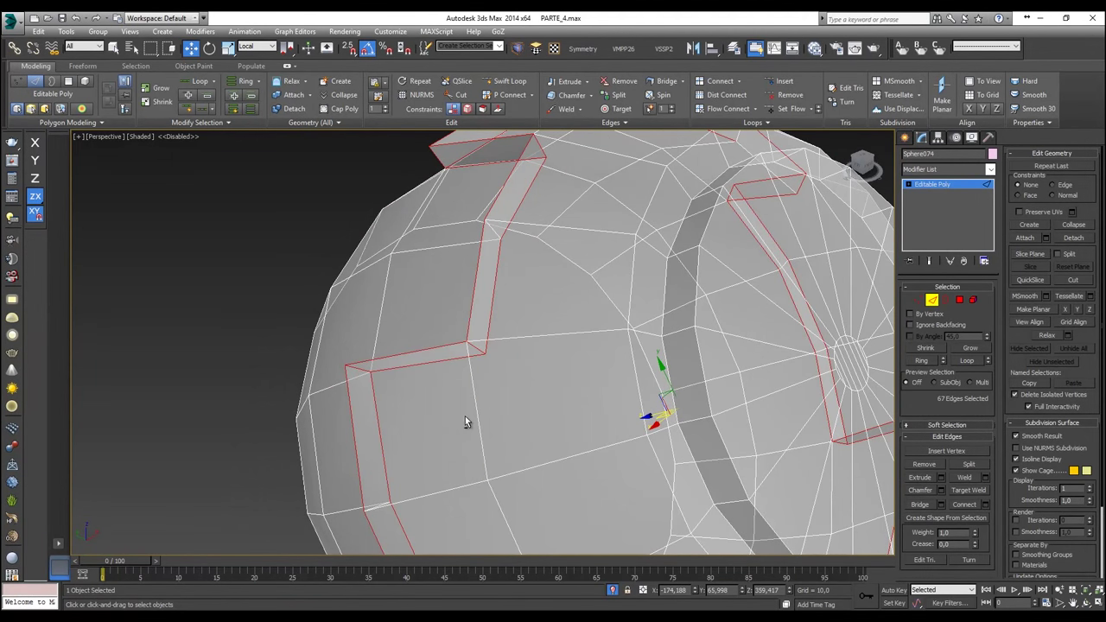
Step: Add one edge from each border of the cap's rim and expand the selection to full edge loops
{"action": "scroll", "coordinate": [474, 415], "scroll_direction": "down", "scroll_amount": 3}
{"action": "middle_click_drag", "start_coordinate": [482, 419], "coordinate": [572, 325], "text": "alt"}
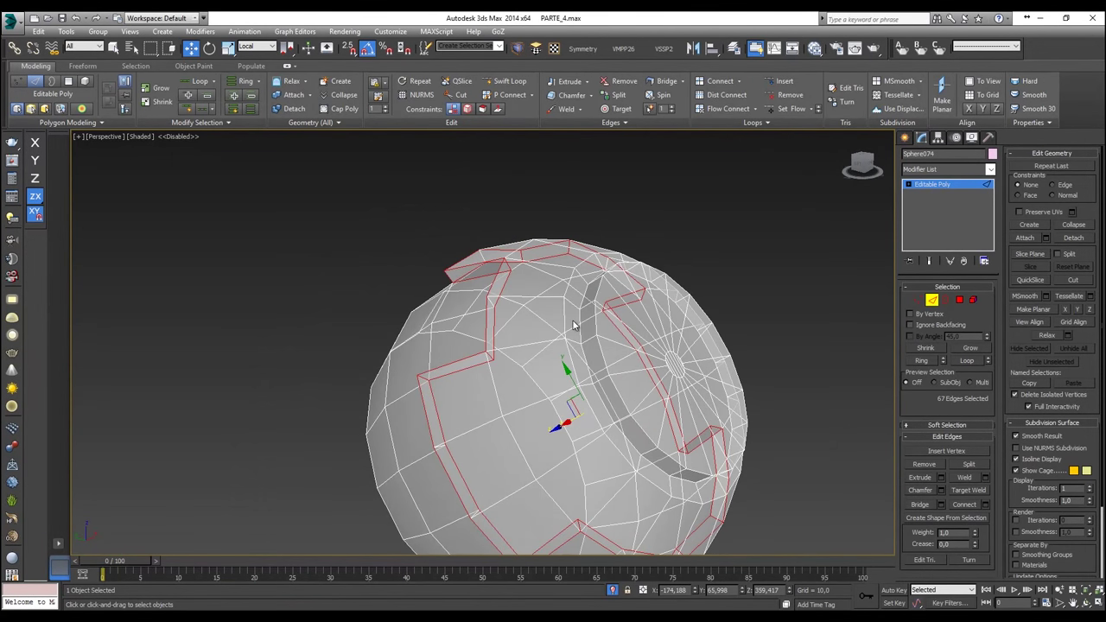
{"action": "left_click", "coordinate": [570, 325], "text": "ctrl"}
{"action": "left_click", "coordinate": [580, 330], "text": "ctrl"}
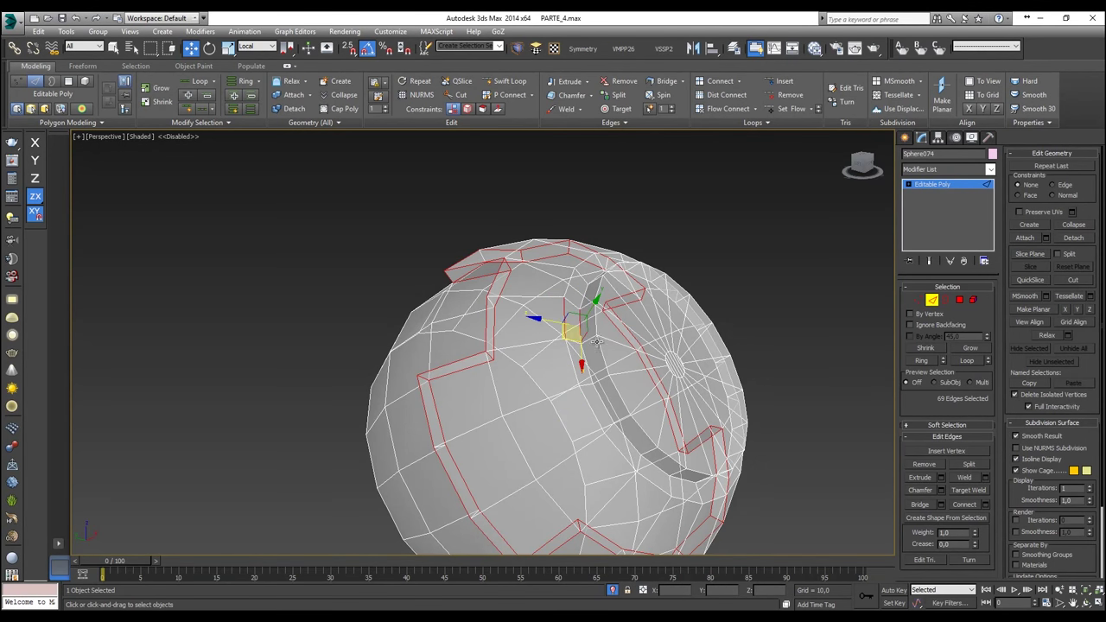
{"action": "left_click", "coordinate": [198, 80]}
{"action": "mouse_move", "coordinate": [589, 318]}
{"action": "middle_mouse_down", "text": "alt"}
{"action": "mouse_move", "coordinate": [602, 263]}
{"action": "mouse_move", "coordinate": [555, 221]}
{"action": "middle_mouse_up", "text": "alt"}
{"action": "mouse_move", "coordinate": [469, 353]}
{"action": "middle_mouse_down", "text": "alt"}
{"action": "mouse_move", "coordinate": [492, 334]}
{"action": "mouse_move", "coordinate": [458, 351]}
{"action": "middle_mouse_up", "text": "alt"}
{"action": "scroll", "coordinate": [521, 218], "scroll_direction": "up", "scroll_amount": 10}
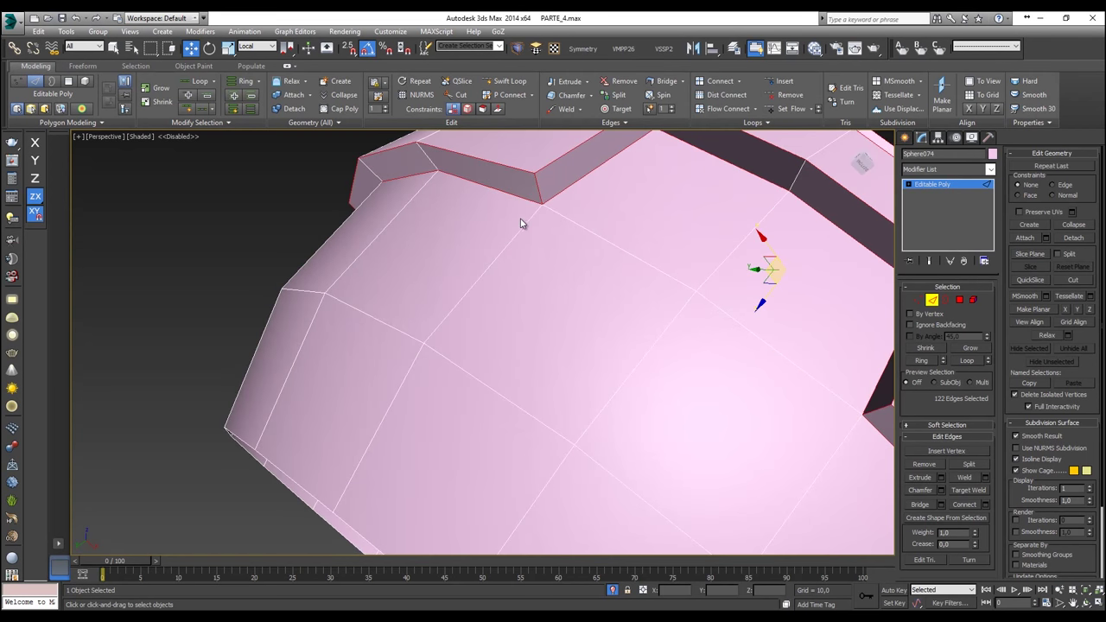
{"action": "middle_click_drag", "start_coordinate": [495, 270], "coordinate": [513, 262], "text": "alt"}
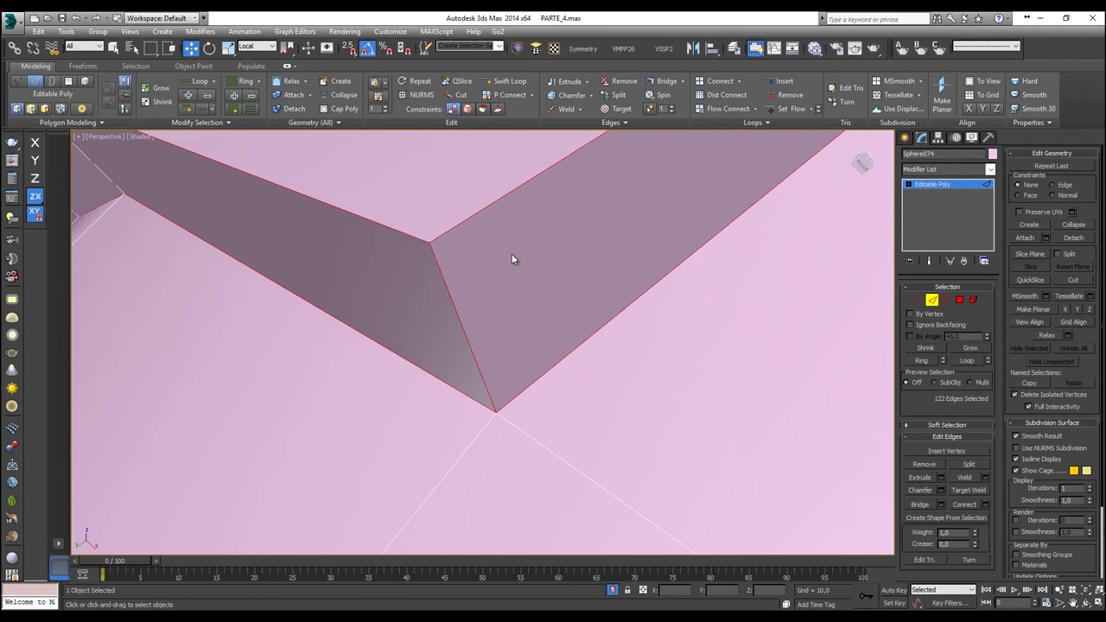
{"action": "left_click", "coordinate": [571, 95], "text": "shift"}
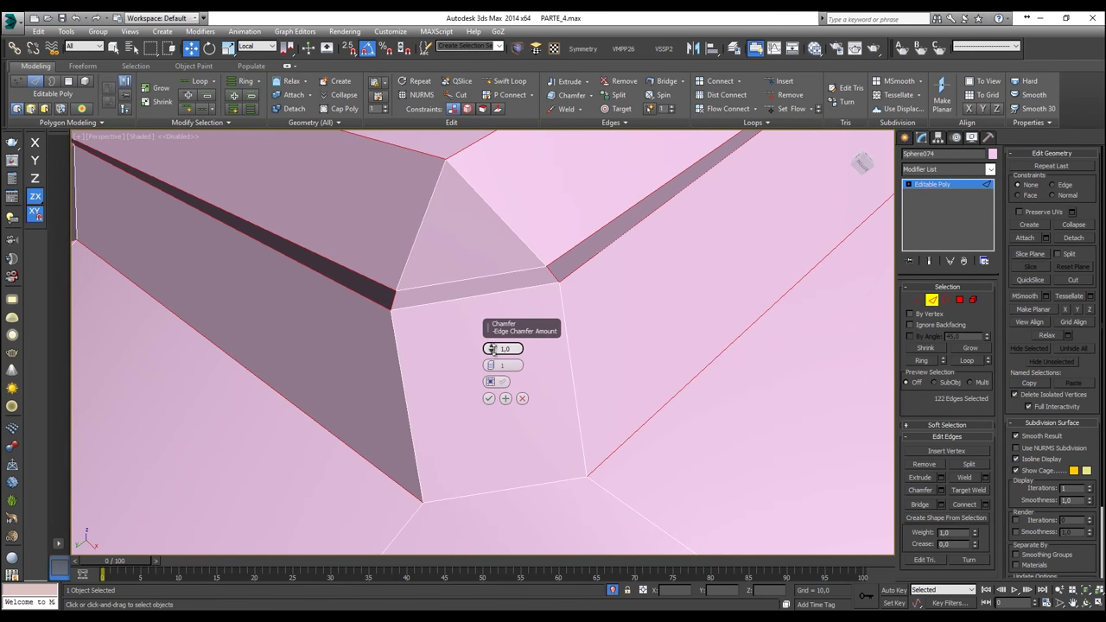
{"action": "right_click", "coordinate": [491, 349]}
{"action": "left_click_drag", "start_coordinate": [489, 348], "coordinate": [488, 320]}
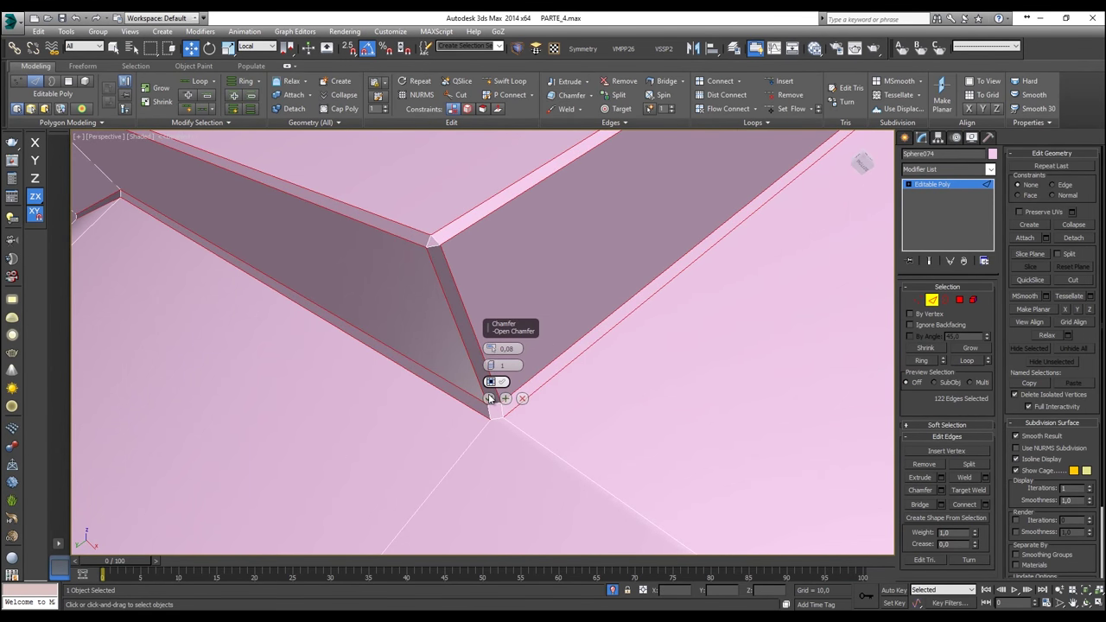
Step: Add a Quad Chamfer modifier driven by the edge selection and set its edge chamfer amount to 0.07
{"action": "left_click", "coordinate": [946, 169]}
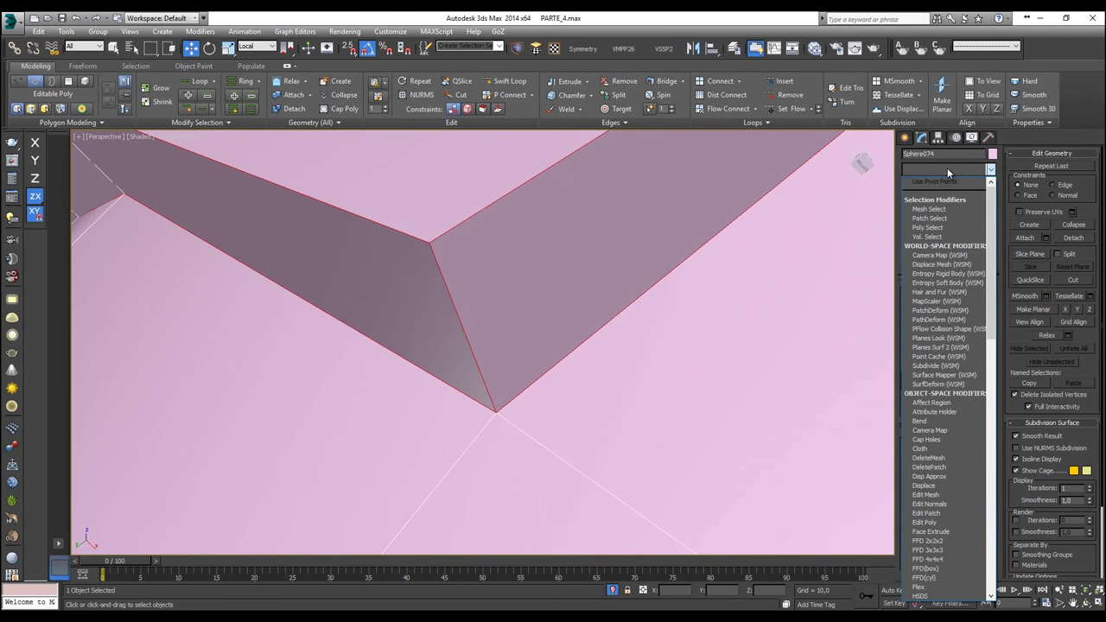
{"action": "key", "text": "q"}
{"action": "key", "text": "Return"}
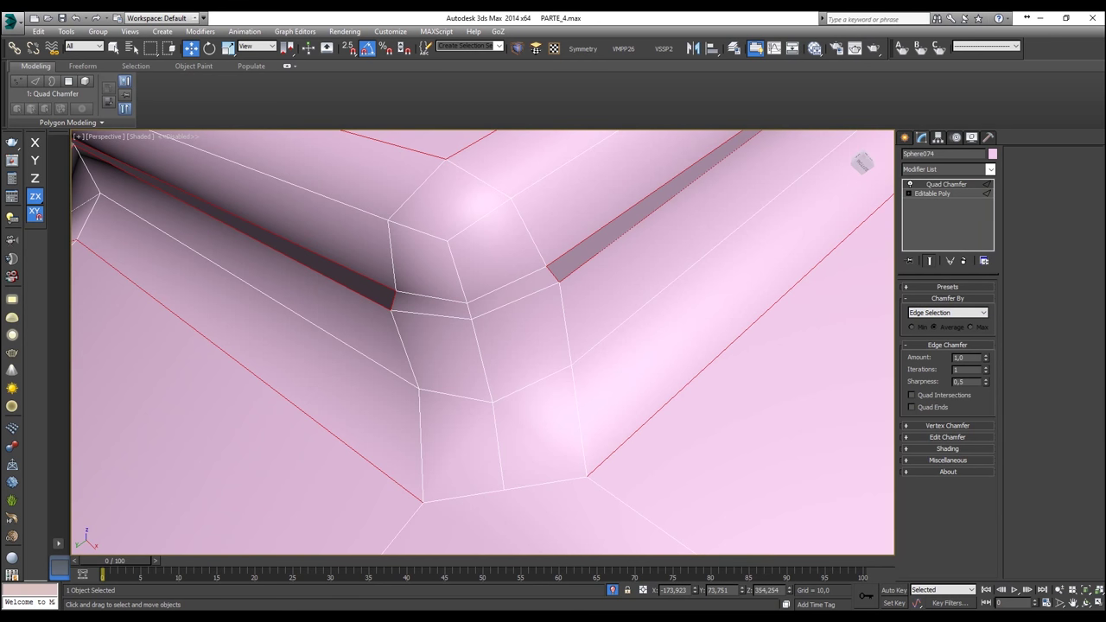
{"action": "left_click_drag", "start_coordinate": [986, 360], "coordinate": [999, 411]}
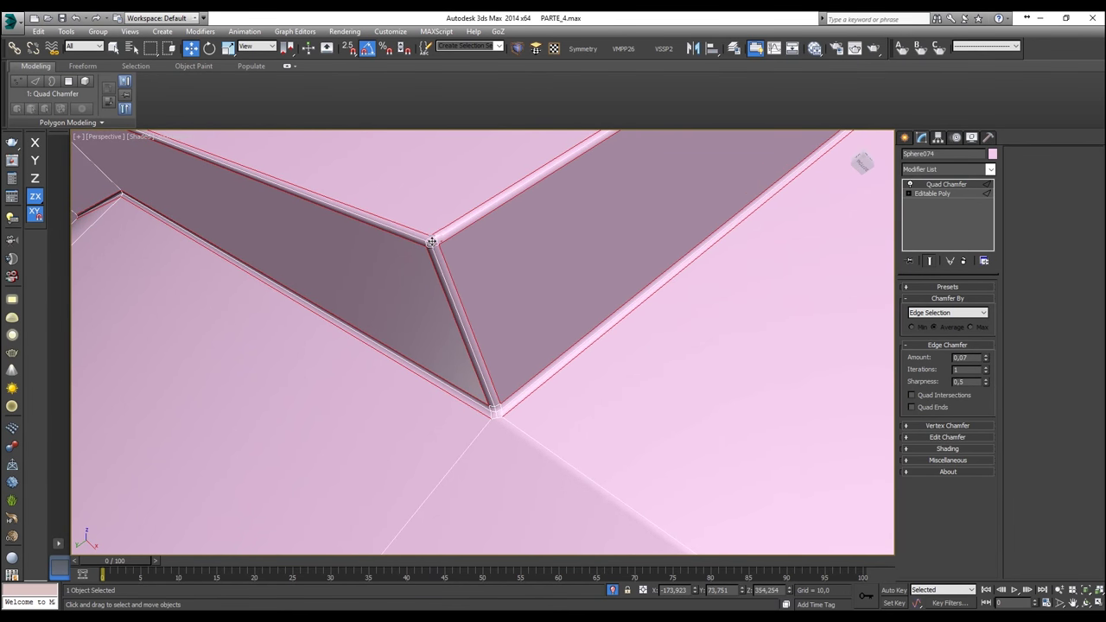
Step: Examine the chamfered recess borders and corners of the pink joint up close and from several sides
{"action": "scroll", "coordinate": [493, 352], "scroll_direction": "down", "scroll_amount": 10}
{"action": "middle_click_drag", "start_coordinate": [519, 357], "coordinate": [602, 286], "text": "alt"}
{"action": "scroll", "coordinate": [484, 372], "scroll_direction": "up", "scroll_amount": 5}
{"action": "scroll", "coordinate": [485, 372], "scroll_direction": "down", "scroll_amount": 5}
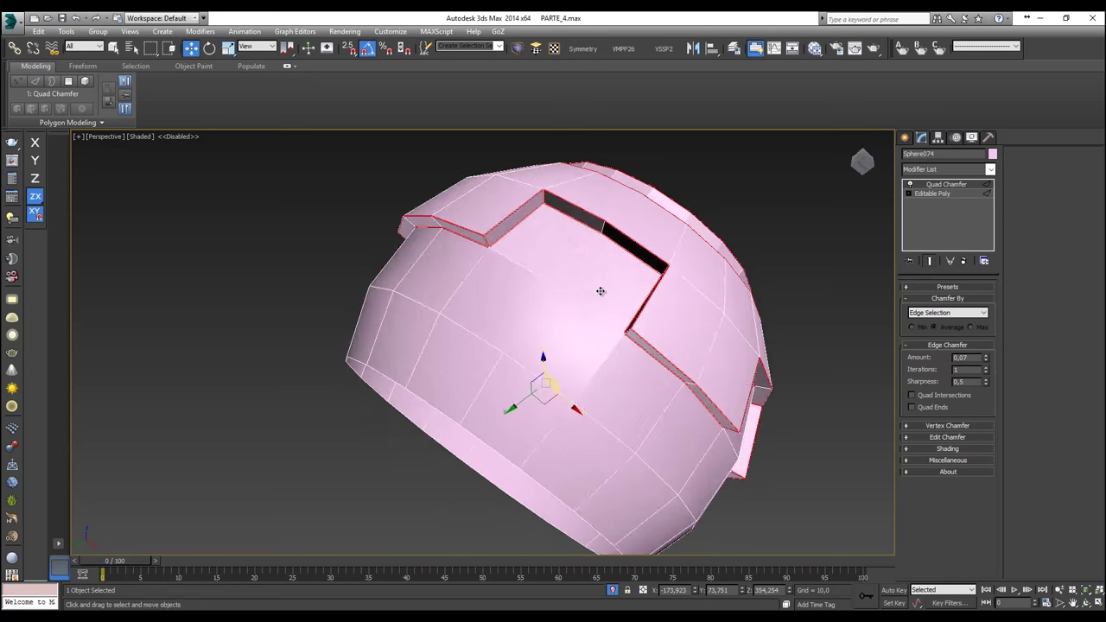
{"action": "scroll", "coordinate": [661, 387], "scroll_direction": "up", "scroll_amount": 5}
{"action": "scroll", "coordinate": [661, 316], "scroll_direction": "up", "scroll_amount": 5}
{"action": "mouse_move", "coordinate": [585, 371]}
{"action": "middle_mouse_down"}
{"action": "mouse_move", "coordinate": [591, 351]}
{"action": "mouse_move", "coordinate": [584, 379]}
{"action": "middle_mouse_up"}
{"action": "middle_click_drag", "start_coordinate": [505, 431], "coordinate": [533, 435], "text": "alt"}
{"action": "scroll", "coordinate": [583, 424], "scroll_direction": "down", "scroll_amount": 8}
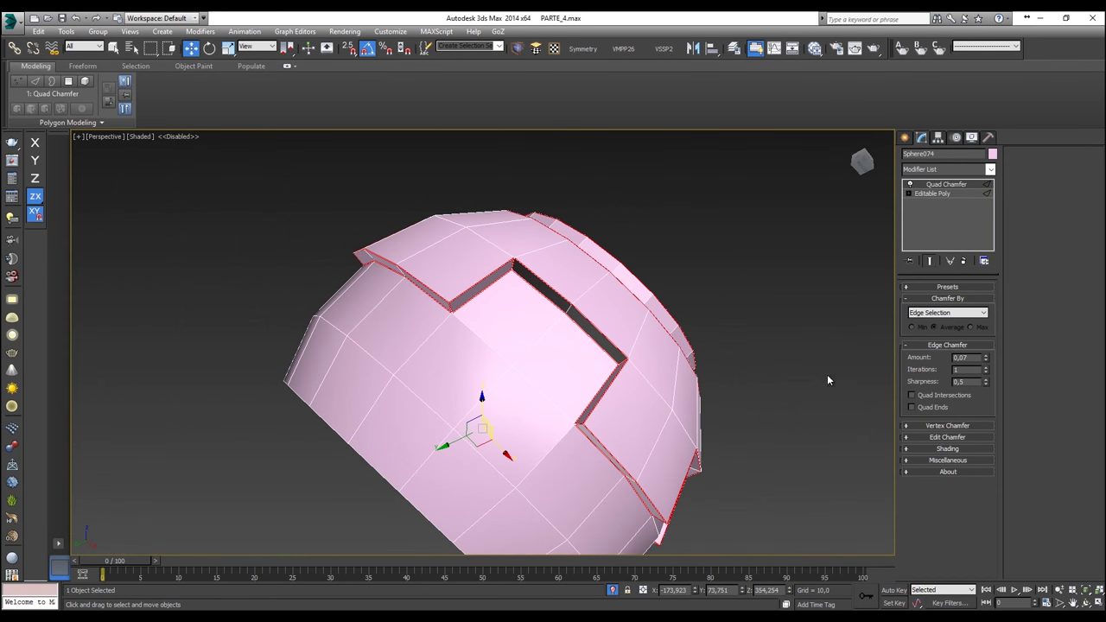
{"action": "middle_click_drag", "start_coordinate": [557, 343], "coordinate": [591, 294]}
{"action": "middle_click_drag", "start_coordinate": [694, 349], "coordinate": [744, 296], "text": "alt"}
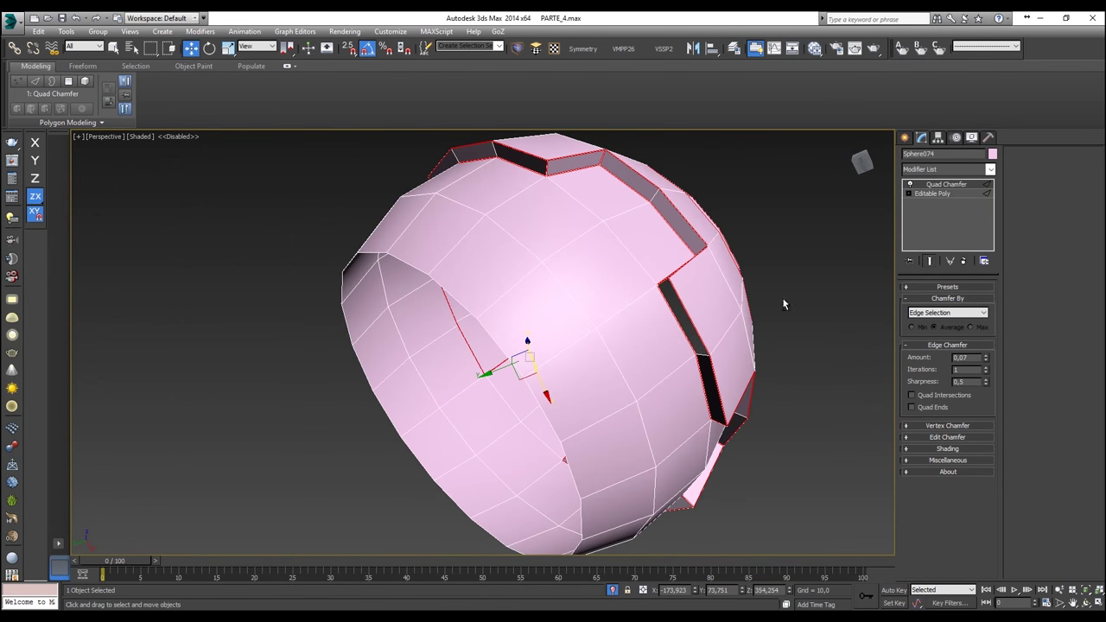
Step: Add a MeshSmooth modifier above the Quad Chamfer on the pink joint and compare it with the base mesh
{"action": "left_click", "coordinate": [783, 244]}
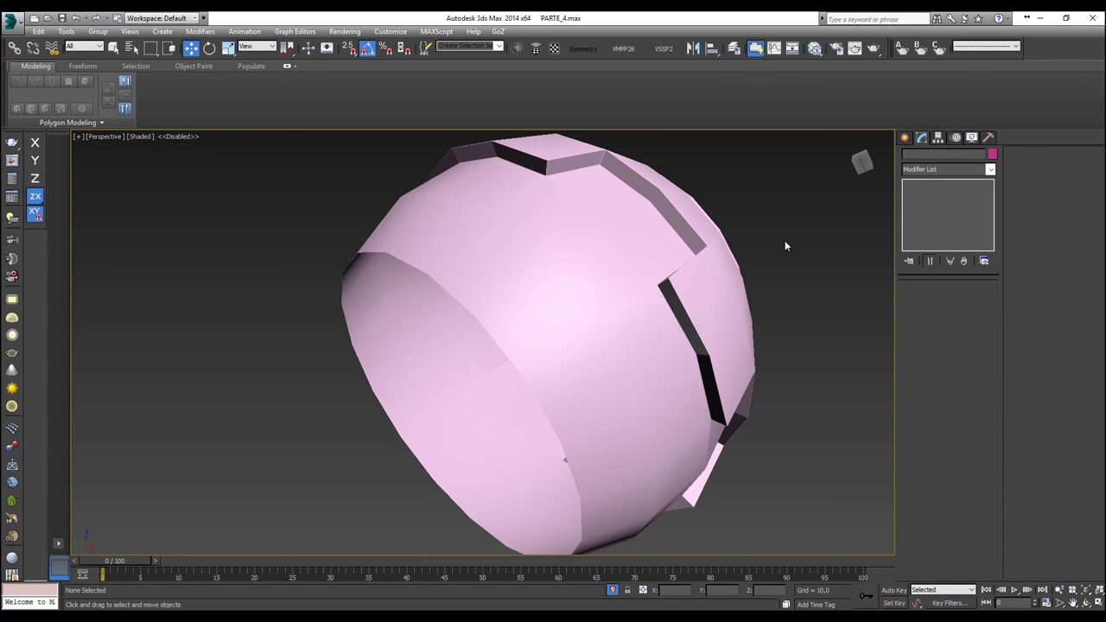
{"action": "left_click", "coordinate": [688, 291]}
{"action": "left_click", "coordinate": [516, 54]}
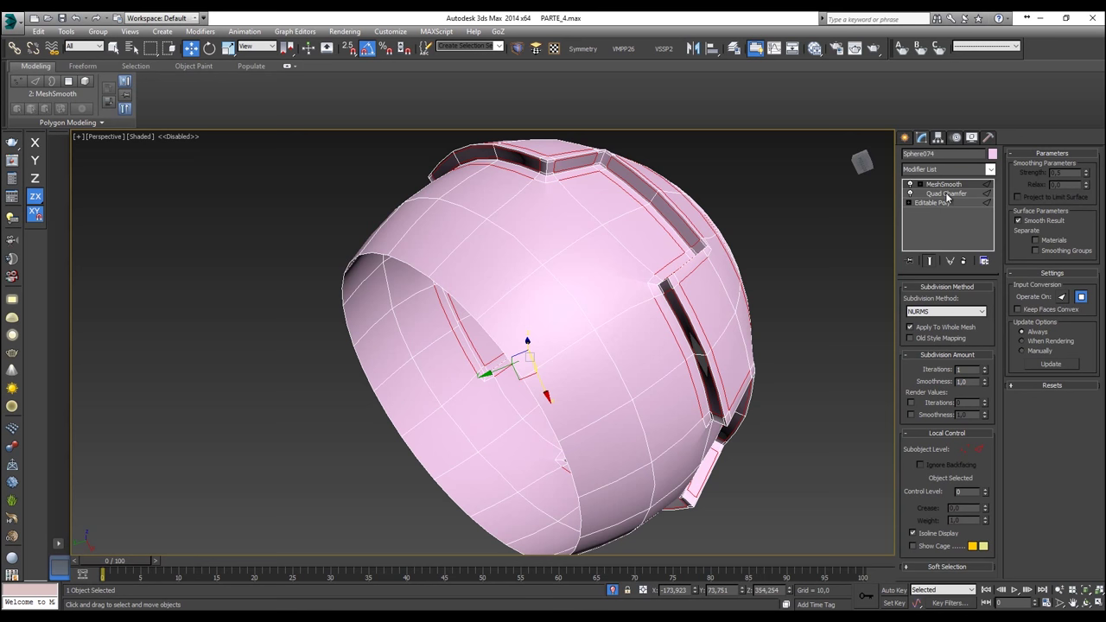
{"action": "left_click", "coordinate": [945, 202]}
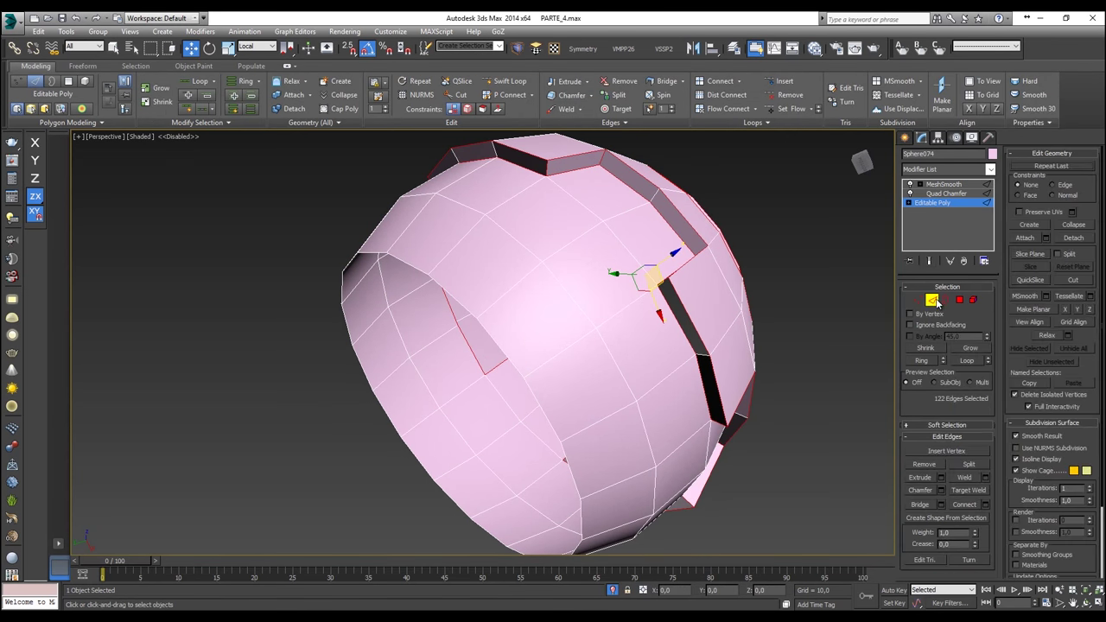
{"action": "left_click", "coordinate": [940, 185]}
Step: Select the recess corner vertex at the base Editable Poly level and frame it for close inspection
{"action": "left_click", "coordinate": [761, 256]}
{"action": "middle_click_drag", "start_coordinate": [766, 242], "coordinate": [548, 382], "text": "alt"}
{"action": "middle_click_drag", "start_coordinate": [432, 420], "coordinate": [443, 372], "text": "alt"}
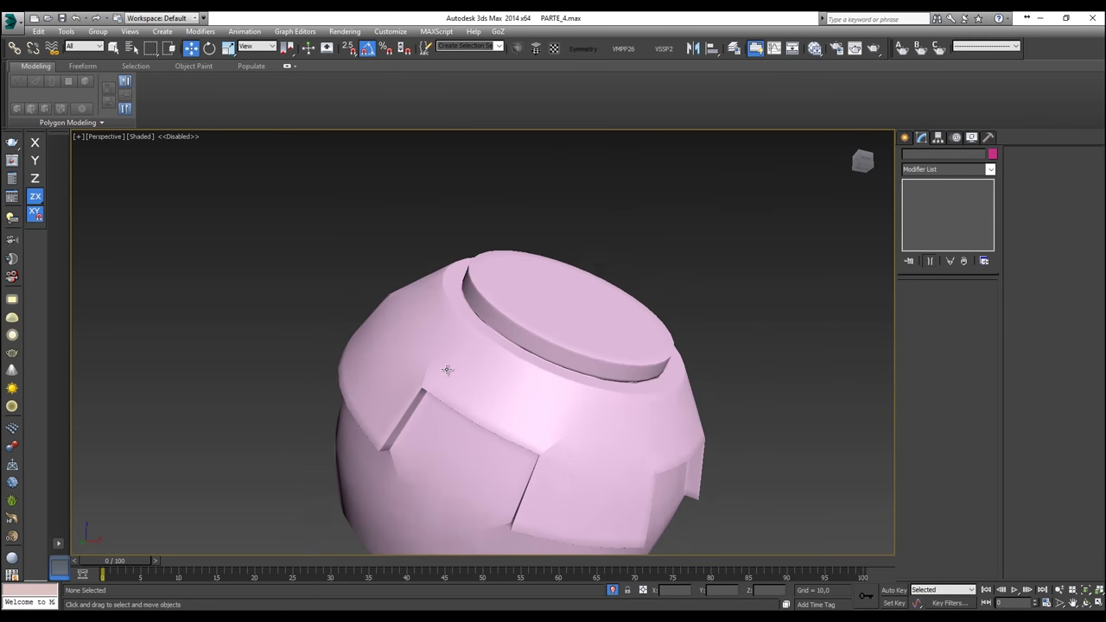
{"action": "scroll", "coordinate": [418, 398], "scroll_direction": "up", "scroll_amount": 5}
{"action": "scroll", "coordinate": [418, 398], "scroll_direction": "down", "scroll_amount": 4}
{"action": "left_click", "coordinate": [543, 318]}
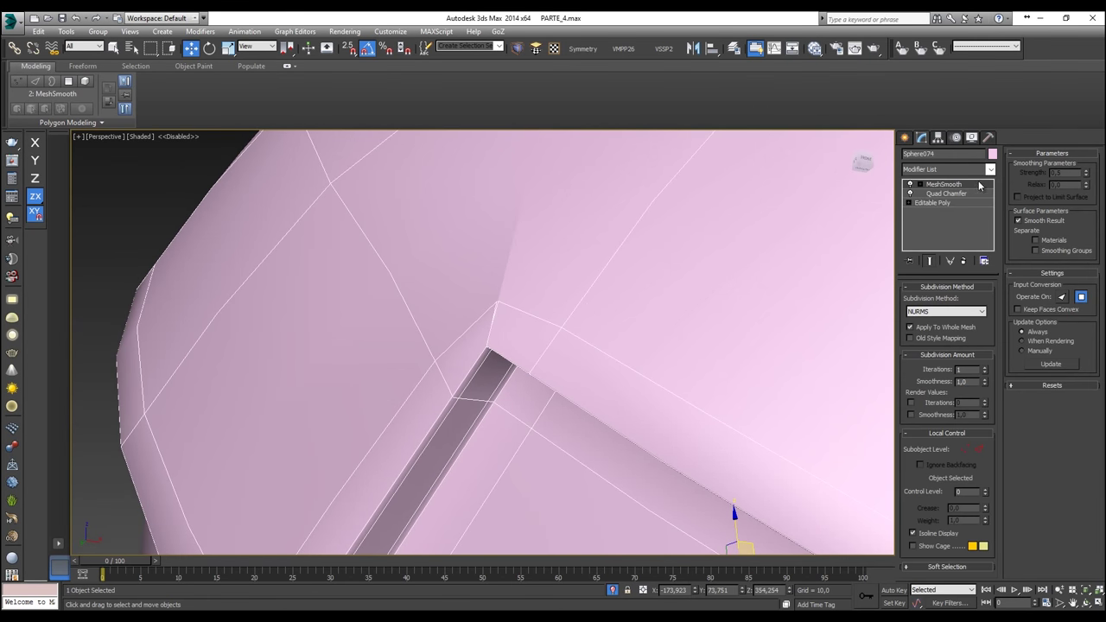
{"action": "left_click", "coordinate": [936, 205]}
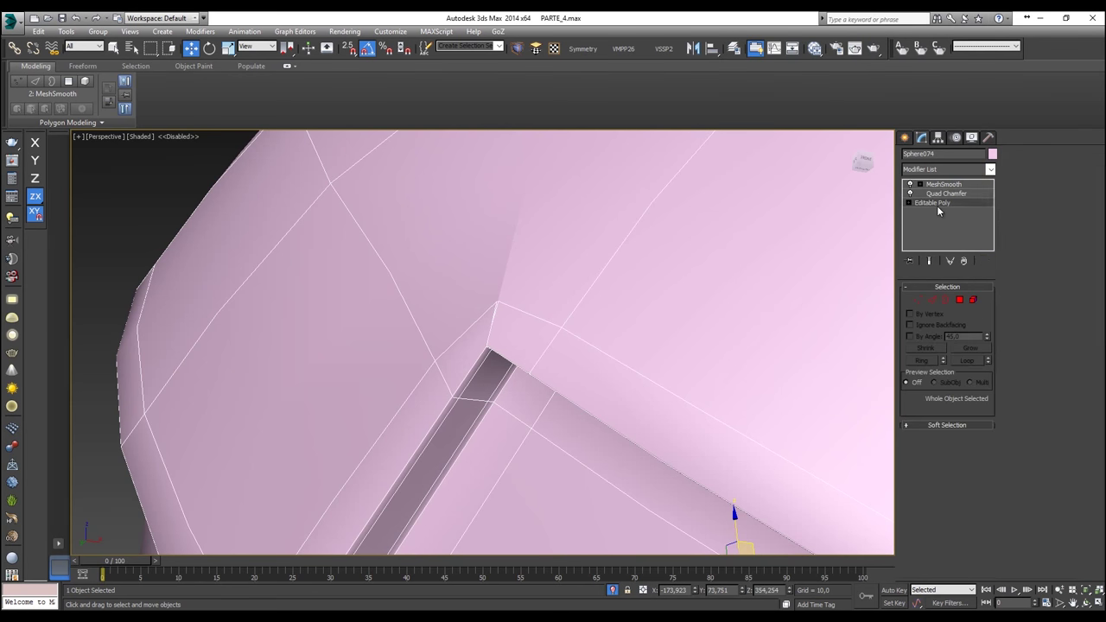
{"action": "left_click", "coordinate": [918, 300]}
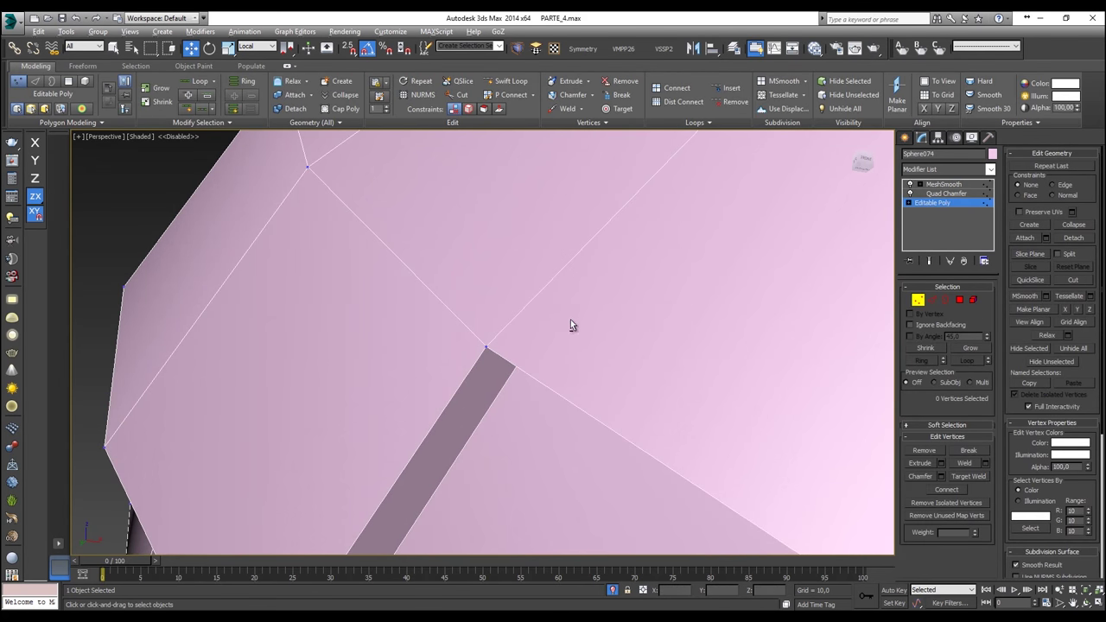
{"action": "middle_click_drag", "start_coordinate": [570, 322], "coordinate": [601, 219]}
{"action": "scroll", "coordinate": [558, 407], "scroll_direction": "down", "scroll_amount": 5}
{"action": "scroll", "coordinate": [558, 392], "scroll_direction": "up", "scroll_amount": 1}
{"action": "left_click", "coordinate": [551, 438]}
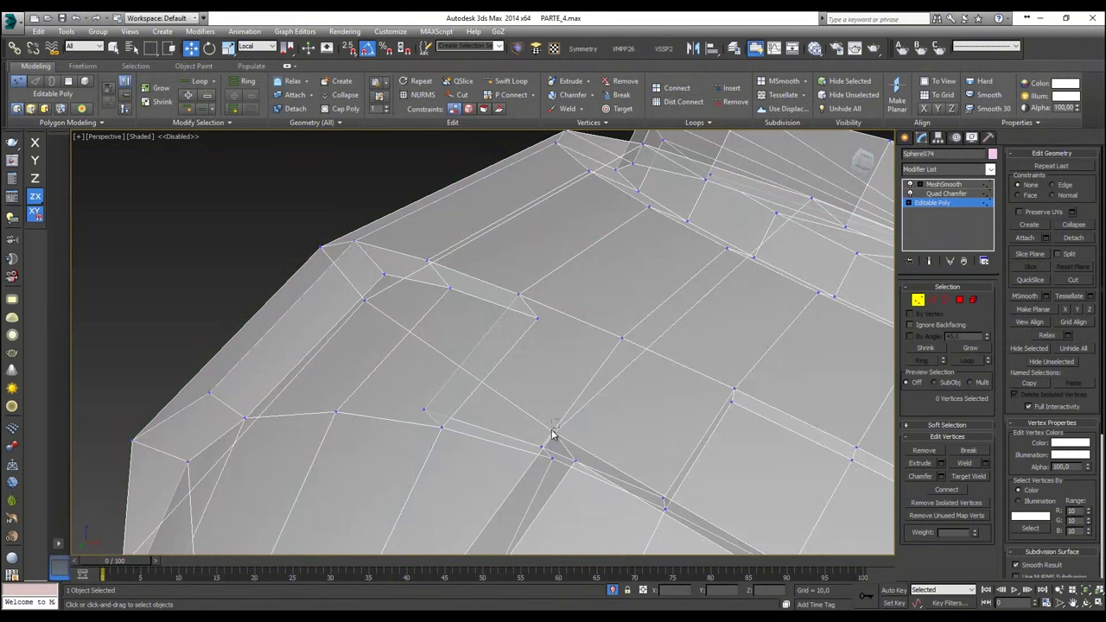
{"action": "key", "text": "z"}
{"action": "middle_click_drag", "start_coordinate": [561, 397], "coordinate": [563, 383], "text": "alt"}
{"action": "key", "text": "z"}
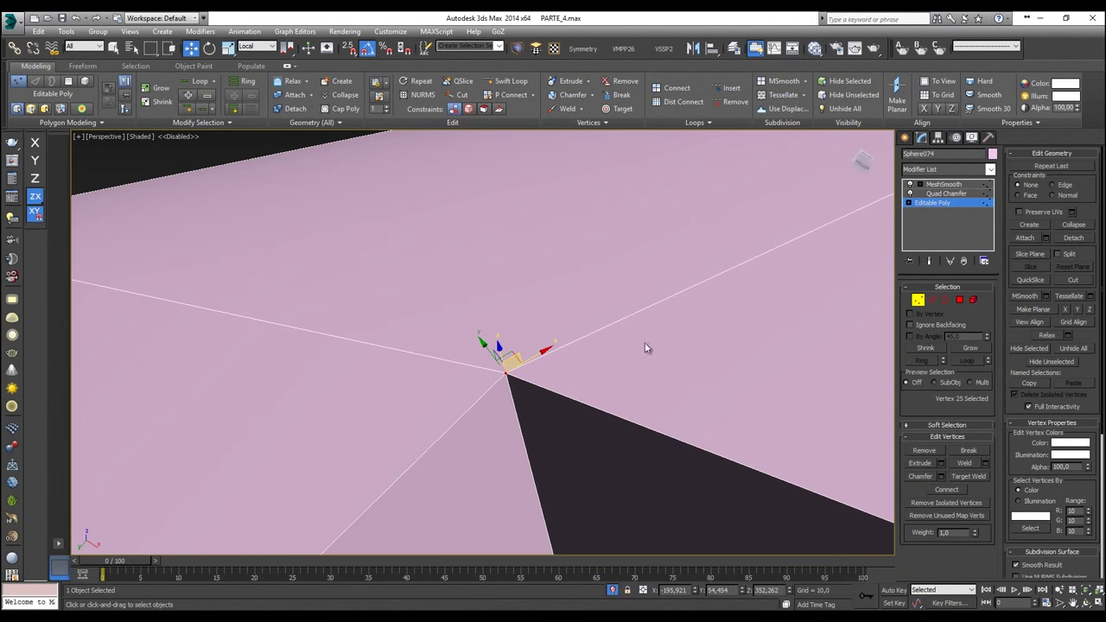
Step: Switch off the MeshSmooth effect and set the Quad Chamfer's edge chamfer iterations to 0
{"action": "left_click", "coordinate": [919, 300]}
{"action": "left_click", "coordinate": [941, 193]}
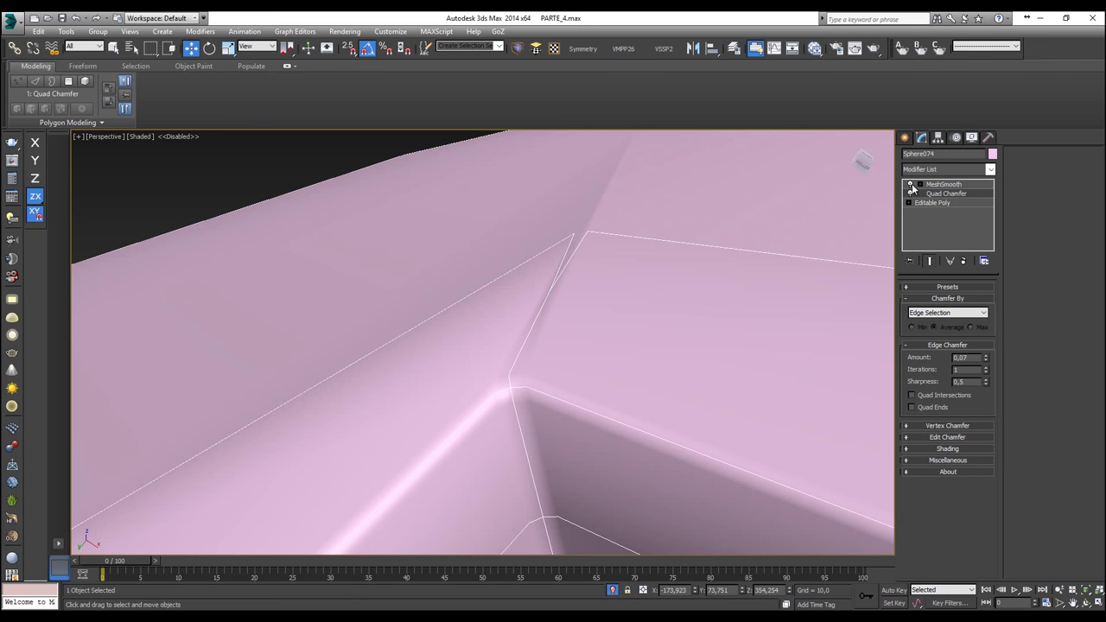
{"action": "left_click", "coordinate": [909, 185]}
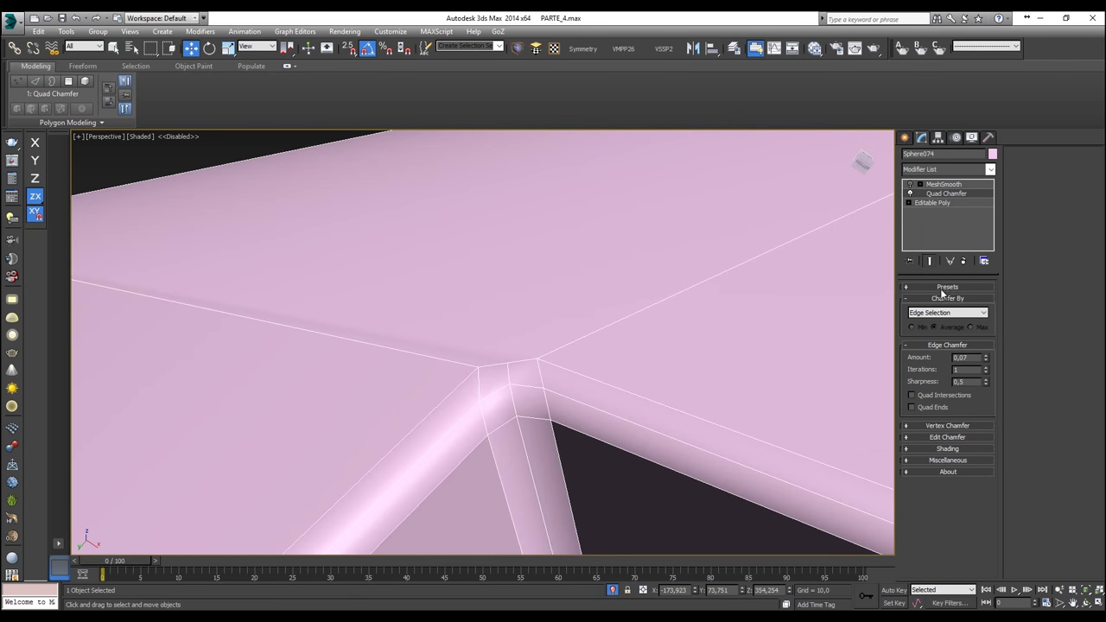
{"action": "left_click", "coordinate": [985, 372]}
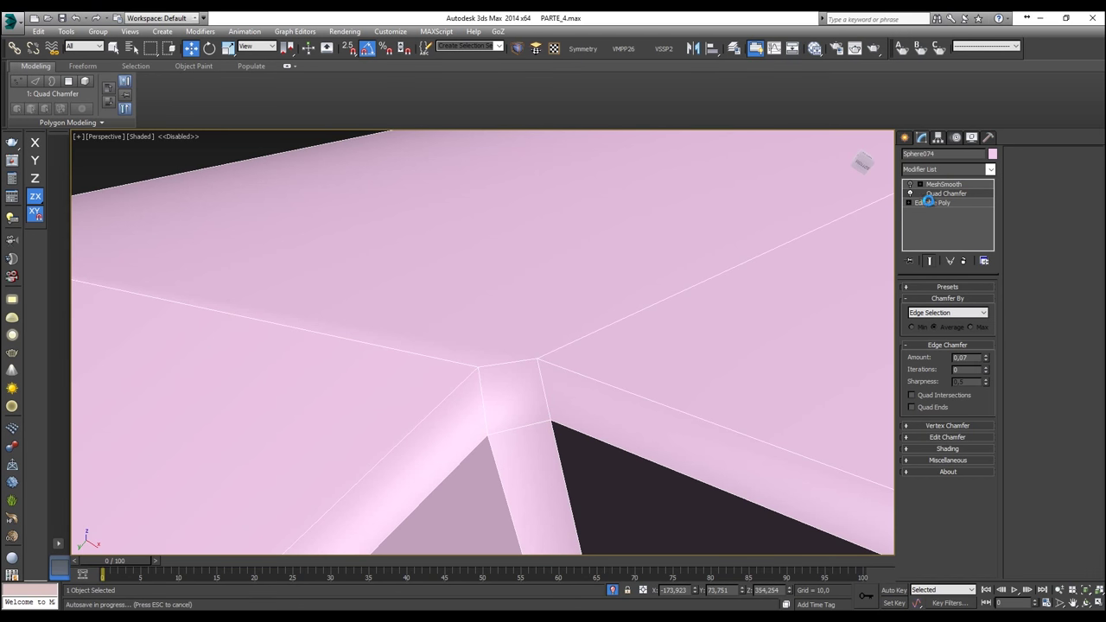
{"action": "left_click", "coordinate": [922, 186]}
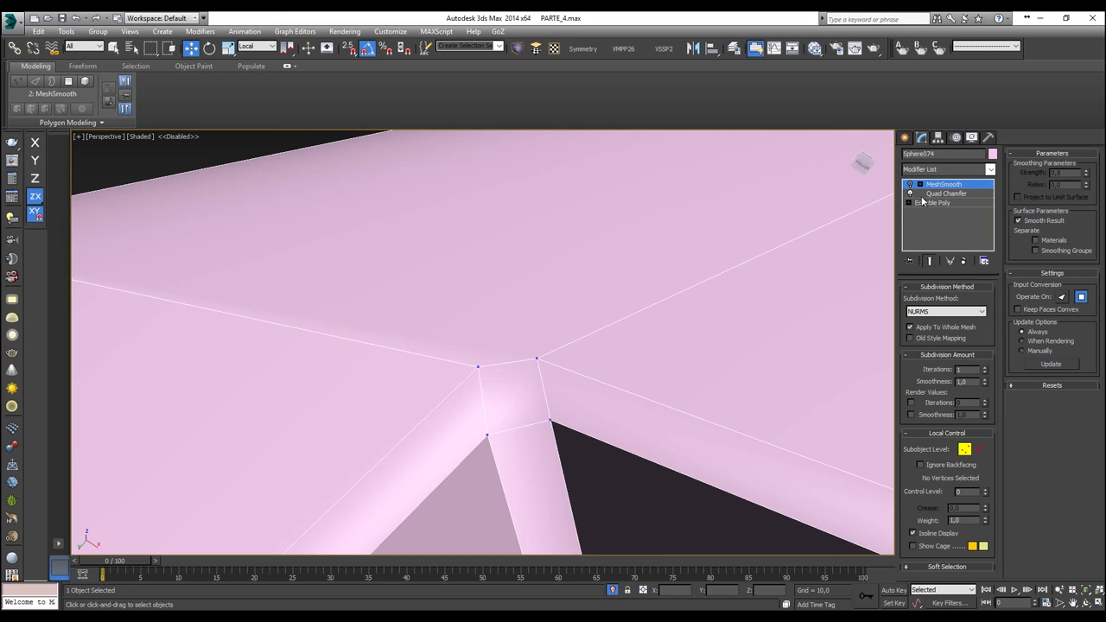
{"action": "left_click", "coordinate": [964, 448]}
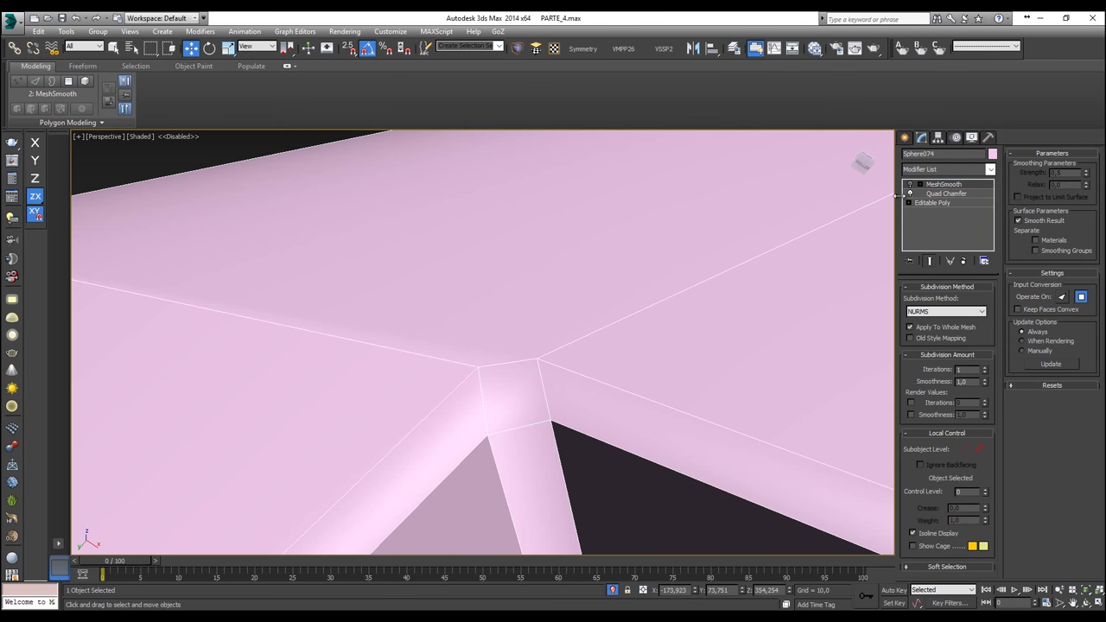
Step: Switch the MeshSmooth effect back on and set its subdivision iterations to 2
{"action": "scroll", "coordinate": [868, 204], "scroll_direction": "down", "scroll_amount": 3}
{"action": "scroll", "coordinate": [686, 253], "scroll_direction": "down", "scroll_amount": 3}
{"action": "scroll", "coordinate": [685, 279], "scroll_direction": "down", "scroll_amount": 3}
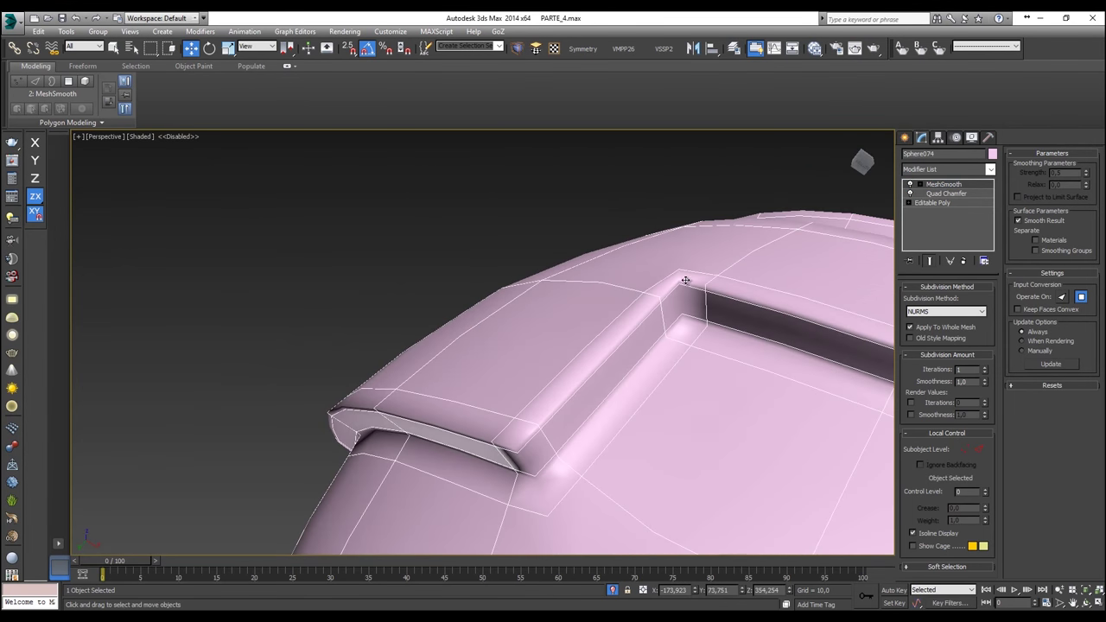
{"action": "left_click", "coordinate": [984, 366]}
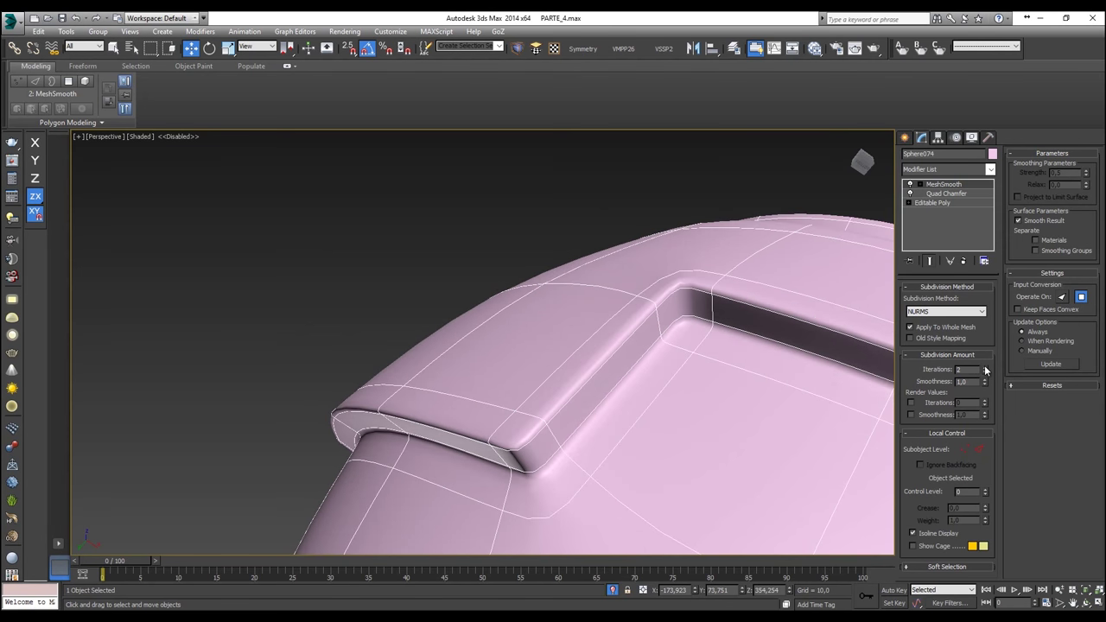
Step: Examine the smoothed pink joint's cap, recesses and panel borders from several sides, with and without its wireframe
{"action": "left_click", "coordinate": [530, 202]}
{"action": "scroll", "coordinate": [531, 201], "scroll_direction": "down", "scroll_amount": 3}
{"action": "scroll", "coordinate": [537, 226], "scroll_direction": "down", "scroll_amount": 2}
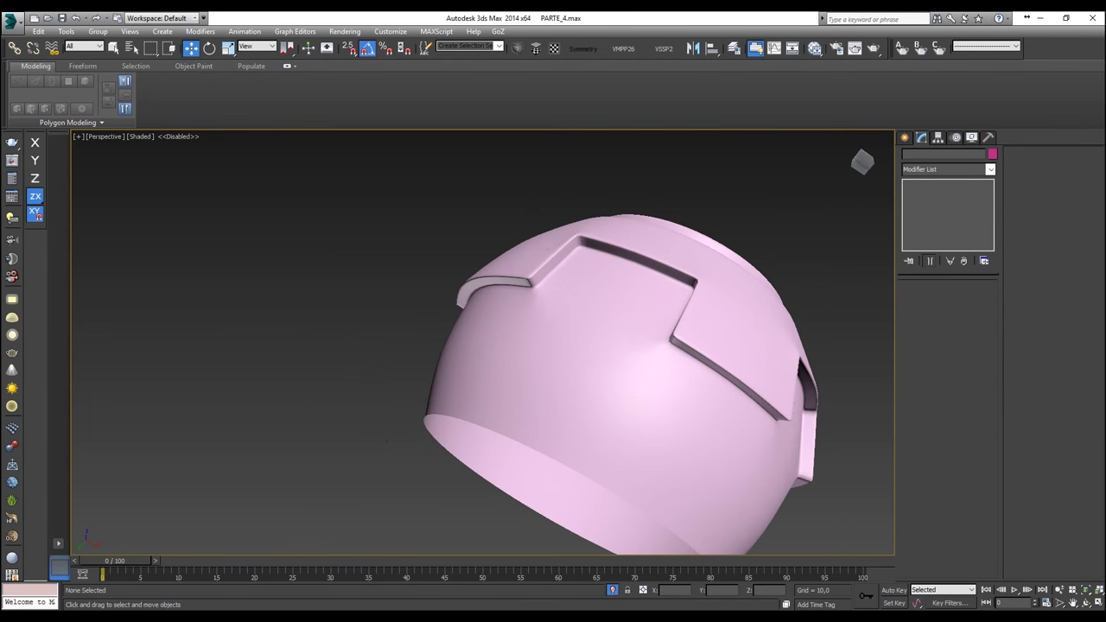
{"action": "middle_click_drag", "start_coordinate": [545, 239], "coordinate": [566, 297], "text": "alt"}
{"action": "left_click", "coordinate": [575, 266]}
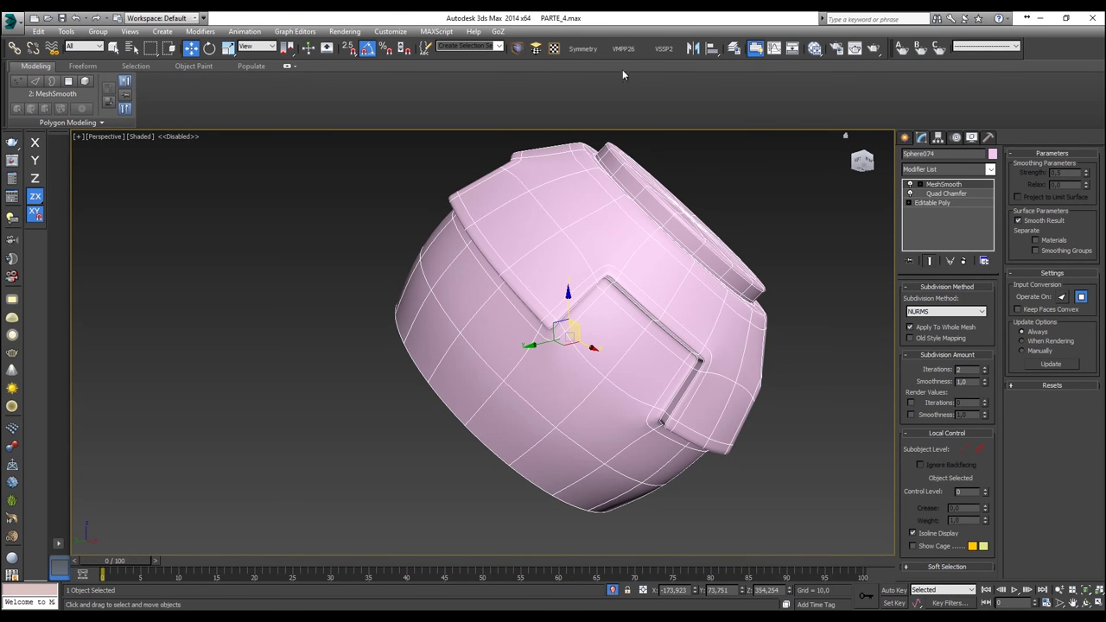
{"action": "middle_click_drag", "start_coordinate": [859, 187], "coordinate": [833, 208]}
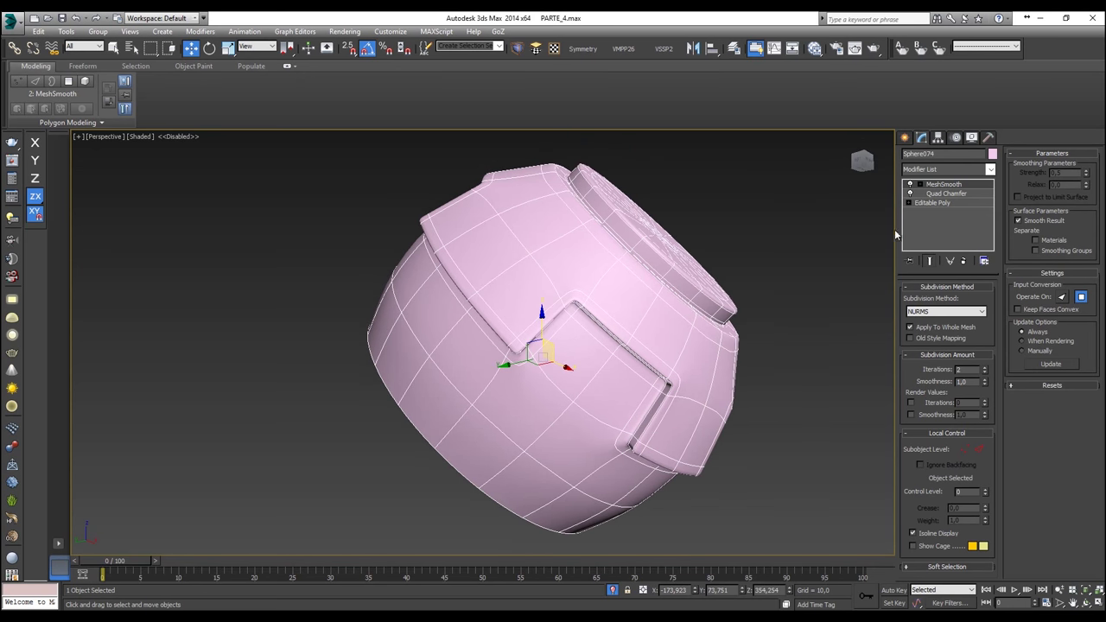
{"action": "scroll", "coordinate": [784, 237], "scroll_direction": "up", "scroll_amount": 3}
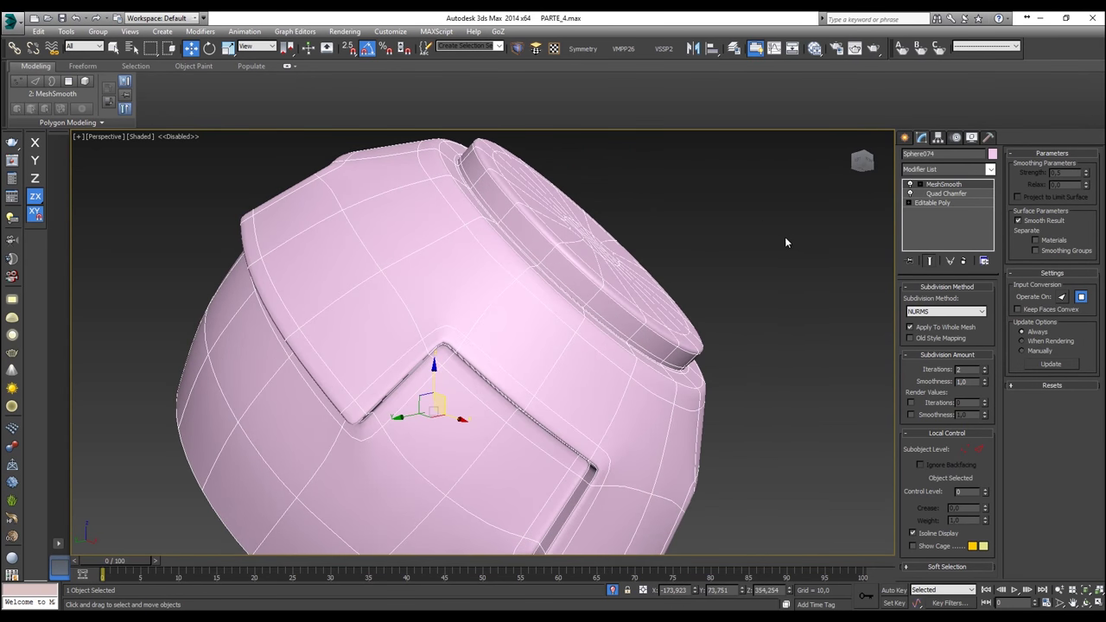
{"action": "scroll", "coordinate": [781, 232], "scroll_direction": "down", "scroll_amount": 3}
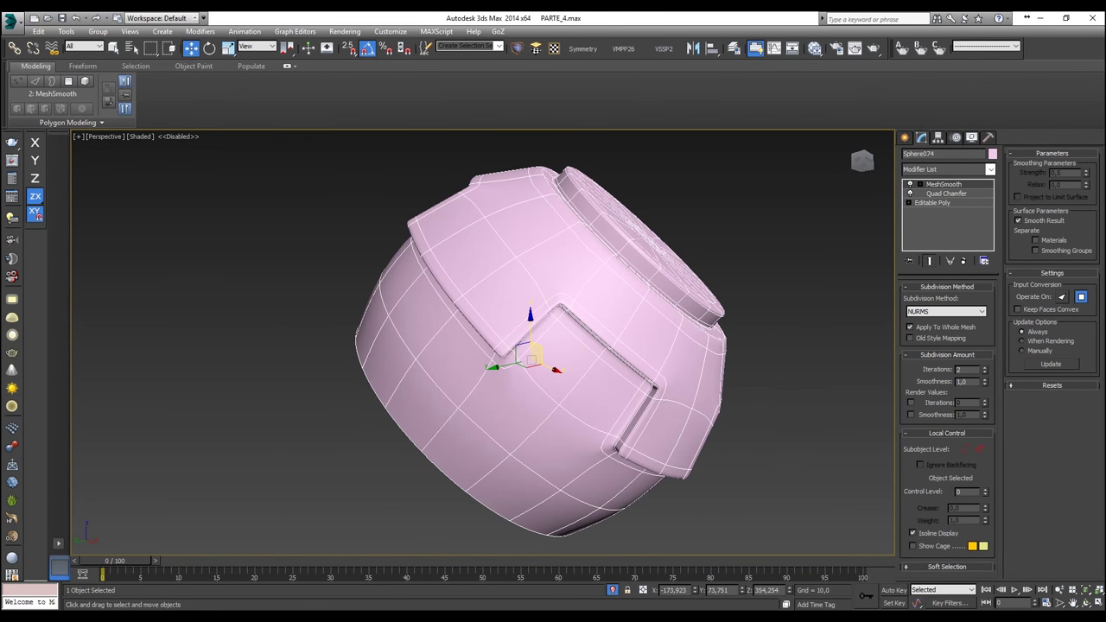
{"action": "middle_click_drag", "start_coordinate": [728, 318], "coordinate": [769, 354], "text": "alt"}
{"action": "left_click", "coordinate": [782, 340]}
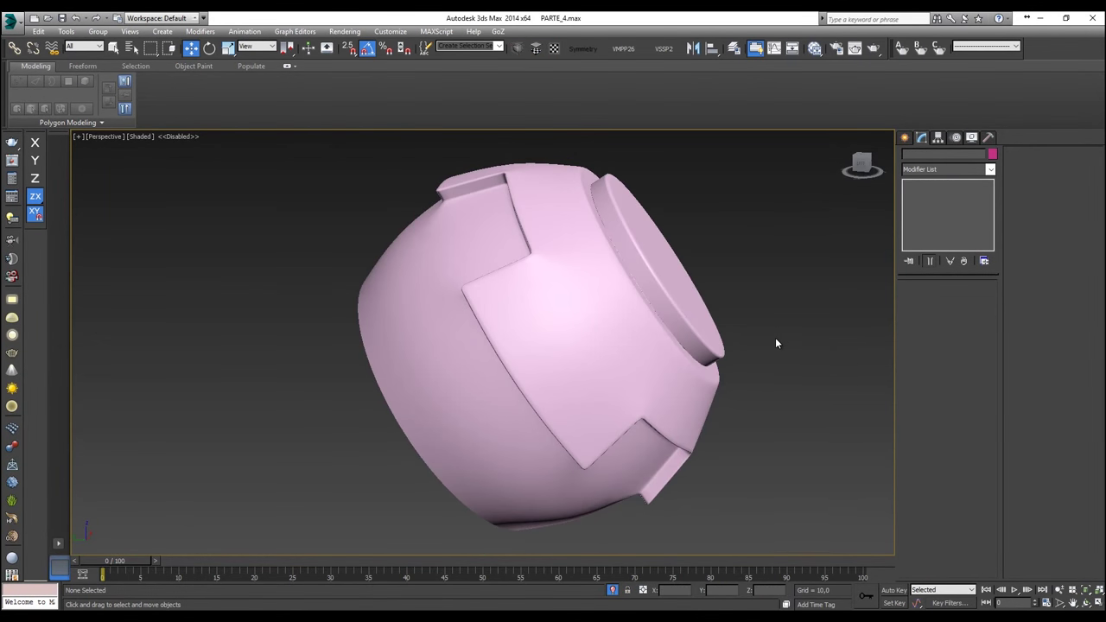
Step: Isolate the teal ball instead of the pink joint and enter its Edge sub-object level
{"action": "right_click", "coordinate": [775, 337]}
{"action": "left_click", "coordinate": [795, 246]}
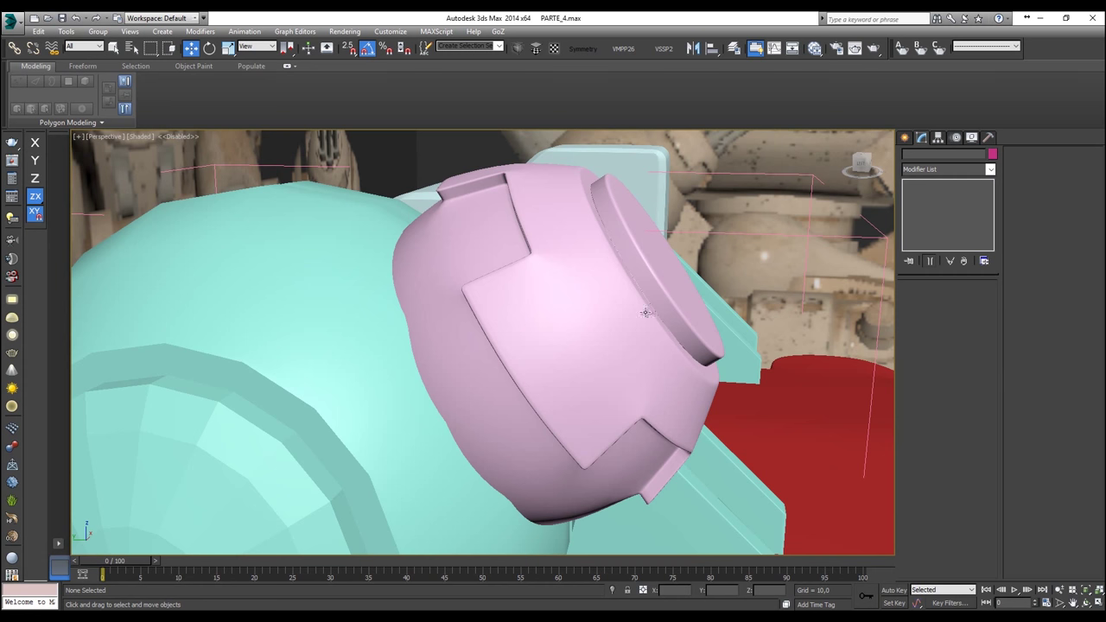
{"action": "left_click", "coordinate": [361, 337]}
{"action": "right_click", "coordinate": [359, 303]}
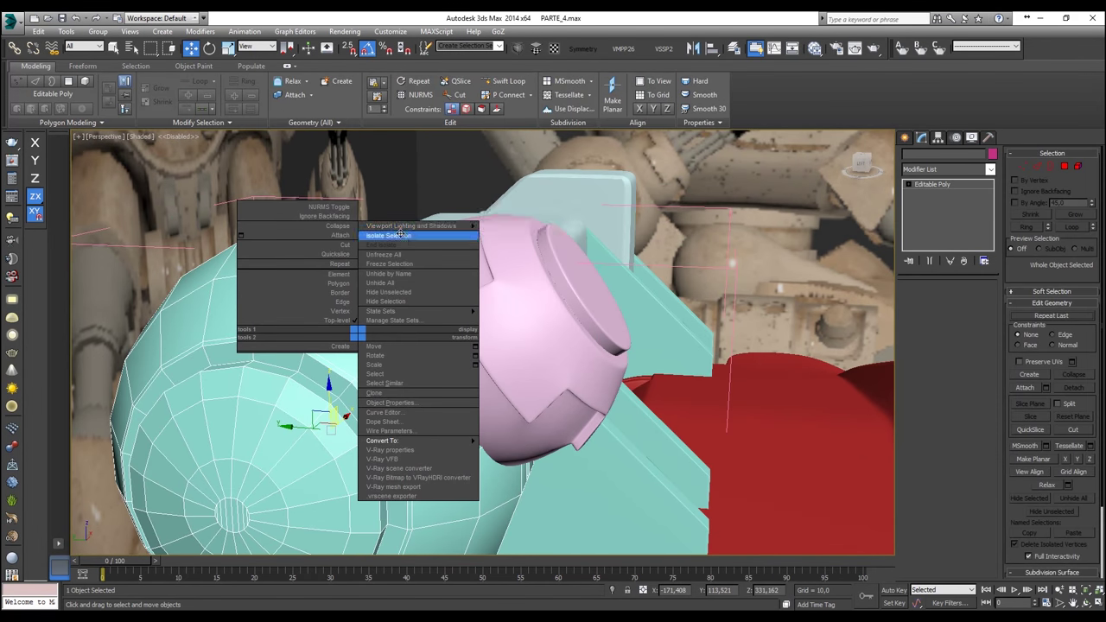
{"action": "left_click", "coordinate": [416, 236]}
{"action": "left_click", "coordinate": [930, 299]}
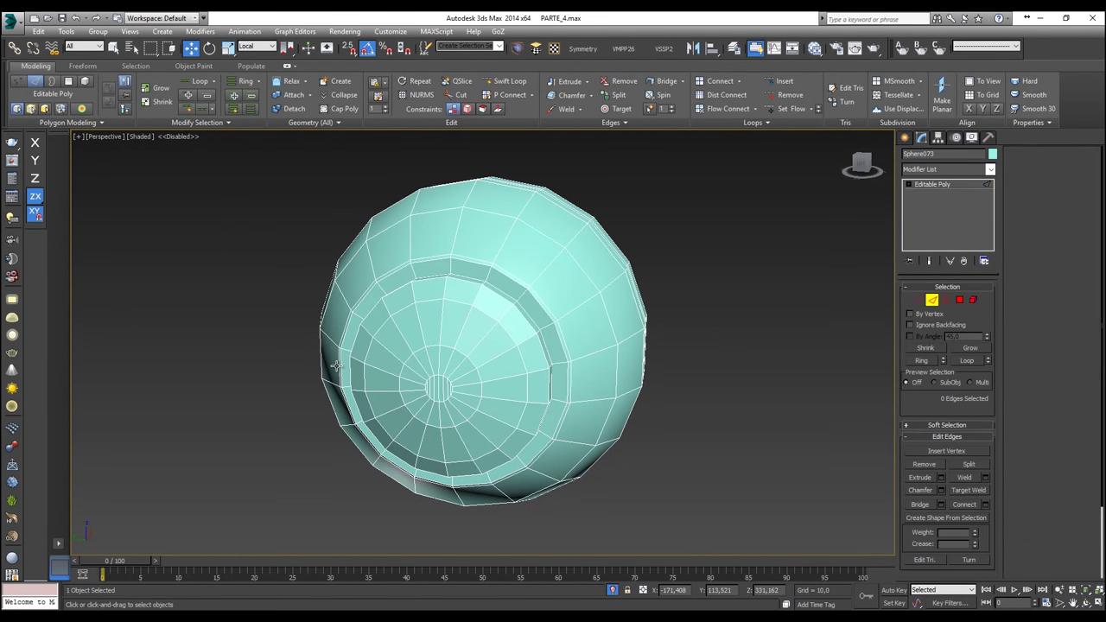
Step: Select one edge on each rim of the teal ball's domed end cap, its surrounding recess and the ball's central groove
{"action": "middle_click_drag", "start_coordinate": [438, 357], "coordinate": [377, 377], "text": "alt"}
{"action": "scroll", "coordinate": [328, 331], "scroll_direction": "up", "scroll_amount": 3}
{"action": "left_click", "coordinate": [380, 369]}
{"action": "scroll", "coordinate": [388, 370], "scroll_direction": "up", "scroll_amount": 2}
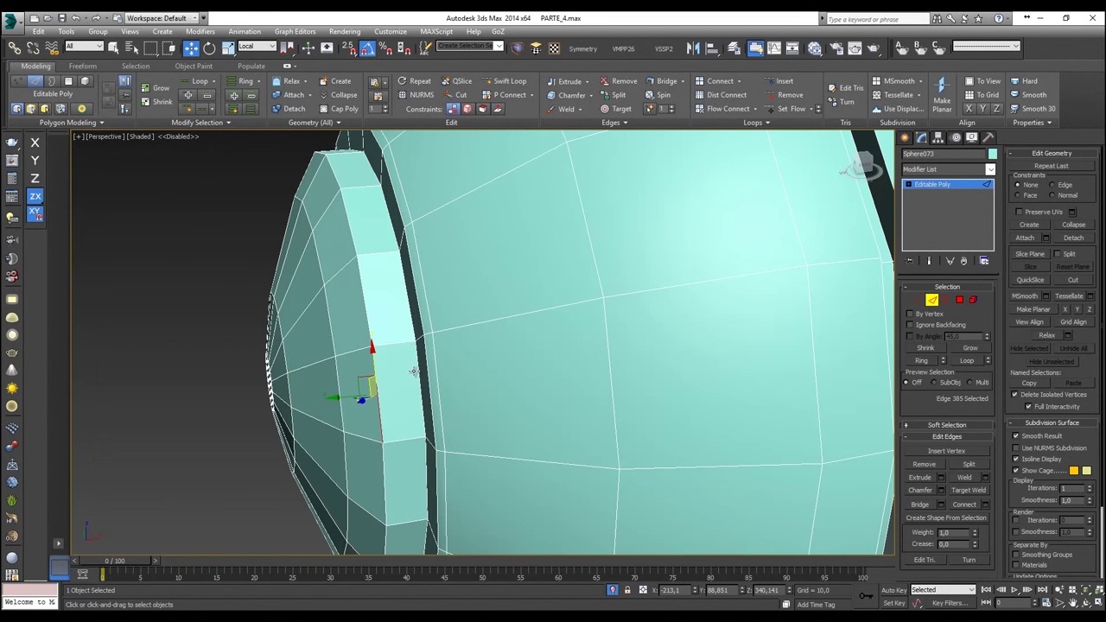
{"action": "left_click", "coordinate": [423, 370], "text": "ctrl"}
{"action": "left_click", "coordinate": [431, 367], "text": "ctrl"}
{"action": "middle_click_drag", "start_coordinate": [431, 367], "coordinate": [536, 373], "text": "alt"}
{"action": "left_click", "coordinate": [612, 394], "text": "ctrl"}
{"action": "left_click", "coordinate": [600, 395], "text": "ctrl"}
{"action": "middle_click_drag", "start_coordinate": [600, 396], "coordinate": [668, 388], "text": "alt"}
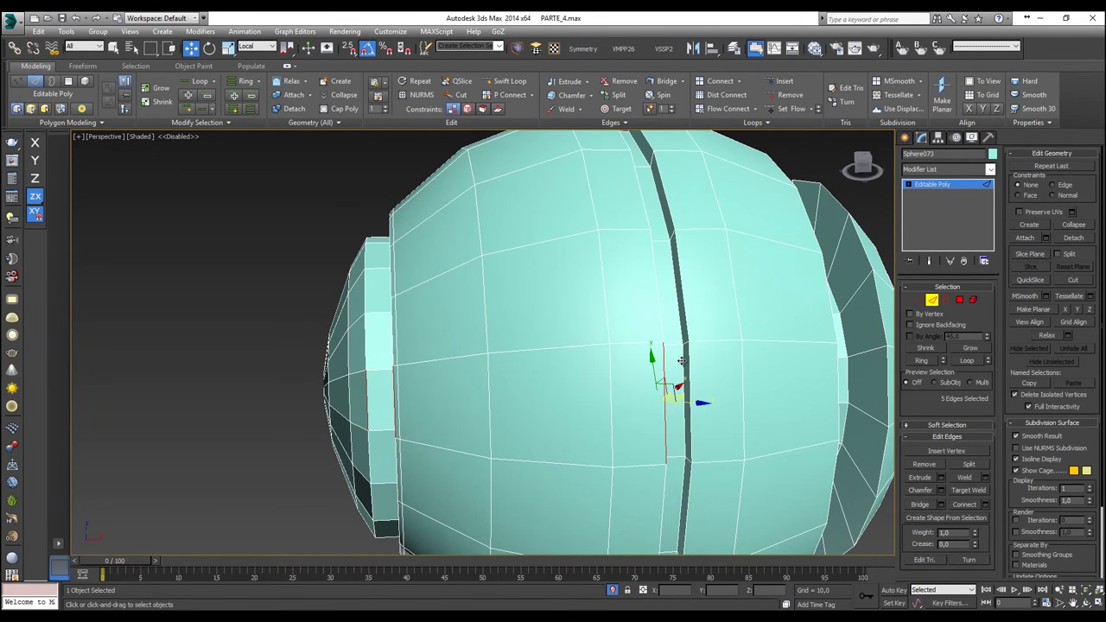
{"action": "left_click", "coordinate": [684, 360], "text": "ctrl"}
{"action": "left_click", "coordinate": [688, 359], "text": "ctrl"}
Step: Add one edge from each rim of the ball's stepped end to the selection, and extend the whole selection to full edge loops
{"action": "middle_click_drag", "start_coordinate": [689, 358], "coordinate": [550, 398], "text": "alt"}
{"action": "left_click", "coordinate": [565, 412], "text": "ctrl"}
{"action": "left_click", "coordinate": [636, 423], "text": "ctrl"}
{"action": "left_click", "coordinate": [662, 432], "text": "ctrl"}
{"action": "left_click", "coordinate": [730, 466], "text": "ctrl"}
{"action": "left_click", "coordinate": [752, 466], "text": "ctrl"}
{"action": "left_click", "coordinate": [773, 468], "text": "ctrl"}
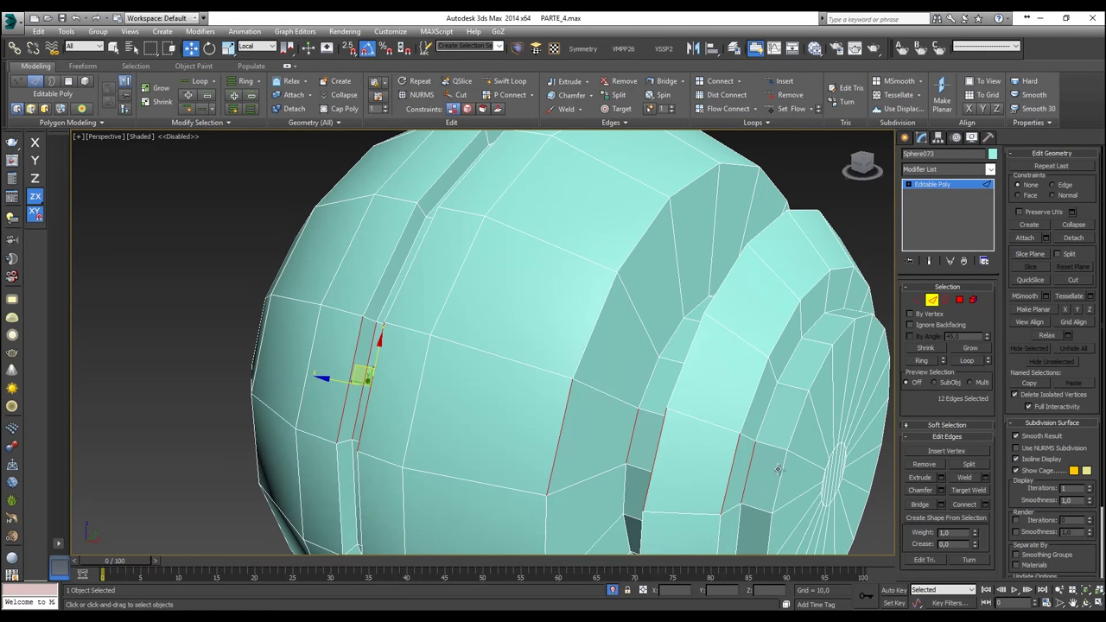
{"action": "middle_click_drag", "start_coordinate": [728, 457], "coordinate": [717, 431], "text": "alt"}
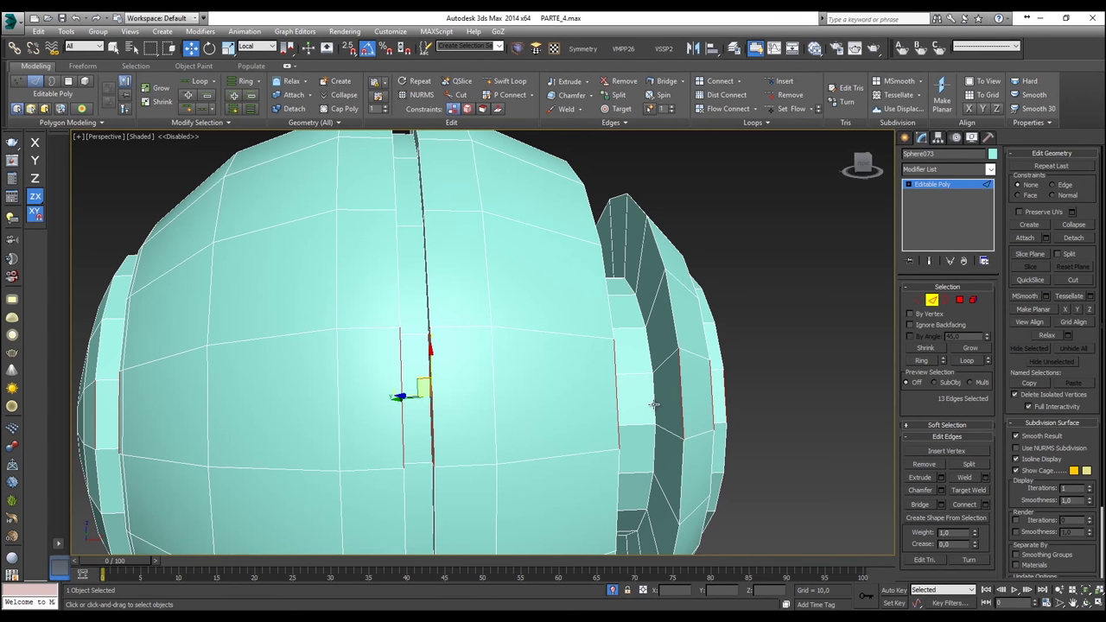
{"action": "key", "text": "alt+l"}
Step: Chamfer the selected edge loops by 0.12 with 2 segments and clear the edge selection
{"action": "middle_click_drag", "start_coordinate": [435, 250], "coordinate": [495, 254], "text": "alt"}
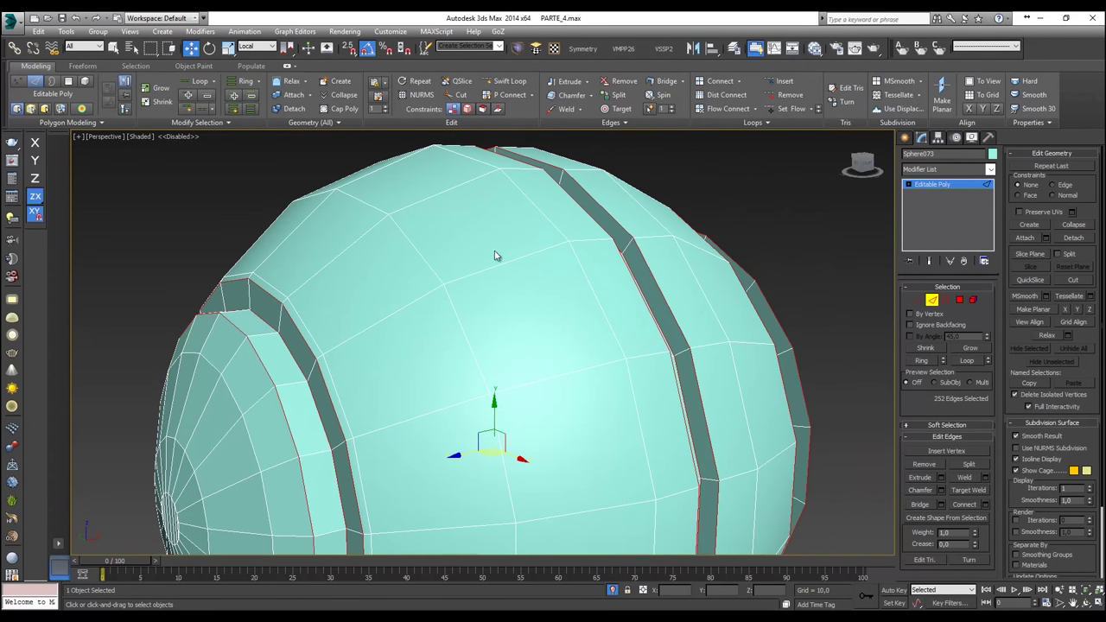
{"action": "left_click", "coordinate": [570, 95]}
{"action": "scroll", "coordinate": [561, 241], "scroll_direction": "up", "scroll_amount": 10}
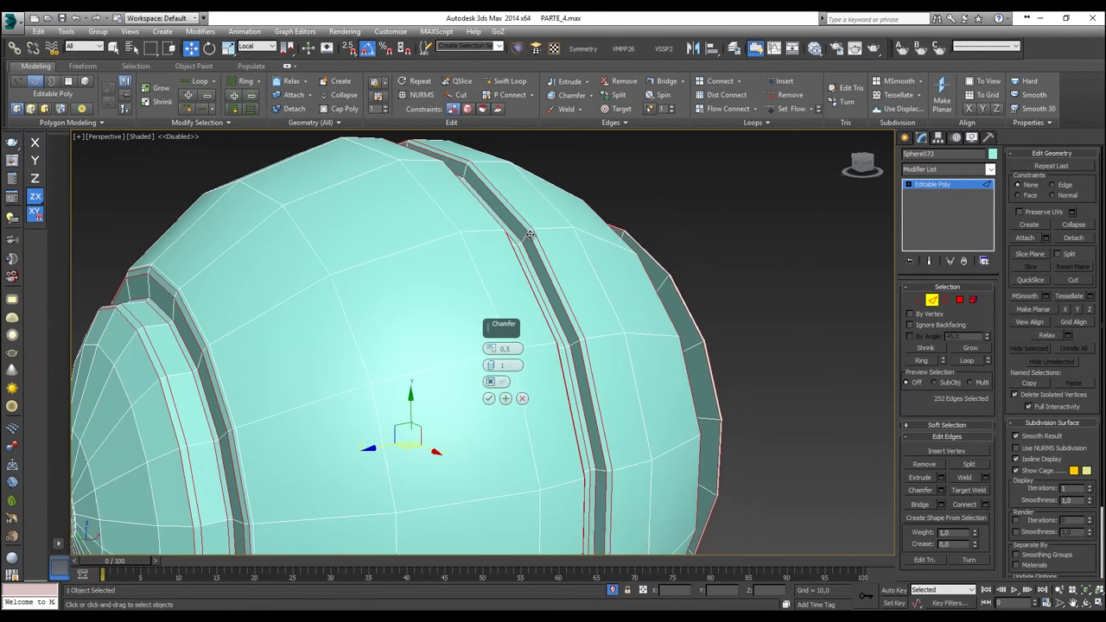
{"action": "mouse_move", "coordinate": [491, 349]}
{"action": "left_mouse_down"}
{"action": "mouse_move", "coordinate": [493, 369]}
{"action": "mouse_move", "coordinate": [493, 347]}
{"action": "left_mouse_up"}
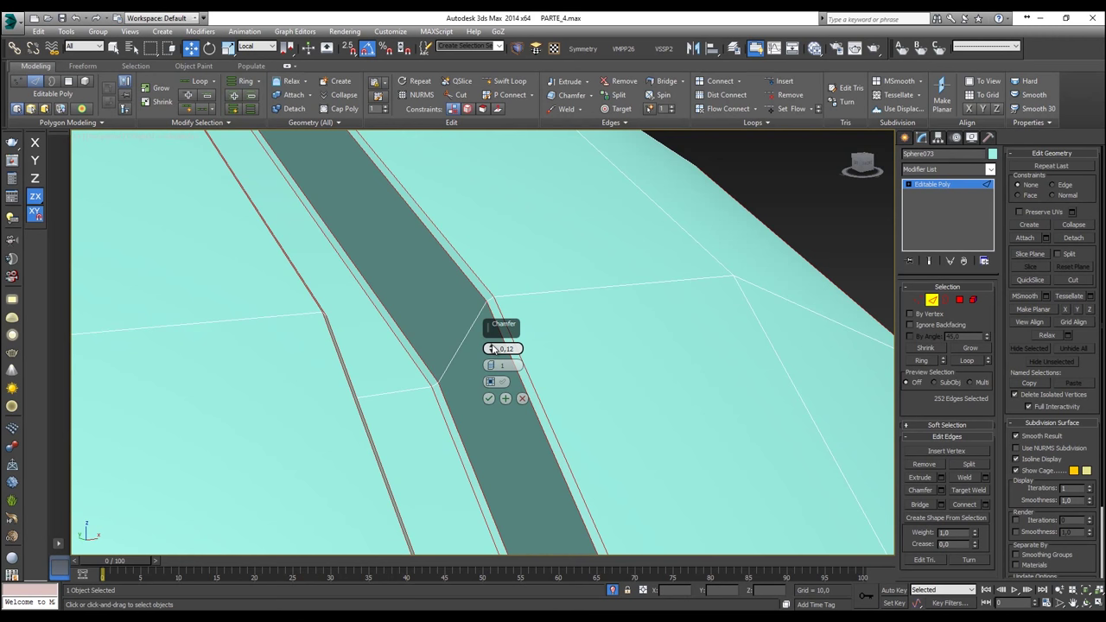
{"action": "left_click", "coordinate": [491, 363]}
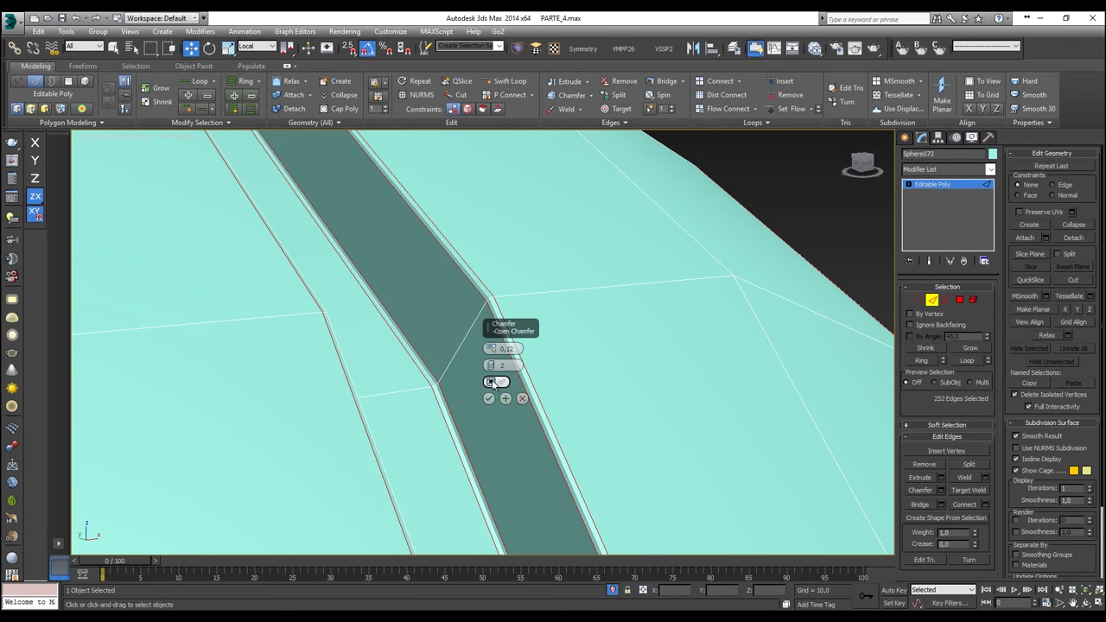
{"action": "left_click", "coordinate": [489, 398]}
{"action": "scroll", "coordinate": [491, 394], "scroll_direction": "down", "scroll_amount": 10}
{"action": "middle_click_drag", "start_coordinate": [493, 392], "coordinate": [429, 313]}
{"action": "left_click", "coordinate": [647, 352]}
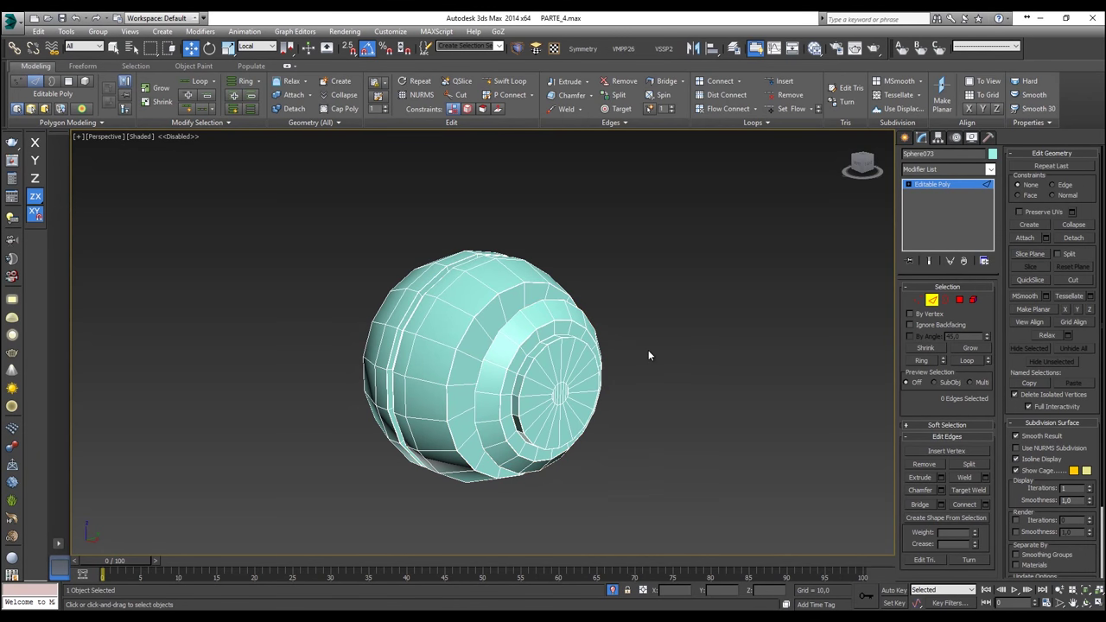
Step: Leave edge editing, apply a MeshSmooth modifier to the teal ball and check the smoothed rims and groove without the wireframe
{"action": "left_click", "coordinate": [931, 300]}
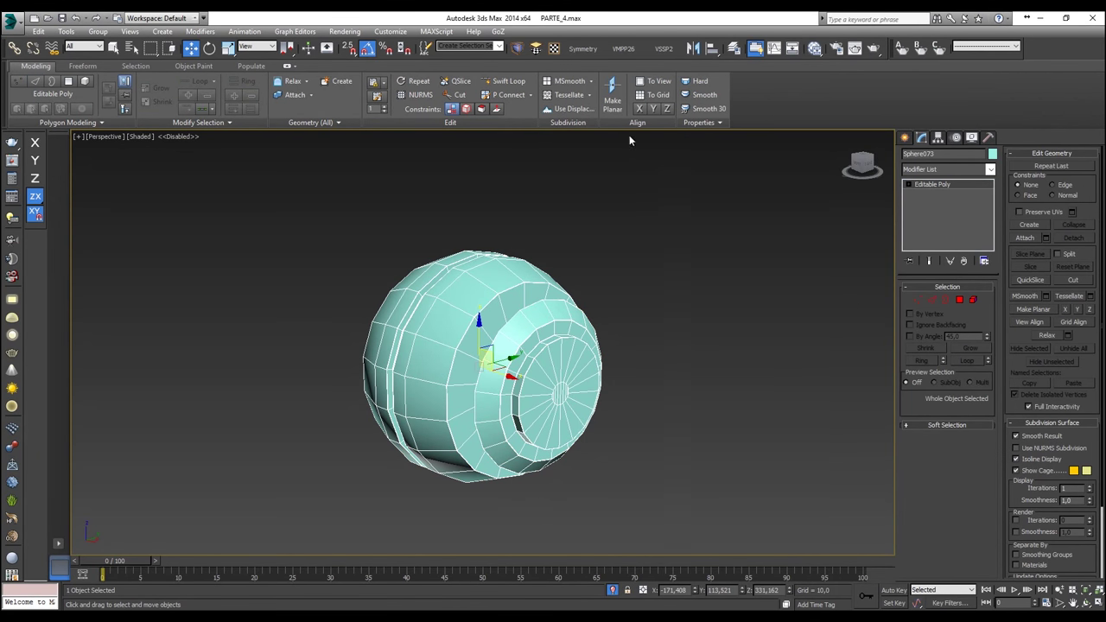
{"action": "left_click", "coordinate": [518, 49]}
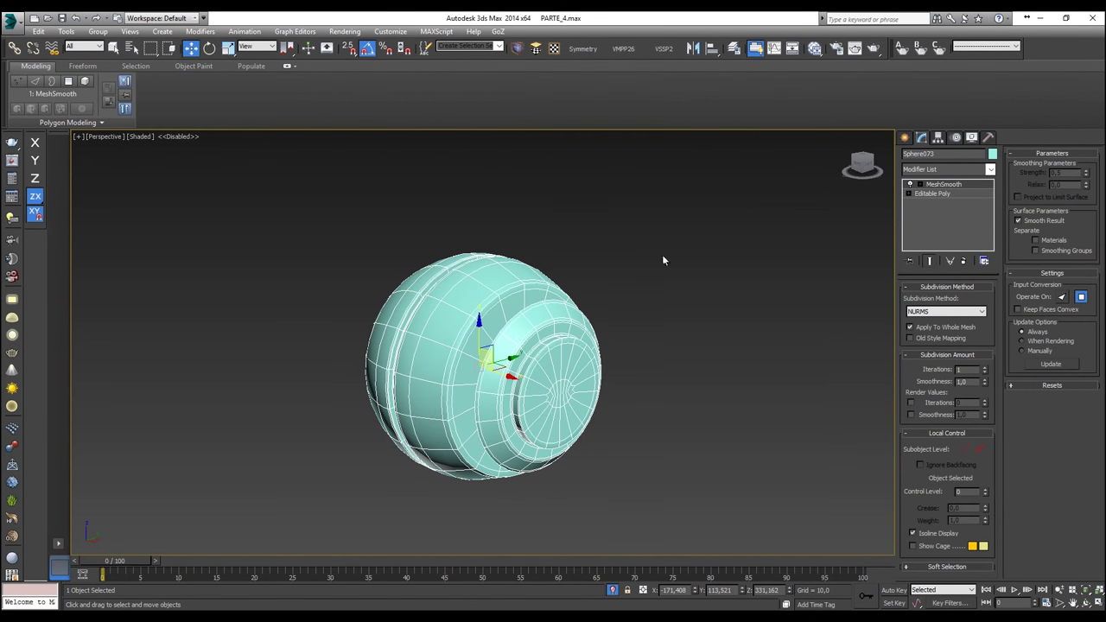
{"action": "left_click", "coordinate": [713, 319]}
{"action": "middle_click_drag", "start_coordinate": [712, 319], "coordinate": [648, 323], "text": "alt"}
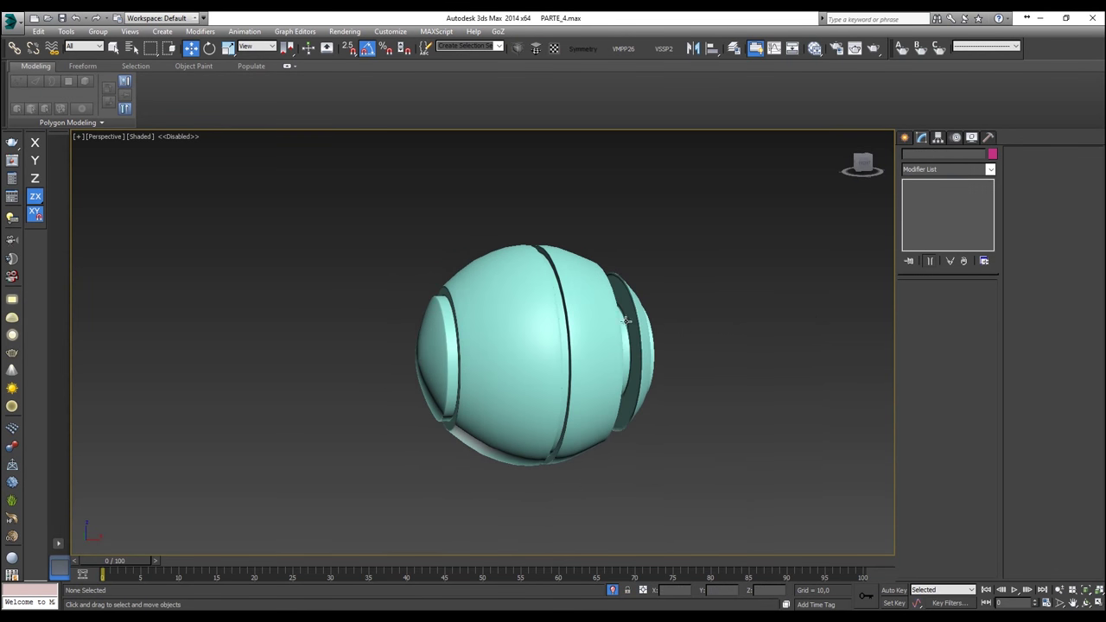
{"action": "scroll", "coordinate": [585, 321], "scroll_direction": "up", "scroll_amount": 2}
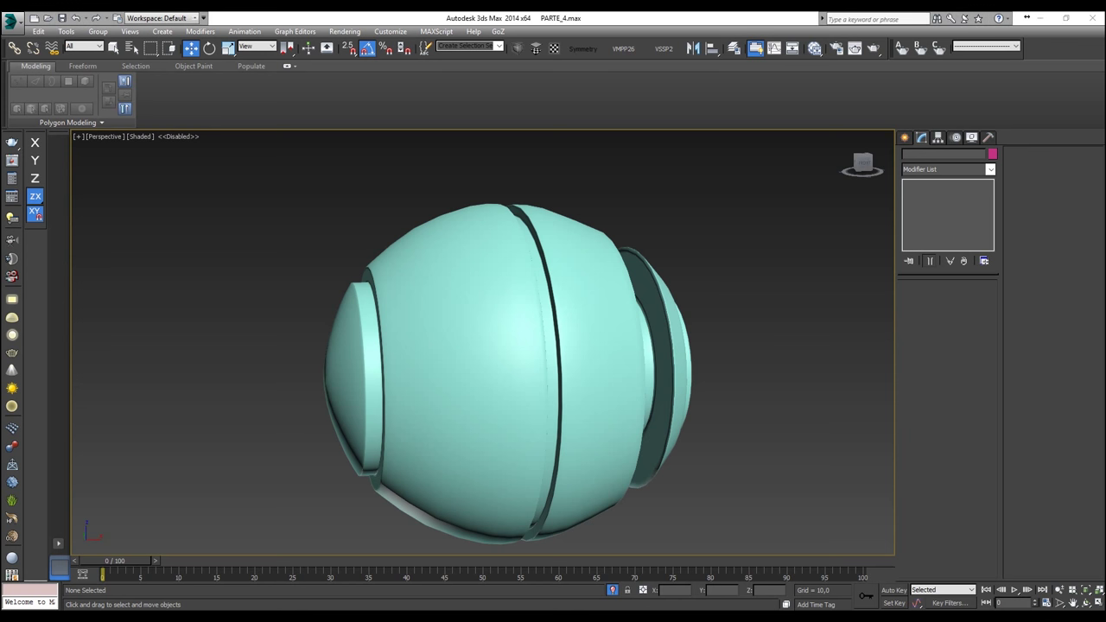
Step: Select the teal ball, show it in the Front view and end its isolation
{"action": "left_click", "coordinate": [617, 320]}
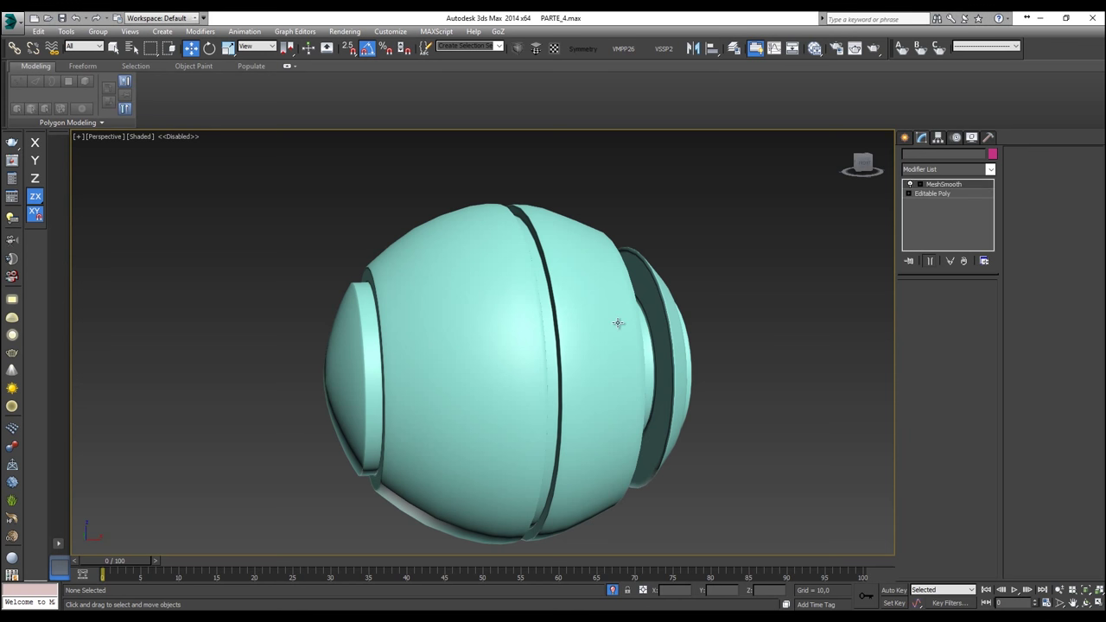
{"action": "key", "text": "f"}
{"action": "key", "text": "z"}
{"action": "scroll", "coordinate": [616, 322], "scroll_direction": "down", "scroll_amount": 3}
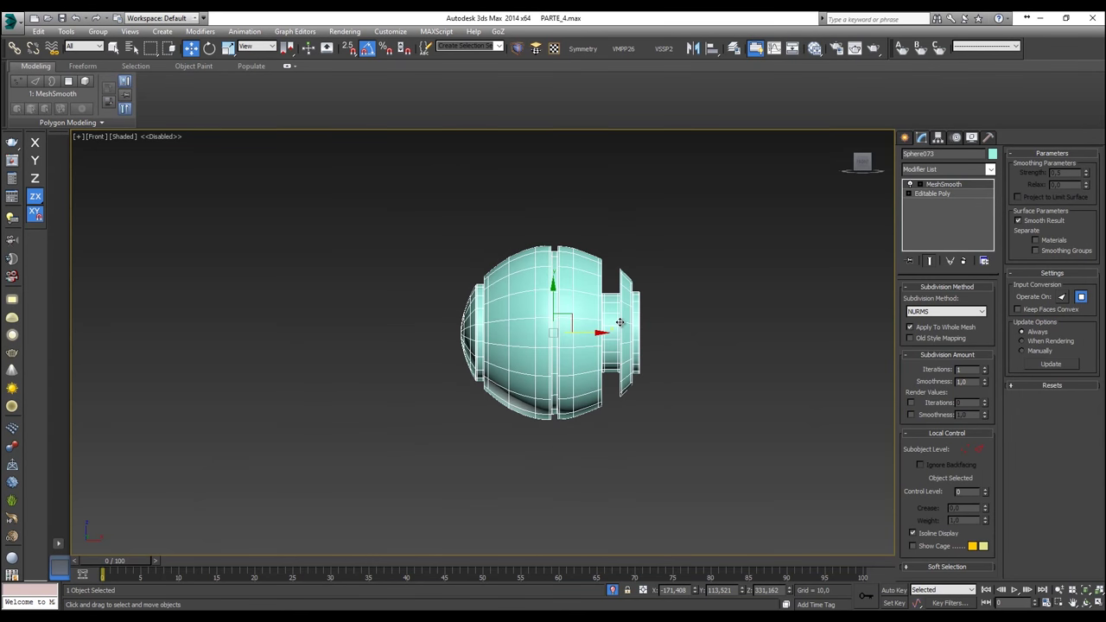
{"action": "right_click", "coordinate": [617, 321]}
{"action": "left_click", "coordinate": [660, 229]}
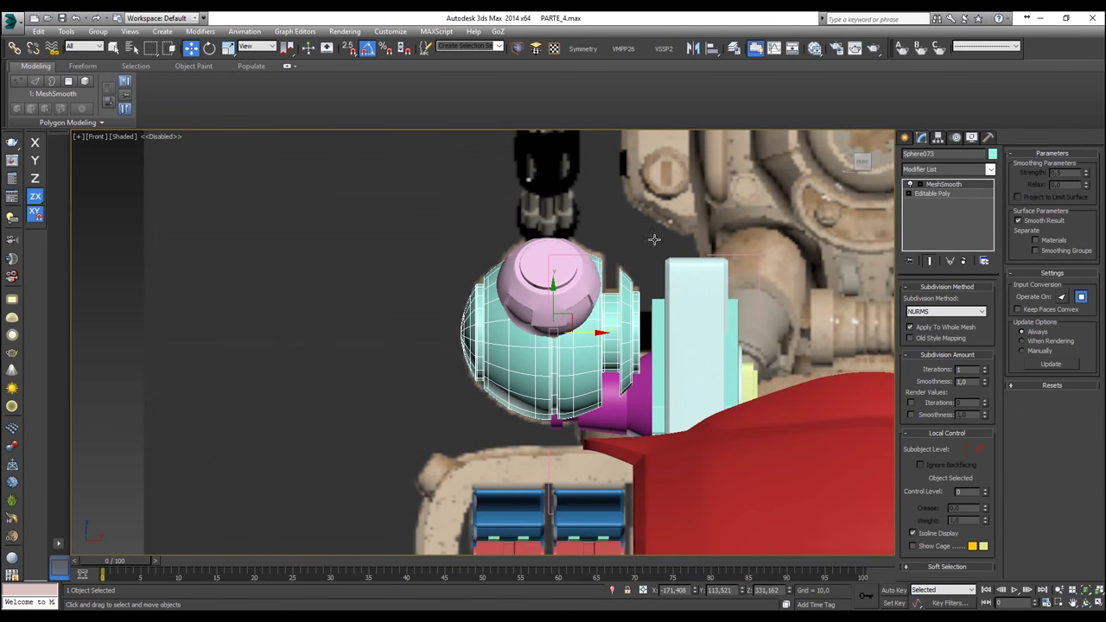
Step: Switch to the Left view and close the open group that contains the pale blue side bracket
{"action": "key", "text": "l"}
{"action": "scroll", "coordinate": [645, 274], "scroll_direction": "down", "scroll_amount": 2}
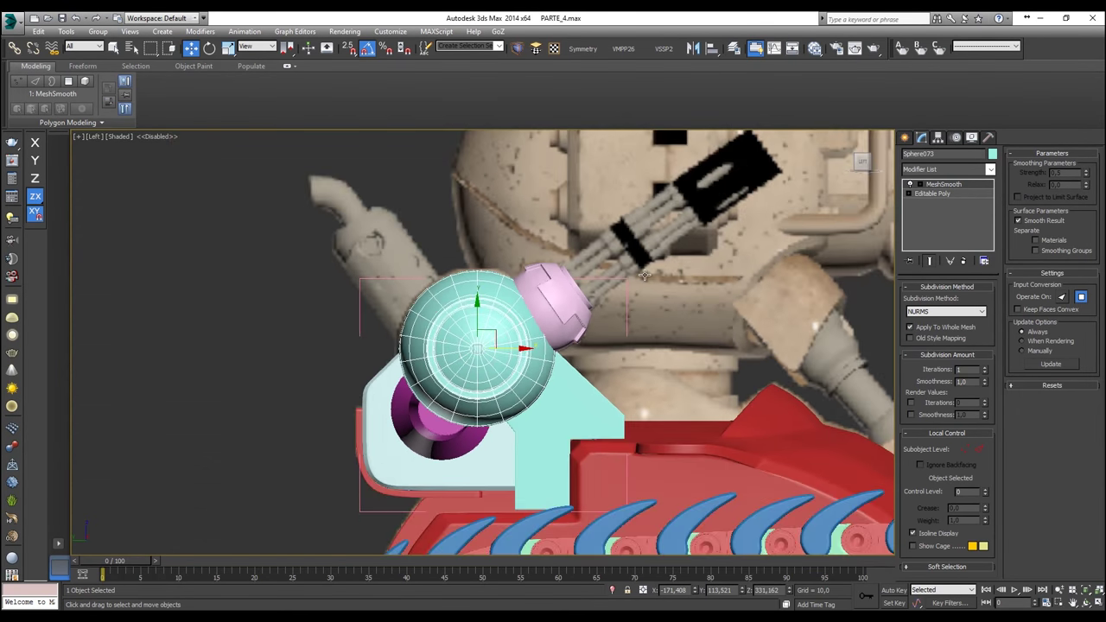
{"action": "left_click", "coordinate": [385, 433]}
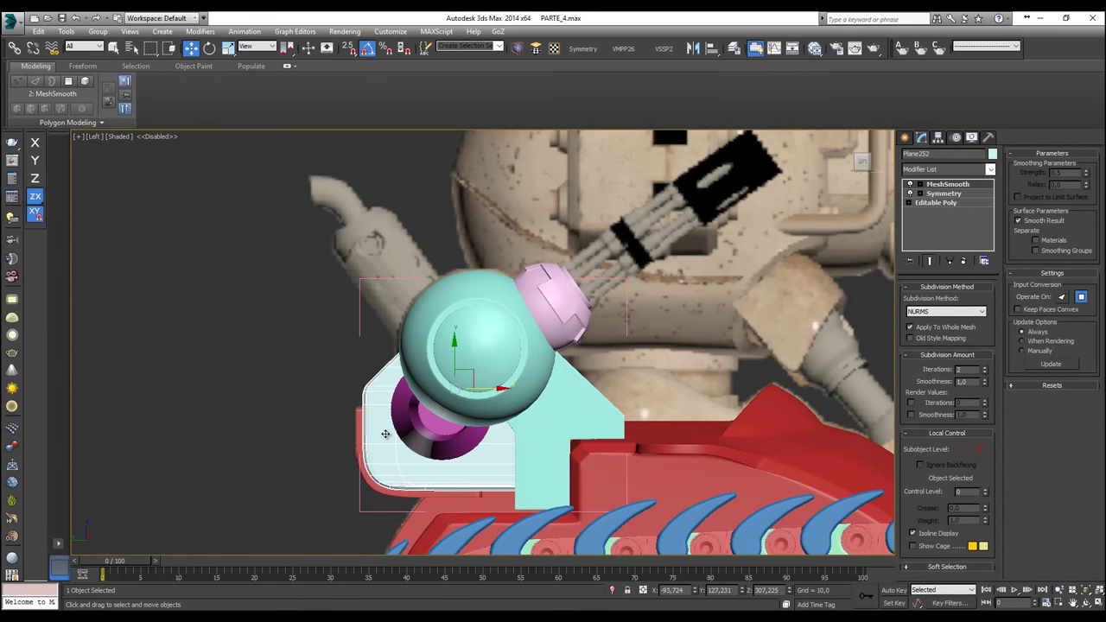
{"action": "left_click", "coordinate": [97, 31]}
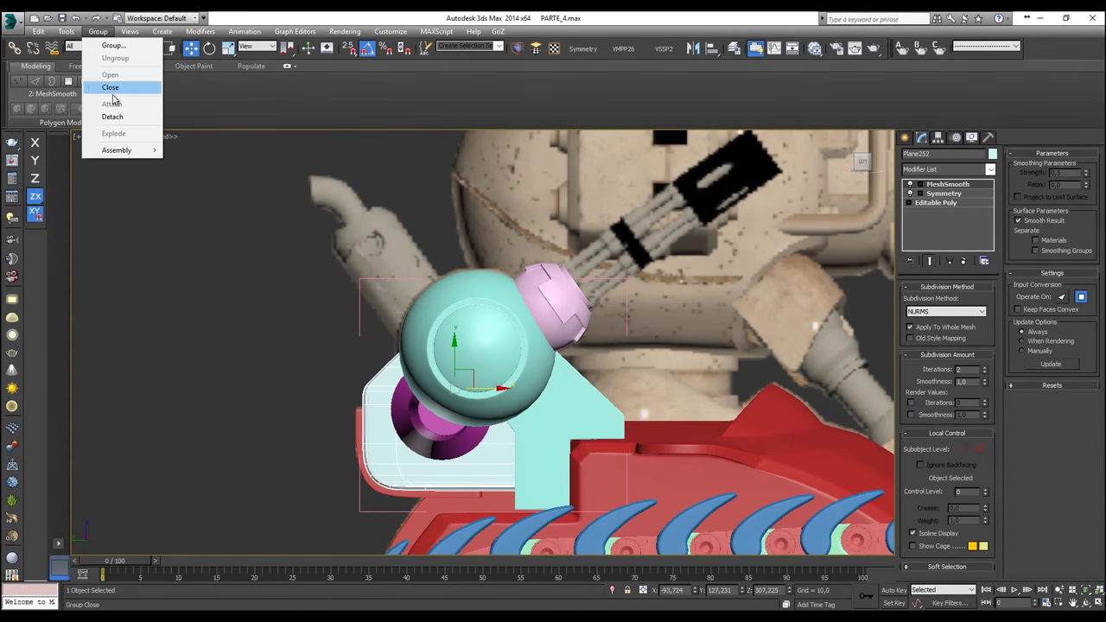
{"action": "left_click", "coordinate": [111, 88]}
{"action": "key", "text": "z"}
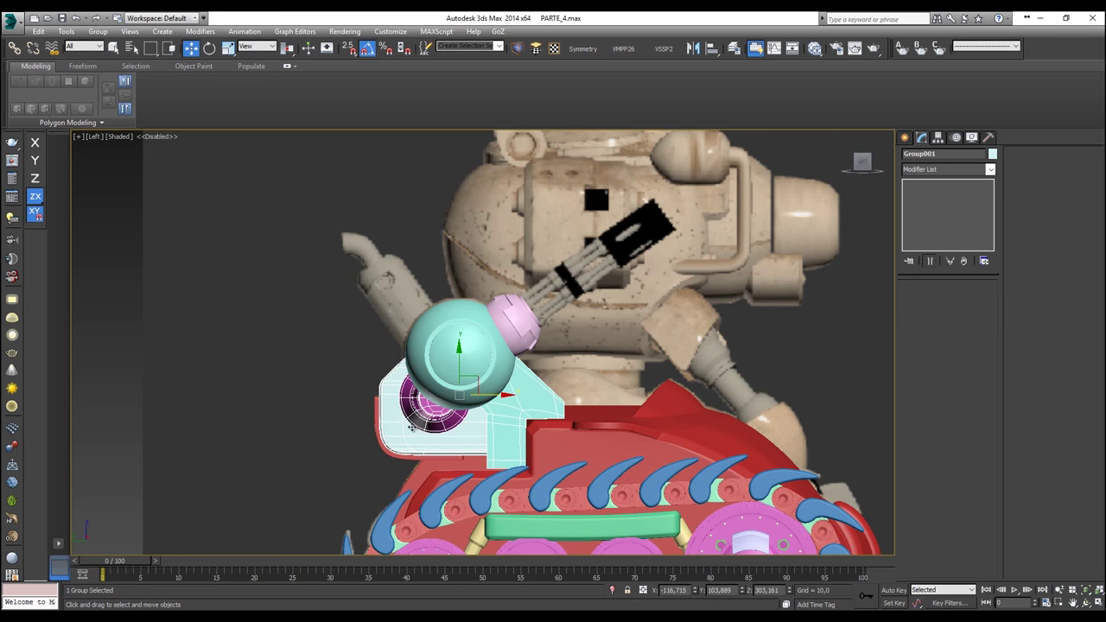
{"action": "left_click", "coordinate": [505, 331]}
{"action": "scroll", "coordinate": [506, 331], "scroll_direction": "down", "scroll_amount": 2}
{"action": "middle_click_drag", "start_coordinate": [797, 166], "coordinate": [634, 285]}
{"action": "left_click", "coordinate": [904, 138]}
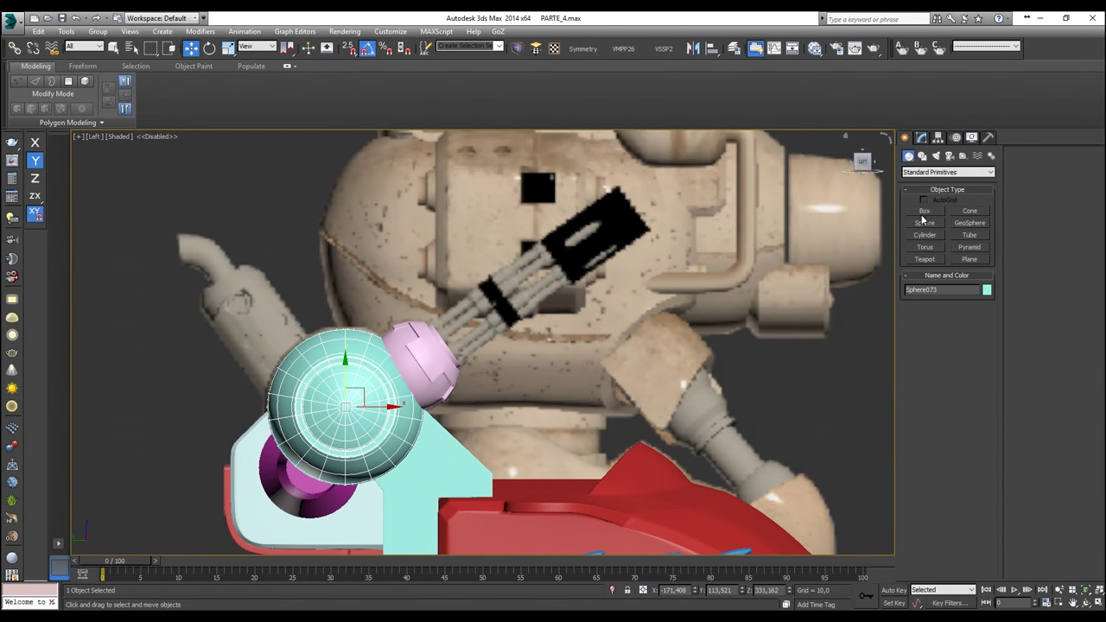
{"action": "left_click", "coordinate": [928, 236]}
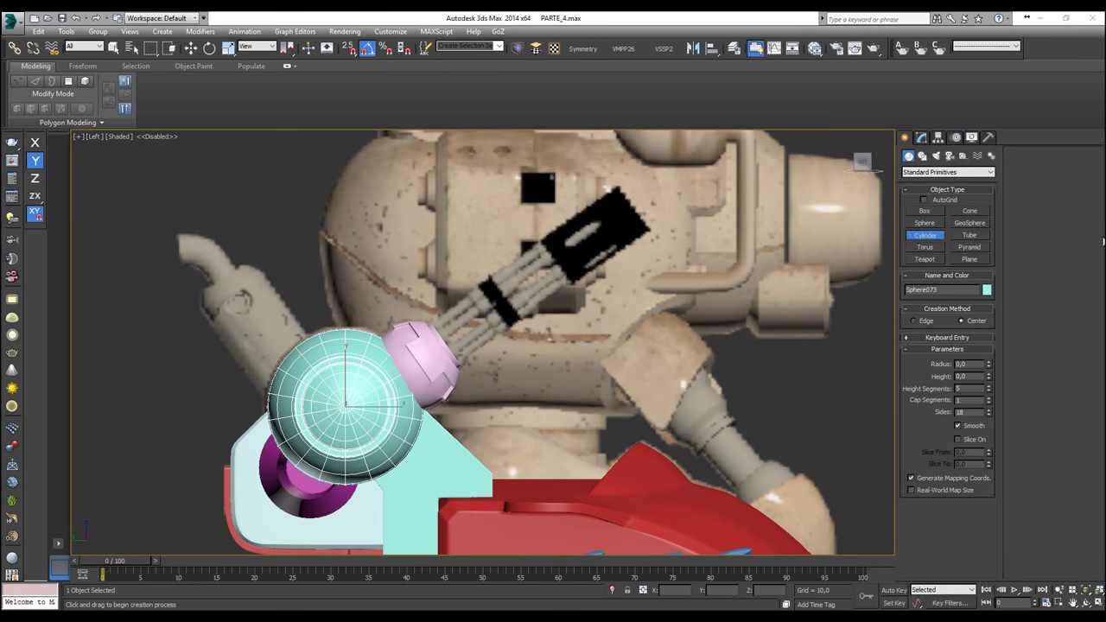
{"action": "scroll", "coordinate": [413, 295], "scroll_direction": "up", "scroll_amount": 8}
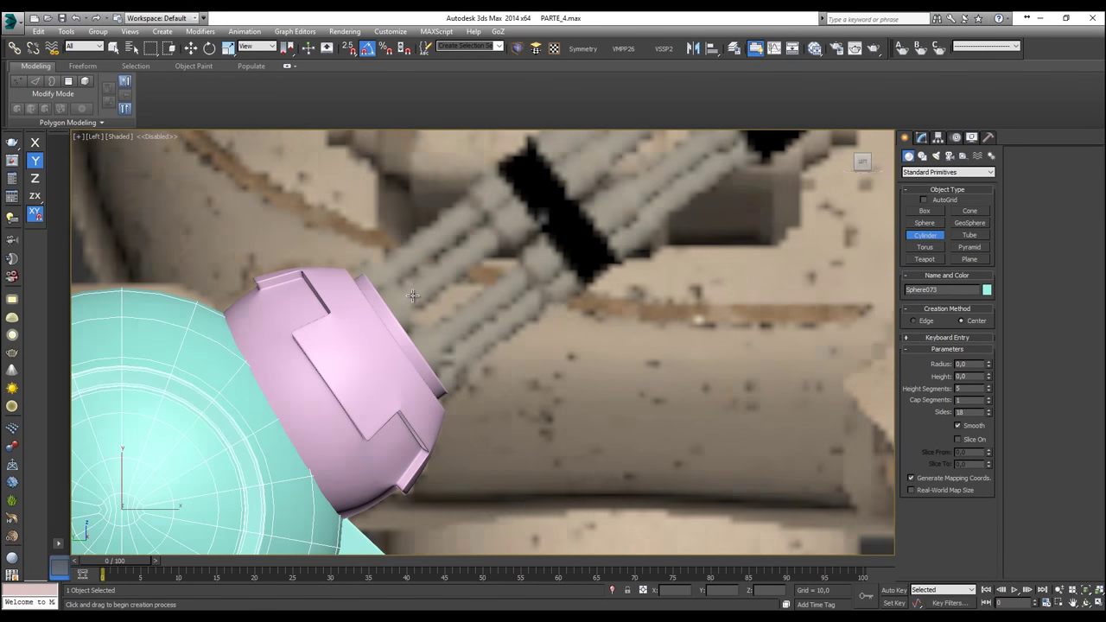
{"action": "scroll", "coordinate": [413, 296], "scroll_direction": "up", "scroll_amount": 2}
{"action": "key", "text": "w"}
Step: Enlarge the pink joint slightly and move it further into the teal ball to match the reference
{"action": "left_click", "coordinate": [365, 332]}
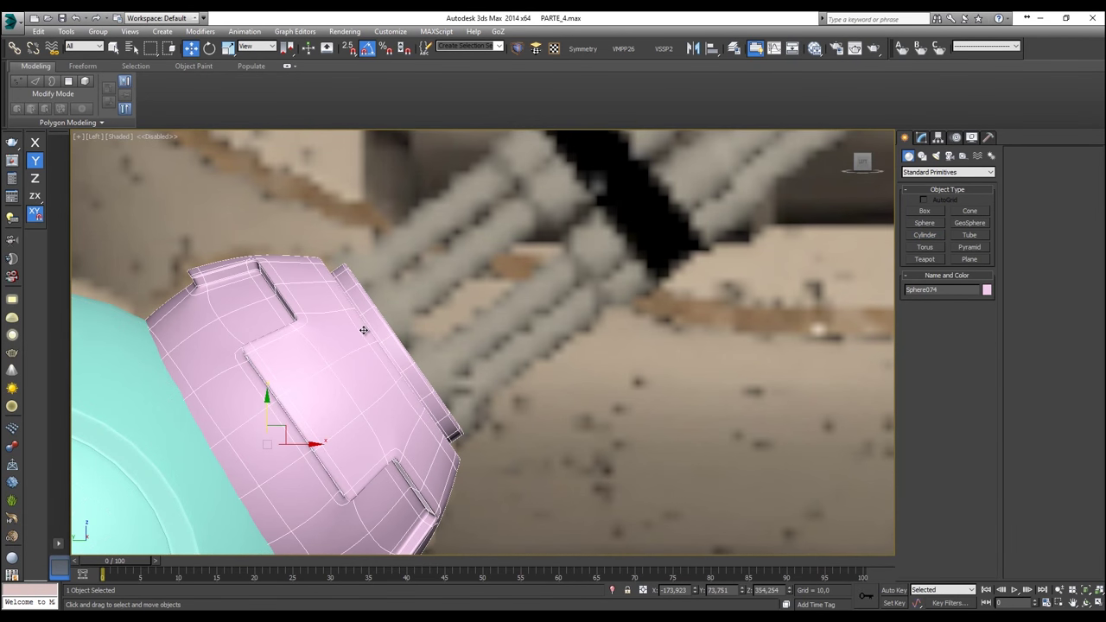
{"action": "scroll", "coordinate": [362, 343], "scroll_direction": "down", "scroll_amount": 2}
{"action": "key", "text": "r"}
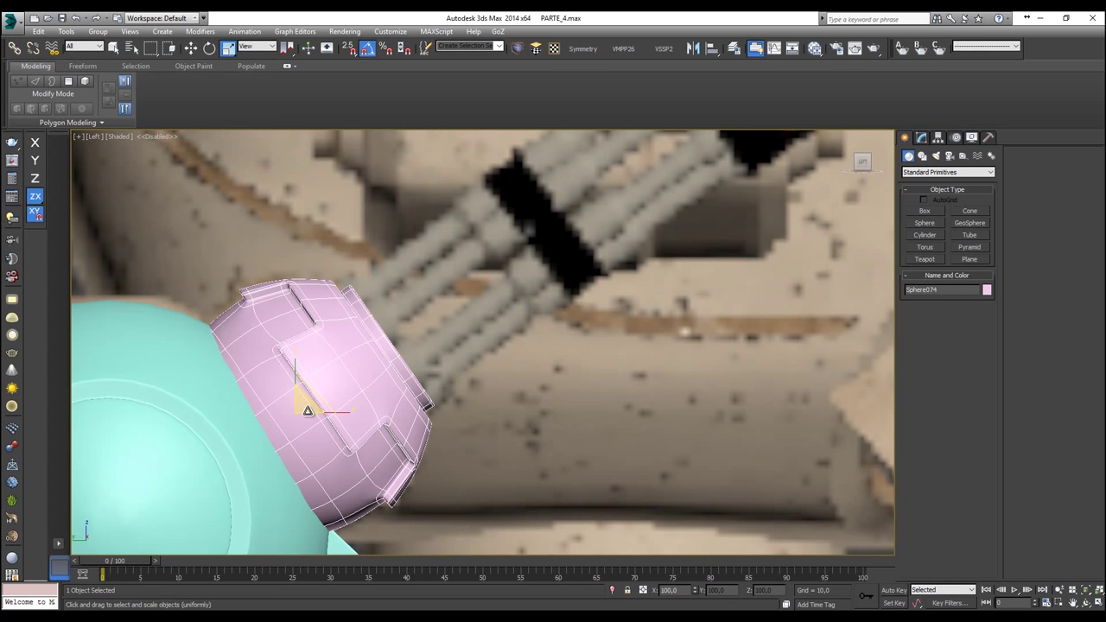
{"action": "mouse_move", "coordinate": [306, 409]}
{"action": "left_mouse_down"}
{"action": "mouse_move", "coordinate": [308, 397]}
{"action": "mouse_move", "coordinate": [273, 422]}
{"action": "mouse_move", "coordinate": [298, 409]}
{"action": "left_mouse_up"}
{"action": "key", "text": "w"}
{"action": "key", "text": "r"}
{"action": "key", "text": "w"}
{"action": "scroll", "coordinate": [298, 410], "scroll_direction": "down", "scroll_amount": 3}
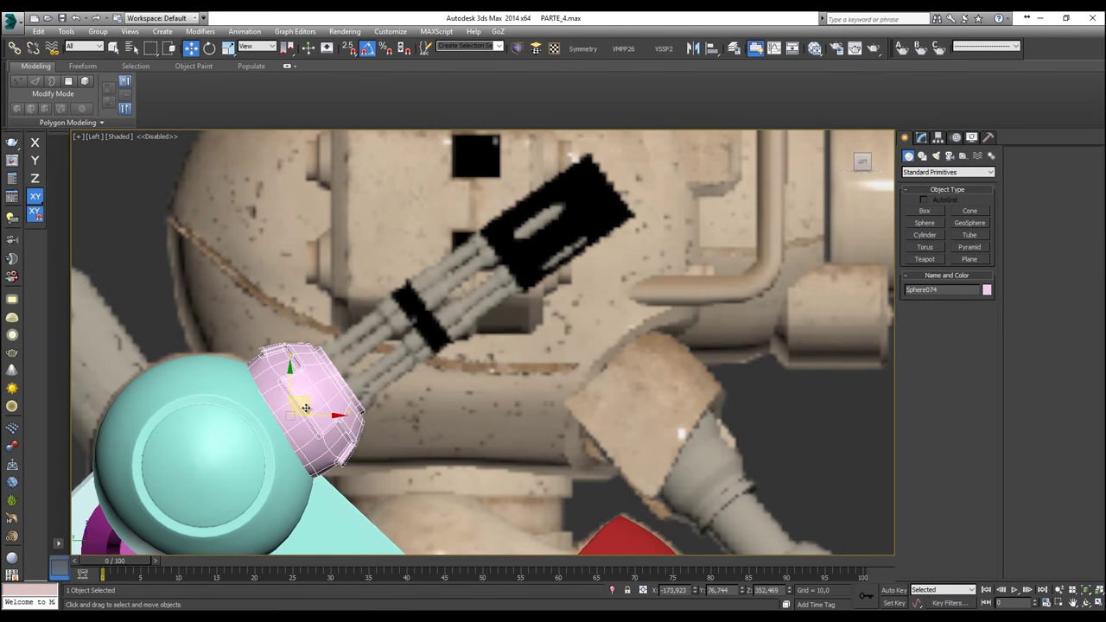
{"action": "middle_click_drag", "start_coordinate": [306, 408], "coordinate": [390, 344]}
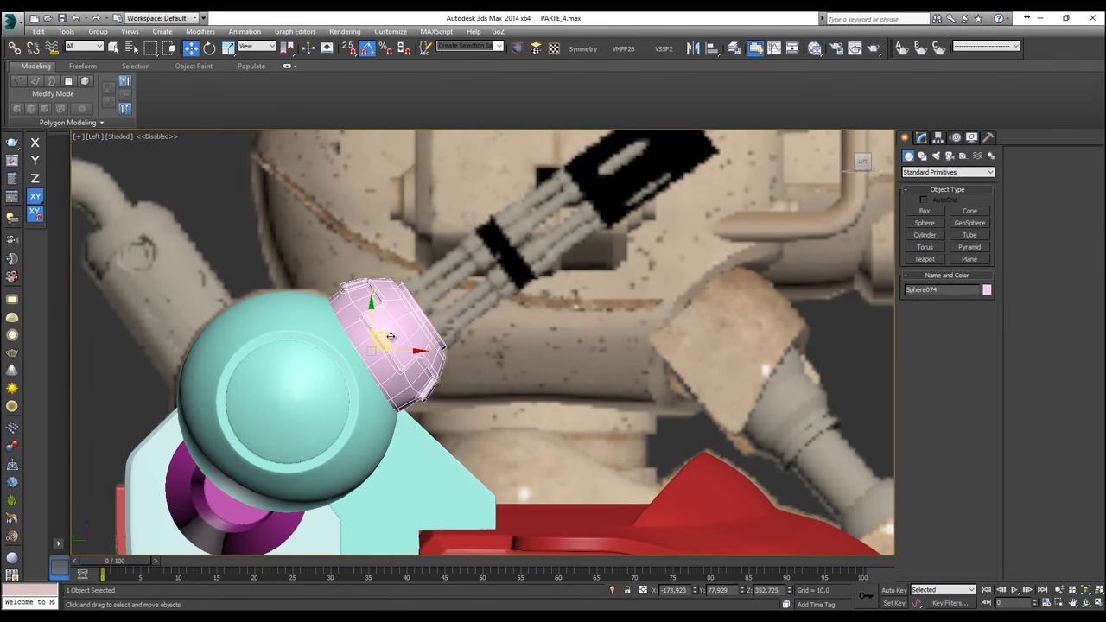
{"action": "scroll", "coordinate": [391, 335], "scroll_direction": "up", "scroll_amount": 2}
{"action": "left_click_drag", "start_coordinate": [394, 334], "coordinate": [398, 335]}
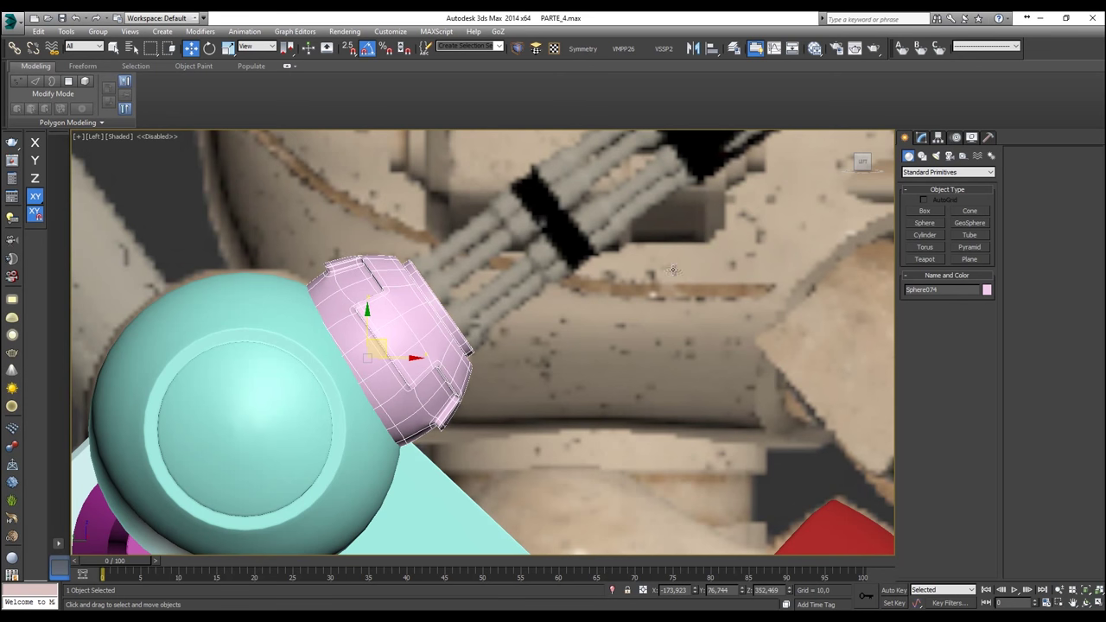
Step: Draw a cylinder with a radius of about 5.5 and height of about 6.7 at the pink joint's rim, with 1 height segment and 10 sides
{"action": "left_click", "coordinate": [924, 234]}
{"action": "scroll", "coordinate": [439, 302], "scroll_direction": "up", "scroll_amount": 5}
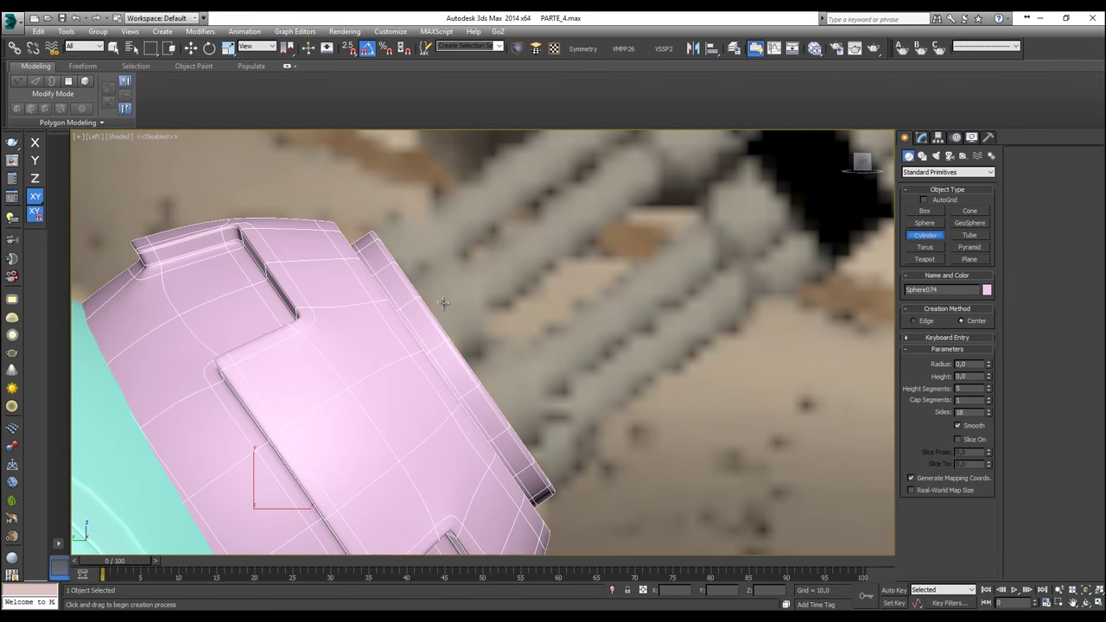
{"action": "left_click_drag", "start_coordinate": [435, 314], "coordinate": [429, 367]}
{"action": "left_click", "coordinate": [419, 305]}
{"action": "key", "text": "w"}
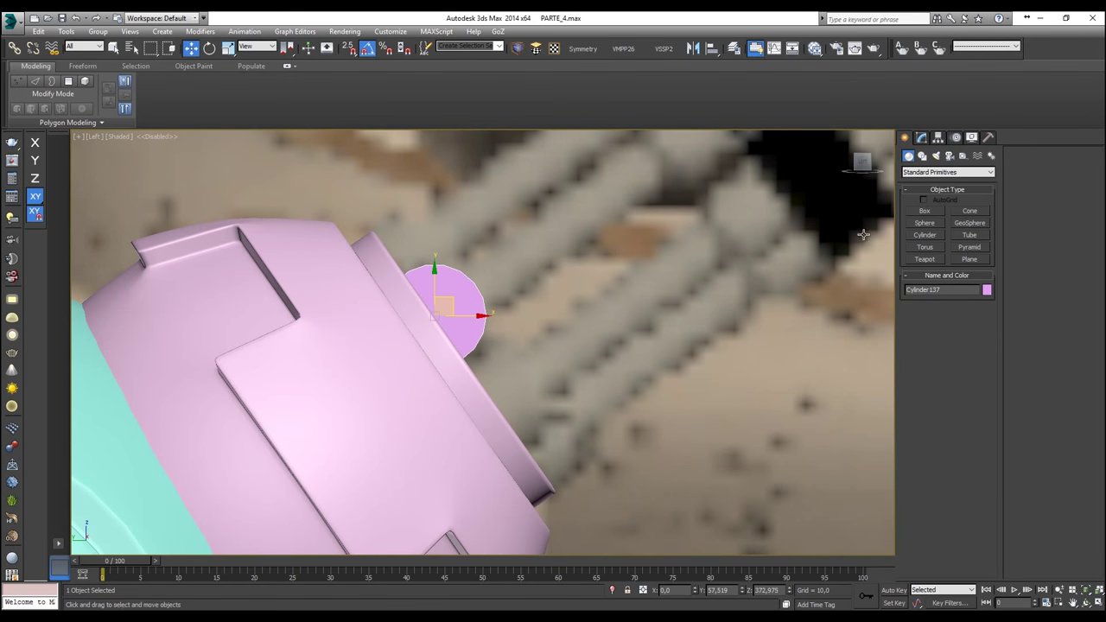
{"action": "left_click", "coordinate": [921, 138]}
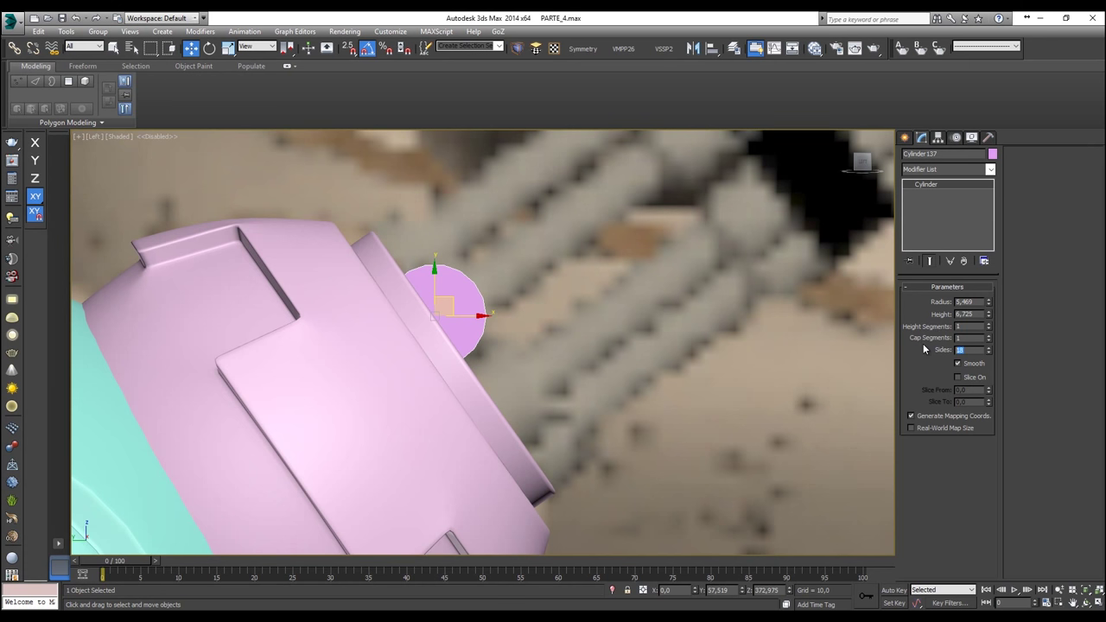
{"action": "type", "text": "10"}
{"action": "key", "text": "Return"}
Step: Rotate the cylinder 90° about the Y axis, tilt it perpendicular to the pink joint's slanted rim and nudge it against the rim
{"action": "key", "text": "e"}
{"action": "left_click_drag", "start_coordinate": [477, 310], "coordinate": [527, 306]}
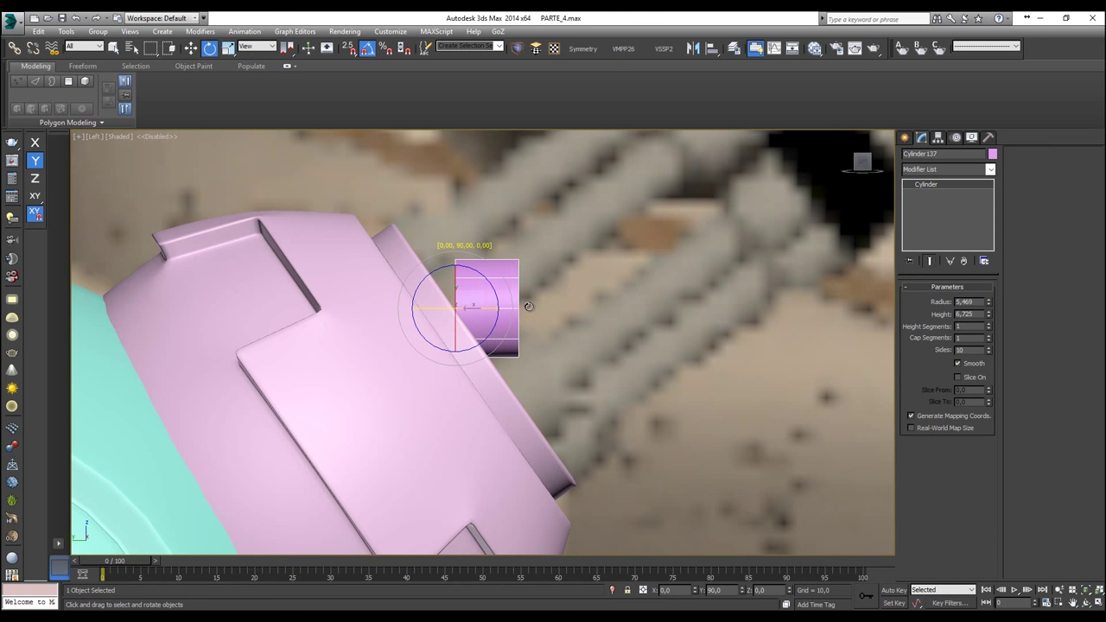
{"action": "left_click_drag", "start_coordinate": [492, 291], "coordinate": [480, 278]}
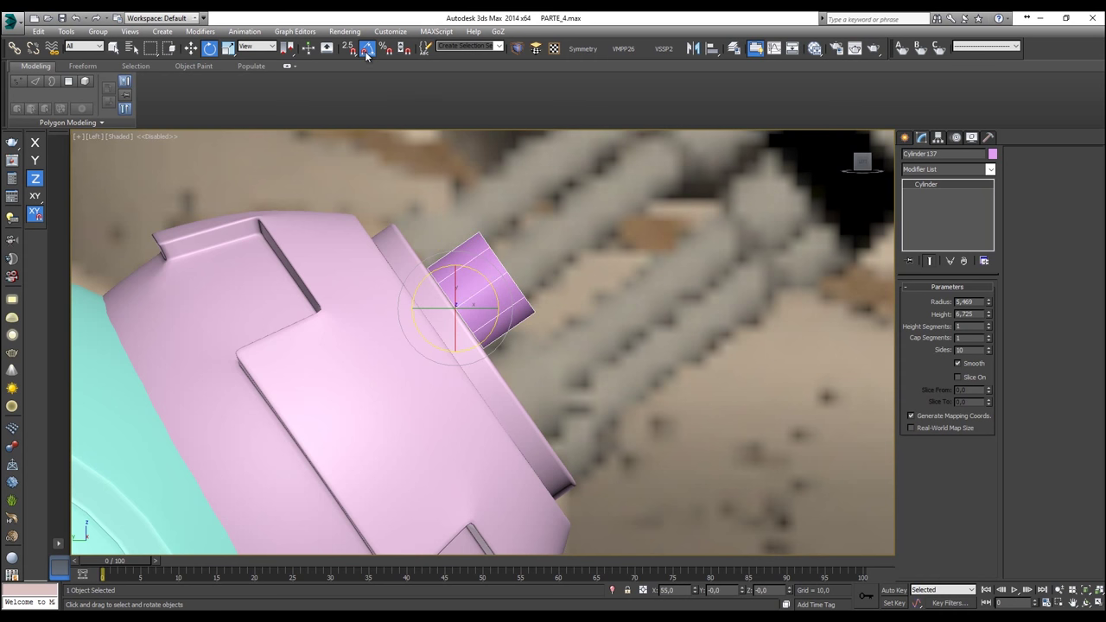
{"action": "scroll", "coordinate": [458, 246], "scroll_direction": "up", "scroll_amount": 3}
{"action": "key", "text": "w"}
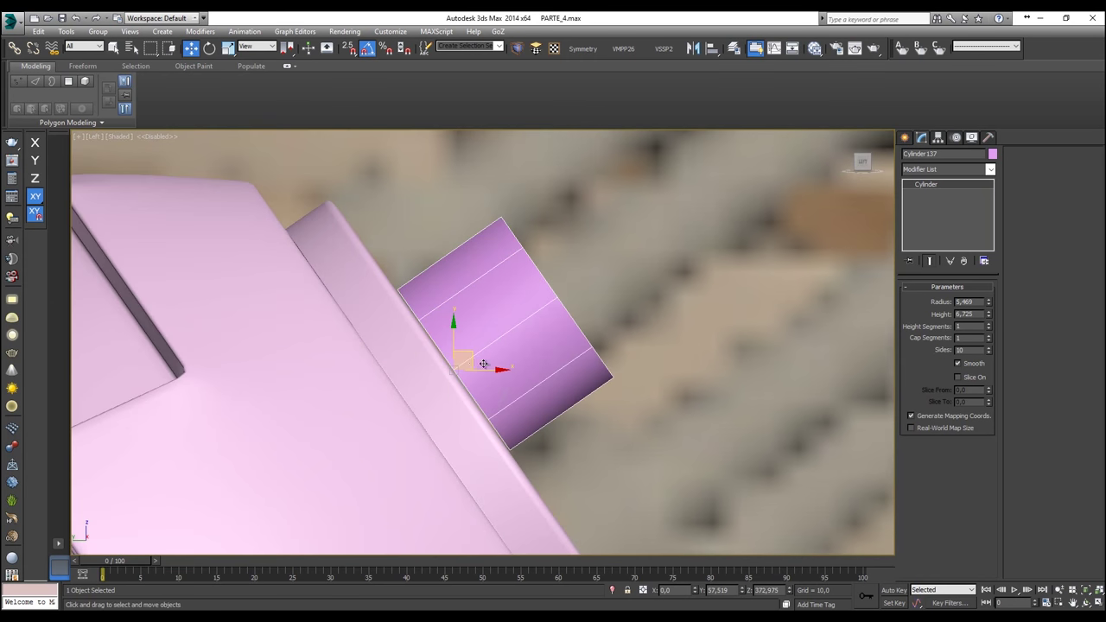
{"action": "left_click_drag", "start_coordinate": [471, 355], "coordinate": [470, 356]}
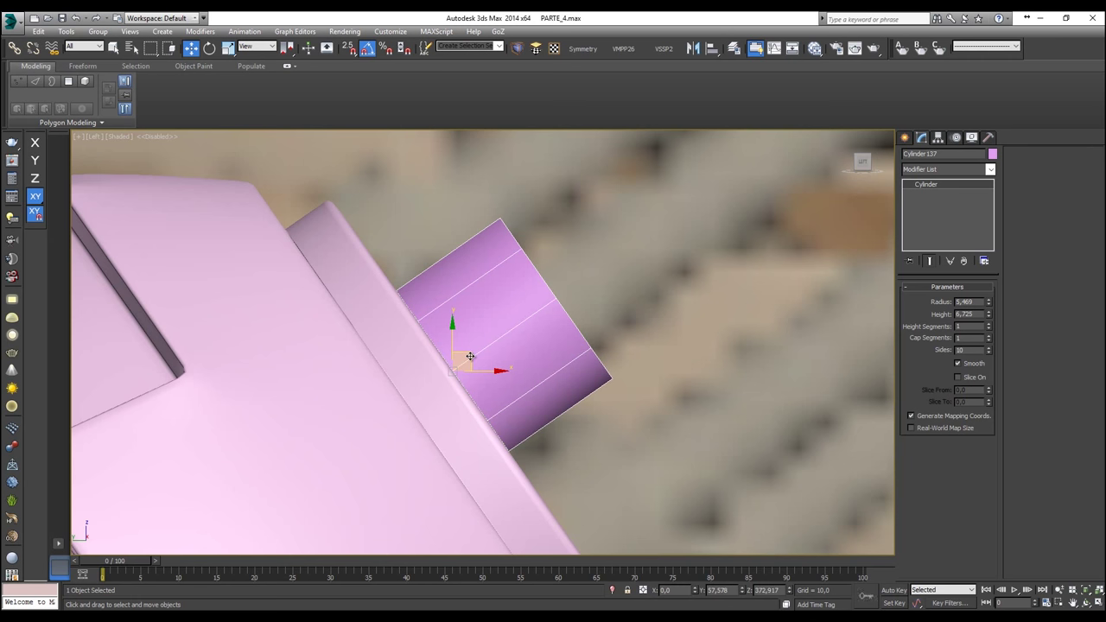
Step: Shorten the cylinder at the pink joint's rim to a height of about 3.8
{"action": "scroll", "coordinate": [473, 357], "scroll_direction": "down", "scroll_amount": 2}
{"action": "scroll", "coordinate": [473, 357], "scroll_direction": "up", "scroll_amount": 1}
{"action": "left_click_drag", "start_coordinate": [988, 318], "coordinate": [961, 339]}
{"action": "middle_click_drag", "start_coordinate": [669, 311], "coordinate": [598, 305], "text": "alt"}
{"action": "scroll", "coordinate": [648, 314], "scroll_direction": "down", "scroll_amount": 4}
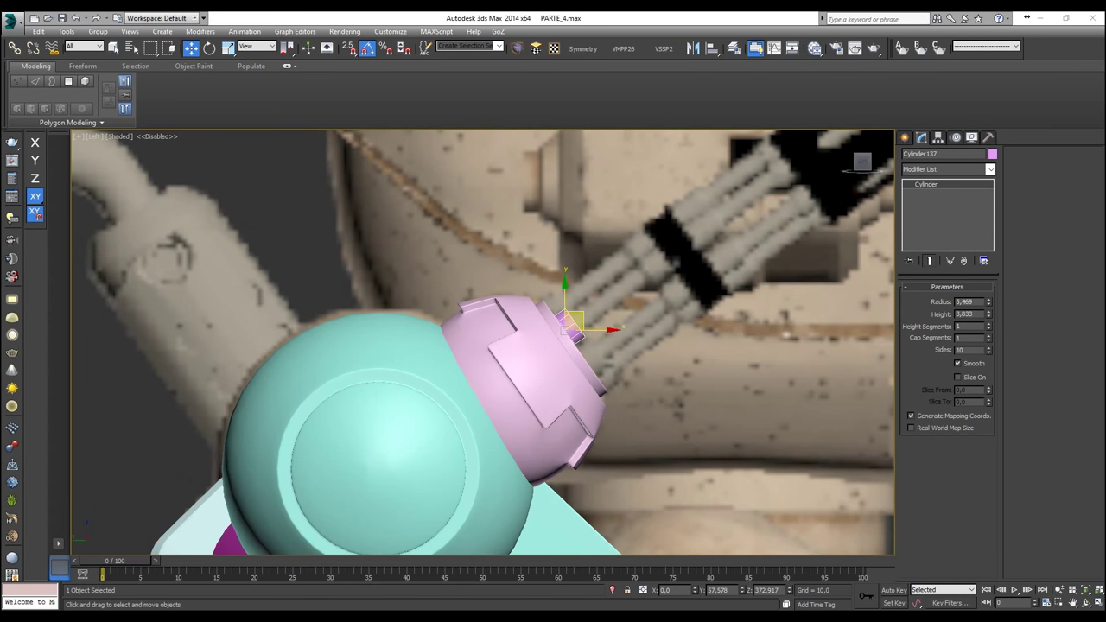
{"action": "middle_click_drag", "start_coordinate": [570, 356], "coordinate": [503, 387], "text": "alt"}
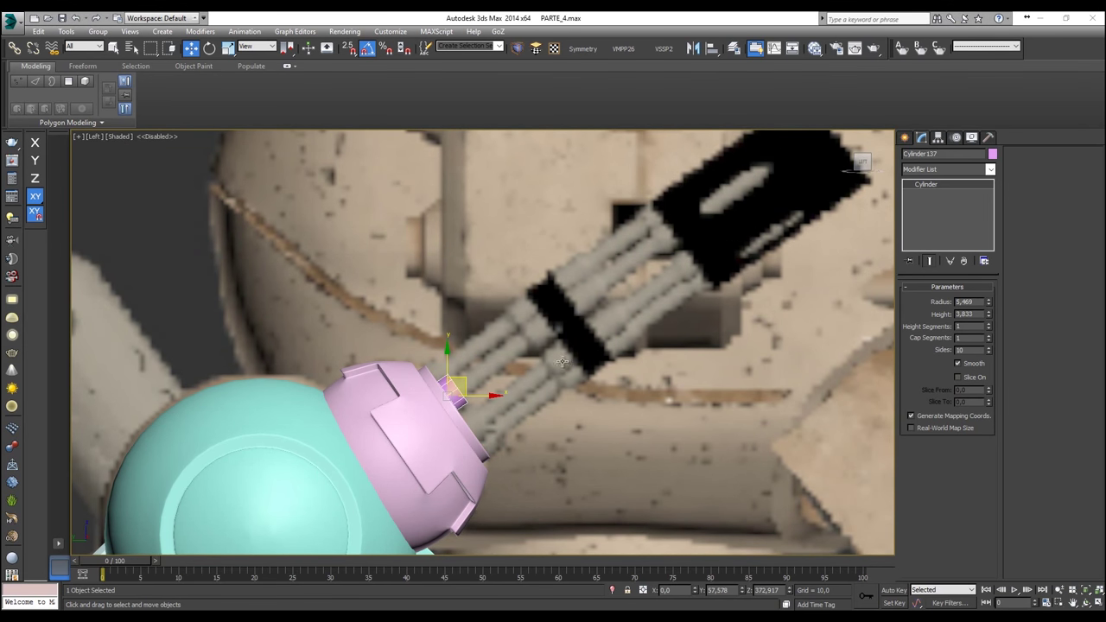
{"action": "scroll", "coordinate": [447, 391], "scroll_direction": "up", "scroll_amount": 5}
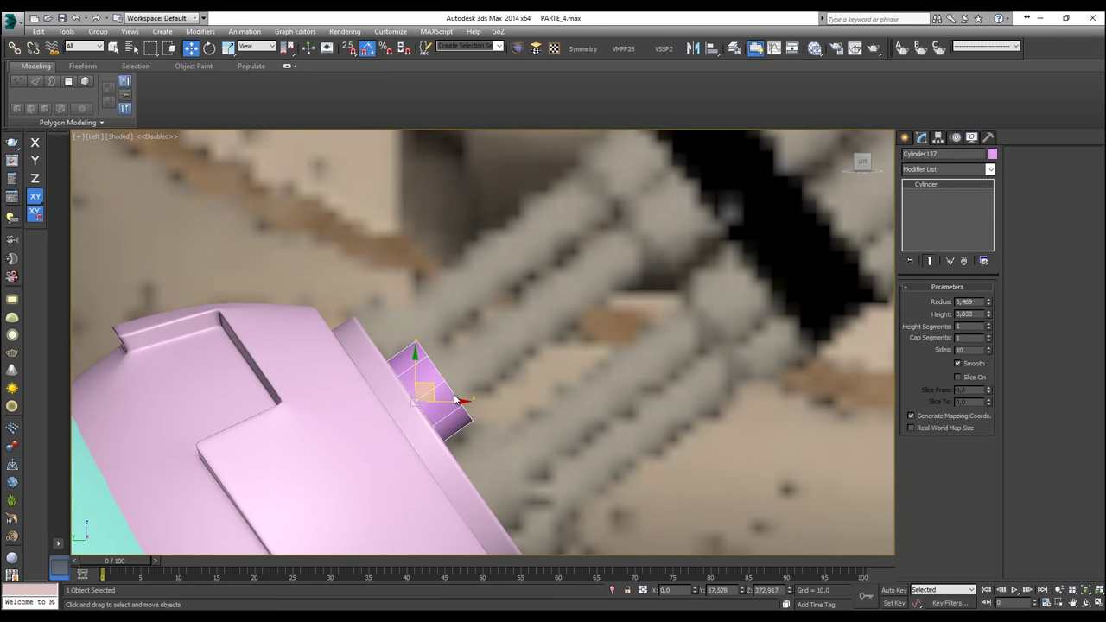
Step: Convert the shortened cylinder to an Editable Poly
{"action": "right_click", "coordinate": [452, 393]}
{"action": "mouse_move", "coordinate": [499, 499]}
{"action": "left_click", "coordinate": [644, 508]}
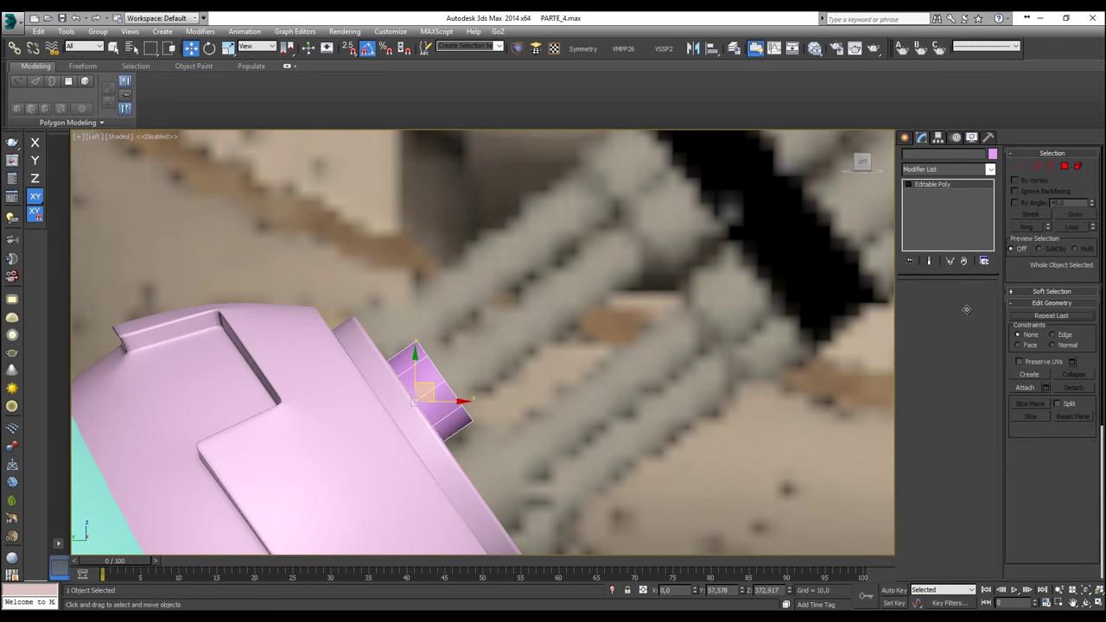
{"action": "key", "text": "4"}
Step: In the Perspective view, move the cylinder along X onto the pink joint's round front face, near the face's outer edge
{"action": "key", "text": "p"}
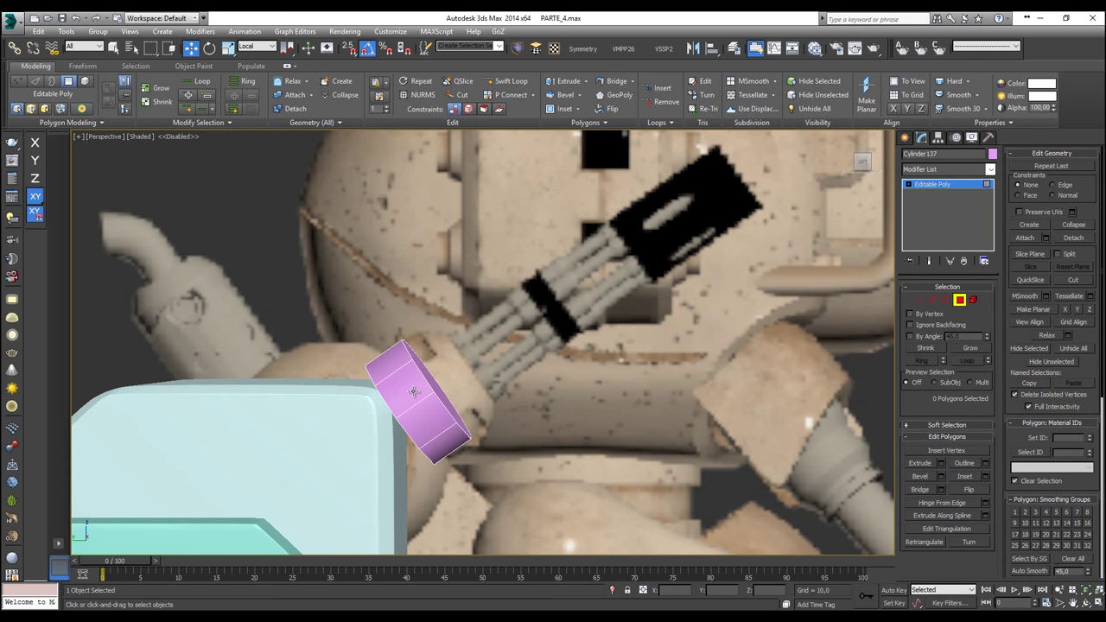
{"action": "scroll", "coordinate": [413, 394], "scroll_direction": "down", "scroll_amount": 5}
{"action": "middle_click_drag", "start_coordinate": [418, 395], "coordinate": [1055, 371], "text": "alt"}
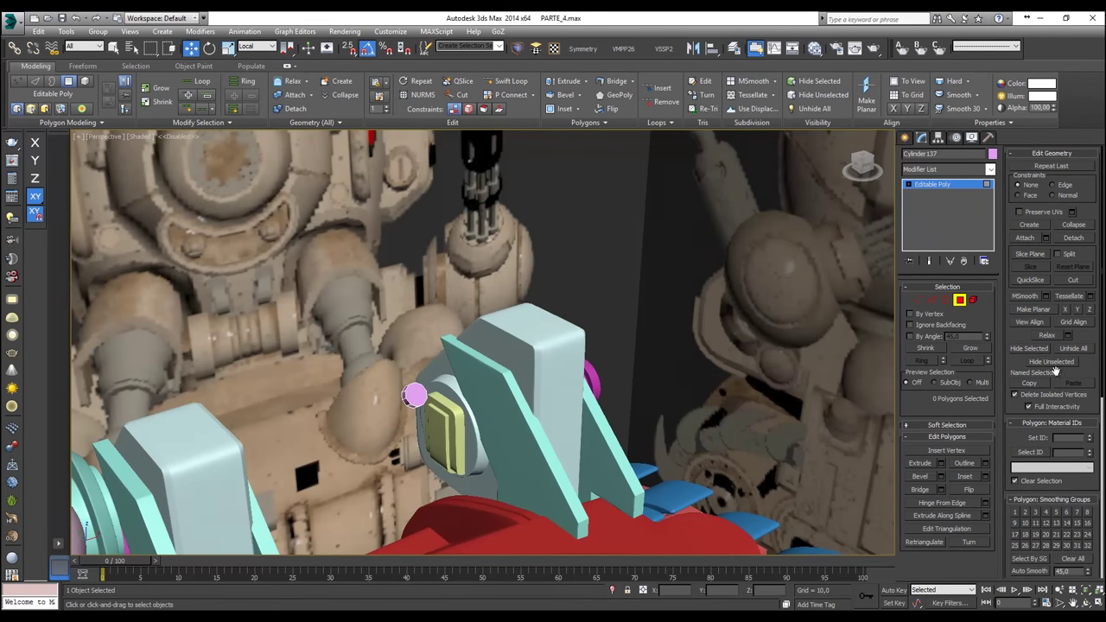
{"action": "left_click", "coordinate": [959, 299]}
{"action": "middle_click_drag", "start_coordinate": [552, 429], "coordinate": [526, 298], "text": "alt"}
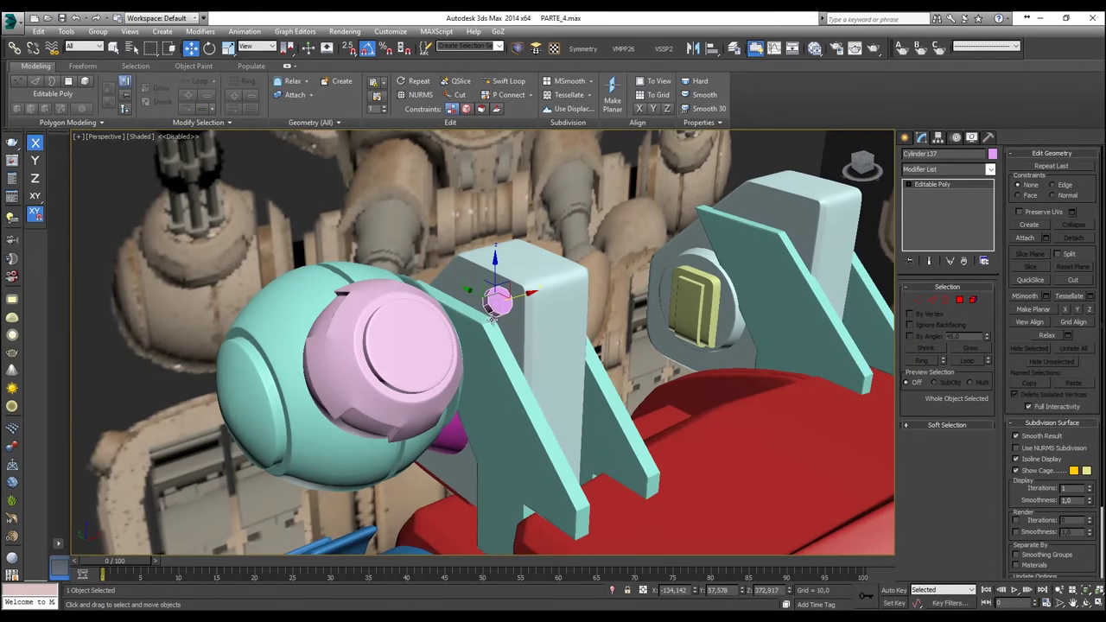
{"action": "left_click_drag", "start_coordinate": [528, 294], "coordinate": [413, 324]}
{"action": "middle_click_drag", "start_coordinate": [413, 325], "coordinate": [383, 334], "text": "alt"}
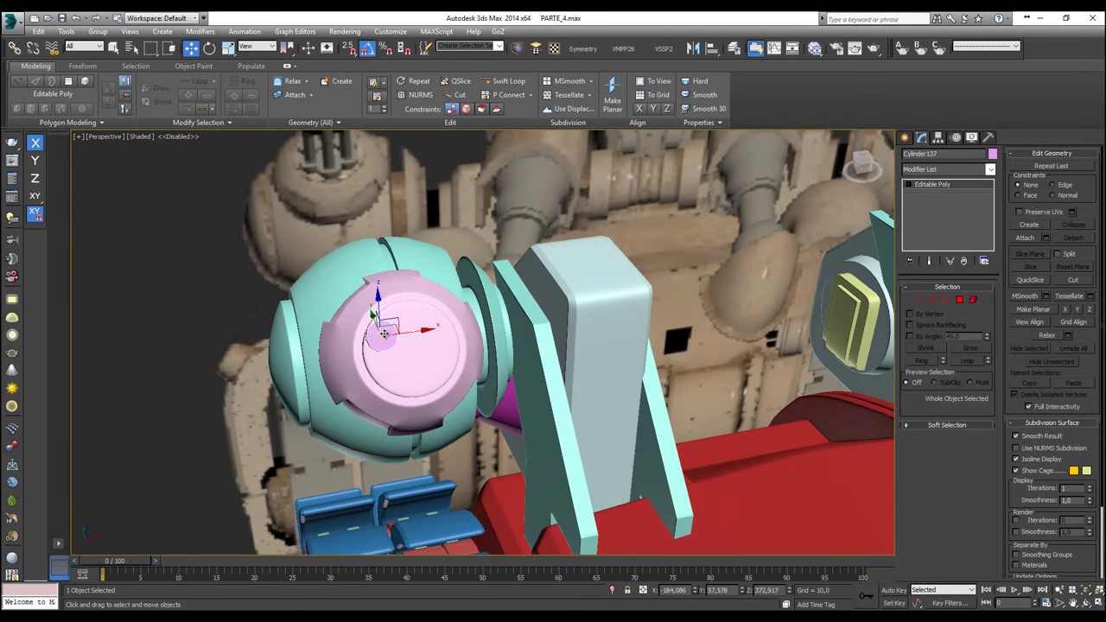
Step: In the Left view, nudge the cylinder down by about 1 unit so that it sits against the pink joint's slanted face
{"action": "key", "text": "l"}
{"action": "scroll", "coordinate": [468, 326], "scroll_direction": "down", "scroll_amount": 1}
{"action": "middle_click_drag", "start_coordinate": [467, 326], "coordinate": [483, 279]}
{"action": "key", "text": "l"}
{"action": "left_click_drag", "start_coordinate": [436, 321], "coordinate": [447, 336]}
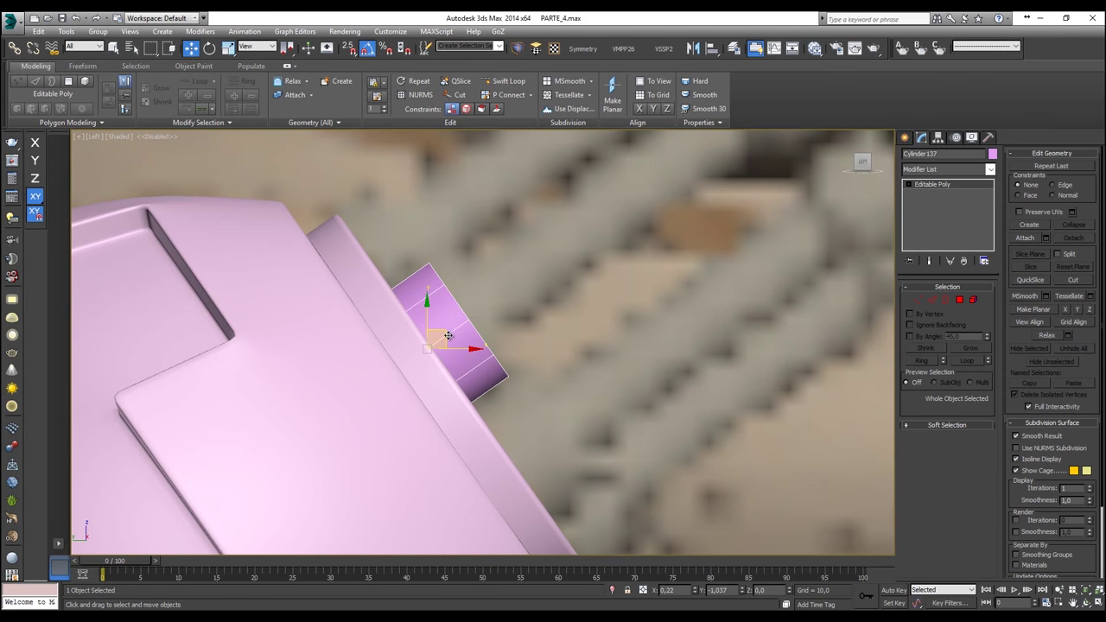
Step: Clone the cylinder as one instance about 20 units along X to the opposite side of the pink joint's face
{"action": "left_click", "coordinate": [958, 300]}
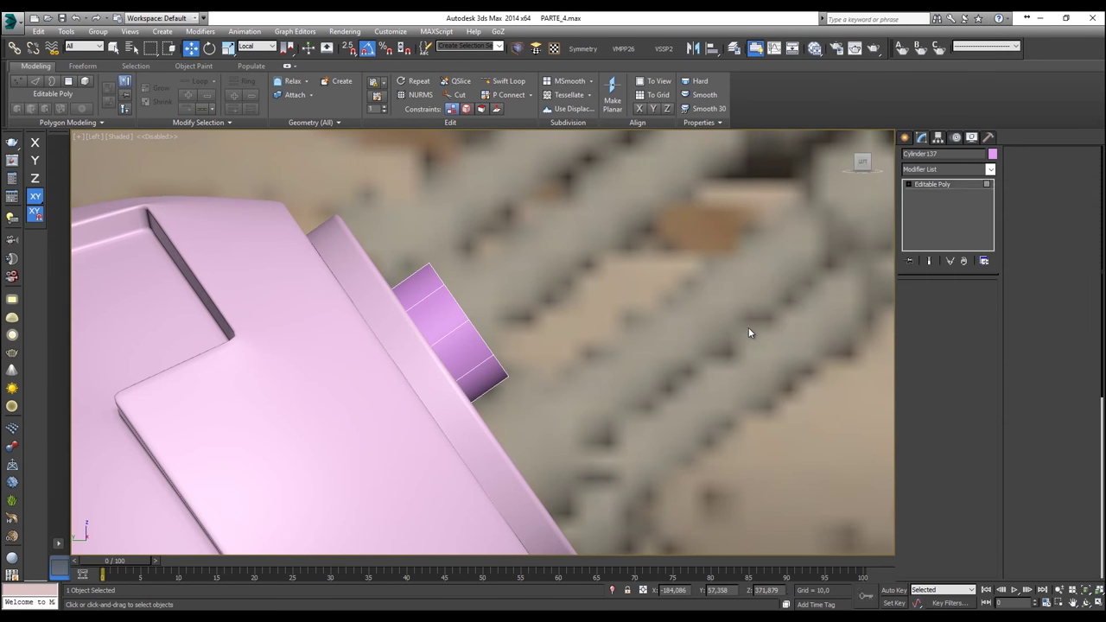
{"action": "key", "text": "z"}
{"action": "scroll", "coordinate": [509, 360], "scroll_direction": "down", "scroll_amount": 8}
{"action": "middle_click_drag", "start_coordinate": [508, 360], "coordinate": [754, 308], "text": "alt"}
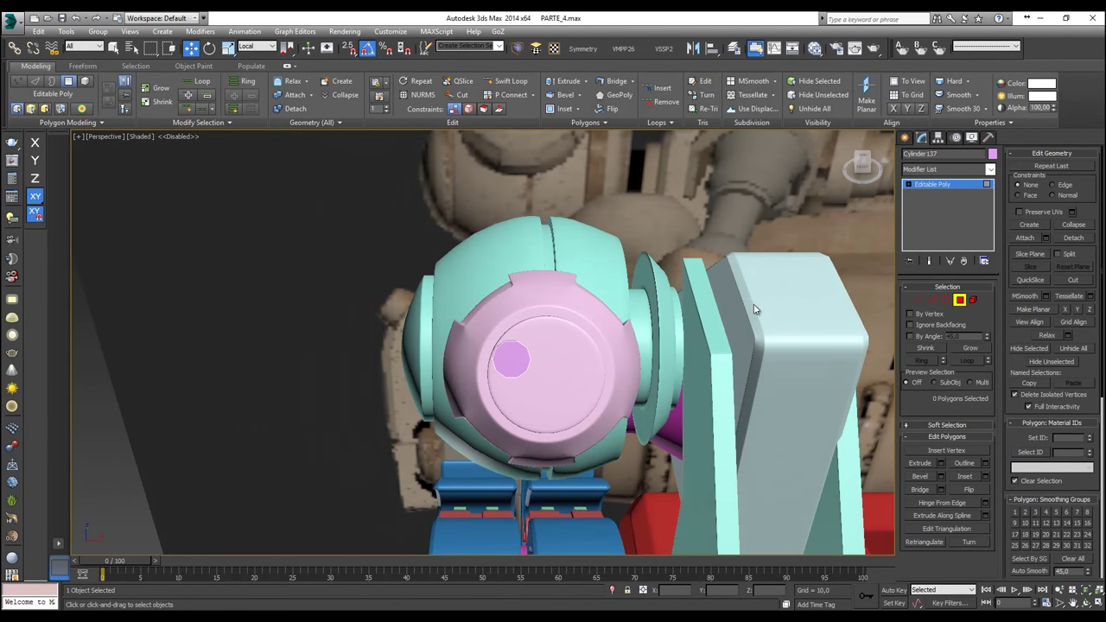
{"action": "left_click", "coordinate": [959, 300]}
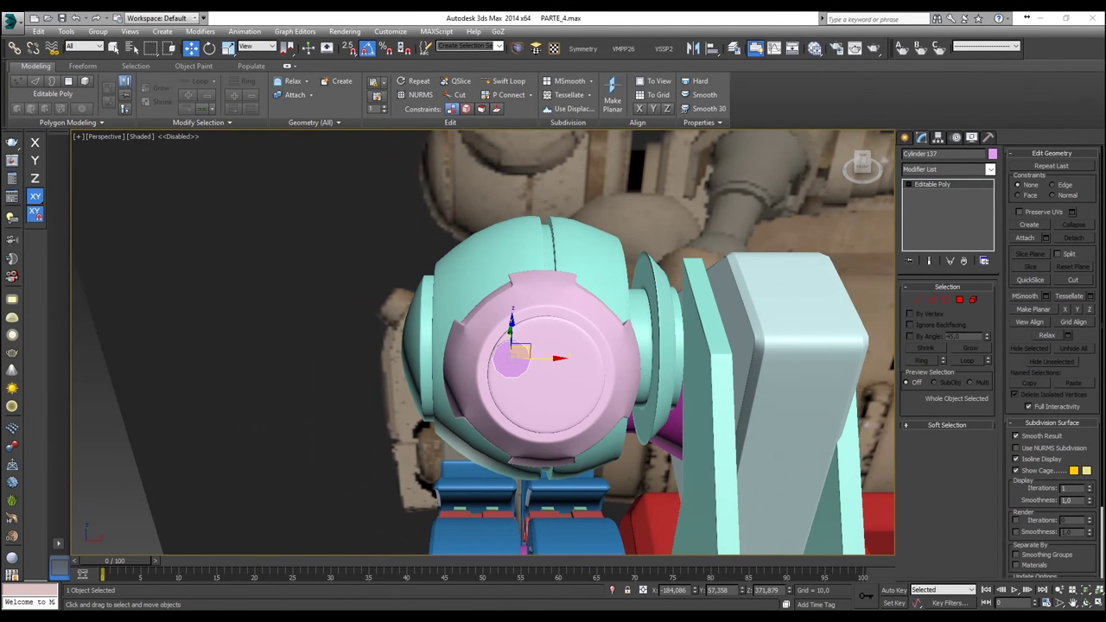
{"action": "scroll", "coordinate": [519, 351], "scroll_direction": "up", "scroll_amount": 4}
{"action": "middle_click_drag", "start_coordinate": [501, 322], "coordinate": [434, 279], "text": "alt"}
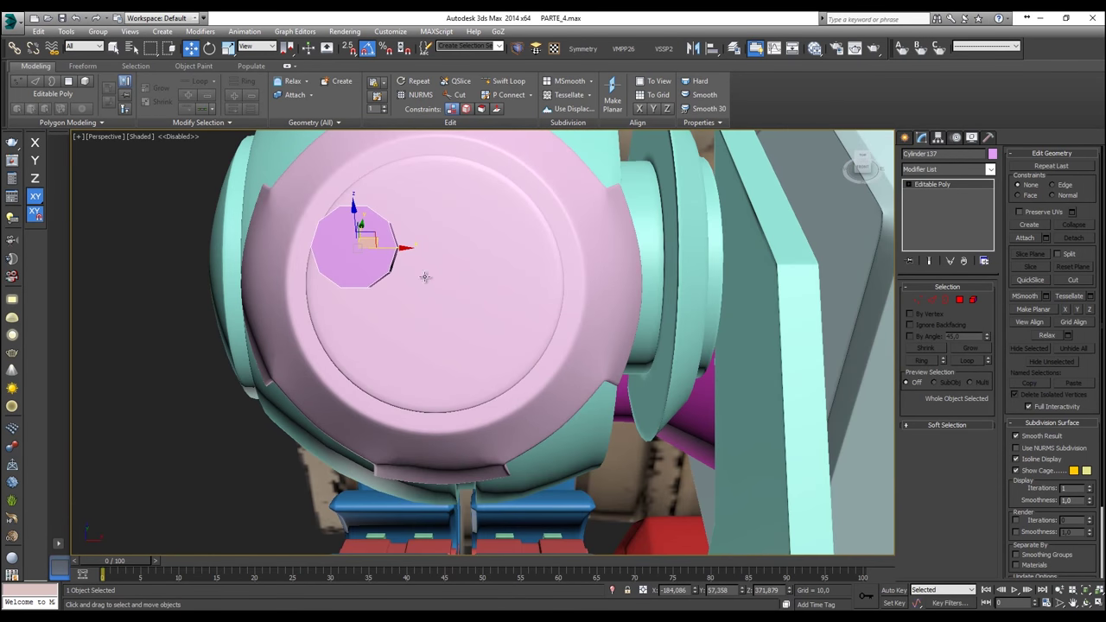
{"action": "left_click_drag", "start_coordinate": [396, 251], "coordinate": [545, 250], "text": "shift"}
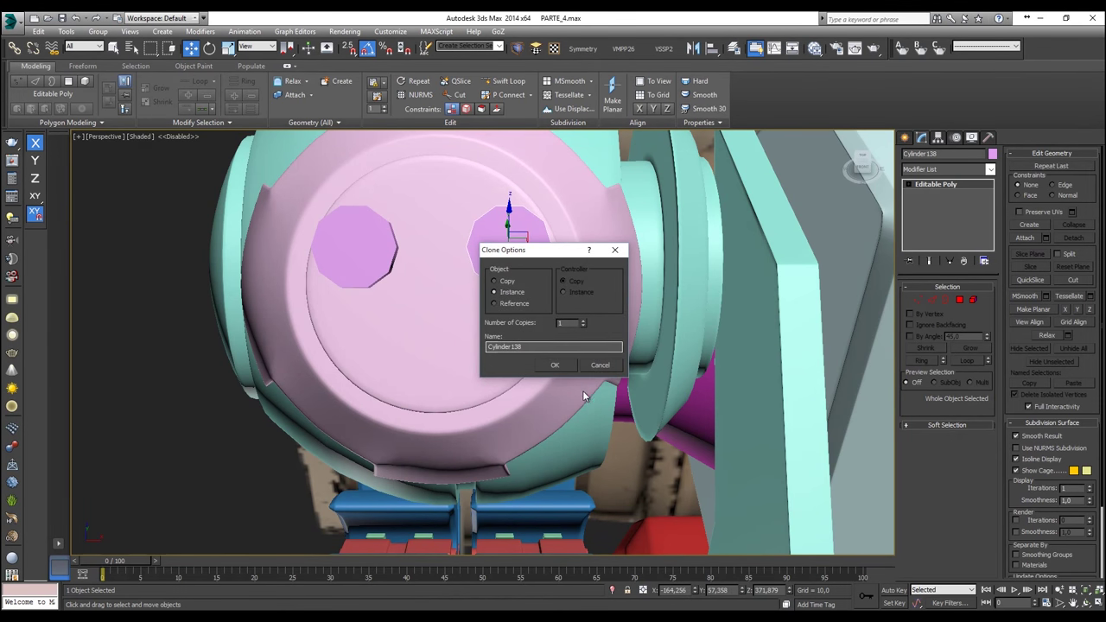
{"action": "left_click", "coordinate": [555, 365]}
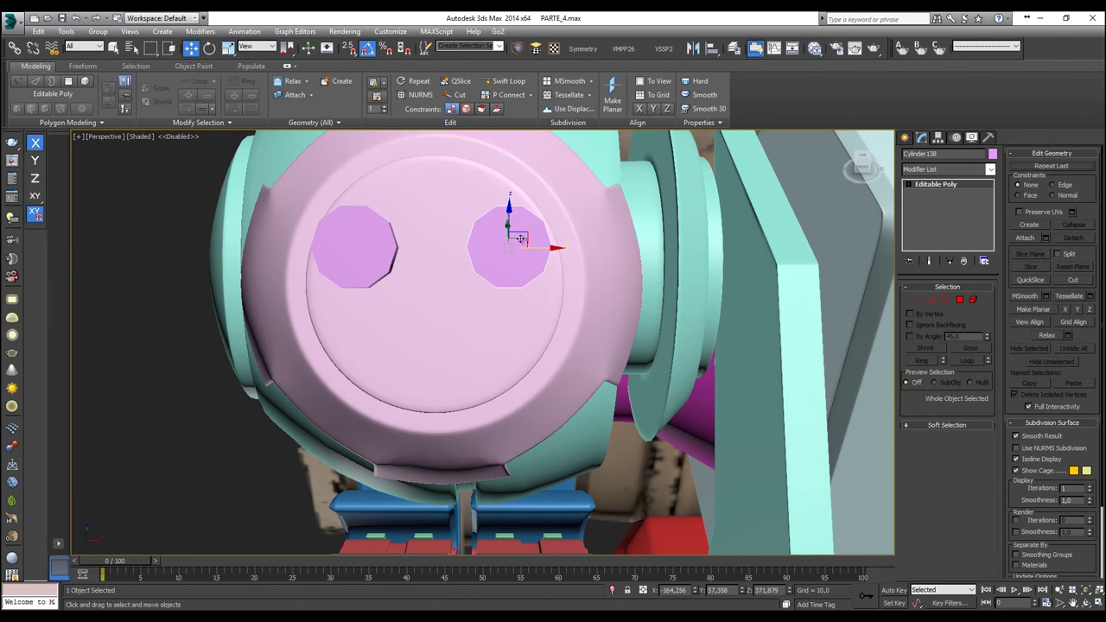
Step: Set the reference coordinate system to Local and clone the second cylinder as an instance above and midway between the first two
{"action": "left_click", "coordinate": [256, 50]}
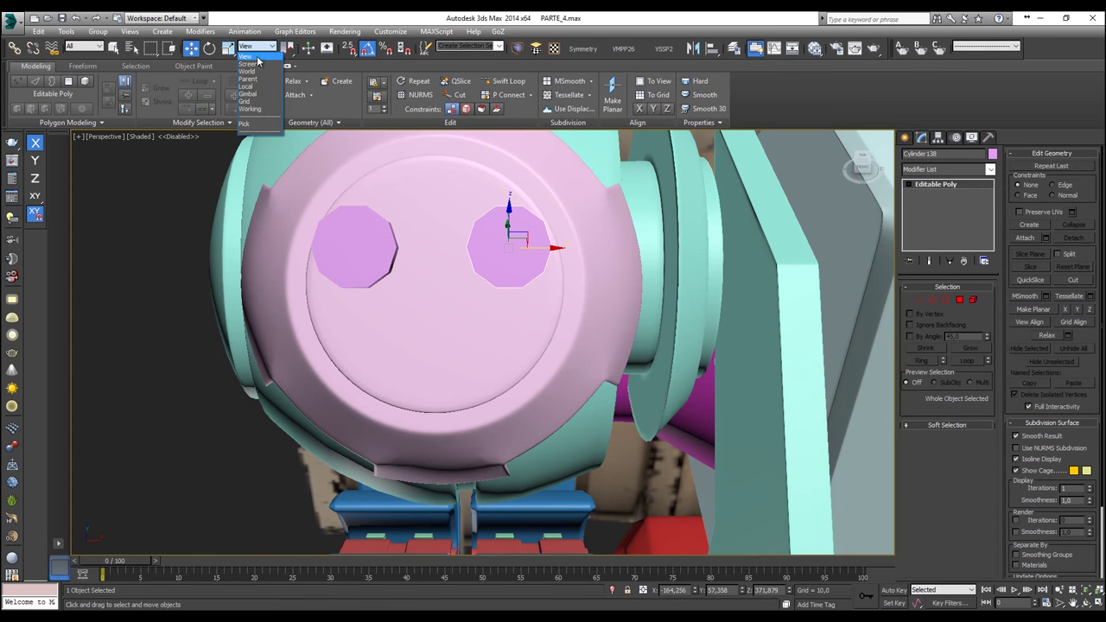
{"action": "mouse_move", "coordinate": [548, 272]}
{"action": "middle_mouse_down", "text": "alt"}
{"action": "mouse_move", "coordinate": [543, 227]}
{"action": "mouse_move", "coordinate": [546, 250]}
{"action": "middle_mouse_up", "text": "alt"}
{"action": "left_click", "coordinate": [266, 48]}
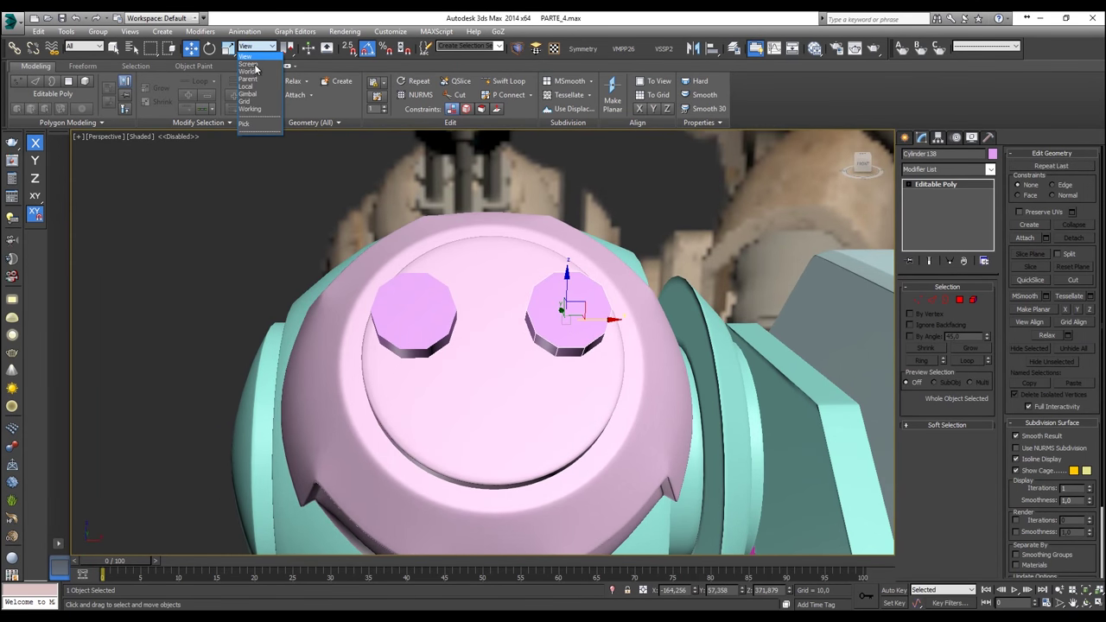
{"action": "left_click", "coordinate": [256, 89]}
{"action": "middle_click_drag", "start_coordinate": [545, 270], "coordinate": [585, 300], "text": "alt"}
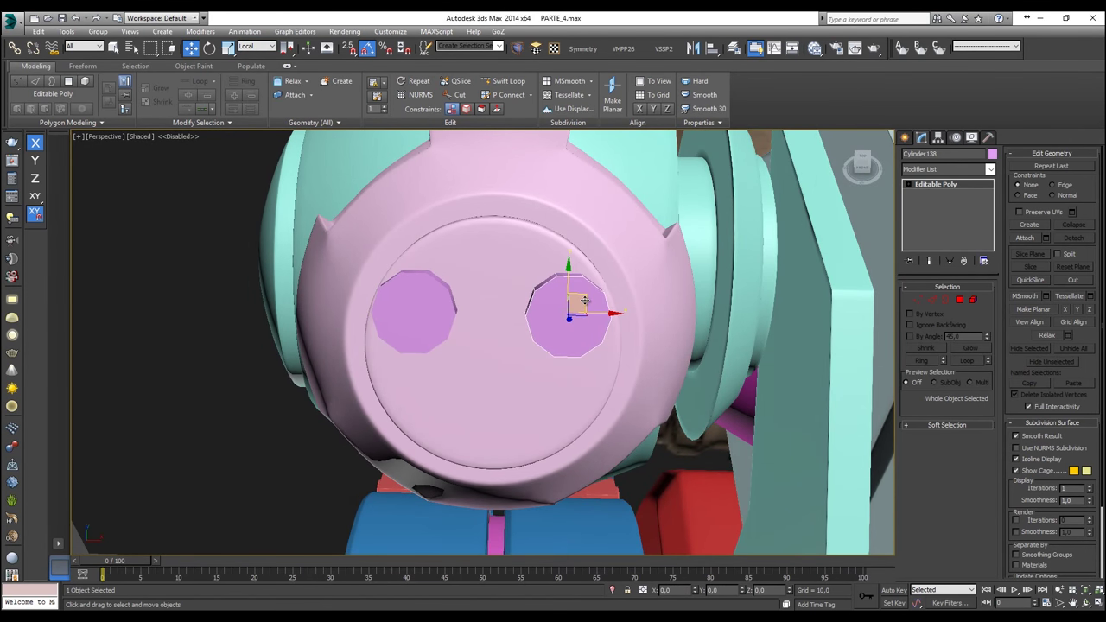
{"action": "mouse_move", "coordinate": [584, 300]}
{"action": "left_mouse_down", "text": "shift"}
{"action": "mouse_move", "coordinate": [526, 250]}
{"action": "mouse_move", "coordinate": [512, 251]}
{"action": "left_mouse_up", "text": "shift"}
{"action": "left_click", "coordinate": [562, 363]}
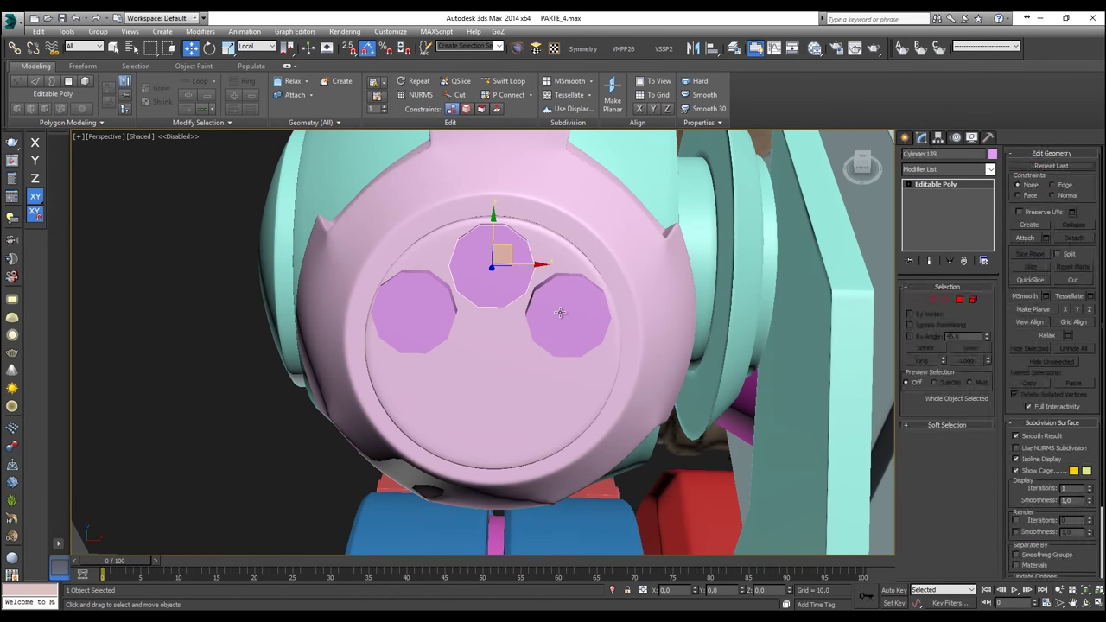
Step: Clone the two side cylinders together as instances about 11.7 units down the slanted face in the Left view and fine-tune their position
{"action": "left_click", "coordinate": [559, 312]}
{"action": "left_click", "coordinate": [438, 314], "text": "ctrl"}
{"action": "middle_click_drag", "start_coordinate": [440, 317], "coordinate": [527, 281], "text": "alt"}
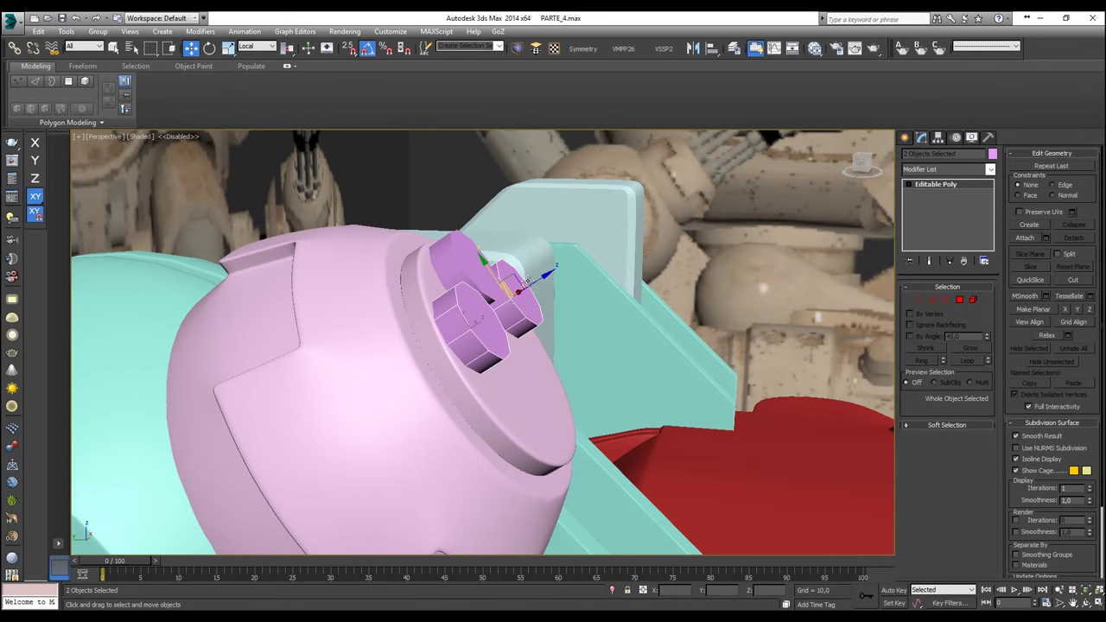
{"action": "key", "text": "l"}
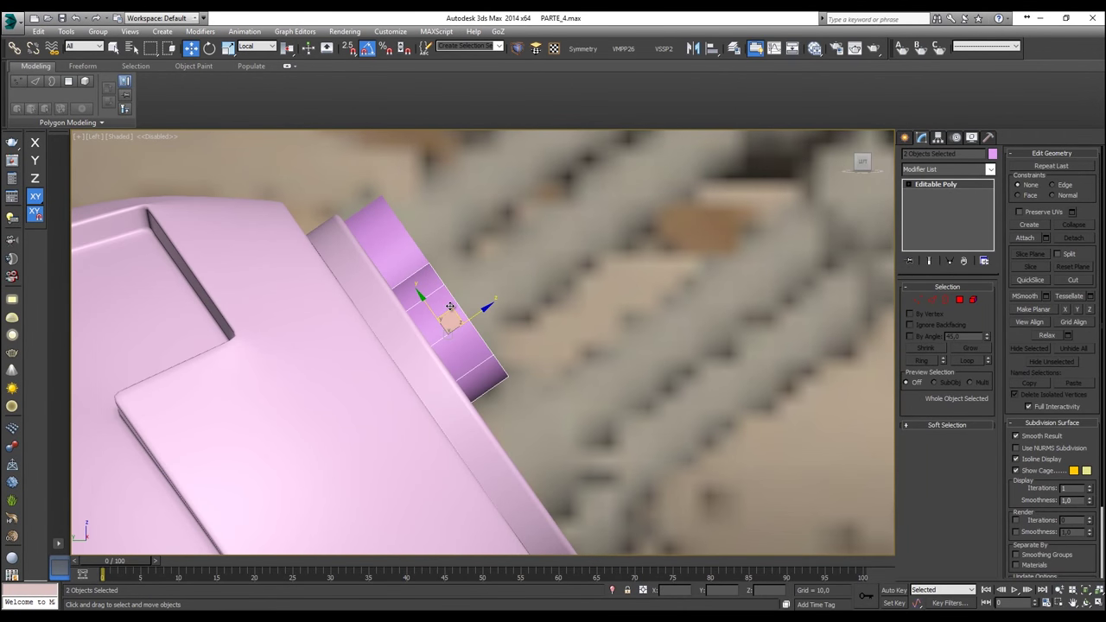
{"action": "left_click_drag", "start_coordinate": [471, 308], "coordinate": [542, 431]}
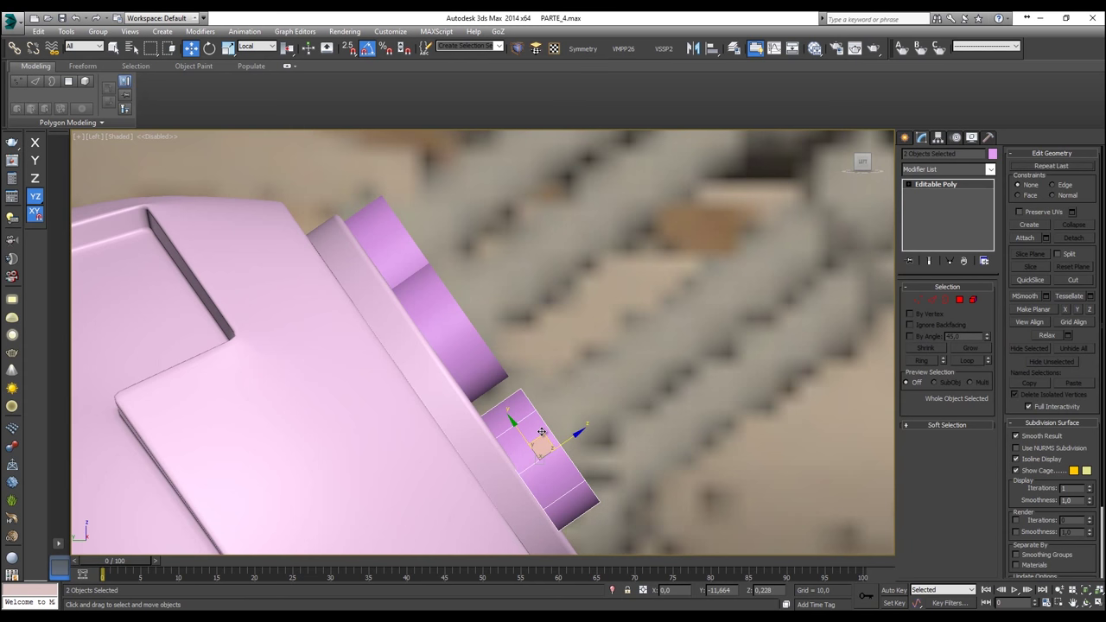
{"action": "left_click", "coordinate": [558, 369]}
{"action": "middle_click_drag", "start_coordinate": [546, 287], "coordinate": [544, 259]}
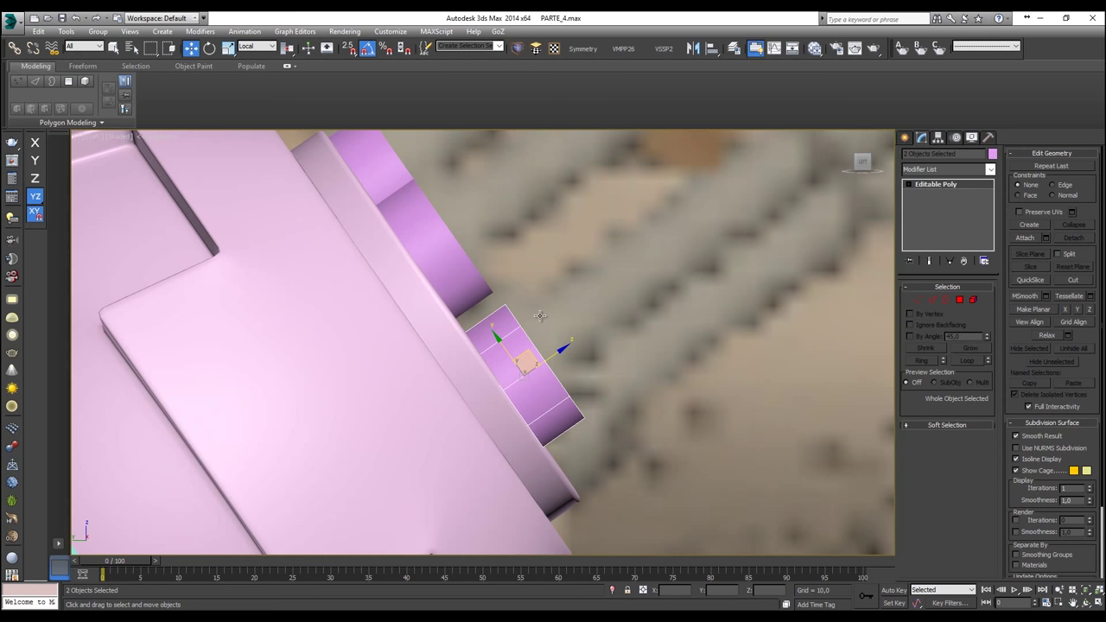
{"action": "left_click_drag", "start_coordinate": [529, 355], "coordinate": [525, 346]}
{"action": "key", "text": "p"}
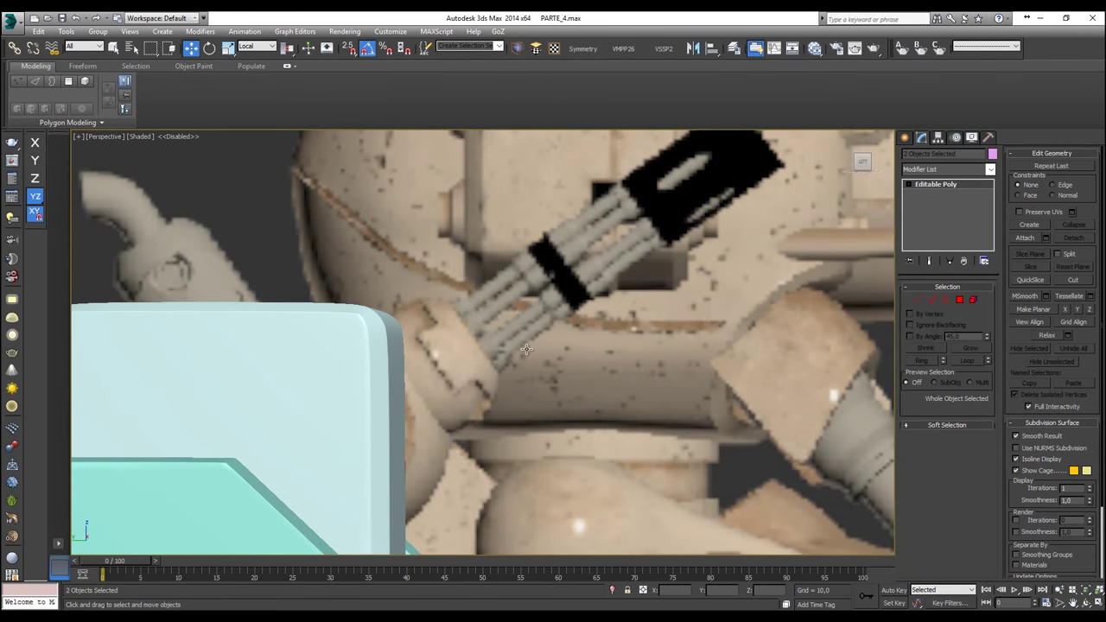
Step: Nudge the two lower side cylinders individually inward along their local X axis to keep them within the face's rim
{"action": "scroll", "coordinate": [524, 349], "scroll_direction": "down", "scroll_amount": 4}
{"action": "middle_click_drag", "start_coordinate": [520, 354], "coordinate": [422, 391], "text": "alt"}
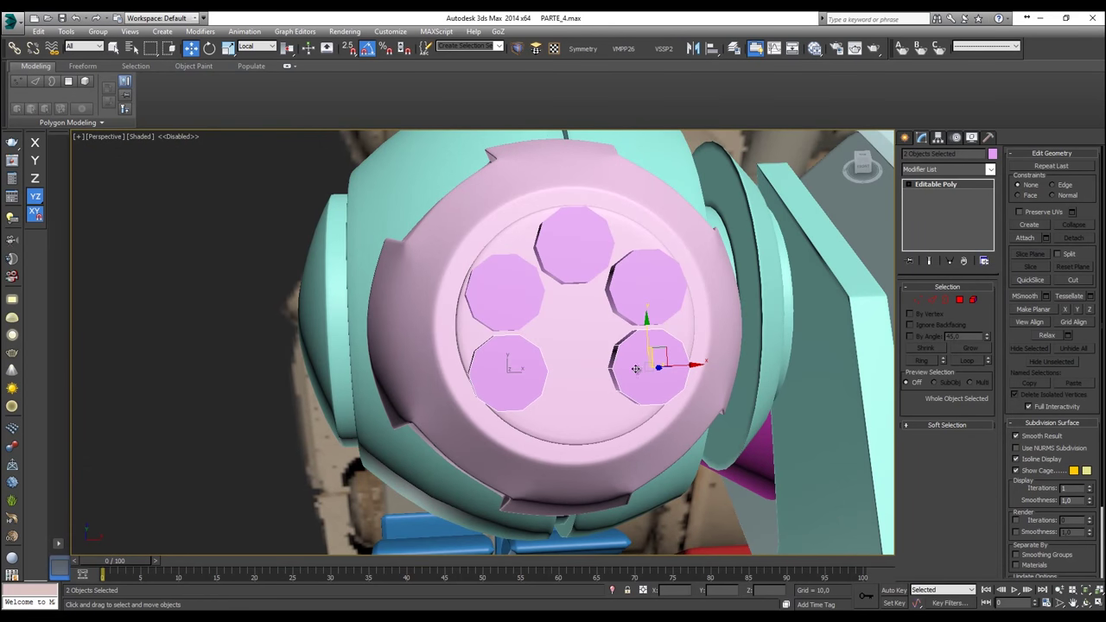
{"action": "middle_click_drag", "start_coordinate": [584, 371], "coordinate": [561, 371], "text": "alt"}
{"action": "left_click", "coordinate": [506, 373]}
{"action": "left_click_drag", "start_coordinate": [544, 371], "coordinate": [546, 372]}
{"action": "left_click", "coordinate": [667, 381]}
{"action": "left_click_drag", "start_coordinate": [691, 368], "coordinate": [686, 367]}
Step: Clone the topmost cylinder as an instance down the slanted face to form the bottom cylinder of the six-cylinder ring
{"action": "left_click", "coordinate": [586, 254]}
{"action": "key", "text": "l"}
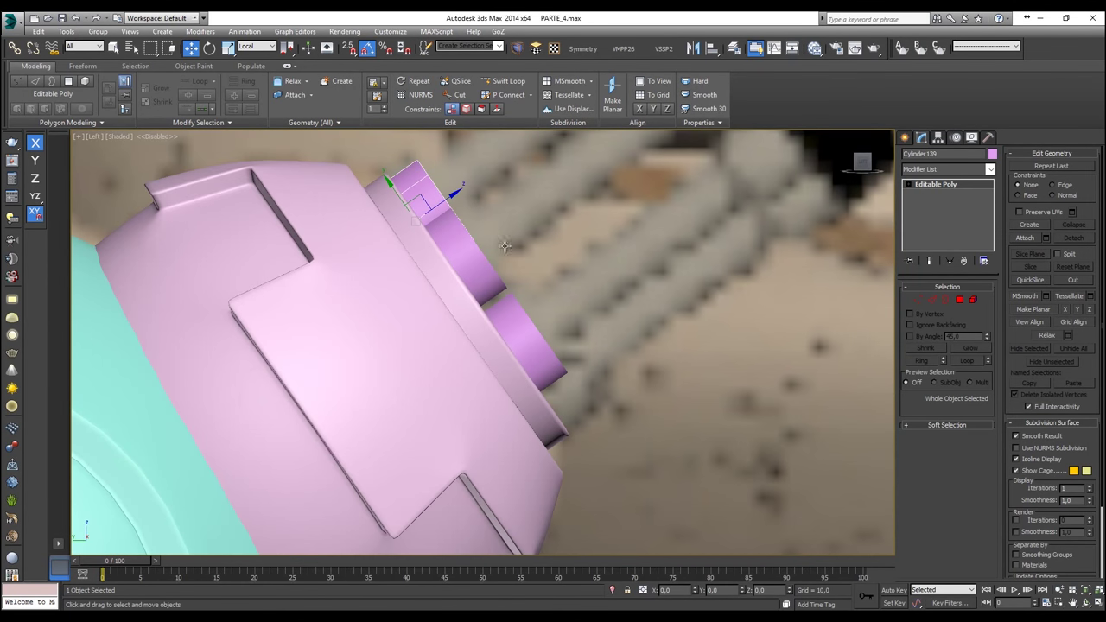
{"action": "left_click_drag", "start_coordinate": [427, 203], "coordinate": [540, 373], "text": "shift"}
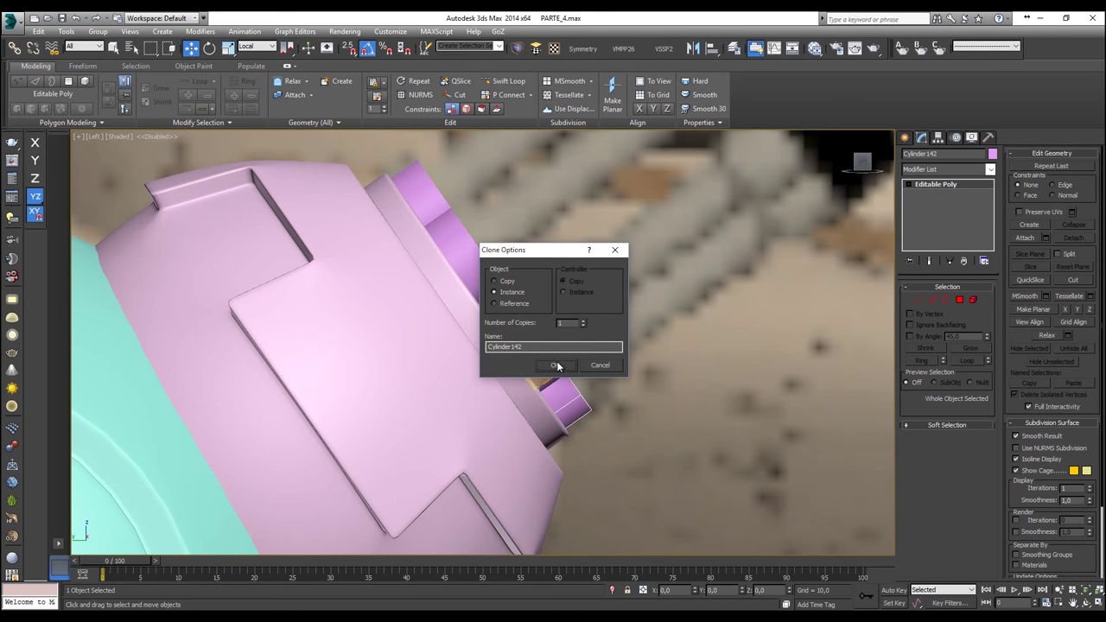
{"action": "left_click", "coordinate": [566, 368]}
{"action": "key", "text": "shift+z"}
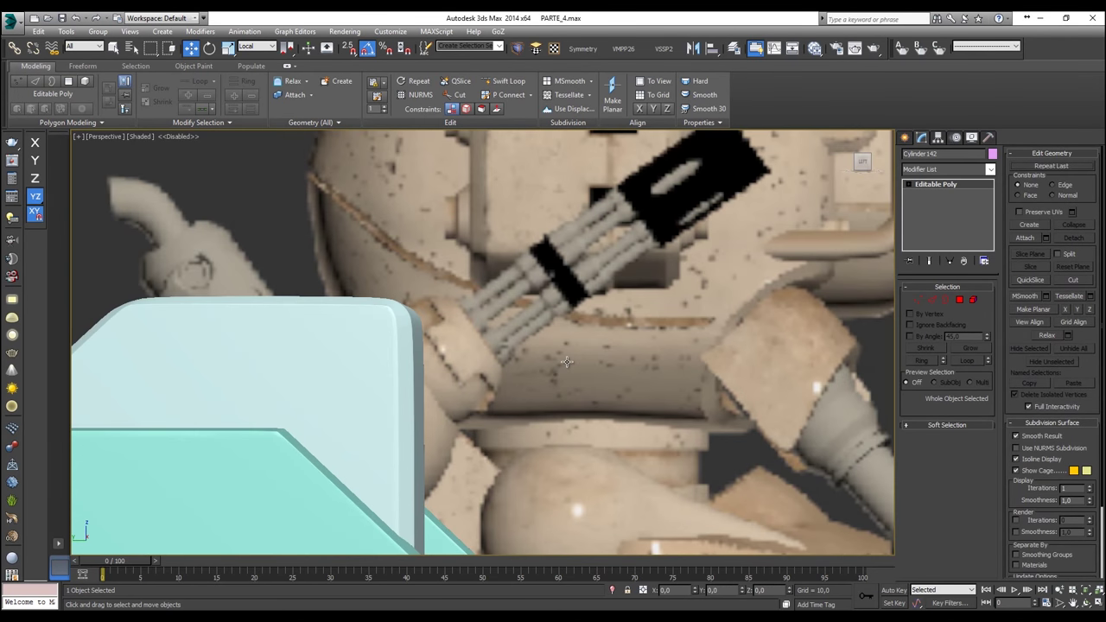
{"action": "scroll", "coordinate": [566, 361], "scroll_direction": "down", "scroll_amount": 5}
{"action": "middle_click_drag", "start_coordinate": [566, 361], "coordinate": [463, 406], "text": "alt"}
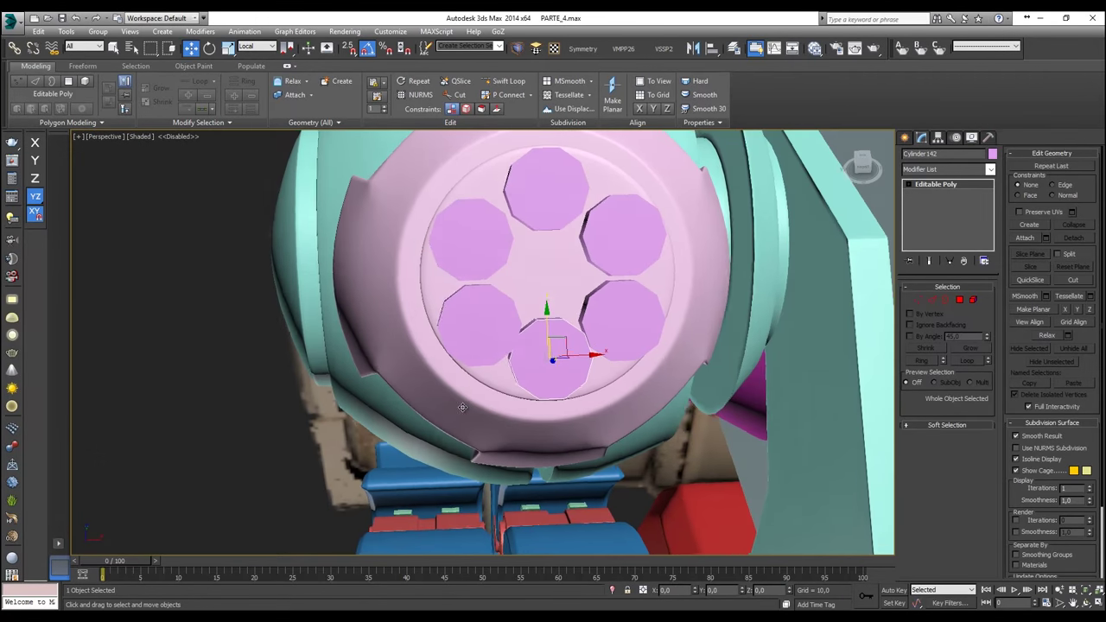
Step: Nudge the side cylinders along their local Y axis to even out the spacing of the ring, shifting the lower pair up
{"action": "left_click", "coordinate": [469, 320]}
{"action": "left_click", "coordinate": [619, 314], "text": "ctrl"}
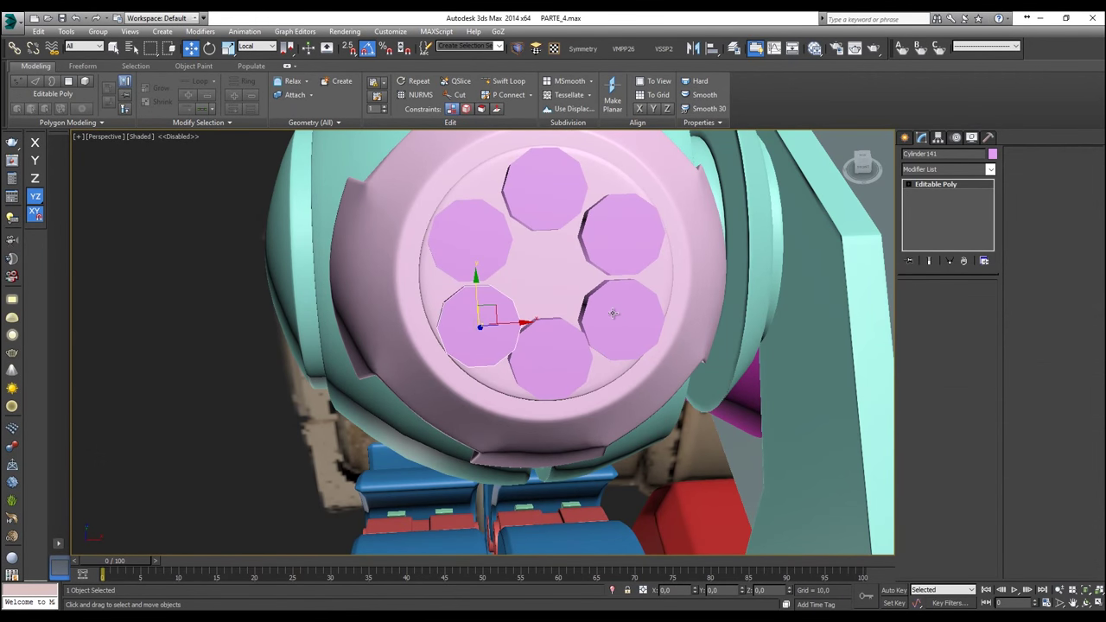
{"action": "left_click_drag", "start_coordinate": [478, 296], "coordinate": [477, 293]}
{"action": "left_click", "coordinate": [474, 230]}
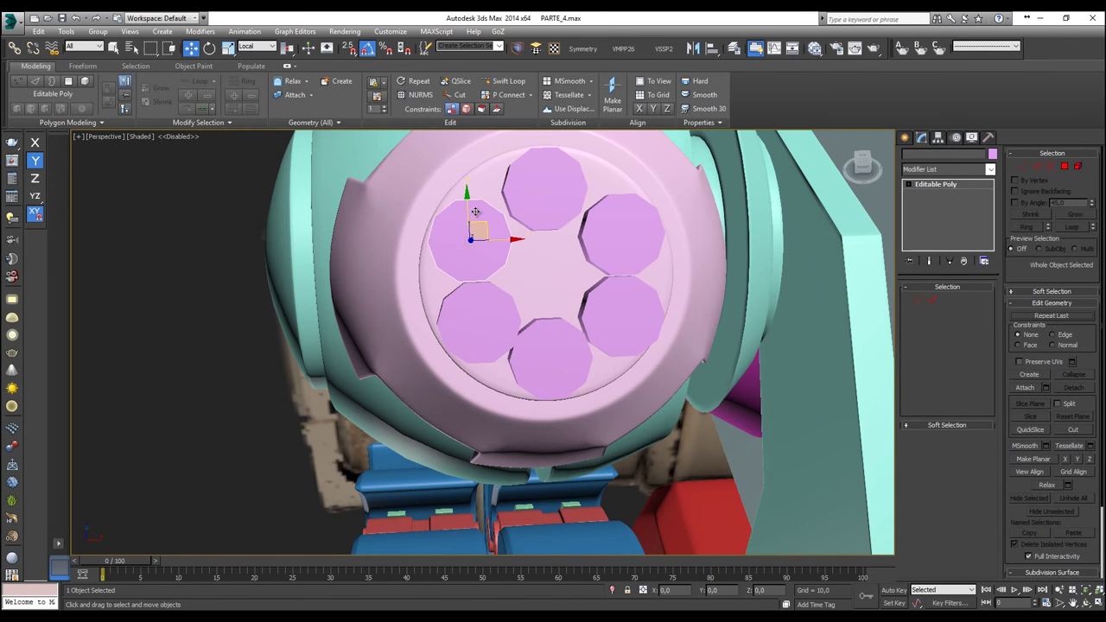
{"action": "left_click", "coordinate": [635, 223], "text": "ctrl"}
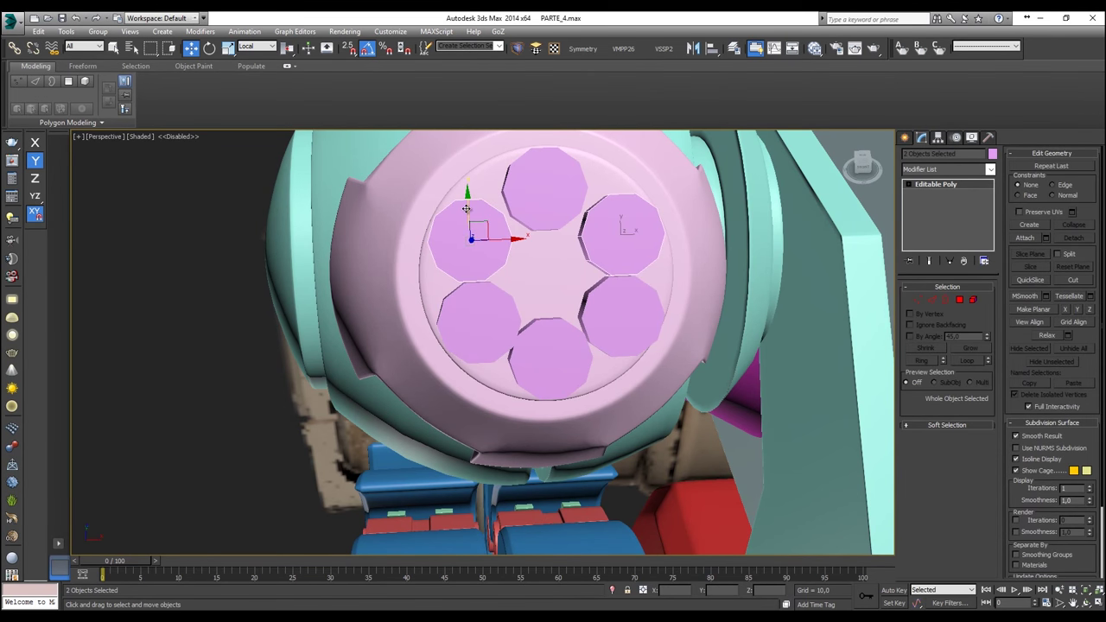
{"action": "left_click", "coordinate": [475, 309]}
{"action": "left_click", "coordinate": [593, 313], "text": "ctrl"}
{"action": "middle_click_drag", "start_coordinate": [593, 313], "coordinate": [565, 292], "text": "alt"}
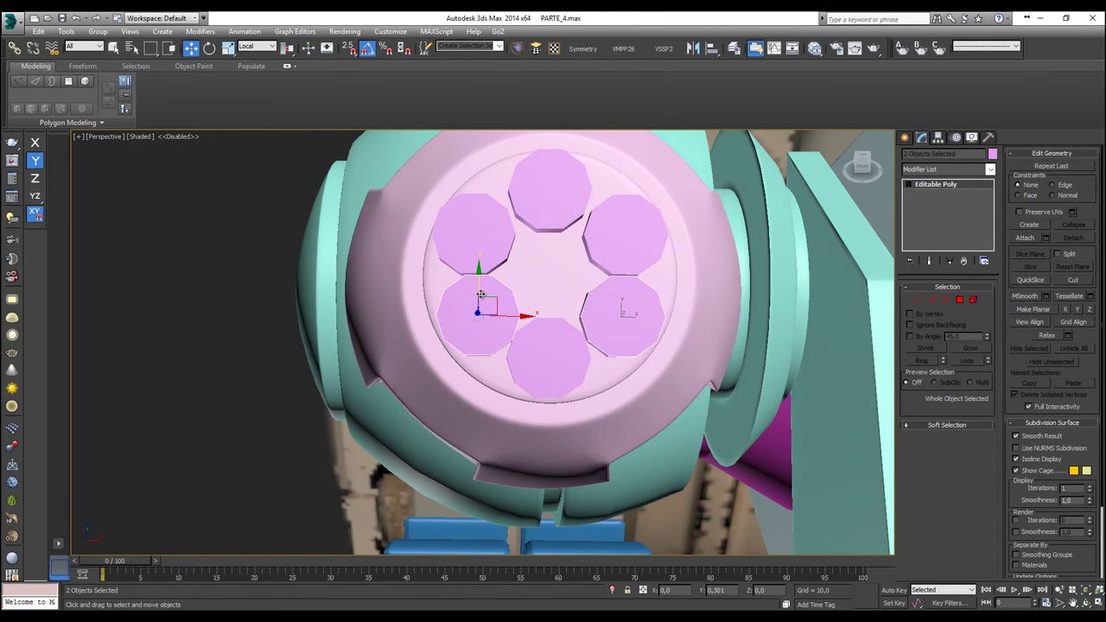
Step: Nudge the two lower side cylinders slightly outward along their local X axis, moving the left one about 0.3 units
{"action": "left_click", "coordinate": [485, 303]}
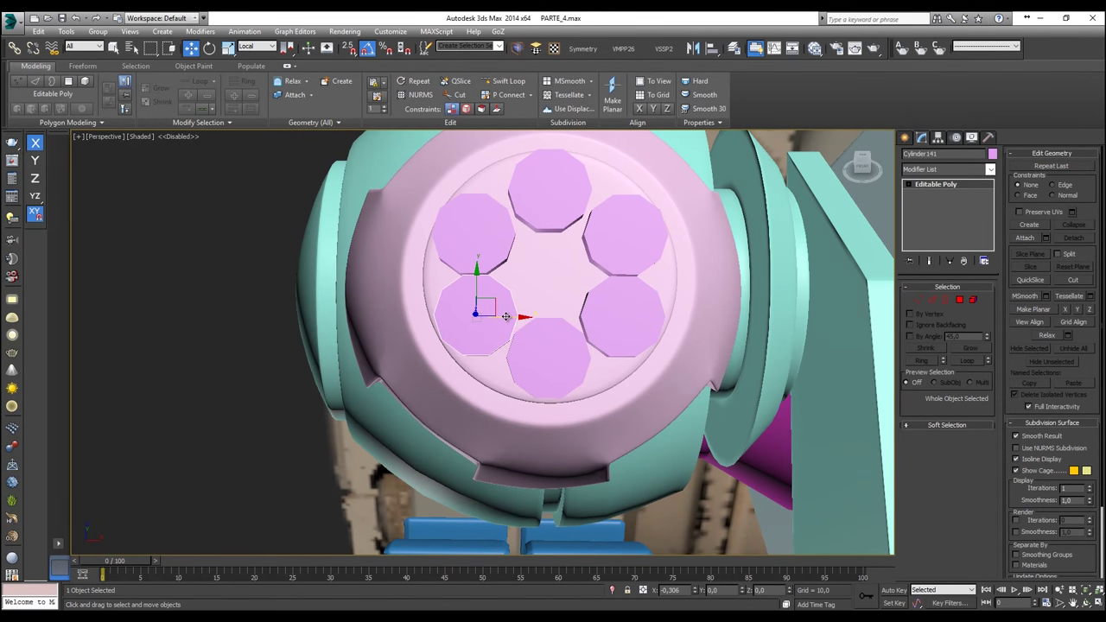
{"action": "left_click", "coordinate": [645, 322]}
{"action": "left_click", "coordinate": [652, 320]}
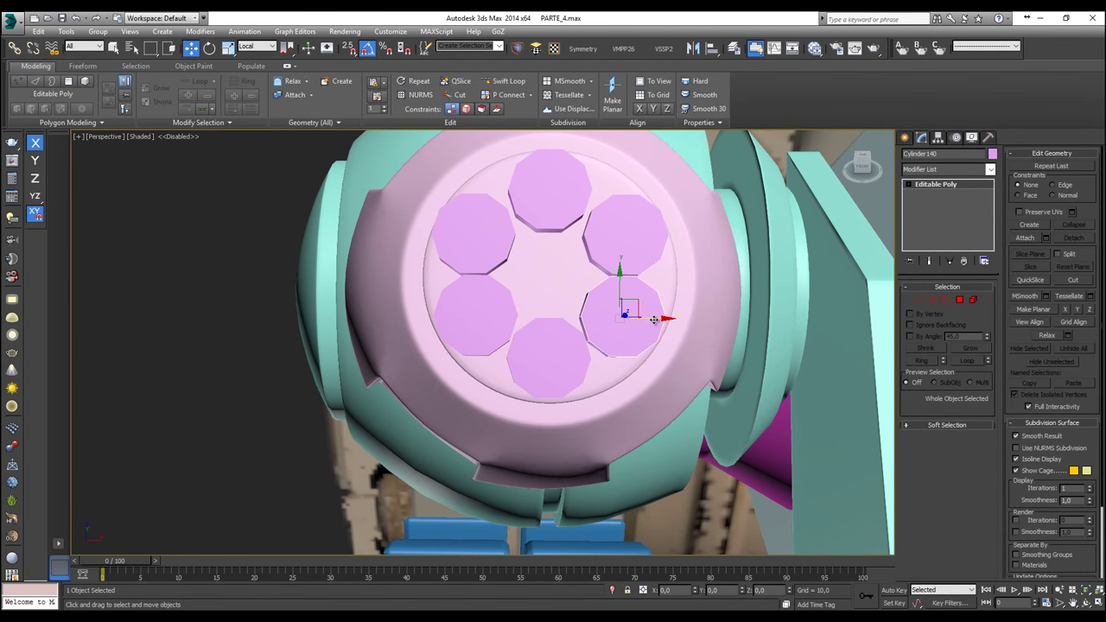
Step: Inset the front end polygon of the upper-left cylinder in the ring by 1.928, with edged faces shown
{"action": "middle_click_drag", "start_coordinate": [654, 320], "coordinate": [720, 263], "text": "alt"}
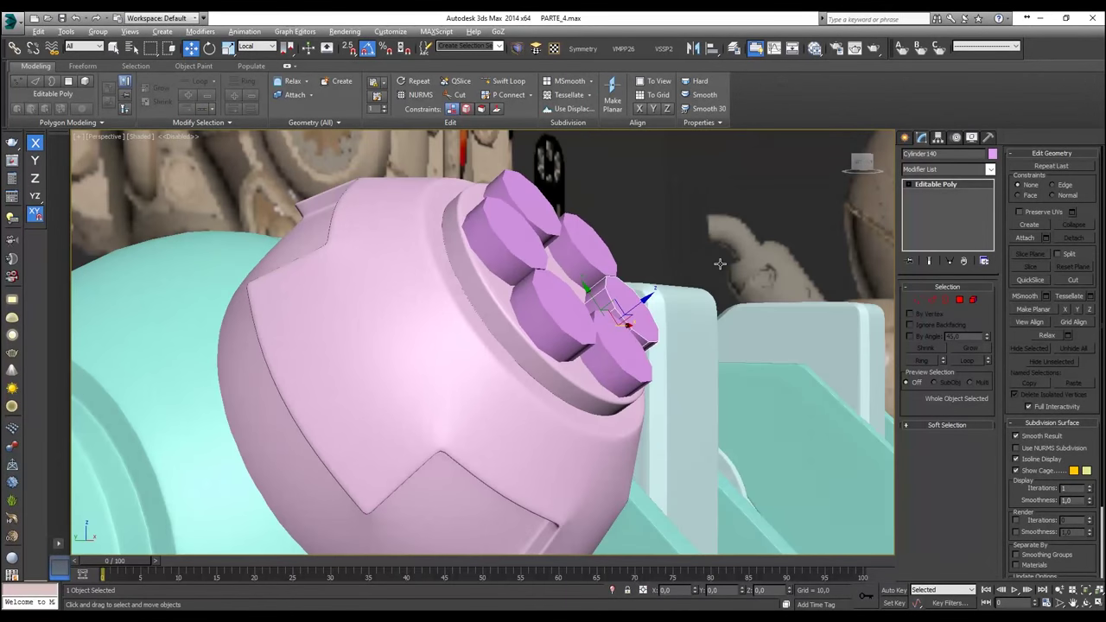
{"action": "left_click", "coordinate": [526, 288]}
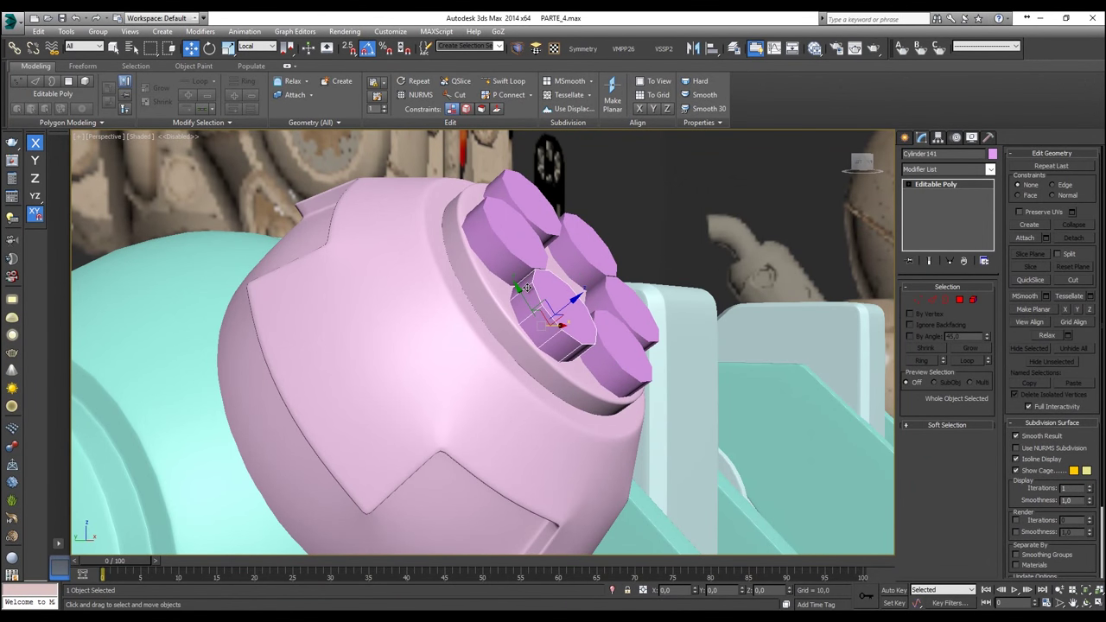
{"action": "left_click", "coordinate": [510, 244]}
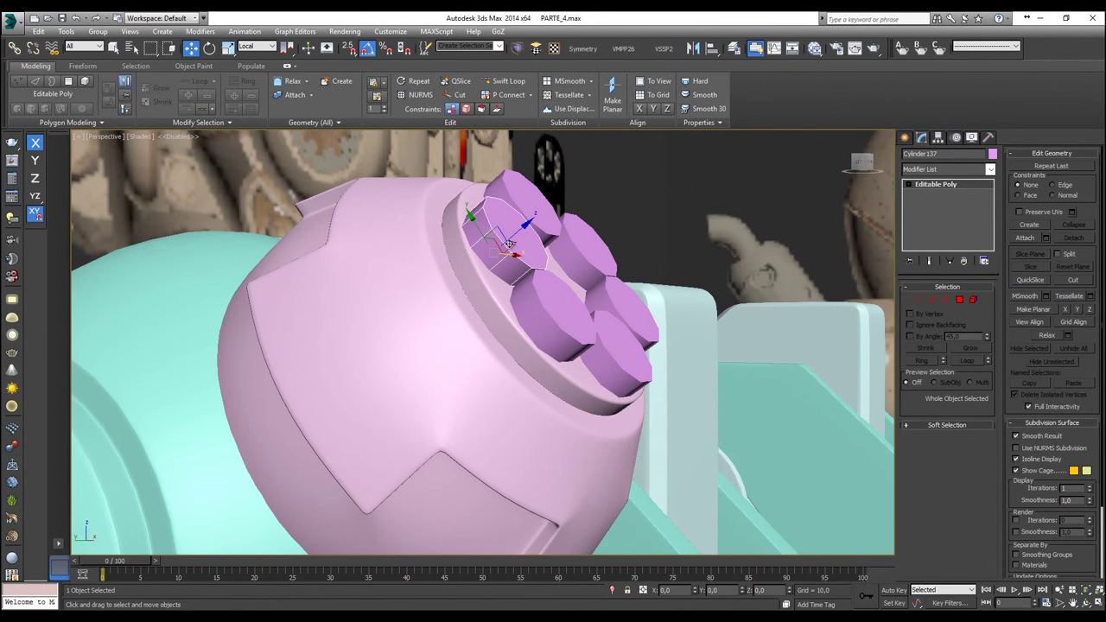
{"action": "key", "text": "l"}
{"action": "left_click", "coordinate": [958, 300]}
{"action": "key", "text": "p"}
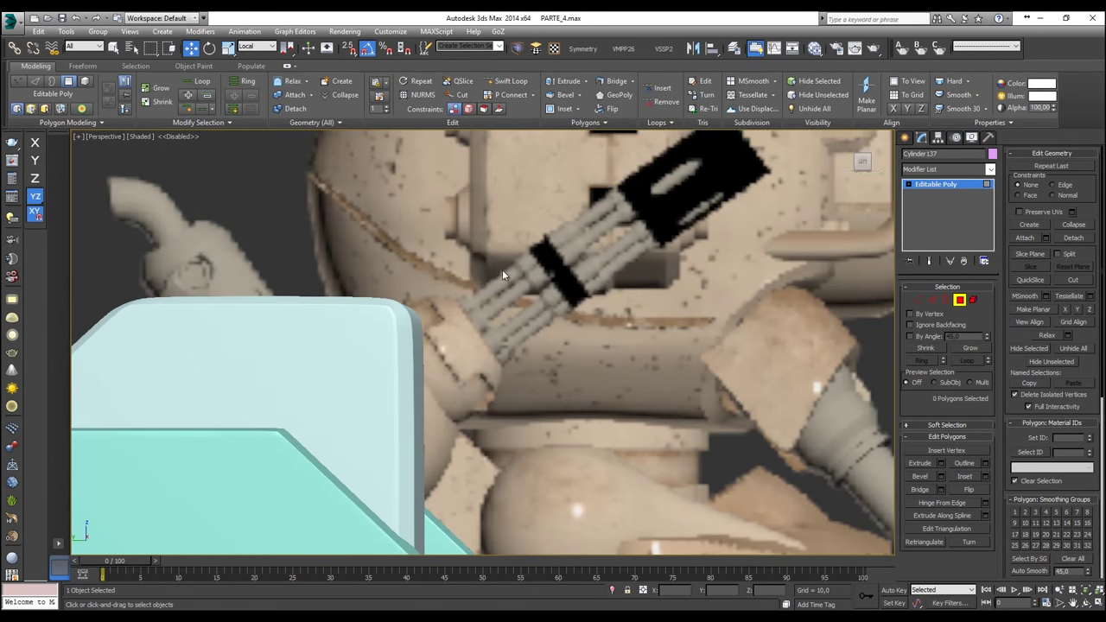
{"action": "scroll", "coordinate": [456, 273], "scroll_direction": "down", "scroll_amount": 3}
{"action": "middle_click_drag", "start_coordinate": [457, 276], "coordinate": [430, 327], "text": "alt"}
{"action": "left_click", "coordinate": [430, 330]}
{"action": "right_click", "coordinate": [429, 331]}
{"action": "left_click", "coordinate": [372, 381]}
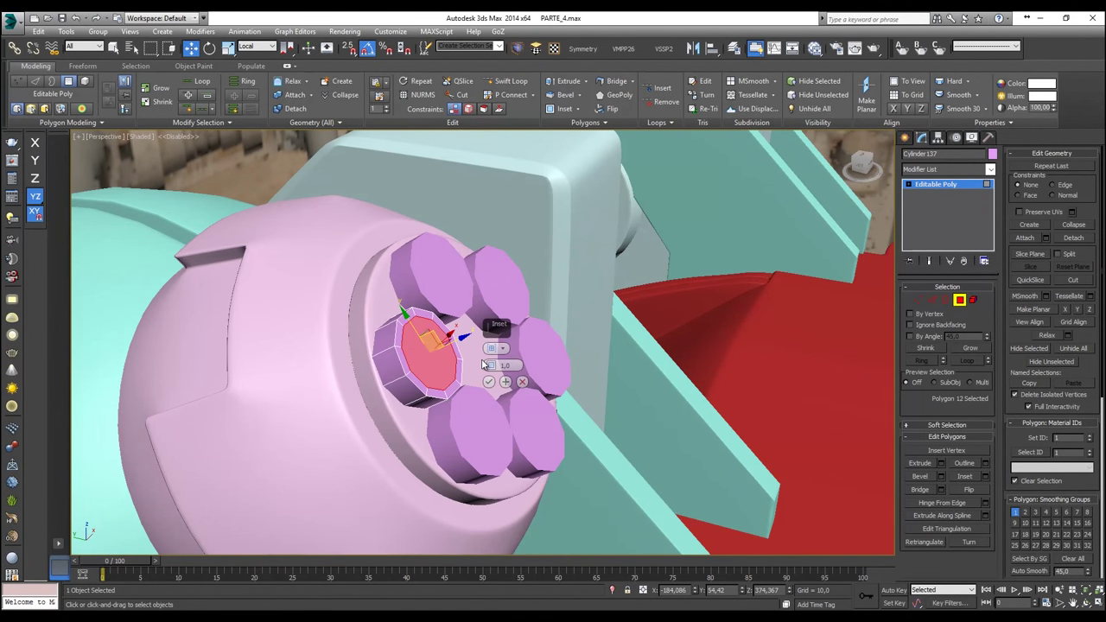
{"action": "key", "text": "F4"}
{"action": "mouse_move", "coordinate": [490, 364]}
{"action": "left_mouse_down"}
{"action": "mouse_move", "coordinate": [489, 350]}
{"action": "mouse_move", "coordinate": [484, 430]}
{"action": "mouse_move", "coordinate": [490, 361]}
{"action": "left_mouse_up"}
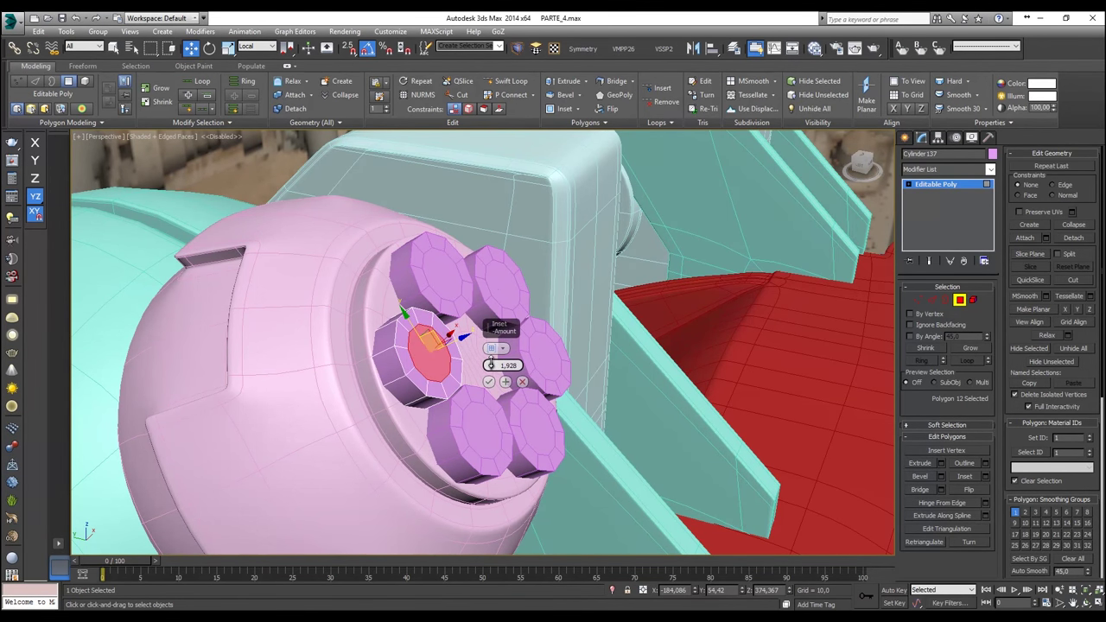
{"action": "left_click", "coordinate": [488, 381]}
Step: In the Left view, extrude the inset polygon by 10 and move it about 15.2 units outward along the barrel's local Z axis
{"action": "key", "text": "f"}
{"action": "key", "text": "l"}
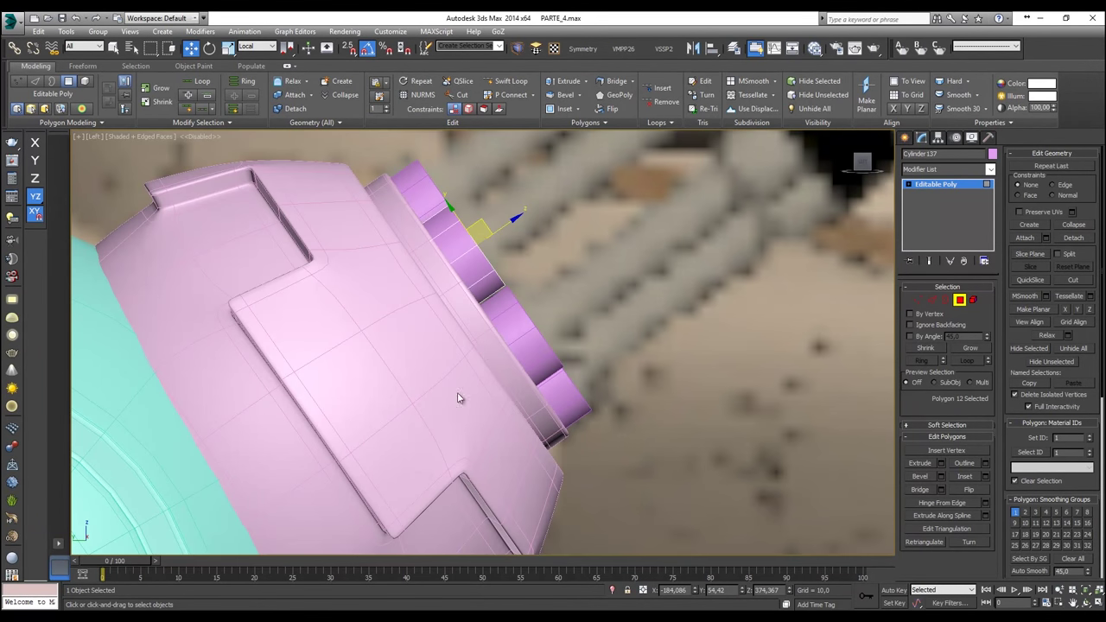
{"action": "key", "text": "shift+z"}
{"action": "right_click", "coordinate": [490, 335]}
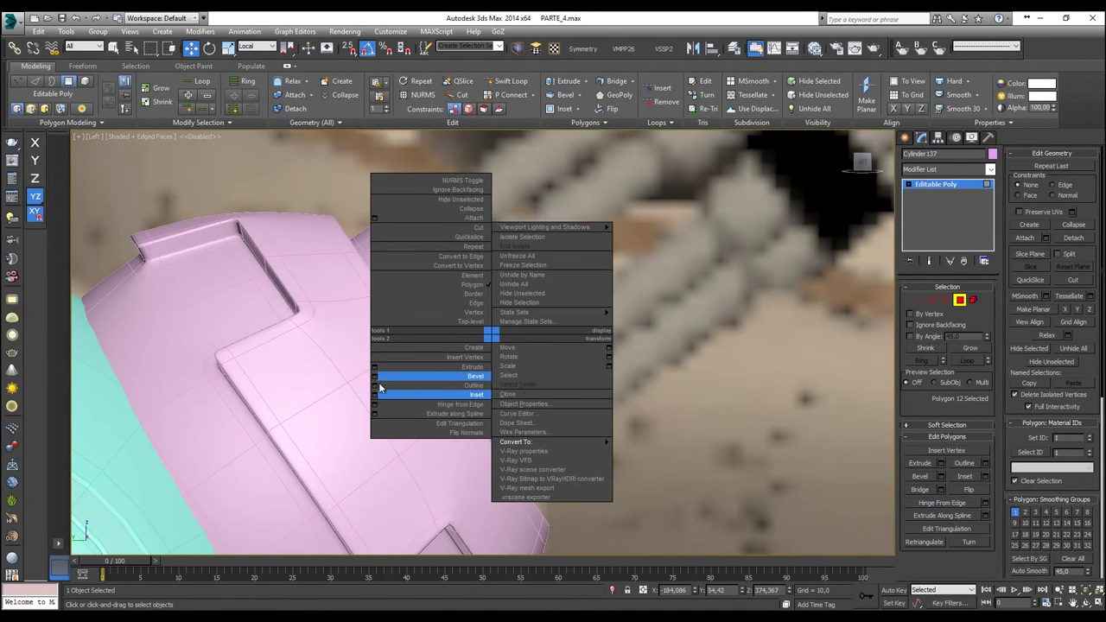
{"action": "left_click", "coordinate": [374, 376]}
{"action": "left_click", "coordinate": [491, 376]}
{"action": "middle_click_drag", "start_coordinate": [492, 376], "coordinate": [489, 345], "text": "alt"}
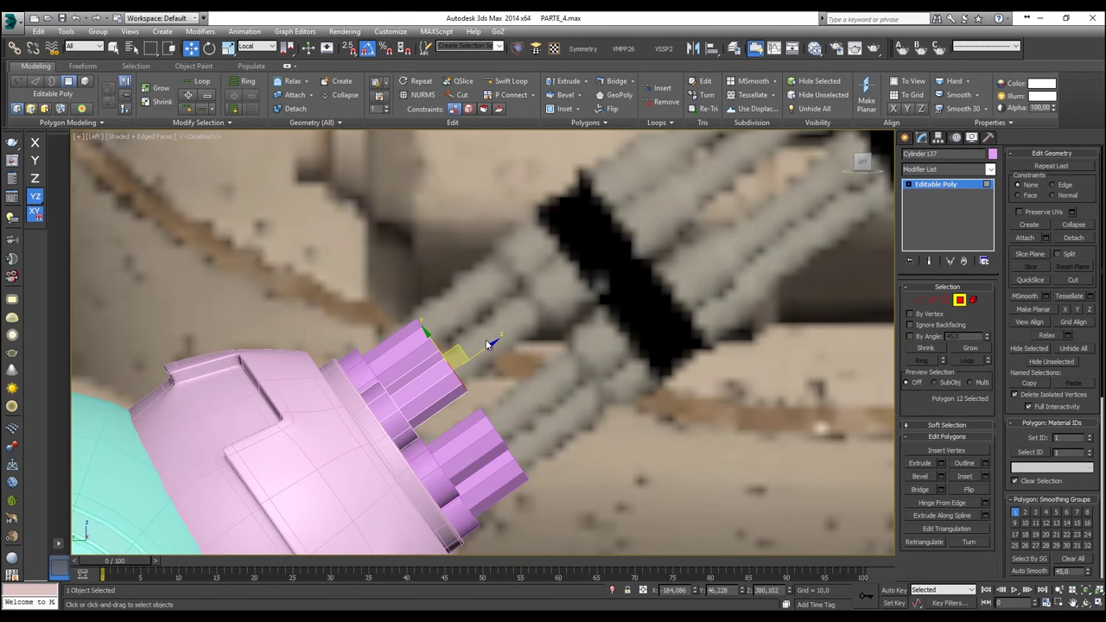
{"action": "left_click_drag", "start_coordinate": [480, 355], "coordinate": [557, 290]}
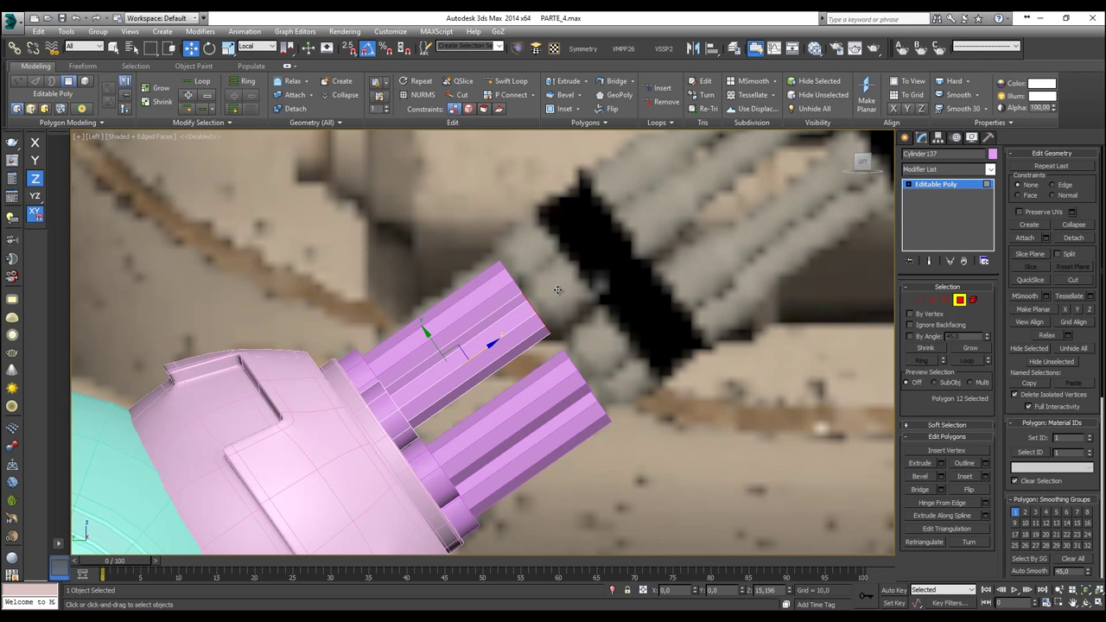
{"action": "left_click_drag", "start_coordinate": [557, 290], "coordinate": [557, 289]}
Step: Extrude the barrel's end polygon by 10, pull it back to a short section, and scale it to 116% as a flare
{"action": "right_click", "coordinate": [557, 290]}
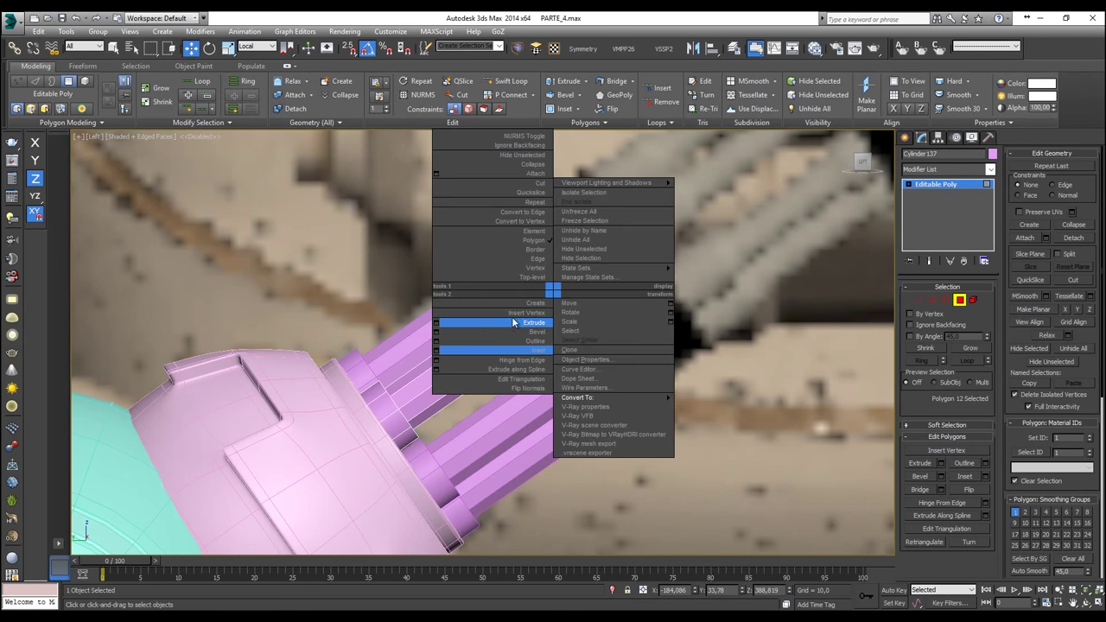
{"action": "left_click", "coordinate": [446, 327]}
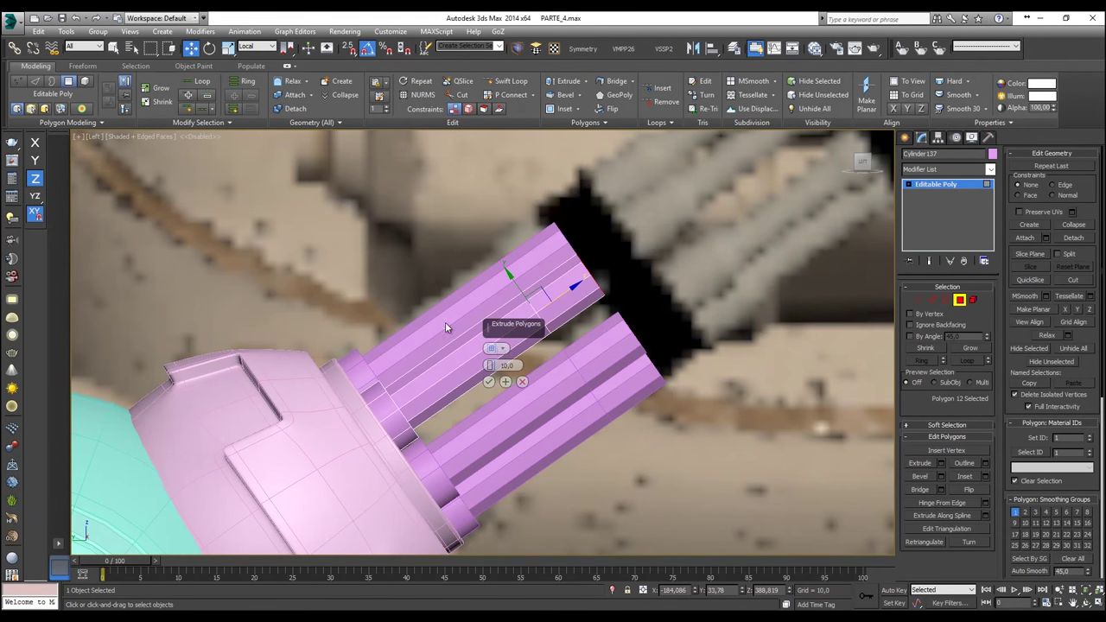
{"action": "left_click", "coordinate": [489, 381]}
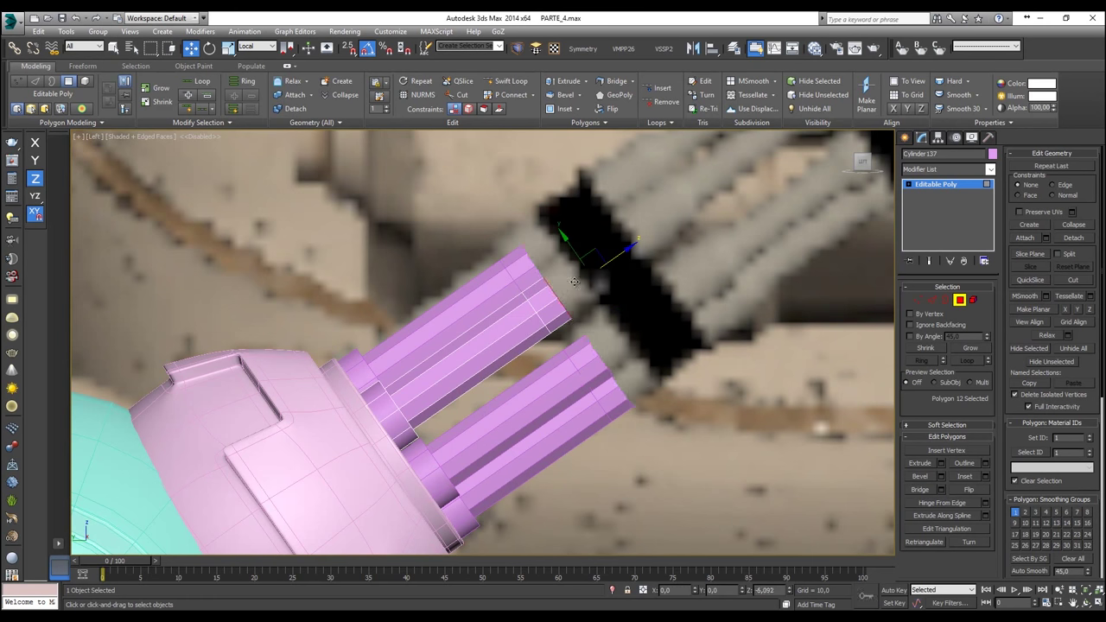
{"action": "left_click_drag", "start_coordinate": [563, 289], "coordinate": [567, 286]}
{"action": "scroll", "coordinate": [567, 286], "scroll_direction": "up", "scroll_amount": 1}
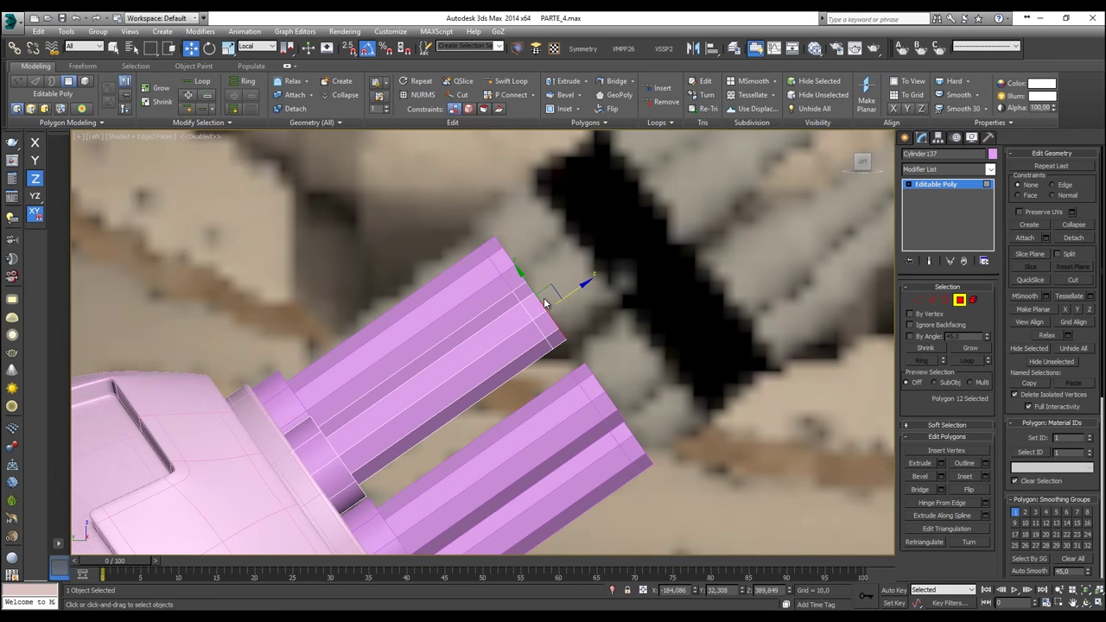
{"action": "key", "text": "r"}
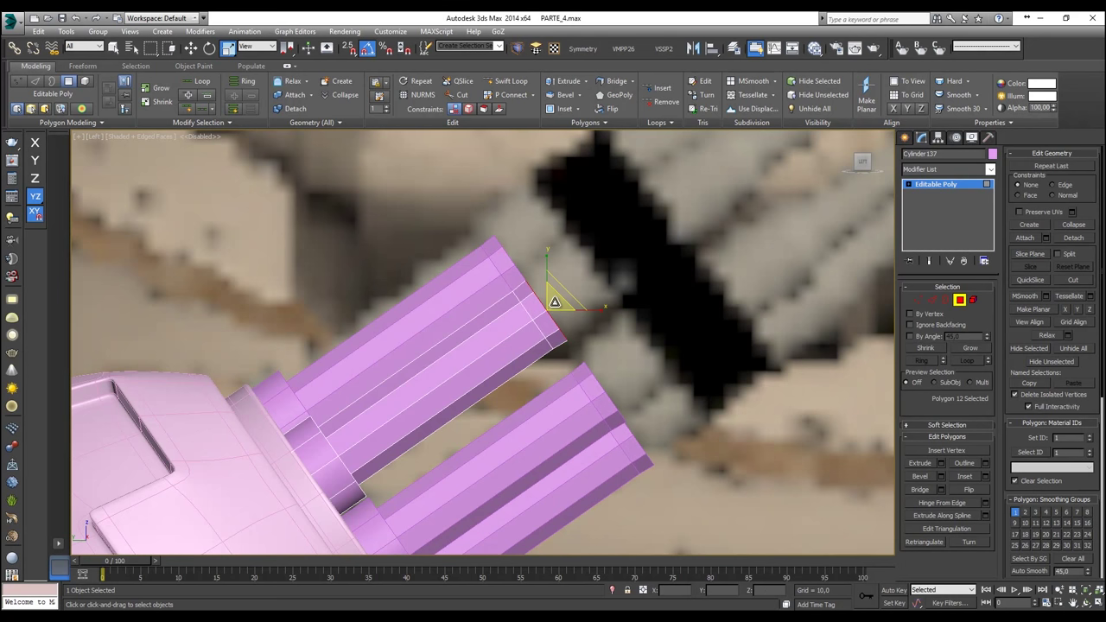
{"action": "left_click_drag", "start_coordinate": [554, 299], "coordinate": [551, 292]}
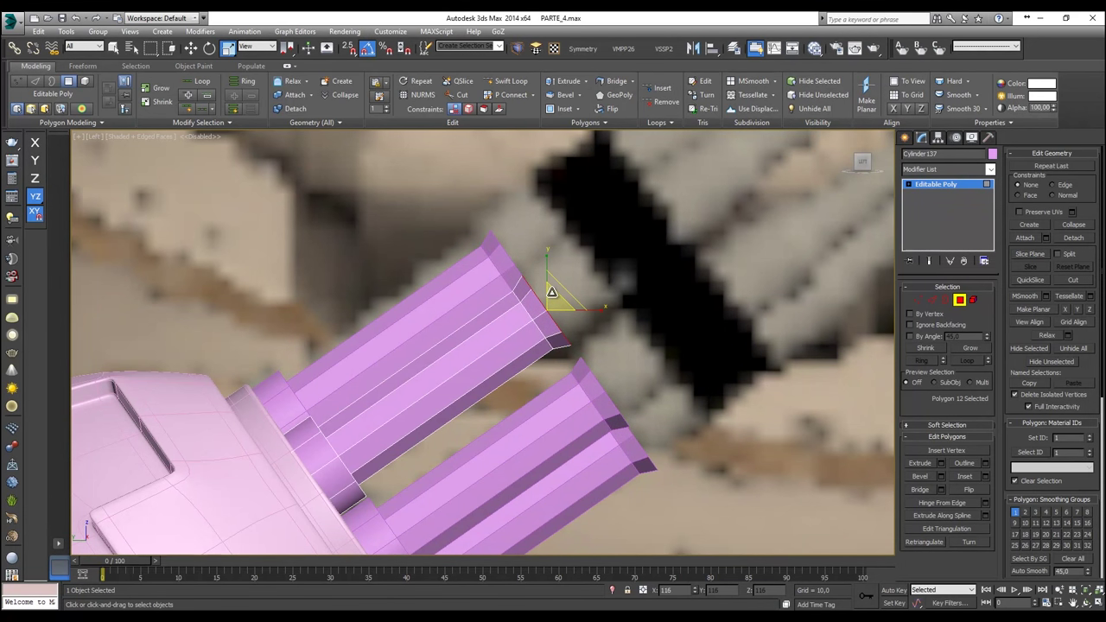
Step: Extrude the flared end by 10 and move it about 15.3 units along local Z, past the reference's narrow black band
{"action": "key", "text": "w"}
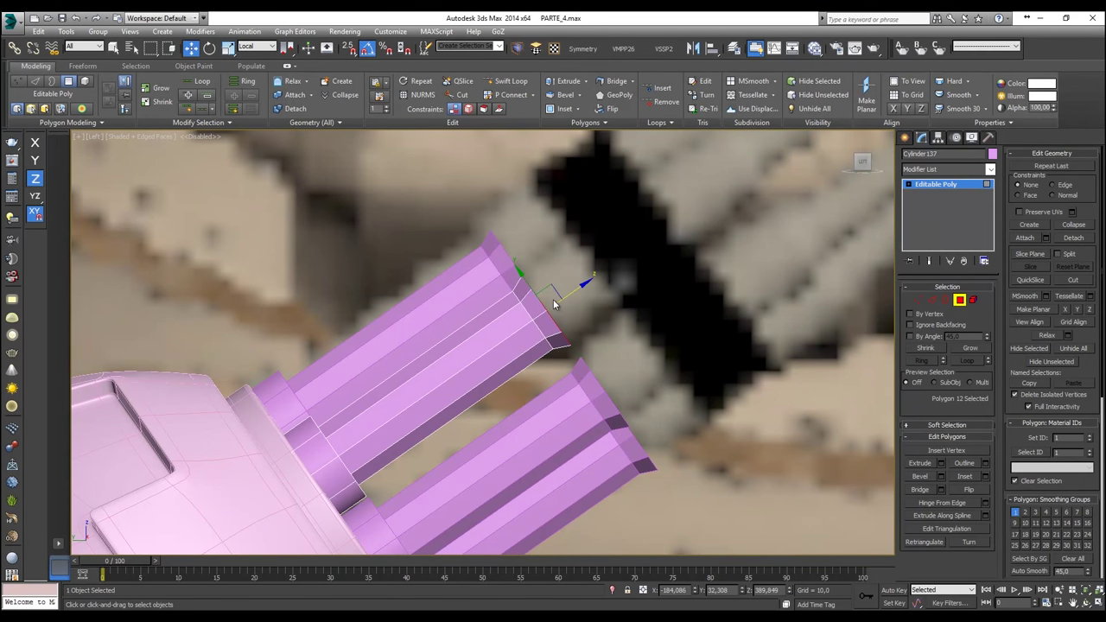
{"action": "right_click", "coordinate": [550, 296]}
{"action": "left_click", "coordinate": [434, 332]}
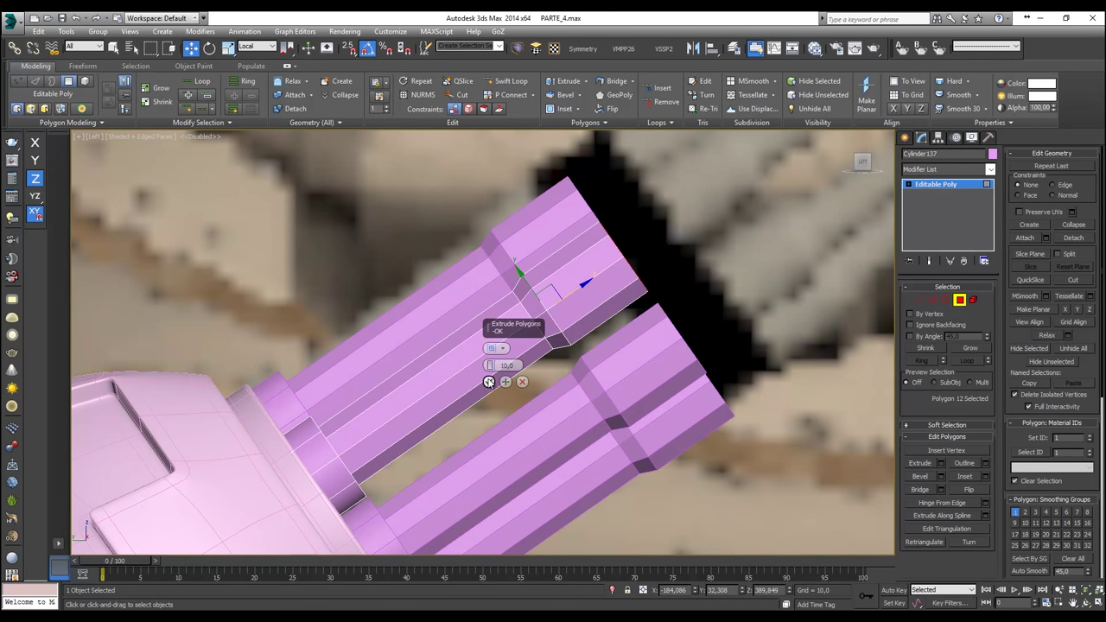
{"action": "left_click", "coordinate": [488, 381]}
{"action": "middle_click_drag", "start_coordinate": [622, 259], "coordinate": [426, 373]}
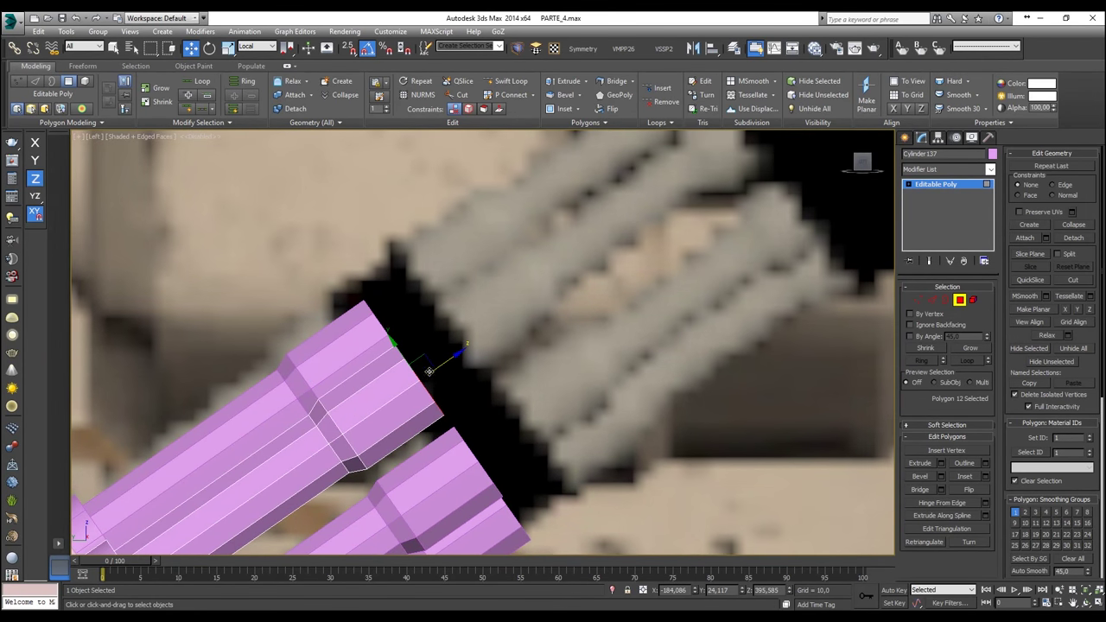
{"action": "left_click_drag", "start_coordinate": [439, 366], "coordinate": [557, 282]}
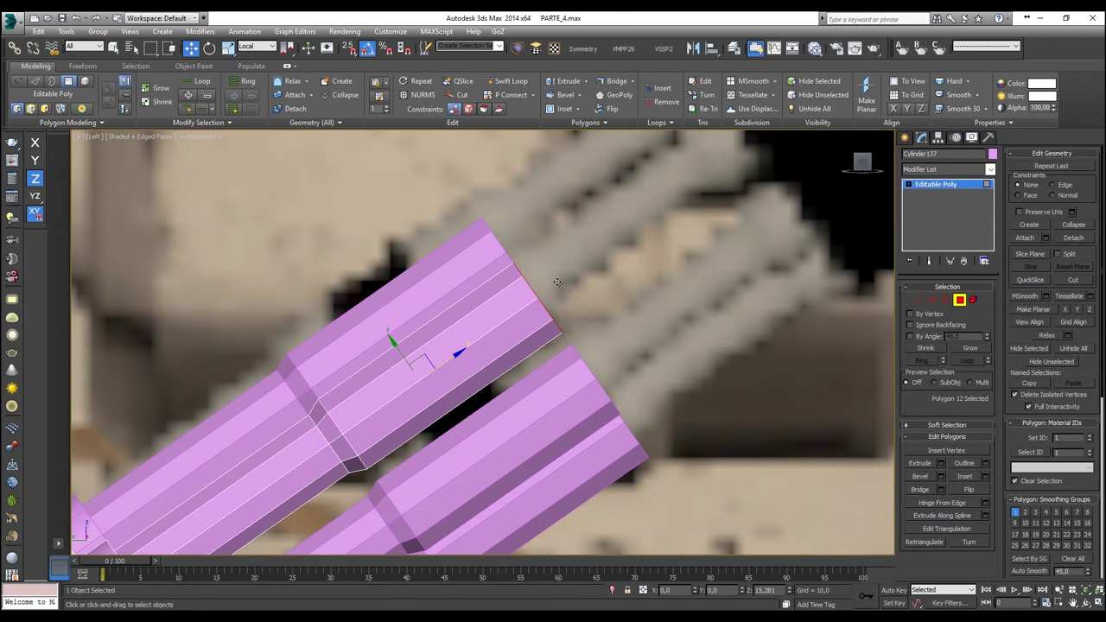
{"action": "scroll", "coordinate": [557, 282], "scroll_direction": "down", "scroll_amount": 3}
{"action": "scroll", "coordinate": [557, 283], "scroll_direction": "up", "scroll_amount": 3}
Step: Extrude the wide section's end by 10, pull it back about 8.4 units, and scale it down into a short taper
{"action": "key", "text": "r"}
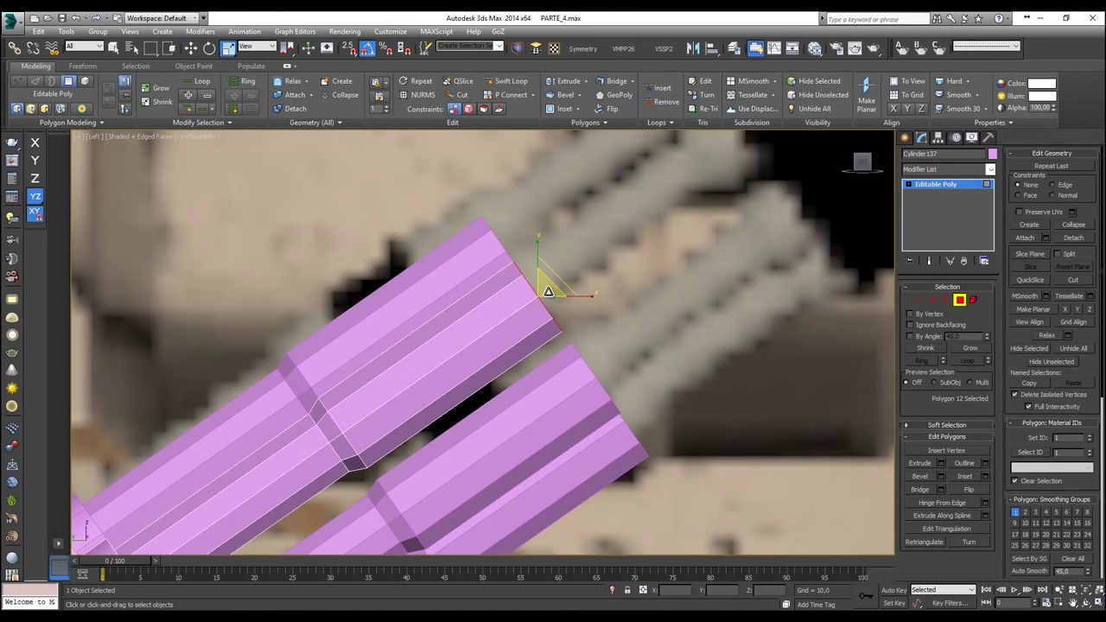
{"action": "right_click", "coordinate": [548, 291]}
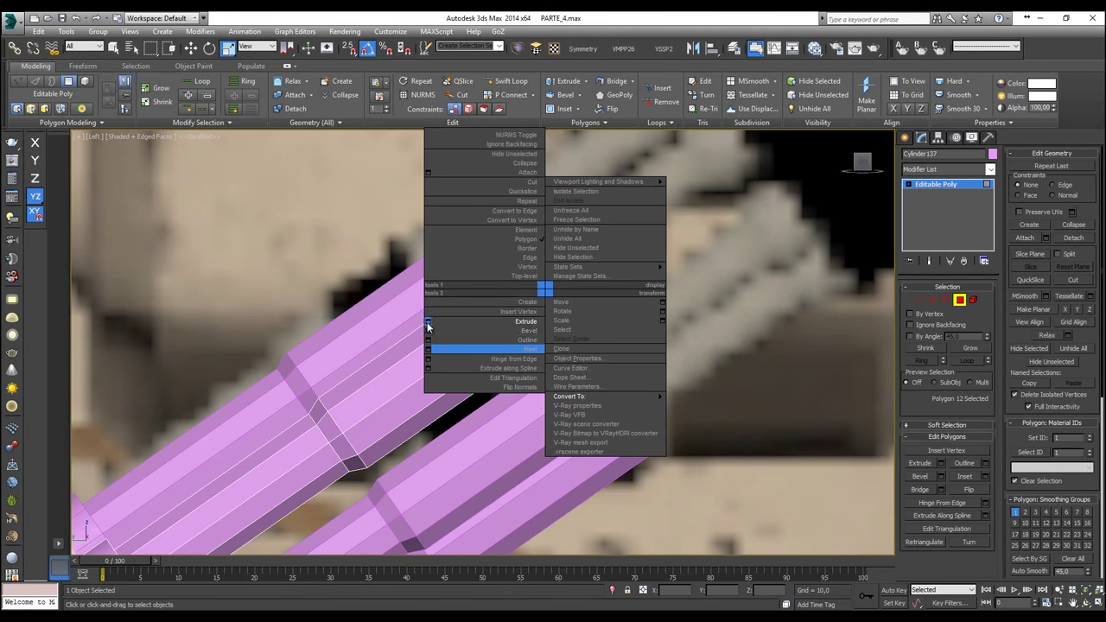
{"action": "left_click", "coordinate": [430, 340]}
{"action": "left_click", "coordinate": [489, 380]}
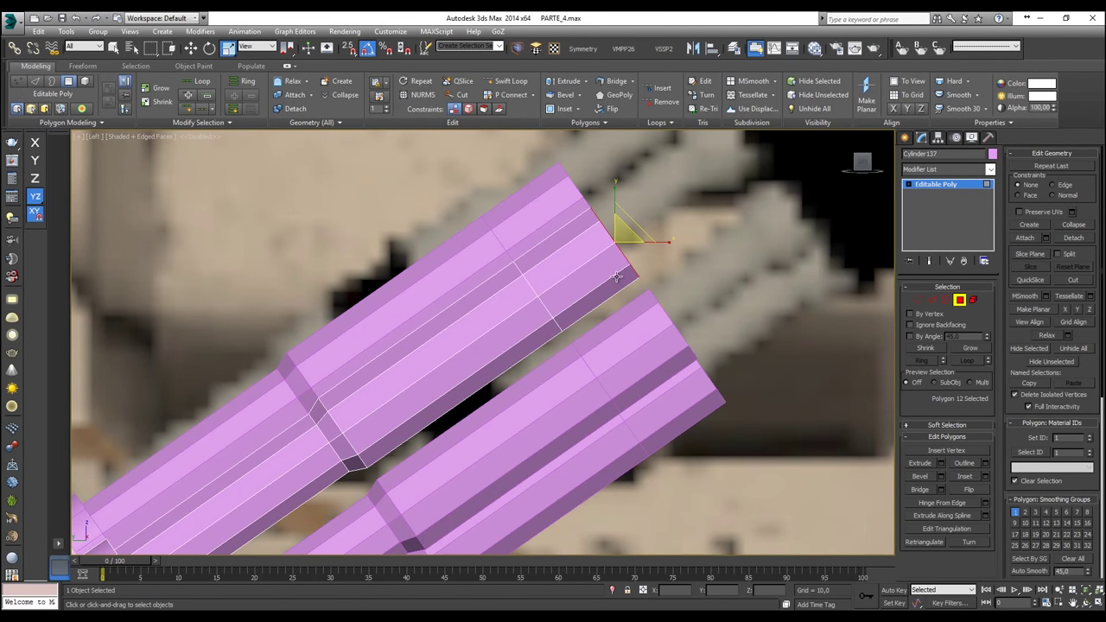
{"action": "key", "text": "w"}
{"action": "left_click_drag", "start_coordinate": [645, 224], "coordinate": [574, 260]}
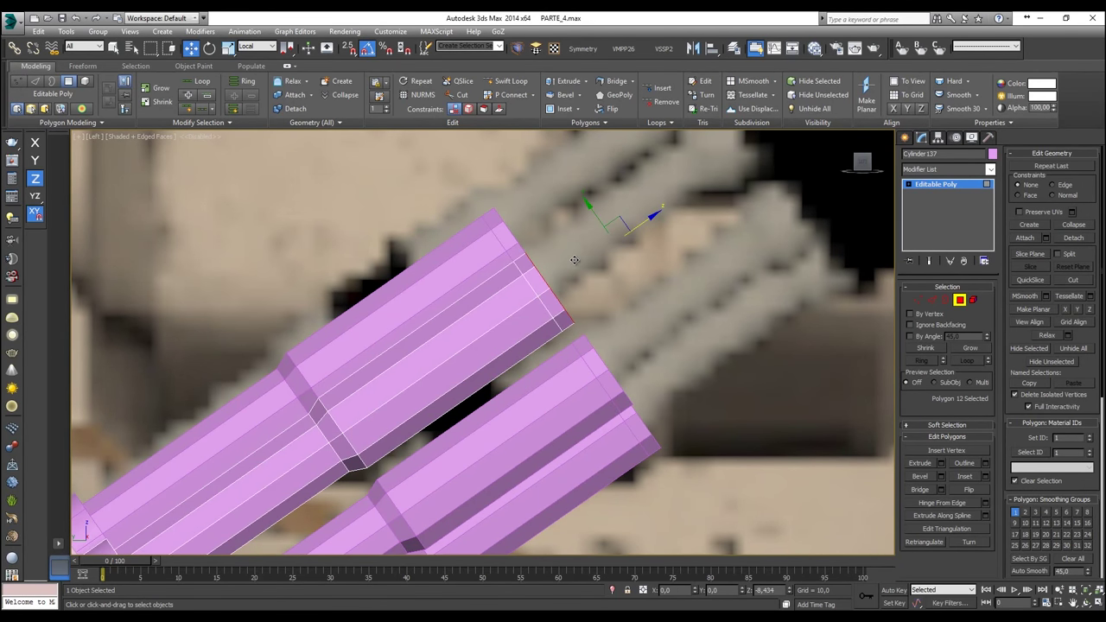
{"action": "key", "text": "r"}
{"action": "left_click_drag", "start_coordinate": [559, 290], "coordinate": [552, 303]}
{"action": "key", "text": "w"}
Step: Extrude the tapered end by 10 and move it outward along local Z toward the reference's large black muzzle block
{"action": "right_click", "coordinate": [551, 302]}
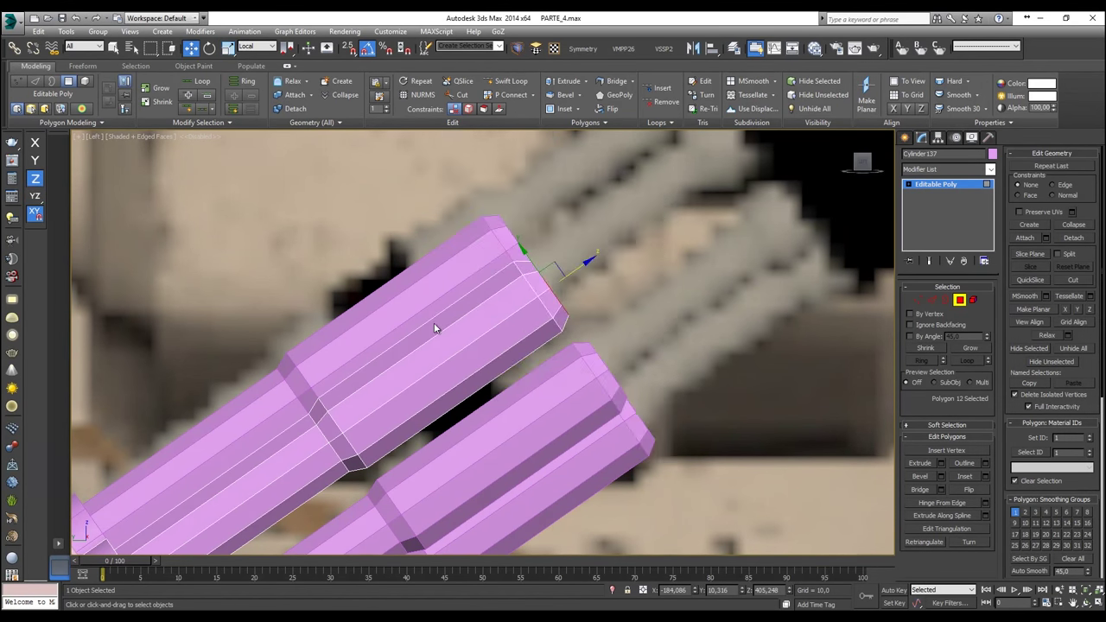
{"action": "key", "text": "shift+e"}
{"action": "left_click", "coordinate": [489, 382]}
{"action": "scroll", "coordinate": [453, 363], "scroll_direction": "down", "scroll_amount": 5}
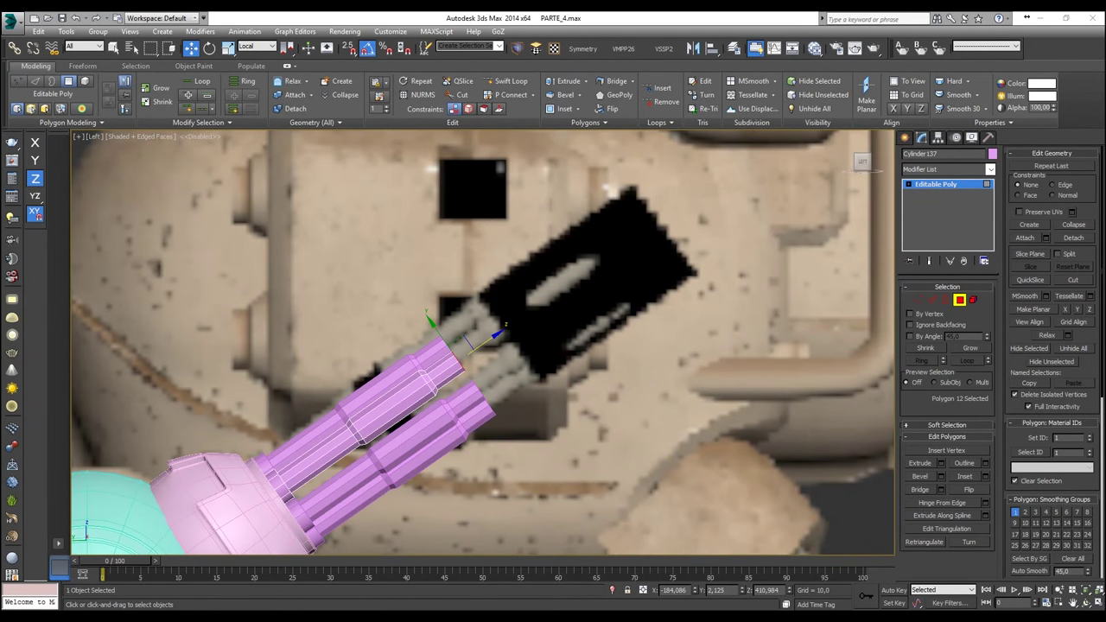
{"action": "scroll", "coordinate": [470, 341], "scroll_direction": "up", "scroll_amount": 2}
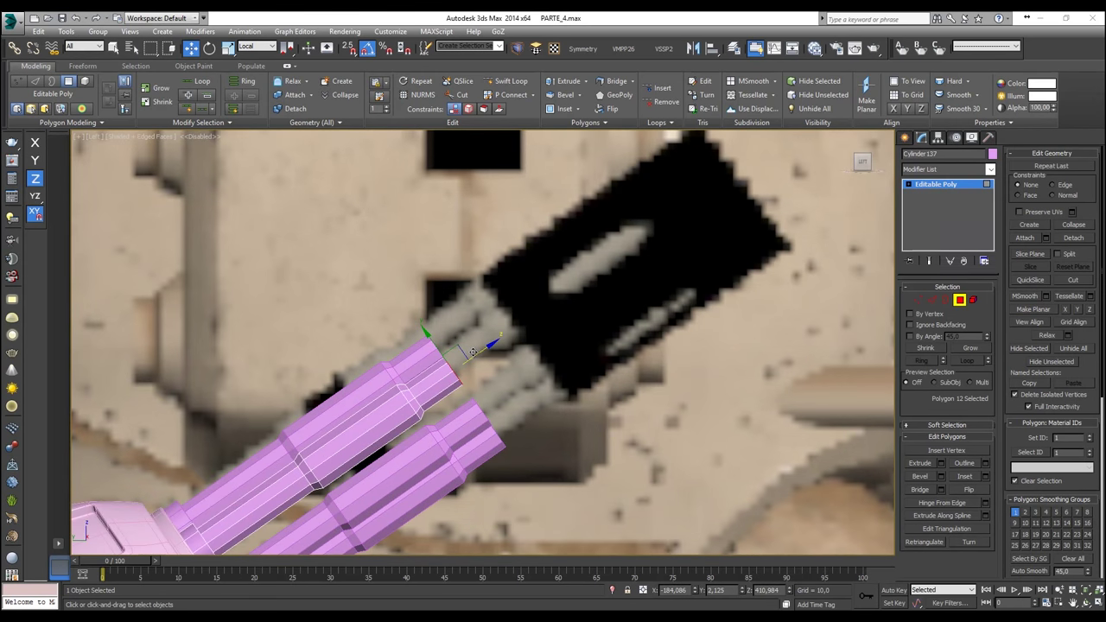
{"action": "left_click_drag", "start_coordinate": [474, 352], "coordinate": [518, 331]}
{"action": "scroll", "coordinate": [514, 331], "scroll_direction": "up", "scroll_amount": 2}
Step: Extrude the narrow section's end by 10, pull it back to a thin segment, and scale it up into a second flare
{"action": "right_click", "coordinate": [506, 333]}
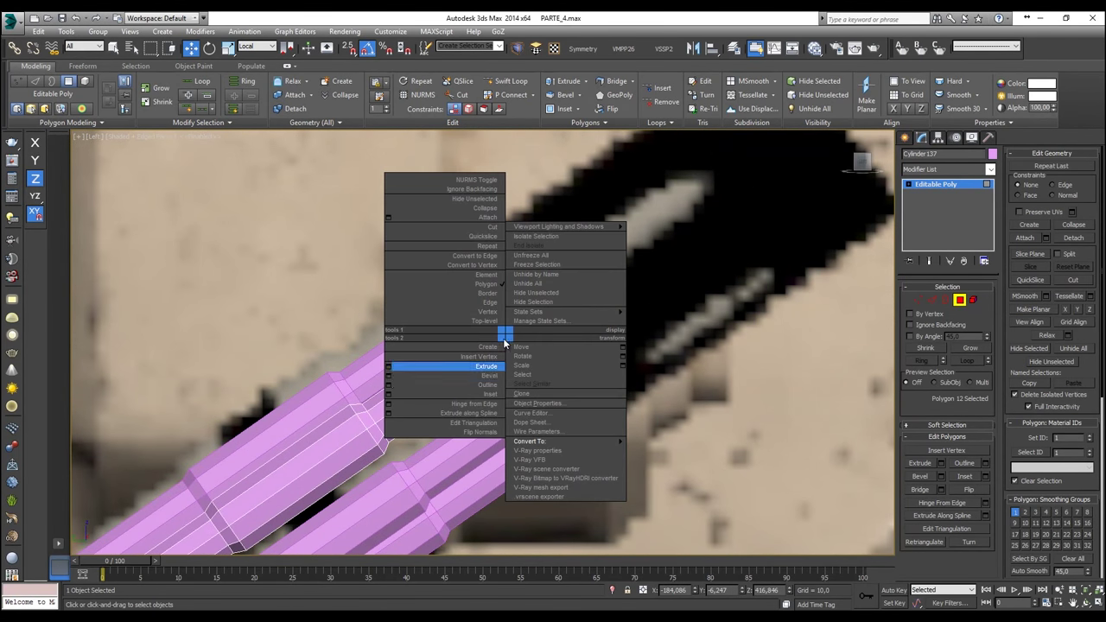
{"action": "left_click", "coordinate": [392, 369]}
{"action": "left_click", "coordinate": [488, 380]}
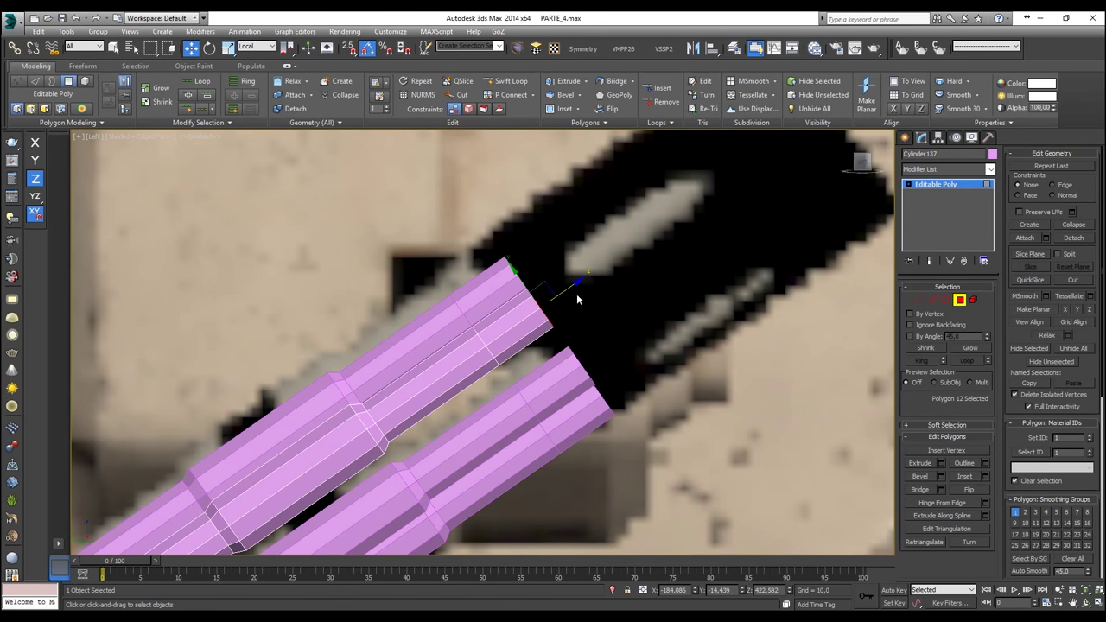
{"action": "left_click_drag", "start_coordinate": [570, 291], "coordinate": [508, 328]}
{"action": "scroll", "coordinate": [508, 328], "scroll_direction": "up", "scroll_amount": 3}
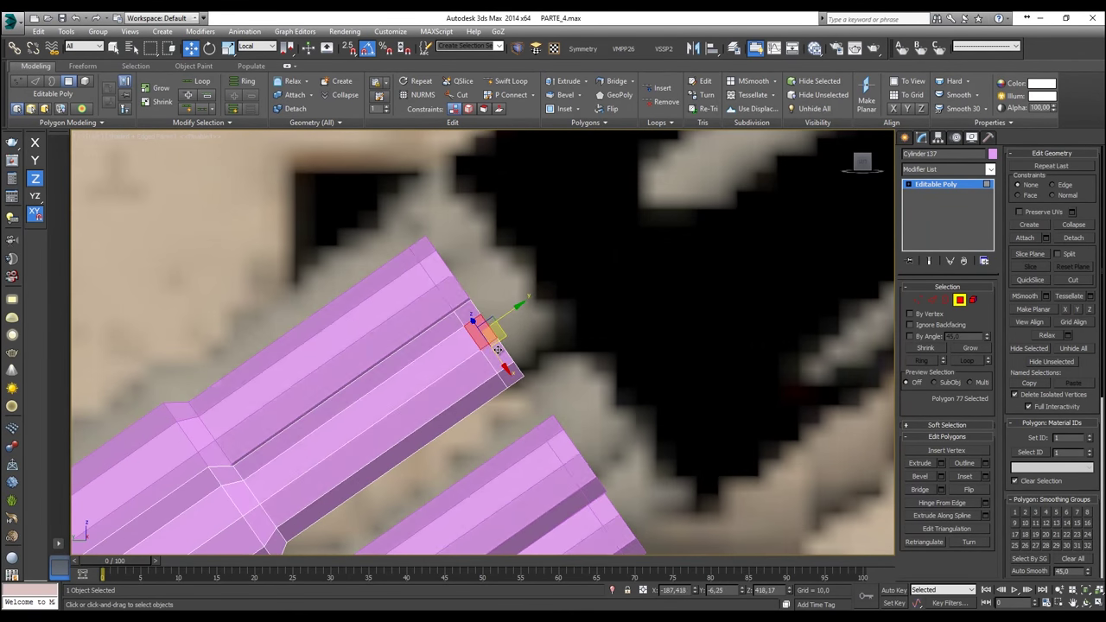
{"action": "key", "text": "r"}
{"action": "left_click_drag", "start_coordinate": [510, 316], "coordinate": [510, 315]}
{"action": "key", "text": "w"}
Step: Extrude the second flare's end by 10 and move it along local Z almost to the far end of the reference's black muzzle block
{"action": "right_click", "coordinate": [508, 314]}
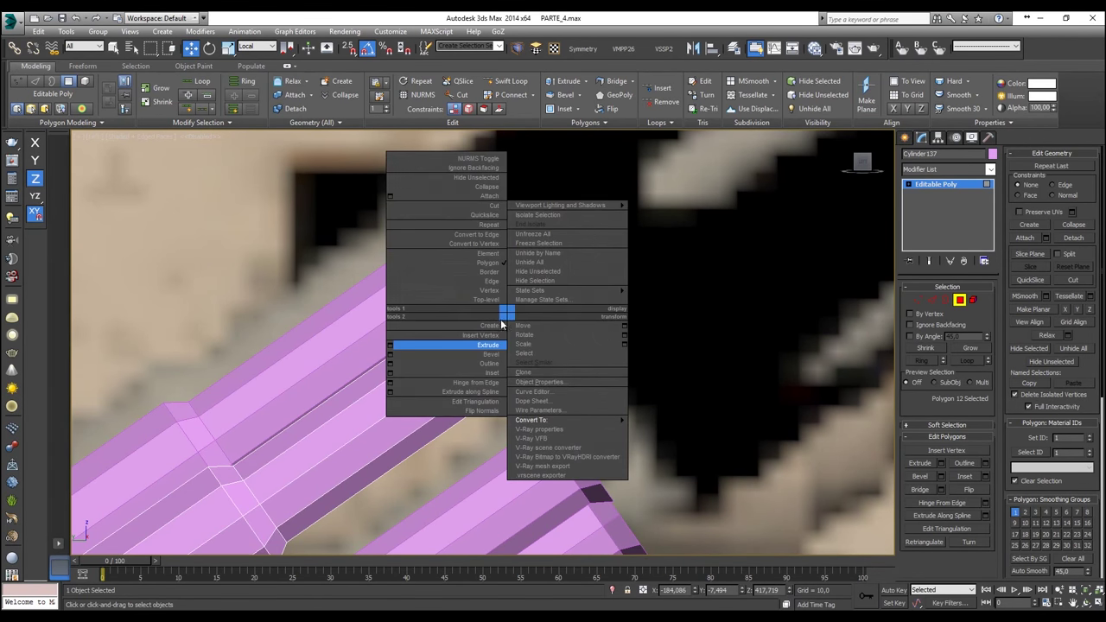
{"action": "left_click", "coordinate": [398, 351]}
{"action": "scroll", "coordinate": [491, 375], "scroll_direction": "down", "scroll_amount": 3}
{"action": "left_click", "coordinate": [489, 381]}
{"action": "scroll", "coordinate": [489, 378], "scroll_direction": "down", "scroll_amount": 2}
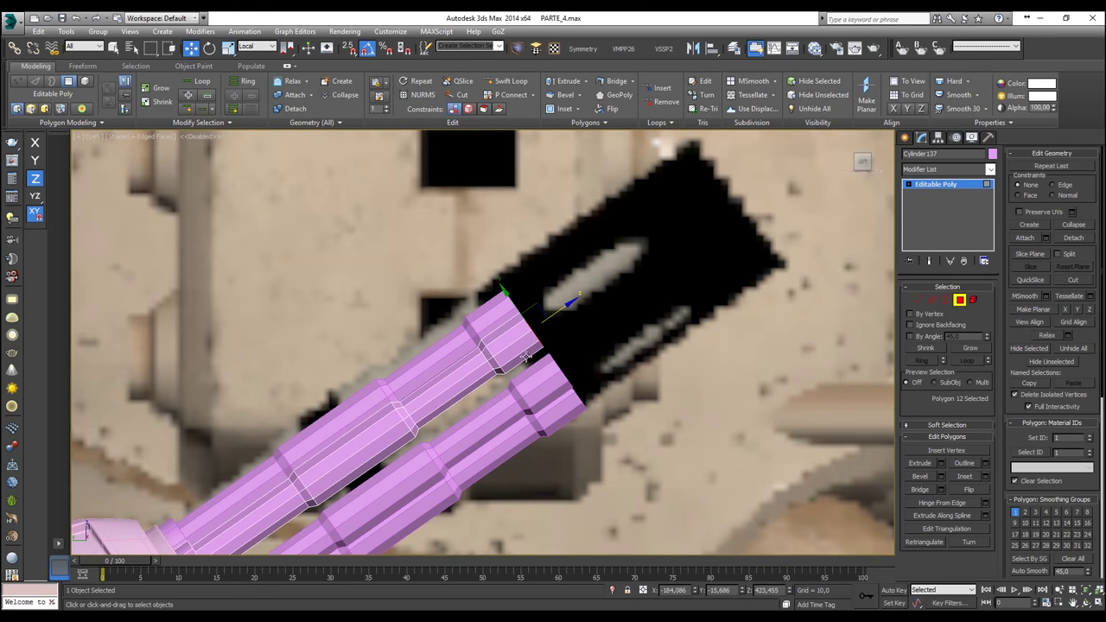
{"action": "left_click_drag", "start_coordinate": [553, 317], "coordinate": [753, 208]}
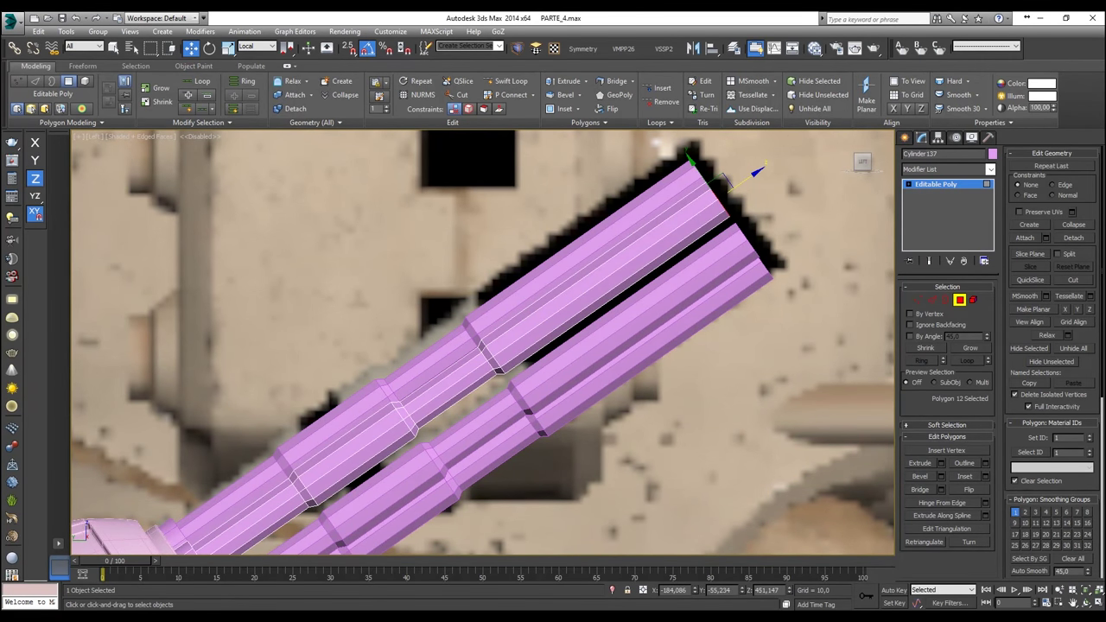
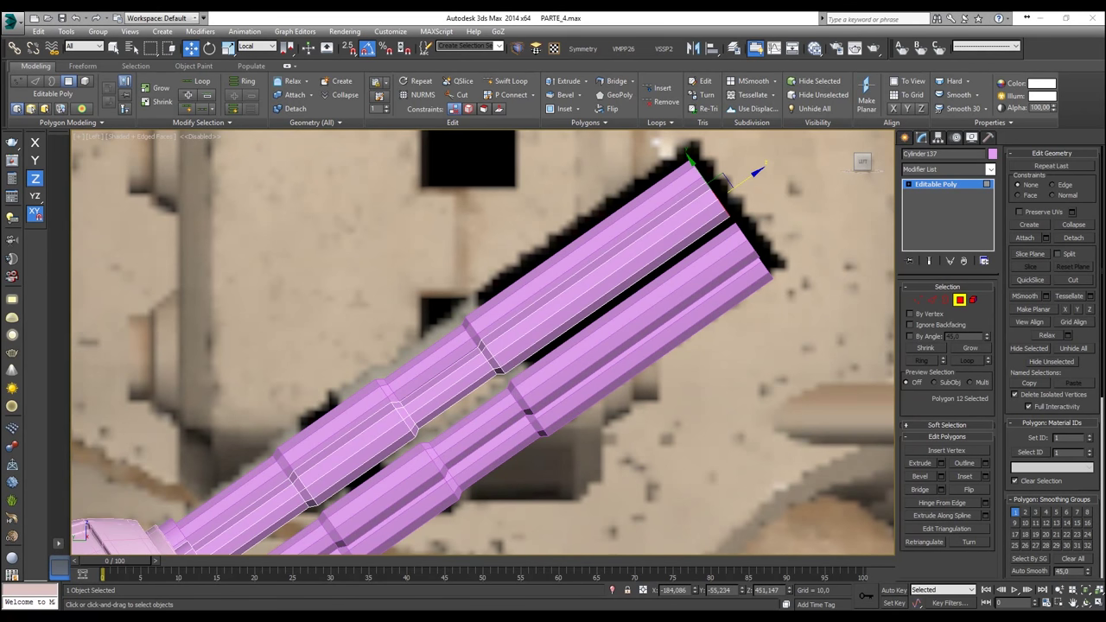
Step: Inset the barrel's end polygon by about 0.768 to form a thin rim around the muzzle
{"action": "middle_click_drag", "start_coordinate": [892, 292], "coordinate": [518, 281]}
{"action": "key", "text": "p"}
{"action": "scroll", "coordinate": [738, 332], "scroll_direction": "down", "scroll_amount": 4}
{"action": "right_click", "coordinate": [512, 275]}
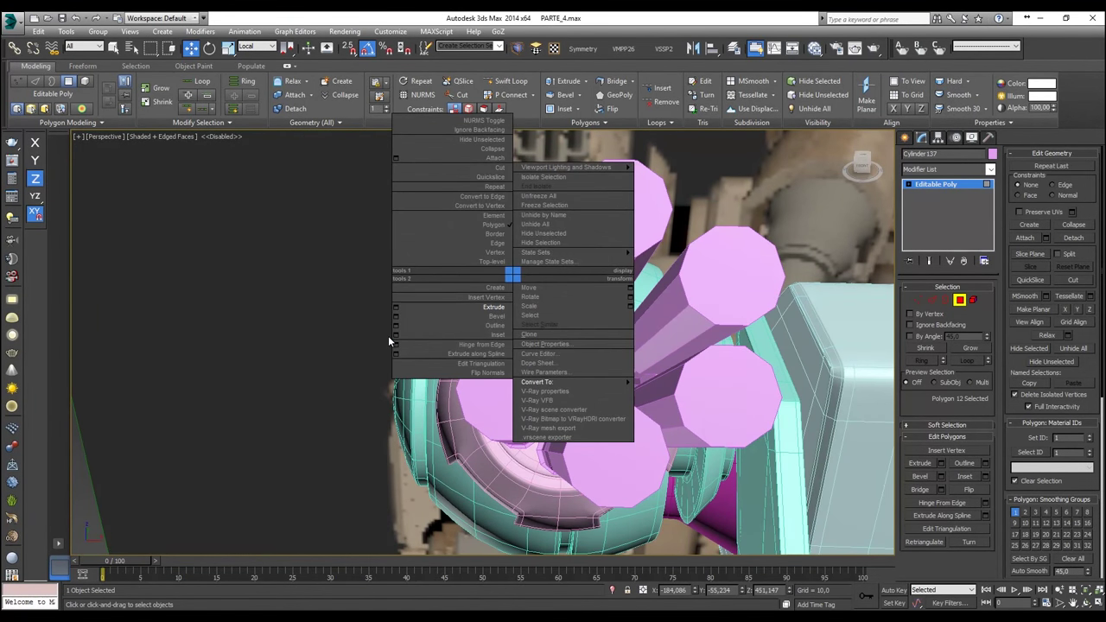
{"action": "left_click", "coordinate": [395, 334]}
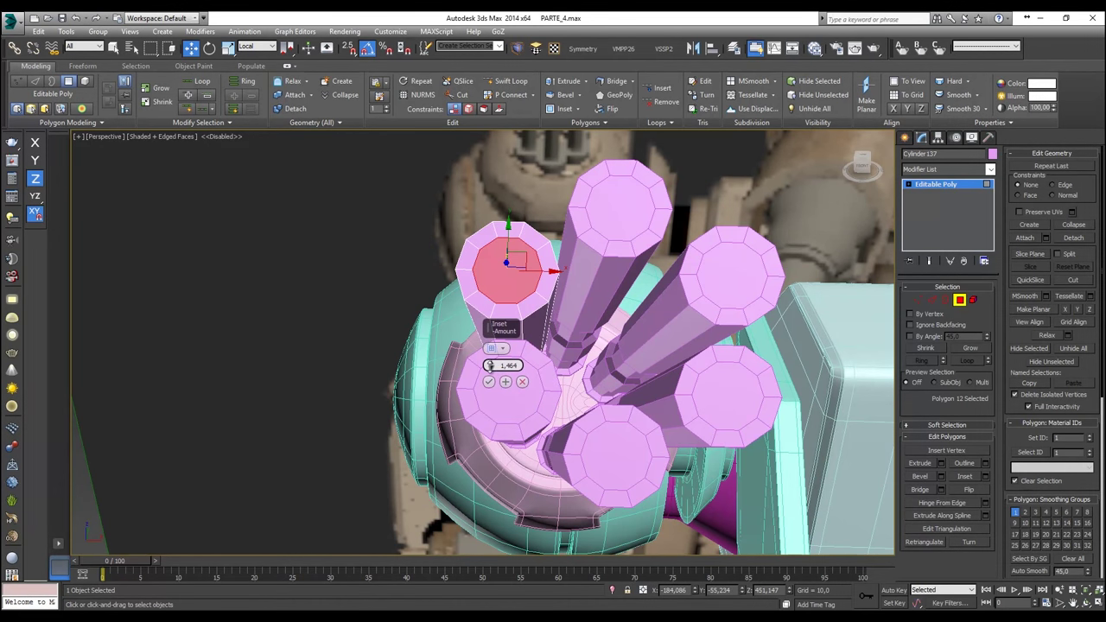
{"action": "left_click_drag", "start_coordinate": [489, 365], "coordinate": [487, 369]}
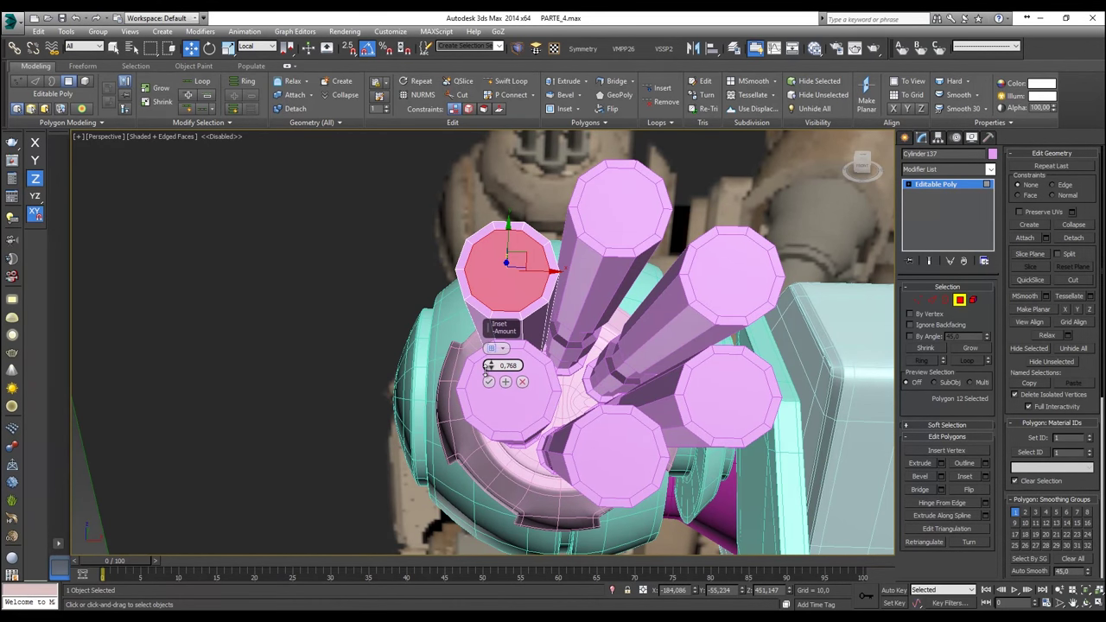
{"action": "left_click", "coordinate": [488, 381]}
Step: Extrude the inset end polygon a short distance inward to recess the barrel's bore
{"action": "middle_click_drag", "start_coordinate": [489, 381], "coordinate": [522, 263], "text": "alt"}
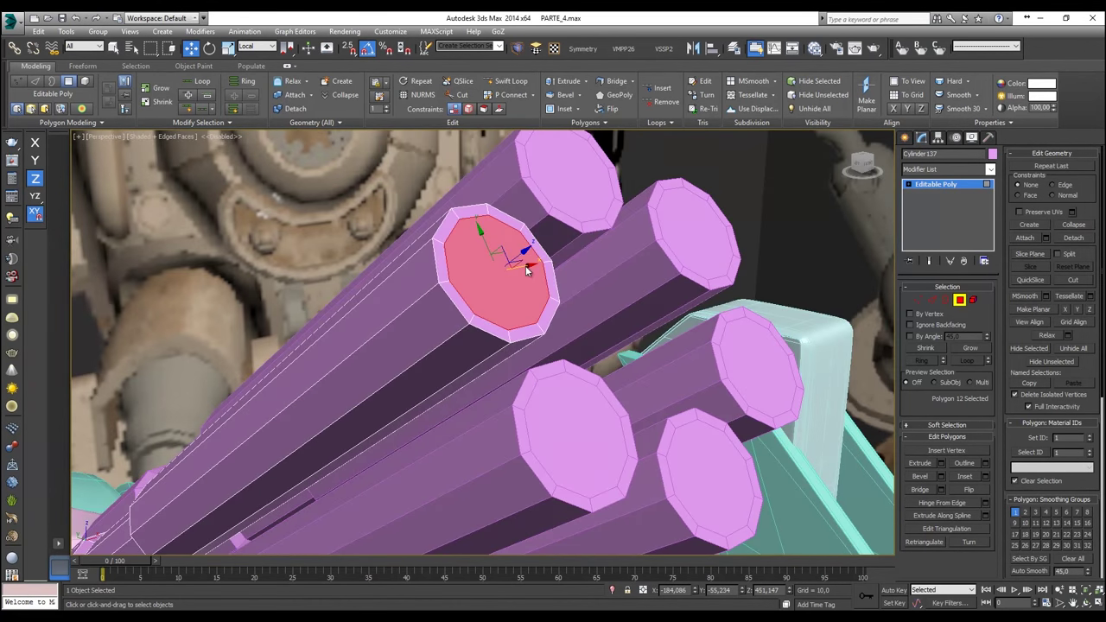
{"action": "right_click", "coordinate": [522, 262]}
{"action": "left_click", "coordinate": [404, 296]}
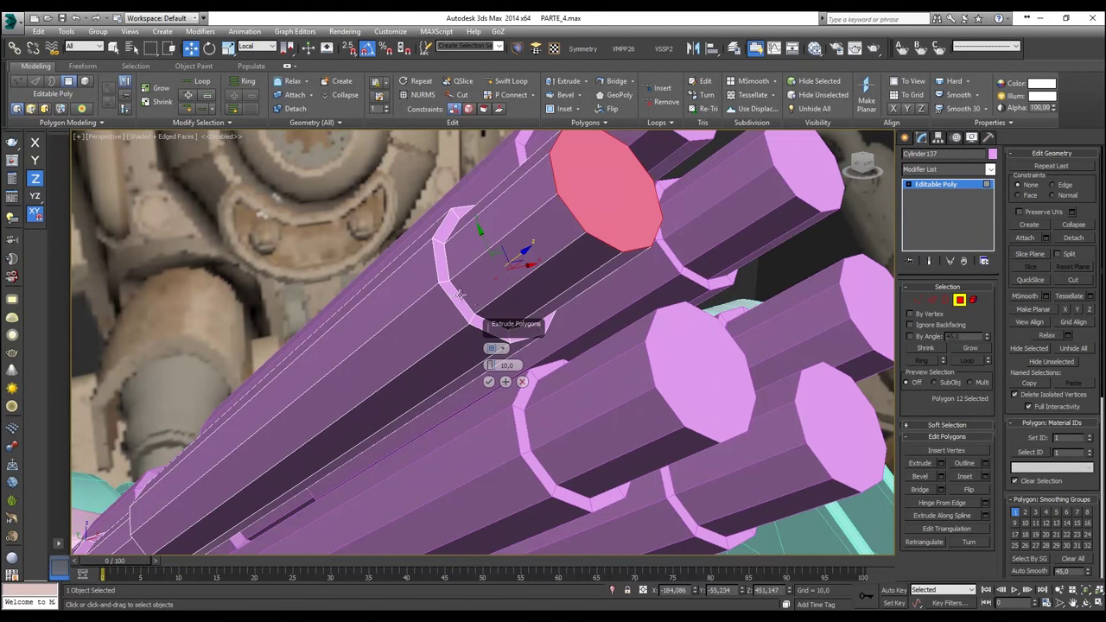
{"action": "left_click_drag", "start_coordinate": [490, 366], "coordinate": [469, 421]}
{"action": "left_click", "coordinate": [488, 383]}
{"action": "scroll", "coordinate": [486, 378], "scroll_direction": "down", "scroll_amount": 5}
{"action": "scroll", "coordinate": [663, 243], "scroll_direction": "up", "scroll_amount": 3}
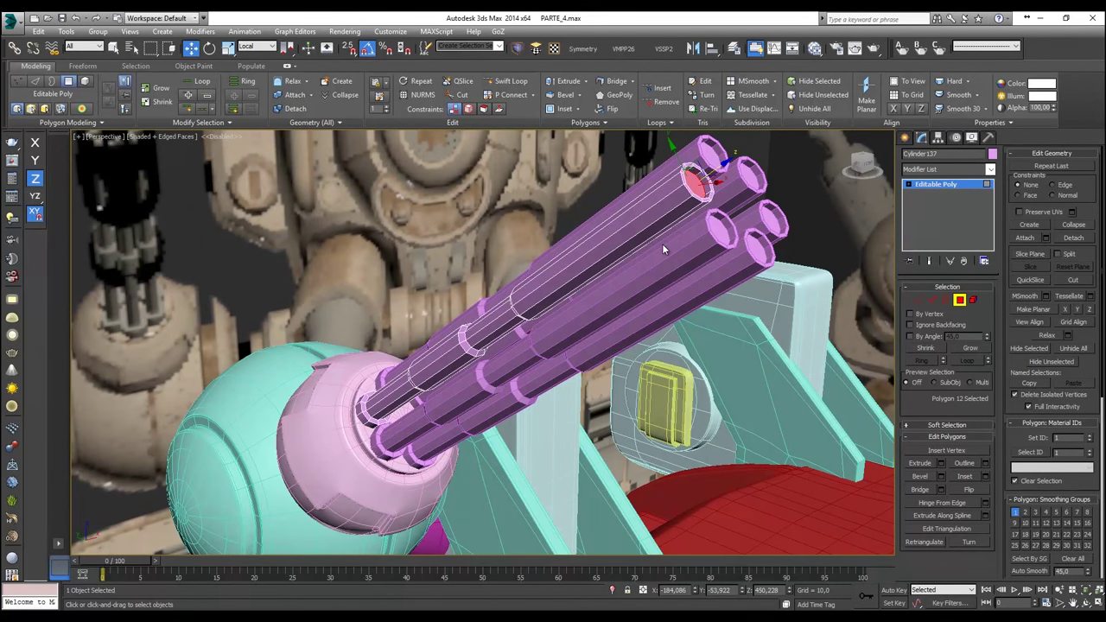
Step: Leave polygon editing and draw a ten-sided cylinder with a radius of about 18 in the Left view, centred on the barrel tips
{"action": "key", "text": "l"}
{"action": "key", "text": "z"}
{"action": "scroll", "coordinate": [662, 245], "scroll_direction": "down", "scroll_amount": 10}
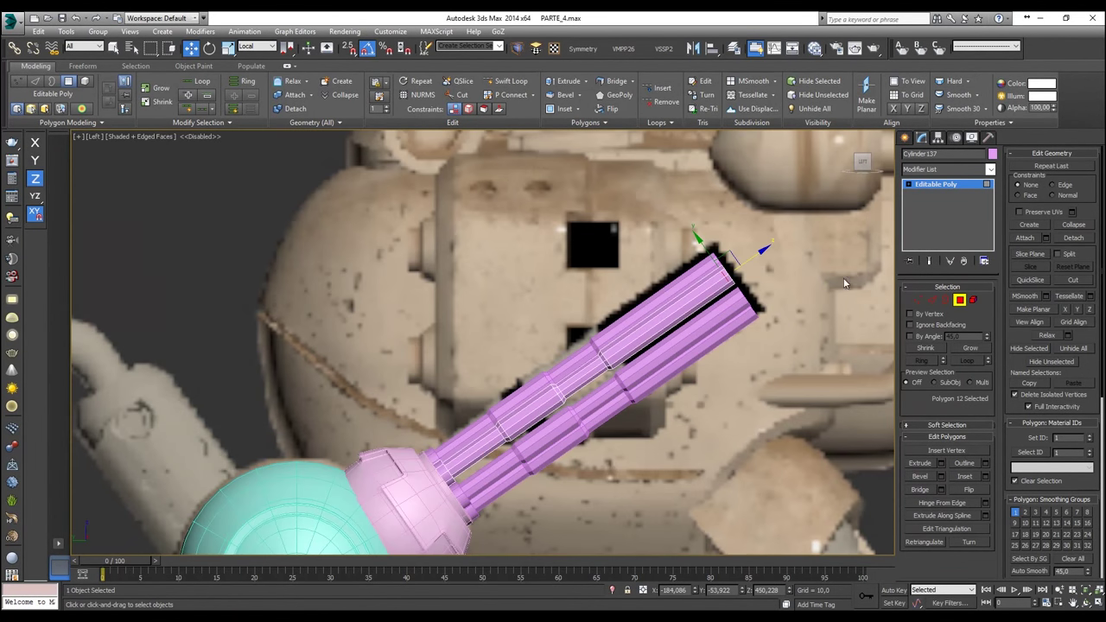
{"action": "left_click", "coordinate": [959, 300]}
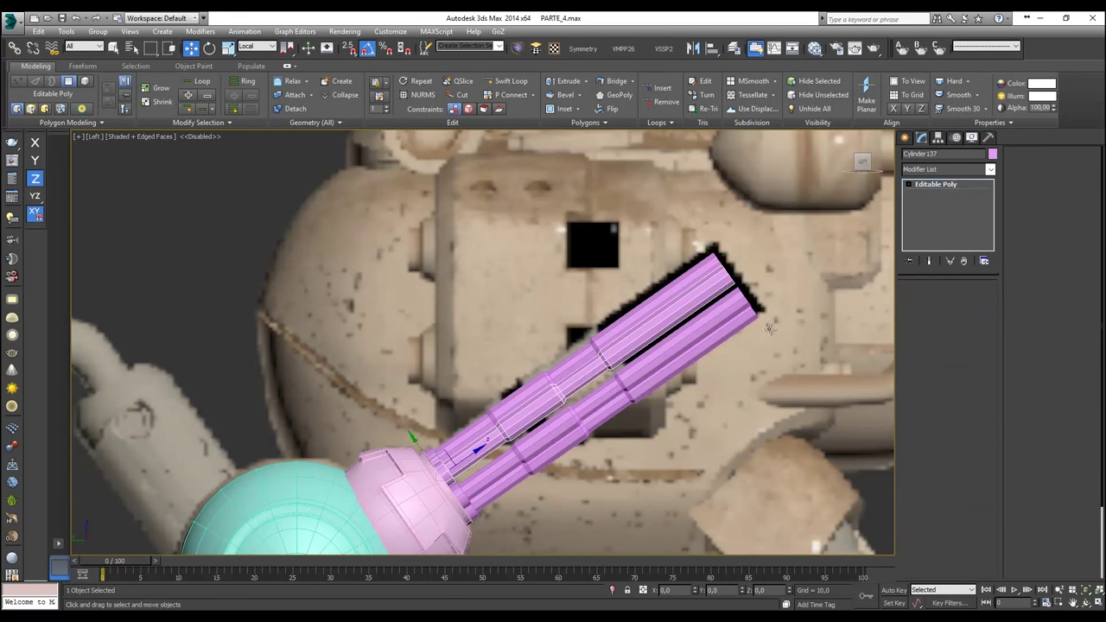
{"action": "middle_click_drag", "start_coordinate": [768, 328], "coordinate": [777, 245]}
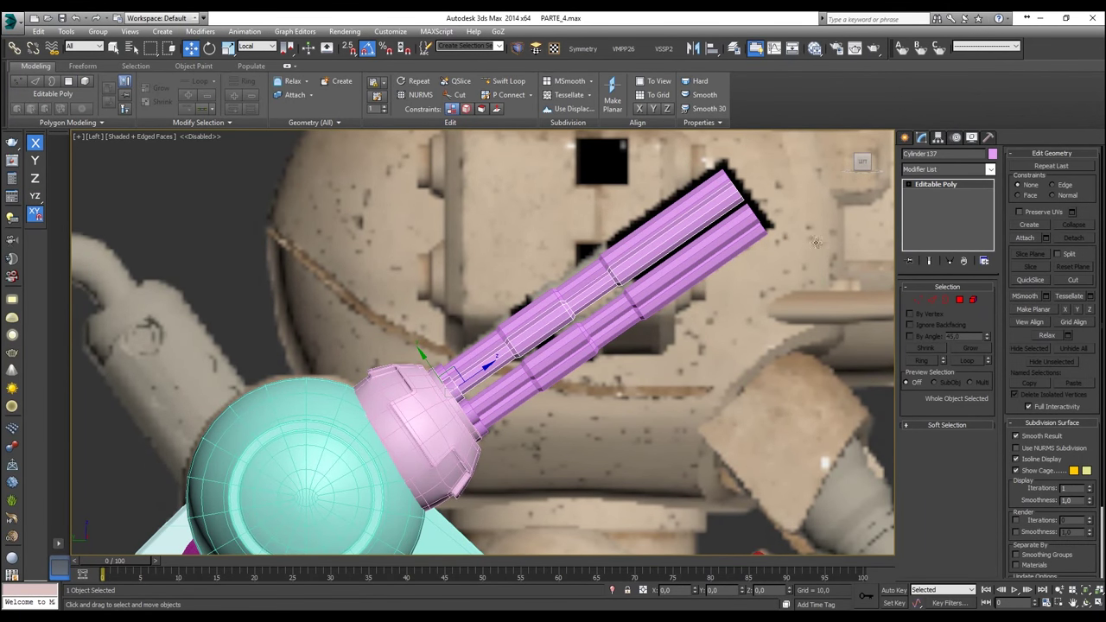
{"action": "left_click", "coordinate": [905, 137]}
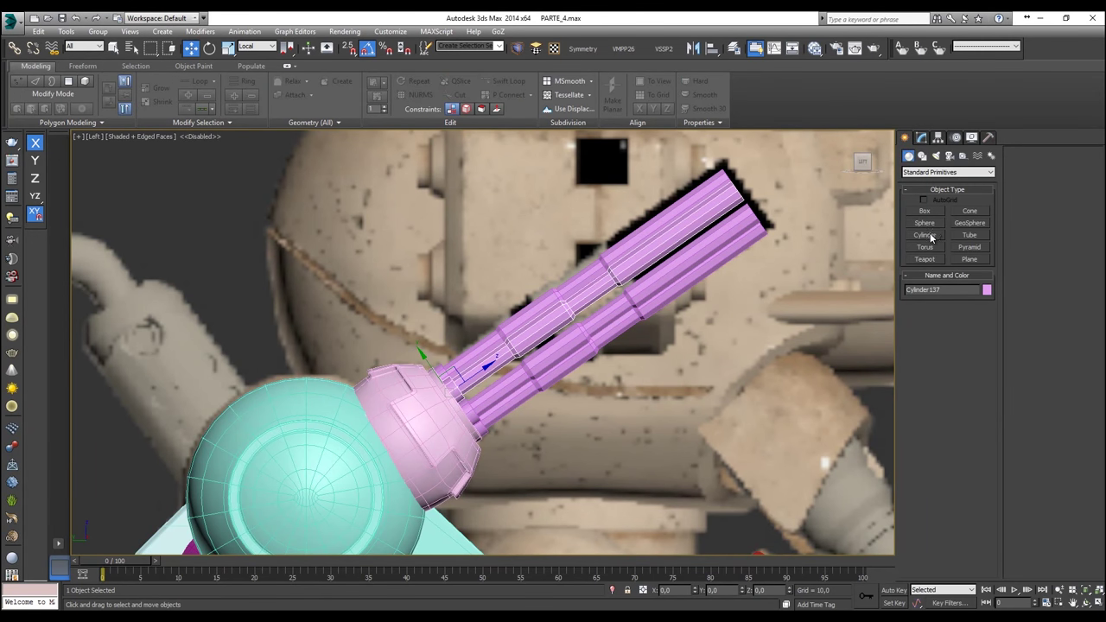
{"action": "left_click", "coordinate": [924, 235]}
{"action": "scroll", "coordinate": [697, 201], "scroll_direction": "up", "scroll_amount": 5}
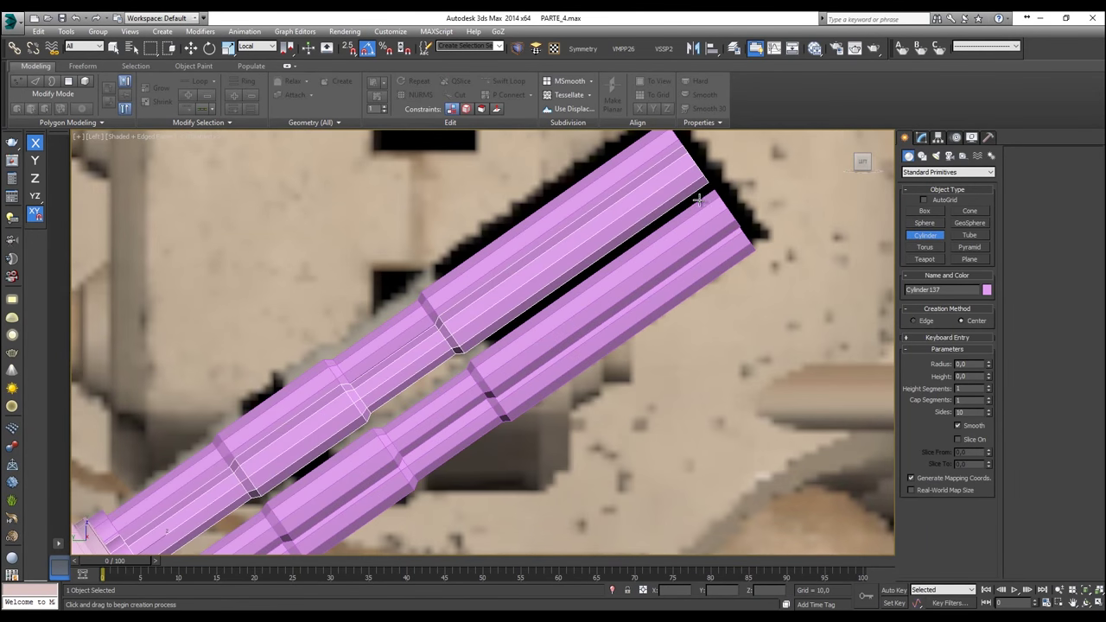
{"action": "middle_click_drag", "start_coordinate": [697, 201], "coordinate": [660, 231]}
{"action": "left_click_drag", "start_coordinate": [659, 228], "coordinate": [671, 323]}
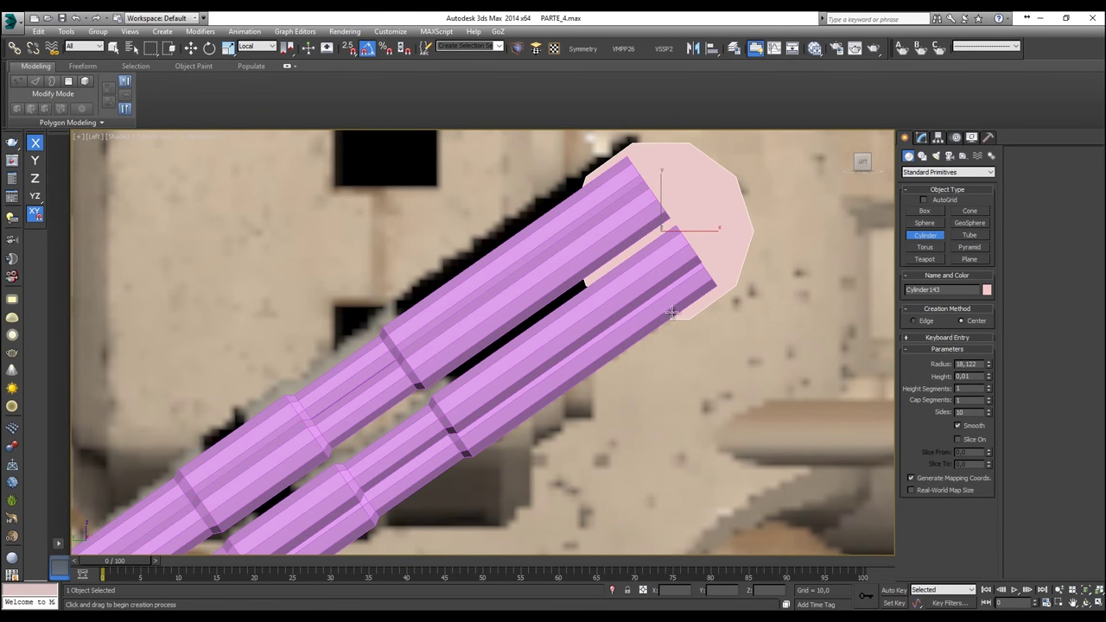
Step: Rotate the new cylinder 55° to match the barrels' angle, move it along X onto the barrel cluster, and make it see-through
{"action": "key", "text": "e"}
{"action": "left_click_drag", "start_coordinate": [642, 230], "coordinate": [691, 201]}
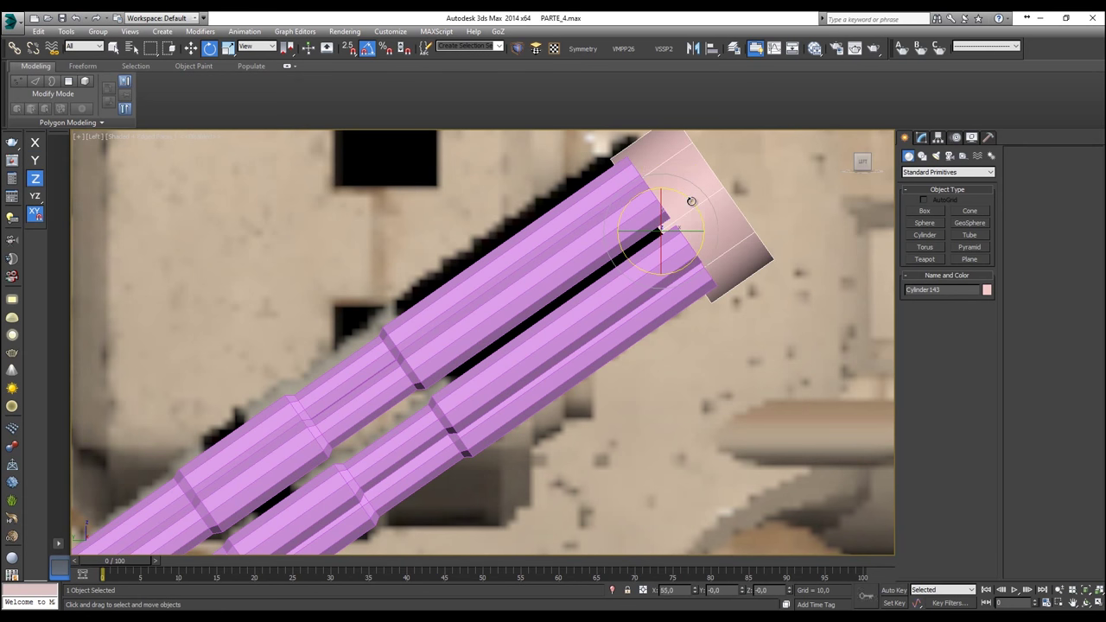
{"action": "key", "text": "w"}
{"action": "key", "text": "f"}
{"action": "scroll", "coordinate": [641, 283], "scroll_direction": "down", "scroll_amount": 4}
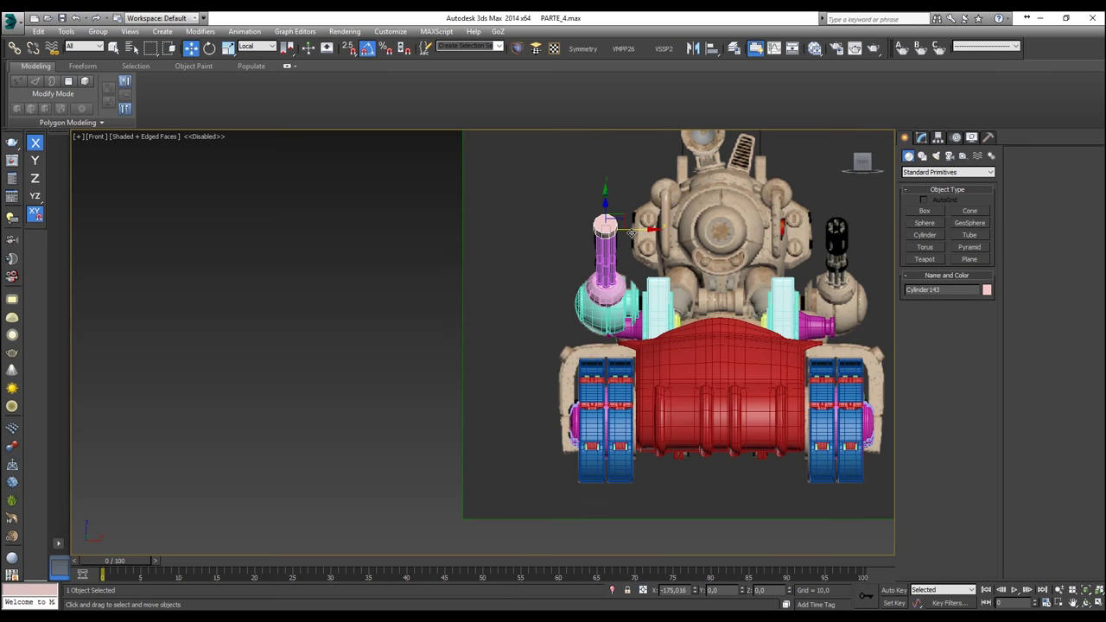
{"action": "scroll", "coordinate": [626, 232], "scroll_direction": "up", "scroll_amount": 10}
{"action": "key", "text": "alt+x"}
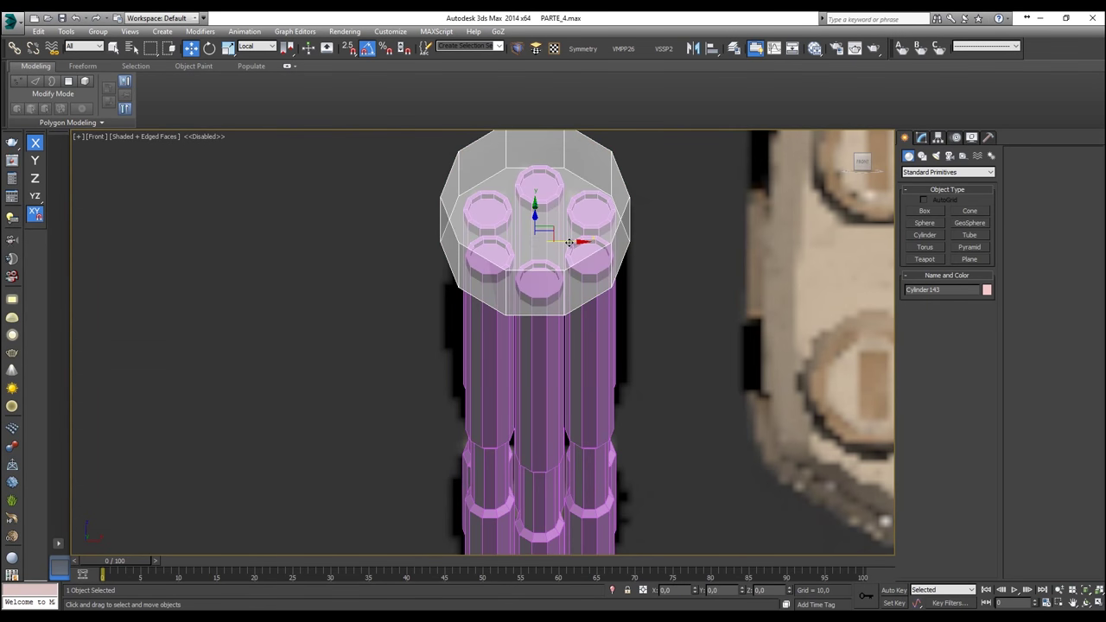
Step: Move the cylinder back about 51.8 units along its local Z axis to the rear of the reference's black muzzle block
{"action": "key", "text": "l"}
{"action": "scroll", "coordinate": [604, 243], "scroll_direction": "up", "scroll_amount": 2}
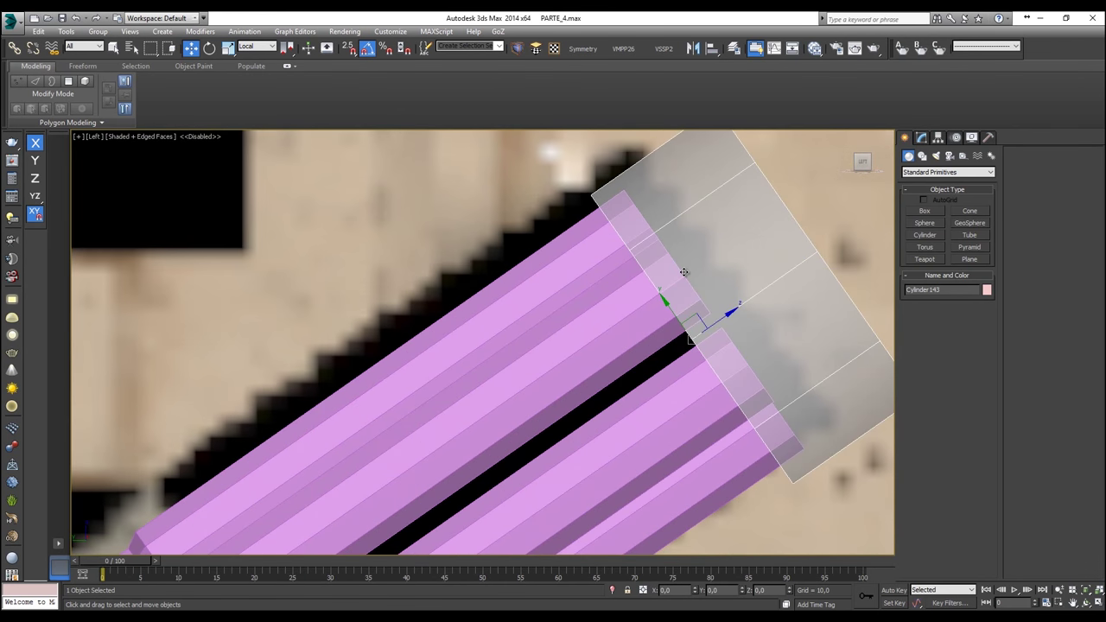
{"action": "scroll", "coordinate": [689, 279], "scroll_direction": "down", "scroll_amount": 1}
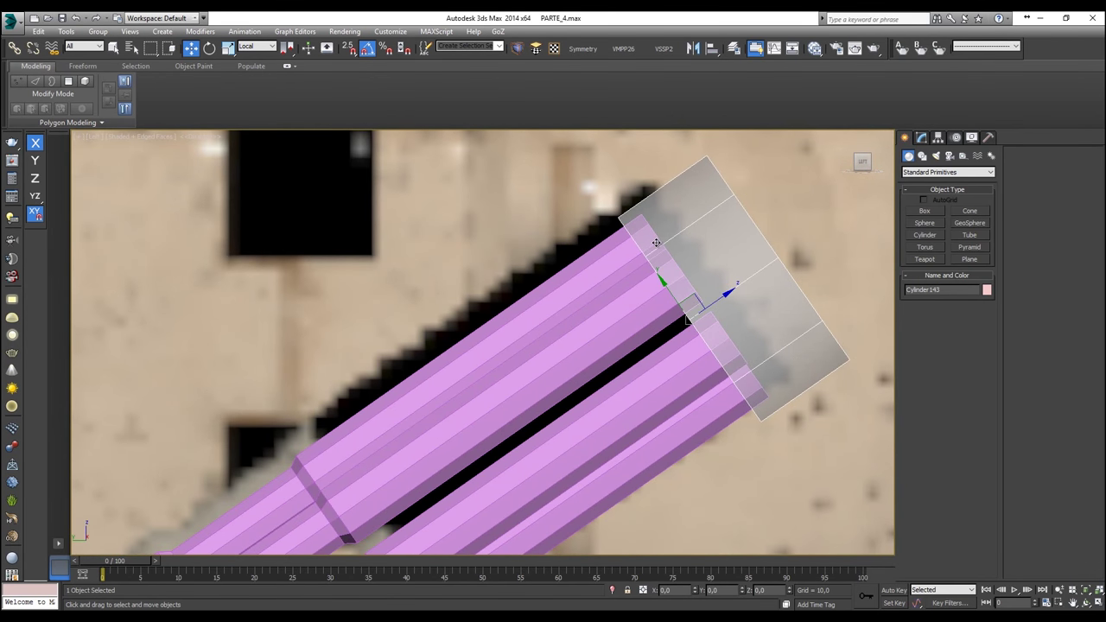
{"action": "middle_click_drag", "start_coordinate": [709, 317], "coordinate": [678, 310]}
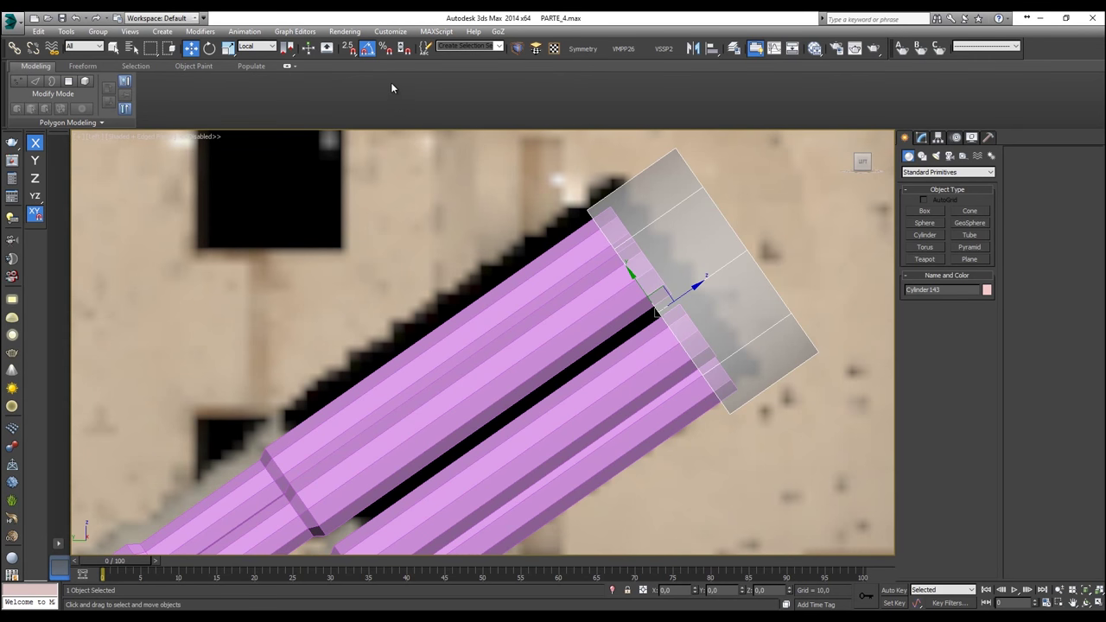
{"action": "scroll", "coordinate": [703, 303], "scroll_direction": "up", "scroll_amount": 1}
{"action": "scroll", "coordinate": [688, 313], "scroll_direction": "down", "scroll_amount": 2}
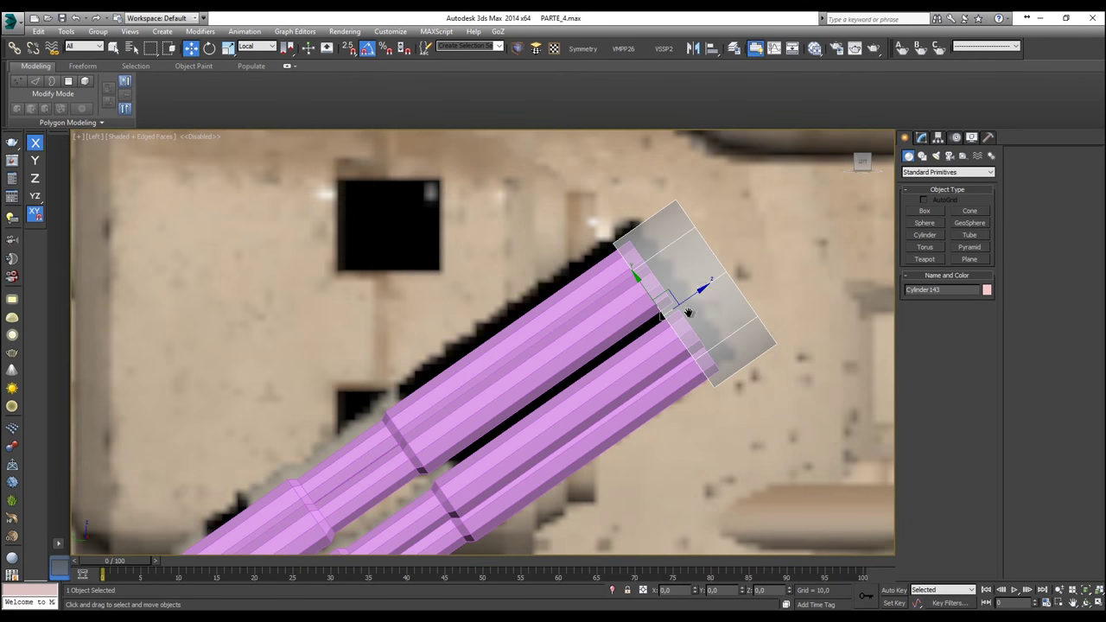
{"action": "middle_click_drag", "start_coordinate": [689, 313], "coordinate": [704, 273]}
{"action": "left_click_drag", "start_coordinate": [704, 260], "coordinate": [469, 381]}
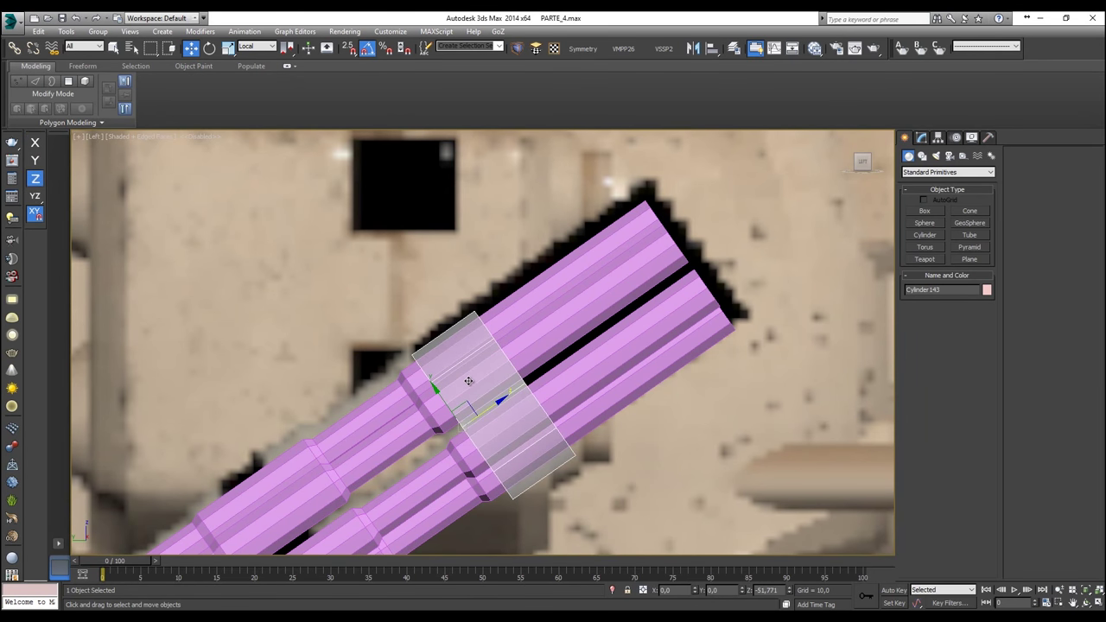
Step: Centre the cylinder on the barrels along its local Y axis and set its radius to 17.58
{"action": "scroll", "coordinate": [468, 381], "scroll_direction": "up", "scroll_amount": 2}
{"action": "key", "text": "F6"}
{"action": "left_click_drag", "start_coordinate": [446, 418], "coordinate": [434, 416]}
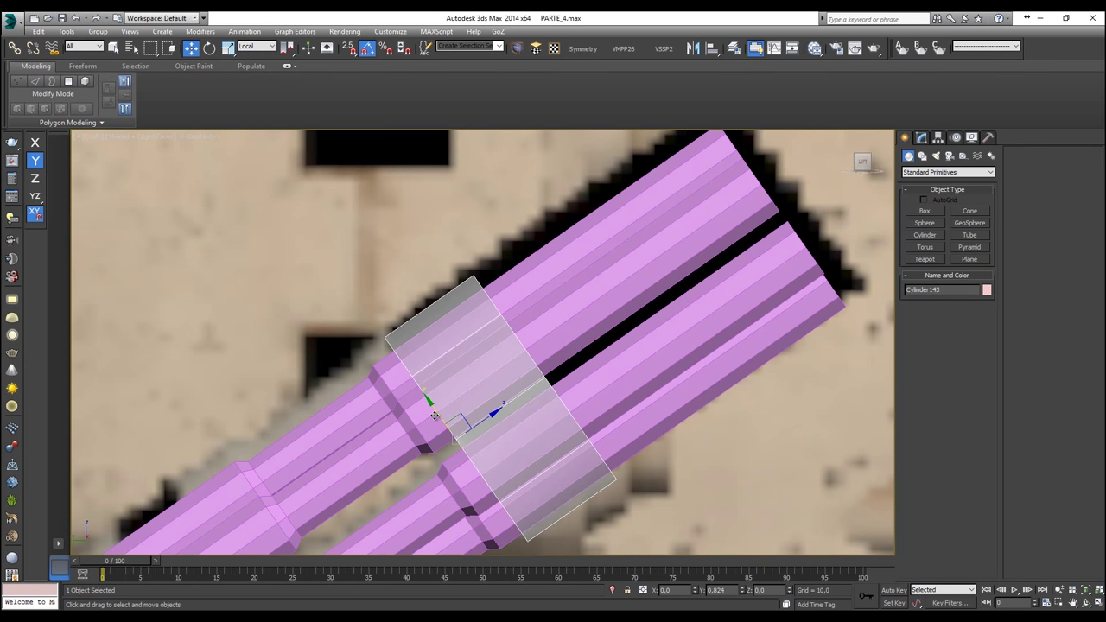
{"action": "left_click", "coordinate": [921, 136]}
{"action": "left_click_drag", "start_coordinate": [989, 307], "coordinate": [989, 302]}
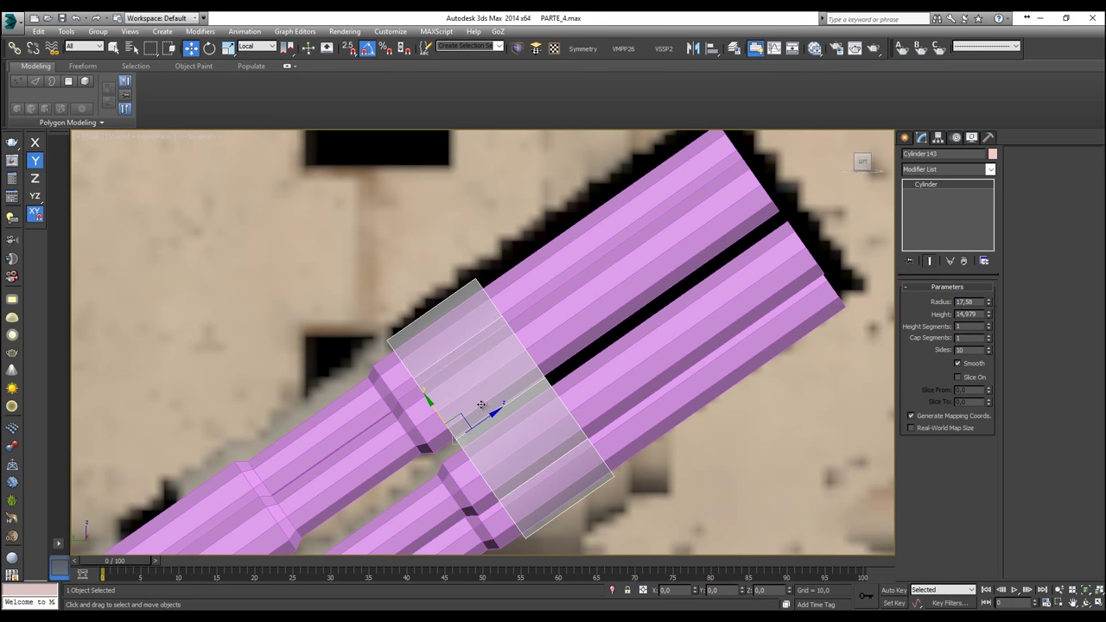
{"action": "left_click_drag", "start_coordinate": [440, 421], "coordinate": [445, 418]}
{"action": "key", "text": "f"}
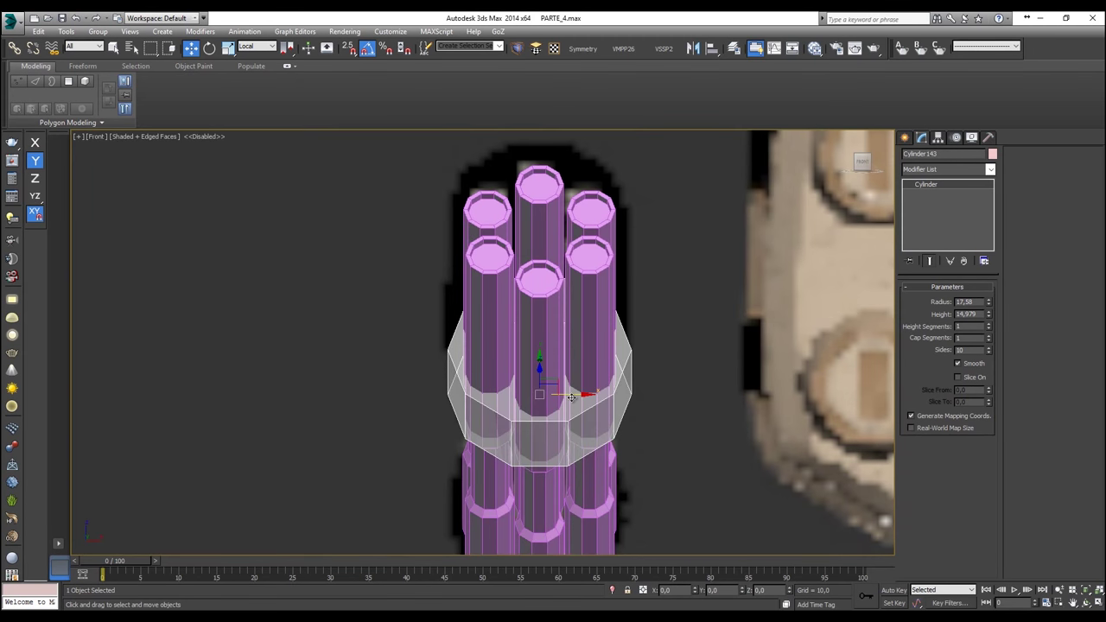
{"action": "key", "text": "l"}
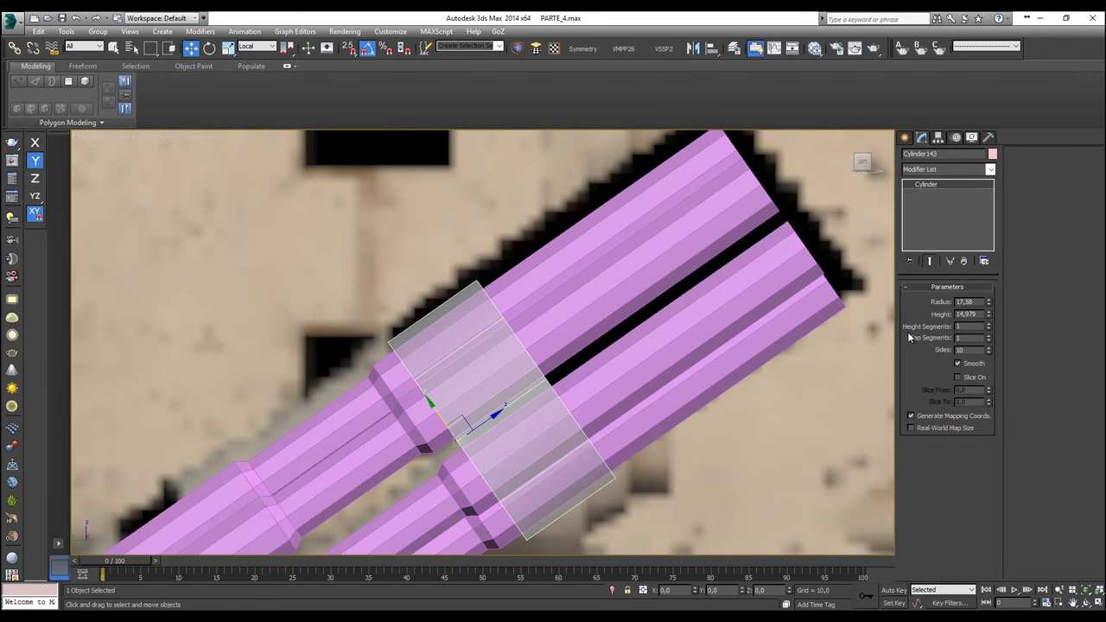
Step: Set the cylinder's height to about 57.82 so it encloses the barrels up to the end of the reference's muzzle block
{"action": "left_click_drag", "start_coordinate": [989, 322], "coordinate": [999, 152]}
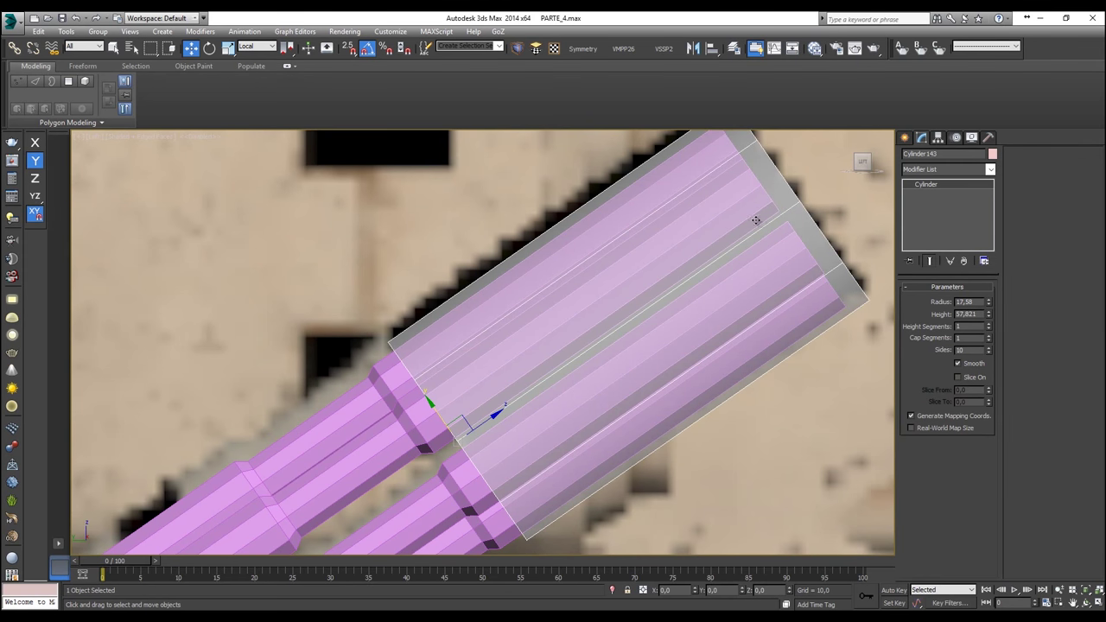
{"action": "scroll", "coordinate": [765, 215], "scroll_direction": "down", "scroll_amount": 2}
{"action": "key", "text": "p"}
{"action": "key", "text": "z"}
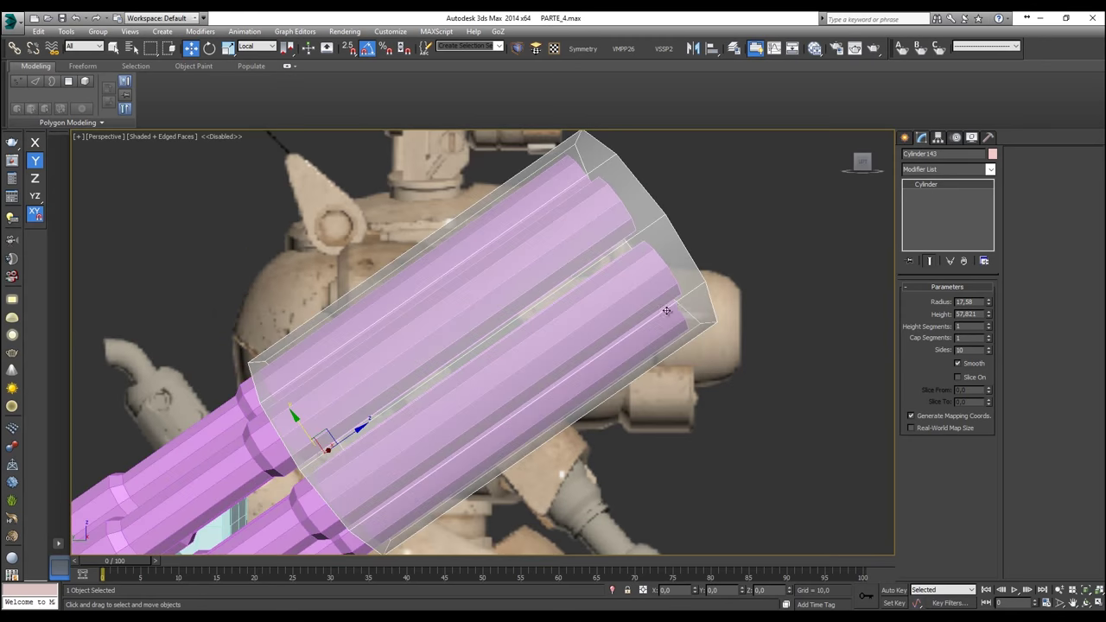
{"action": "scroll", "coordinate": [678, 309], "scroll_direction": "down", "scroll_amount": 4}
{"action": "middle_click_drag", "start_coordinate": [651, 316], "coordinate": [576, 308], "text": "alt"}
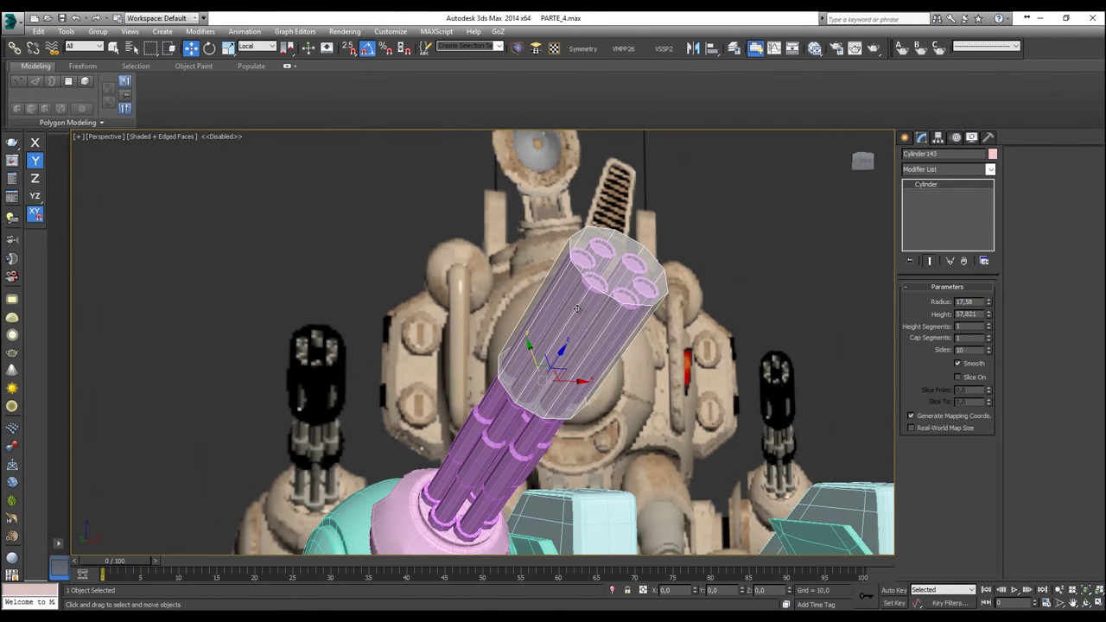
Step: Turn off the cylinder's see-through display, convert it to Editable Poly, and select its front cap polygon
{"action": "scroll", "coordinate": [620, 281], "scroll_direction": "up", "scroll_amount": 2}
{"action": "key", "text": "alt+x"}
{"action": "right_click", "coordinate": [620, 286]}
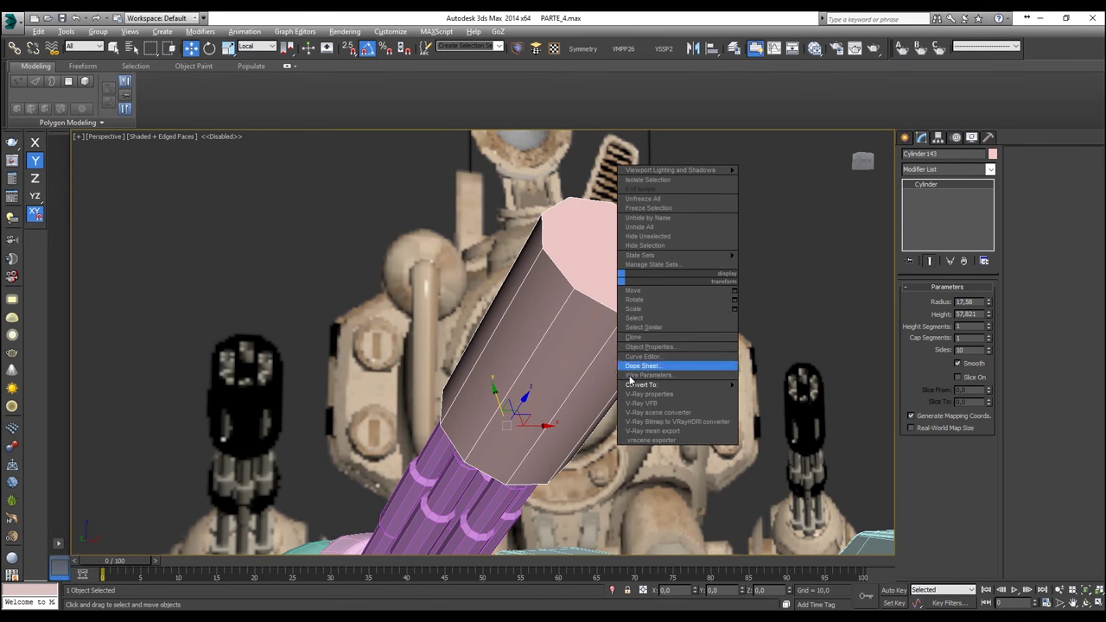
{"action": "mouse_move", "coordinate": [634, 389]}
{"action": "left_click", "coordinate": [781, 394]}
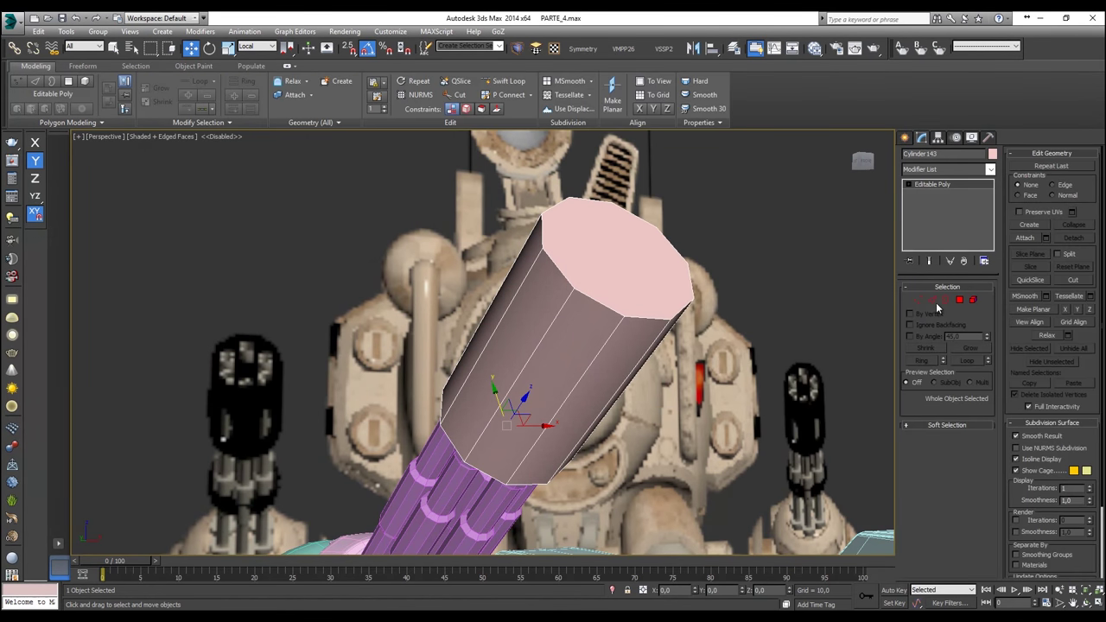
{"action": "left_click", "coordinate": [958, 300]}
{"action": "left_click", "coordinate": [635, 272]}
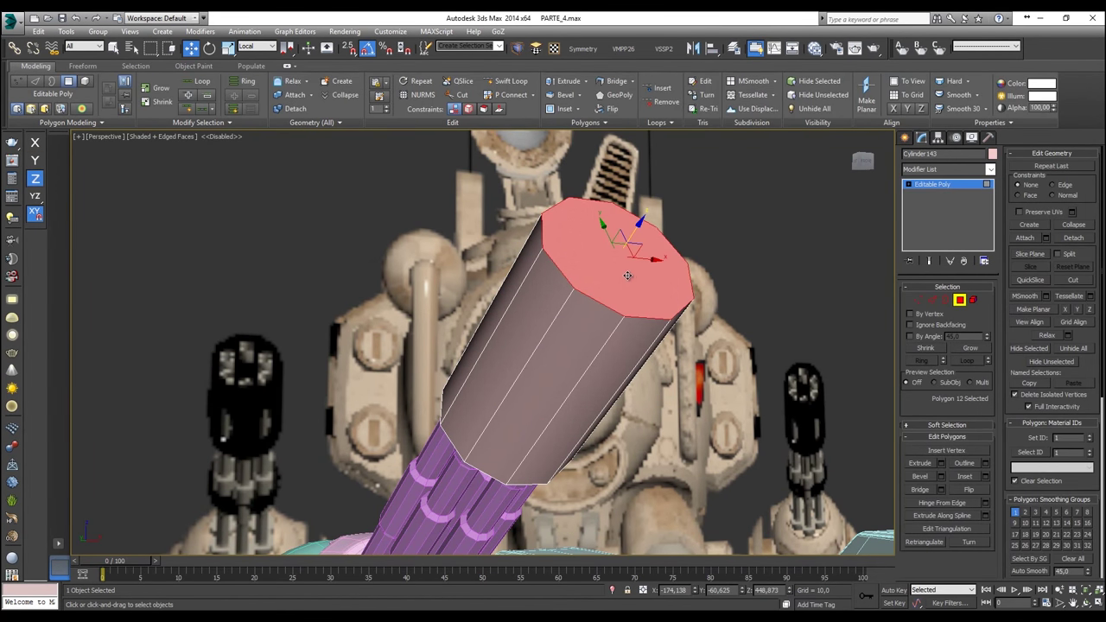
{"action": "right_click", "coordinate": [627, 275]}
{"action": "left_click", "coordinate": [508, 305]}
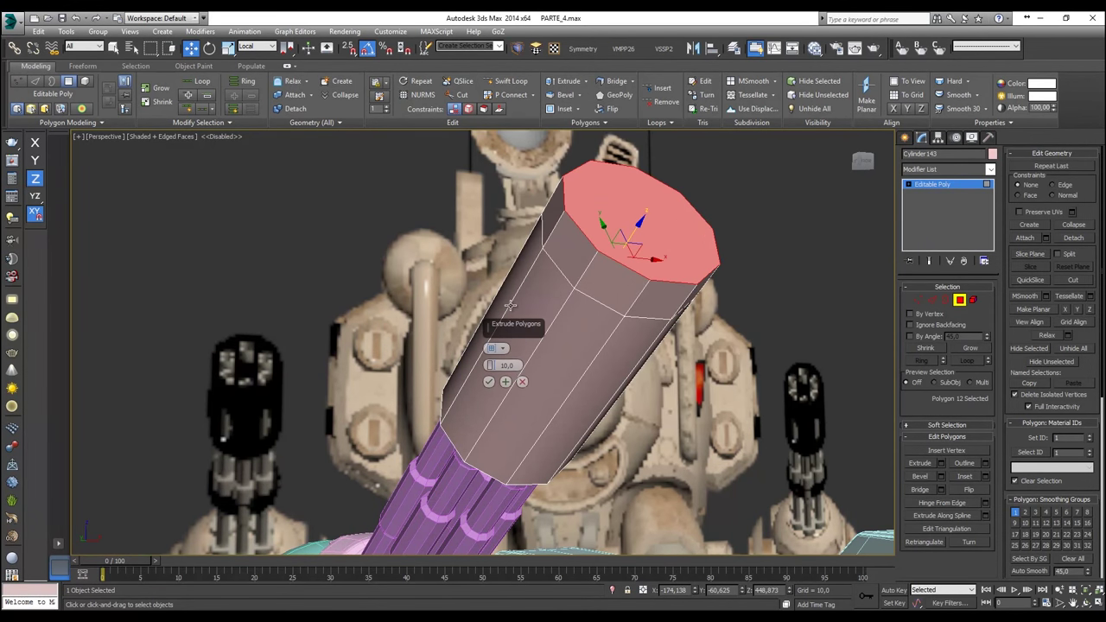
{"action": "left_click", "coordinate": [522, 382]}
Step: Add the rear cap polygon to the selection and inset both end caps of the cylinder by 2.286
{"action": "middle_click_drag", "start_coordinate": [528, 385], "coordinate": [483, 331], "text": "alt"}
{"action": "left_click", "coordinate": [400, 319], "text": "ctrl"}
{"action": "middle_click_drag", "start_coordinate": [504, 288], "coordinate": [439, 305], "text": "alt"}
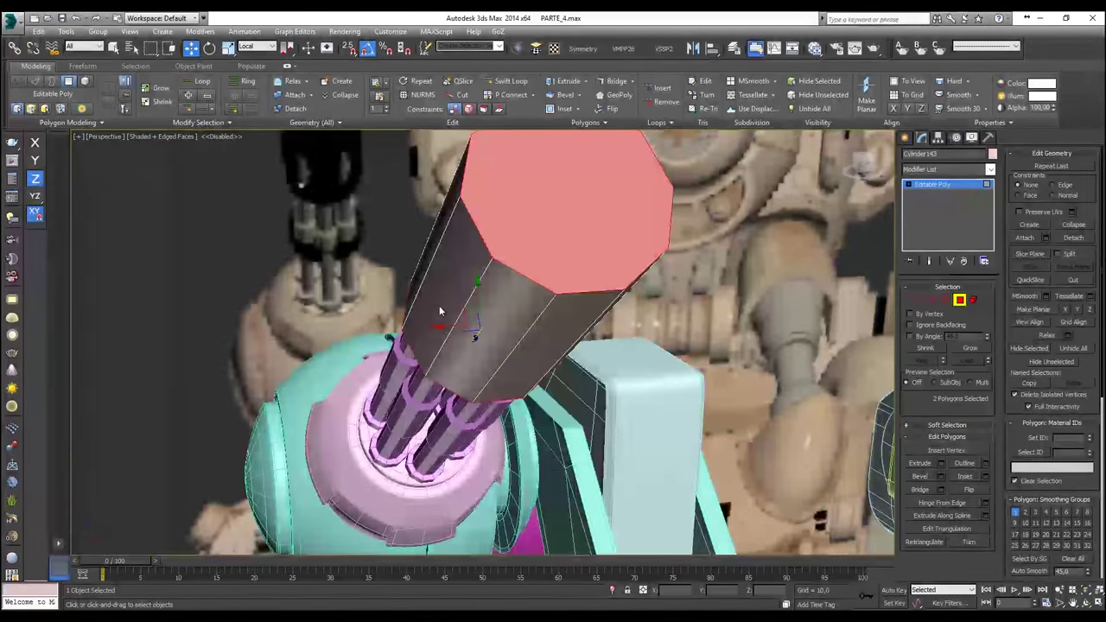
{"action": "right_click", "coordinate": [436, 303]}
{"action": "left_click", "coordinate": [318, 363]}
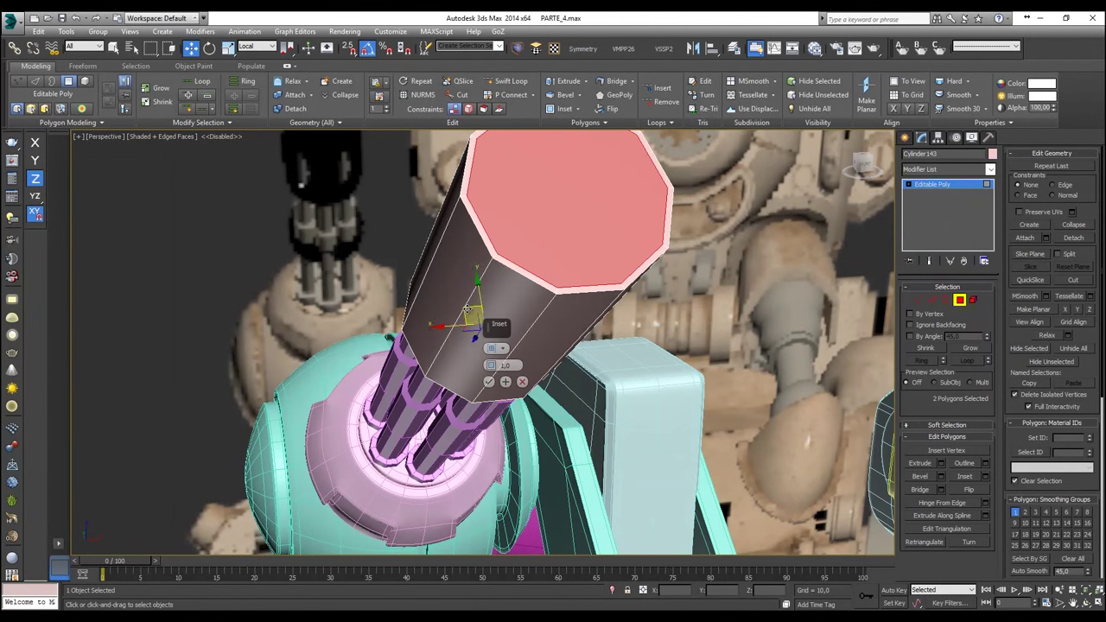
{"action": "left_click_drag", "start_coordinate": [489, 364], "coordinate": [490, 364]}
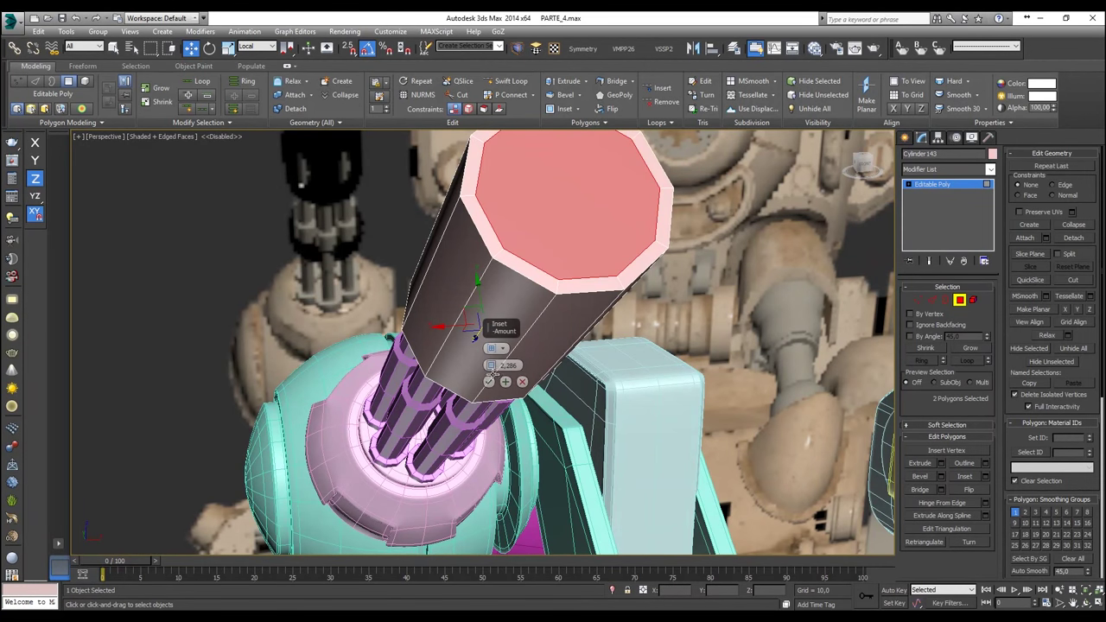
{"action": "left_click", "coordinate": [489, 381]}
Step: Extrude both inset cap polygons inward to form a recess at each end of the cylinder
{"action": "middle_click_drag", "start_coordinate": [540, 295], "coordinate": [569, 295]}
{"action": "key", "text": "l"}
{"action": "key", "text": "F3"}
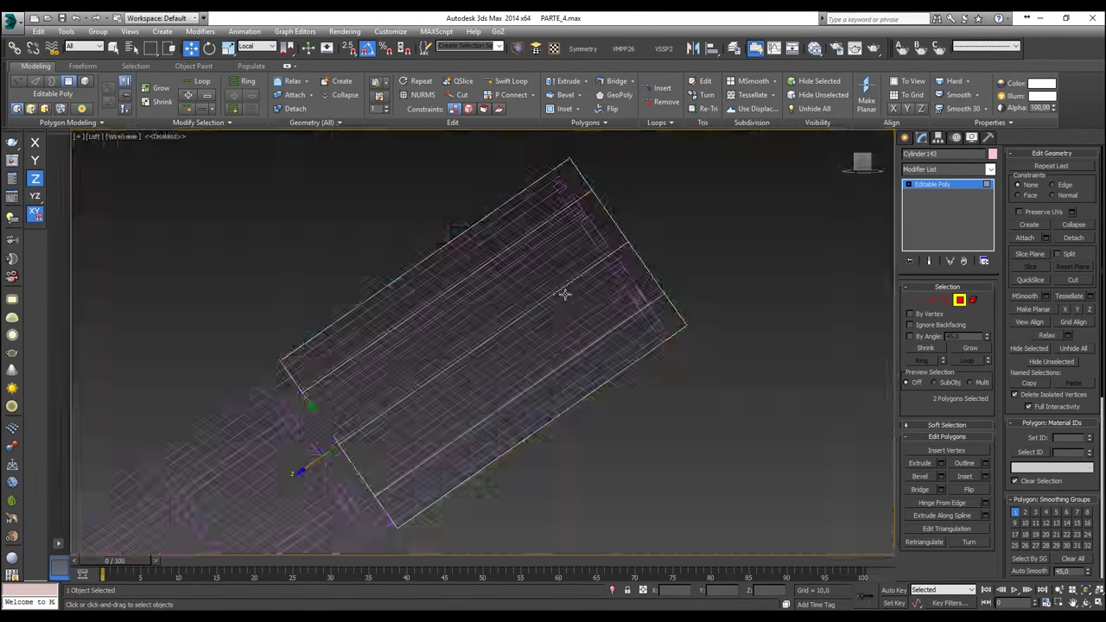
{"action": "right_click", "coordinate": [575, 290]}
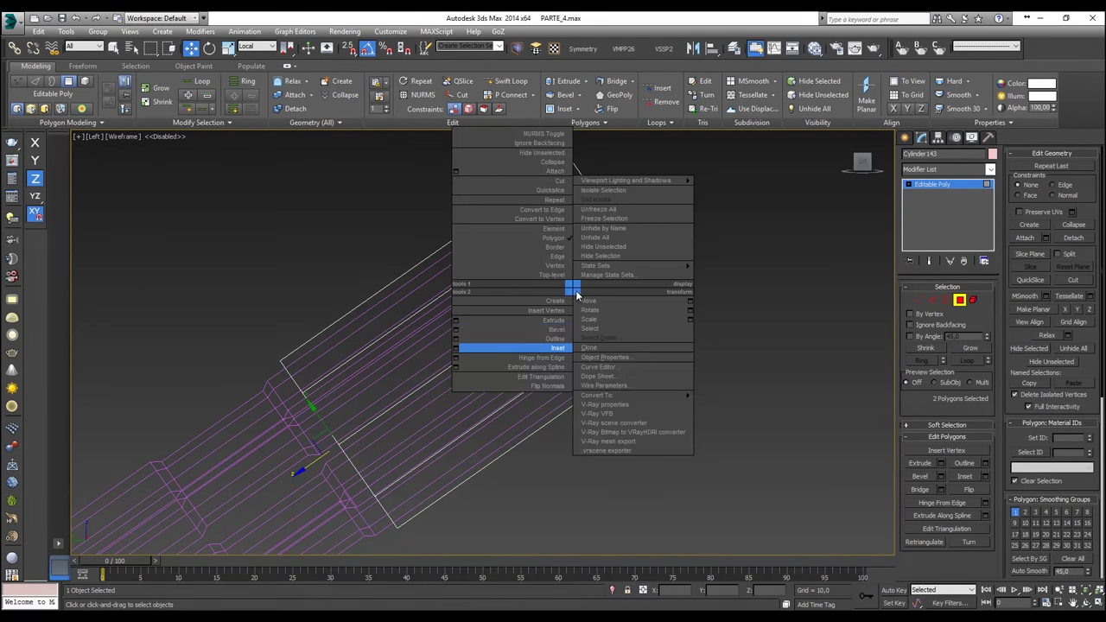
{"action": "left_click", "coordinate": [456, 322]}
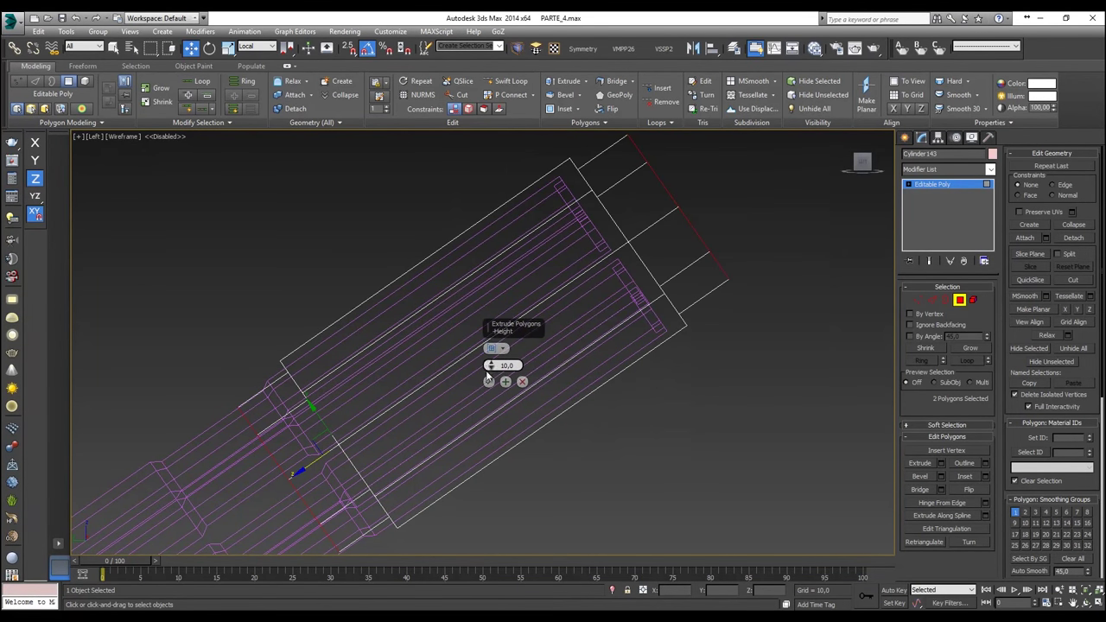
{"action": "left_click", "coordinate": [502, 349]}
{"action": "left_click", "coordinate": [509, 360]}
{"action": "left_click_drag", "start_coordinate": [489, 365], "coordinate": [469, 481]}
{"action": "left_click", "coordinate": [488, 381]}
Step: Move the rear recess's end polygon about 34.7 units along its local Z axis toward the front recess
{"action": "left_click_drag", "start_coordinate": [661, 381], "coordinate": [484, 183]}
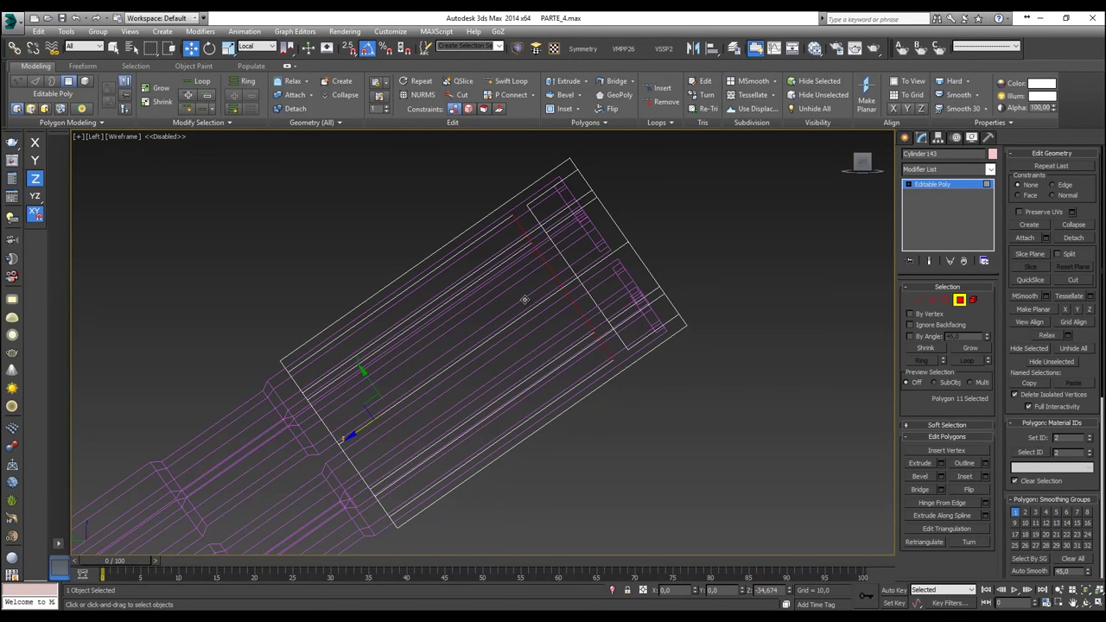
{"action": "left_click", "coordinate": [525, 300]}
{"action": "key", "text": "p"}
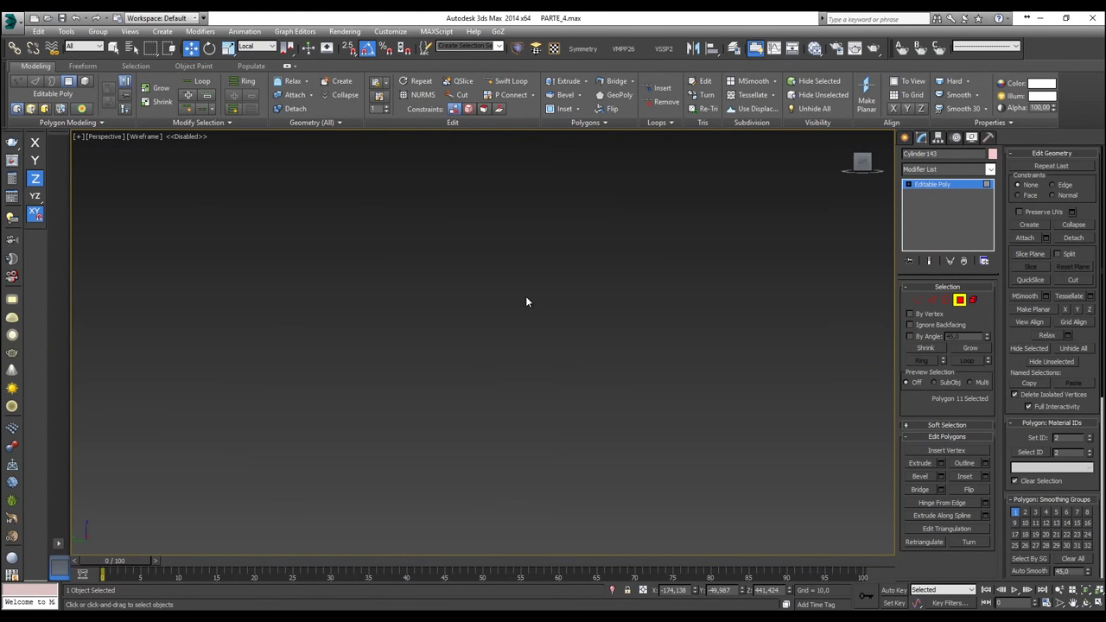
{"action": "scroll", "coordinate": [525, 298], "scroll_direction": "down", "scroll_amount": 2}
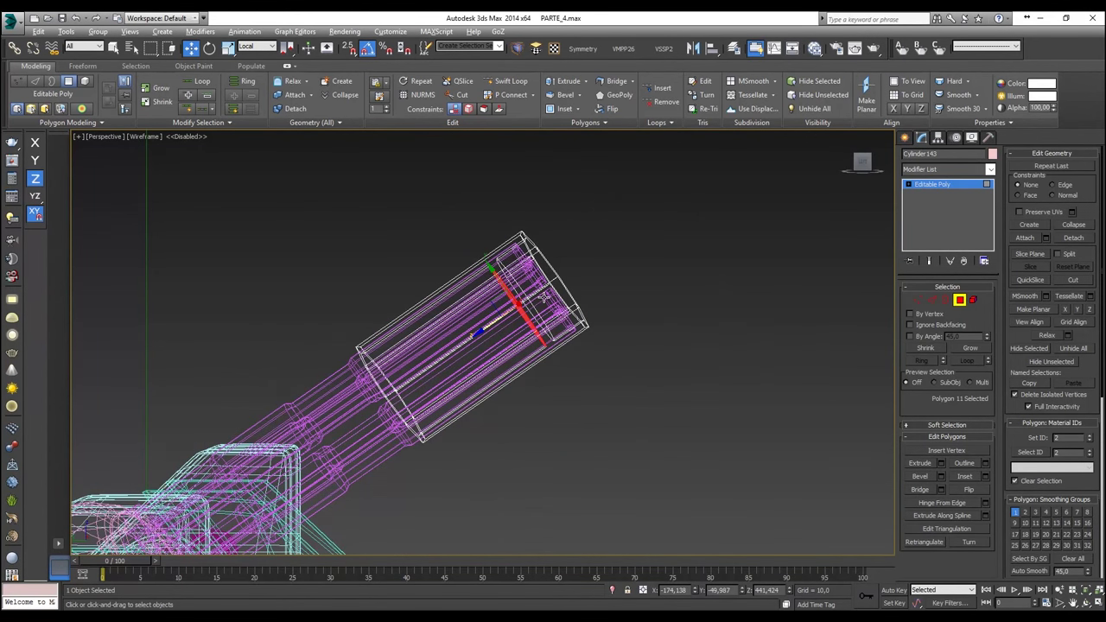
{"action": "key", "text": "F3"}
{"action": "key", "text": "alt+x"}
{"action": "mouse_move", "coordinate": [541, 302]}
{"action": "middle_mouse_down", "text": "alt"}
{"action": "mouse_move", "coordinate": [455, 341]}
{"action": "mouse_move", "coordinate": [438, 329]}
{"action": "mouse_move", "coordinate": [505, 347]}
{"action": "middle_mouse_up", "text": "alt"}
{"action": "scroll", "coordinate": [849, 304], "scroll_direction": "up", "scroll_amount": 2}
Step: Scale the whole sleeve up slightly in thickness around the barrels using its local axes
{"action": "left_click", "coordinate": [958, 300]}
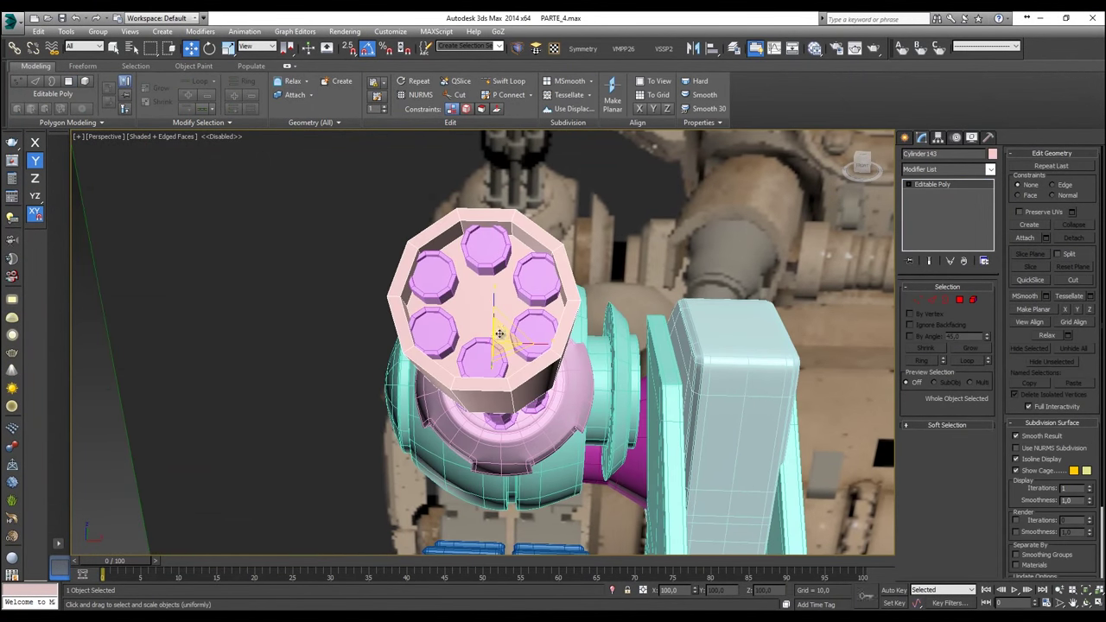
{"action": "key", "text": "r"}
{"action": "left_click", "coordinate": [256, 45]}
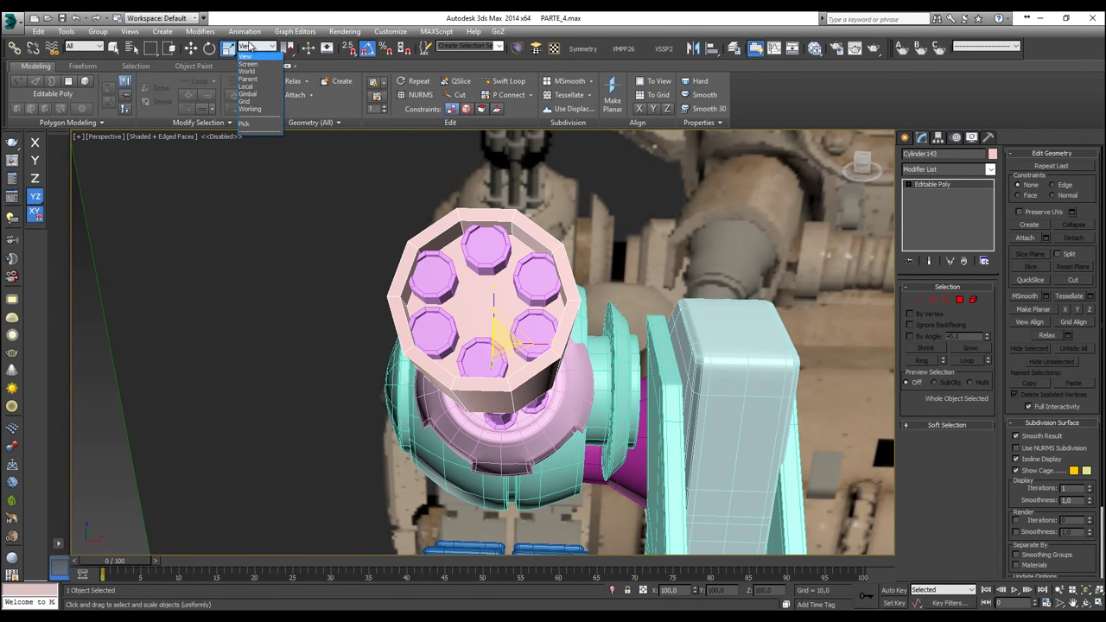
{"action": "left_click", "coordinate": [246, 86]}
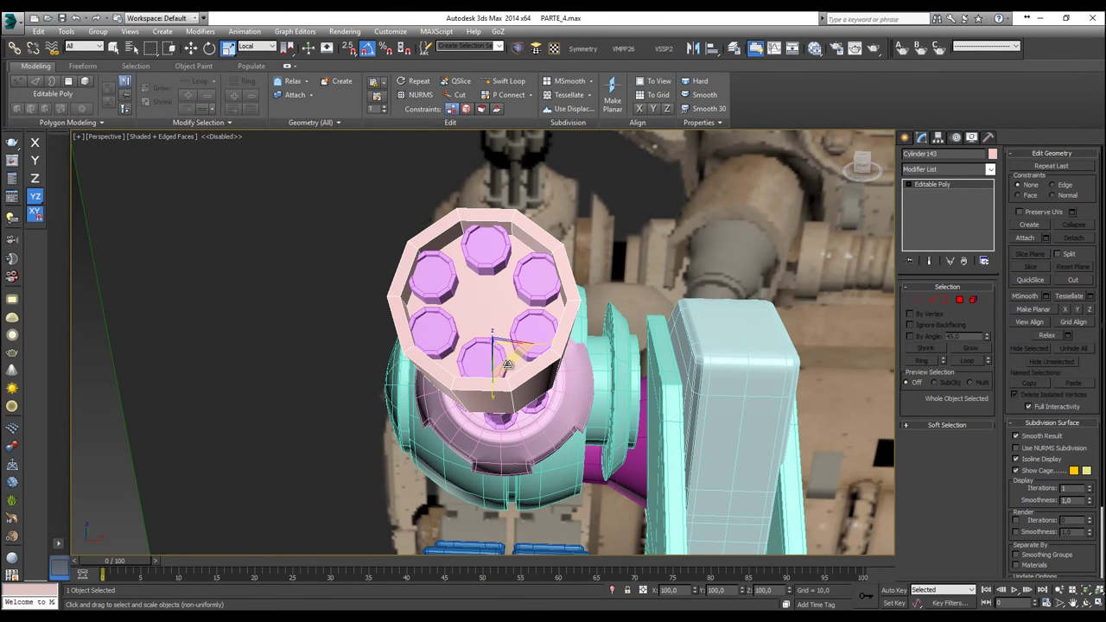
{"action": "left_click_drag", "start_coordinate": [507, 365], "coordinate": [510, 364]}
Step: Select the end polygon of the sleeve's rear recess, grow the selection to its inner walls, and delete them
{"action": "middle_click_drag", "start_coordinate": [509, 365], "coordinate": [584, 323], "text": "alt"}
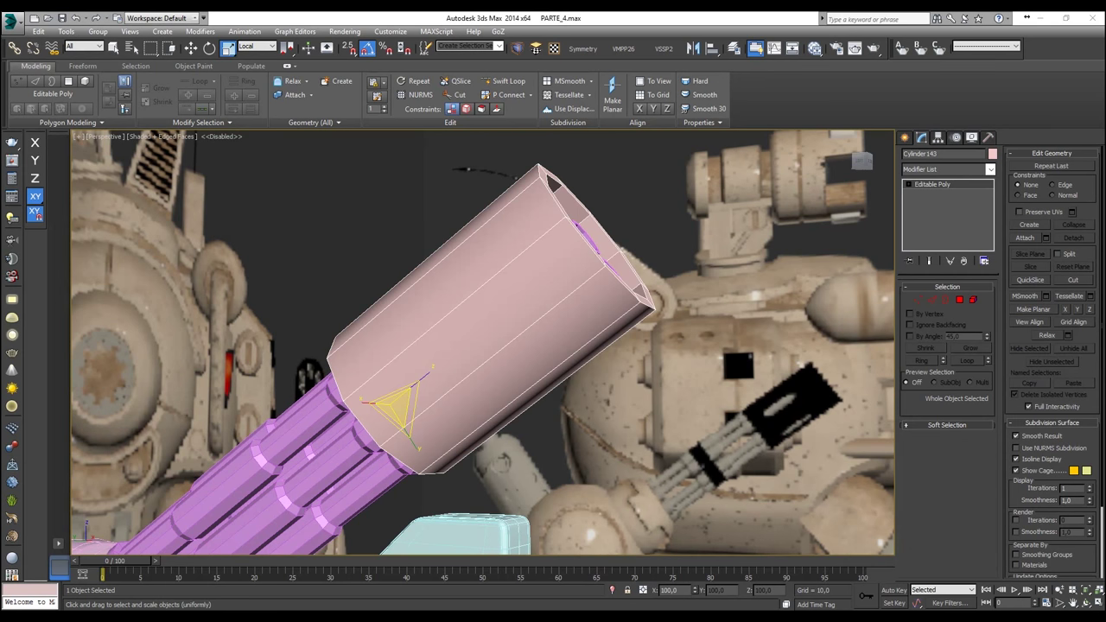
{"action": "middle_click_drag", "start_coordinate": [613, 313], "coordinate": [666, 261], "text": "alt"}
{"action": "key", "text": "l"}
{"action": "scroll", "coordinate": [668, 264], "scroll_direction": "down", "scroll_amount": 1}
{"action": "key", "text": "F3"}
{"action": "middle_click_drag", "start_coordinate": [551, 290], "coordinate": [570, 288]}
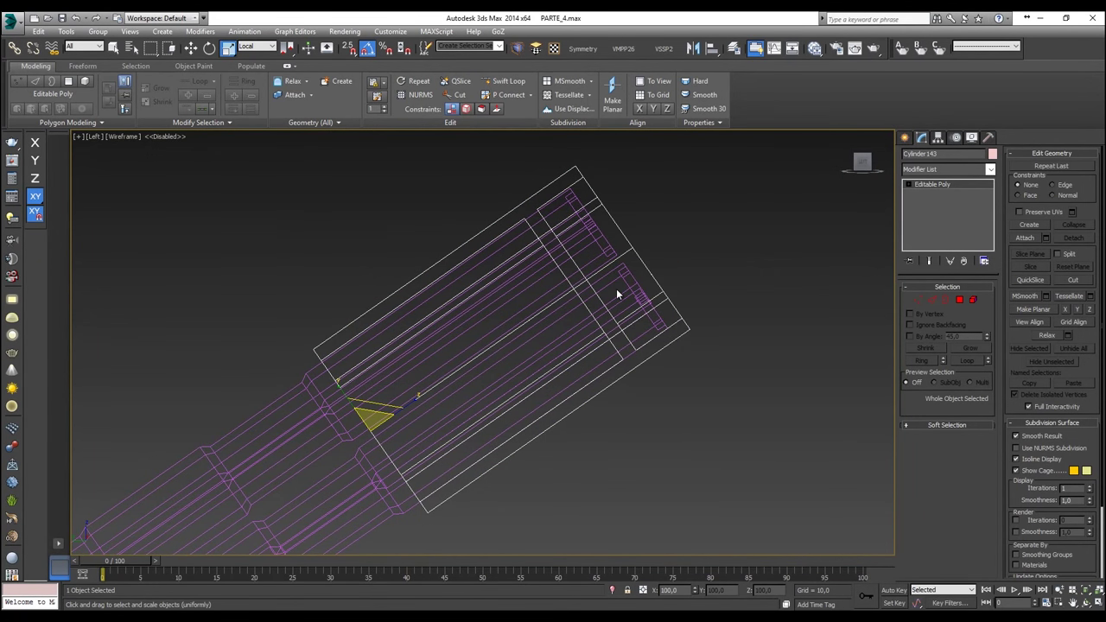
{"action": "left_click", "coordinate": [959, 299]}
{"action": "scroll", "coordinate": [594, 294], "scroll_direction": "up", "scroll_amount": 2}
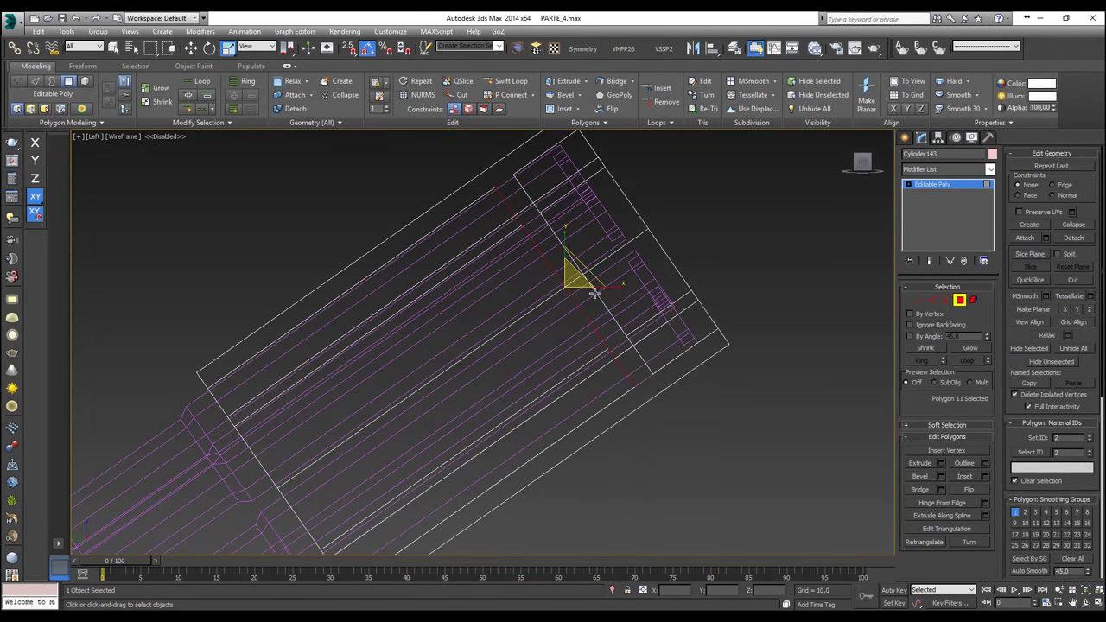
{"action": "left_click", "coordinate": [580, 288]}
{"action": "left_click", "coordinate": [579, 290]}
{"action": "key", "text": "p"}
{"action": "key", "text": "z"}
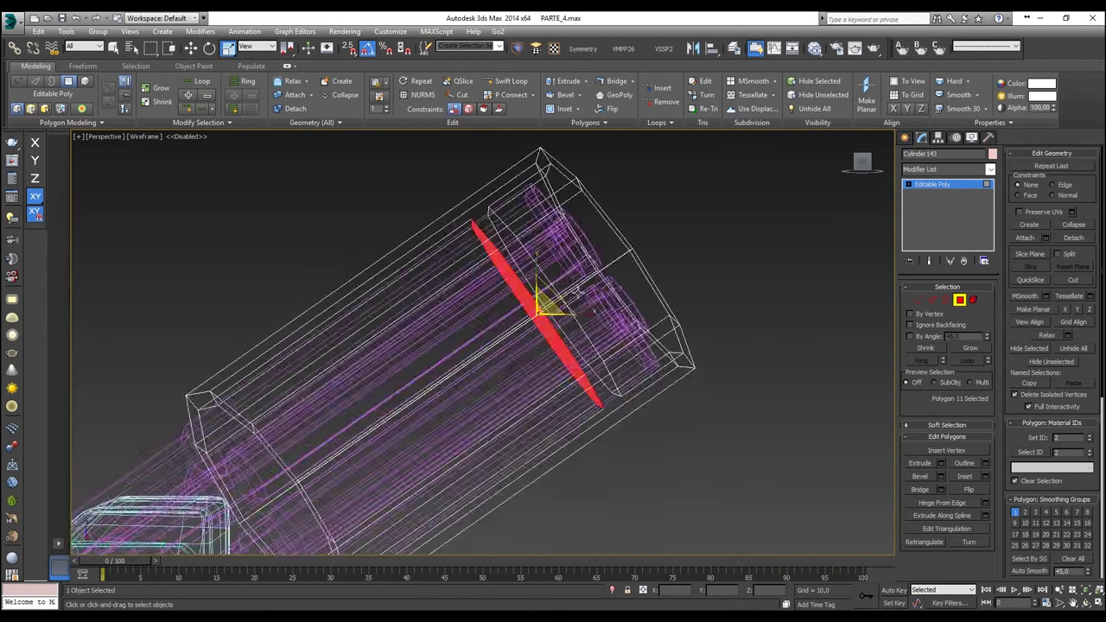
{"action": "left_click", "coordinate": [157, 87]}
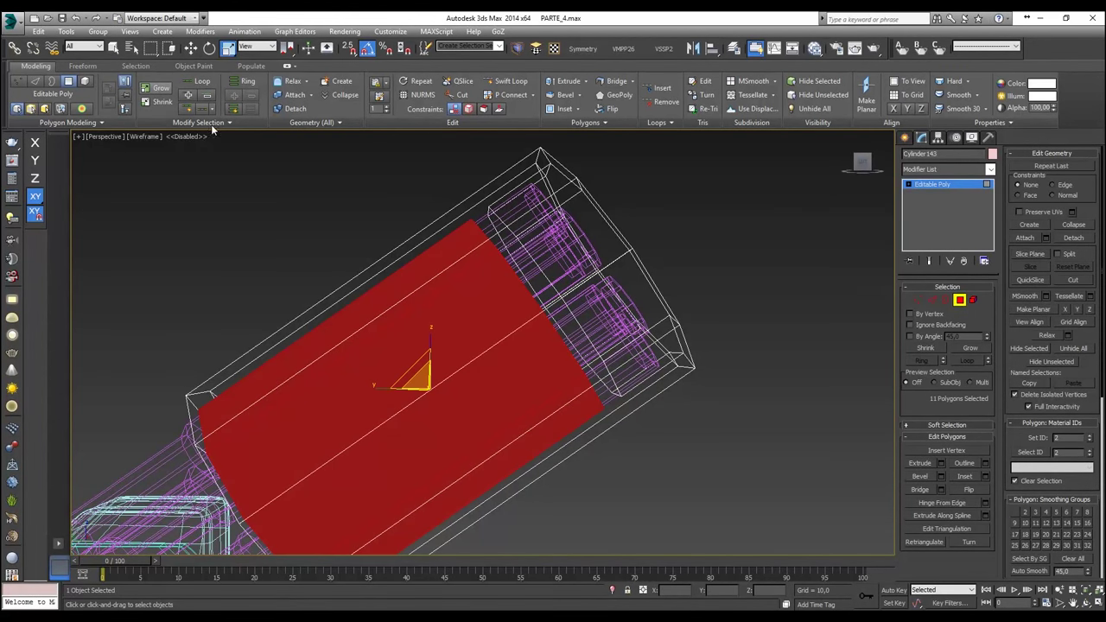
{"action": "key", "text": "Delete"}
Step: Cap the open inner border at the sleeve's rear end and isolate the sleeve
{"action": "middle_click_drag", "start_coordinate": [472, 353], "coordinate": [644, 255]}
{"action": "key", "text": "F3"}
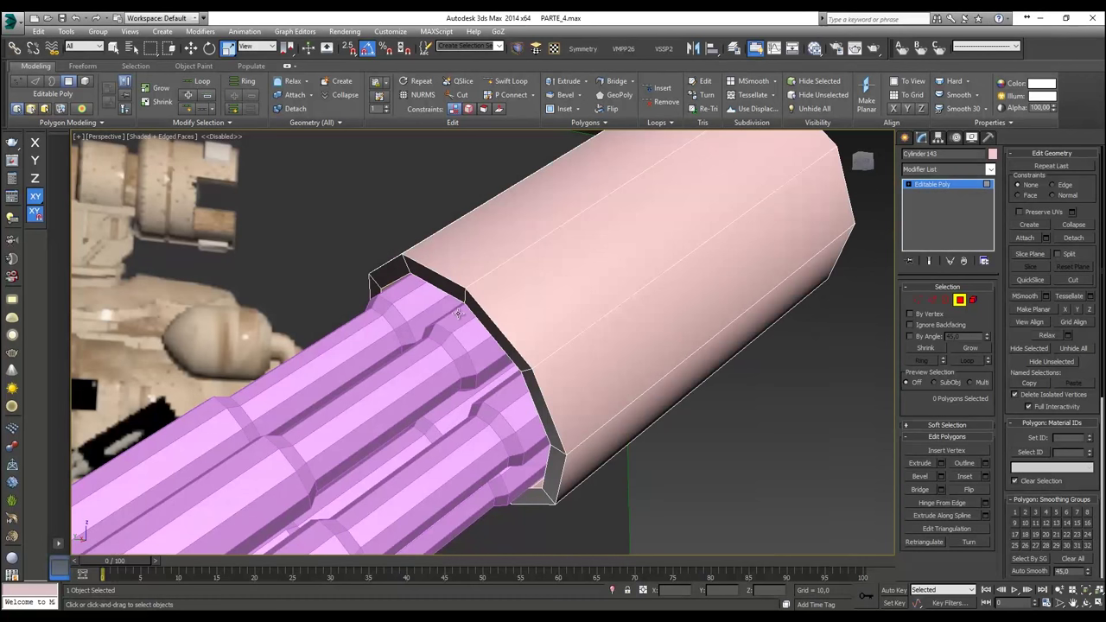
{"action": "left_click", "coordinate": [945, 299]}
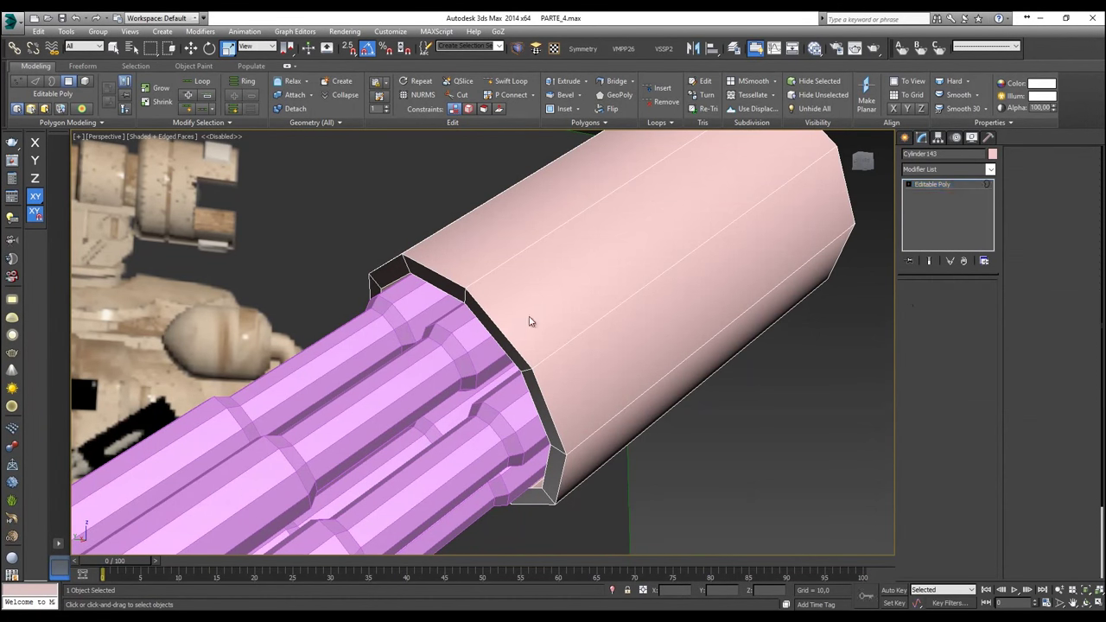
{"action": "left_click", "coordinate": [482, 324]}
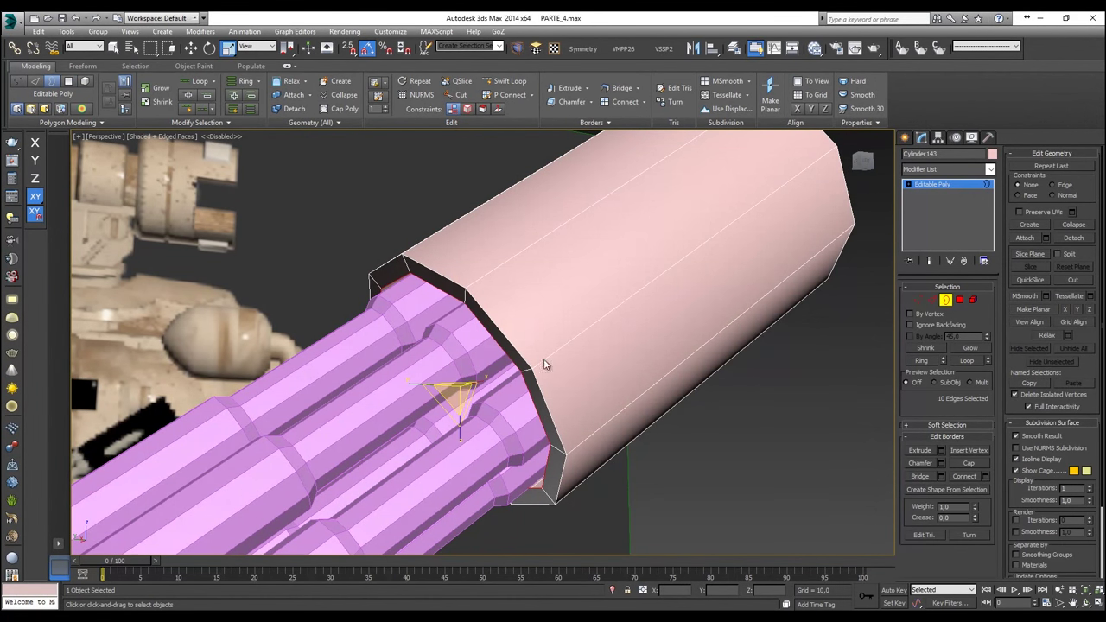
{"action": "left_click", "coordinate": [968, 463]}
{"action": "key", "text": "w"}
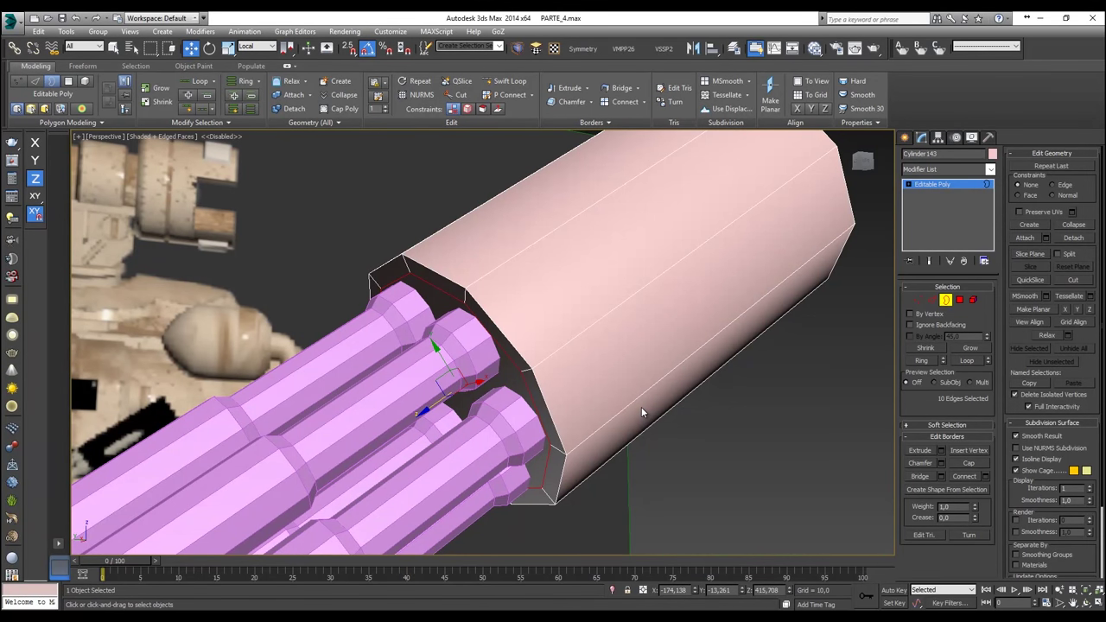
{"action": "right_click", "coordinate": [641, 407]}
{"action": "left_click", "coordinate": [685, 307]}
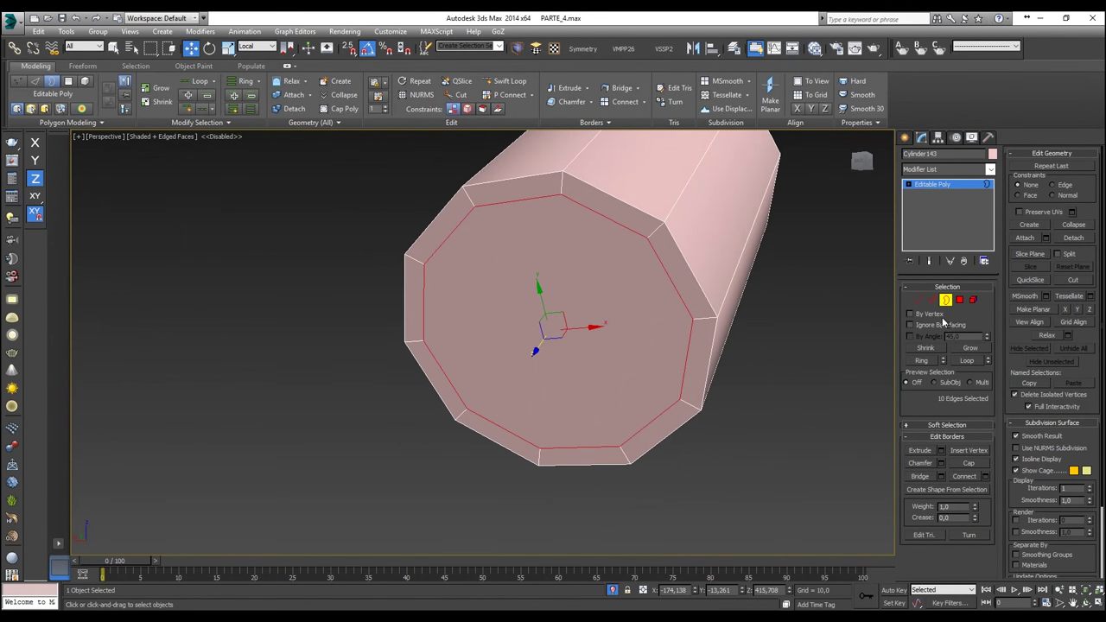
Step: Cut three edges across the rear cap between opposite vertices of its inner ring
{"action": "left_click", "coordinate": [918, 300]}
{"action": "left_click", "coordinate": [461, 94]}
{"action": "left_click", "coordinate": [423, 263]}
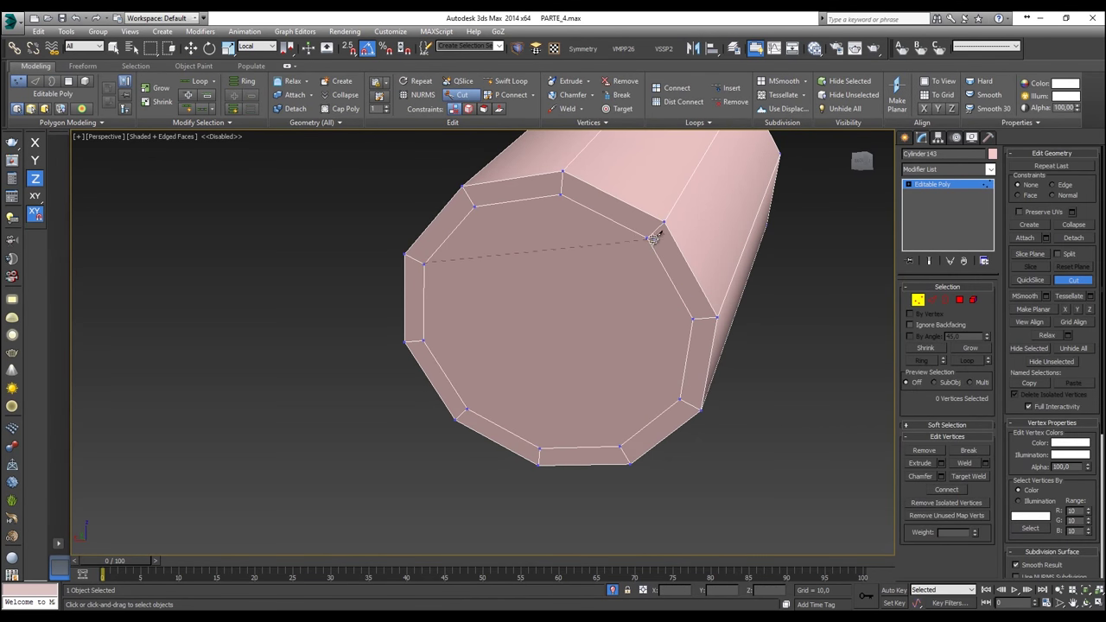
{"action": "left_click", "coordinate": [647, 238]}
{"action": "left_click", "coordinate": [693, 319]}
{"action": "left_click", "coordinate": [423, 339]}
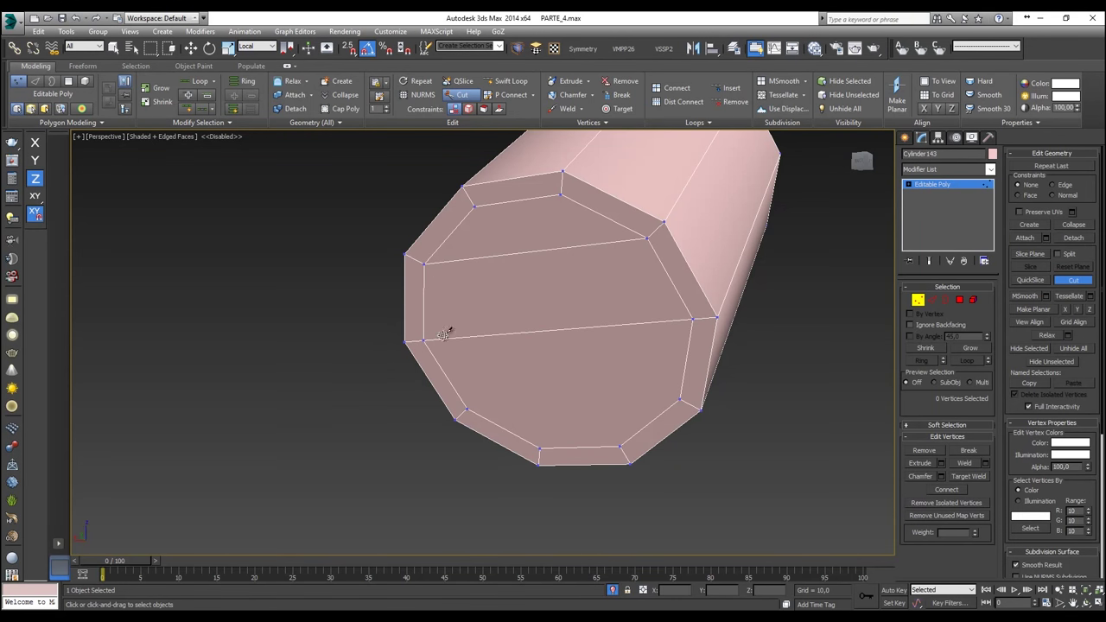
{"action": "left_click", "coordinate": [466, 409]}
{"action": "left_click", "coordinate": [680, 398]}
{"action": "left_click", "coordinate": [680, 398]}
{"action": "right_click", "coordinate": [689, 375]}
Step: Connect the sleeve's outer lengthwise edges with two segments, using Pinch to spread the loops farther apart
{"action": "scroll", "coordinate": [688, 375], "scroll_direction": "down", "scroll_amount": 2}
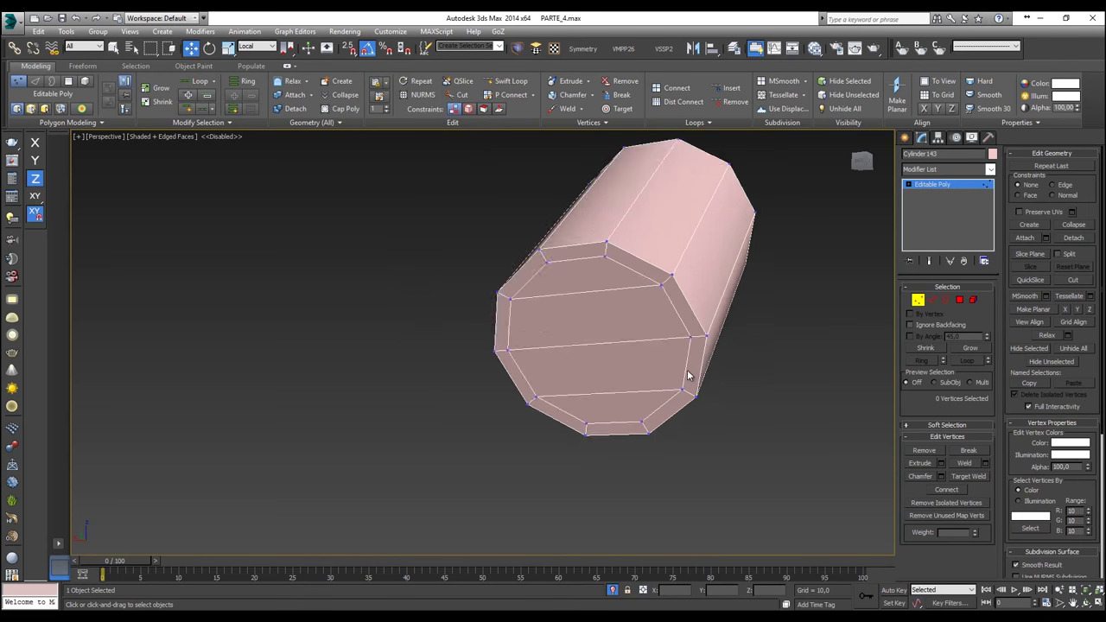
{"action": "middle_click_drag", "start_coordinate": [683, 368], "coordinate": [584, 377], "text": "alt"}
{"action": "key", "text": "l"}
{"action": "key", "text": "F3"}
{"action": "scroll", "coordinate": [584, 377], "scroll_direction": "down", "scroll_amount": 4}
{"action": "left_click", "coordinate": [931, 300]}
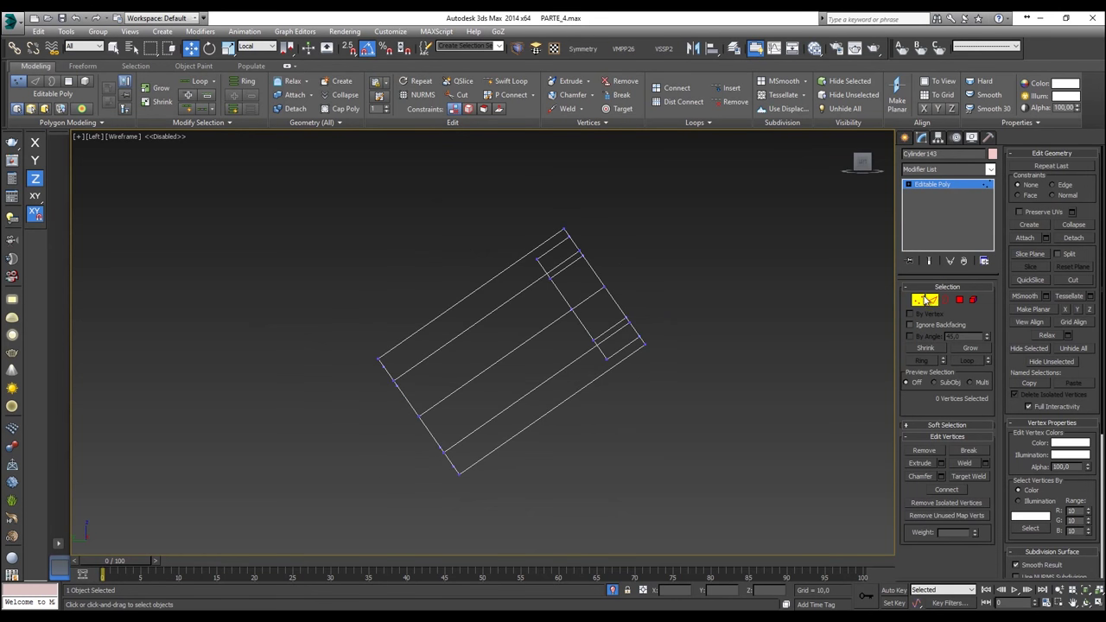
{"action": "left_click_drag", "start_coordinate": [566, 436], "coordinate": [511, 378]}
{"action": "left_click_drag", "start_coordinate": [430, 240], "coordinate": [500, 361], "text": "ctrl"}
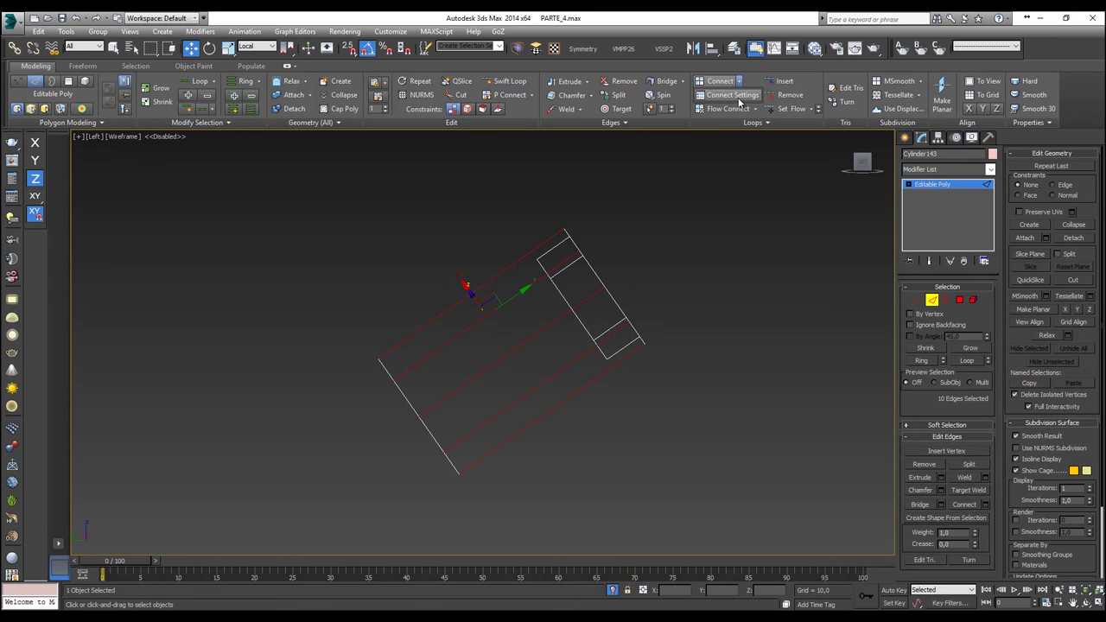
{"action": "left_click", "coordinate": [739, 81]}
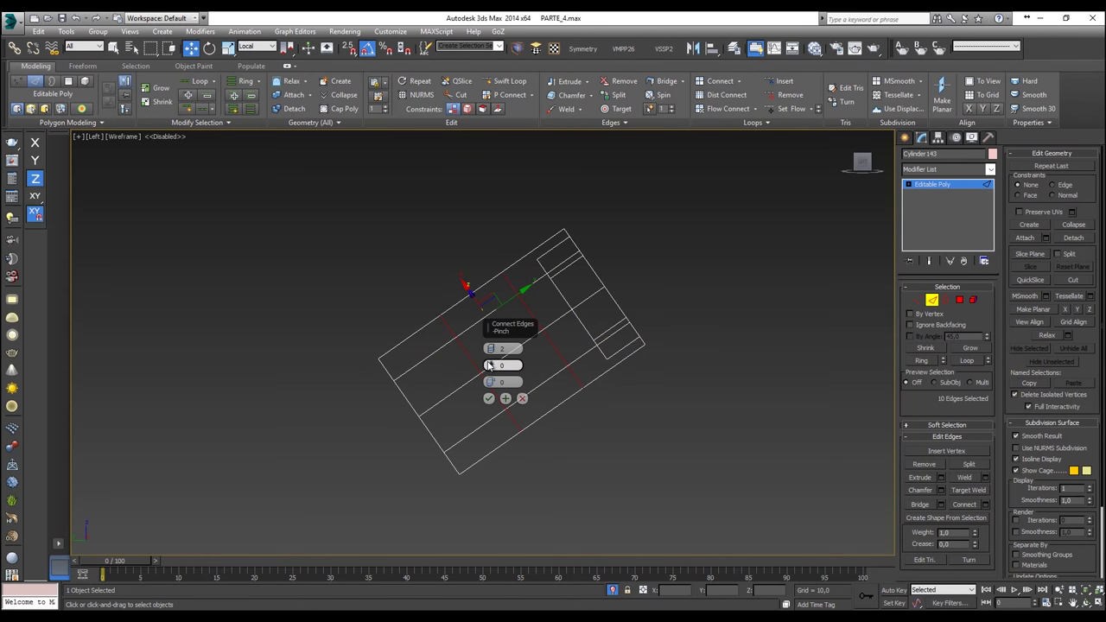
{"action": "left_click_drag", "start_coordinate": [490, 366], "coordinate": [488, 320]}
{"action": "left_click", "coordinate": [488, 398]}
Step: Select both new edge loops and move them along the sleeve's length toward its rear end
{"action": "double_click", "coordinate": [562, 307], "text": "ctrl"}
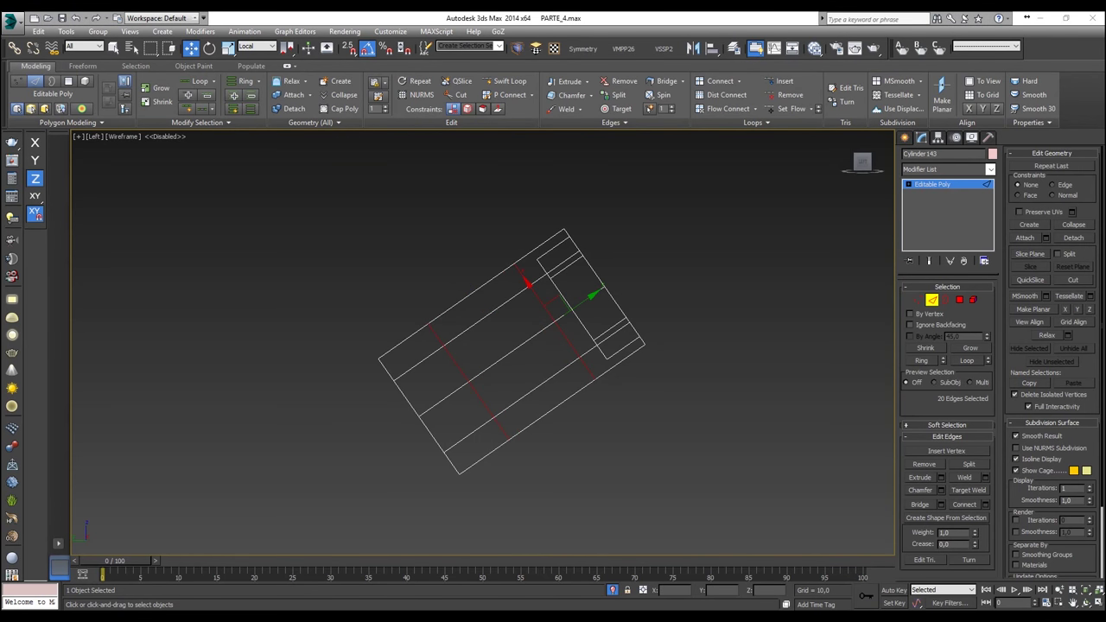
{"action": "left_click_drag", "start_coordinate": [580, 301], "coordinate": [548, 317]}
{"action": "key", "text": "p"}
{"action": "key", "text": "z"}
{"action": "key", "text": "F3"}
{"action": "scroll", "coordinate": [548, 329], "scroll_direction": "down", "scroll_amount": 2}
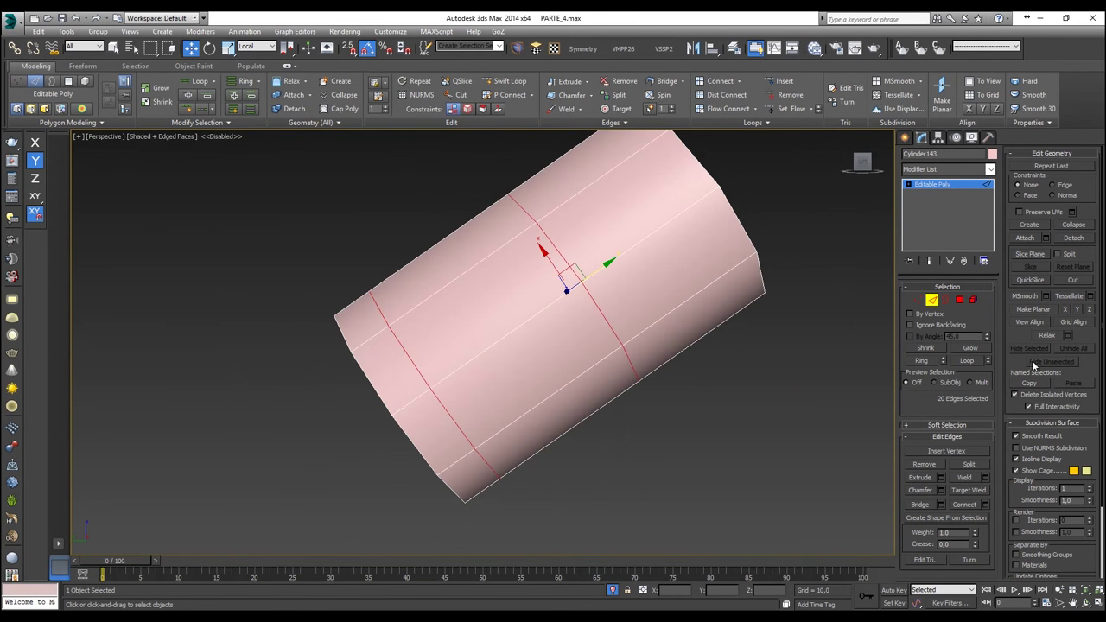
Step: Inset the five alternating side polygons between the sleeve's two edge loops by 1.938 and clear the selection
{"action": "left_click", "coordinate": [959, 301]}
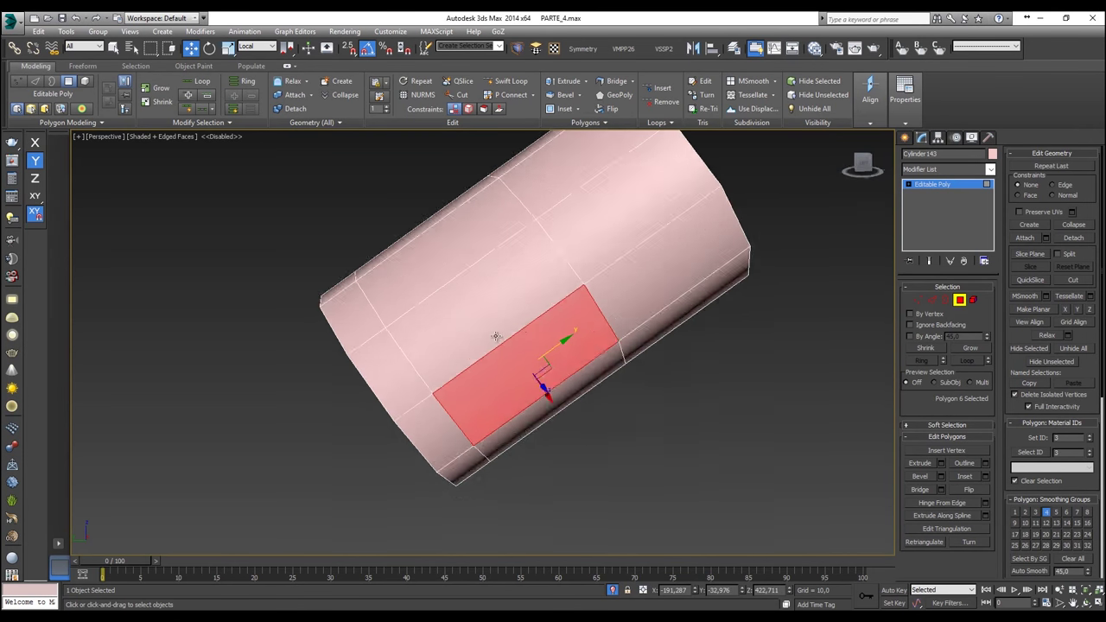
{"action": "left_click_drag", "start_coordinate": [458, 266], "coordinate": [459, 267]}
{"action": "middle_click_drag", "start_coordinate": [605, 269], "coordinate": [611, 271], "text": "alt"}
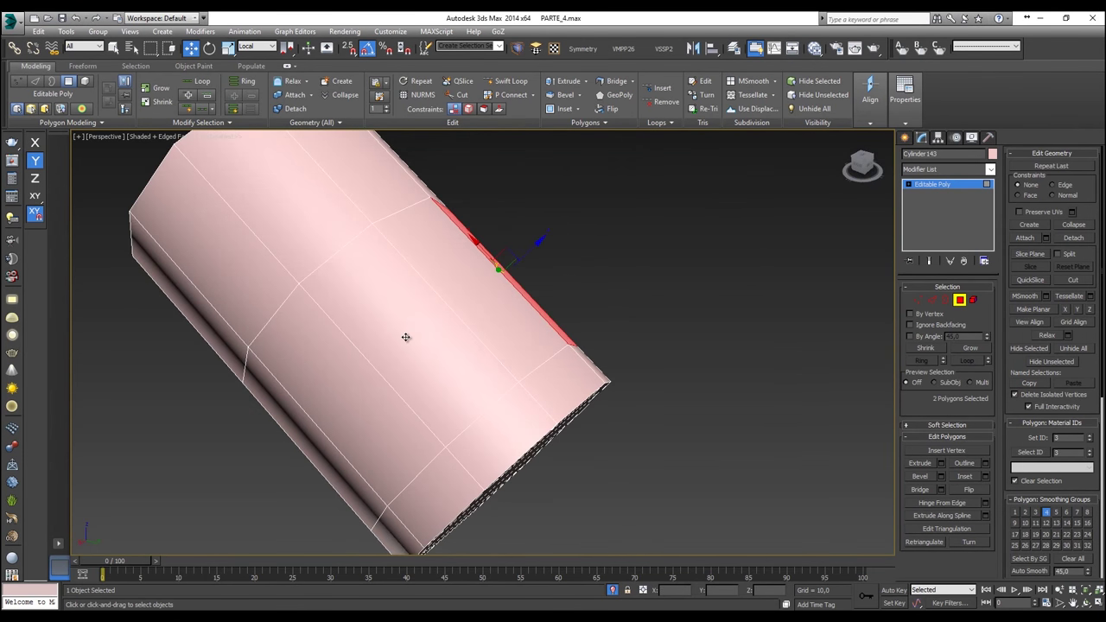
{"action": "left_click", "coordinate": [406, 338], "text": "ctrl"}
{"action": "middle_click_drag", "start_coordinate": [407, 338], "coordinate": [509, 332], "text": "alt"}
{"action": "left_click", "coordinate": [510, 333], "text": "ctrl"}
{"action": "middle_click_drag", "start_coordinate": [449, 416], "coordinate": [481, 371], "text": "alt"}
{"action": "left_click", "coordinate": [506, 374], "text": "ctrl"}
{"action": "right_click", "coordinate": [495, 351]}
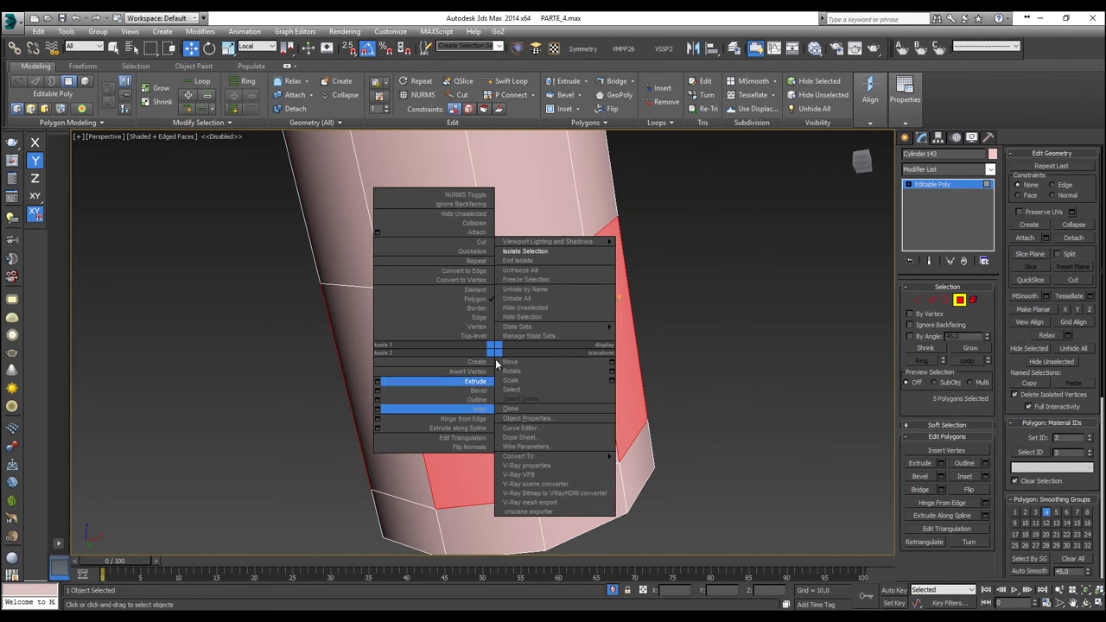
{"action": "left_click", "coordinate": [378, 409]}
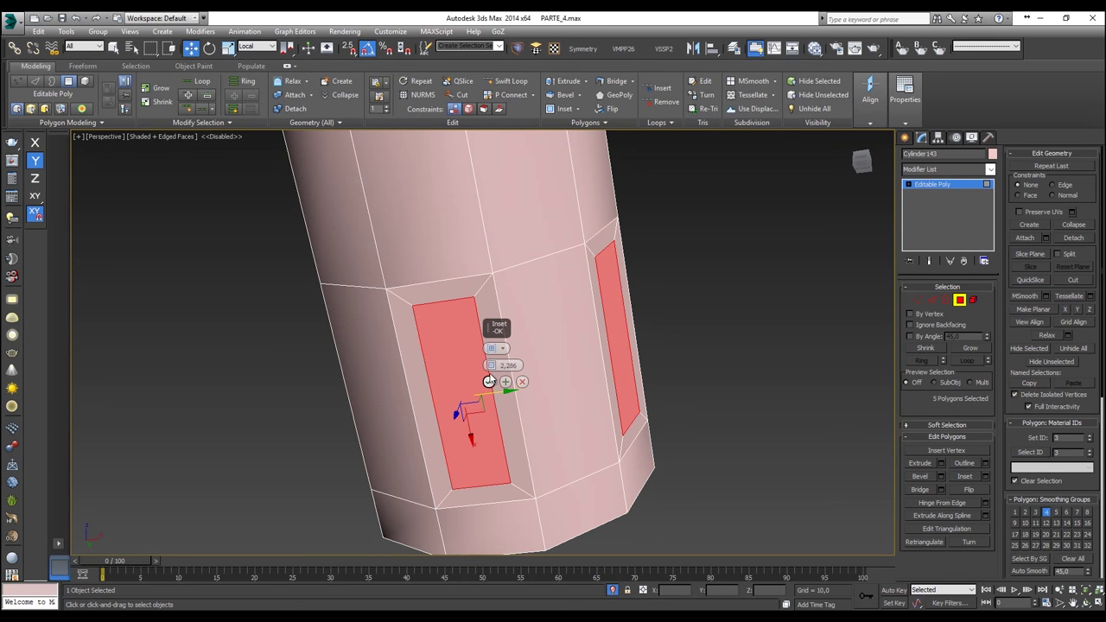
{"action": "left_click_drag", "start_coordinate": [487, 366], "coordinate": [487, 366]}
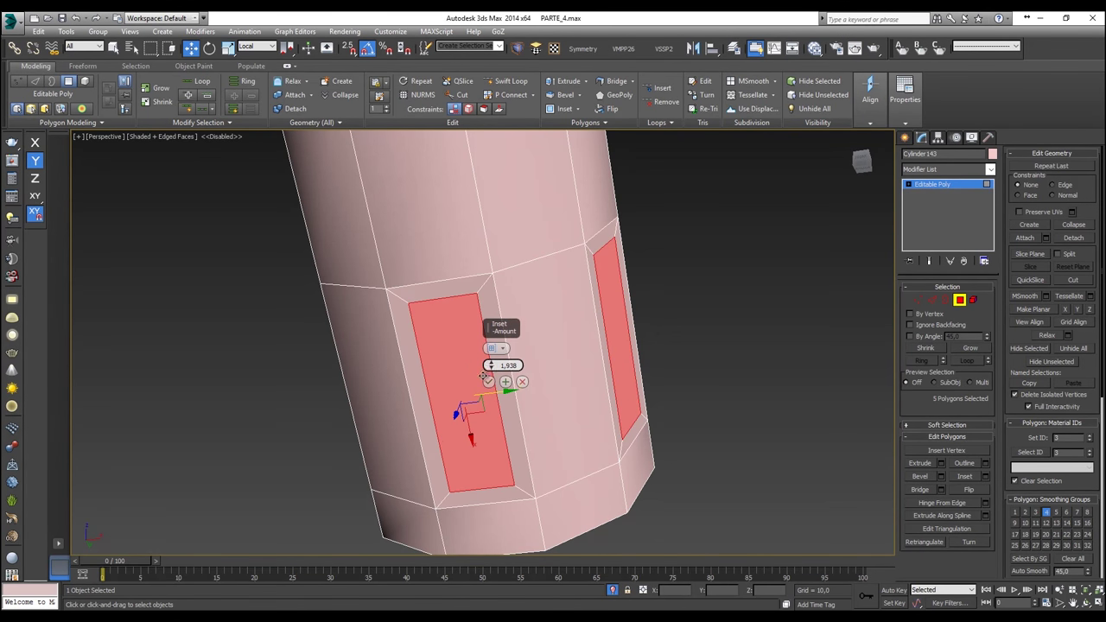
{"action": "left_click", "coordinate": [489, 381]}
{"action": "middle_click_drag", "start_coordinate": [489, 381], "coordinate": [421, 410], "text": "alt"}
{"action": "key", "text": "alt+x"}
{"action": "key", "text": "alt+x"}
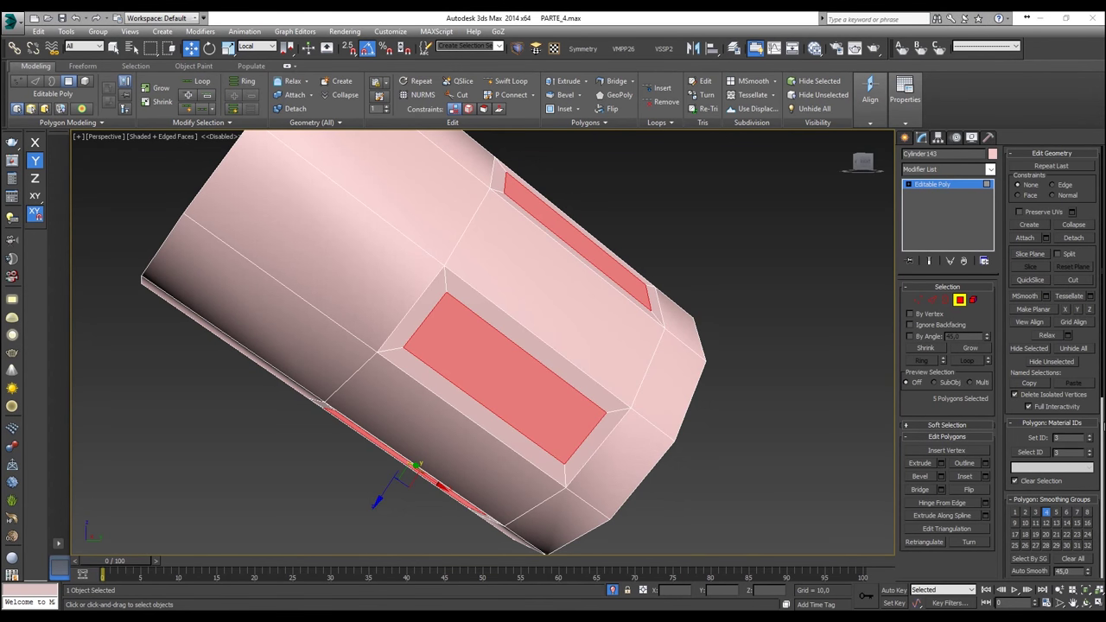
{"action": "middle_click_drag", "start_coordinate": [681, 366], "coordinate": [617, 369], "text": "alt"}
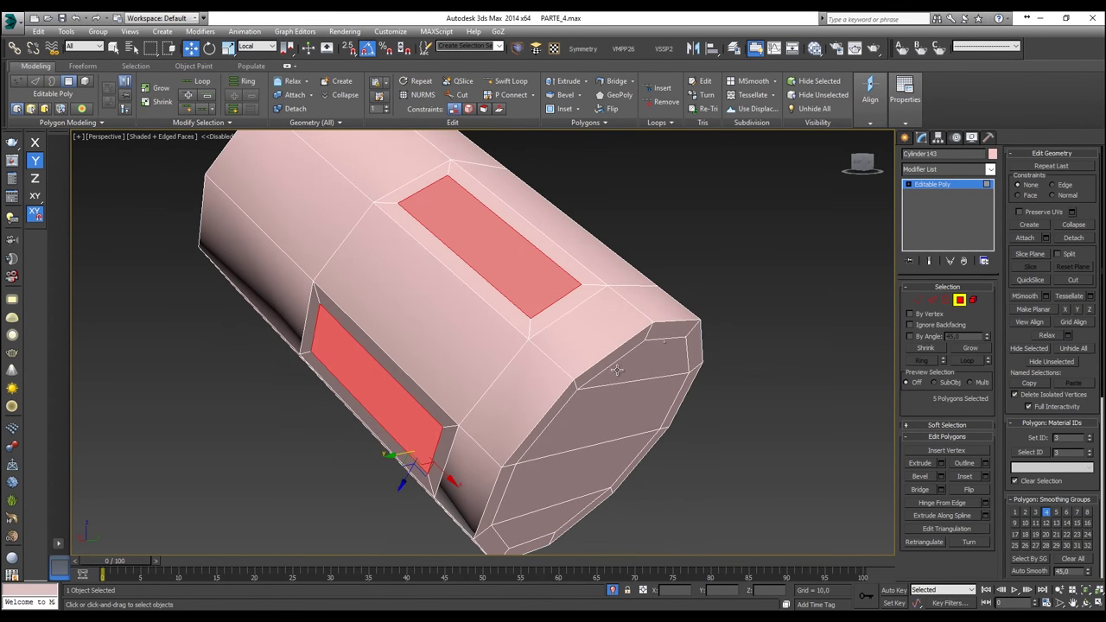
{"action": "left_click", "coordinate": [719, 295]}
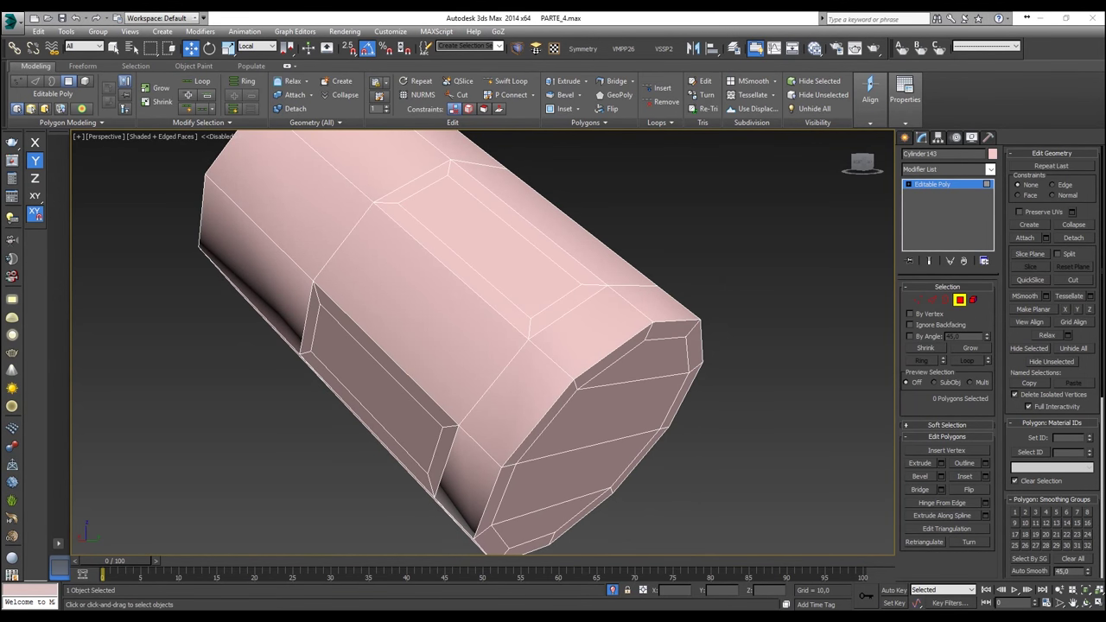
Step: Extrude the four polygons of the rear cap and move them along their local Z axis deep into the sleeve
{"action": "middle_click_drag", "start_coordinate": [637, 356], "coordinate": [672, 349], "text": "alt"}
{"action": "left_click", "coordinate": [672, 349]}
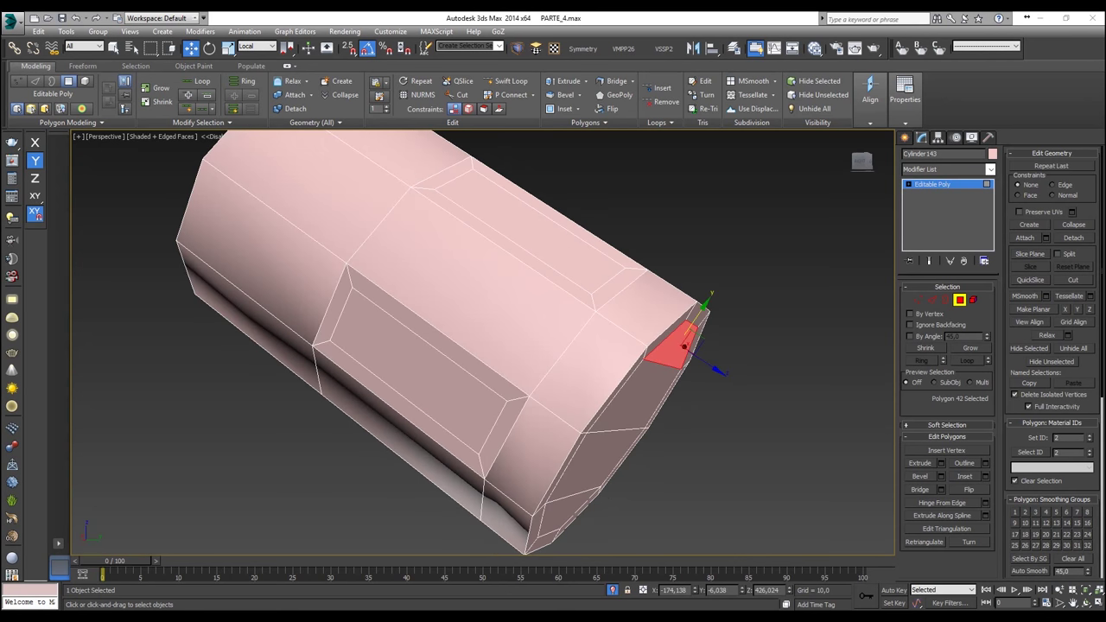
{"action": "middle_click_drag", "start_coordinate": [672, 417], "coordinate": [656, 411], "text": "alt"}
{"action": "left_click", "coordinate": [642, 405], "text": "ctrl"}
{"action": "left_click", "coordinate": [620, 450], "text": "ctrl"}
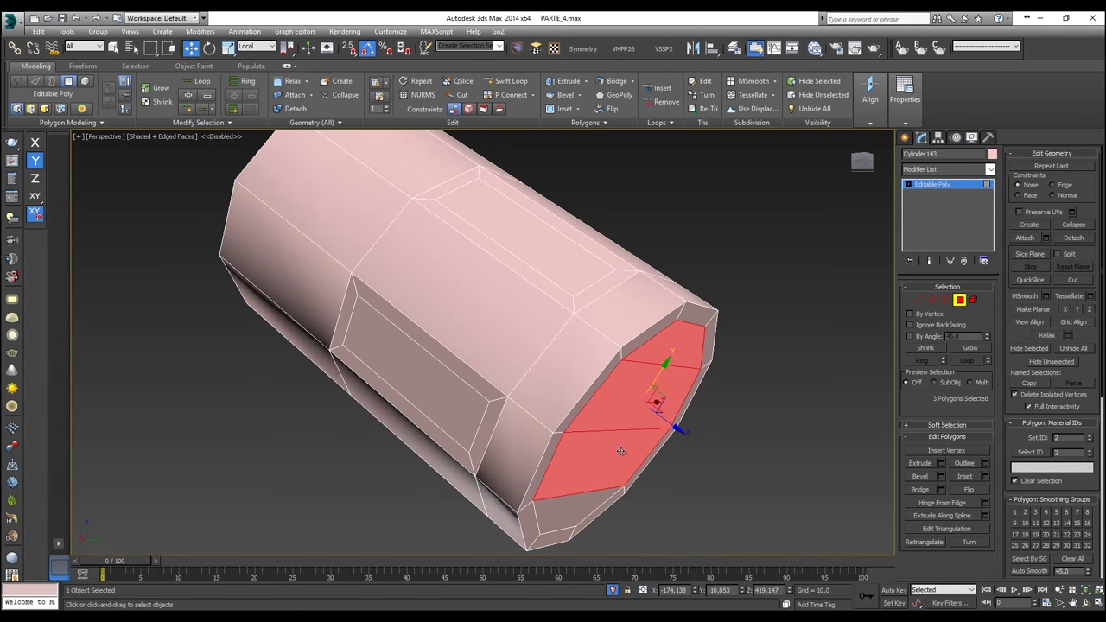
{"action": "left_click", "coordinate": [578, 508], "text": "ctrl"}
{"action": "key", "text": "l"}
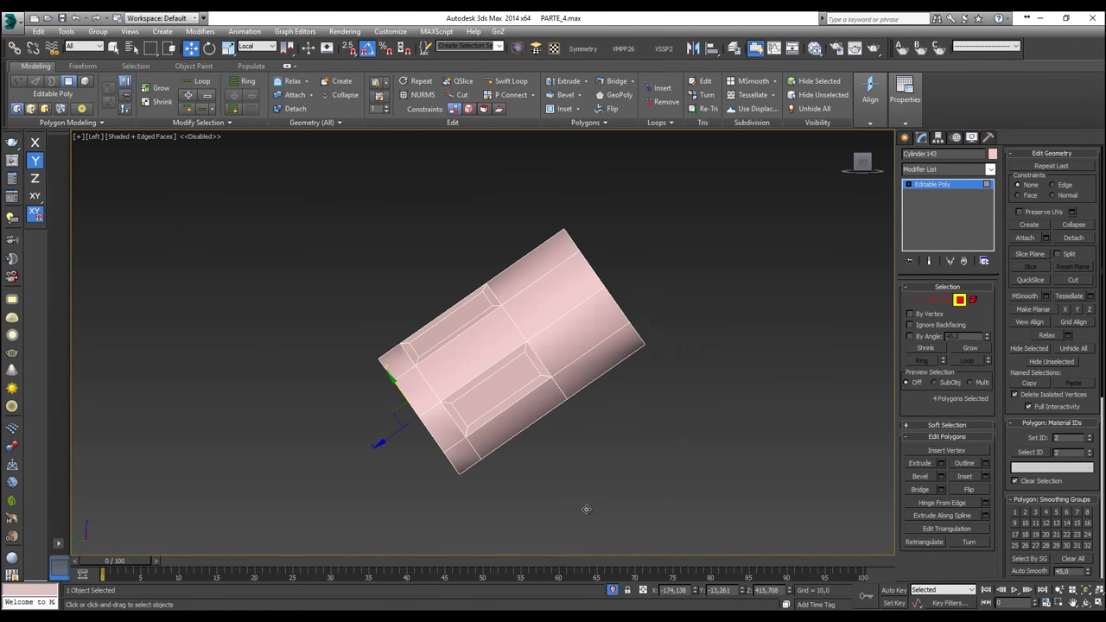
{"action": "key", "text": "z"}
{"action": "key", "text": "alt+x"}
{"action": "scroll", "coordinate": [602, 486], "scroll_direction": "down", "scroll_amount": 2}
{"action": "middle_click_drag", "start_coordinate": [606, 481], "coordinate": [482, 477]}
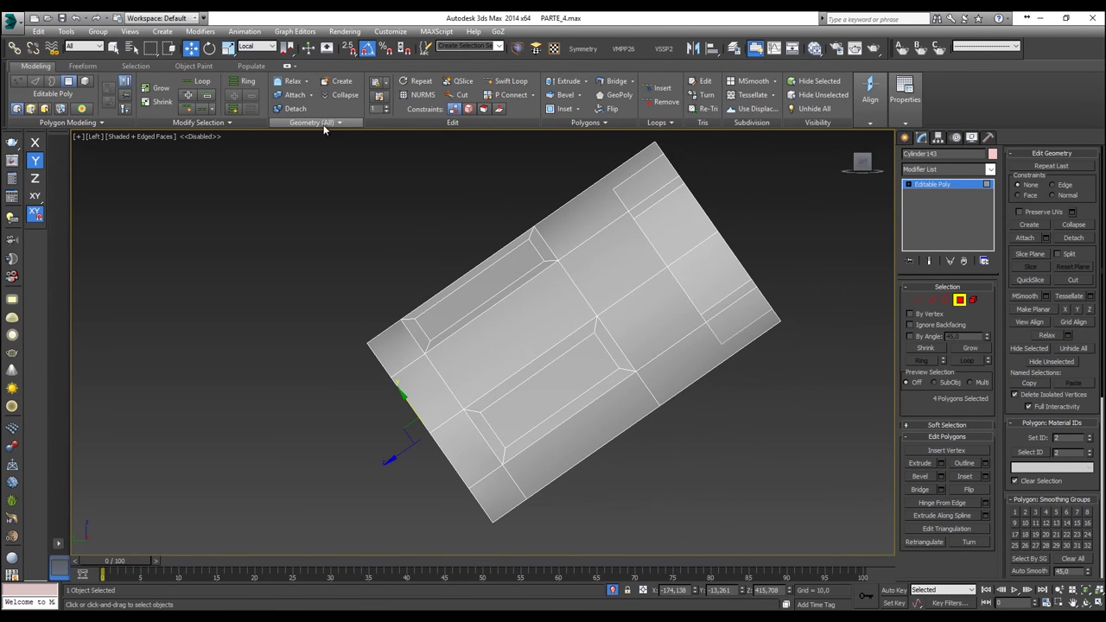
{"action": "left_click", "coordinate": [586, 81]}
{"action": "left_click", "coordinate": [578, 95]}
{"action": "left_click", "coordinate": [488, 381]}
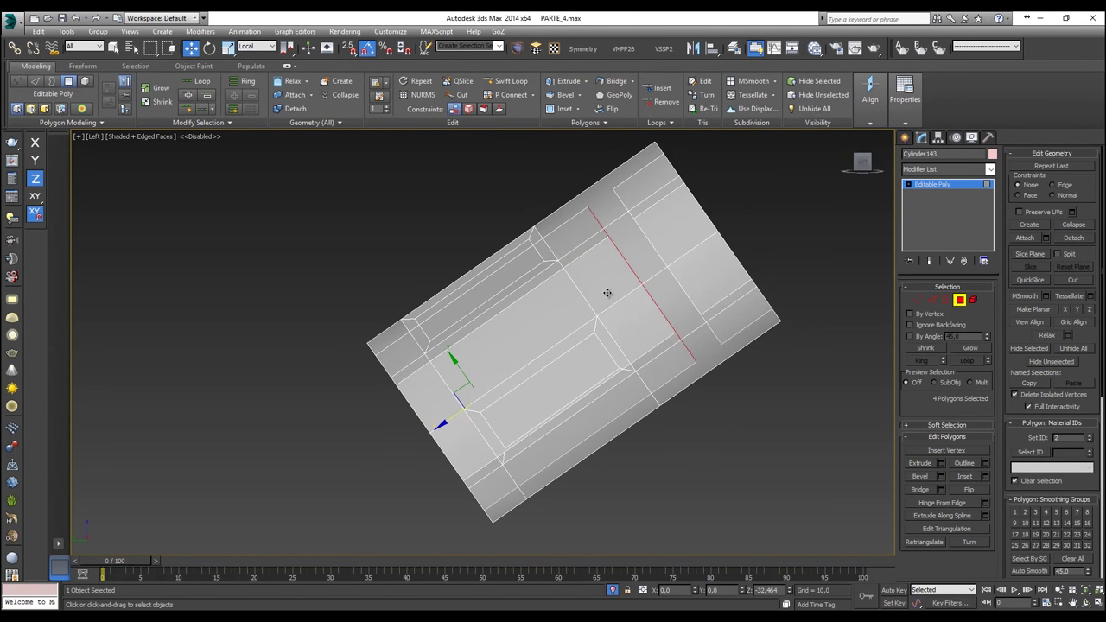
{"action": "left_click_drag", "start_coordinate": [606, 284], "coordinate": [613, 281]}
Step: Examine the hollowed sleeve and its recessed rear cap from perspective, front and left views
{"action": "middle_click_drag", "start_coordinate": [546, 344], "coordinate": [559, 328]}
{"action": "key", "text": "p"}
{"action": "scroll", "coordinate": [542, 344], "scroll_direction": "down", "scroll_amount": 10}
{"action": "left_click_drag", "start_coordinate": [560, 328], "coordinate": [567, 321], "text": "alt"}
{"action": "key", "text": "alt+x"}
{"action": "middle_click_drag", "start_coordinate": [455, 368], "coordinate": [539, 313]}
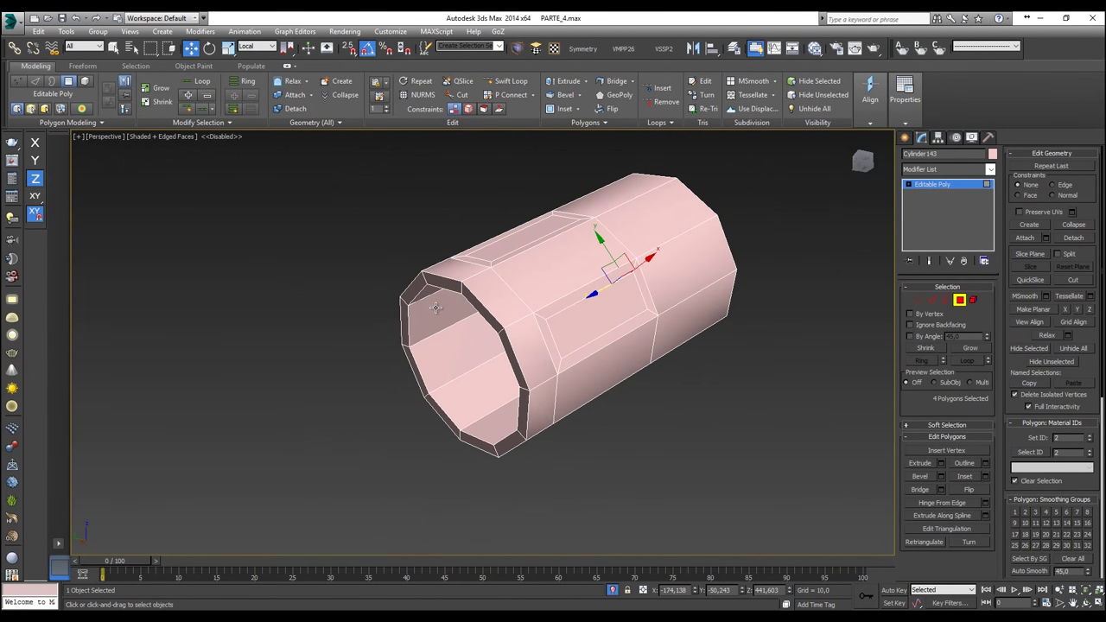
{"action": "scroll", "coordinate": [433, 308], "scroll_direction": "up", "scroll_amount": 3}
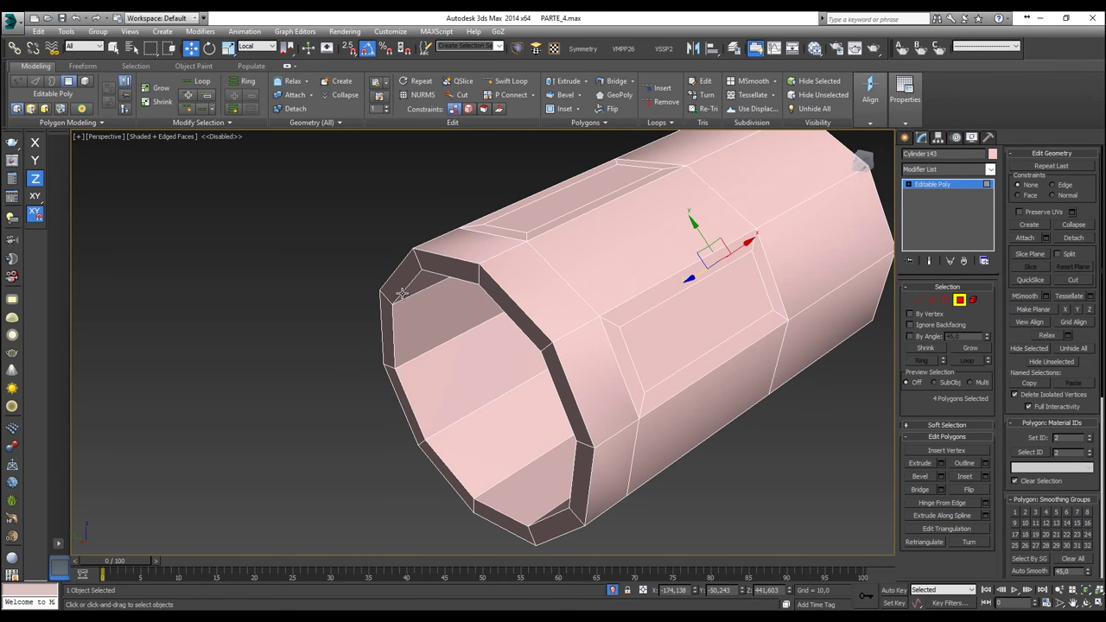
{"action": "key", "text": "f"}
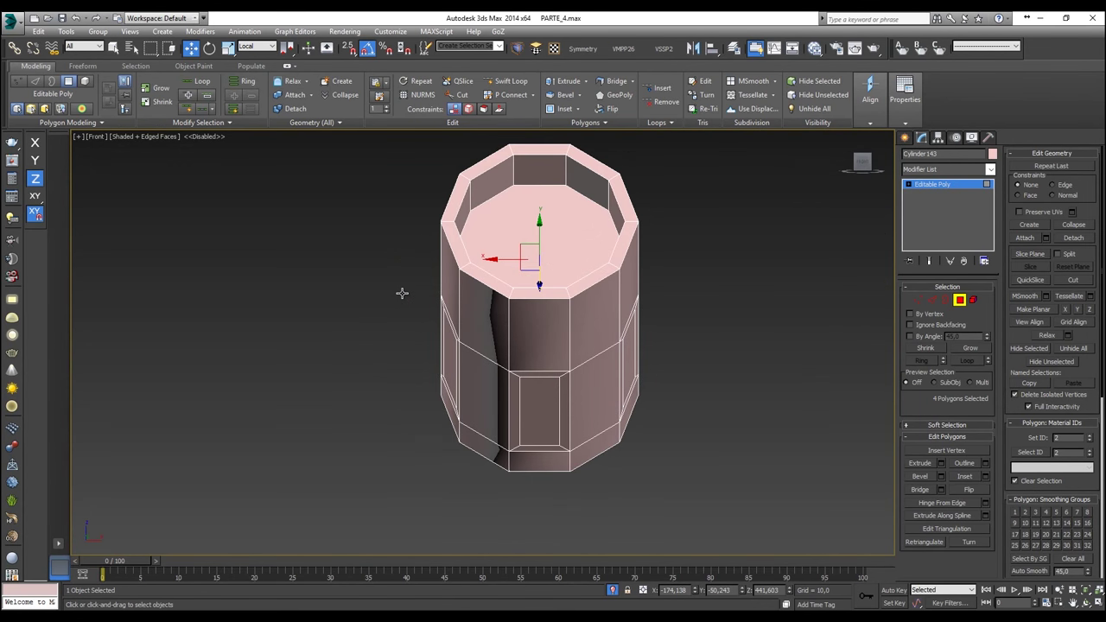
{"action": "key", "text": "l"}
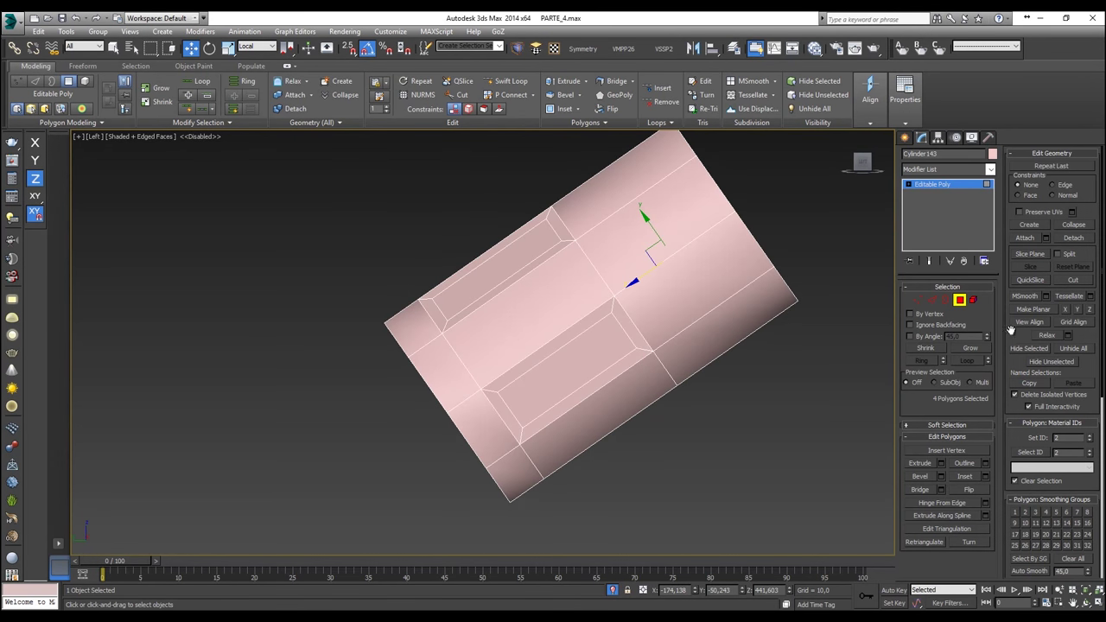
{"action": "left_click", "coordinate": [931, 300]}
{"action": "scroll", "coordinate": [415, 339], "scroll_direction": "up", "scroll_amount": 3}
{"action": "double_click", "coordinate": [402, 315]}
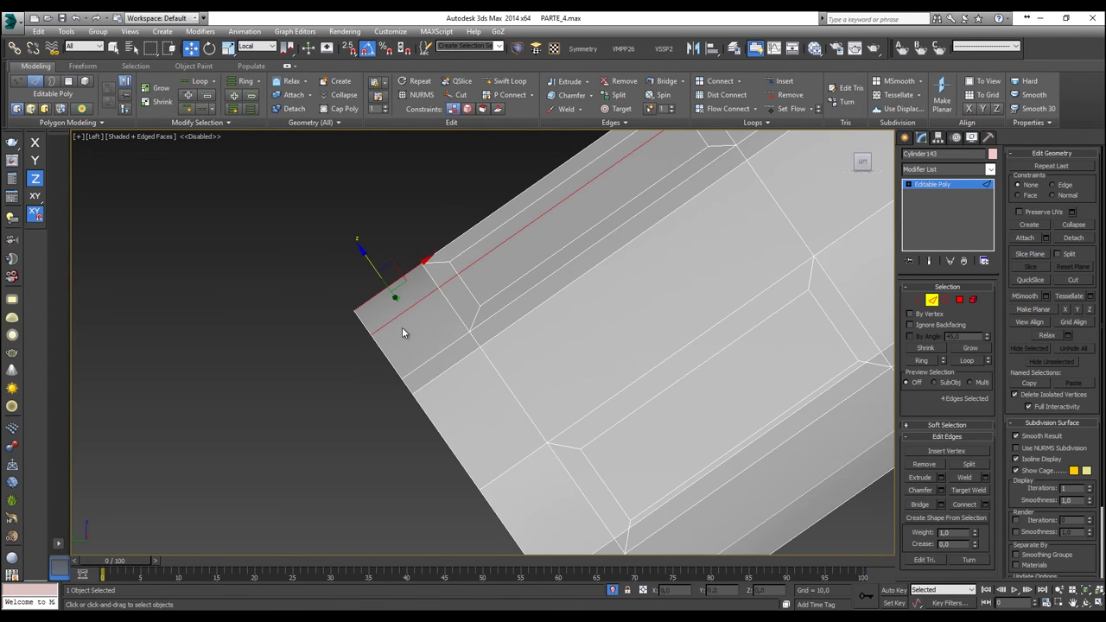
{"action": "scroll", "coordinate": [410, 309], "scroll_direction": "down", "scroll_amount": 2}
{"action": "double_click", "coordinate": [428, 345]}
{"action": "key", "text": "p"}
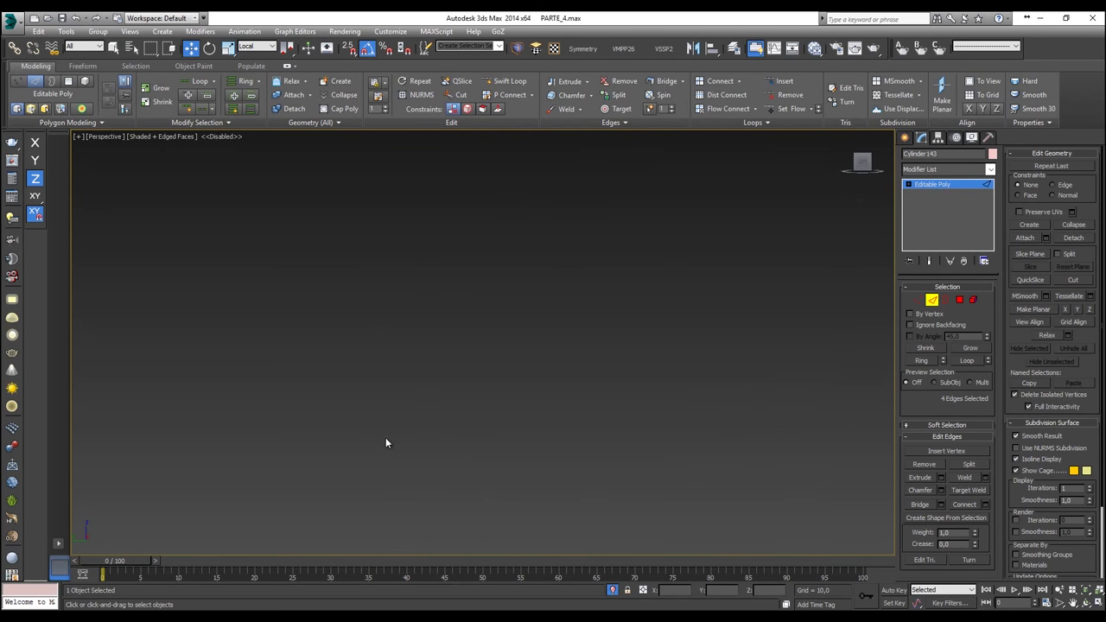
Step: Connect the ten lengthwise edges of the sleeve's inner wall with a single segment to add an inner loop
{"action": "key", "text": "z"}
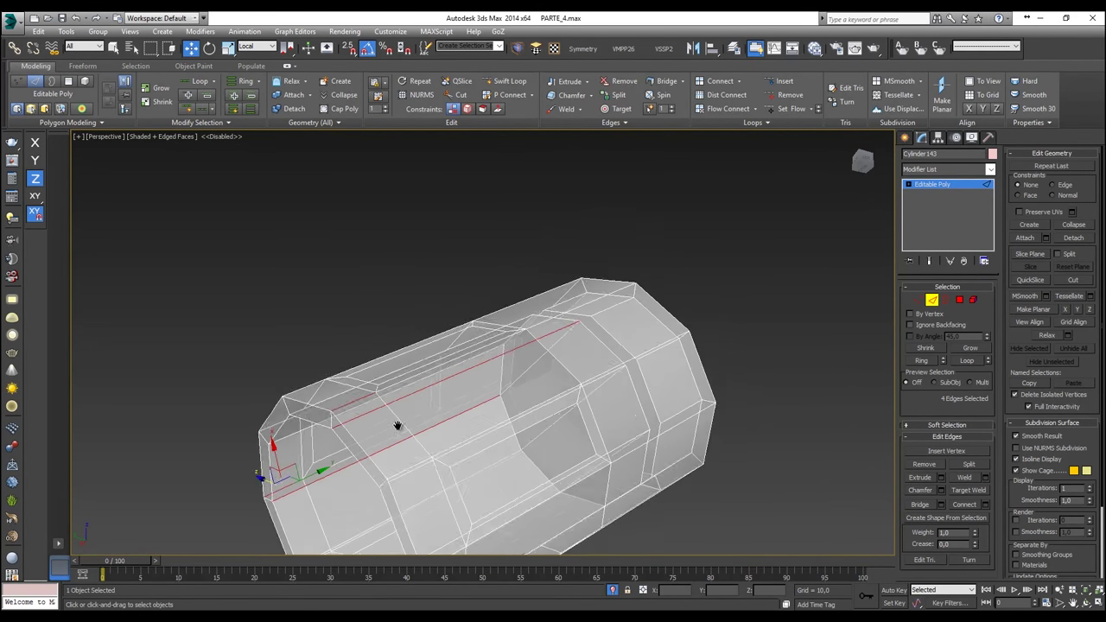
{"action": "key", "text": "alt+x"}
{"action": "left_click", "coordinate": [384, 387]}
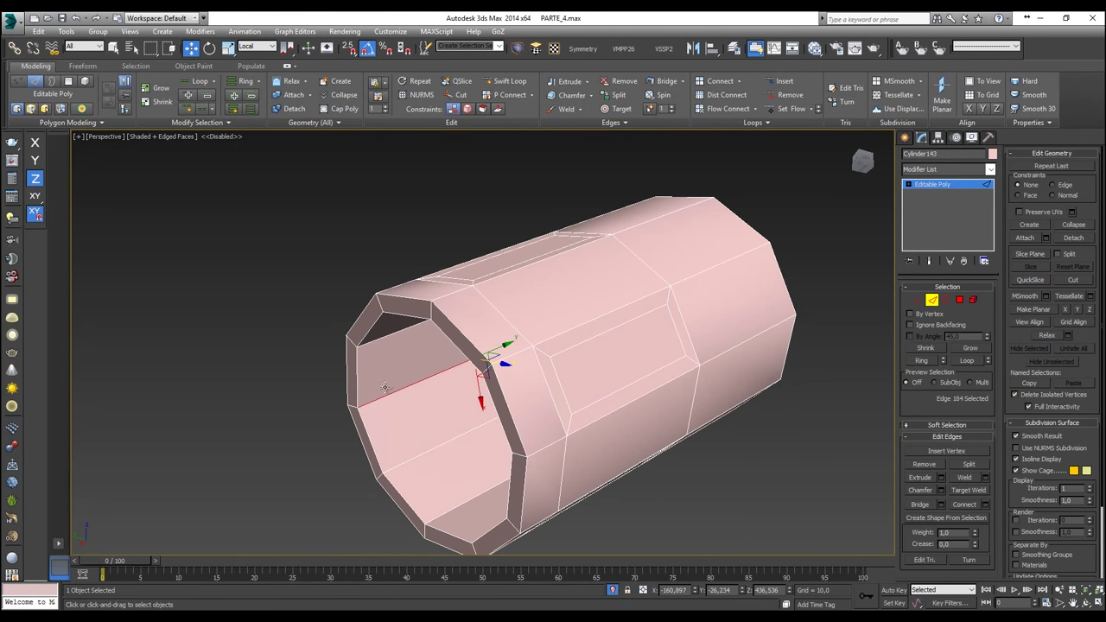
{"action": "left_click", "coordinate": [387, 337], "text": "ctrl"}
{"action": "middle_click_drag", "start_coordinate": [390, 330], "coordinate": [538, 320], "text": "alt"}
{"action": "left_click", "coordinate": [570, 310], "text": "ctrl"}
{"action": "left_click", "coordinate": [635, 325], "text": "ctrl"}
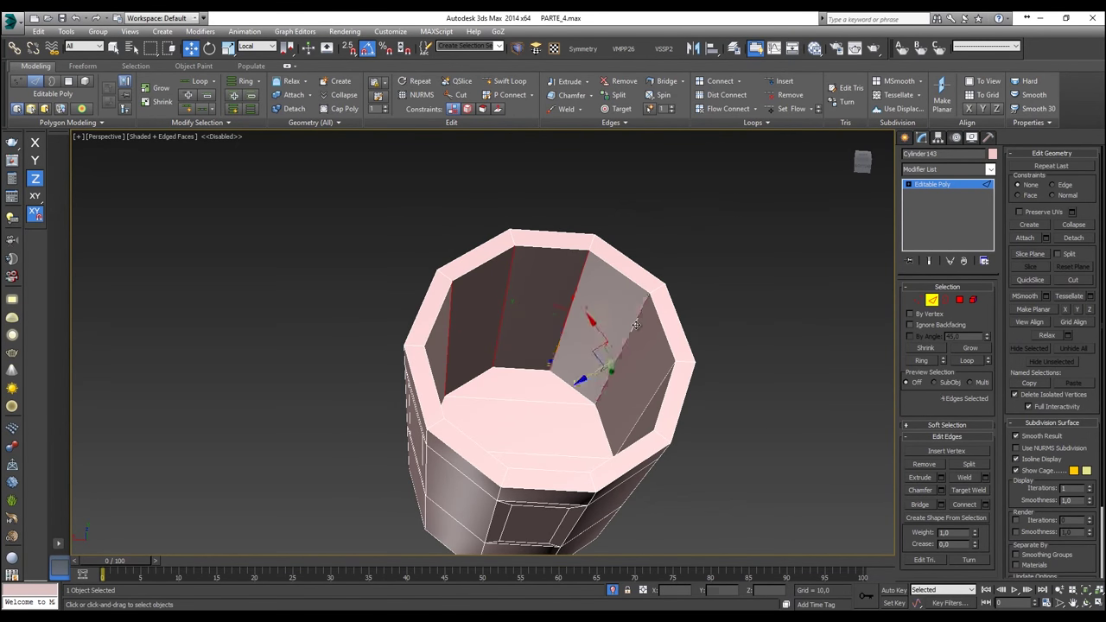
{"action": "middle_click_drag", "start_coordinate": [635, 325], "coordinate": [643, 448], "text": "alt"}
{"action": "left_click", "coordinate": [643, 448], "text": "ctrl"}
{"action": "left_click", "coordinate": [610, 509], "text": "ctrl"}
{"action": "left_click", "coordinate": [547, 524], "text": "ctrl"}
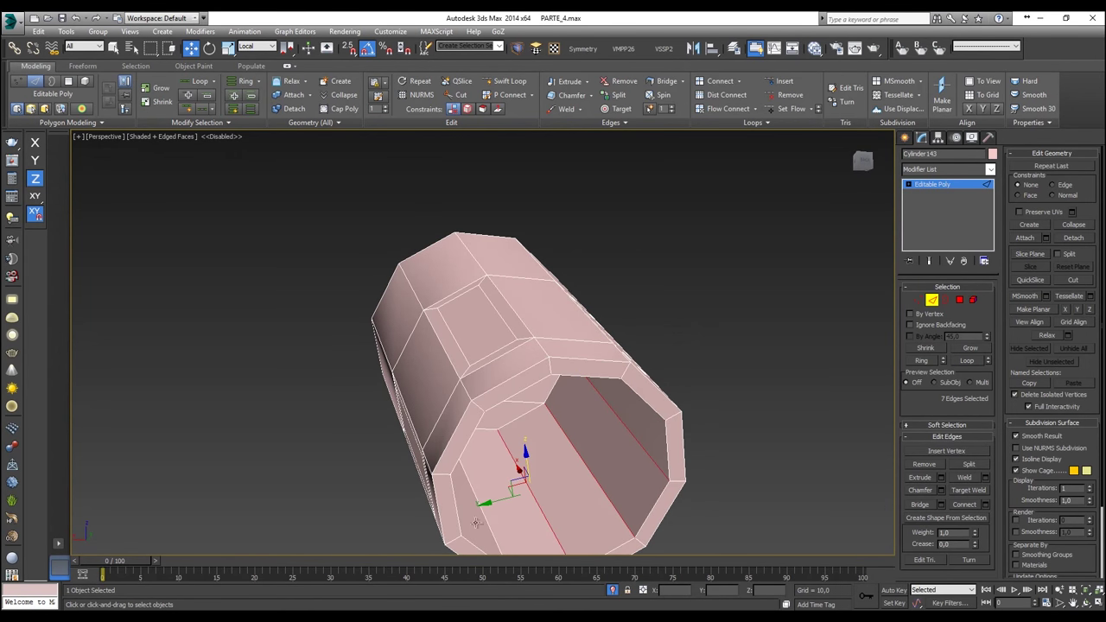
{"action": "left_click", "coordinate": [488, 523], "text": "ctrl"}
{"action": "middle_click_drag", "start_coordinate": [488, 522], "coordinate": [425, 518], "text": "alt"}
{"action": "left_click", "coordinate": [439, 503], "text": "ctrl"}
{"action": "left_click", "coordinate": [409, 446], "text": "ctrl"}
{"action": "key", "text": "l"}
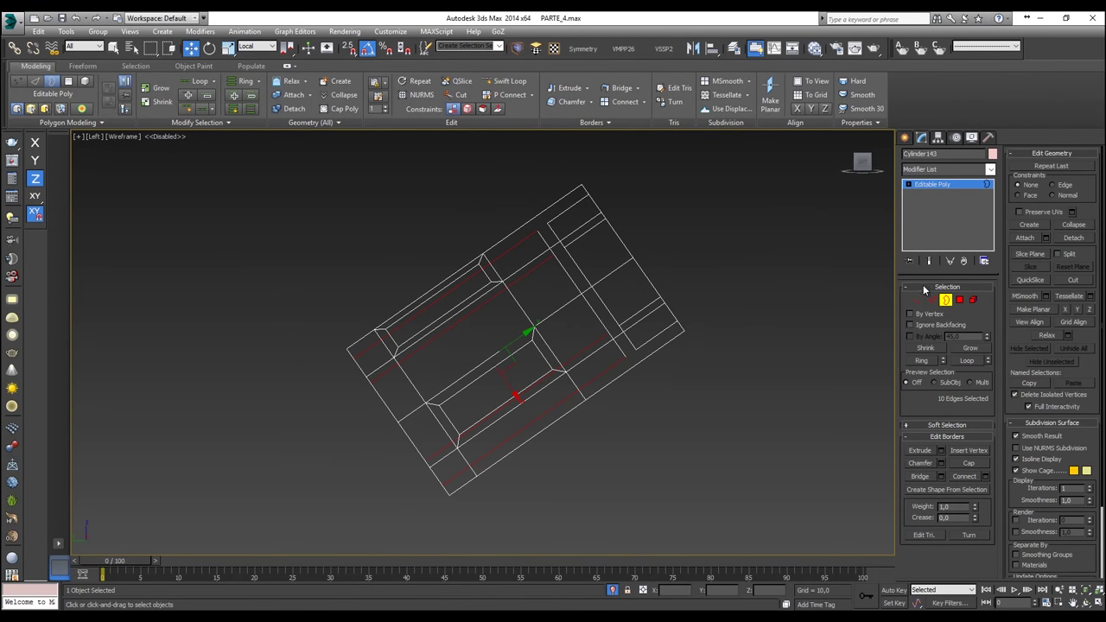
{"action": "left_click", "coordinate": [932, 300]}
{"action": "left_click", "coordinate": [704, 105]}
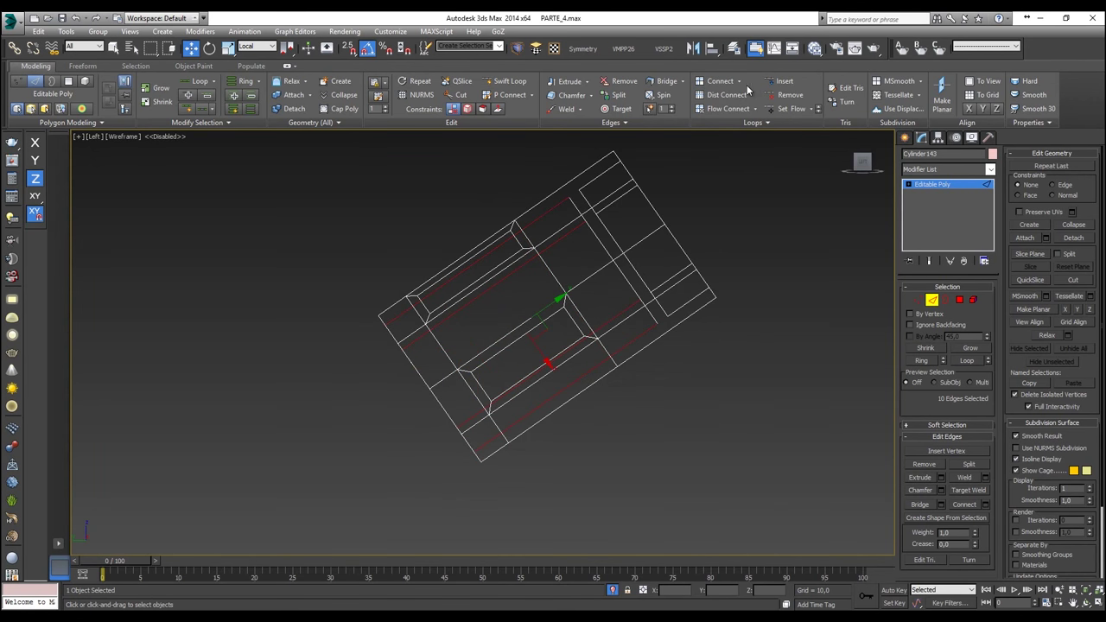
{"action": "left_click", "coordinate": [740, 85]}
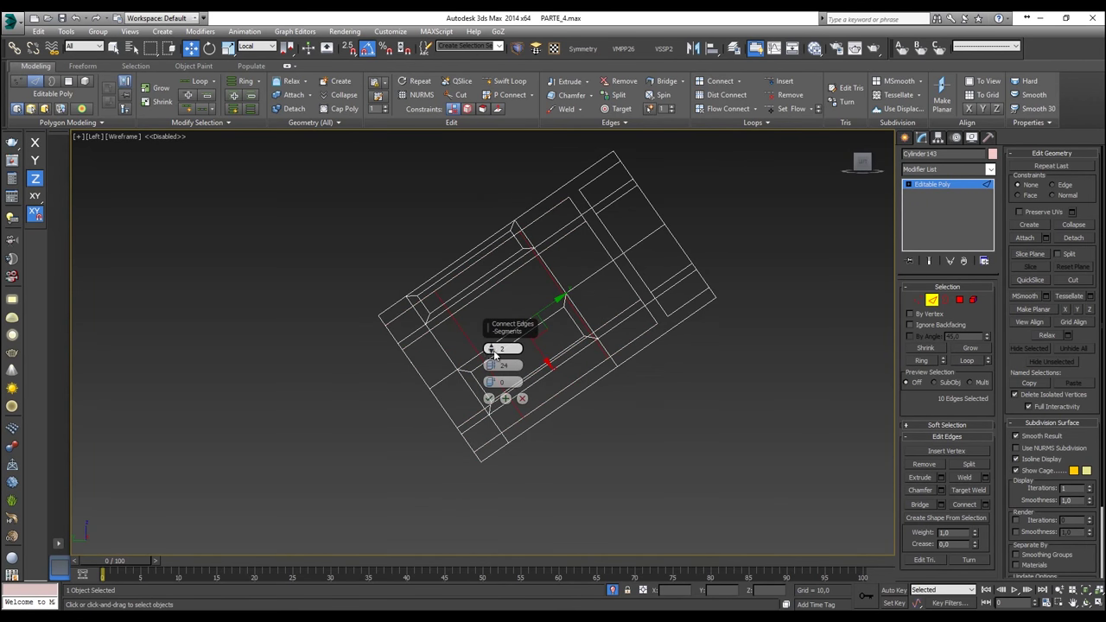
{"action": "left_click", "coordinate": [488, 398]}
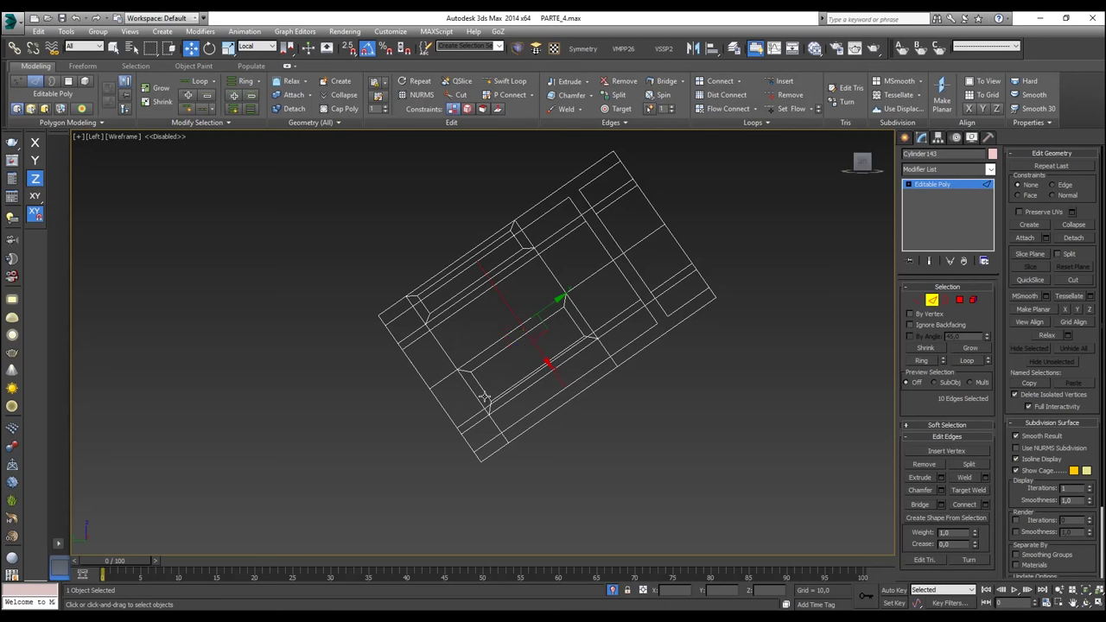
Step: Set the Edge constraint and slide the new inner edge loop close to the sleeve's open rear rim
{"action": "left_click", "coordinate": [467, 110]}
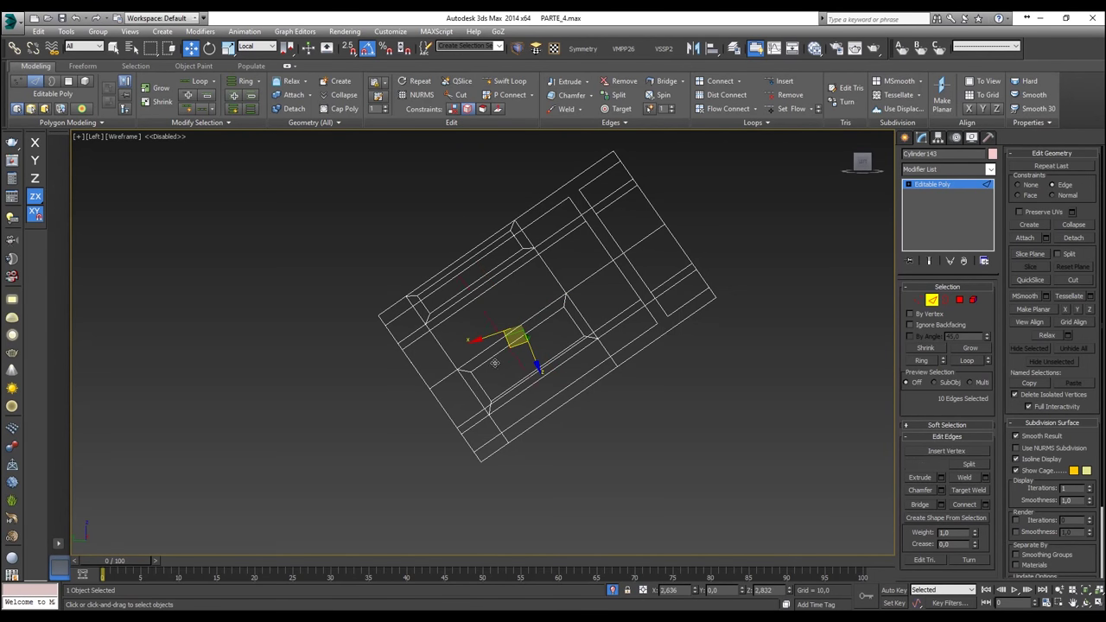
{"action": "left_click_drag", "start_coordinate": [455, 385], "coordinate": [433, 399]}
{"action": "left_click_drag", "start_coordinate": [428, 401], "coordinate": [428, 399]}
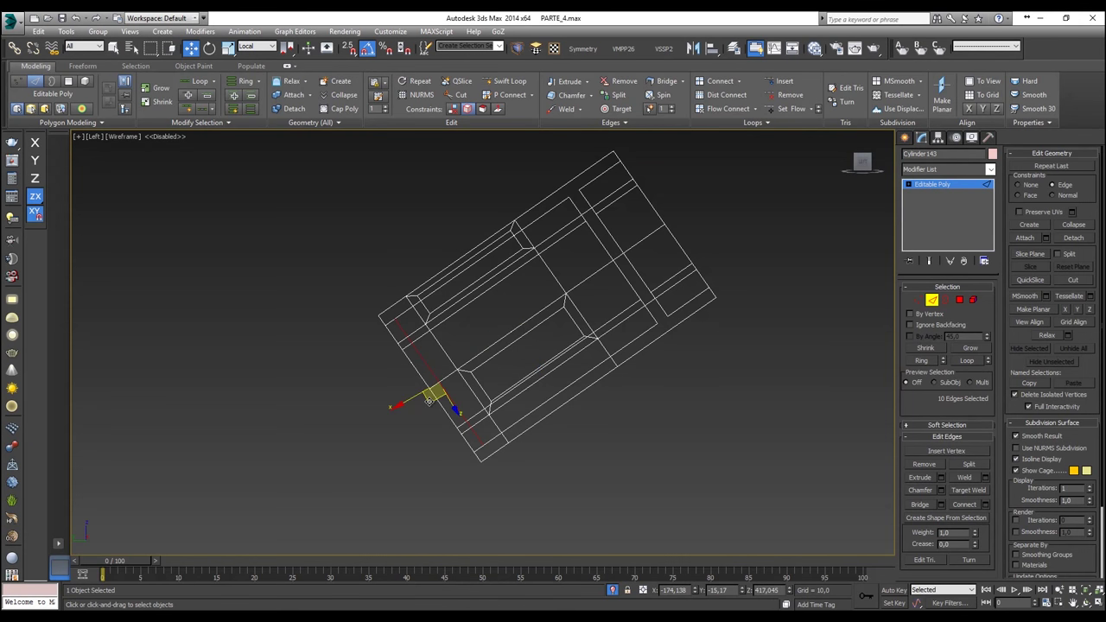
{"action": "key", "text": "p"}
{"action": "key", "text": "z"}
{"action": "key", "text": "F3"}
{"action": "scroll", "coordinate": [434, 401], "scroll_direction": "down", "scroll_amount": 5}
{"action": "middle_click_drag", "start_coordinate": [436, 401], "coordinate": [415, 338], "text": "alt"}
{"action": "scroll", "coordinate": [415, 336], "scroll_direction": "up", "scroll_amount": 4}
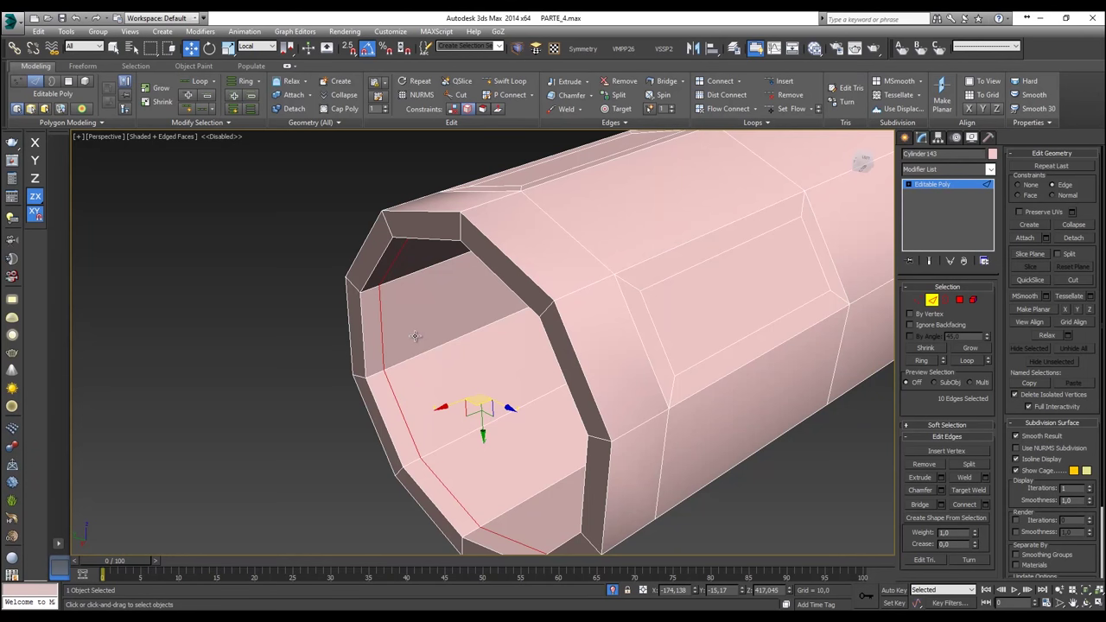
{"action": "left_click", "coordinate": [957, 299]}
{"action": "left_click", "coordinate": [372, 353]}
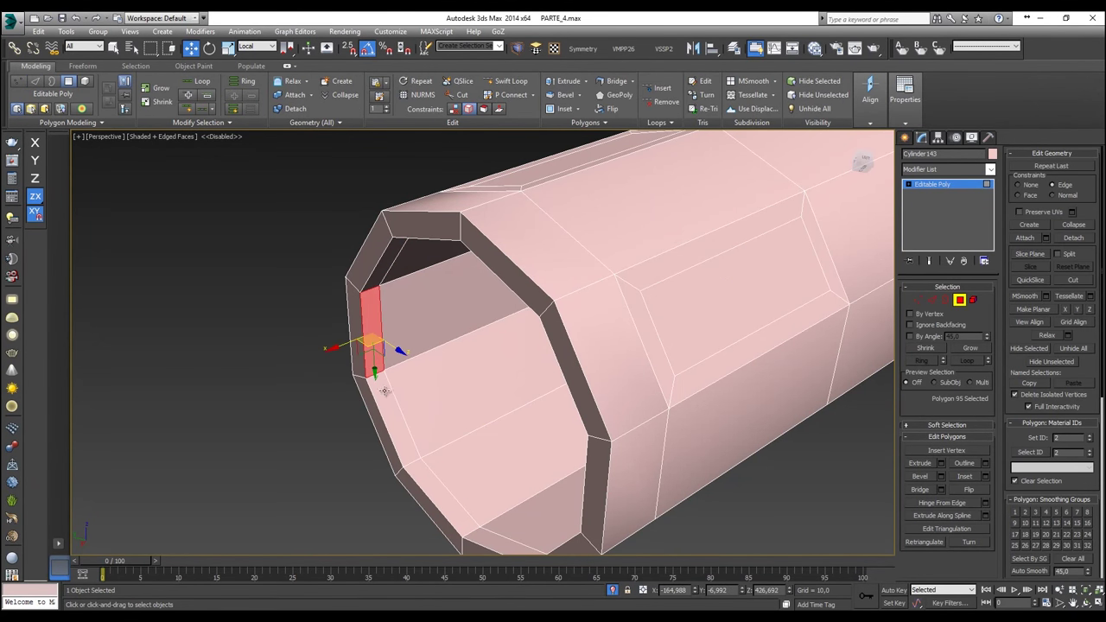
{"action": "left_click", "coordinate": [384, 391], "text": "shift"}
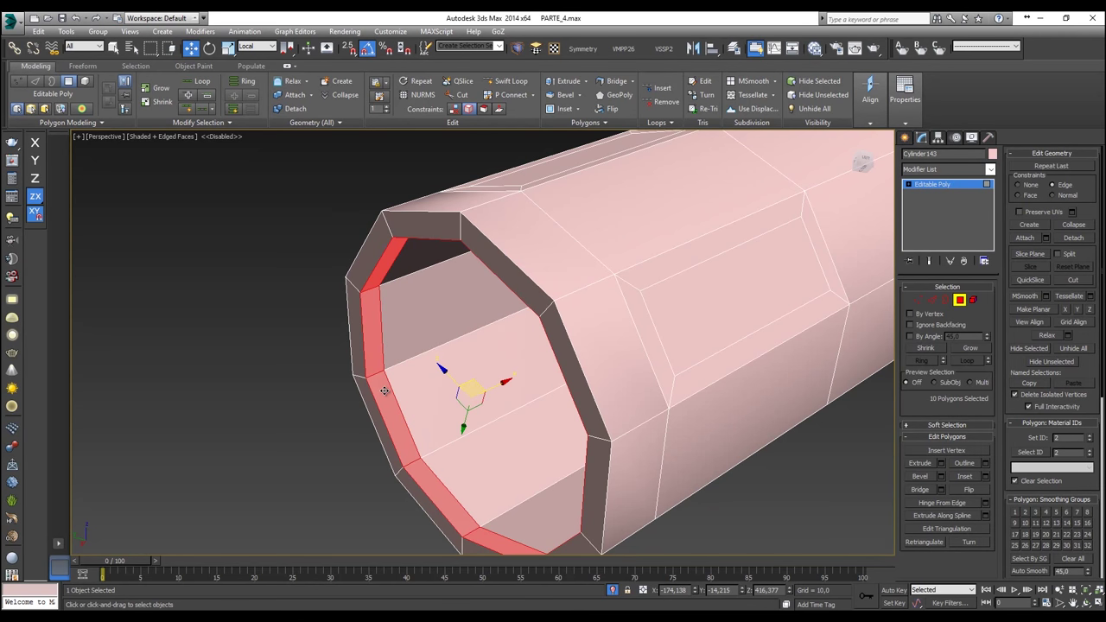
{"action": "key", "text": "ctrl+d"}
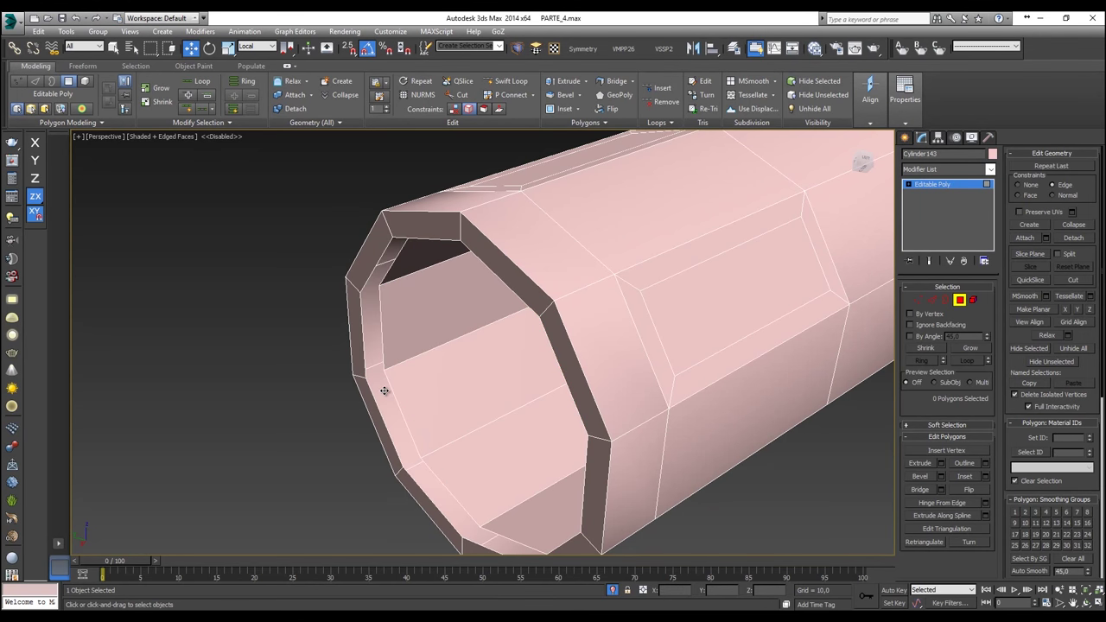
Step: Select two opposite edges of the sleeve's inner loop, just above its middle, and bridge them across the opening
{"action": "left_click", "coordinate": [938, 301]}
{"action": "left_click", "coordinate": [387, 327]}
{"action": "middle_click_drag", "start_coordinate": [386, 327], "coordinate": [530, 353], "text": "alt"}
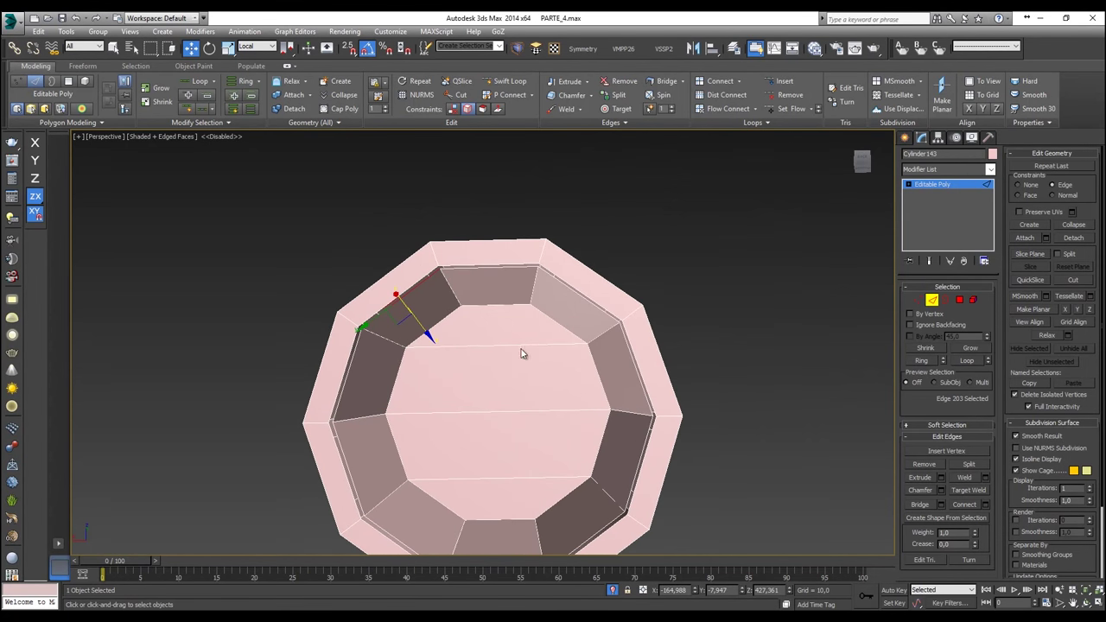
{"action": "left_click", "coordinate": [355, 354]}
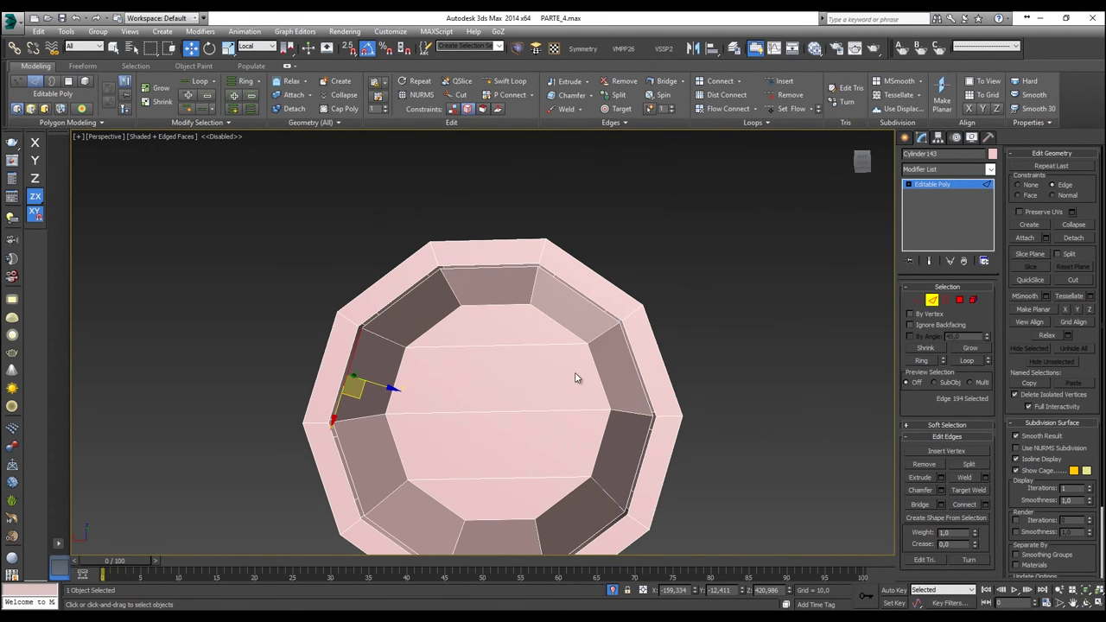
{"action": "left_click", "coordinate": [635, 367], "text": "ctrl"}
{"action": "middle_click_drag", "start_coordinate": [623, 349], "coordinate": [645, 370], "text": "alt"}
{"action": "left_click", "coordinate": [623, 368], "text": "ctrl"}
{"action": "left_click", "coordinate": [615, 368], "text": "ctrl"}
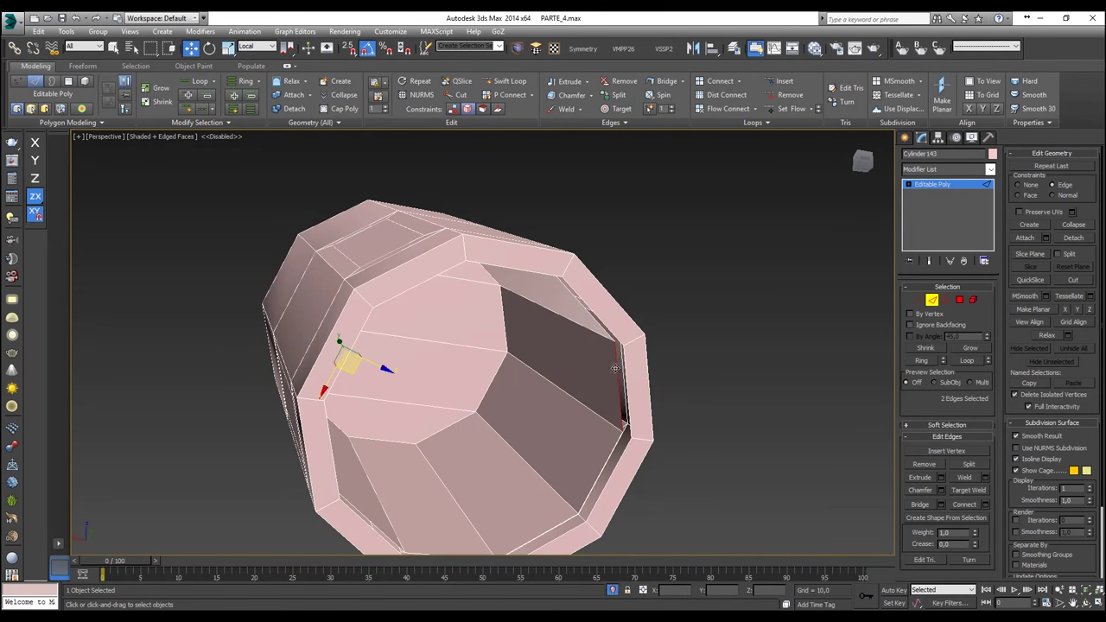
{"action": "left_click", "coordinate": [663, 81]}
Step: Bridge two more pairs of opposite inner-loop edges, one above and one below the first band
{"action": "left_click", "coordinate": [579, 311]}
{"action": "middle_click_drag", "start_coordinate": [566, 298], "coordinate": [523, 248], "text": "alt"}
{"action": "left_click", "coordinate": [539, 230]}
{"action": "left_click", "coordinate": [381, 222], "text": "ctrl"}
{"action": "left_click", "coordinate": [663, 80]}
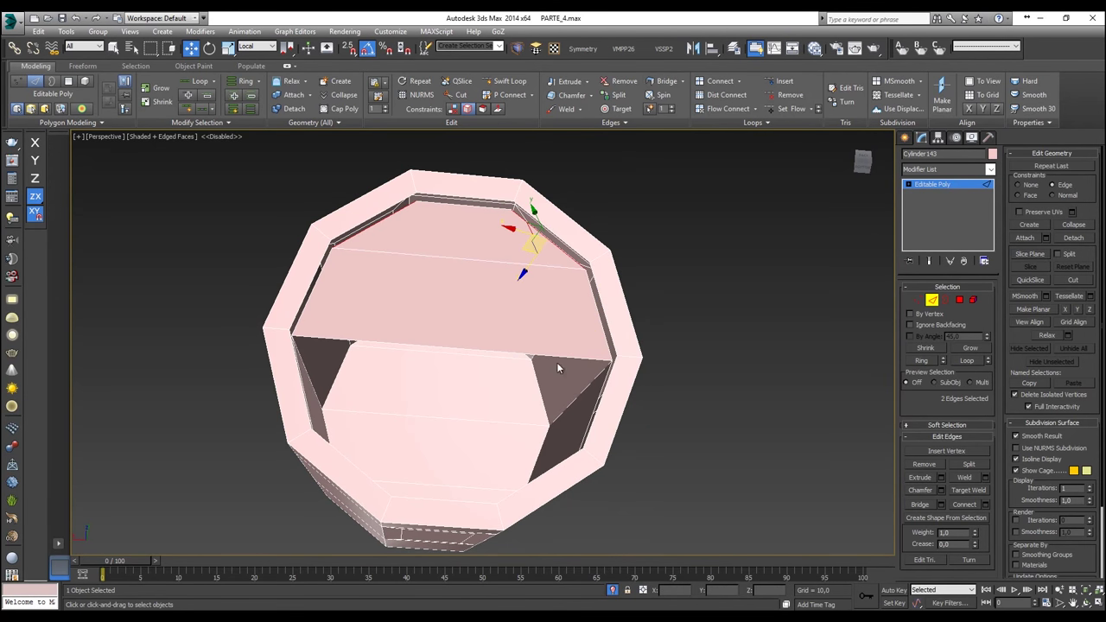
{"action": "left_click", "coordinate": [591, 409]}
{"action": "middle_click_drag", "start_coordinate": [303, 399], "coordinate": [350, 450], "text": "alt"}
{"action": "left_click", "coordinate": [346, 449], "text": "ctrl"}
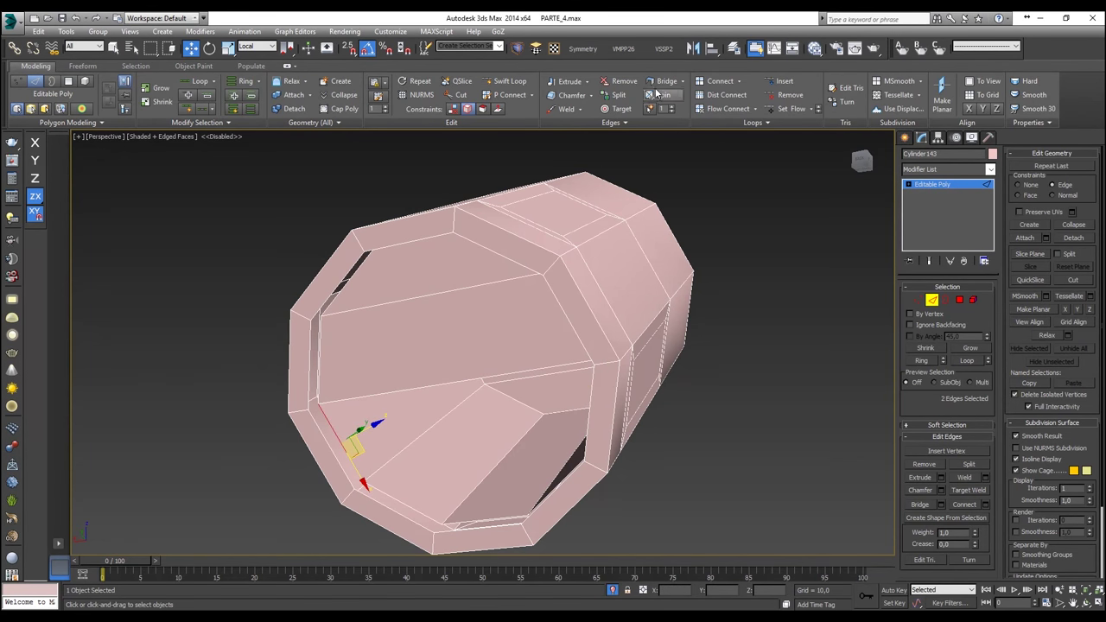
{"action": "left_click", "coordinate": [663, 80]}
Step: Close the remaining lower gap of the inner loop by bridging its bottom edge to the adjacent band's edge
{"action": "left_click", "coordinate": [473, 521]}
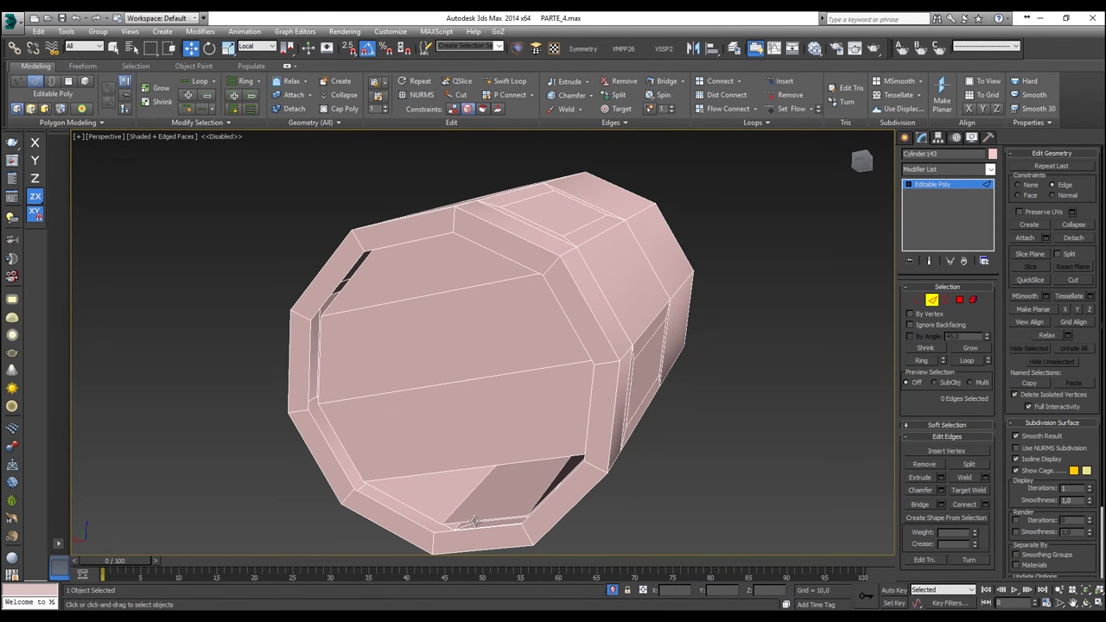
{"action": "left_click", "coordinate": [473, 521]}
{"action": "left_click", "coordinate": [477, 468], "text": "ctrl"}
{"action": "left_click", "coordinate": [664, 80]}
{"action": "middle_click_drag", "start_coordinate": [466, 338], "coordinate": [459, 361], "text": "alt"}
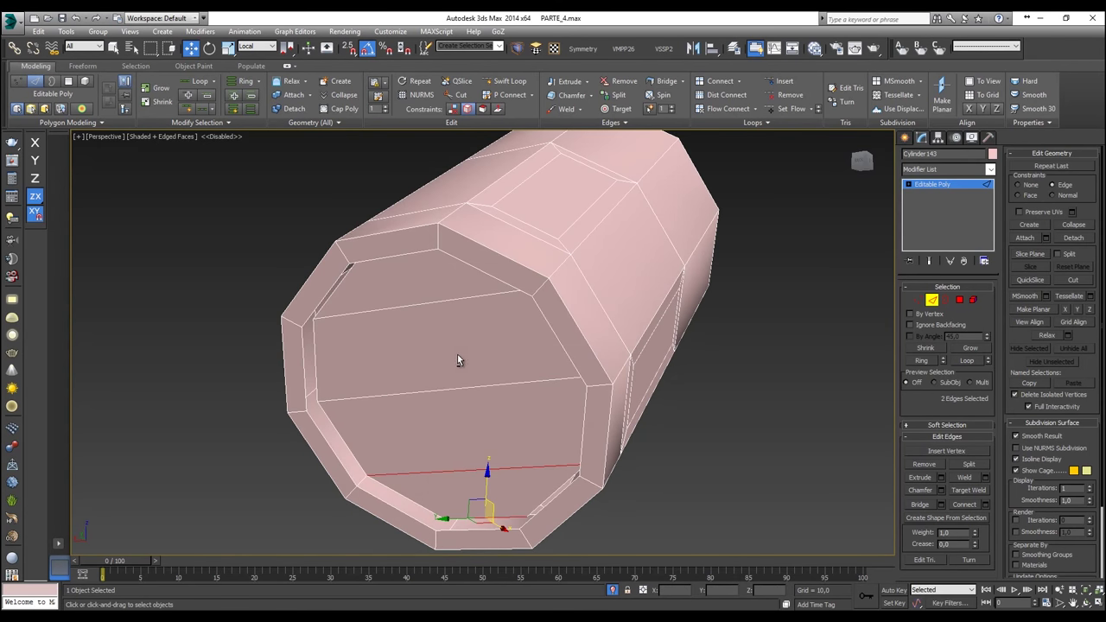
Step: Bridge the two upper pairs of opposite edges on the inner border of the sleeve's rim
{"action": "left_click", "coordinate": [304, 363]}
{"action": "left_click", "coordinate": [559, 342], "text": "ctrl"}
{"action": "left_click", "coordinate": [663, 80]}
{"action": "left_click", "coordinate": [473, 268]}
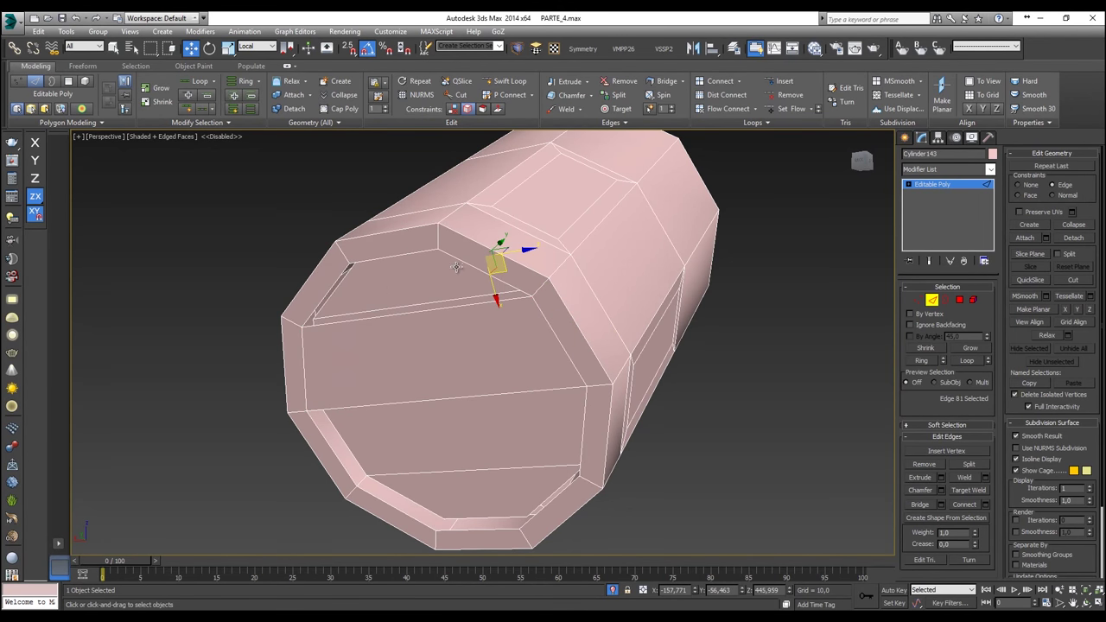
{"action": "left_click", "coordinate": [434, 272]}
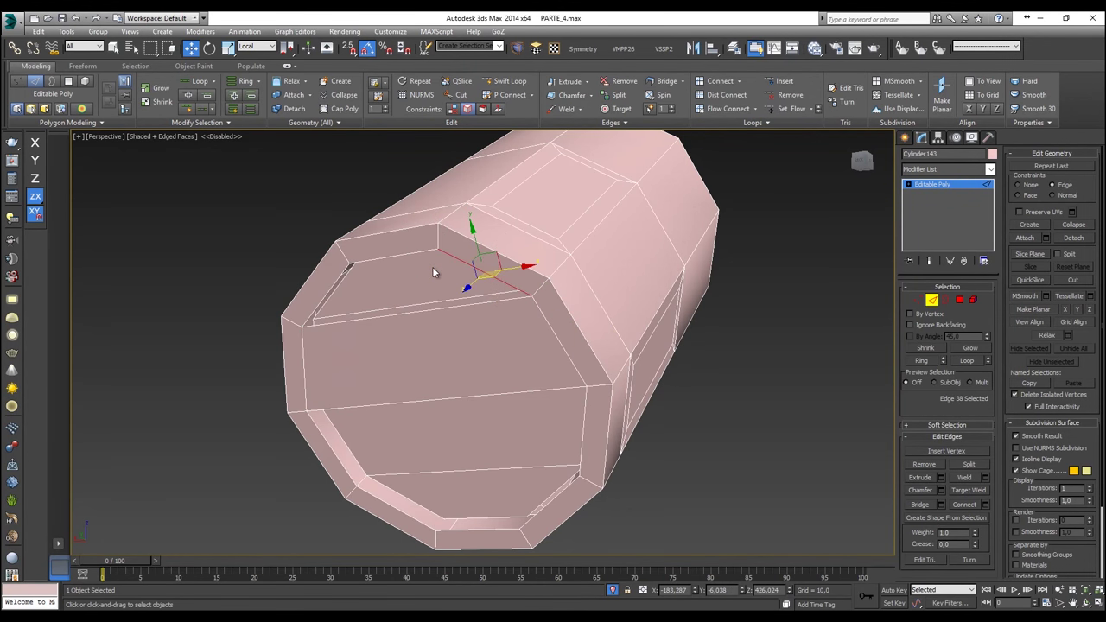
{"action": "left_click", "coordinate": [338, 279], "text": "ctrl"}
{"action": "left_click", "coordinate": [661, 82]}
Step: Bridge the two lower pairs of opposite edges on the rim's inner border to close the sleeve's end
{"action": "left_click", "coordinate": [578, 426]}
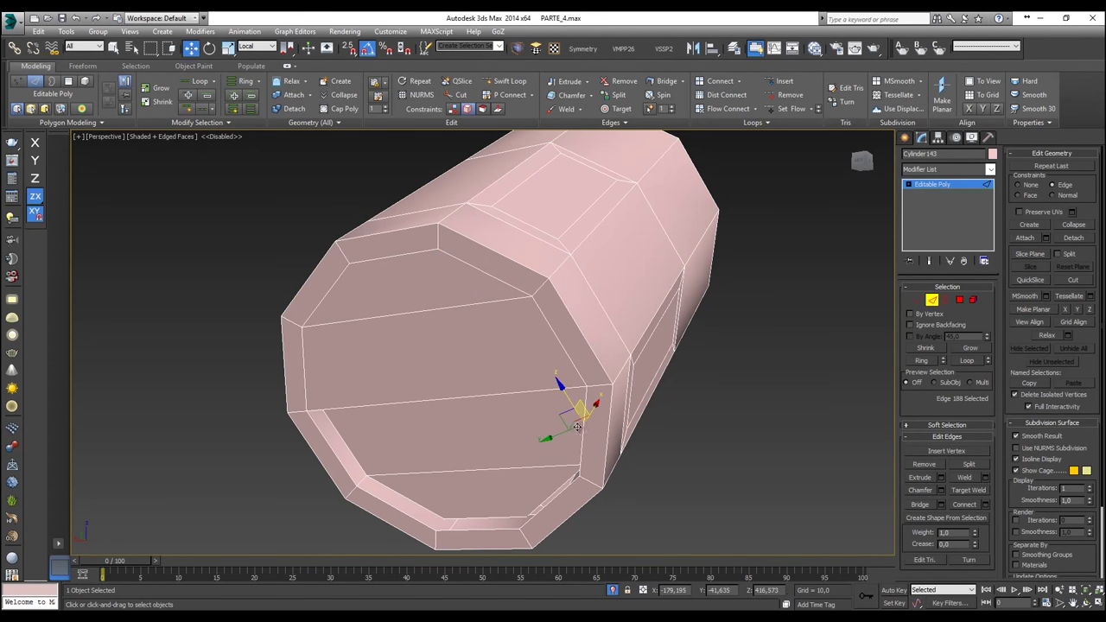
{"action": "left_click", "coordinate": [337, 457]}
{"action": "left_click", "coordinate": [582, 445], "text": "ctrl"}
{"action": "middle_click_drag", "start_coordinate": [582, 445], "coordinate": [639, 456], "text": "alt"}
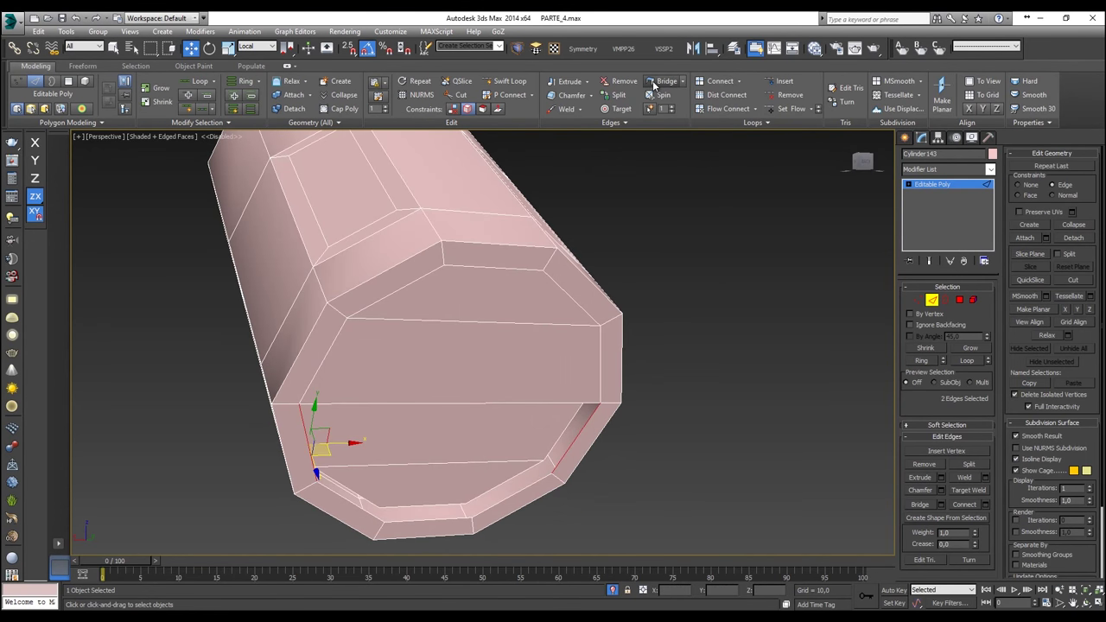
{"action": "left_click", "coordinate": [662, 81]}
{"action": "left_click", "coordinate": [513, 494]}
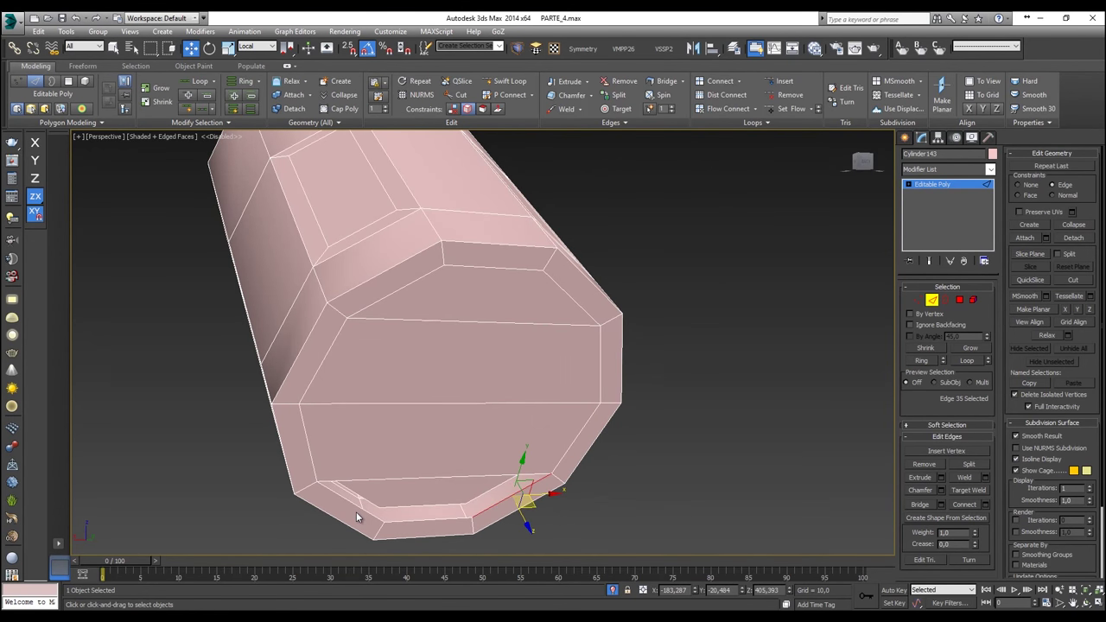
{"action": "left_click", "coordinate": [356, 511], "text": "ctrl"}
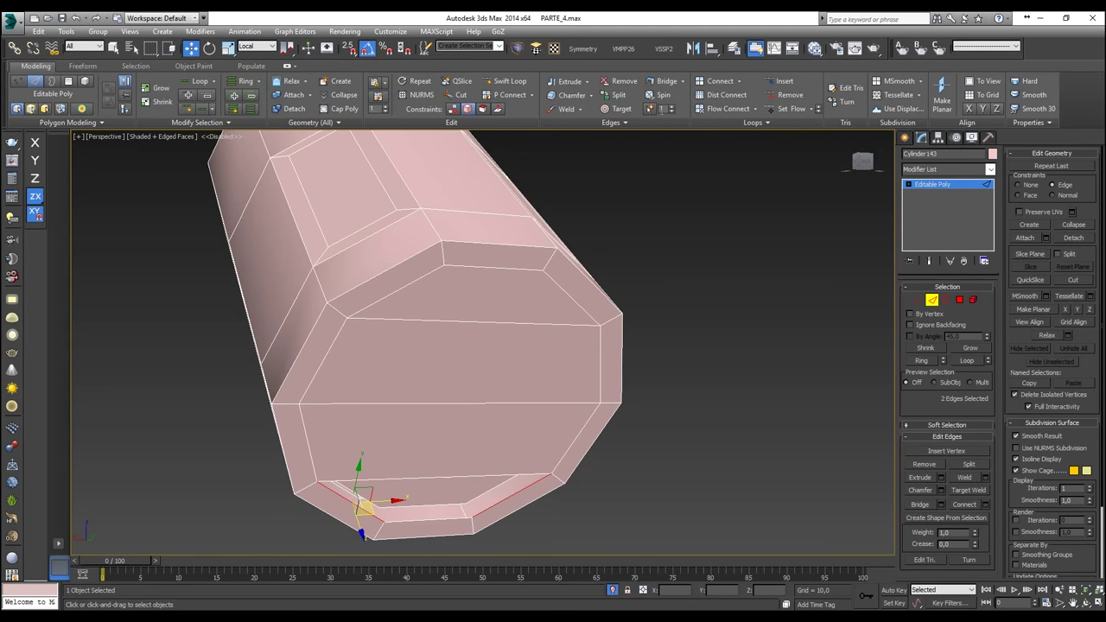
{"action": "left_click", "coordinate": [661, 81]}
Step: Inspect the capped sleeve from several angles with see-through display switched on, then restore the solid display
{"action": "middle_click_drag", "start_coordinate": [623, 255], "coordinate": [507, 302], "text": "alt"}
{"action": "mouse_move", "coordinate": [499, 349]}
{"action": "middle_mouse_down", "text": "alt"}
{"action": "mouse_move", "coordinate": [458, 346]}
{"action": "mouse_move", "coordinate": [437, 329]}
{"action": "mouse_move", "coordinate": [458, 360]}
{"action": "mouse_move", "coordinate": [523, 368]}
{"action": "mouse_move", "coordinate": [536, 383]}
{"action": "mouse_move", "coordinate": [488, 345]}
{"action": "mouse_move", "coordinate": [340, 342]}
{"action": "mouse_move", "coordinate": [338, 317]}
{"action": "mouse_move", "coordinate": [407, 313]}
{"action": "middle_mouse_up", "text": "alt"}
{"action": "key", "text": "alt+x"}
{"action": "middle_click_drag", "start_coordinate": [472, 334], "coordinate": [244, 366], "text": "alt"}
{"action": "key", "text": "alt+x"}
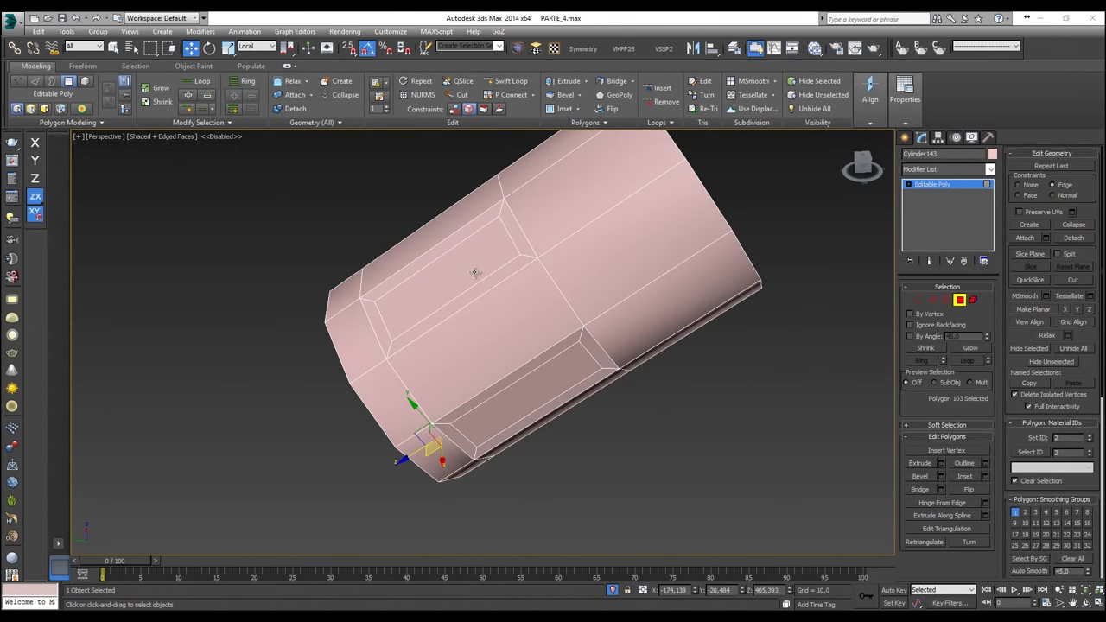
Step: Select the five inset side panels around the sleeve and extrude them inward with a height of -1,343
{"action": "left_click", "coordinate": [473, 271]}
{"action": "left_click", "coordinate": [578, 382], "text": "ctrl"}
{"action": "middle_click_drag", "start_coordinate": [578, 383], "coordinate": [510, 392], "text": "alt"}
{"action": "left_click", "coordinate": [557, 434], "text": "ctrl"}
{"action": "left_click", "coordinate": [702, 361], "text": "ctrl"}
{"action": "middle_click_drag", "start_coordinate": [702, 361], "coordinate": [393, 350], "text": "alt"}
{"action": "left_click", "coordinate": [577, 376], "text": "ctrl"}
{"action": "right_click", "coordinate": [439, 356]}
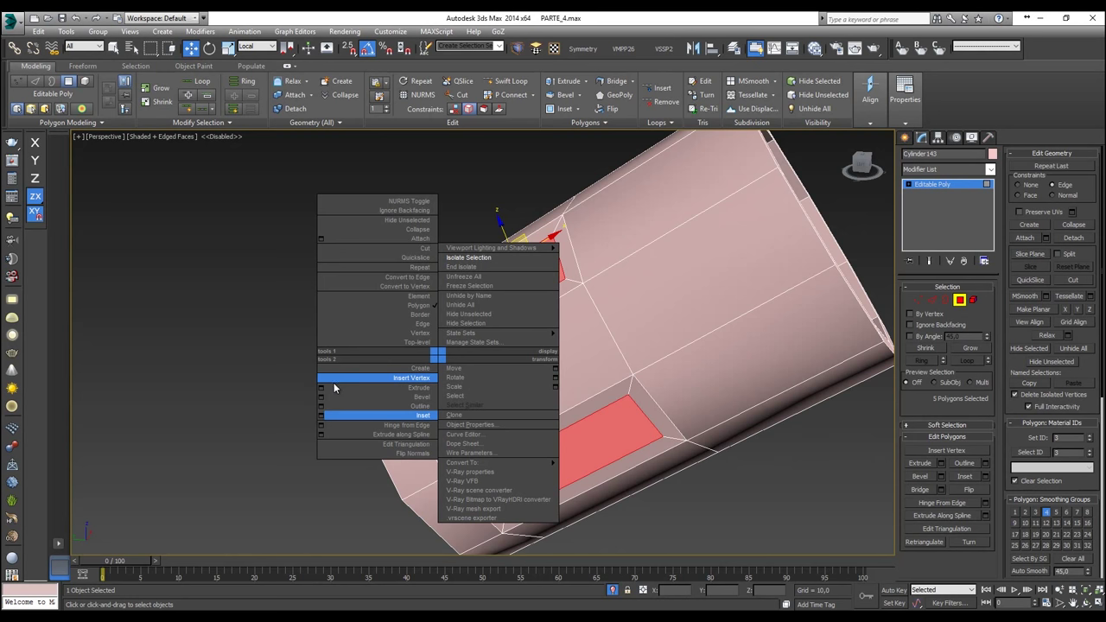
{"action": "left_click", "coordinate": [322, 383]}
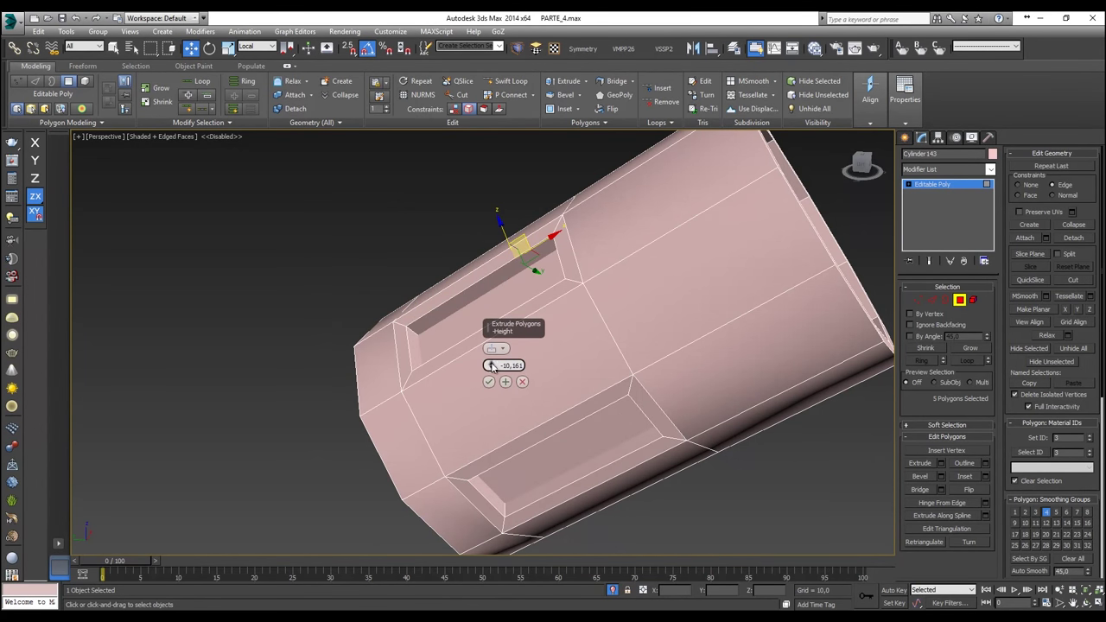
{"action": "left_click_drag", "start_coordinate": [490, 364], "coordinate": [474, 320]}
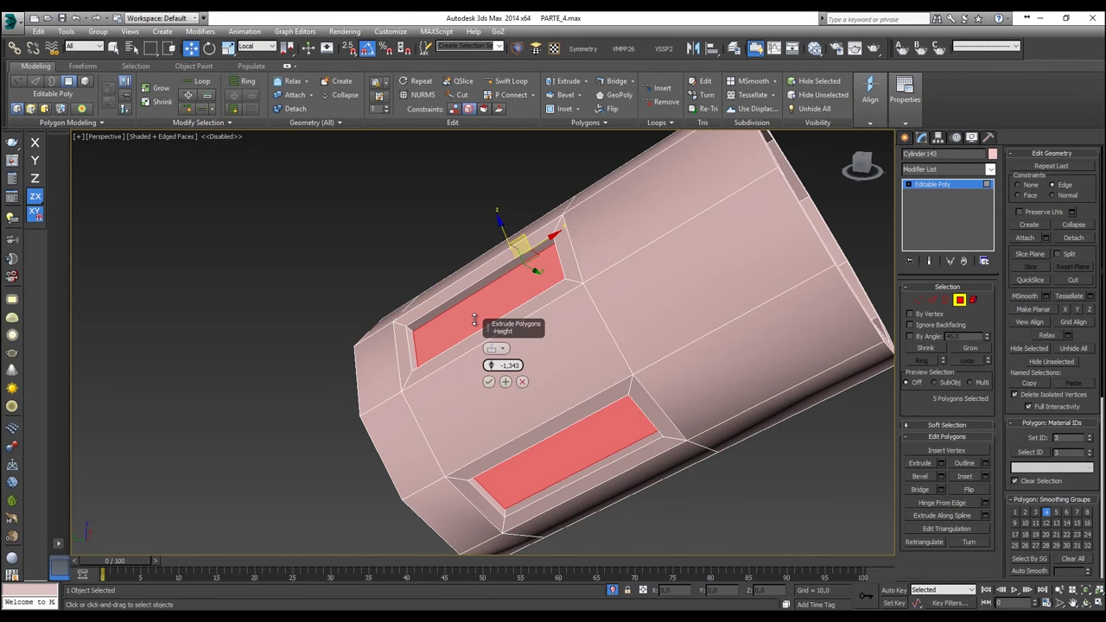
{"action": "left_click", "coordinate": [488, 381]}
{"action": "left_click", "coordinate": [360, 235]}
Step: Check the recessed side panels in see-through display and examine the sleeve's end face
{"action": "scroll", "coordinate": [378, 273], "scroll_direction": "down", "scroll_amount": 3}
{"action": "mouse_move", "coordinate": [377, 274]}
{"action": "middle_mouse_down", "text": "alt"}
{"action": "mouse_move", "coordinate": [444, 308]}
{"action": "mouse_move", "coordinate": [511, 291]}
{"action": "mouse_move", "coordinate": [496, 254]}
{"action": "mouse_move", "coordinate": [336, 291]}
{"action": "mouse_move", "coordinate": [388, 278]}
{"action": "middle_mouse_up", "text": "alt"}
{"action": "key", "text": "alt+x"}
{"action": "key", "text": "alt+x"}
{"action": "middle_click_drag", "start_coordinate": [563, 276], "coordinate": [516, 298], "text": "alt"}
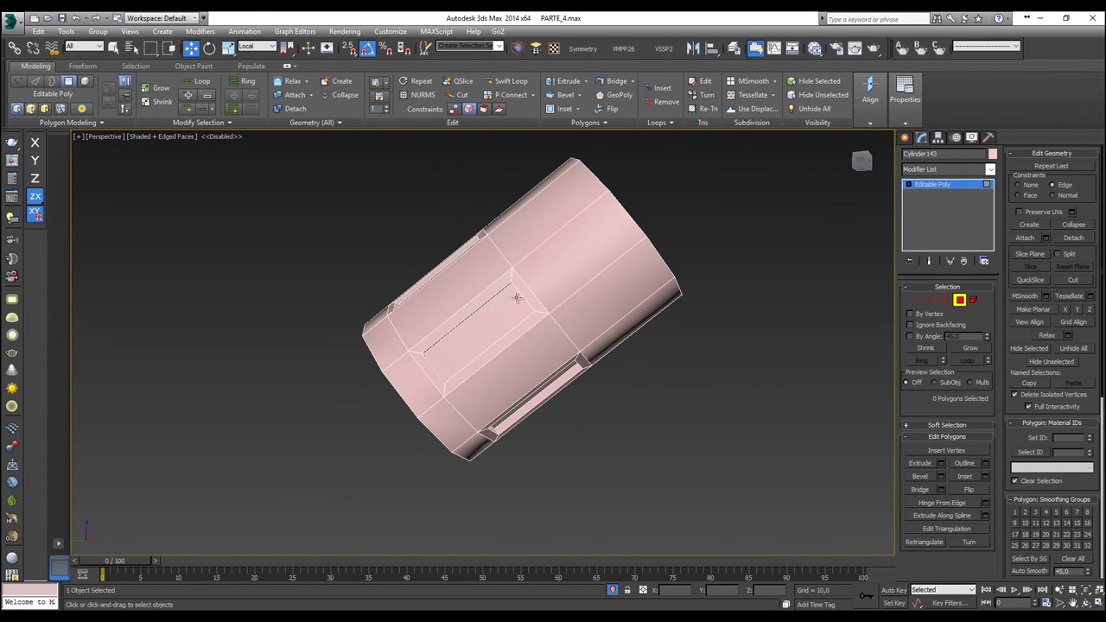
{"action": "left_click", "coordinate": [959, 301]}
{"action": "key", "text": "2"}
{"action": "middle_click_drag", "start_coordinate": [695, 271], "coordinate": [613, 285], "text": "alt"}
{"action": "left_click", "coordinate": [917, 300]}
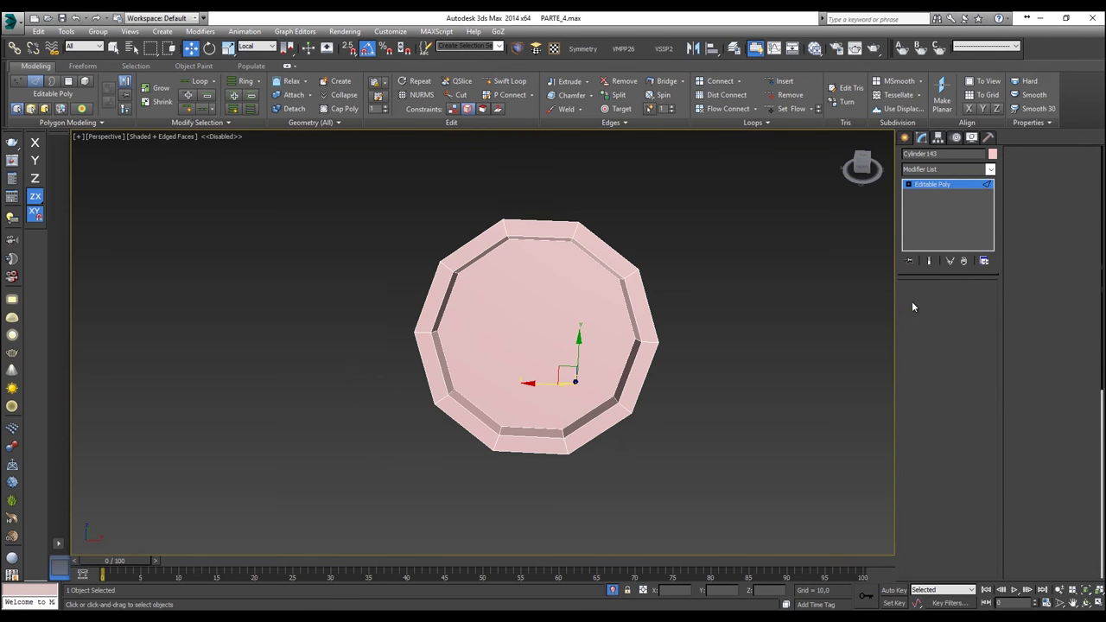
Step: Cut an edge across the recessed face inside the cylinder's rim, linking two opposite corner vertices above its middle
{"action": "scroll", "coordinate": [530, 254], "scroll_direction": "up", "scroll_amount": 5}
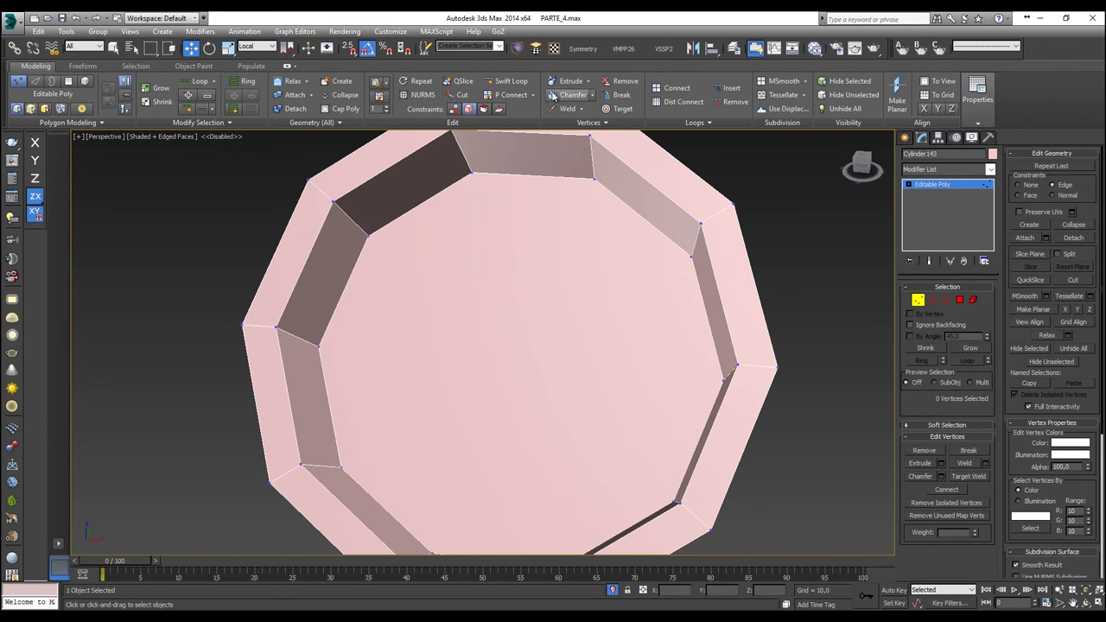
{"action": "left_click", "coordinate": [460, 94]}
{"action": "middle_click_drag", "start_coordinate": [717, 363], "coordinate": [751, 387], "text": "alt"}
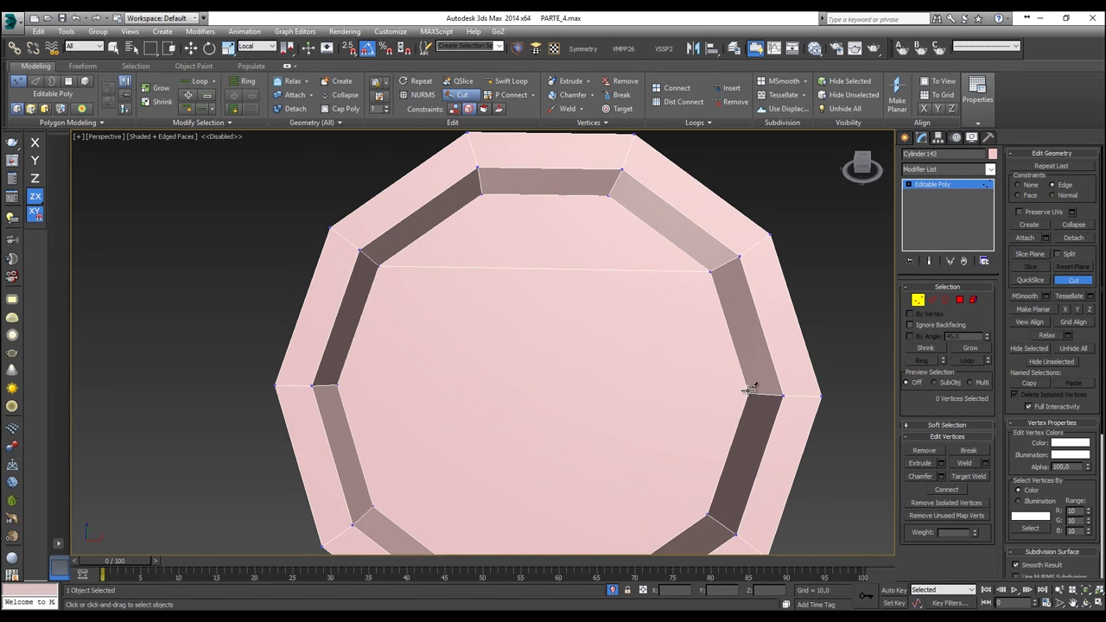
Step: Try to cut a parallel edge through the middle of the recessed face between its opposite corner vertices
{"action": "left_click", "coordinate": [749, 390]}
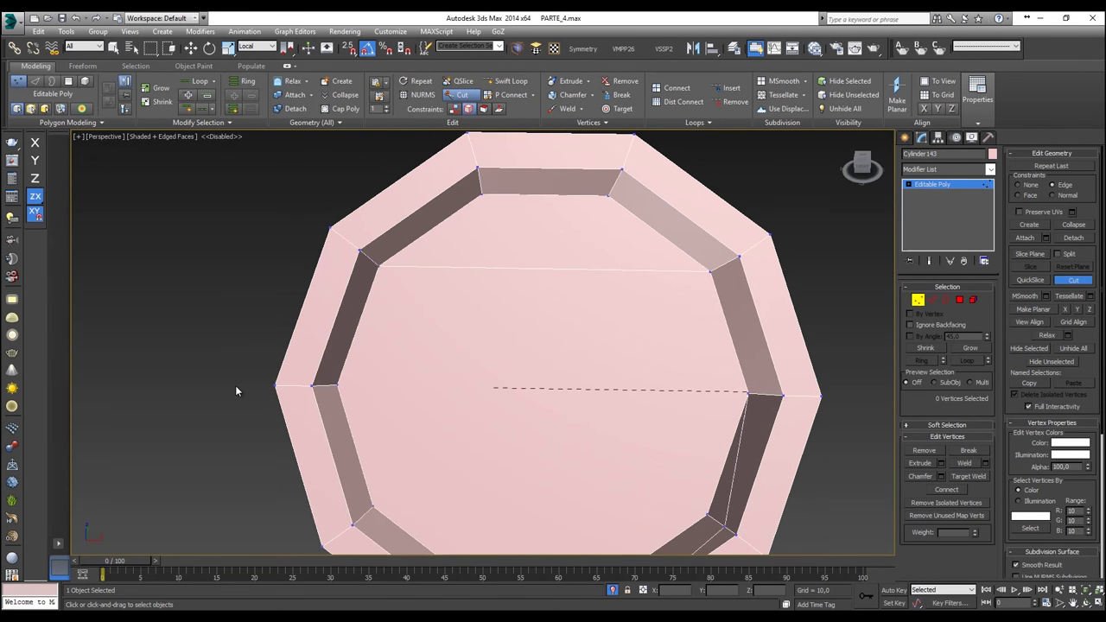
{"action": "left_click", "coordinate": [337, 384]}
{"action": "right_click", "coordinate": [374, 376]}
{"action": "middle_click_drag", "start_coordinate": [386, 384], "coordinate": [322, 269]}
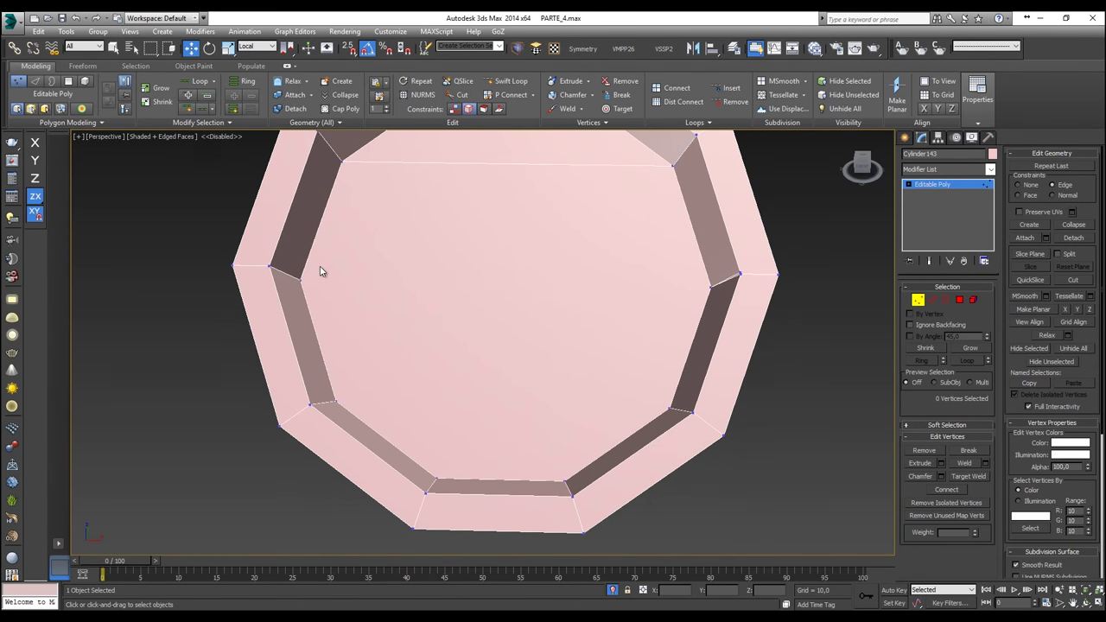
{"action": "left_click", "coordinate": [461, 94]}
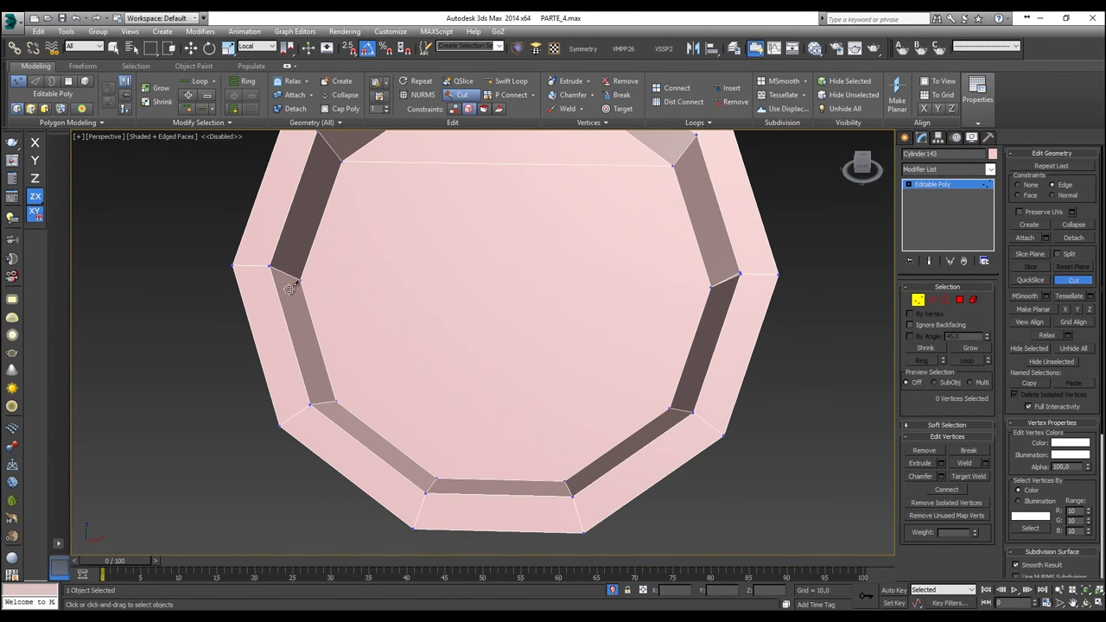
{"action": "left_click", "coordinate": [301, 278]}
{"action": "left_click", "coordinate": [710, 283]}
{"action": "right_click", "coordinate": [699, 295]}
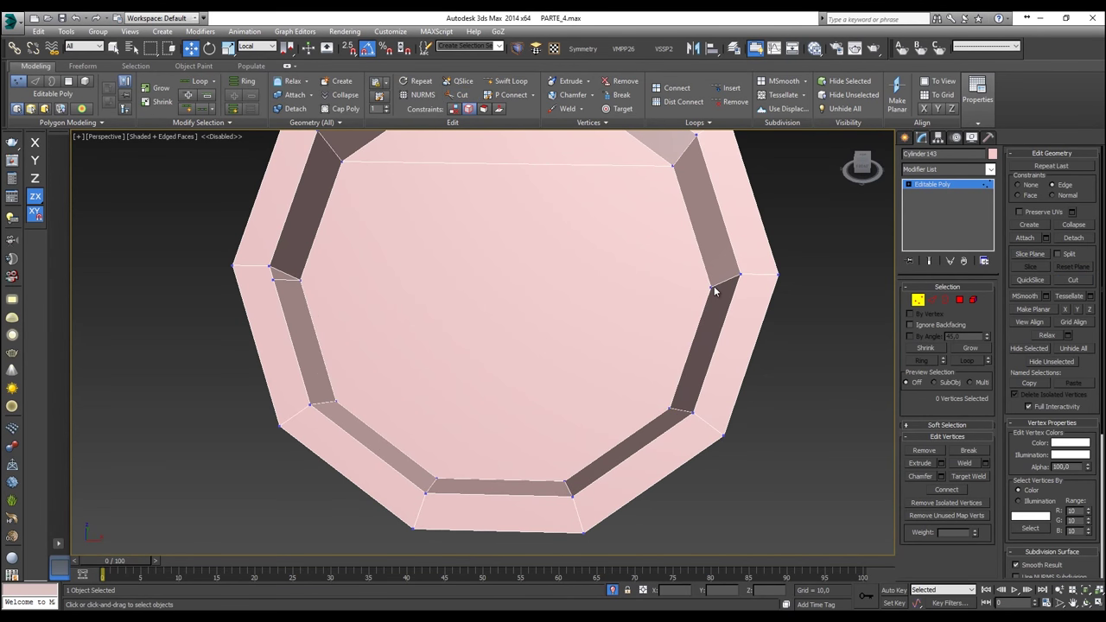
{"action": "left_click", "coordinate": [462, 94]}
{"action": "middle_click_drag", "start_coordinate": [406, 199], "coordinate": [371, 217], "text": "alt"}
{"action": "left_click", "coordinate": [295, 278]}
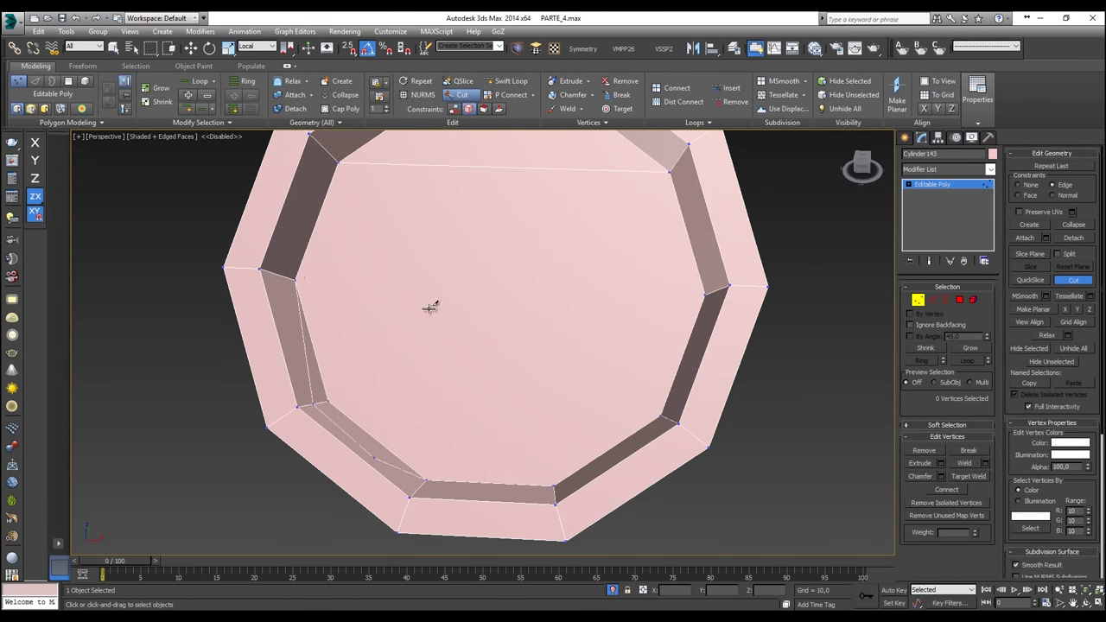
{"action": "right_click", "coordinate": [692, 302]}
{"action": "right_click", "coordinate": [692, 302]}
{"action": "left_click", "coordinate": [706, 295]}
Step: Connect the two remaining pairs of opposite corner vertices across the recessed face, using see-through display to select them
{"action": "middle_click_drag", "start_coordinate": [587, 320], "coordinate": [315, 258], "text": "alt"}
{"action": "key", "text": "alt+x"}
{"action": "left_click", "coordinate": [309, 253]}
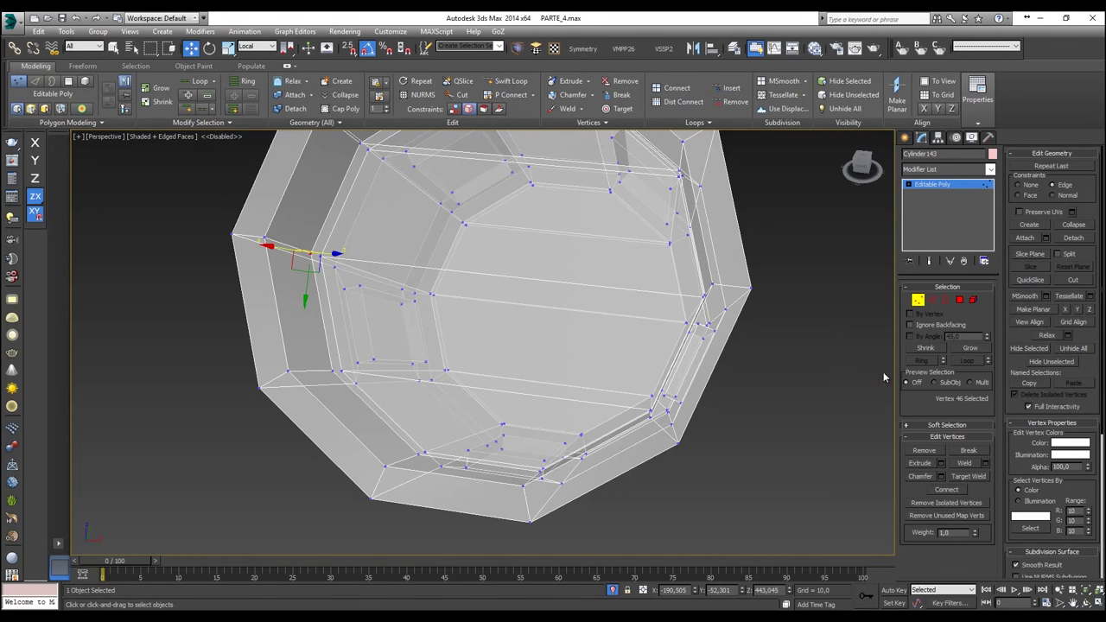
{"action": "middle_click_drag", "start_coordinate": [739, 325], "coordinate": [773, 311], "text": "alt"}
{"action": "left_click", "coordinate": [645, 224], "text": "ctrl"}
{"action": "left_click", "coordinate": [676, 87]}
{"action": "key", "text": "alt"}
{"action": "left_click", "coordinate": [644, 317]}
{"action": "middle_click_drag", "start_coordinate": [645, 317], "coordinate": [386, 251], "text": "alt"}
{"action": "left_click", "coordinate": [398, 260], "text": "ctrl"}
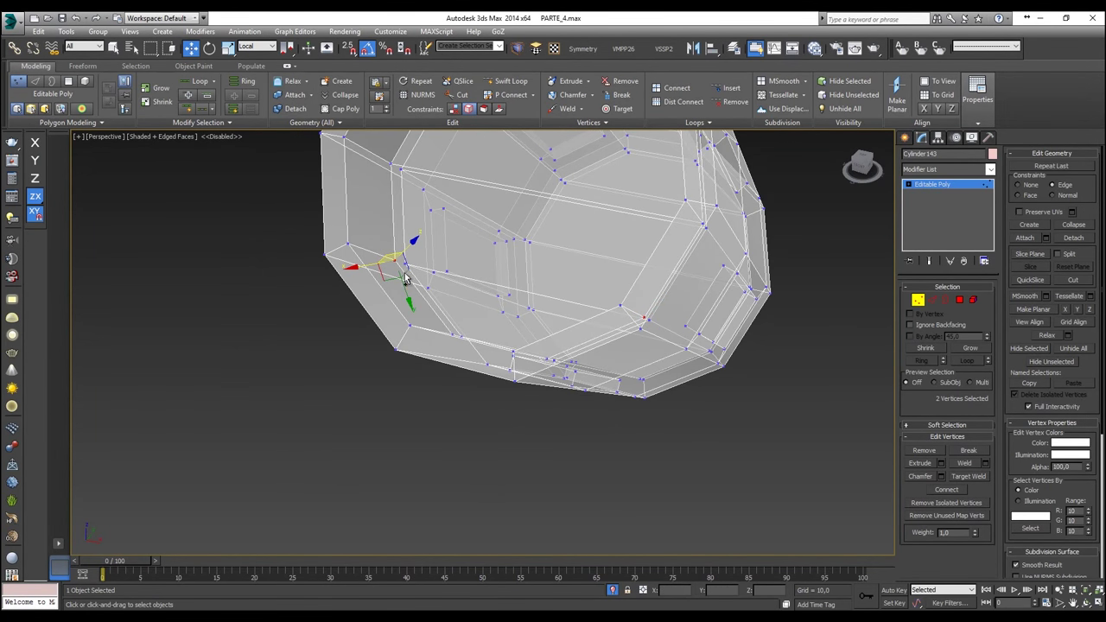
{"action": "left_click", "coordinate": [665, 89]}
{"action": "key", "text": "alt+x"}
Step: Select the complete outer and inner edge loops around the cylinder's open-end rim
{"action": "middle_click_drag", "start_coordinate": [557, 203], "coordinate": [585, 307], "text": "alt"}
{"action": "scroll", "coordinate": [585, 312], "scroll_direction": "down", "scroll_amount": 3}
{"action": "left_click", "coordinate": [932, 300]}
{"action": "left_click", "coordinate": [613, 295]}
{"action": "middle_click_drag", "start_coordinate": [612, 295], "coordinate": [667, 279], "text": "alt"}
{"action": "left_click", "coordinate": [650, 283], "text": "ctrl"}
{"action": "left_click", "coordinate": [965, 360]}
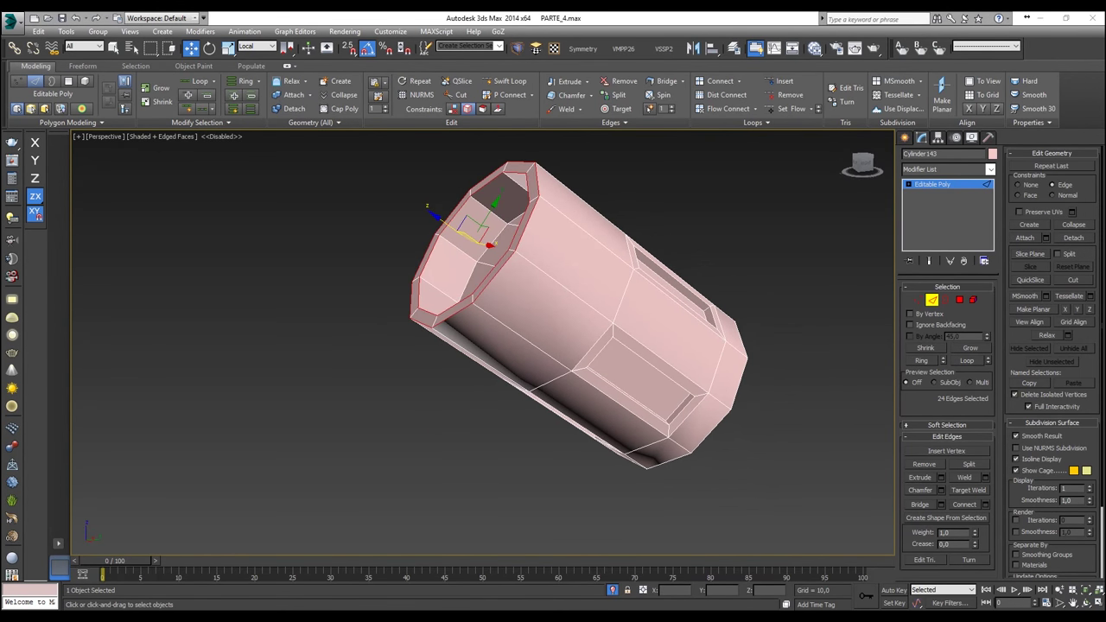
Step: Add the end and side edges of the first rectangular recess in the cylinder's side to the edge selection
{"action": "middle_click_drag", "start_coordinate": [635, 269], "coordinate": [576, 271], "text": "alt"}
{"action": "scroll", "coordinate": [576, 270], "scroll_direction": "up", "scroll_amount": 5}
{"action": "left_click", "coordinate": [576, 270], "text": "ctrl"}
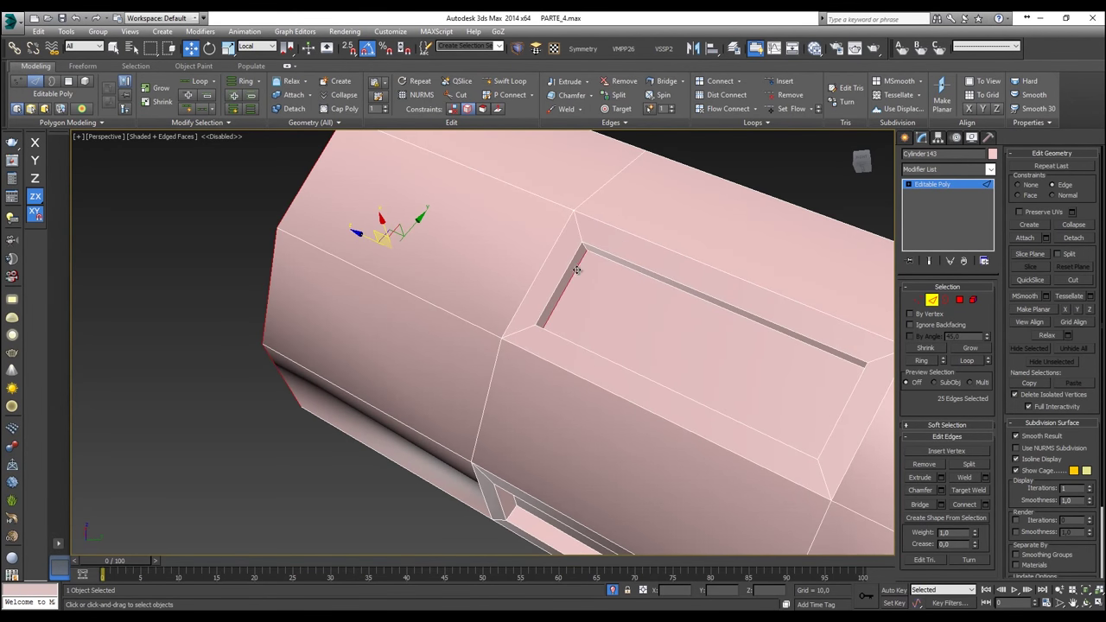
{"action": "left_click", "coordinate": [585, 253], "text": "ctrl"}
{"action": "left_click", "coordinate": [604, 254], "text": "ctrl"}
{"action": "left_click", "coordinate": [598, 256], "text": "ctrl"}
Step: Add the remaining corner edges of the first recess and those of the neighbouring recess in see-through display
{"action": "key", "text": "alt+x"}
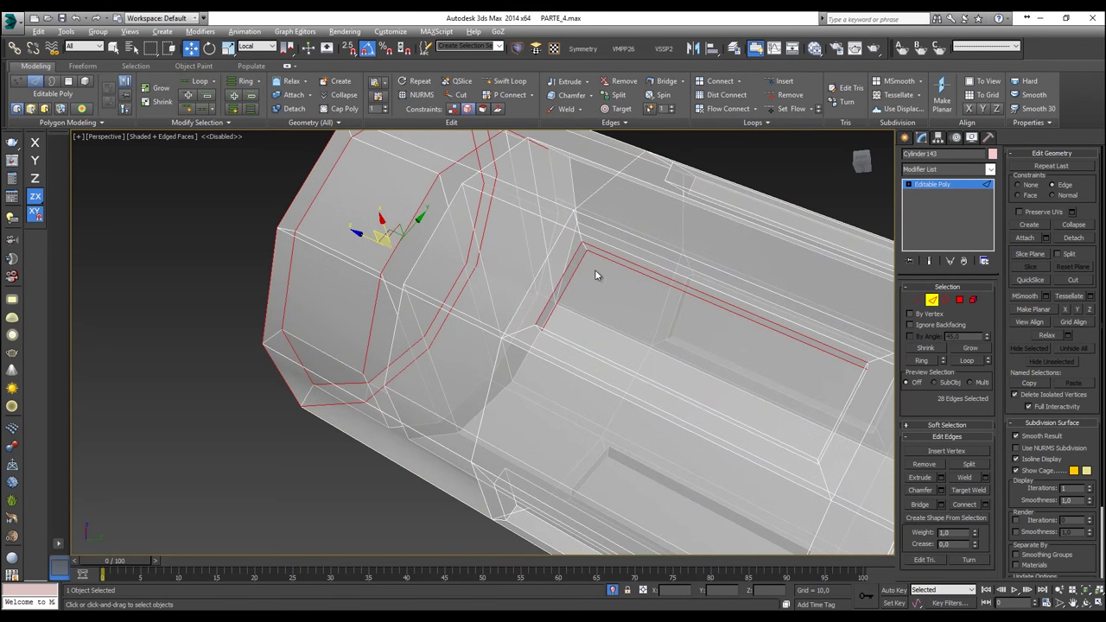
{"action": "middle_click_drag", "start_coordinate": [593, 264], "coordinate": [598, 279], "text": "alt"}
{"action": "left_click", "coordinate": [591, 275], "text": "ctrl"}
{"action": "left_click_drag", "start_coordinate": [582, 339], "coordinate": [535, 357], "text": "ctrl"}
{"action": "middle_click_drag", "start_coordinate": [540, 356], "coordinate": [525, 276]}
{"action": "left_click", "coordinate": [529, 247], "text": "ctrl"}
{"action": "middle_click_drag", "start_coordinate": [596, 261], "coordinate": [565, 271], "text": "alt"}
{"action": "left_click", "coordinate": [545, 260], "text": "ctrl"}
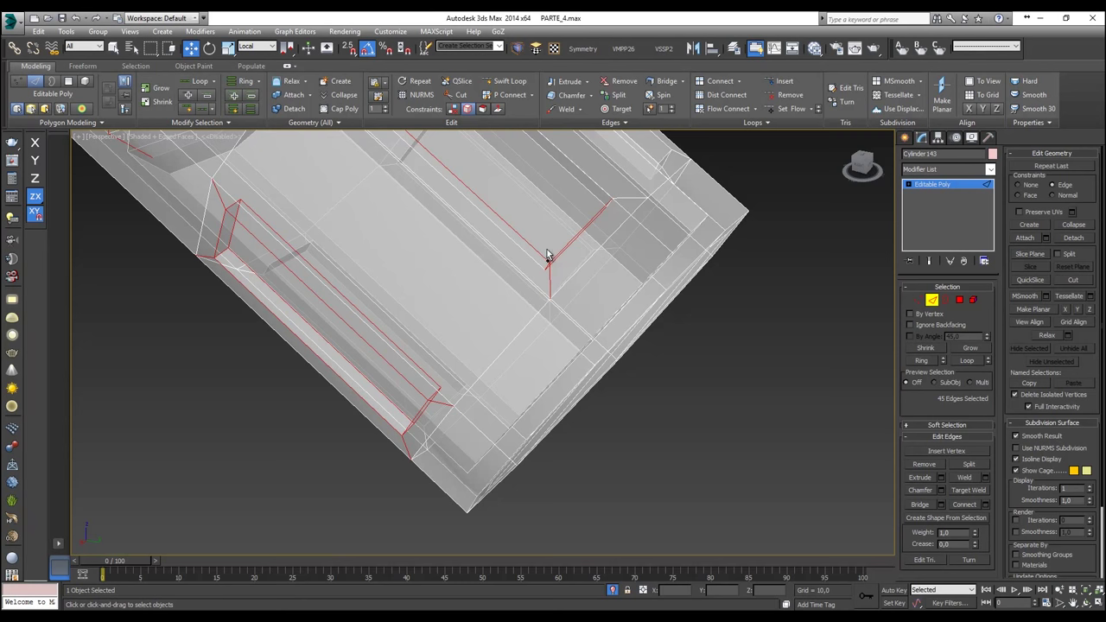
Step: Extend the edge selection with the border and corner edges at the closed-end side of the next recesses
{"action": "left_click", "coordinate": [543, 276], "text": "ctrl"}
{"action": "middle_click_drag", "start_coordinate": [541, 278], "coordinate": [521, 286], "text": "alt"}
{"action": "left_click", "coordinate": [566, 328], "text": "ctrl"}
{"action": "left_click", "coordinate": [586, 295], "text": "ctrl"}
{"action": "left_click", "coordinate": [558, 319], "text": "ctrl"}
{"action": "middle_click_drag", "start_coordinate": [558, 319], "coordinate": [468, 332], "text": "alt"}
{"action": "left_click_drag", "start_coordinate": [270, 406], "coordinate": [270, 404], "text": "ctrl"}
{"action": "middle_click_drag", "start_coordinate": [351, 323], "coordinate": [304, 450], "text": "alt"}
{"action": "left_click_drag", "start_coordinate": [282, 416], "coordinate": [281, 416], "text": "ctrl"}
Step: Continue around the cylinder adding recess edges, undoing the accidental change, and include the next recess's lower corner edges
{"action": "scroll", "coordinate": [289, 429], "scroll_direction": "down", "scroll_amount": 4}
{"action": "middle_click_drag", "start_coordinate": [288, 430], "coordinate": [409, 279], "text": "alt"}
{"action": "scroll", "coordinate": [353, 323], "scroll_direction": "up", "scroll_amount": 4}
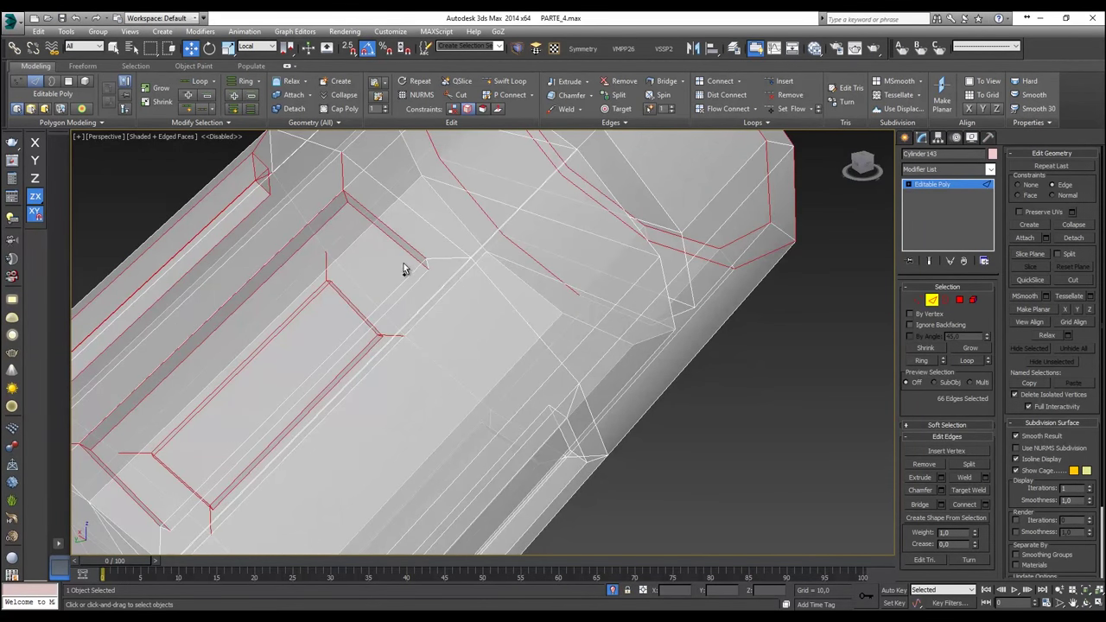
{"action": "mouse_move", "coordinate": [420, 259]}
{"action": "left_mouse_down"}
{"action": "mouse_move", "coordinate": [438, 283]}
{"action": "mouse_move", "coordinate": [436, 253]}
{"action": "left_mouse_up"}
{"action": "key", "text": "ctrl+z"}
{"action": "middle_click_drag", "start_coordinate": [385, 328], "coordinate": [465, 236]}
{"action": "left_click_drag", "start_coordinate": [339, 341], "coordinate": [347, 339], "text": "ctrl"}
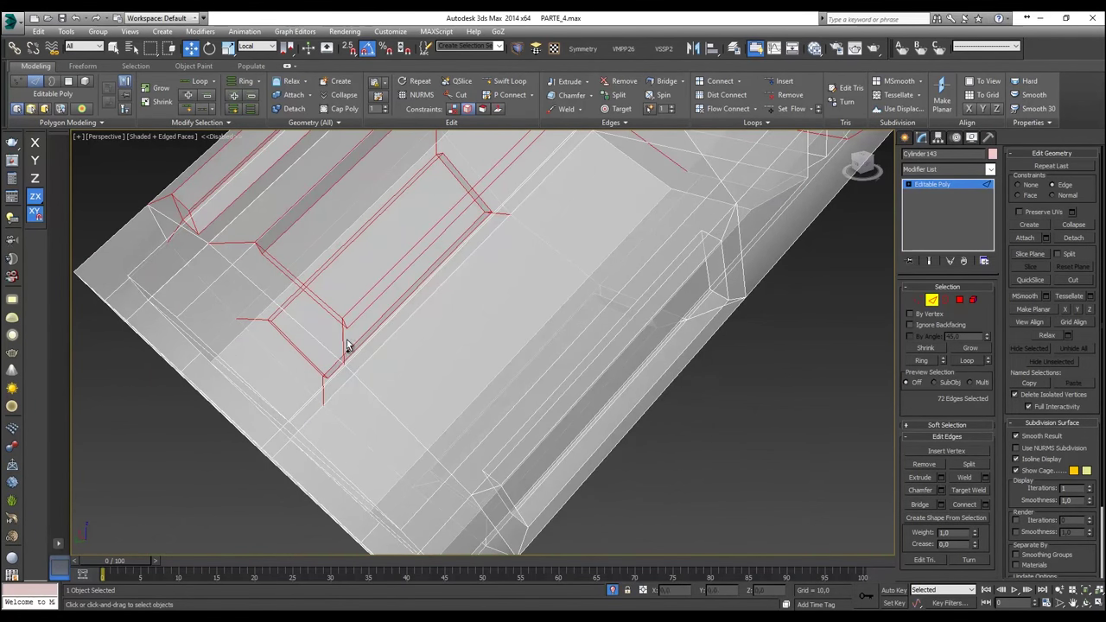
Step: Add the border and corner edges of the following side recess to the edge selection
{"action": "scroll", "coordinate": [365, 335], "scroll_direction": "down", "scroll_amount": 3}
{"action": "middle_click_drag", "start_coordinate": [389, 354], "coordinate": [437, 334], "text": "alt"}
{"action": "scroll", "coordinate": [320, 297], "scroll_direction": "up", "scroll_amount": 3}
{"action": "left_click", "coordinate": [381, 297], "text": "ctrl"}
{"action": "left_click", "coordinate": [405, 362], "text": "ctrl"}
{"action": "middle_click_drag", "start_coordinate": [513, 303], "coordinate": [425, 320], "text": "alt"}
{"action": "left_click_drag", "start_coordinate": [465, 338], "coordinate": [459, 335], "text": "ctrl"}
{"action": "middle_click_drag", "start_coordinate": [444, 321], "coordinate": [449, 353], "text": "alt"}
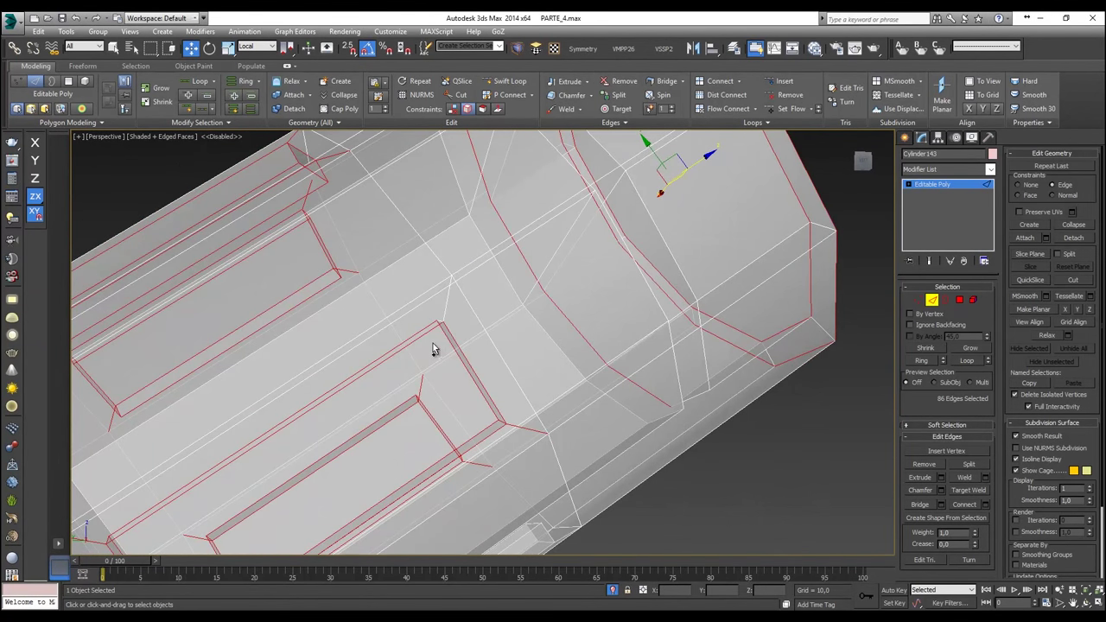
{"action": "left_click_drag", "start_coordinate": [444, 324], "coordinate": [450, 321], "text": "ctrl"}
Step: Complete the recess edge selection with the corner and border edges of the last side recesses
{"action": "scroll", "coordinate": [449, 324], "scroll_direction": "down", "scroll_amount": 5}
{"action": "mouse_move", "coordinate": [449, 323]}
{"action": "middle_mouse_down", "text": "alt"}
{"action": "mouse_move", "coordinate": [424, 284]}
{"action": "mouse_move", "coordinate": [456, 337]}
{"action": "middle_mouse_up", "text": "alt"}
{"action": "scroll", "coordinate": [459, 343], "scroll_direction": "up", "scroll_amount": 5}
{"action": "left_click_drag", "start_coordinate": [480, 322], "coordinate": [479, 346], "text": "ctrl"}
{"action": "left_click", "coordinate": [467, 332], "text": "ctrl"}
{"action": "middle_click_drag", "start_coordinate": [467, 332], "coordinate": [386, 311], "text": "alt"}
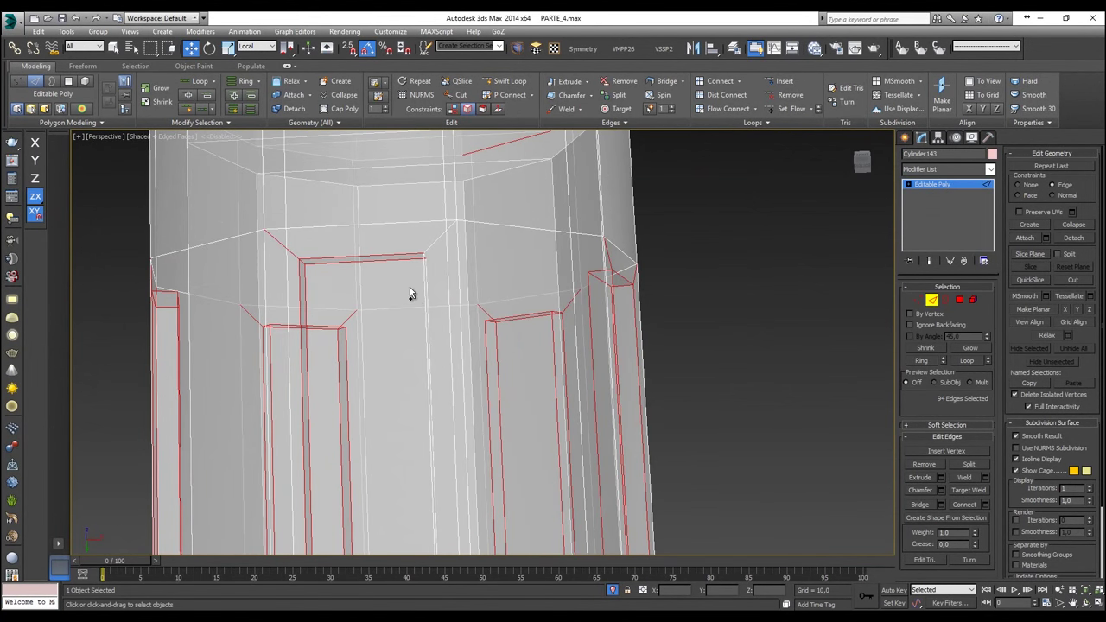
{"action": "left_click_drag", "start_coordinate": [425, 256], "coordinate": [432, 248], "text": "ctrl"}
{"action": "middle_click_drag", "start_coordinate": [404, 484], "coordinate": [512, 258]}
{"action": "double_click", "coordinate": [501, 249], "text": "ctrl"}
{"action": "left_click_drag", "start_coordinate": [341, 218], "coordinate": [300, 238], "text": "ctrl"}
{"action": "mouse_move", "coordinate": [353, 246]}
{"action": "middle_mouse_down", "text": "alt"}
{"action": "mouse_move", "coordinate": [298, 285]}
{"action": "mouse_move", "coordinate": [183, 306]}
{"action": "mouse_move", "coordinate": [391, 249]}
{"action": "mouse_move", "coordinate": [433, 277]}
{"action": "middle_mouse_up", "text": "alt"}
Step: Add all the outer perimeter edges around the cylinder's closed end to the selection
{"action": "left_click", "coordinate": [428, 226], "text": "ctrl"}
{"action": "left_click", "coordinate": [472, 195], "text": "ctrl"}
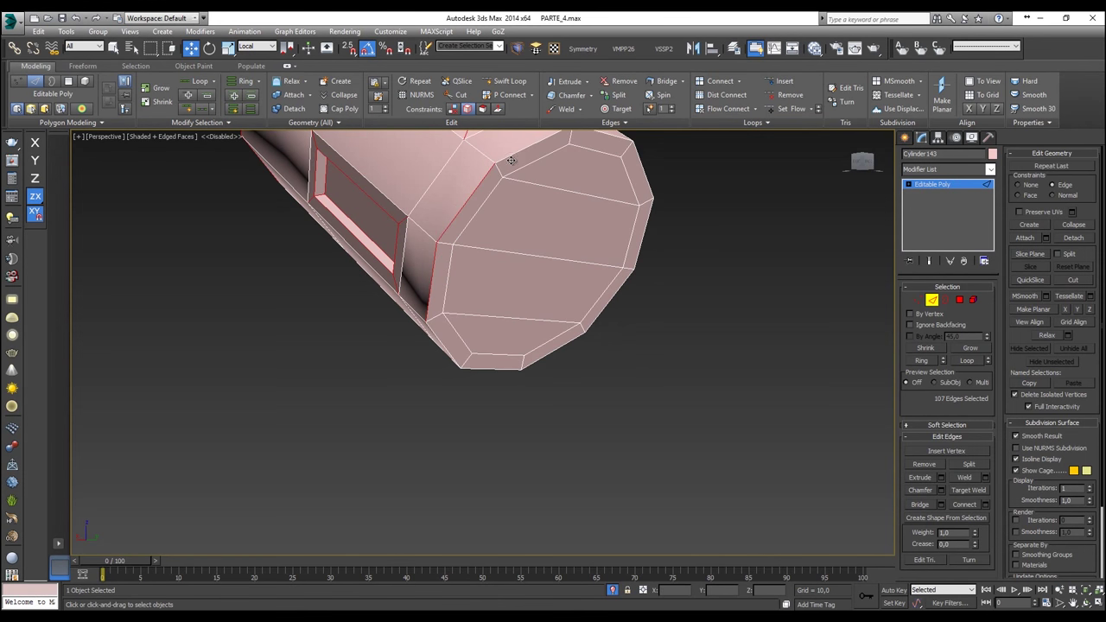
{"action": "key", "text": "alt+x"}
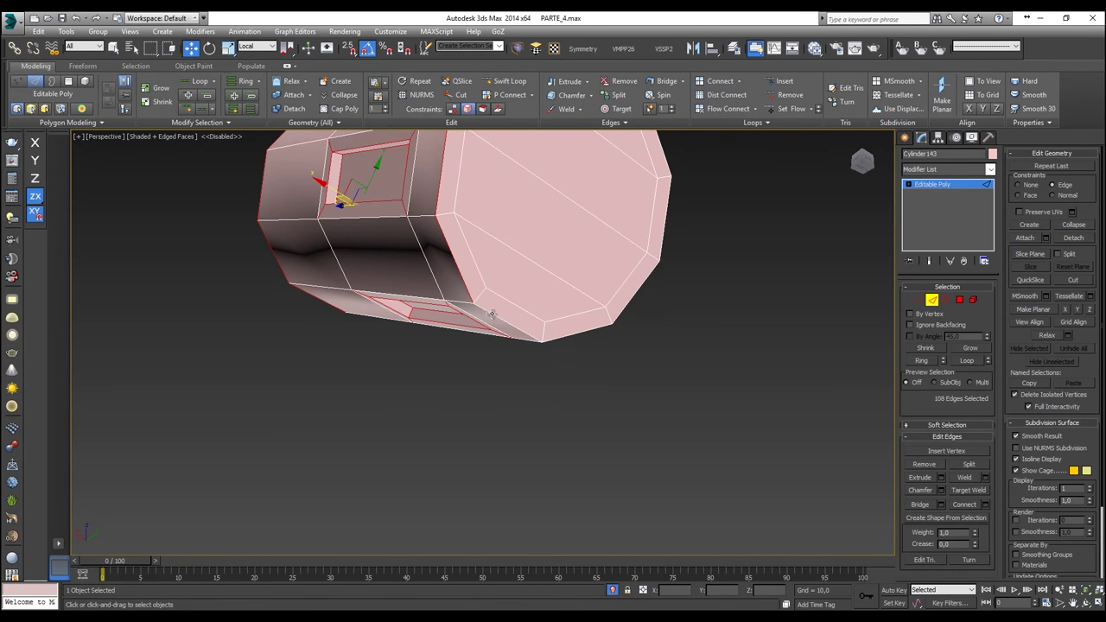
{"action": "left_click", "coordinate": [529, 334], "text": "ctrl"}
{"action": "left_click", "coordinate": [576, 334], "text": "ctrl"}
{"action": "middle_click_drag", "start_coordinate": [634, 294], "coordinate": [495, 264], "text": "alt"}
{"action": "left_click", "coordinate": [451, 260], "text": "ctrl"}
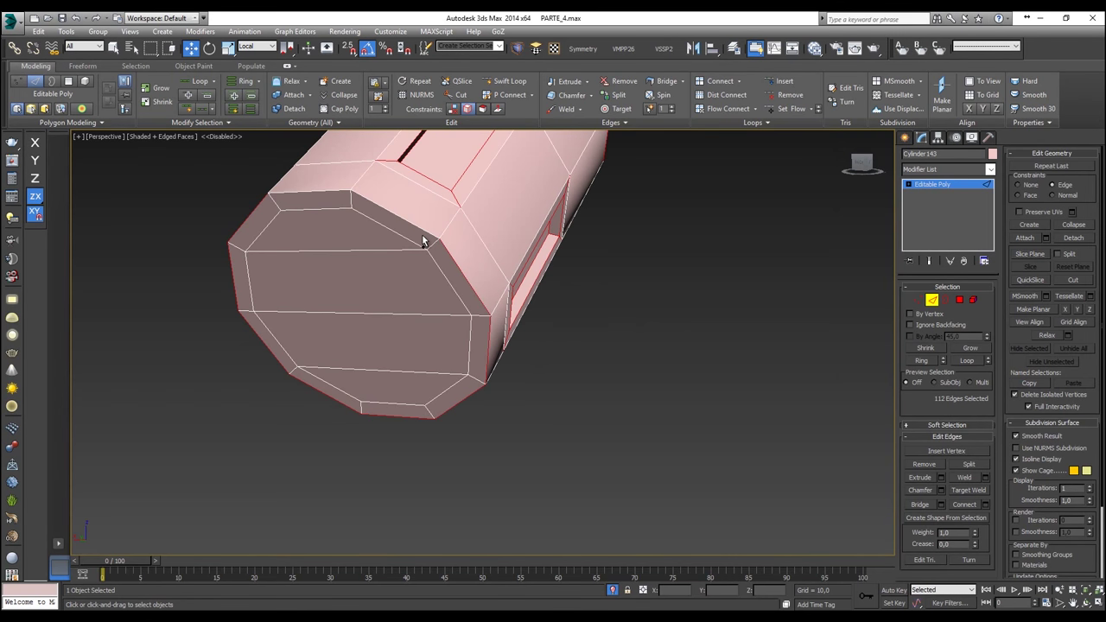
{"action": "left_click", "coordinate": [415, 229], "text": "ctrl"}
{"action": "left_click", "coordinate": [300, 197], "text": "ctrl"}
Step: Apply a Quad Chamfer modifier to the selected rim, recess and closed-end edges
{"action": "scroll", "coordinate": [323, 202], "scroll_direction": "down", "scroll_amount": 5}
{"action": "middle_click_drag", "start_coordinate": [323, 202], "coordinate": [443, 248], "text": "alt"}
{"action": "scroll", "coordinate": [658, 255], "scroll_direction": "up", "scroll_amount": 3}
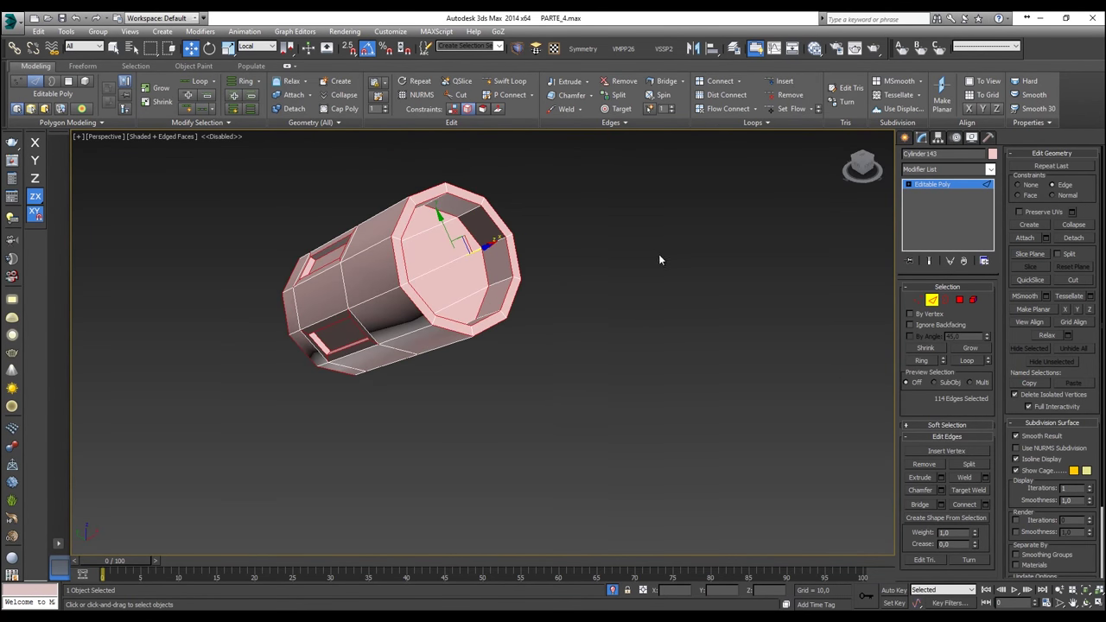
{"action": "middle_click_drag", "start_coordinate": [659, 255], "coordinate": [894, 303]}
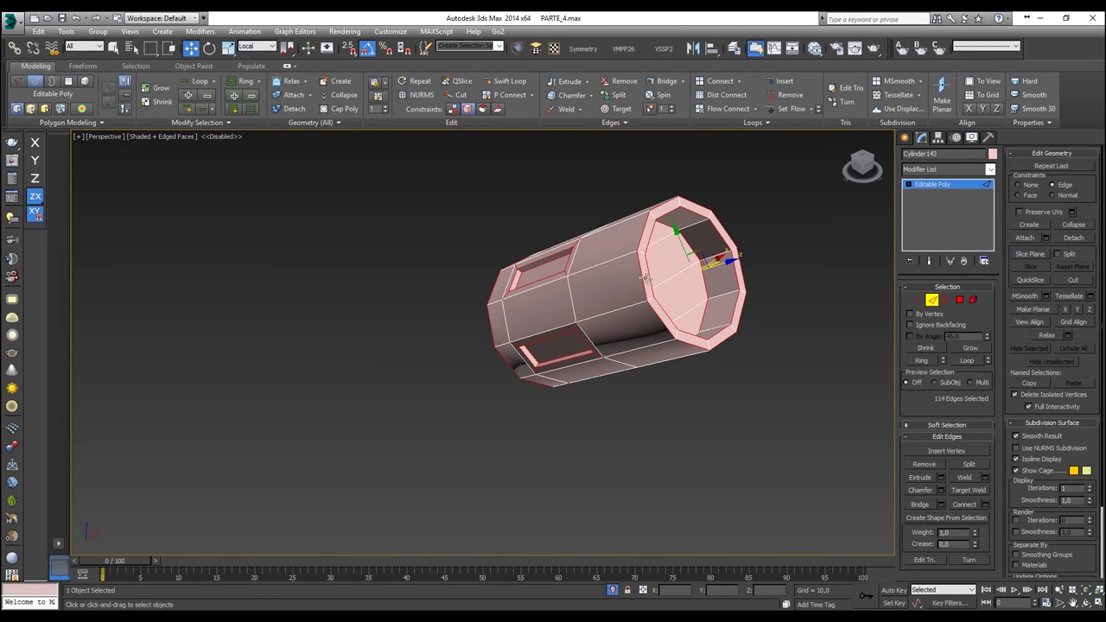
{"action": "scroll", "coordinate": [643, 278], "scroll_direction": "up", "scroll_amount": 3}
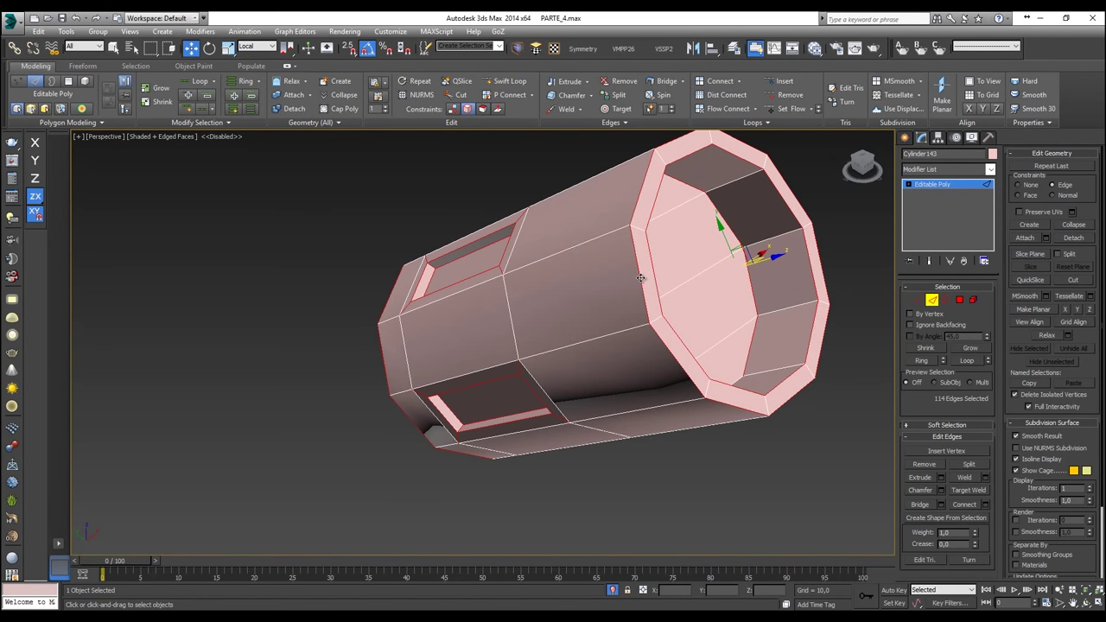
{"action": "left_click", "coordinate": [932, 170]}
{"action": "key", "text": "q"}
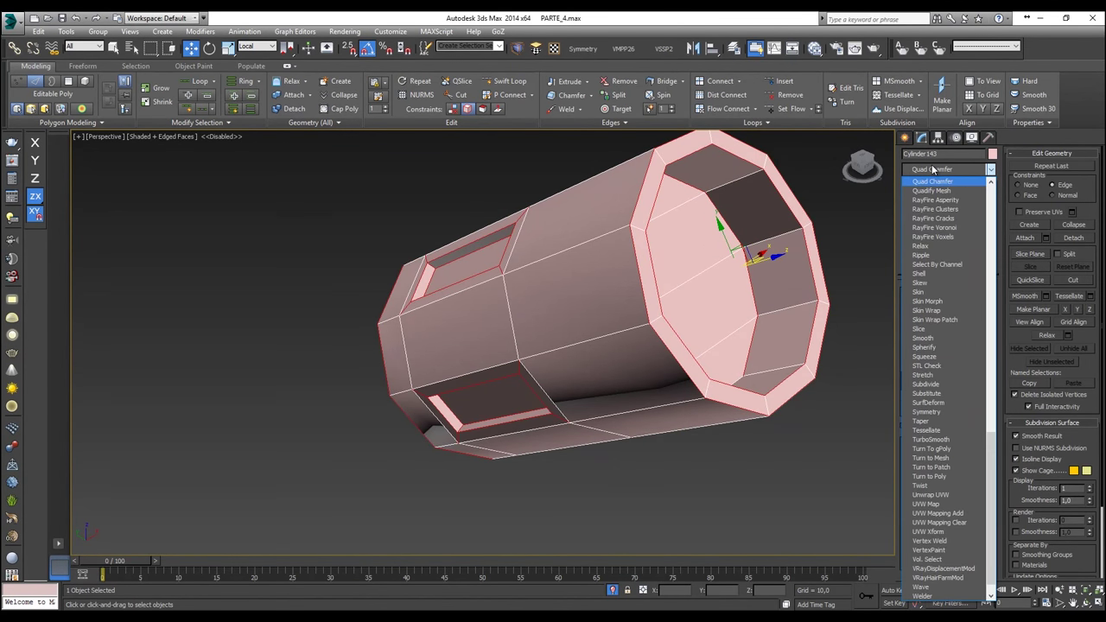
{"action": "key", "text": "Return"}
Step: Examine the chamfered recess corners up close and delete the Quad Chamfer modifier
{"action": "middle_click_drag", "start_coordinate": [642, 180], "coordinate": [659, 227], "text": "alt"}
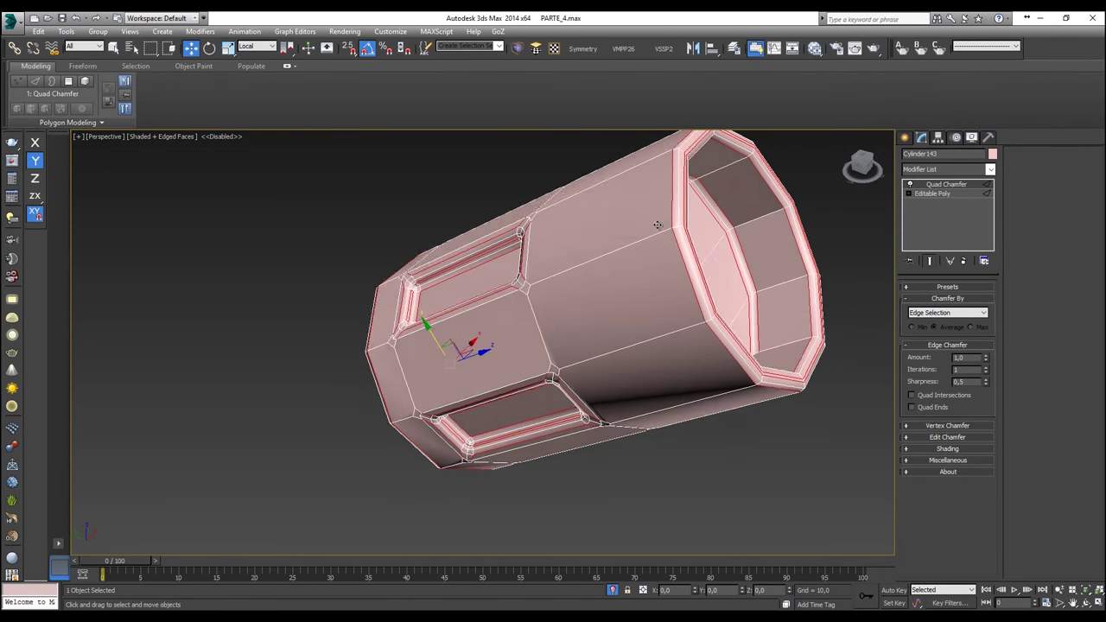
{"action": "scroll", "coordinate": [641, 257], "scroll_direction": "up", "scroll_amount": 5}
{"action": "scroll", "coordinate": [550, 277], "scroll_direction": "down", "scroll_amount": 2}
{"action": "middle_click_drag", "start_coordinate": [575, 273], "coordinate": [622, 268], "text": "alt"}
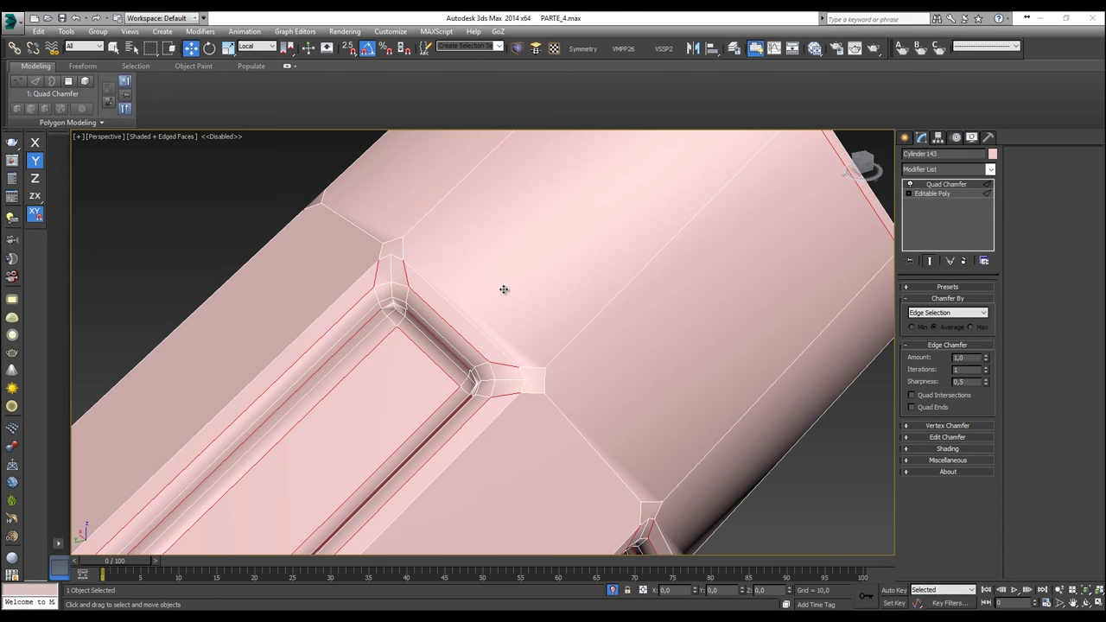
{"action": "right_click", "coordinate": [950, 194]}
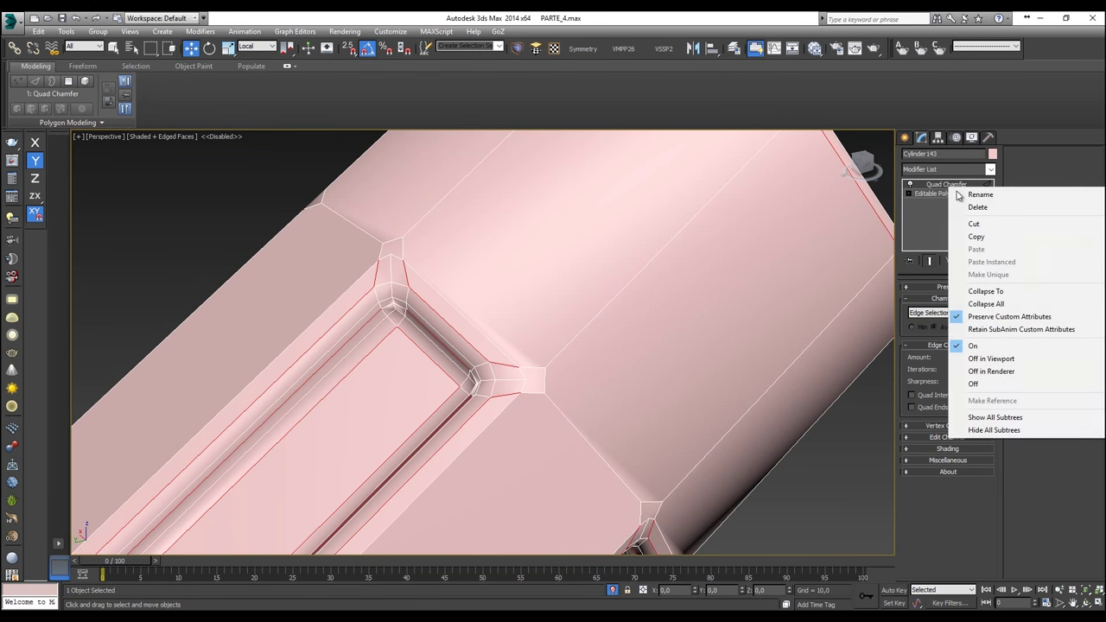
{"action": "left_click", "coordinate": [976, 207]}
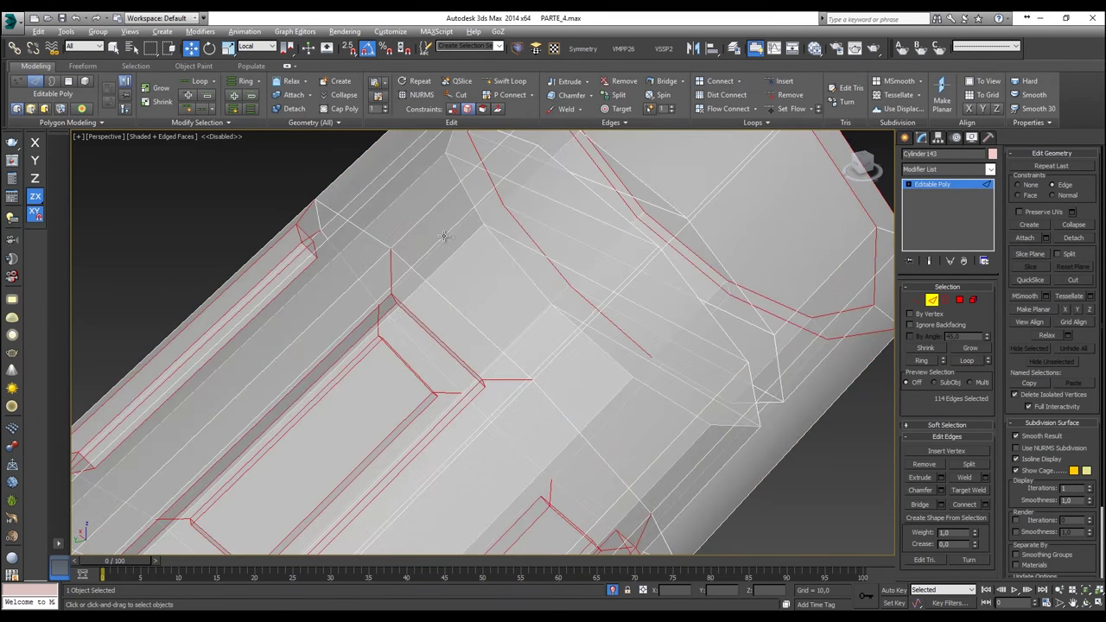
Step: Deselect the diagonal edges running outward from the corners of the first side recesses, keeping their border edges selected
{"action": "left_click_drag", "start_coordinate": [357, 264], "coordinate": [356, 264], "text": "alt"}
{"action": "middle_click_drag", "start_coordinate": [495, 411], "coordinate": [498, 417], "text": "alt"}
{"action": "left_click_drag", "start_coordinate": [551, 336], "coordinate": [526, 393], "text": "alt"}
{"action": "middle_click_drag", "start_coordinate": [424, 388], "coordinate": [395, 411], "text": "alt"}
{"action": "left_click_drag", "start_coordinate": [471, 325], "coordinate": [464, 344], "text": "alt"}
{"action": "left_click_drag", "start_coordinate": [442, 260], "coordinate": [385, 266], "text": "alt"}
{"action": "middle_click_drag", "start_coordinate": [517, 412], "coordinate": [506, 313], "text": "alt"}
{"action": "left_click_drag", "start_coordinate": [532, 240], "coordinate": [500, 258], "text": "alt"}
{"action": "left_click_drag", "start_coordinate": [569, 350], "coordinate": [543, 329], "text": "alt"}
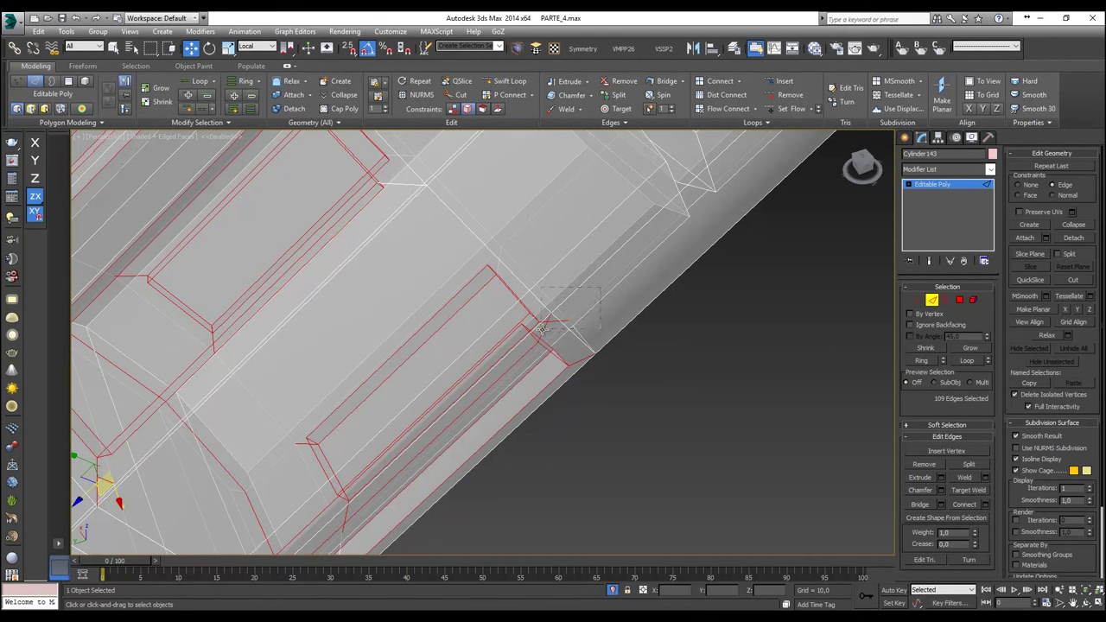
Step: Remove the diagonal corner edges at the closed-end side of the next recesses from the selection
{"action": "scroll", "coordinate": [589, 369], "scroll_direction": "down", "scroll_amount": 5}
{"action": "middle_click_drag", "start_coordinate": [590, 376], "coordinate": [360, 298], "text": "alt"}
{"action": "scroll", "coordinate": [596, 431], "scroll_direction": "up", "scroll_amount": 5}
{"action": "left_click_drag", "start_coordinate": [630, 440], "coordinate": [594, 362], "text": "alt"}
{"action": "left_click_drag", "start_coordinate": [664, 306], "coordinate": [663, 303], "text": "alt"}
{"action": "left_click_drag", "start_coordinate": [747, 248], "coordinate": [735, 196], "text": "alt"}
{"action": "middle_click_drag", "start_coordinate": [722, 213], "coordinate": [759, 137]}
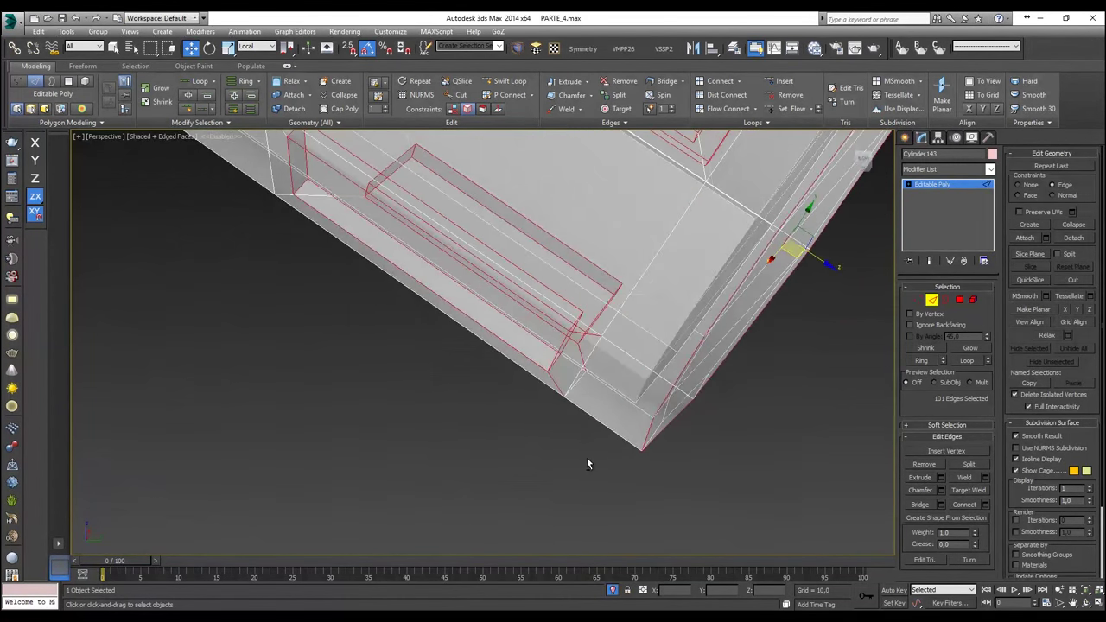
{"action": "left_click_drag", "start_coordinate": [561, 395], "coordinate": [599, 383], "text": "alt"}
Step: Deselect the last diagonal edges around the remaining recess corners and return to solid shaded display
{"action": "middle_click_drag", "start_coordinate": [602, 341], "coordinate": [584, 276], "text": "alt"}
{"action": "scroll", "coordinate": [592, 302], "scroll_direction": "up", "scroll_amount": 3}
{"action": "left_click_drag", "start_coordinate": [603, 326], "coordinate": [603, 325], "text": "alt"}
{"action": "middle_click_drag", "start_coordinate": [689, 296], "coordinate": [596, 349], "text": "alt"}
{"action": "left_click", "coordinate": [544, 343], "text": "alt"}
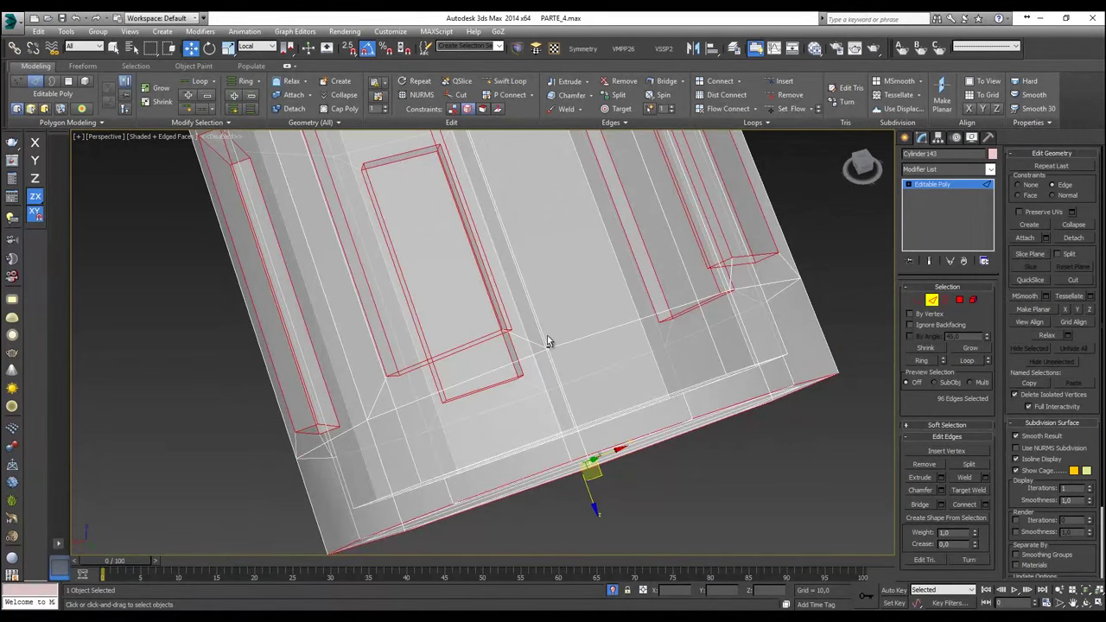
{"action": "scroll", "coordinate": [768, 294], "scroll_direction": "down", "scroll_amount": 4}
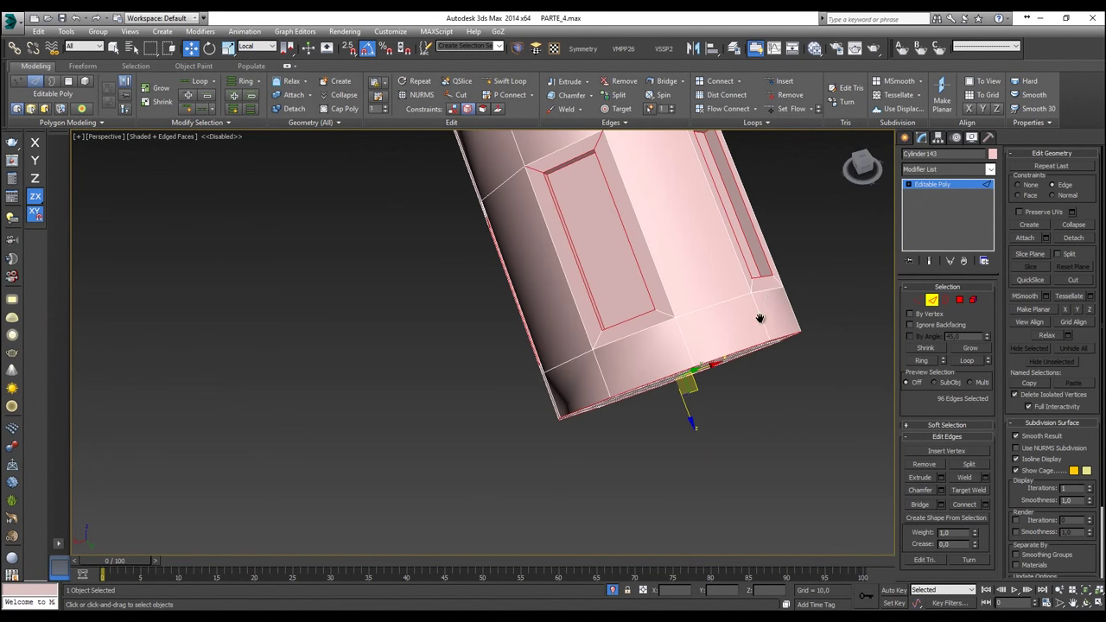
{"action": "middle_click_drag", "start_coordinate": [762, 304], "coordinate": [754, 364]}
{"action": "key", "text": "alt+x"}
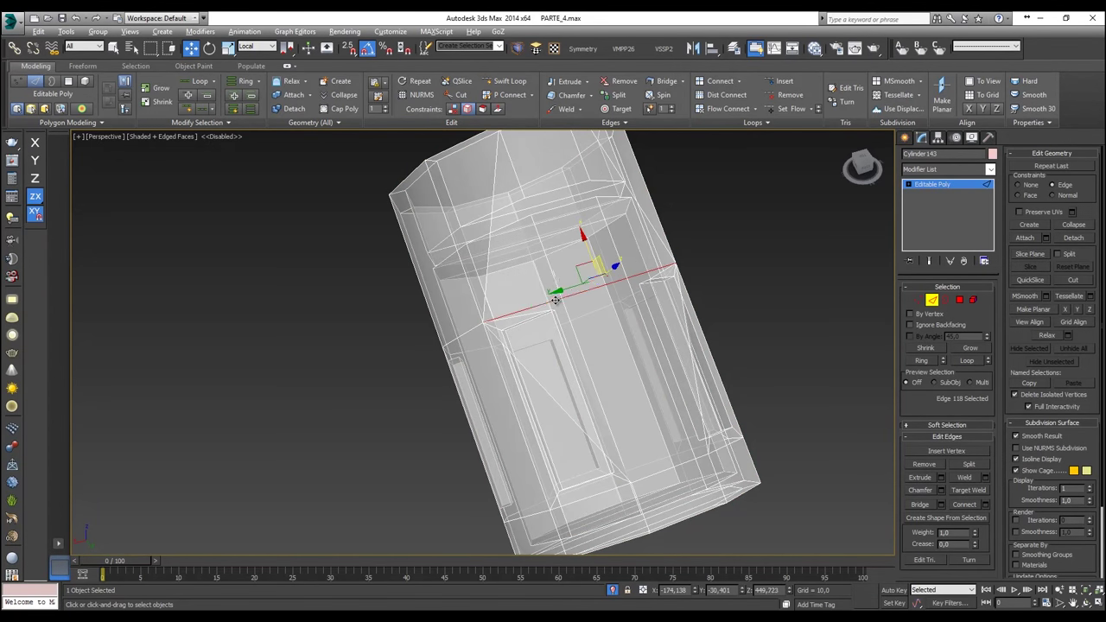
{"action": "left_click", "coordinate": [494, 327], "text": "alt"}
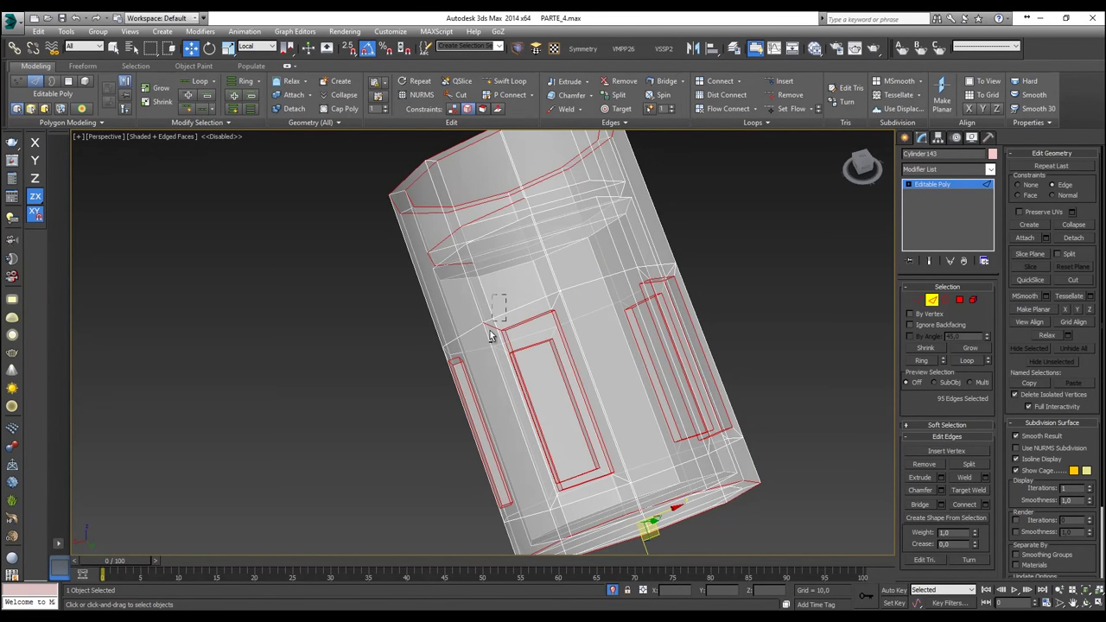
{"action": "left_click", "coordinate": [489, 329], "text": "alt"}
{"action": "key", "text": "alt+x"}
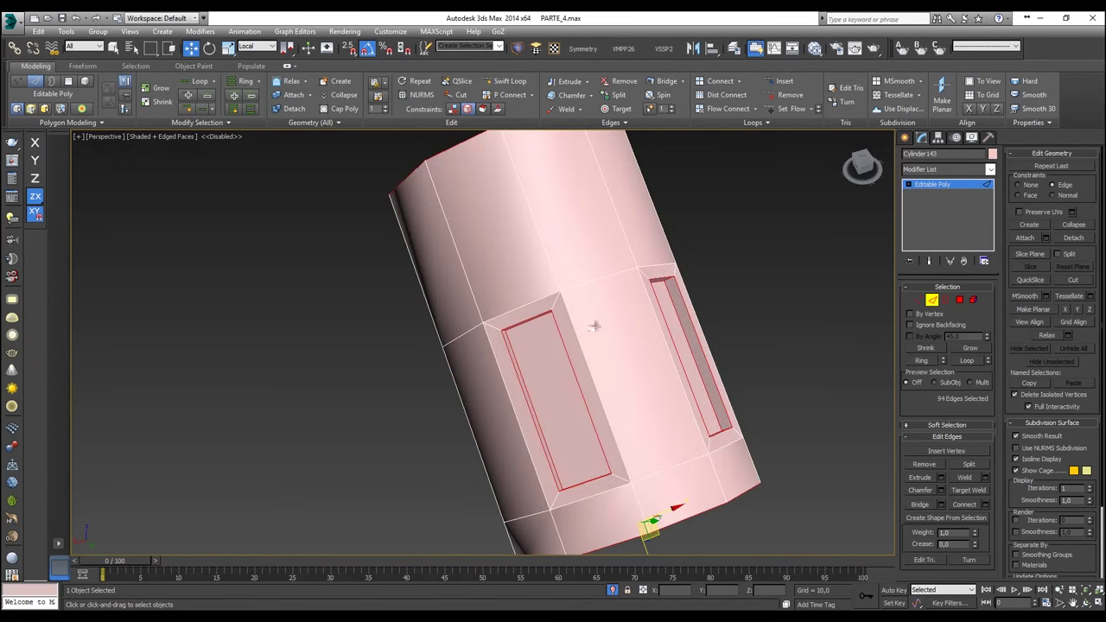
Step: Apply a Quad Chamfer modifier to the selected rim and recess edges with an amount of 0.09
{"action": "left_click", "coordinate": [941, 169]}
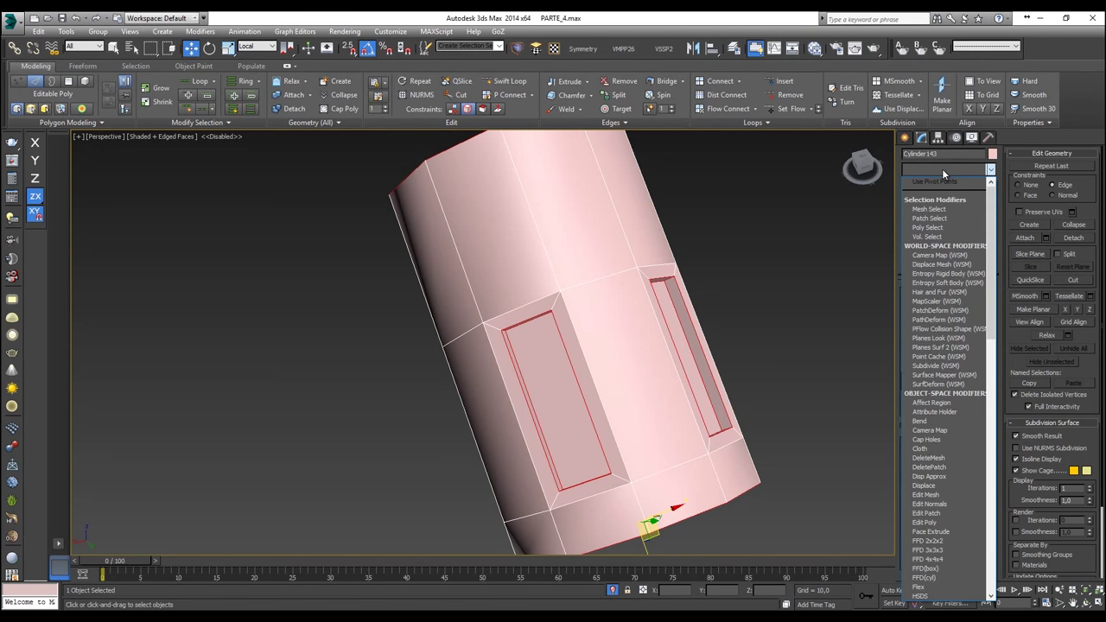
{"action": "key", "text": "q"}
{"action": "key", "text": "Return"}
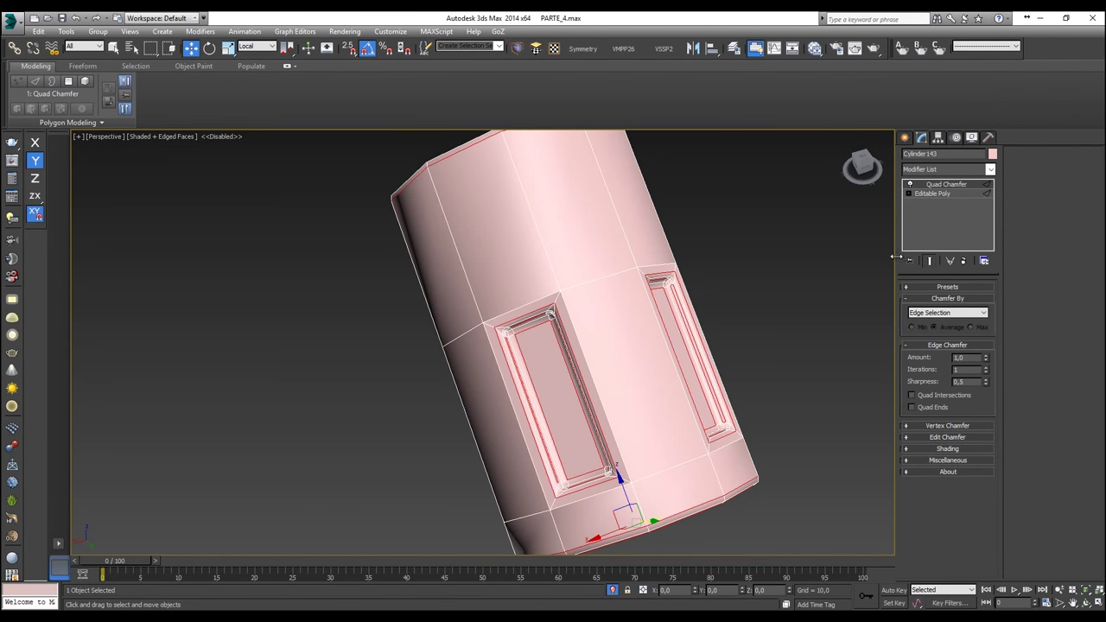
{"action": "middle_click_drag", "start_coordinate": [584, 245], "coordinate": [615, 231]}
{"action": "scroll", "coordinate": [604, 291], "scroll_direction": "up", "scroll_amount": 5}
{"action": "scroll", "coordinate": [606, 291], "scroll_direction": "down", "scroll_amount": 3}
{"action": "middle_click_drag", "start_coordinate": [607, 291], "coordinate": [617, 270], "text": "alt"}
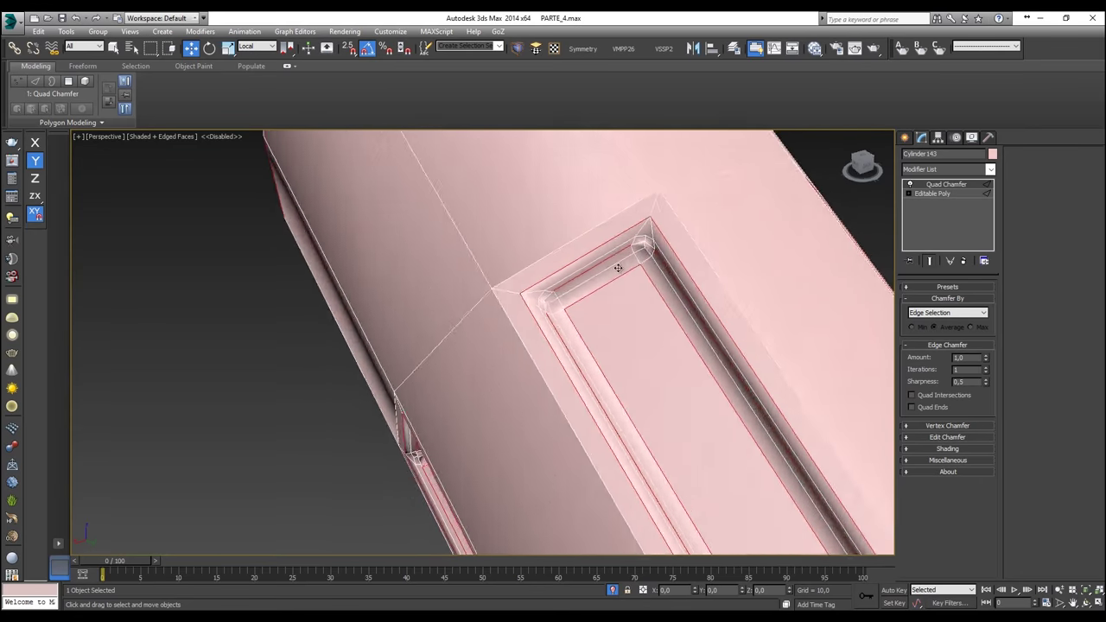
{"action": "scroll", "coordinate": [617, 271], "scroll_direction": "up", "scroll_amount": 3}
{"action": "left_click_drag", "start_coordinate": [982, 361], "coordinate": [982, 365]}
{"action": "left_click", "coordinate": [987, 355]}
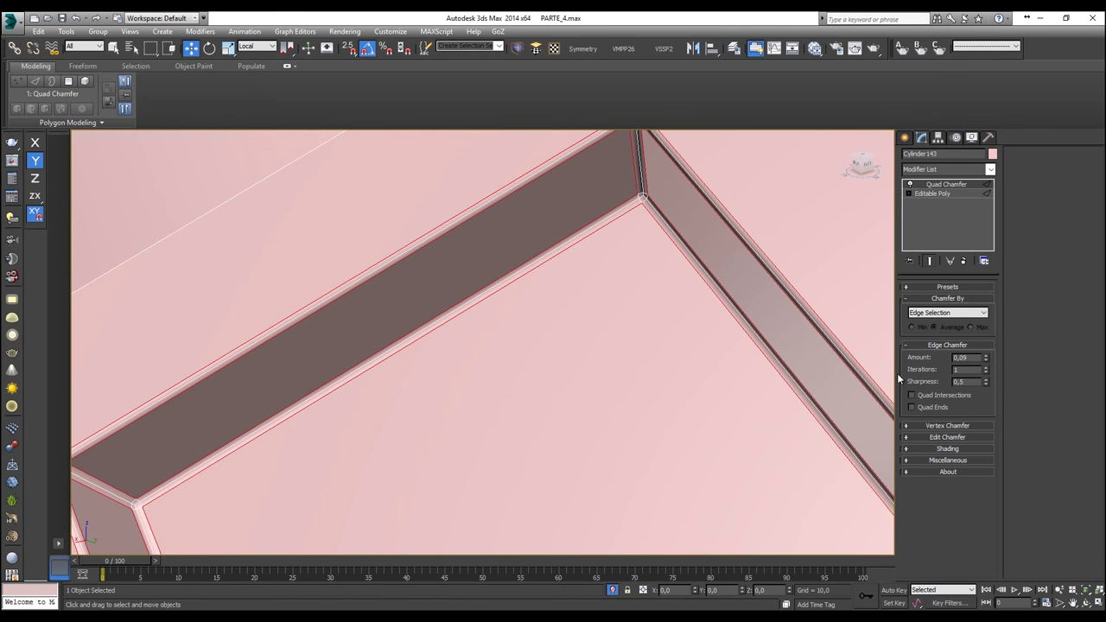
Step: Try the Quad Chamfer with 0 iterations at the recess corner and set the iterations back to 1
{"action": "scroll", "coordinate": [821, 368], "scroll_direction": "down", "scroll_amount": 5}
{"action": "scroll", "coordinate": [852, 362], "scroll_direction": "up", "scroll_amount": 5}
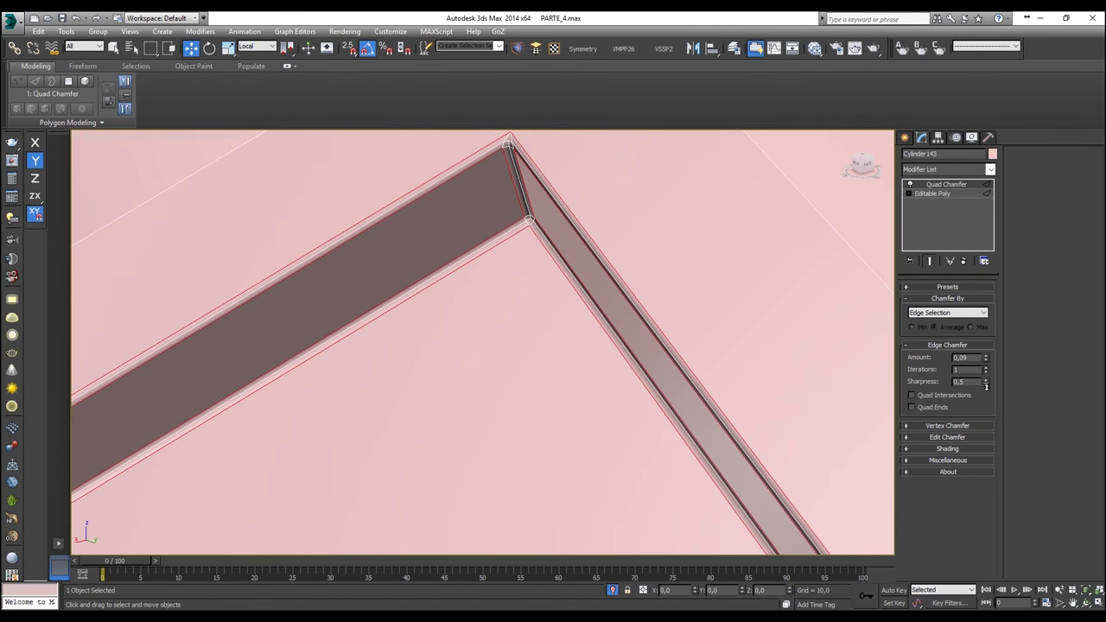
{"action": "left_click_drag", "start_coordinate": [985, 374], "coordinate": [990, 416]}
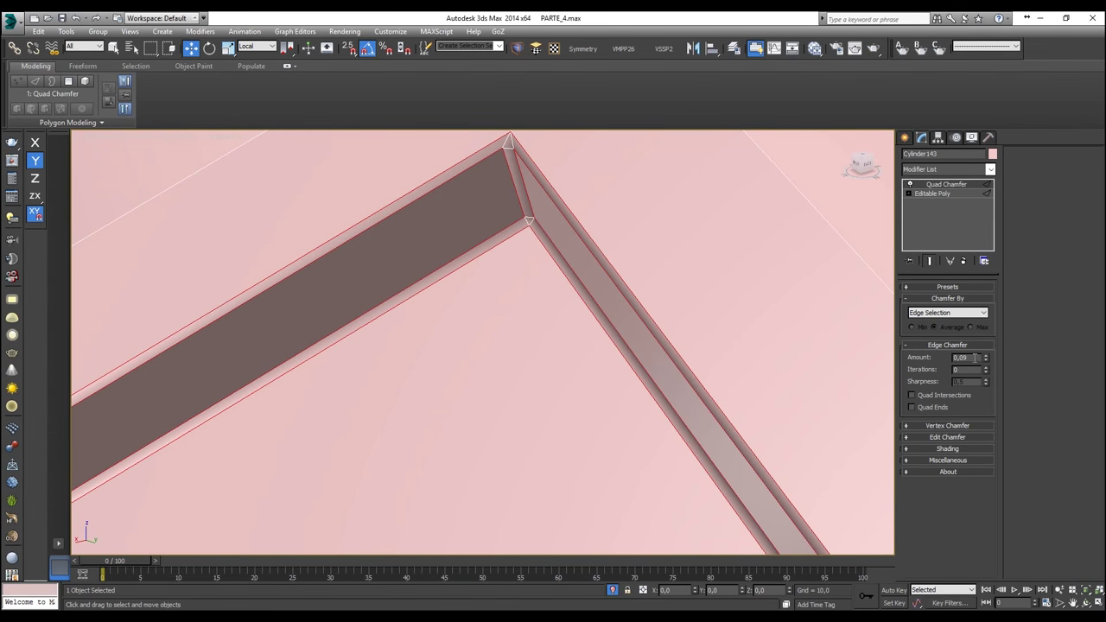
{"action": "left_click", "coordinate": [987, 368]}
{"action": "middle_click_drag", "start_coordinate": [722, 242], "coordinate": [708, 275]}
{"action": "scroll", "coordinate": [573, 165], "scroll_direction": "down", "scroll_amount": 5}
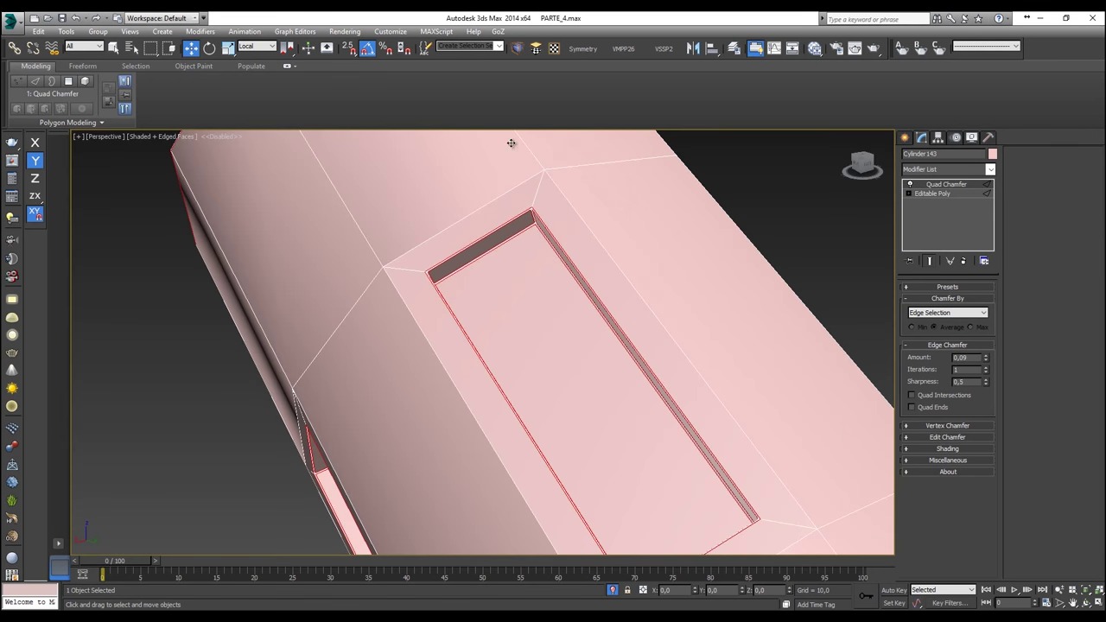
Step: Try MeshSmooth on top of the Quad Chamfer, inspect the smoothed recesses, and undo it
{"action": "left_click", "coordinate": [516, 49]}
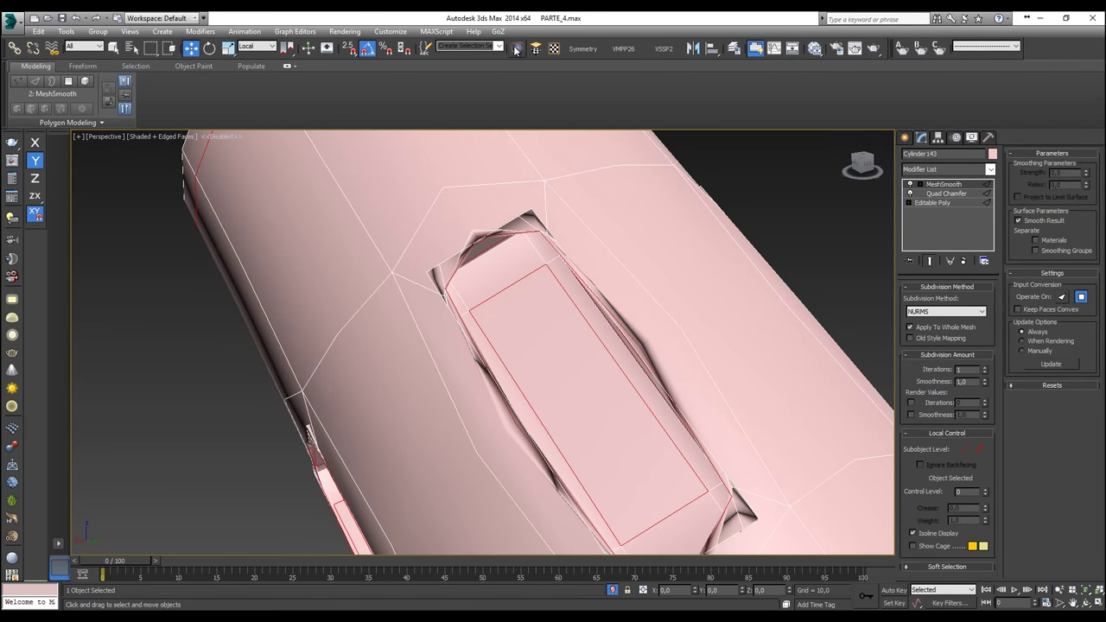
{"action": "scroll", "coordinate": [595, 221], "scroll_direction": "down", "scroll_amount": 3}
{"action": "middle_click_drag", "start_coordinate": [595, 221], "coordinate": [556, 236], "text": "alt"}
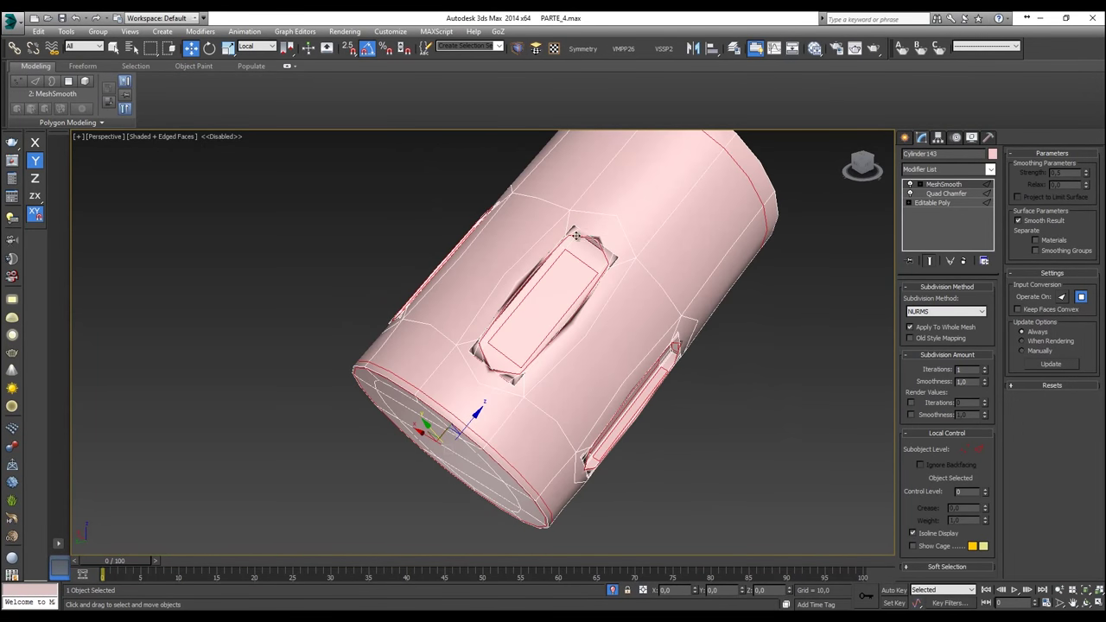
{"action": "scroll", "coordinate": [604, 241], "scroll_direction": "up", "scroll_amount": 3}
{"action": "key", "text": "ctrl+z"}
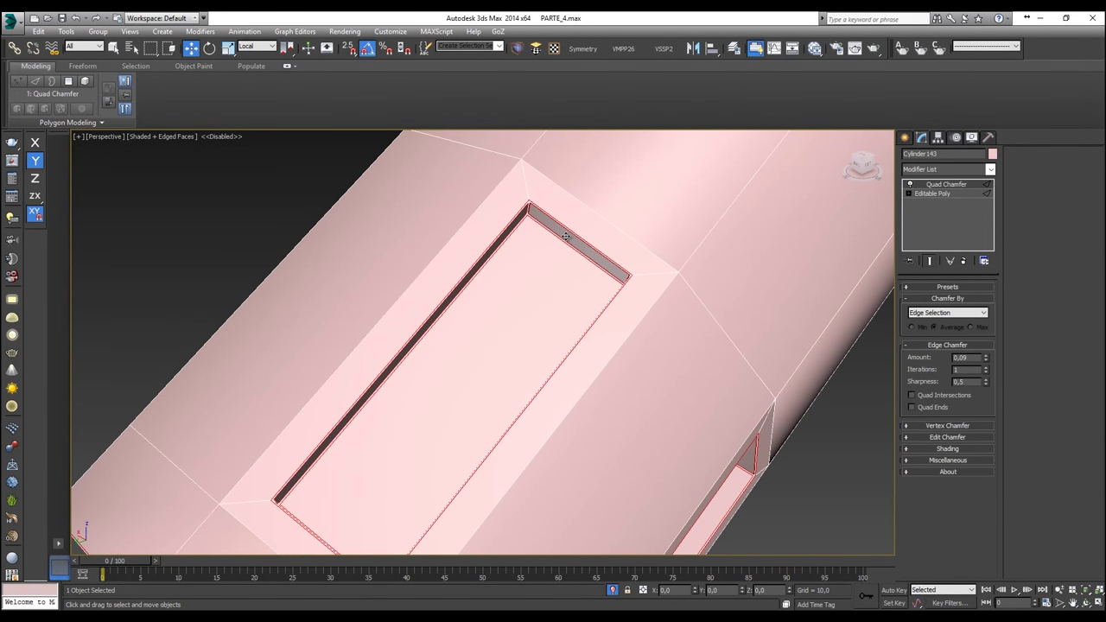
Step: Undo the Quad Chamfer and the deselection of the diagonal edges at the recess corners
{"action": "key", "text": "ctrl+z"}
{"action": "key", "text": "ctrl+z"}
{"action": "key", "text": "ctrl+z"}
{"action": "key", "text": "ctrl+z"}
{"action": "key", "text": "ctrl+z"}
{"action": "key", "text": "ctrl+z"}
{"action": "key", "text": "ctrl+z"}
{"action": "key", "text": "ctrl+z"}
{"action": "key", "text": "ctrl+z"}
{"action": "key", "text": "ctrl+z"}
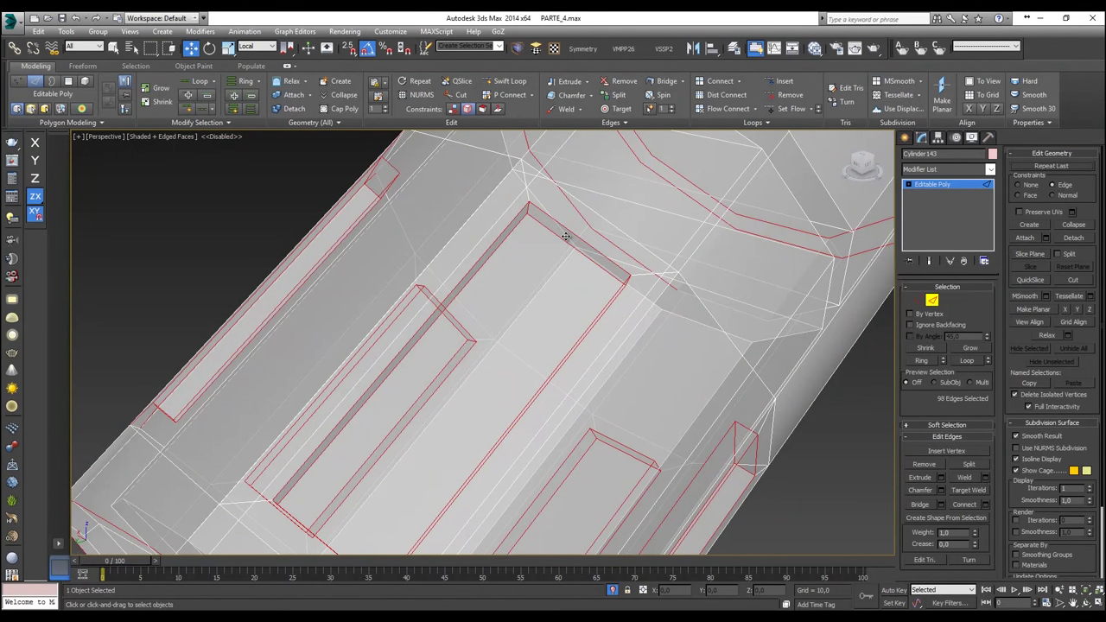
{"action": "key", "text": "ctrl+z"}
{"action": "middle_click_drag", "start_coordinate": [648, 295], "coordinate": [647, 306], "text": "alt"}
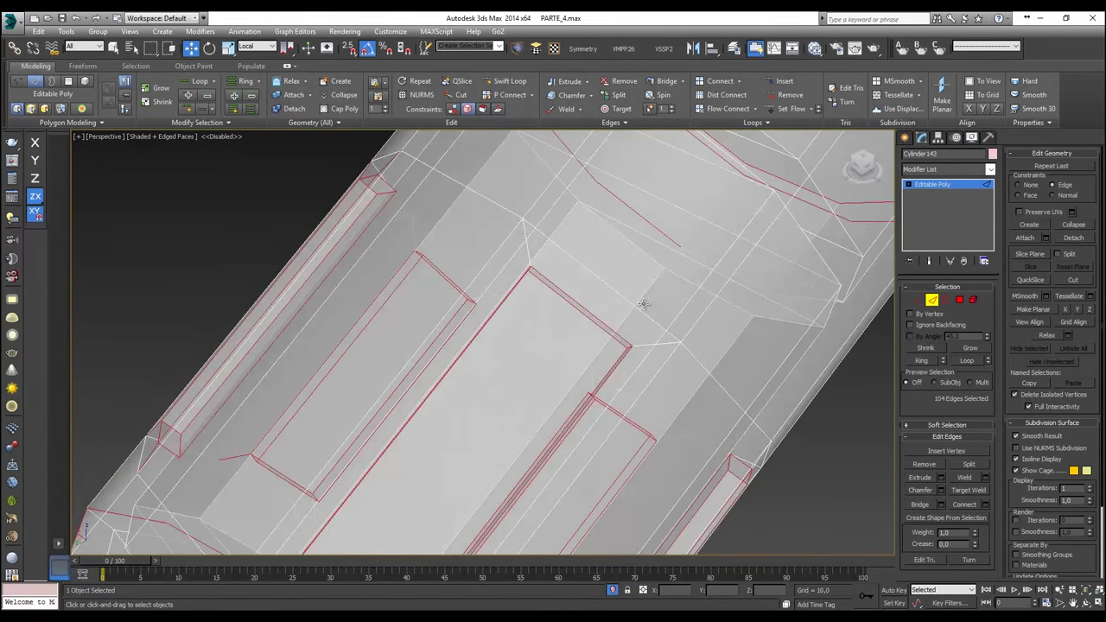
Step: Add the unselected diagonal corner edges of the first recesses to the edge selection
{"action": "key", "text": "alt+x"}
{"action": "left_click", "coordinate": [526, 259], "text": "ctrl"}
{"action": "left_click", "coordinate": [666, 343], "text": "ctrl"}
{"action": "middle_click_drag", "start_coordinate": [639, 357], "coordinate": [479, 394], "text": "alt"}
{"action": "key", "text": "alt+x"}
{"action": "middle_click_drag", "start_coordinate": [516, 297], "coordinate": [462, 289], "text": "alt"}
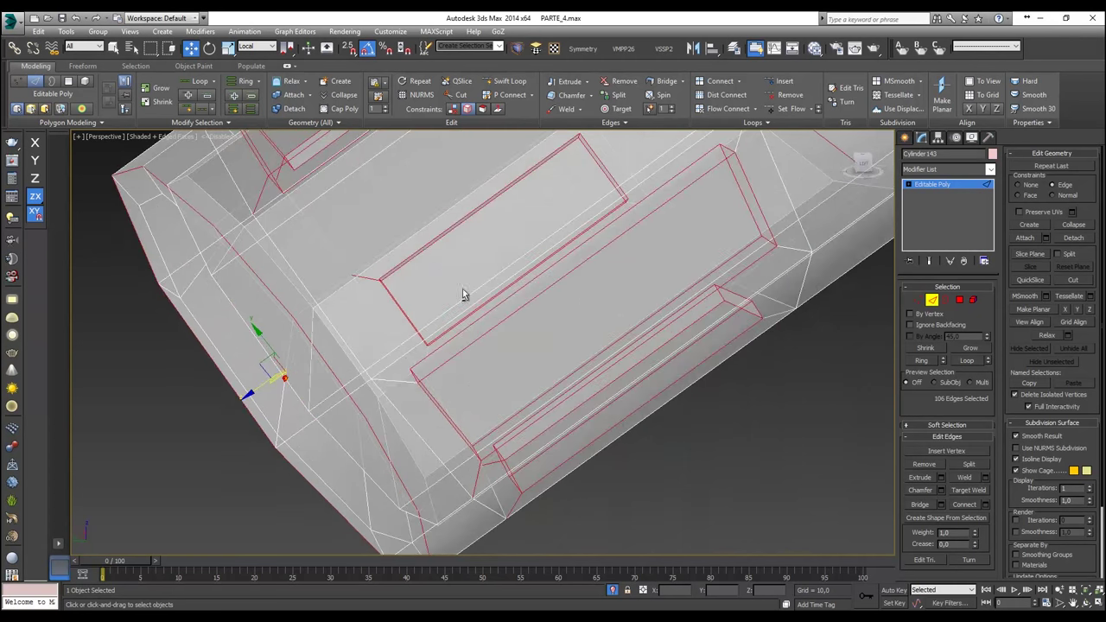
{"action": "key", "text": "alt+x"}
{"action": "left_click", "coordinate": [397, 382], "text": "ctrl"}
{"action": "key", "text": "alt+x"}
Step: Add the remaining diagonal corner edges around the other recesses to the selection and check the recess corners
{"action": "middle_click_drag", "start_coordinate": [496, 449], "coordinate": [550, 259], "text": "alt"}
{"action": "left_click", "coordinate": [561, 248], "text": "ctrl"}
{"action": "left_click", "coordinate": [718, 259], "text": "ctrl"}
{"action": "middle_click_drag", "start_coordinate": [696, 261], "coordinate": [604, 278], "text": "alt"}
{"action": "left_click", "coordinate": [583, 252], "text": "ctrl"}
{"action": "left_click", "coordinate": [635, 225], "text": "ctrl"}
{"action": "scroll", "coordinate": [635, 228], "scroll_direction": "down", "scroll_amount": 3}
{"action": "middle_click_drag", "start_coordinate": [635, 227], "coordinate": [579, 282], "text": "alt"}
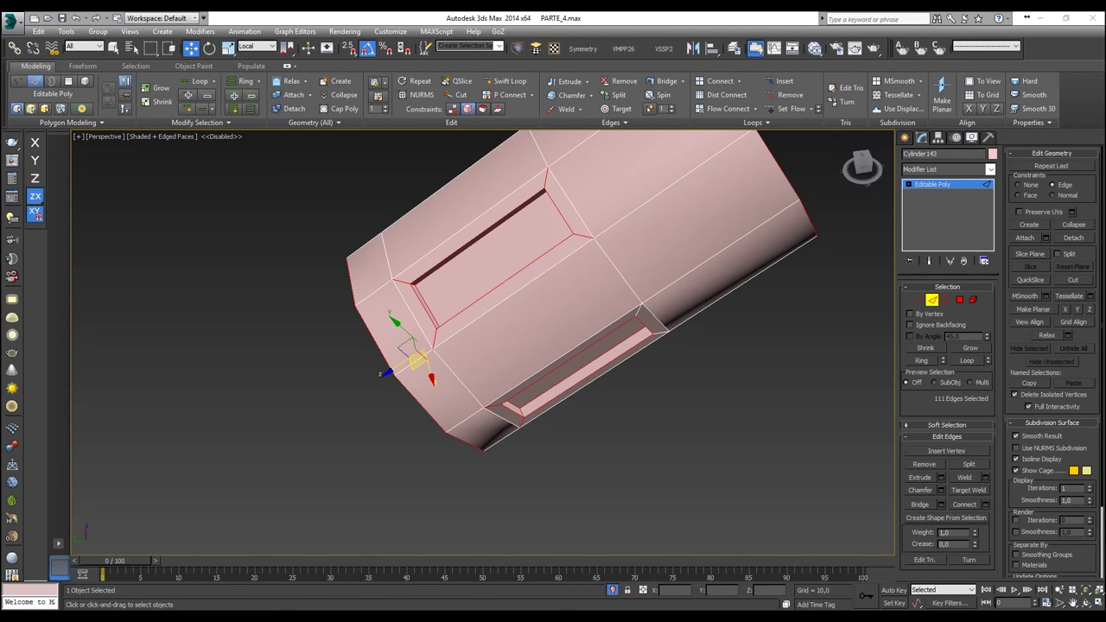
{"action": "middle_click_drag", "start_coordinate": [560, 187], "coordinate": [559, 210], "text": "alt"}
{"action": "scroll", "coordinate": [551, 222], "scroll_direction": "up", "scroll_amount": 4}
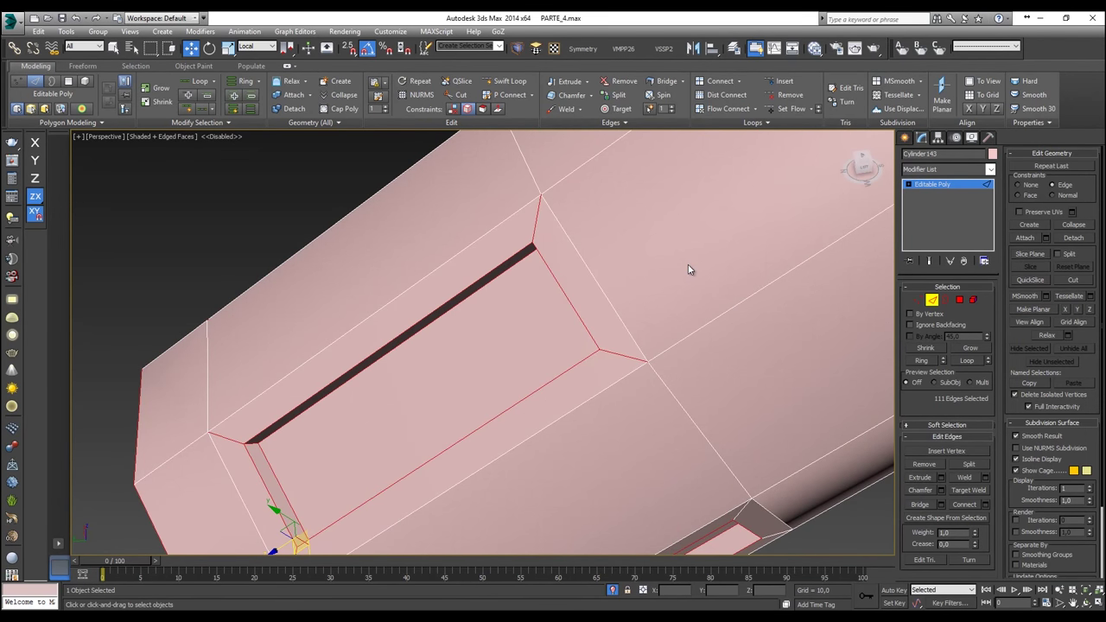
Step: Apply a Quad Chamfer to the selected edges with an amount of 0.2 and 0 iterations
{"action": "left_click", "coordinate": [932, 168]}
{"action": "key", "text": "q"}
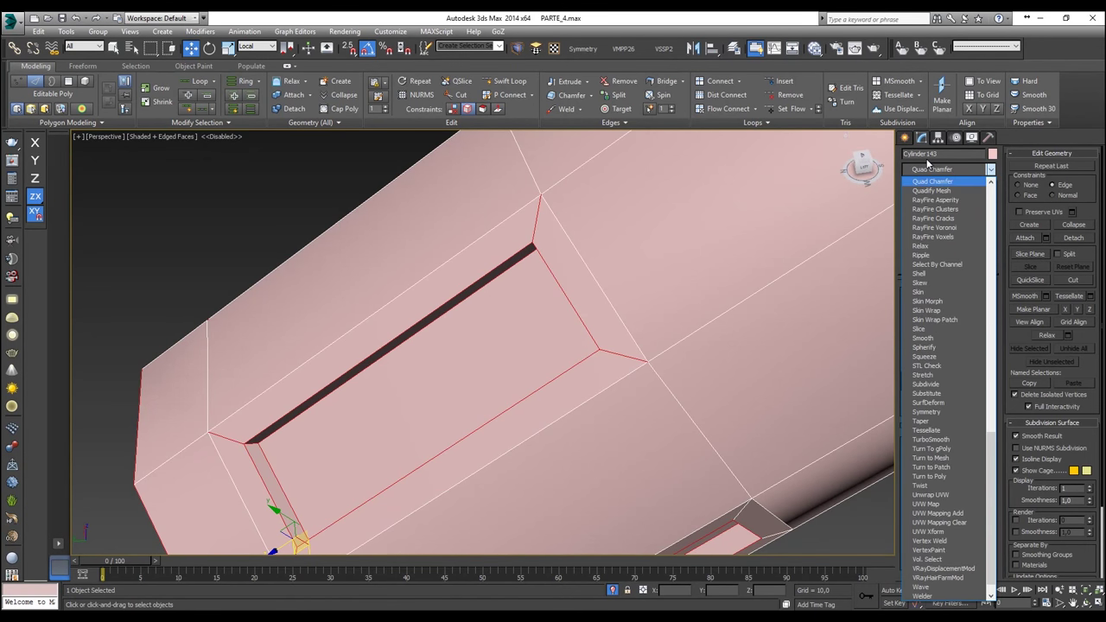
{"action": "key", "text": "Return"}
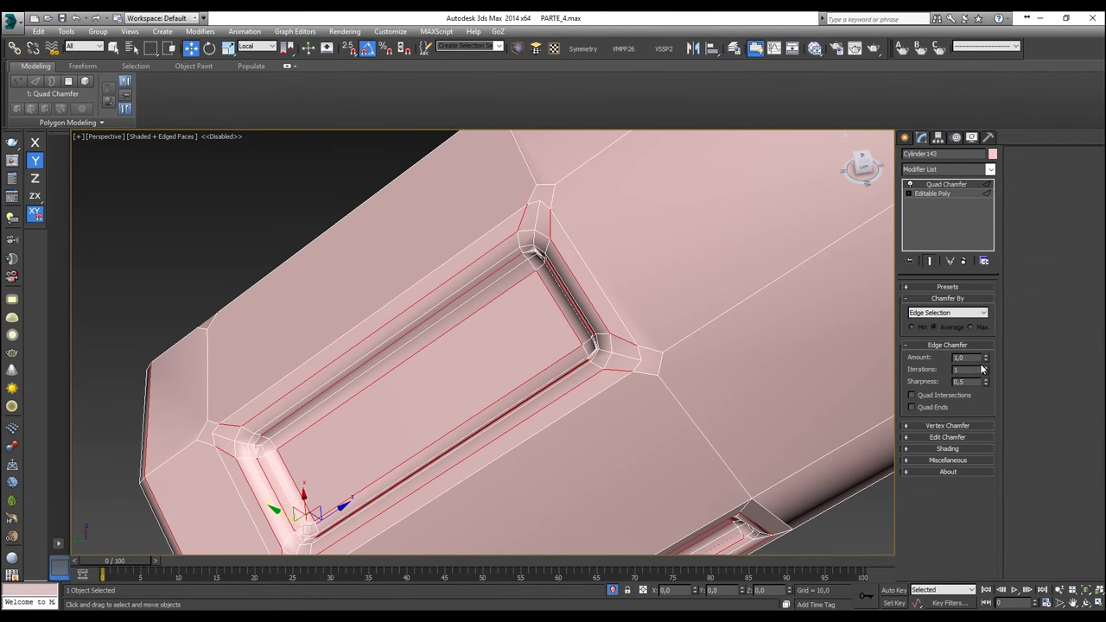
{"action": "left_click_drag", "start_coordinate": [987, 360], "coordinate": [990, 402]}
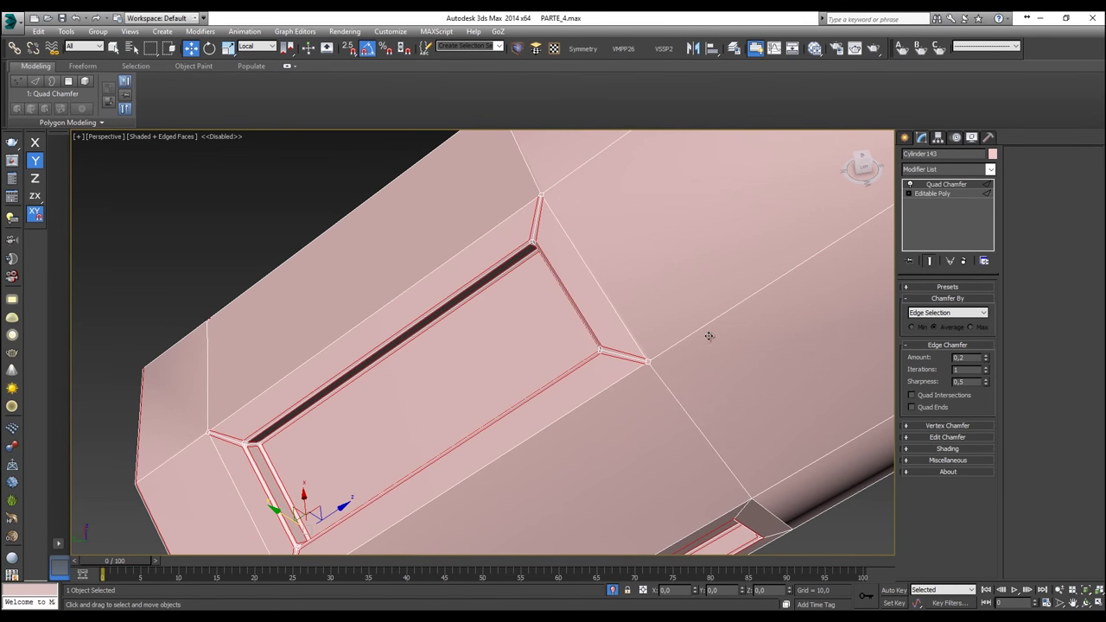
{"action": "scroll", "coordinate": [708, 336], "scroll_direction": "up", "scroll_amount": 3}
{"action": "scroll", "coordinate": [712, 279], "scroll_direction": "up", "scroll_amount": 4}
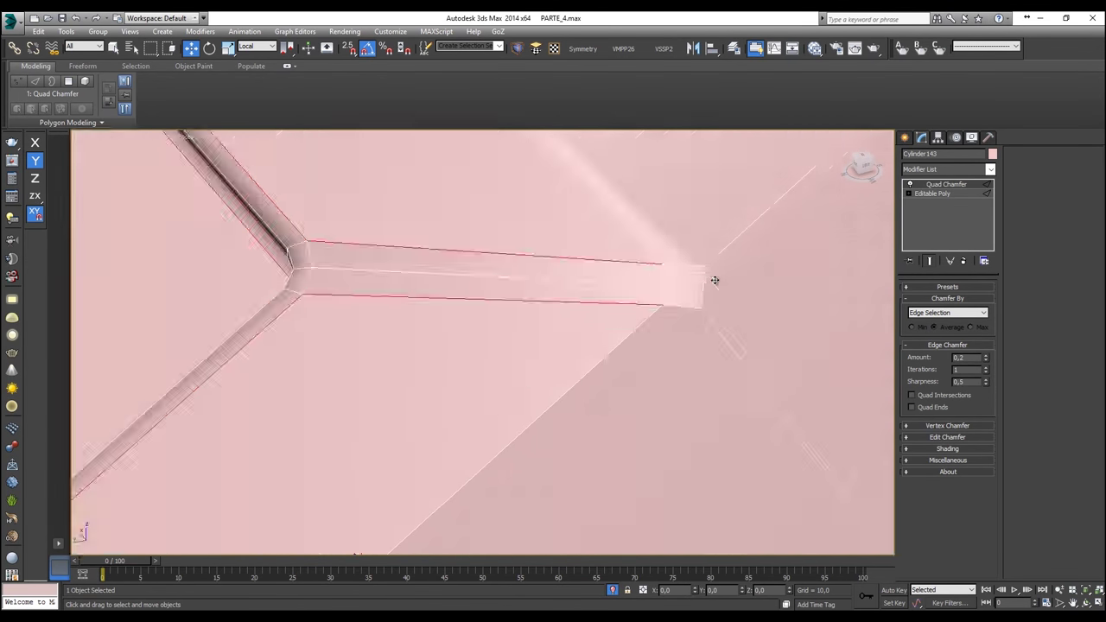
{"action": "left_click_drag", "start_coordinate": [986, 372], "coordinate": [991, 427]}
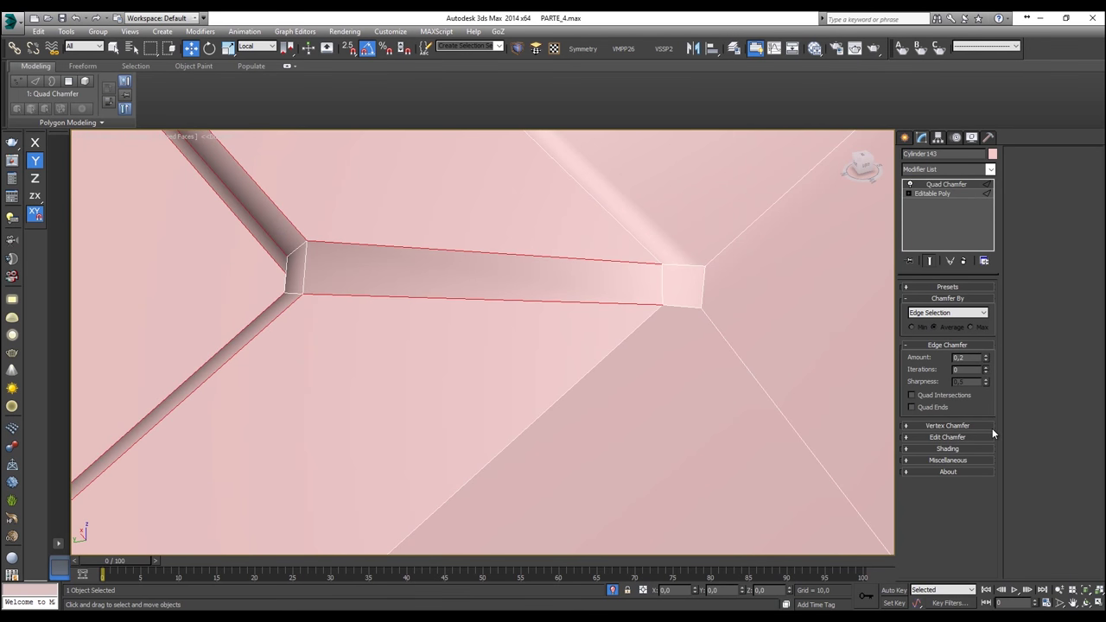
{"action": "scroll", "coordinate": [654, 338], "scroll_direction": "down", "scroll_amount": 8}
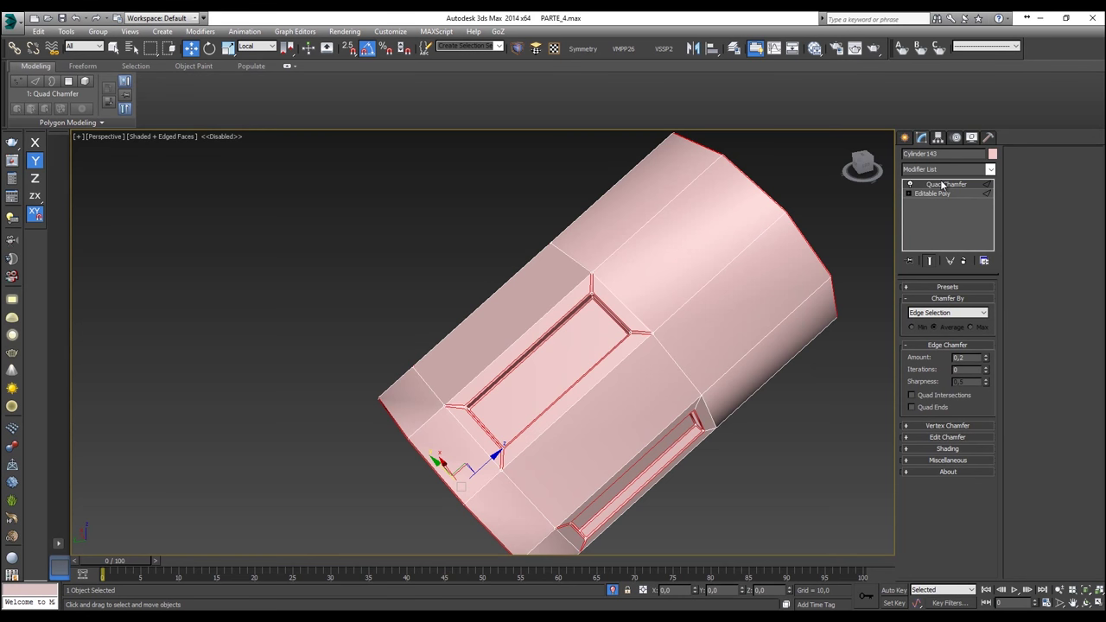
Step: Try MeshSmooth over the chamfered cylinder, view it deselected, and undo the smoothing
{"action": "left_click", "coordinate": [522, 47]}
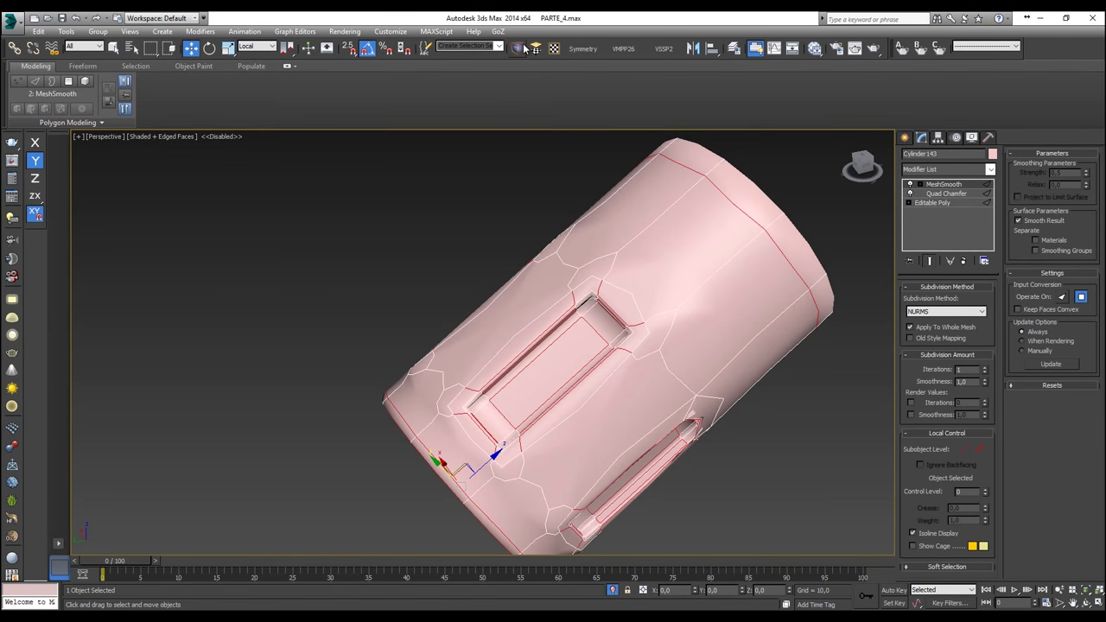
{"action": "left_click", "coordinate": [461, 146]}
{"action": "middle_click_drag", "start_coordinate": [472, 156], "coordinate": [496, 184], "text": "alt"}
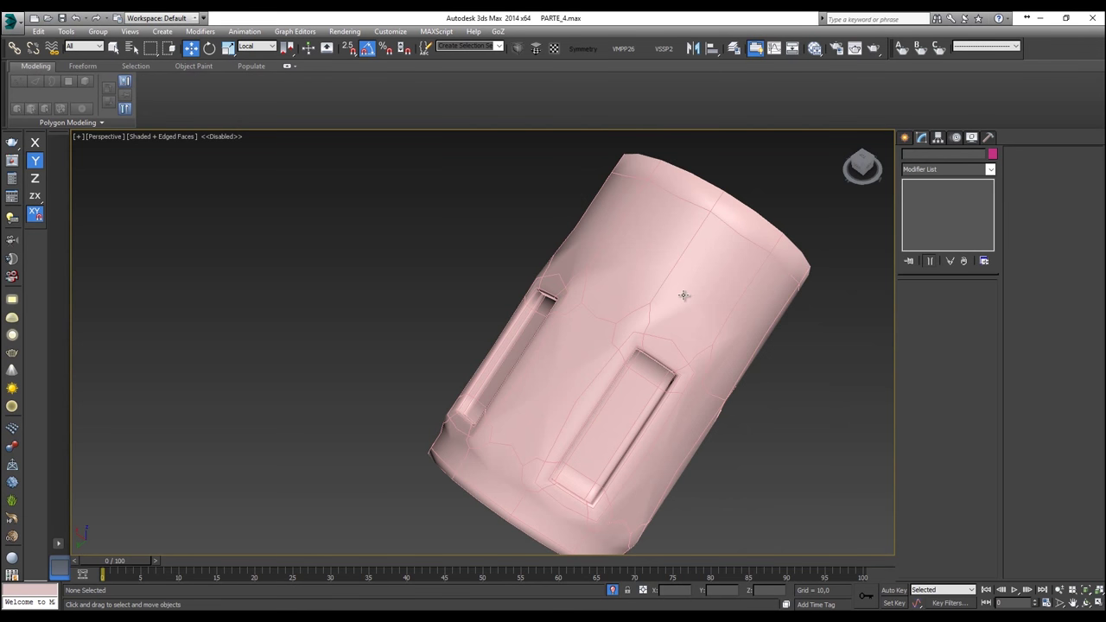
{"action": "key", "text": "ctrl+z"}
{"action": "key", "text": "ctrl+z"}
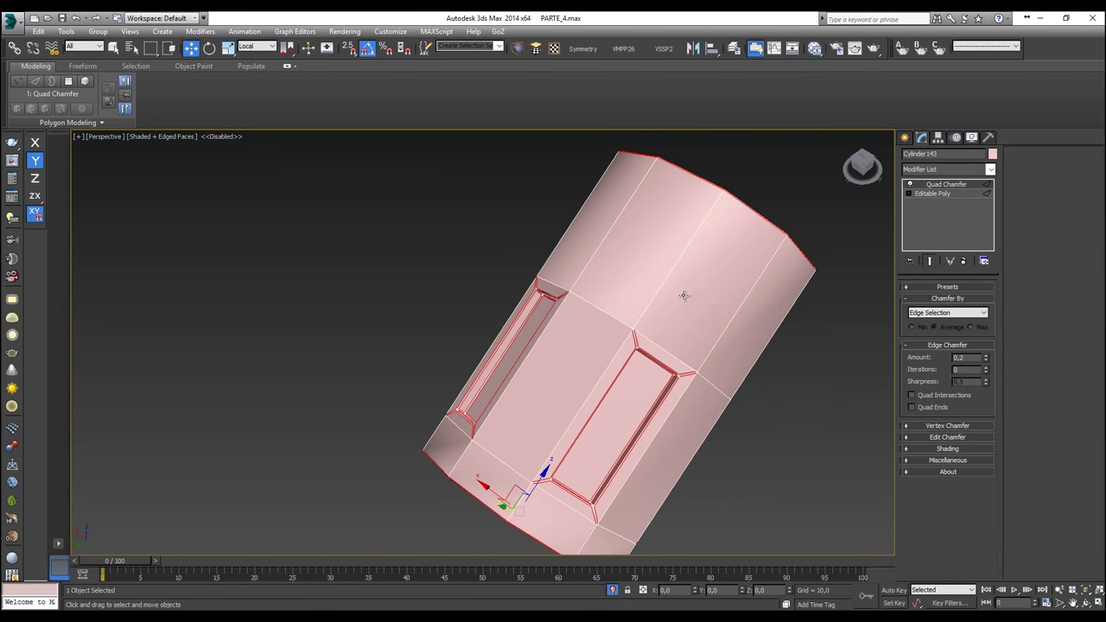
Step: Undo the Quad Chamfer and add the cross edges linking the corners of neighbouring recesses to the edge selection
{"action": "scroll", "coordinate": [685, 340], "scroll_direction": "up", "scroll_amount": 5}
{"action": "key", "text": "ctrl+z"}
{"action": "key", "text": "ctrl+z"}
{"action": "key", "text": "ctrl+z"}
{"action": "left_click", "coordinate": [652, 352], "text": "ctrl"}
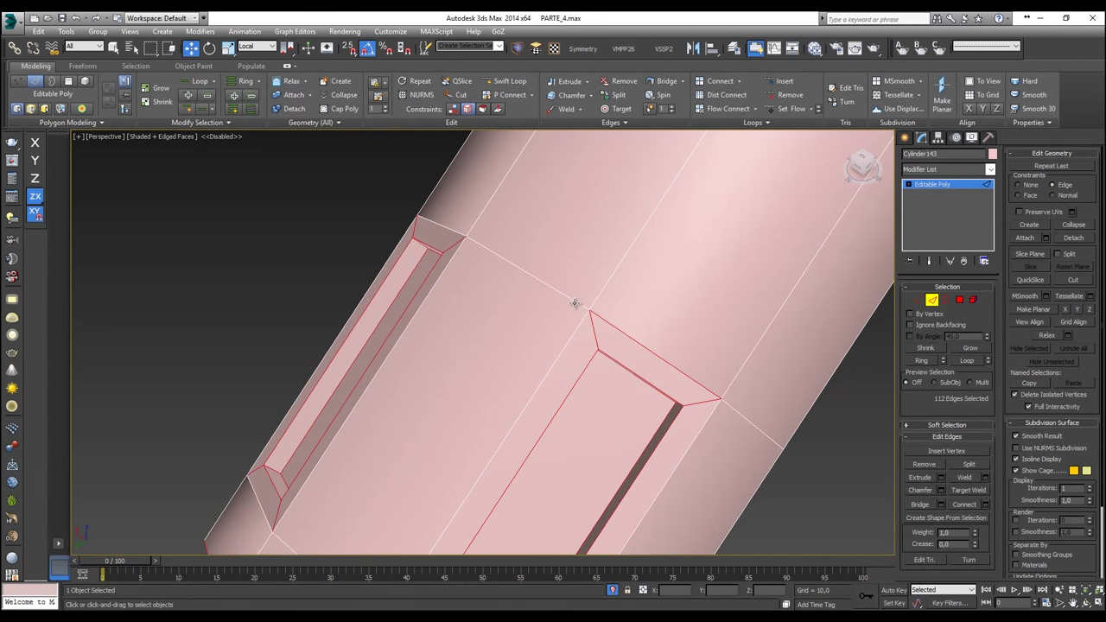
{"action": "scroll", "coordinate": [575, 303], "scroll_direction": "down", "scroll_amount": 5}
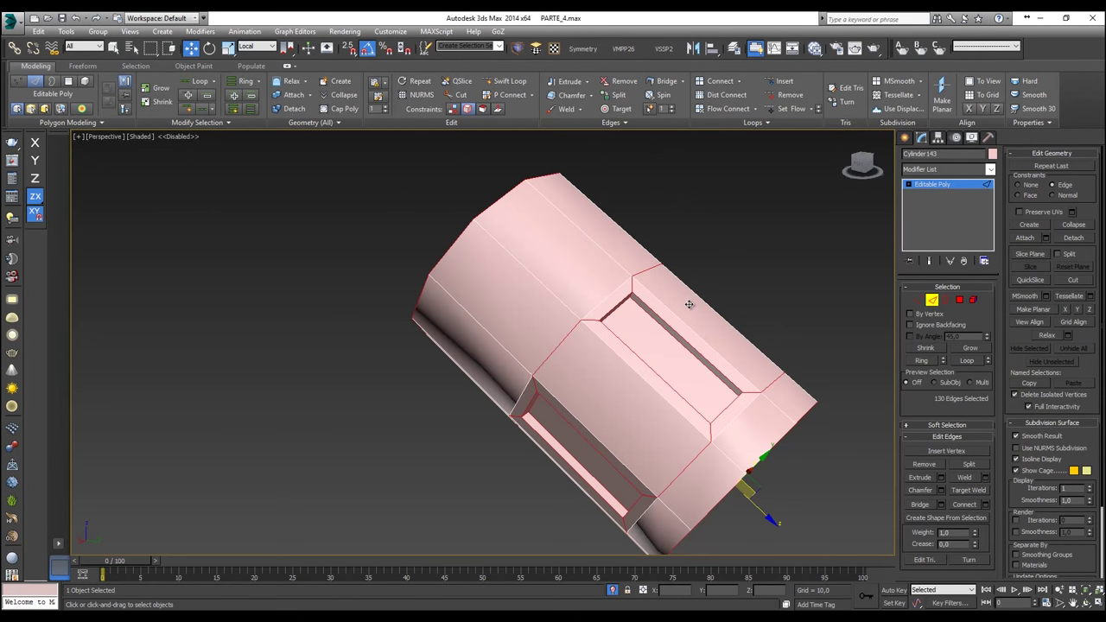
Step: Examine the selected edges on the rim, the recess corners and the facets between recesses from several sides
{"action": "middle_click_drag", "start_coordinate": [694, 301], "coordinate": [800, 301], "text": "alt"}
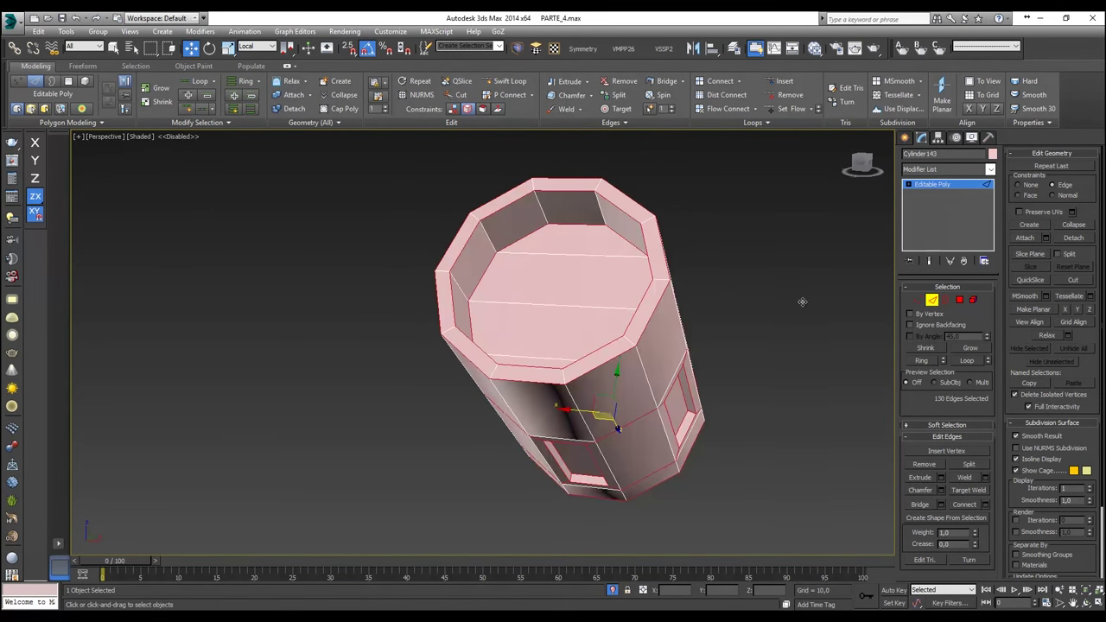
{"action": "middle_click_drag", "start_coordinate": [557, 221], "coordinate": [485, 213], "text": "alt"}
{"action": "scroll", "coordinate": [619, 281], "scroll_direction": "up", "scroll_amount": 4}
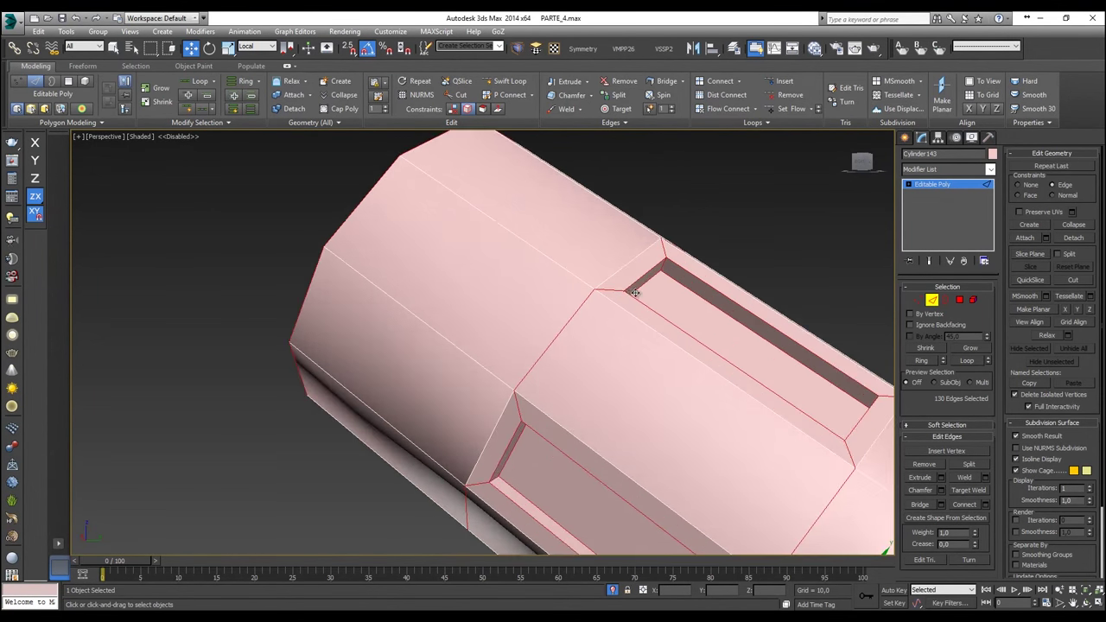
{"action": "scroll", "coordinate": [610, 306], "scroll_direction": "up", "scroll_amount": 3}
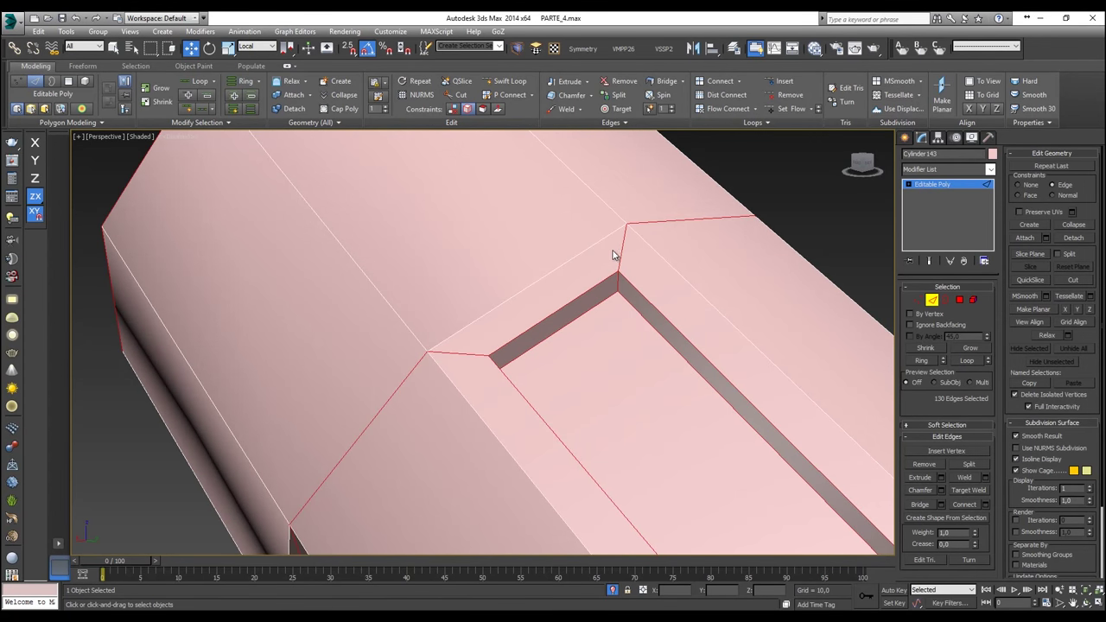
{"action": "scroll", "coordinate": [422, 354], "scroll_direction": "down", "scroll_amount": 5}
{"action": "middle_click_drag", "start_coordinate": [429, 361], "coordinate": [493, 334], "text": "alt"}
{"action": "scroll", "coordinate": [493, 333], "scroll_direction": "up", "scroll_amount": 3}
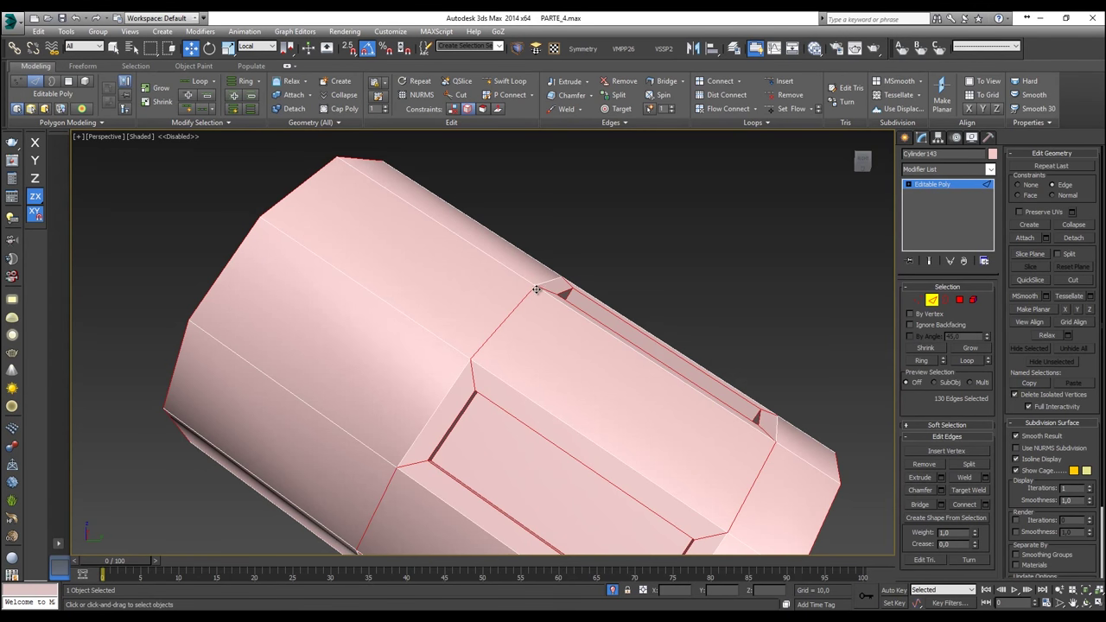
{"action": "middle_click_drag", "start_coordinate": [476, 375], "coordinate": [621, 328], "text": "alt"}
Step: Apply a Quad Chamfer to the selected edges with an amount of 0.1 and 0 iterations, and check a recess corner
{"action": "left_click", "coordinate": [924, 170]}
{"action": "key", "text": "q"}
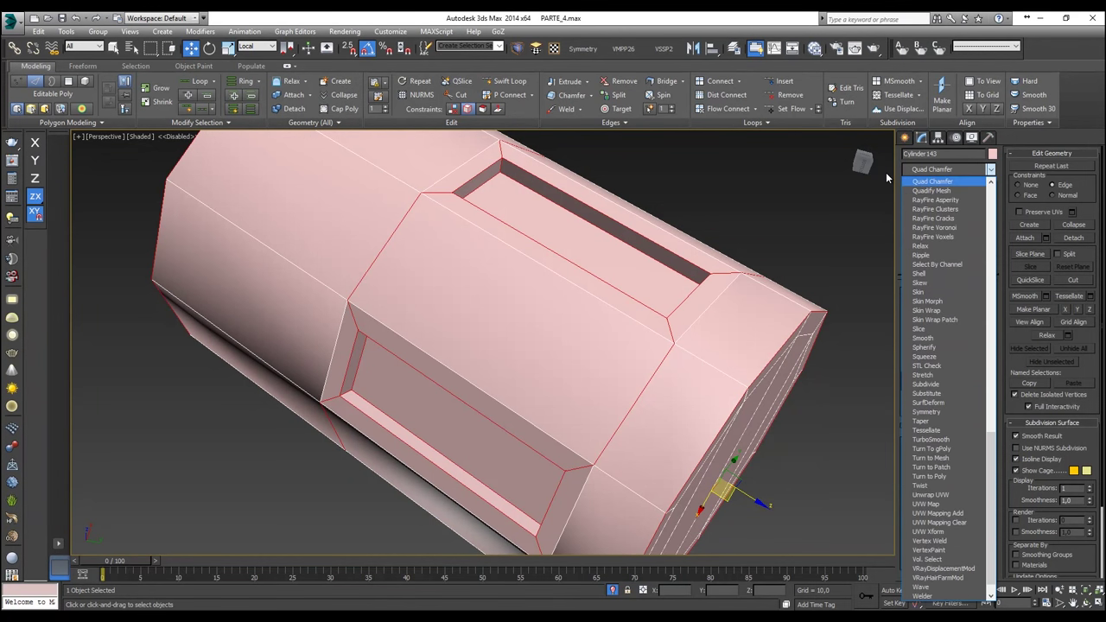
{"action": "key", "text": "Return"}
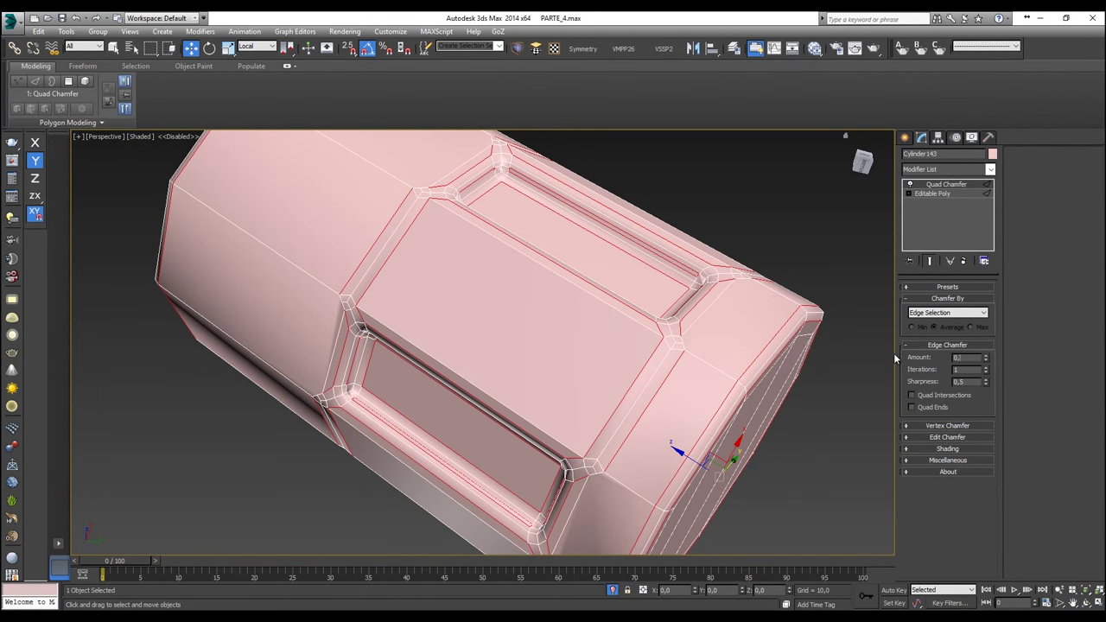
{"action": "key", "text": "Return"}
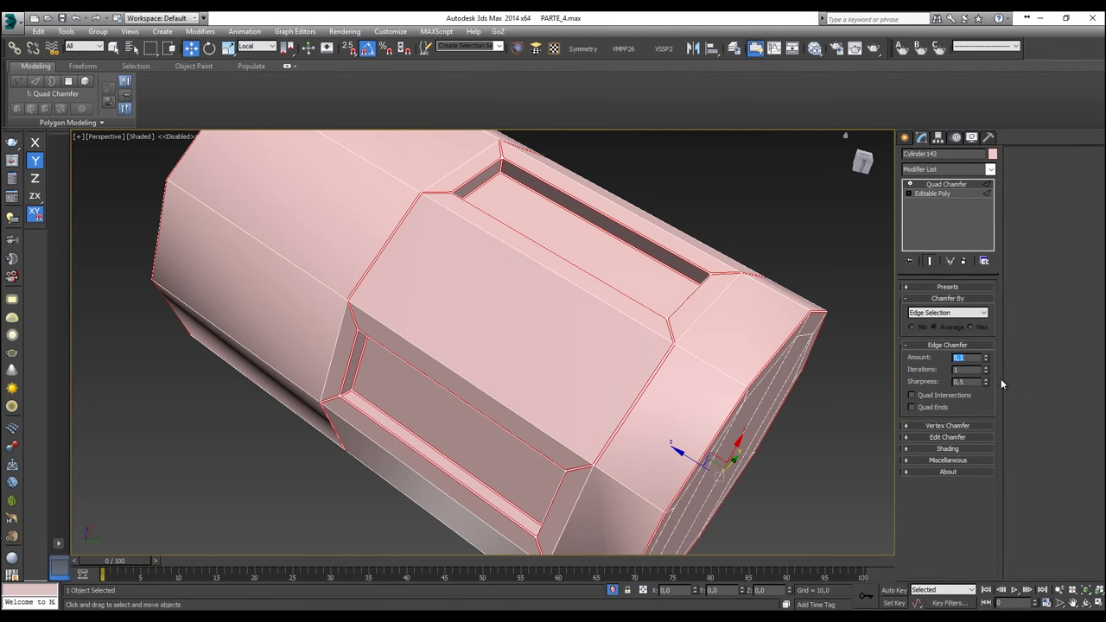
{"action": "left_click_drag", "start_coordinate": [985, 372], "coordinate": [987, 439]}
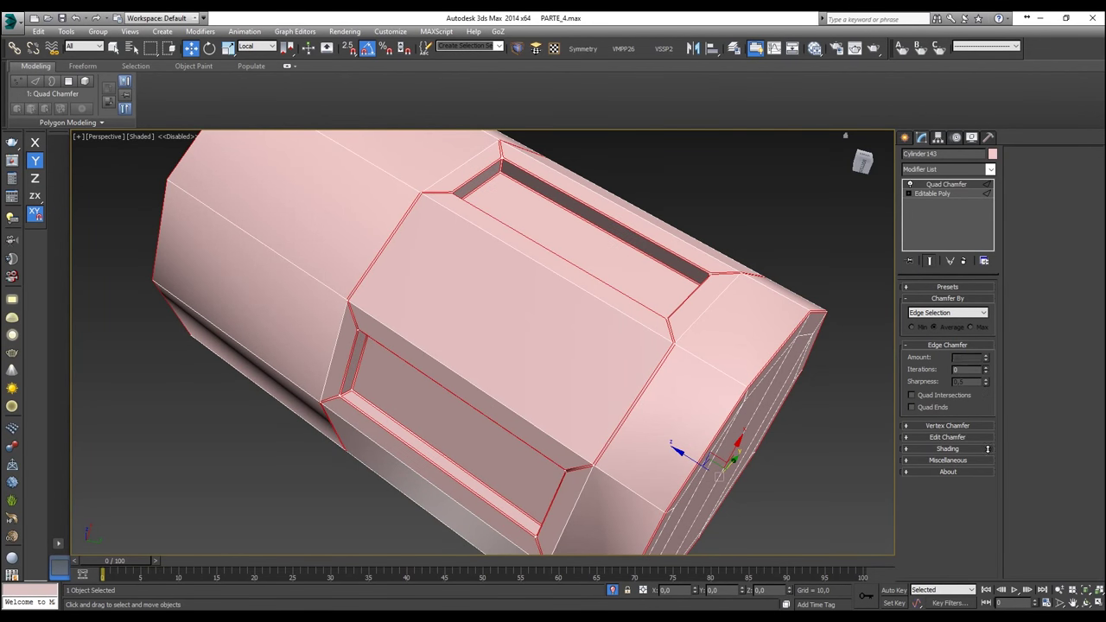
{"action": "scroll", "coordinate": [429, 218], "scroll_direction": "up", "scroll_amount": 8}
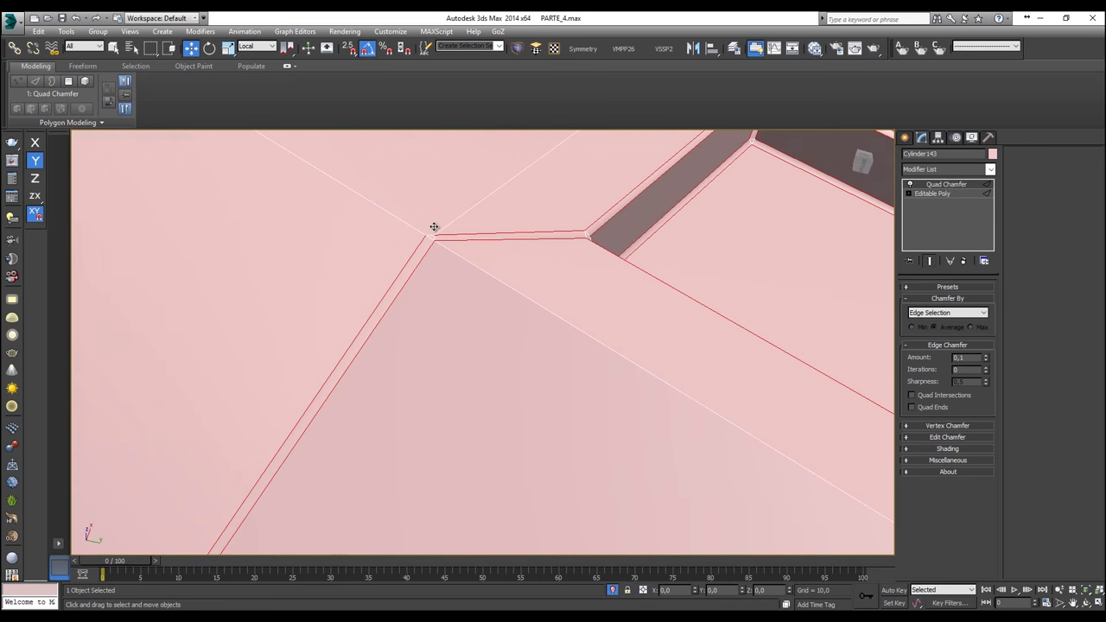
Step: Add an Edit Poly modifier above the Quad Chamfer and select the extra vertex beside the rim-side recess corner at vertex level
{"action": "scroll", "coordinate": [437, 229], "scroll_direction": "down", "scroll_amount": 3}
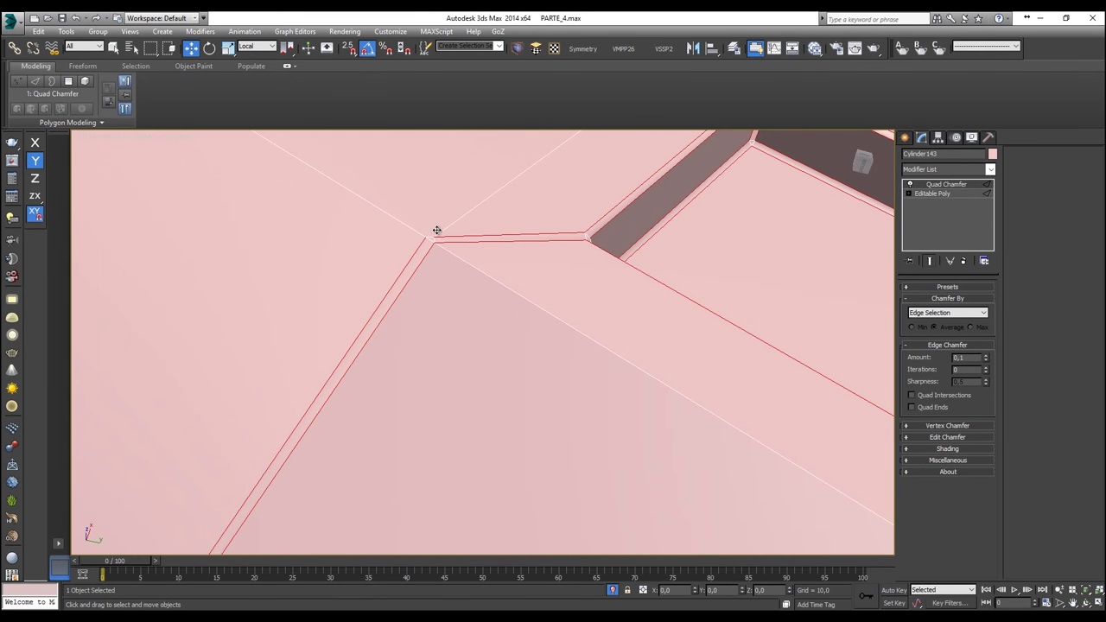
{"action": "left_click", "coordinate": [955, 170]}
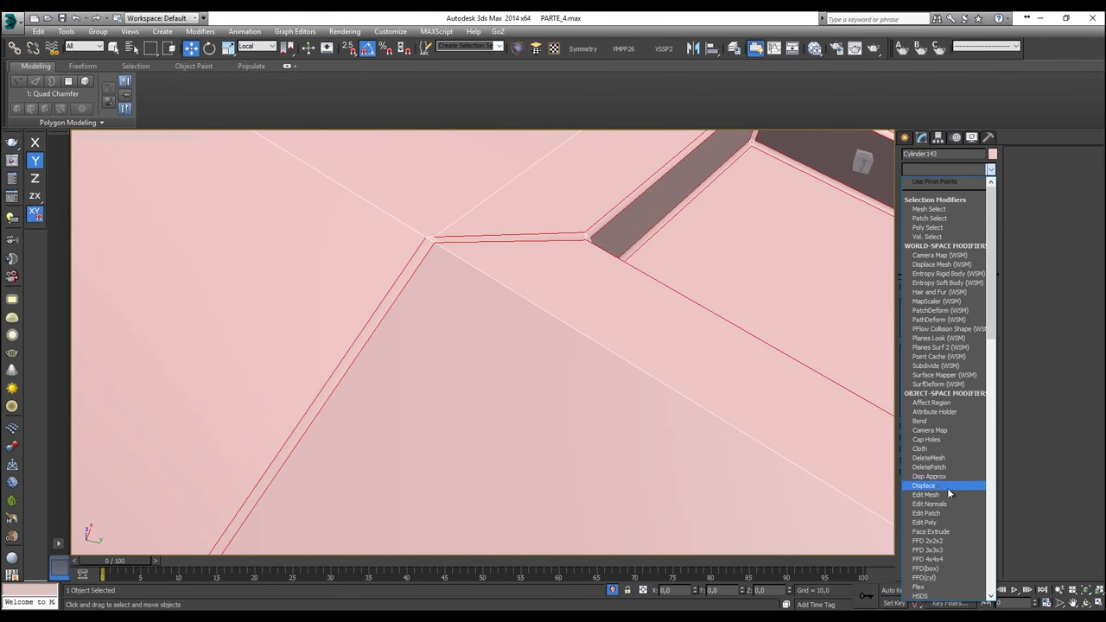
{"action": "left_click", "coordinate": [933, 523]}
{"action": "key", "text": "1"}
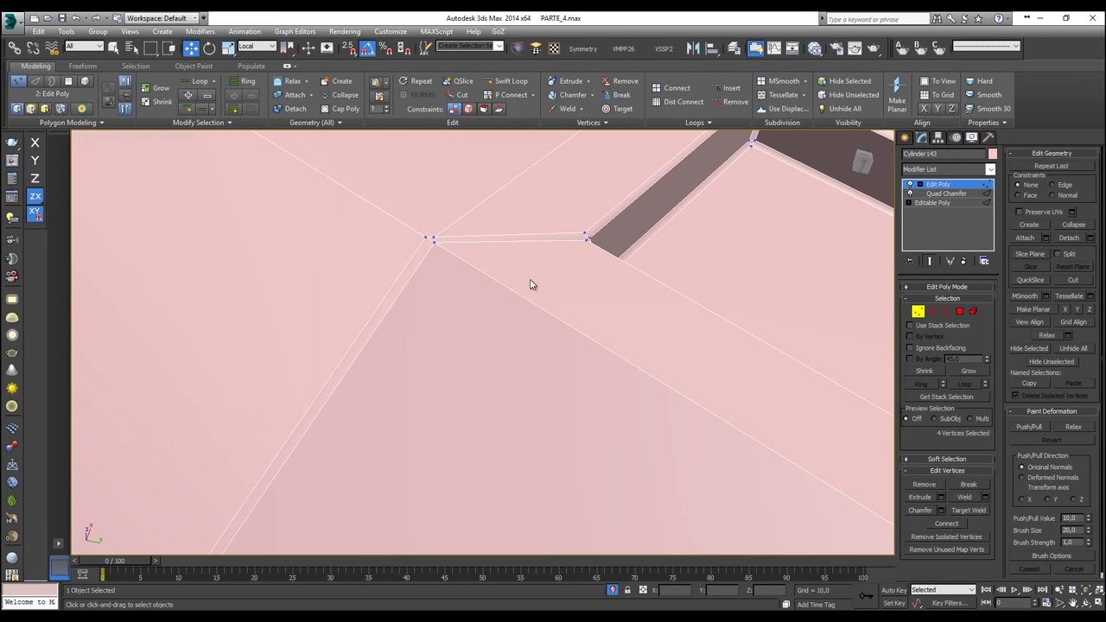
{"action": "left_click", "coordinate": [432, 239]}
{"action": "key", "text": "z"}
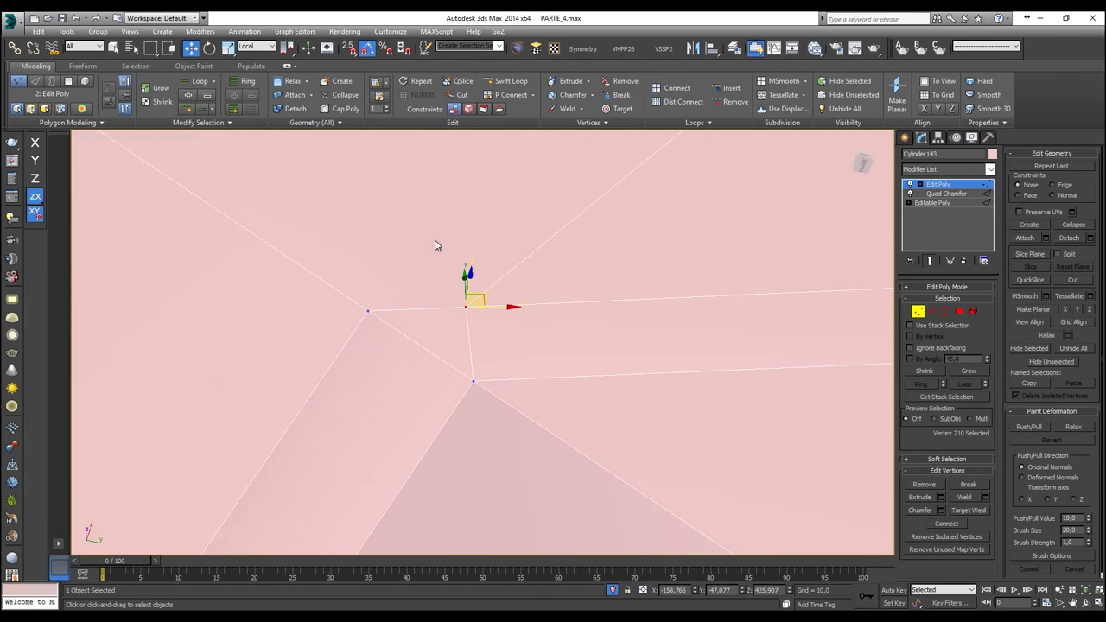
Step: Target-weld the extra vertices at two neighbouring facet junctions above the recess onto the adjacent chamfer vertices
{"action": "left_click", "coordinate": [602, 109]}
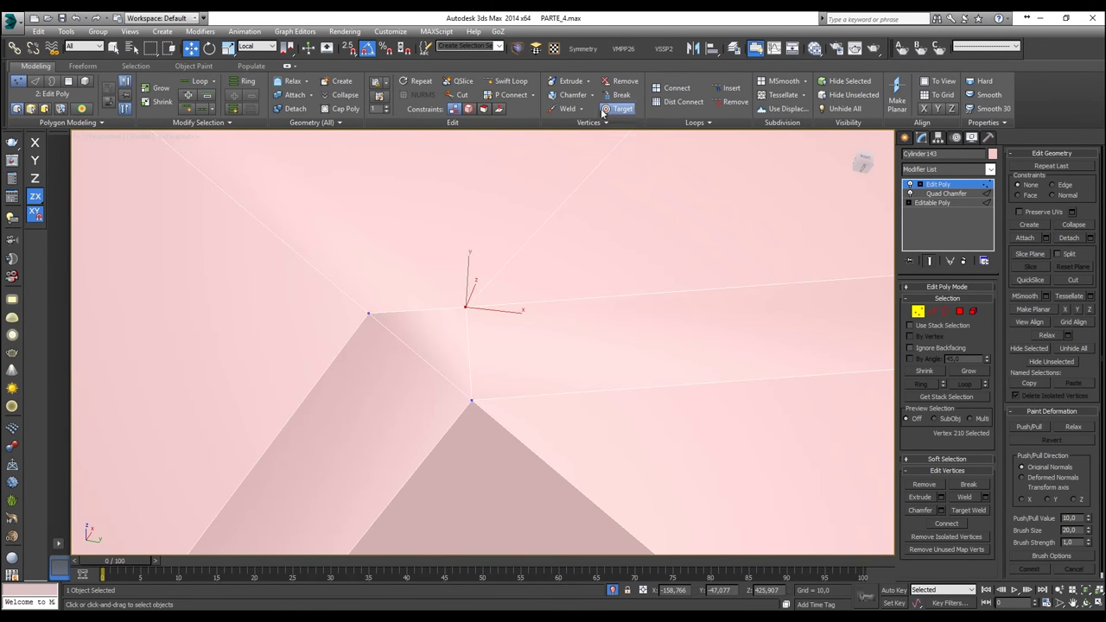
{"action": "left_click", "coordinate": [465, 308]}
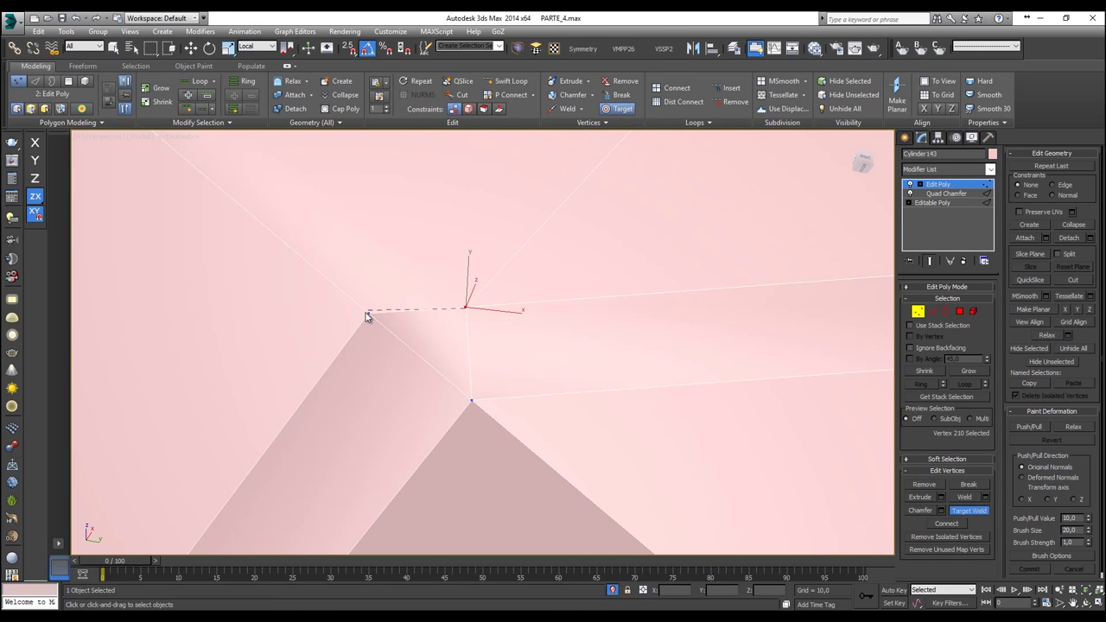
{"action": "left_click", "coordinate": [367, 313]}
{"action": "scroll", "coordinate": [379, 321], "scroll_direction": "down", "scroll_amount": 5}
{"action": "scroll", "coordinate": [464, 287], "scroll_direction": "down", "scroll_amount": 2}
{"action": "middle_click_drag", "start_coordinate": [544, 220], "coordinate": [456, 342]}
{"action": "scroll", "coordinate": [456, 341], "scroll_direction": "down", "scroll_amount": 2}
{"action": "middle_click_drag", "start_coordinate": [674, 188], "coordinate": [434, 247]}
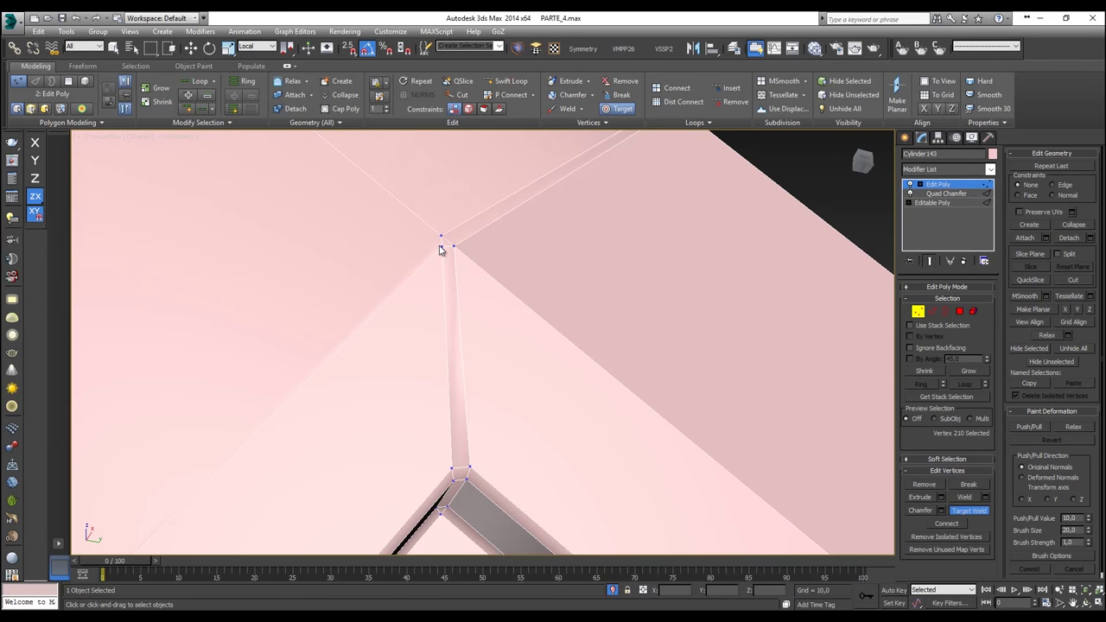
{"action": "left_click", "coordinate": [443, 246]}
{"action": "left_click", "coordinate": [442, 236]}
Step: Target-weld the extra vertex at the next recess's facet junction onto the vertex on the outer chamfer line
{"action": "scroll", "coordinate": [460, 251], "scroll_direction": "down", "scroll_amount": 6}
{"action": "middle_click_drag", "start_coordinate": [494, 265], "coordinate": [440, 342]}
{"action": "scroll", "coordinate": [464, 272], "scroll_direction": "up", "scroll_amount": 6}
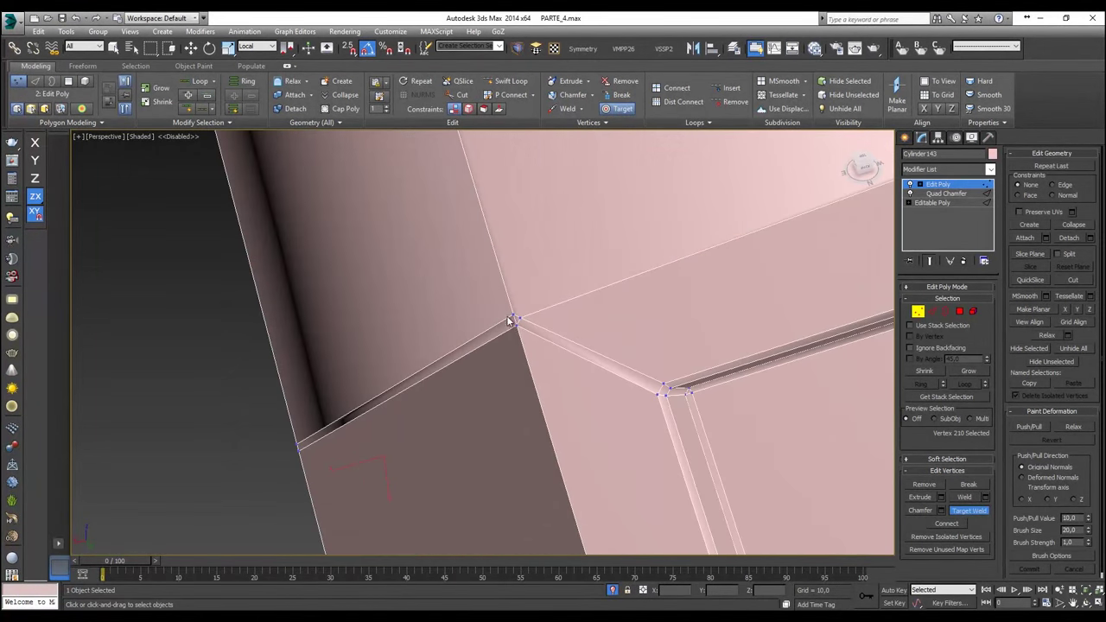
{"action": "middle_click_drag", "start_coordinate": [518, 319], "coordinate": [511, 312], "text": "alt"}
{"action": "middle_click_drag", "start_coordinate": [674, 281], "coordinate": [413, 318], "text": "alt"}
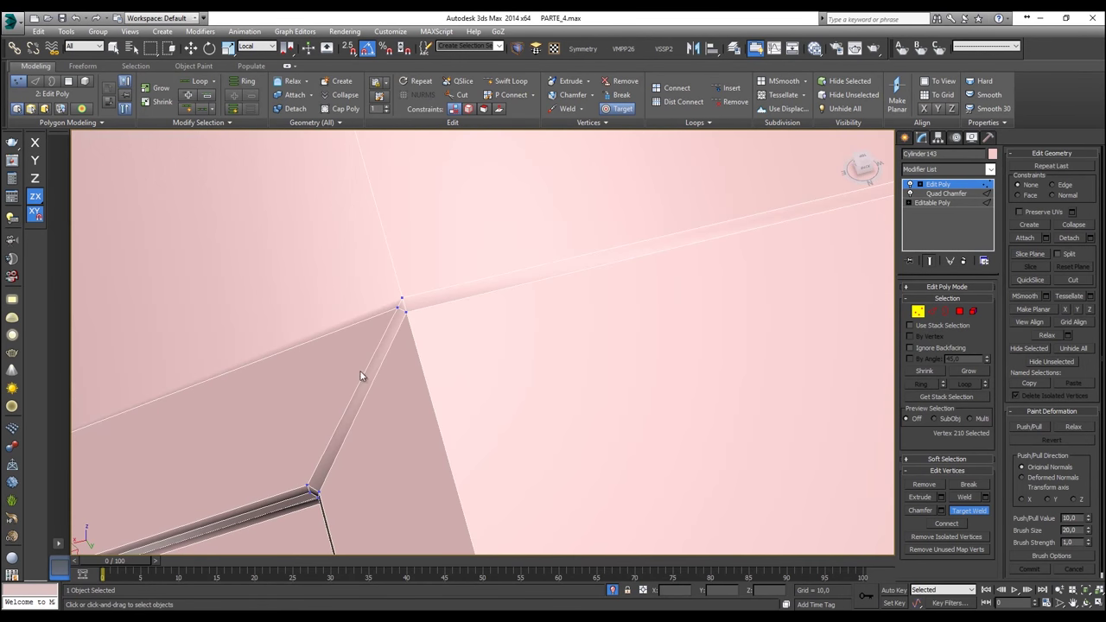
{"action": "left_click", "coordinate": [396, 309]}
{"action": "left_click", "coordinate": [401, 299]}
Step: Target-weld the extra chamfer vertices at the remaining facet junctions around the long, hollow side of the recesses
{"action": "scroll", "coordinate": [405, 299], "scroll_direction": "down", "scroll_amount": 10}
{"action": "middle_click_drag", "start_coordinate": [446, 317], "coordinate": [388, 344], "text": "alt"}
{"action": "scroll", "coordinate": [389, 344], "scroll_direction": "up", "scroll_amount": 10}
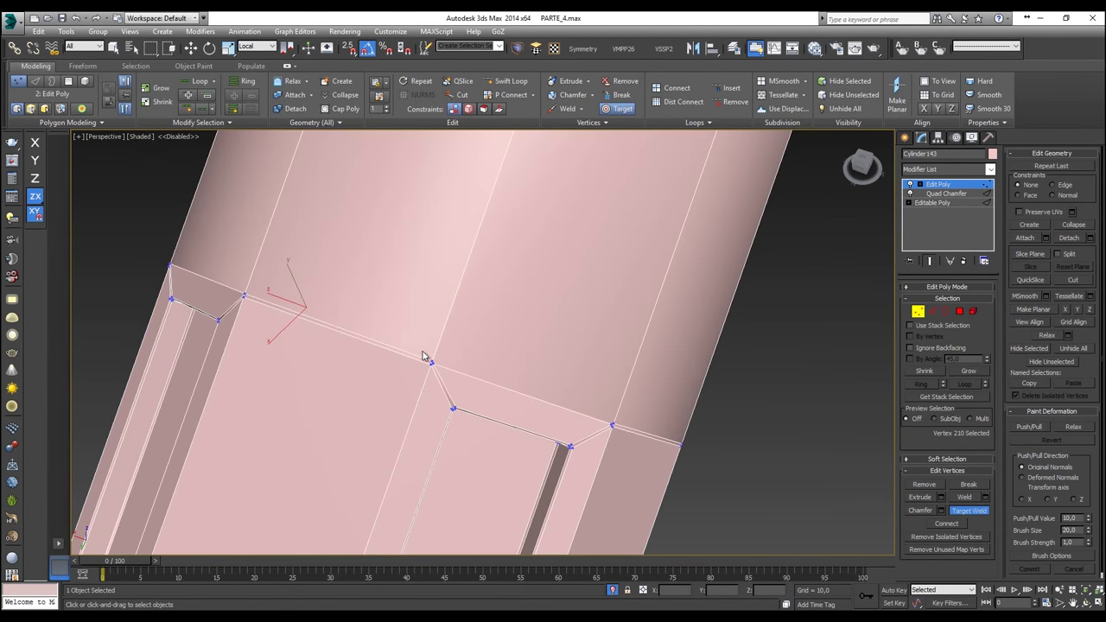
{"action": "middle_click_drag", "start_coordinate": [440, 373], "coordinate": [389, 274], "text": "alt"}
{"action": "scroll", "coordinate": [471, 313], "scroll_direction": "down", "scroll_amount": 10}
{"action": "scroll", "coordinate": [388, 275], "scroll_direction": "up", "scroll_amount": 10}
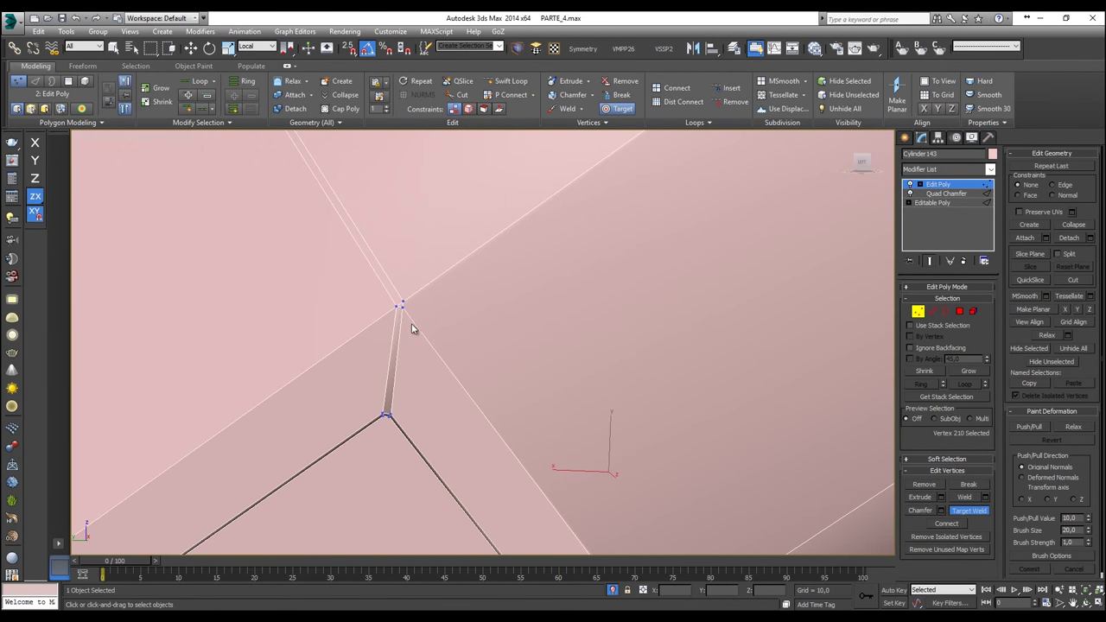
{"action": "scroll", "coordinate": [404, 313], "scroll_direction": "down", "scroll_amount": 10}
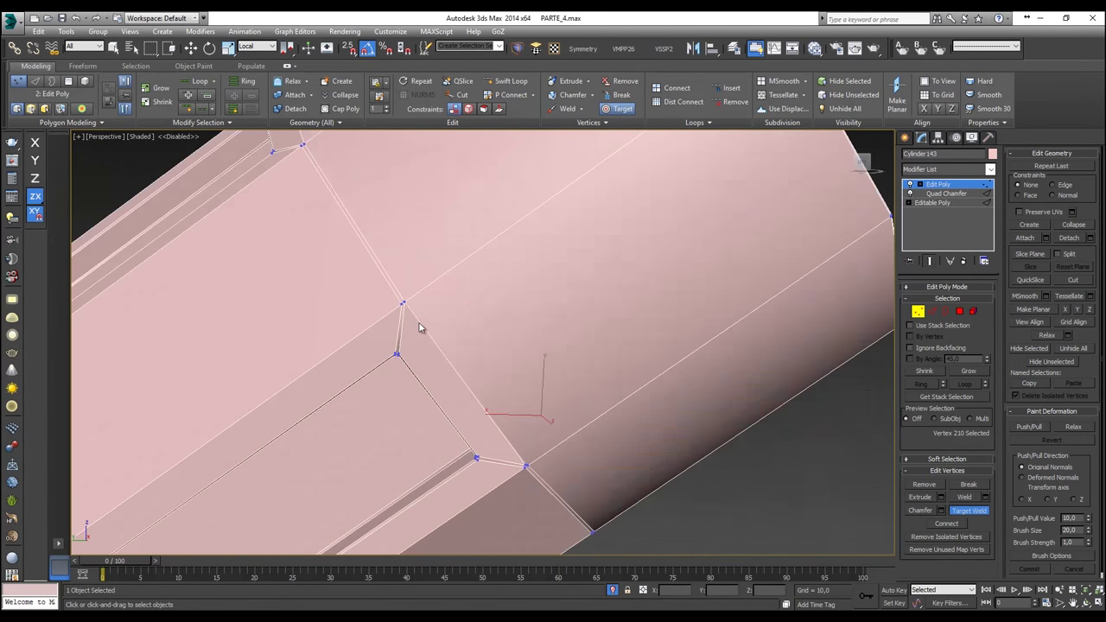
{"action": "scroll", "coordinate": [412, 318], "scroll_direction": "up", "scroll_amount": 10}
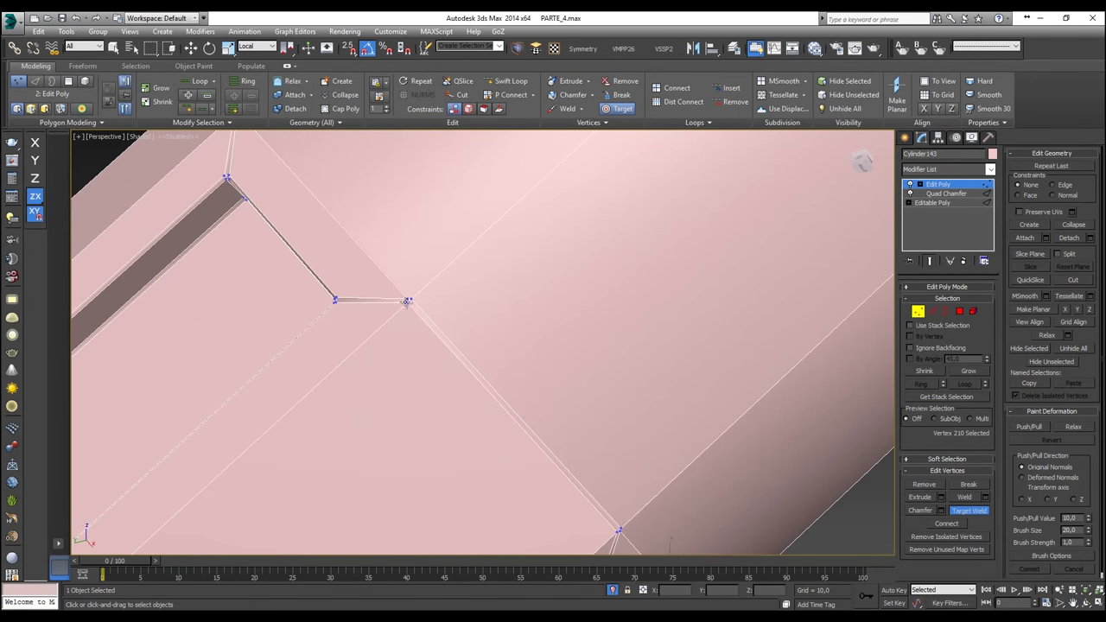
{"action": "scroll", "coordinate": [411, 306], "scroll_direction": "down", "scroll_amount": 10}
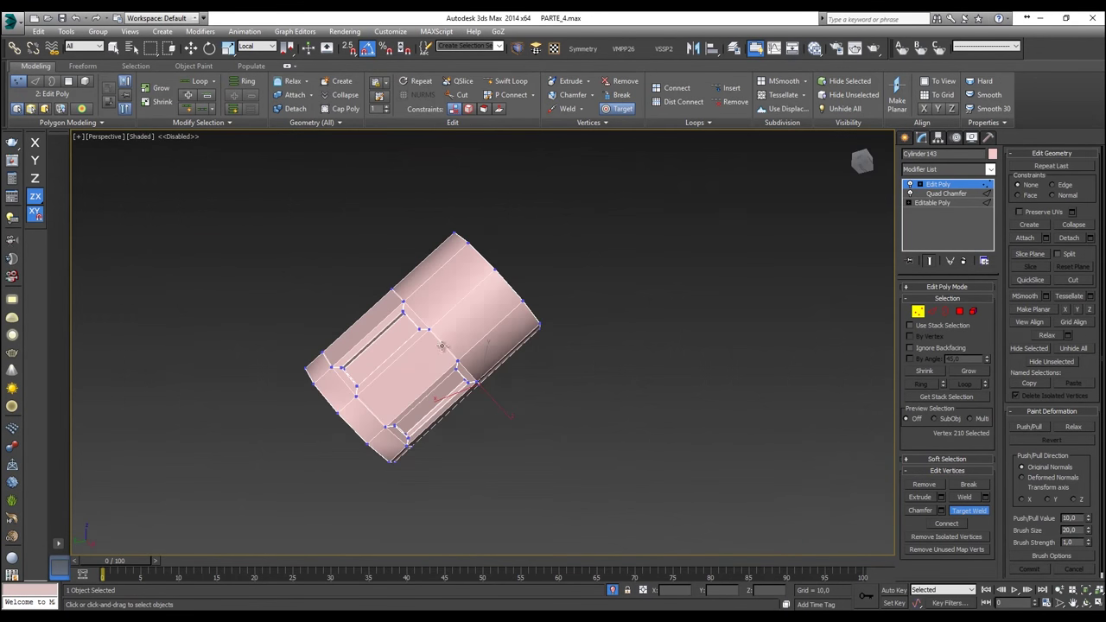
{"action": "middle_click_drag", "start_coordinate": [411, 311], "coordinate": [416, 354], "text": "alt"}
{"action": "scroll", "coordinate": [417, 362], "scroll_direction": "up", "scroll_amount": 8}
{"action": "scroll", "coordinate": [417, 362], "scroll_direction": "up", "scroll_amount": 3}
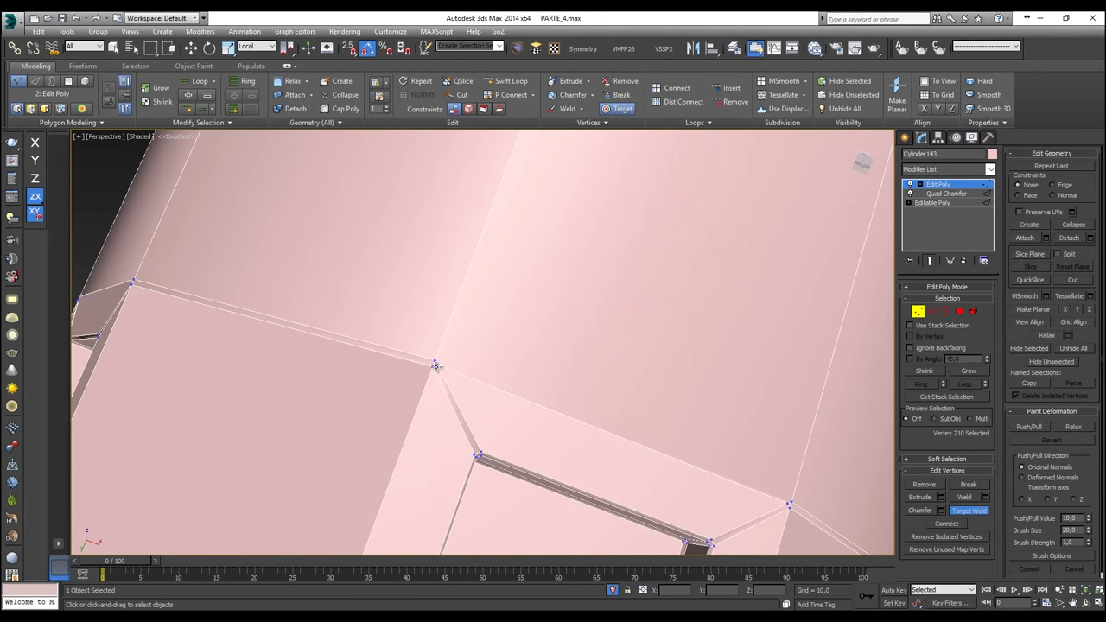
{"action": "left_click", "coordinate": [438, 365]}
{"action": "left_click", "coordinate": [434, 361]}
{"action": "middle_click_drag", "start_coordinate": [710, 440], "coordinate": [463, 313]}
{"action": "left_click", "coordinate": [552, 376]}
{"action": "left_click", "coordinate": [558, 376]}
Step: Target-weld the extra vertex at the first facet junction on the short, closed-end side of the recesses
{"action": "scroll", "coordinate": [562, 383], "scroll_direction": "down", "scroll_amount": 10}
{"action": "middle_click_drag", "start_coordinate": [562, 383], "coordinate": [647, 415], "text": "alt"}
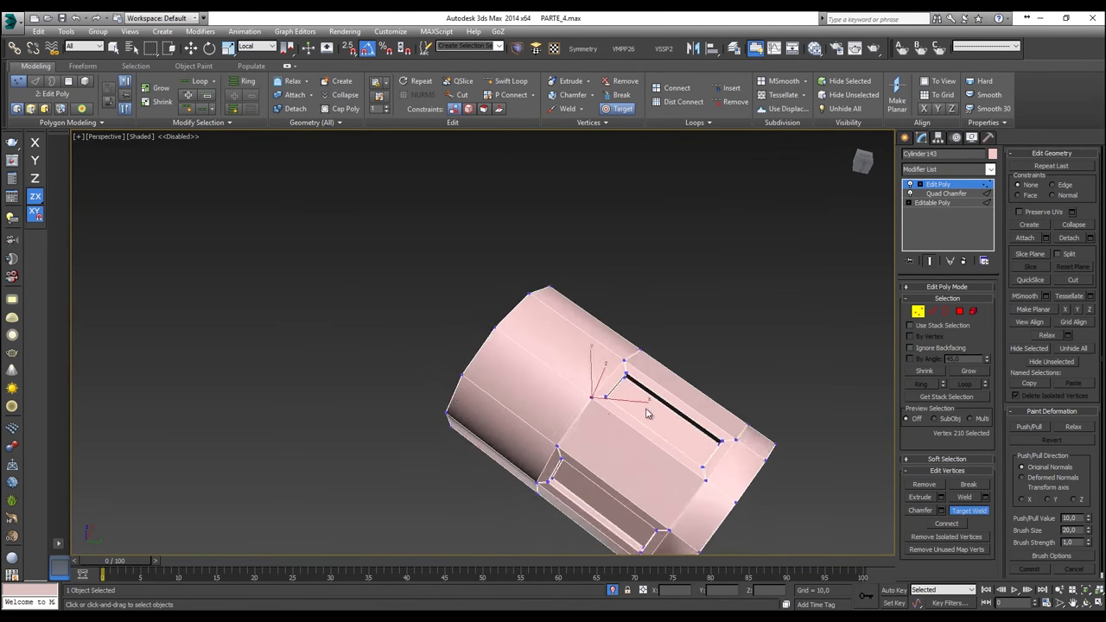
{"action": "scroll", "coordinate": [537, 406], "scroll_direction": "up", "scroll_amount": 10}
{"action": "scroll", "coordinate": [540, 406], "scroll_direction": "up", "scroll_amount": 2}
{"action": "middle_click_drag", "start_coordinate": [537, 396], "coordinate": [561, 380], "text": "alt"}
{"action": "scroll", "coordinate": [561, 380], "scroll_direction": "down", "scroll_amount": 8}
{"action": "middle_click_drag", "start_coordinate": [631, 425], "coordinate": [557, 343]}
{"action": "scroll", "coordinate": [561, 347], "scroll_direction": "up", "scroll_amount": 6}
{"action": "scroll", "coordinate": [596, 393], "scroll_direction": "up", "scroll_amount": 5}
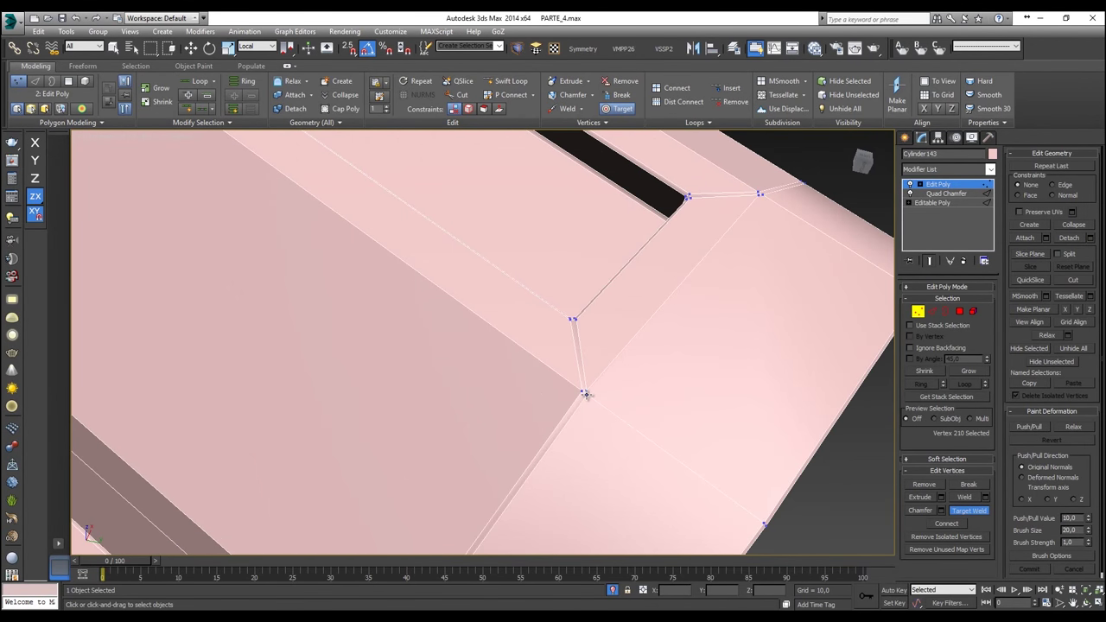
{"action": "scroll", "coordinate": [584, 394], "scroll_direction": "up", "scroll_amount": 3}
{"action": "left_click", "coordinate": [588, 394]}
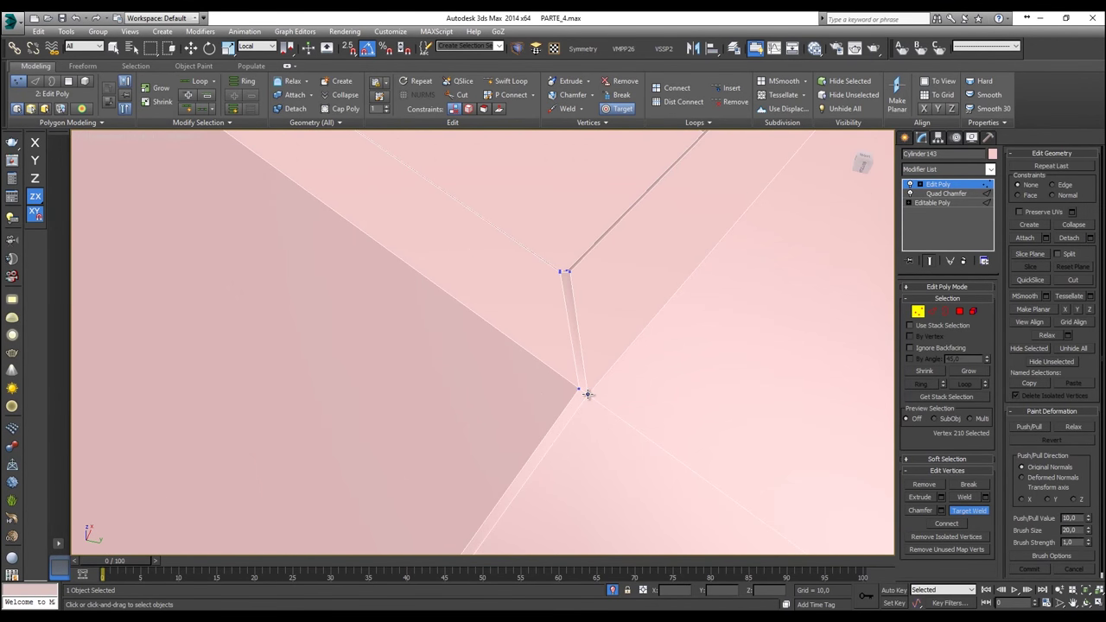
Step: Target-weld the extra vertex at the following closed-end facet junction, undoing and repeating the weld
{"action": "scroll", "coordinate": [617, 393], "scroll_direction": "down", "scroll_amount": 5}
{"action": "middle_click_drag", "start_coordinate": [624, 387], "coordinate": [577, 328], "text": "alt"}
{"action": "scroll", "coordinate": [579, 250], "scroll_direction": "up", "scroll_amount": 4}
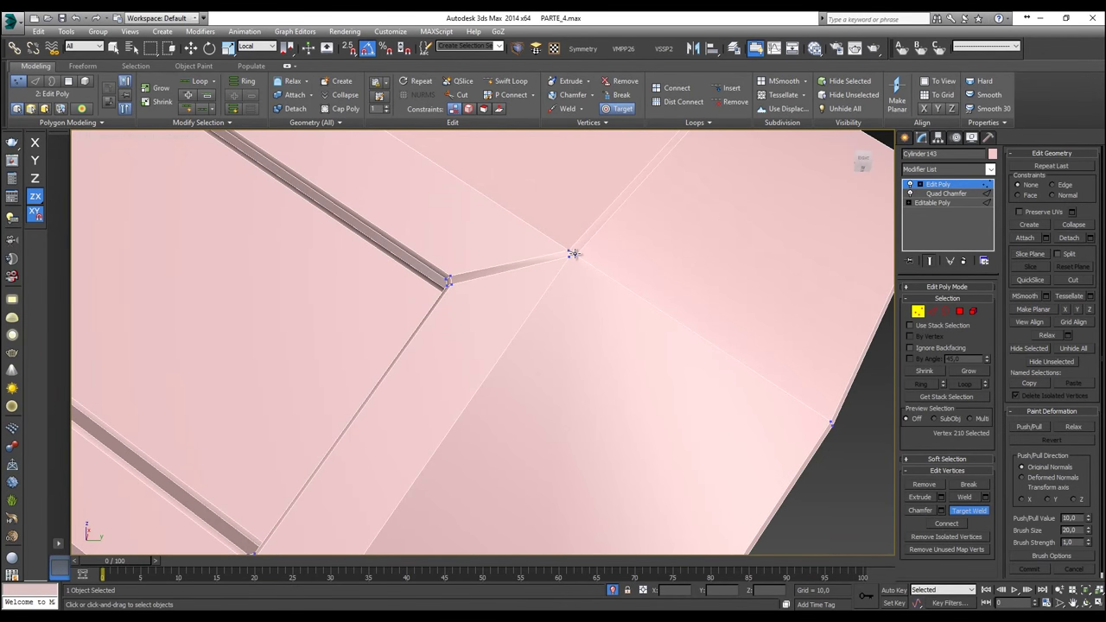
{"action": "left_click", "coordinate": [574, 255]}
{"action": "key", "text": "ctrl+z"}
{"action": "left_click", "coordinate": [574, 256]}
Step: Target-weld the extra vertices at the next two facet junctions around the closed end
{"action": "scroll", "coordinate": [579, 259], "scroll_direction": "down", "scroll_amount": 7}
{"action": "middle_click_drag", "start_coordinate": [555, 314], "coordinate": [530, 299], "text": "alt"}
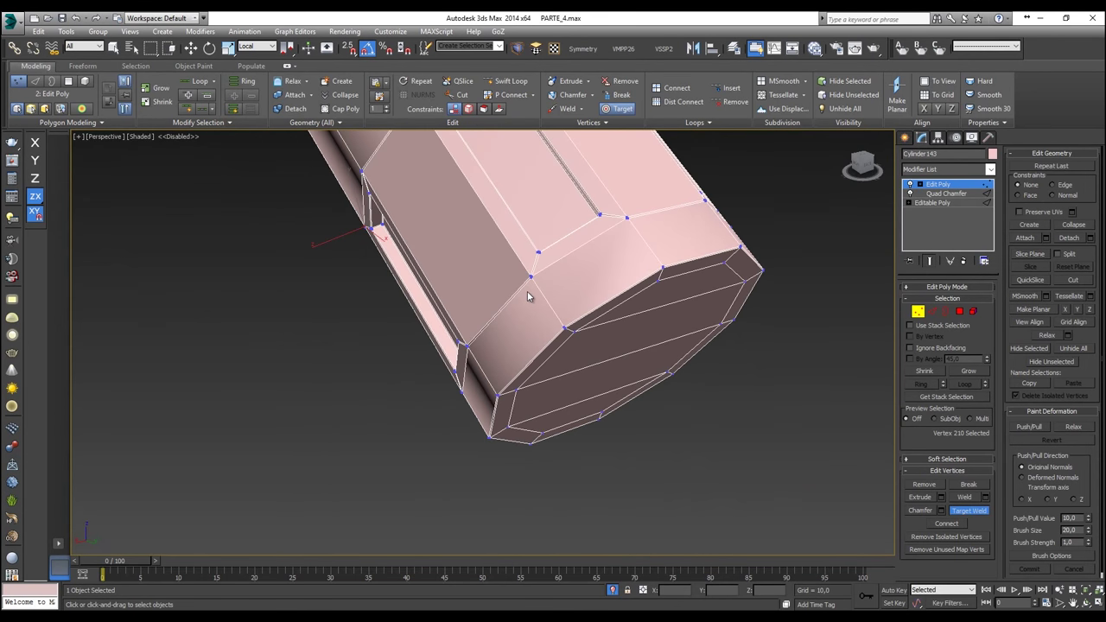
{"action": "scroll", "coordinate": [530, 290], "scroll_direction": "up", "scroll_amount": 5}
{"action": "left_click", "coordinate": [542, 247]}
{"action": "left_click", "coordinate": [544, 244]}
{"action": "left_click", "coordinate": [544, 256]}
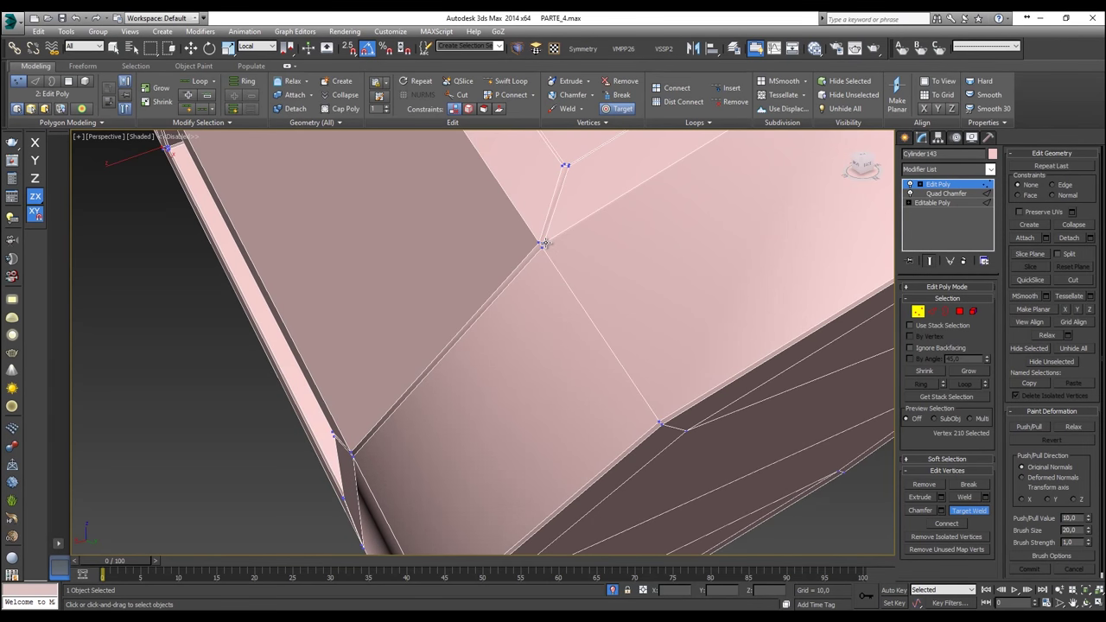
{"action": "middle_click_drag", "start_coordinate": [542, 243], "coordinate": [593, 425], "text": "alt"}
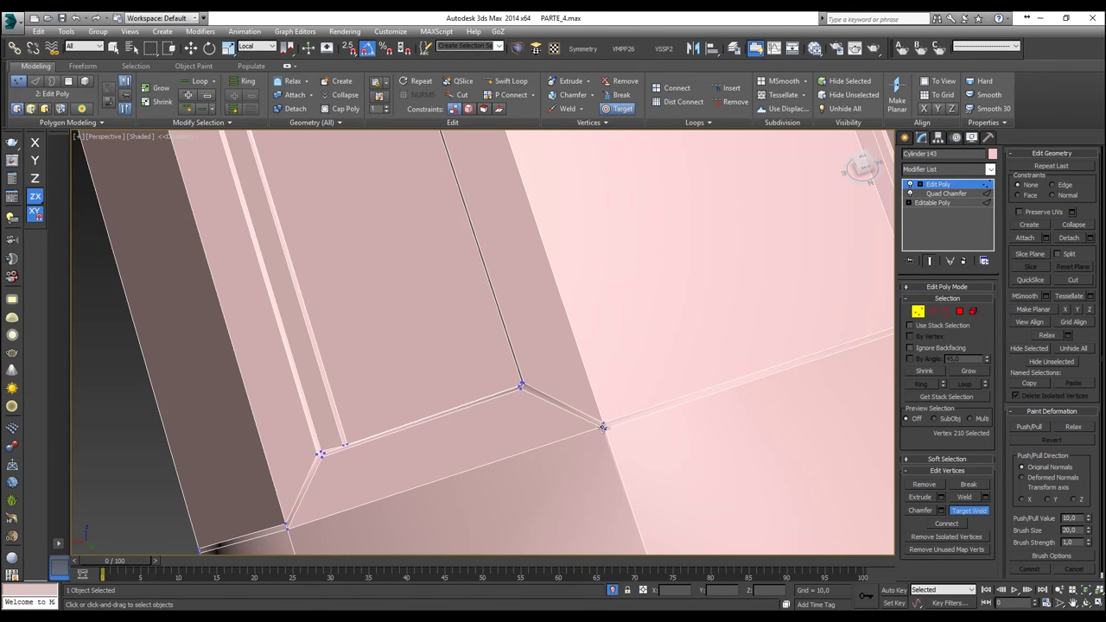
{"action": "left_click", "coordinate": [604, 427]}
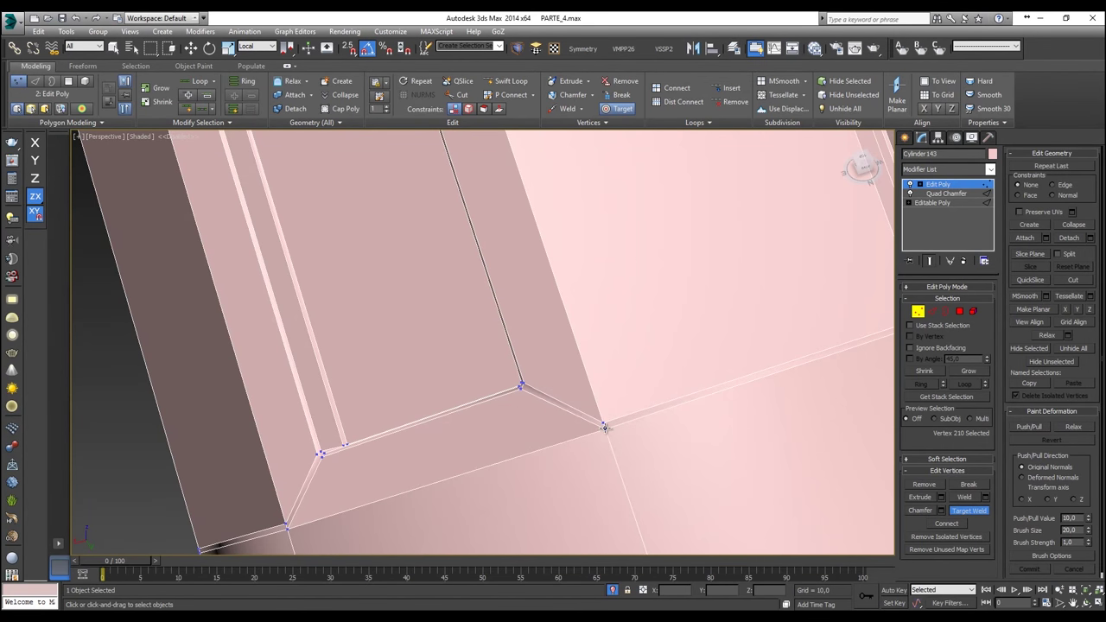
Step: Target-weld the extra vertices at both ends of the next recess's lower edge near the closed end
{"action": "scroll", "coordinate": [630, 439], "scroll_direction": "down", "scroll_amount": 8}
{"action": "middle_click_drag", "start_coordinate": [630, 439], "coordinate": [579, 409], "text": "alt"}
{"action": "middle_click_drag", "start_coordinate": [579, 410], "coordinate": [568, 281]}
{"action": "scroll", "coordinate": [527, 334], "scroll_direction": "up", "scroll_amount": 8}
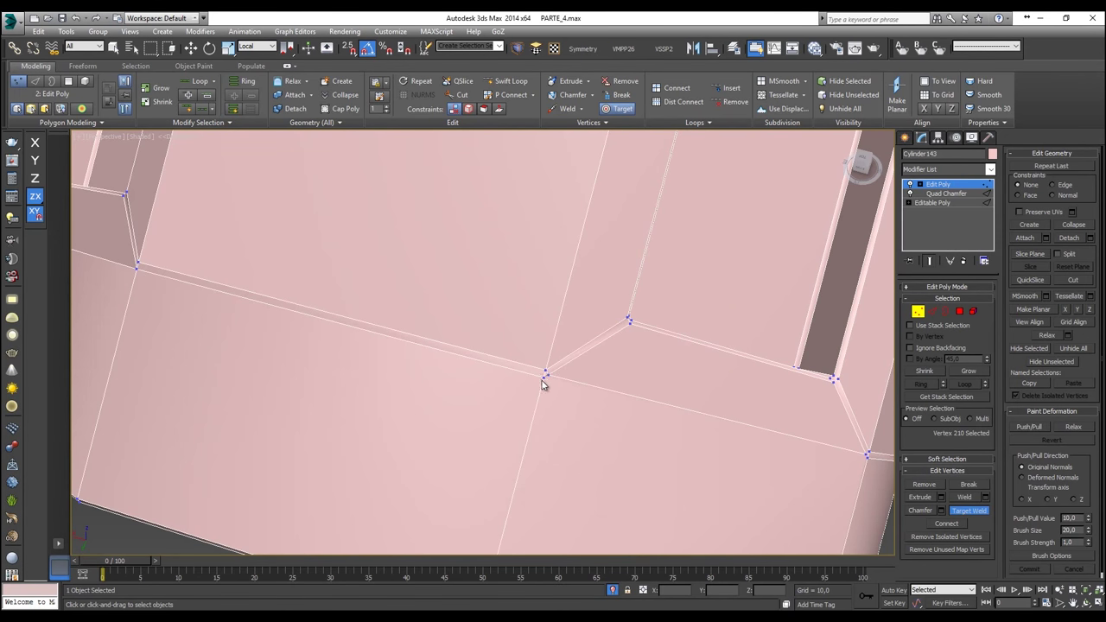
{"action": "middle_click_drag", "start_coordinate": [542, 378], "coordinate": [619, 354], "text": "alt"}
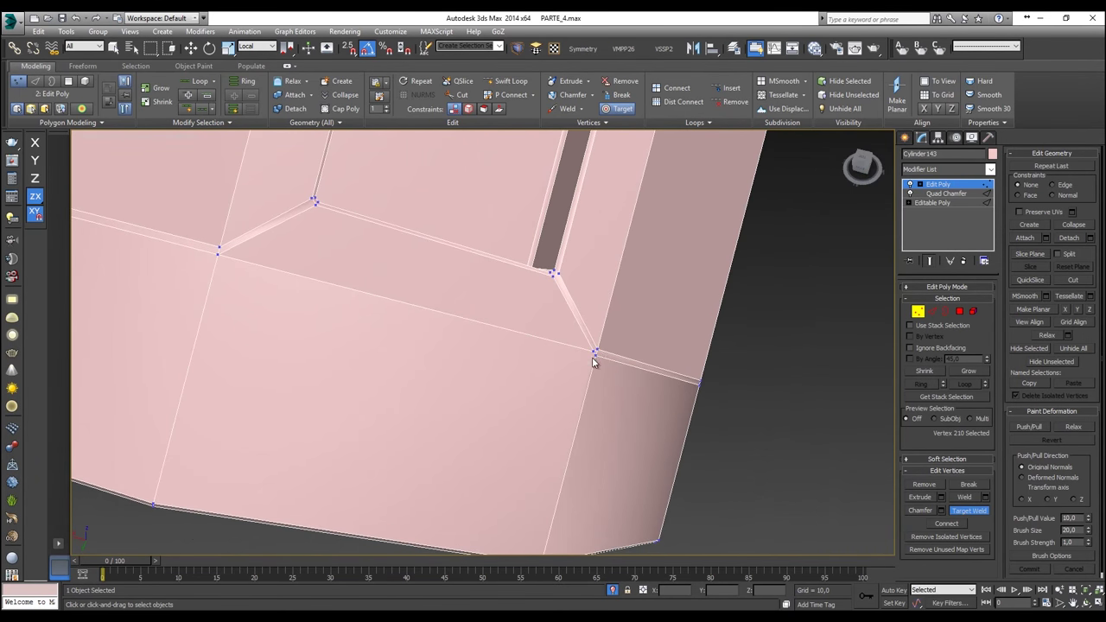
{"action": "left_click", "coordinate": [594, 352]}
Step: Target-weld the extra vertices at the facet junctions of the recess on the cylinder's underside
{"action": "scroll", "coordinate": [651, 378], "scroll_direction": "down", "scroll_amount": 8}
{"action": "middle_click_drag", "start_coordinate": [652, 378], "coordinate": [311, 243], "text": "alt"}
{"action": "scroll", "coordinate": [345, 278], "scroll_direction": "up", "scroll_amount": 5}
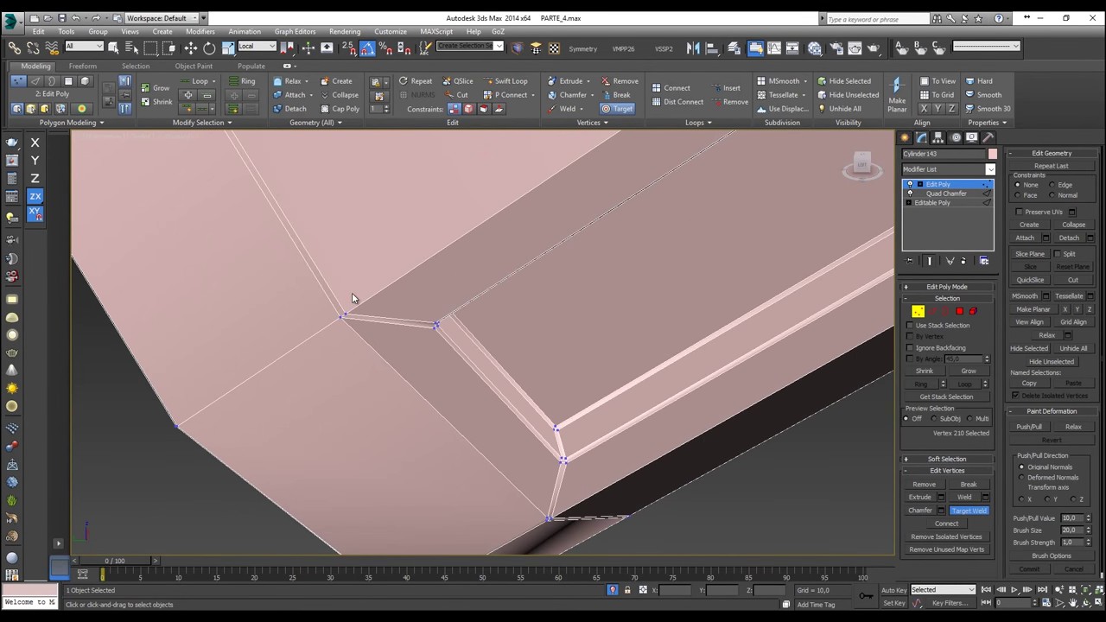
{"action": "middle_click_drag", "start_coordinate": [489, 366], "coordinate": [461, 287], "text": "alt"}
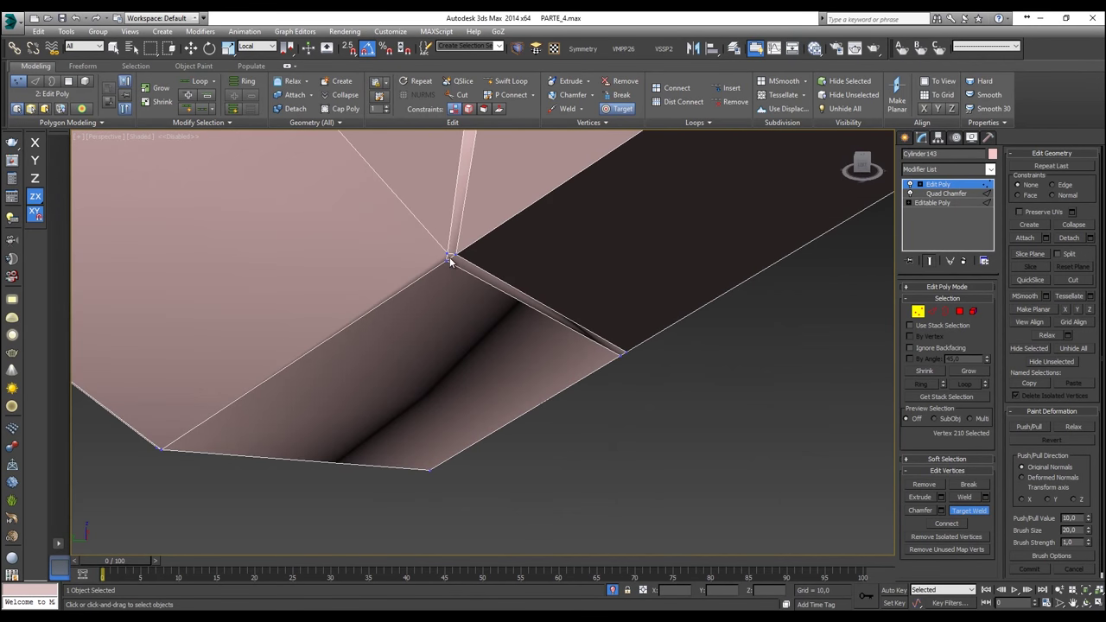
{"action": "left_click", "coordinate": [447, 259]}
Step: Finish welding the last closed-end facet junctions and leave Target Weld and vertex level to view the whole cylinder
{"action": "scroll", "coordinate": [446, 266], "scroll_direction": "down", "scroll_amount": 5}
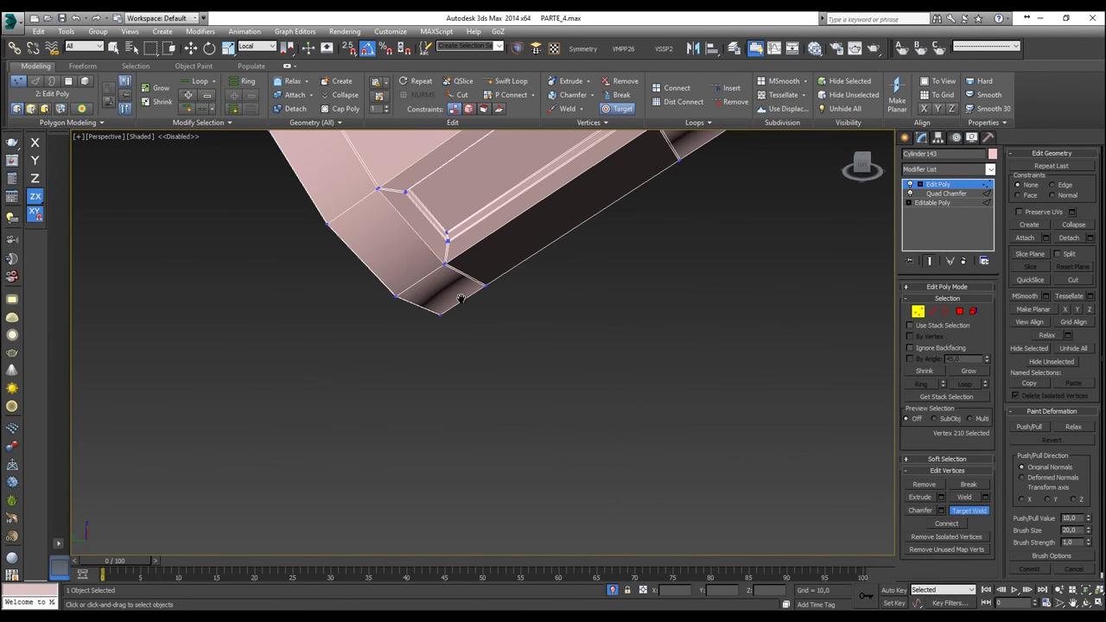
{"action": "middle_click_drag", "start_coordinate": [461, 299], "coordinate": [437, 247], "text": "alt"}
{"action": "scroll", "coordinate": [457, 252], "scroll_direction": "up", "scroll_amount": 4}
{"action": "scroll", "coordinate": [478, 261], "scroll_direction": "down", "scroll_amount": 5}
{"action": "mouse_move", "coordinate": [491, 271]}
{"action": "middle_mouse_down", "text": "alt"}
{"action": "mouse_move", "coordinate": [572, 347]}
{"action": "mouse_move", "coordinate": [493, 286]}
{"action": "middle_mouse_up", "text": "alt"}
{"action": "middle_click_drag", "start_coordinate": [504, 333], "coordinate": [454, 291]}
{"action": "scroll", "coordinate": [455, 291], "scroll_direction": "up", "scroll_amount": 2}
{"action": "scroll", "coordinate": [536, 322], "scroll_direction": "up", "scroll_amount": 3}
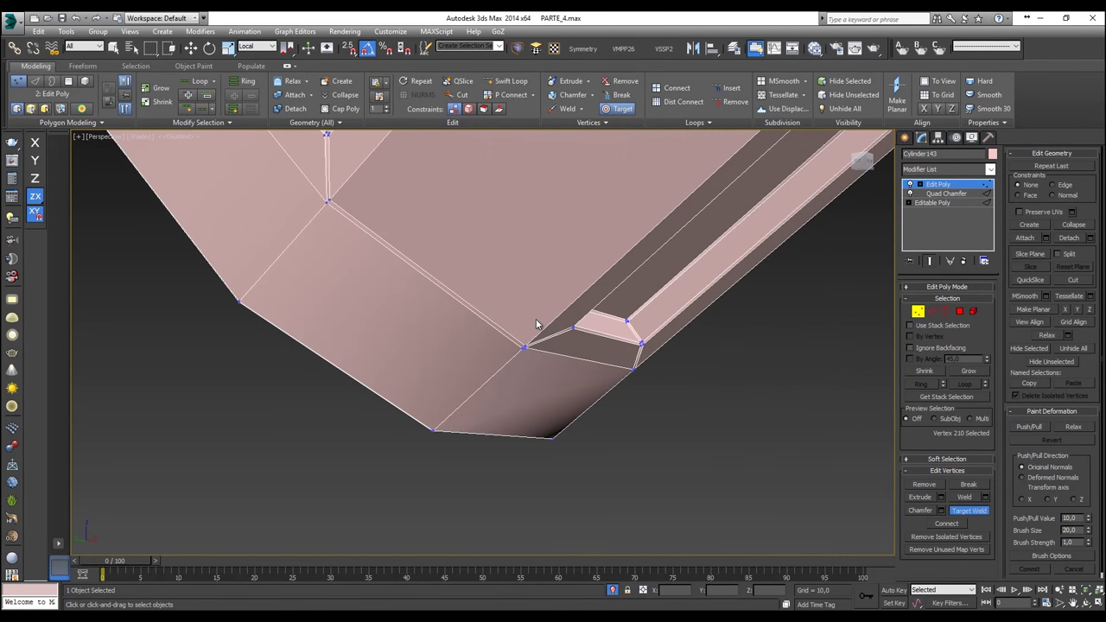
{"action": "right_click", "coordinate": [537, 323]}
{"action": "left_click", "coordinate": [917, 313]}
{"action": "scroll", "coordinate": [772, 265], "scroll_direction": "down", "scroll_amount": 5}
{"action": "middle_click_drag", "start_coordinate": [691, 338], "coordinate": [601, 390], "text": "alt"}
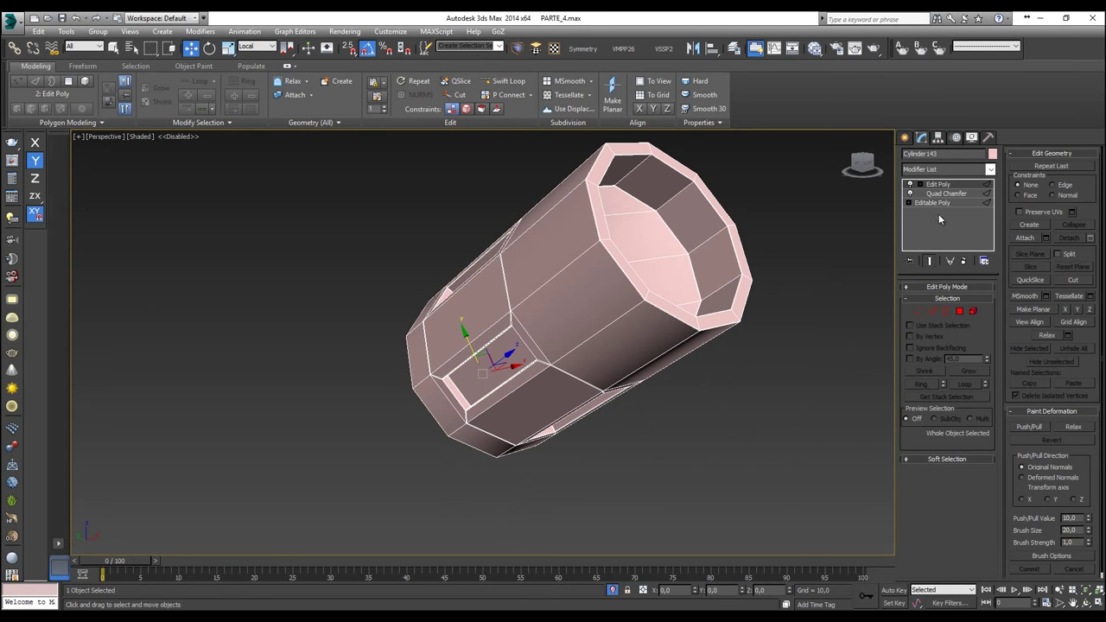
Step: Apply MeshSmooth to the welded cylinder and view it deselected from another side
{"action": "middle_click_drag", "start_coordinate": [761, 266], "coordinate": [788, 266], "text": "alt"}
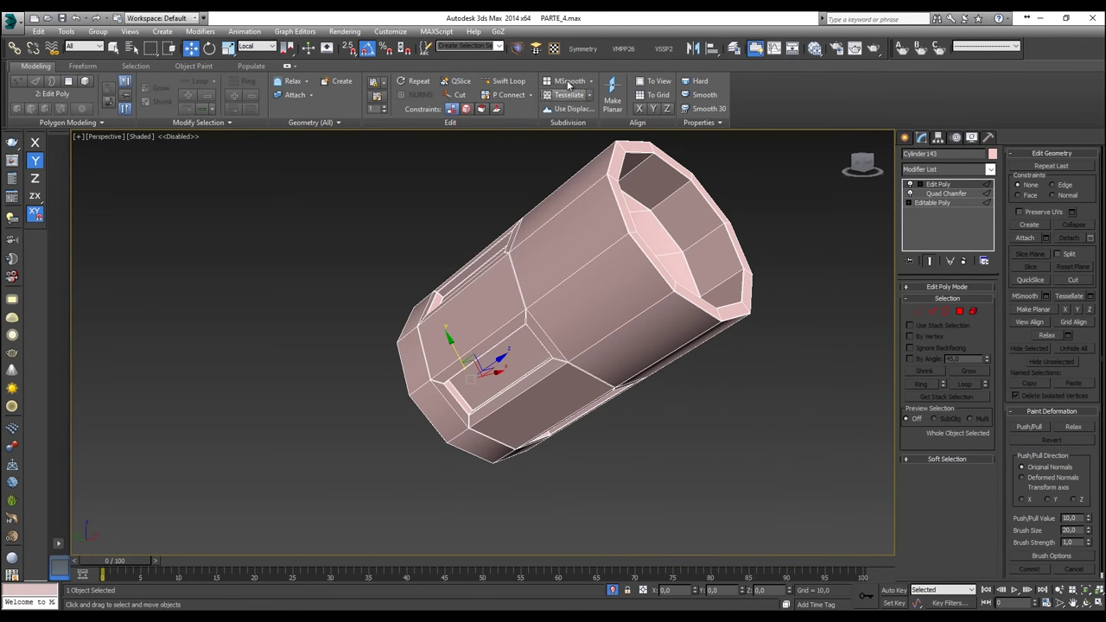
{"action": "left_click", "coordinate": [518, 49]}
{"action": "middle_click_drag", "start_coordinate": [600, 256], "coordinate": [756, 412], "text": "alt"}
{"action": "left_click", "coordinate": [757, 415]}
{"action": "middle_click_drag", "start_coordinate": [727, 372], "coordinate": [641, 329], "text": "alt"}
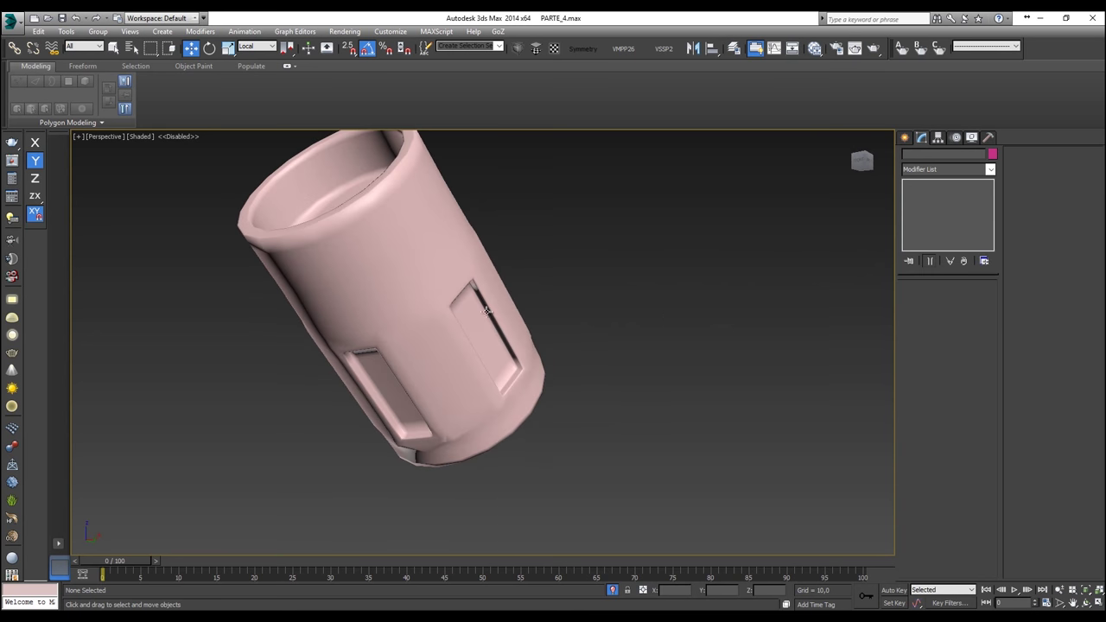
Step: Set the cylinder's MeshSmooth iterations to 2 and inspect the deselected result
{"action": "left_click", "coordinate": [499, 313]}
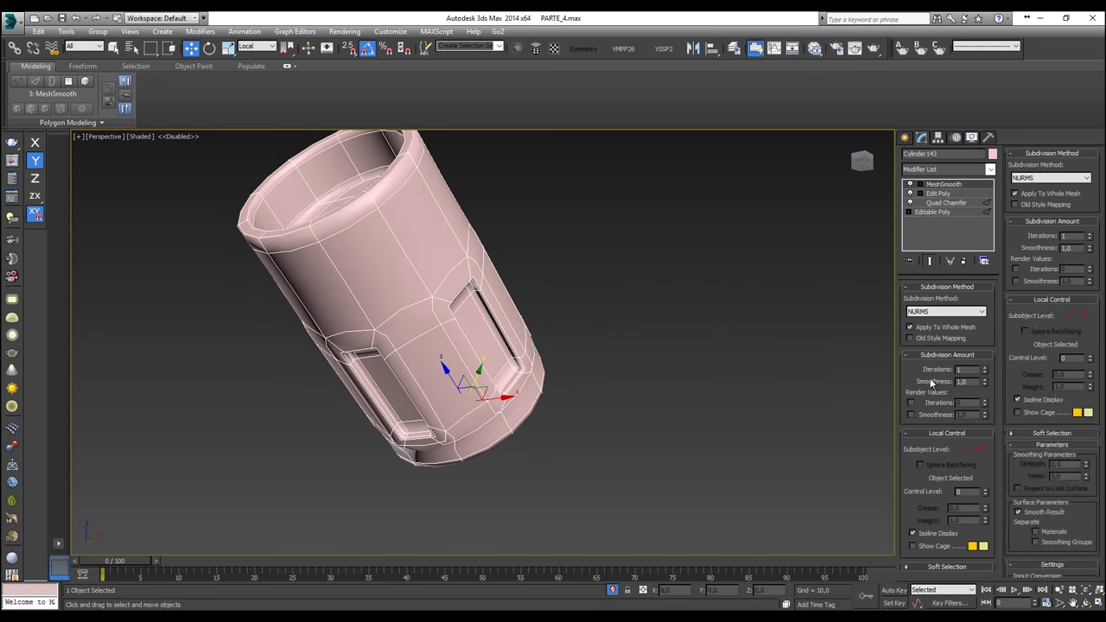
{"action": "left_click", "coordinate": [985, 366]}
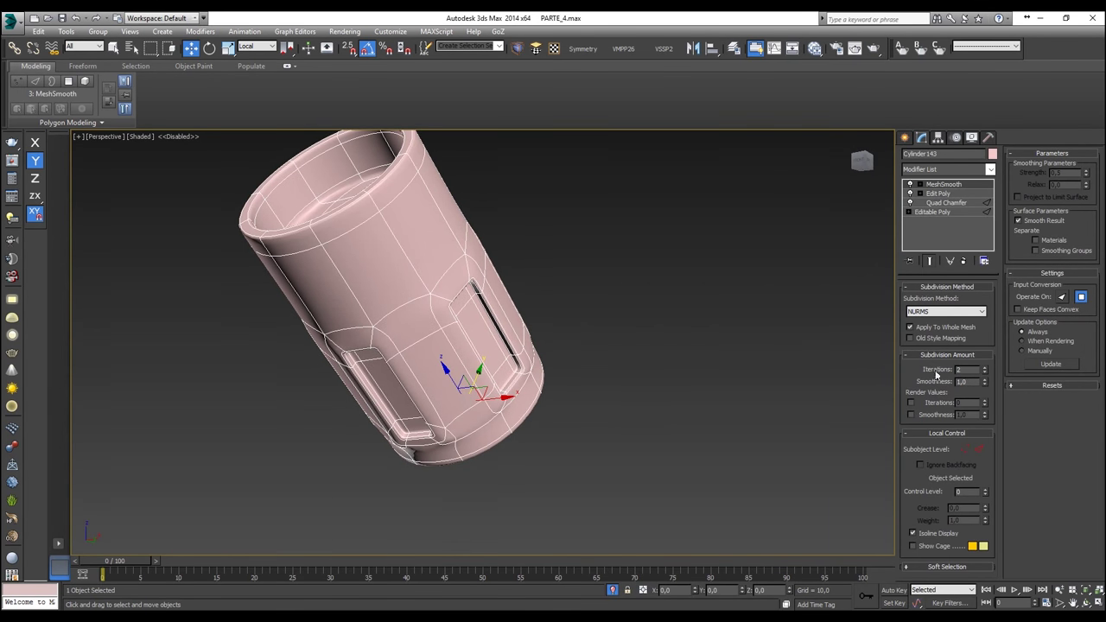
{"action": "left_click", "coordinate": [576, 317]}
{"action": "scroll", "coordinate": [576, 317], "scroll_direction": "down", "scroll_amount": 4}
{"action": "middle_click_drag", "start_coordinate": [576, 317], "coordinate": [704, 333], "text": "alt"}
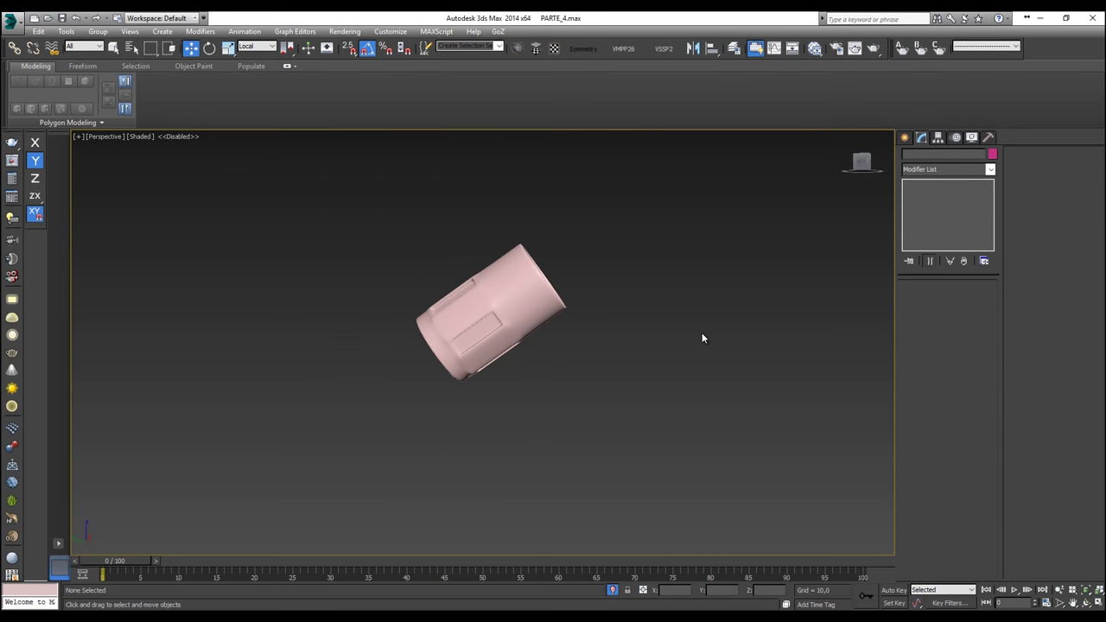
Step: End the isolation and inspect the gun assembly against the reference image in the left view
{"action": "key", "text": "l"}
{"action": "scroll", "coordinate": [682, 332], "scroll_direction": "down", "scroll_amount": 3}
{"action": "right_click", "coordinate": [660, 332]}
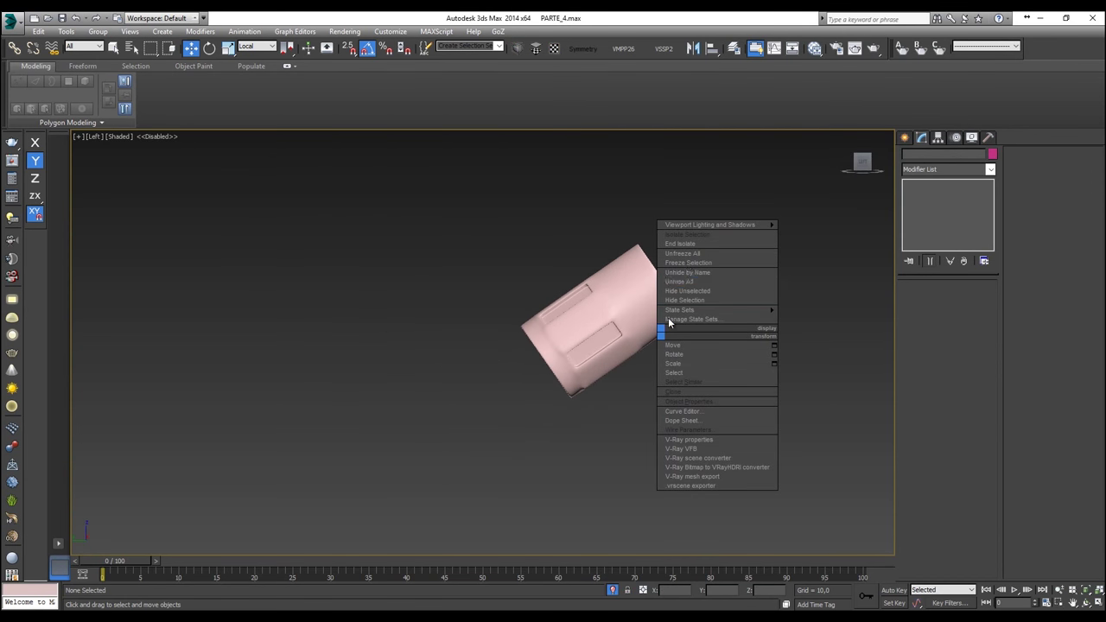
{"action": "left_click", "coordinate": [691, 246]}
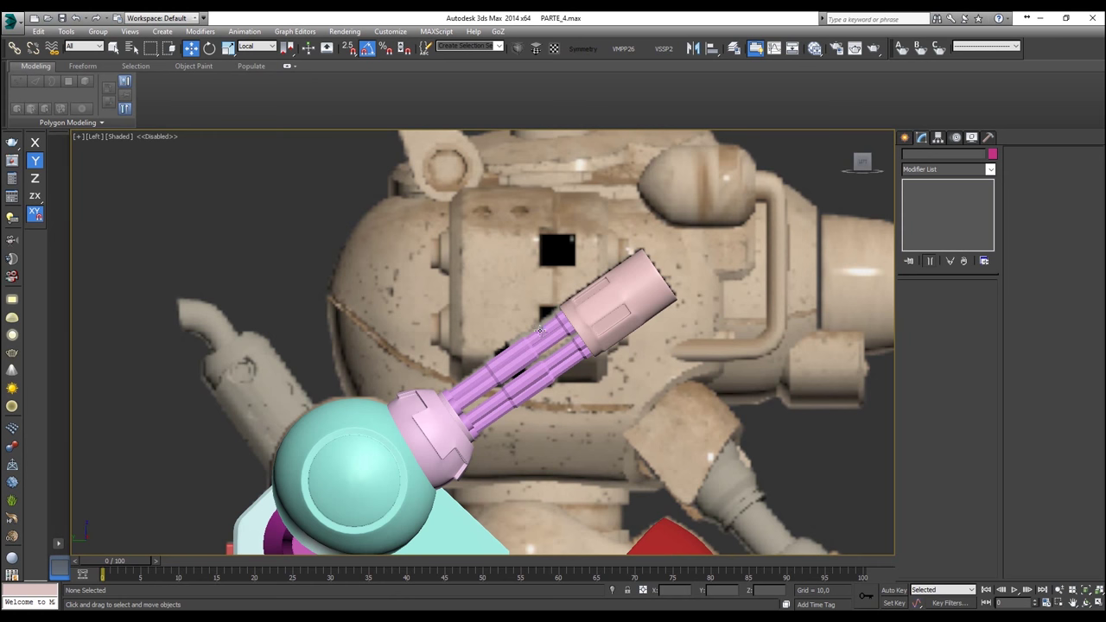
{"action": "scroll", "coordinate": [540, 331], "scroll_direction": "up", "scroll_amount": 5}
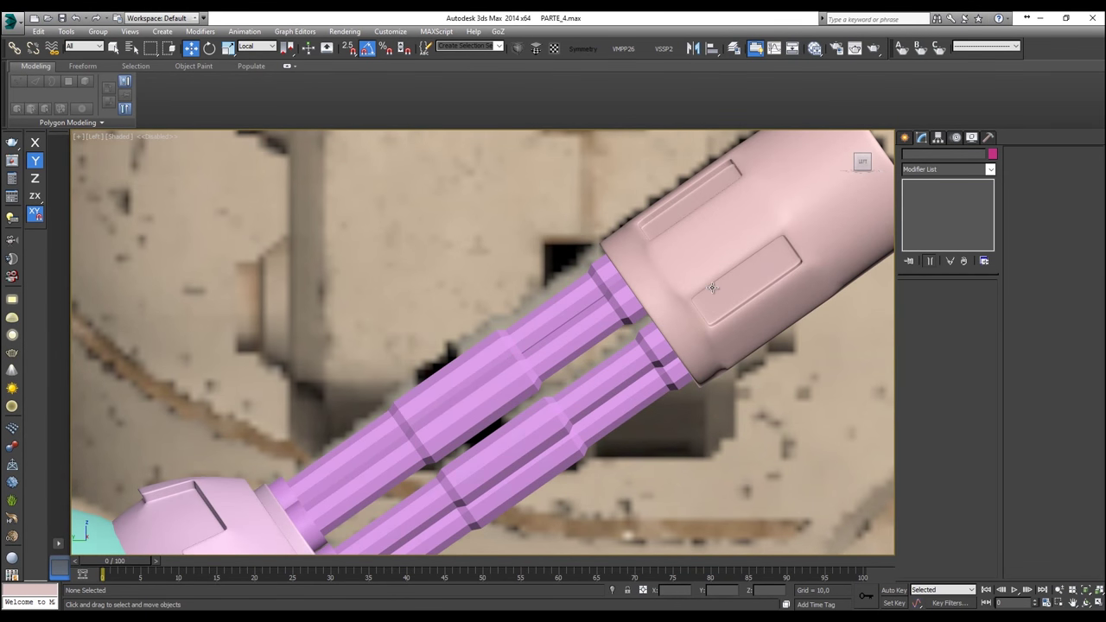
{"action": "scroll", "coordinate": [711, 287], "scroll_direction": "down", "scroll_amount": 5}
Step: Draw a ten-sided cylinder about 18.2 in radius over the middle of the gun barrels in the left view
{"action": "left_click", "coordinate": [905, 138]}
{"action": "left_click", "coordinate": [924, 236]}
{"action": "scroll", "coordinate": [605, 363], "scroll_direction": "up", "scroll_amount": 4}
{"action": "left_click_drag", "start_coordinate": [613, 354], "coordinate": [604, 447]}
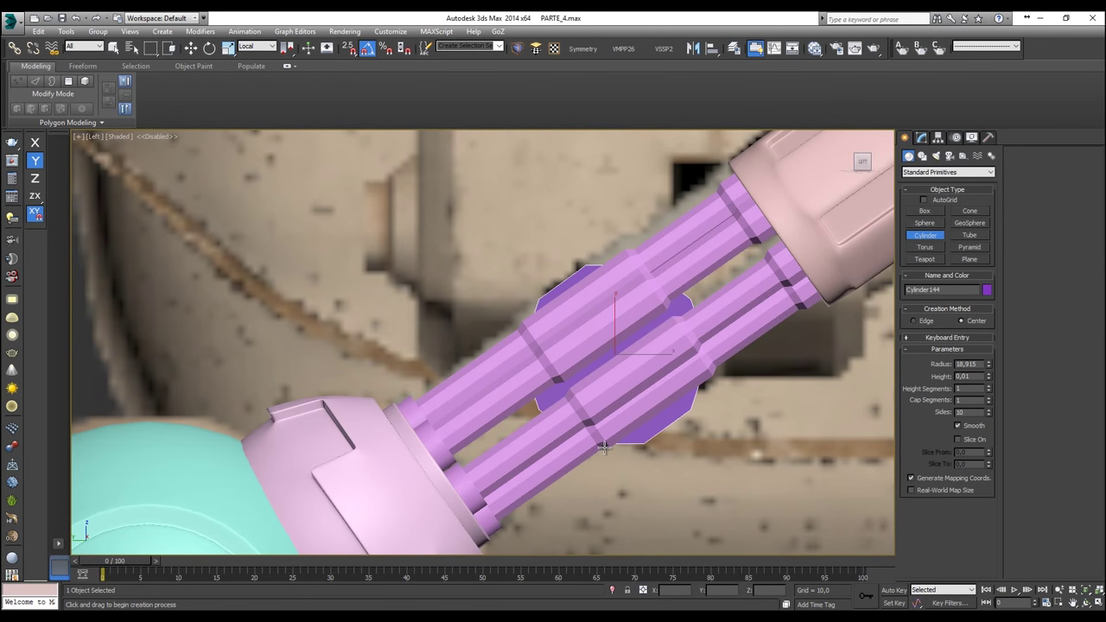
{"action": "left_click", "coordinate": [604, 447]}
{"action": "key", "text": "w"}
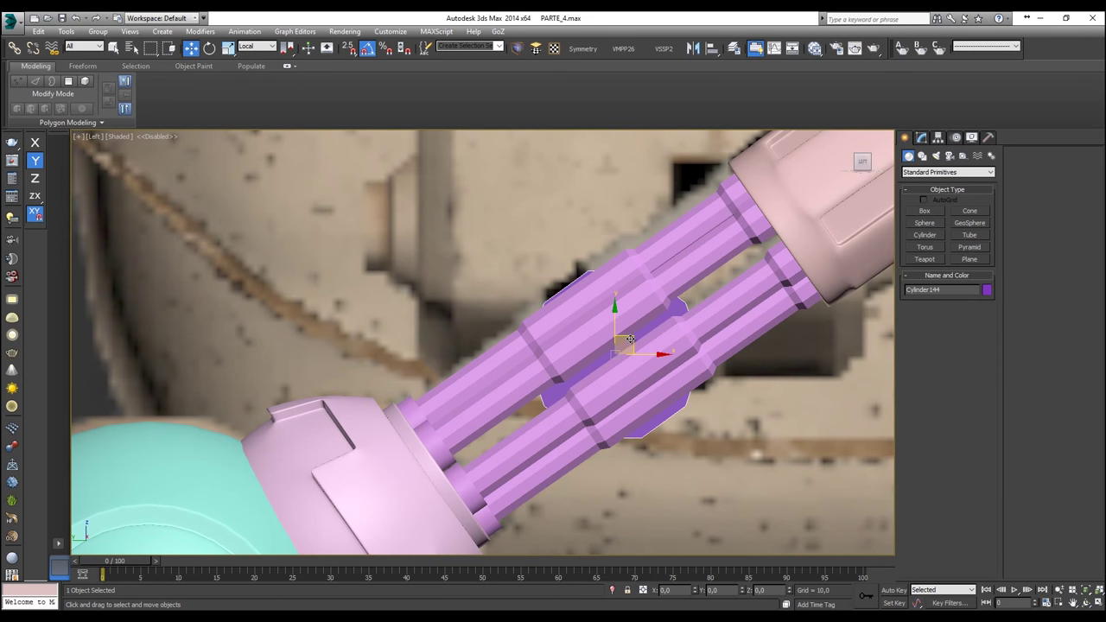
Step: Rotate the new cylinder so its axis runs parallel to the slanted gun barrels
{"action": "key", "text": "e"}
{"action": "left_click_drag", "start_coordinate": [620, 350], "coordinate": [671, 352]}
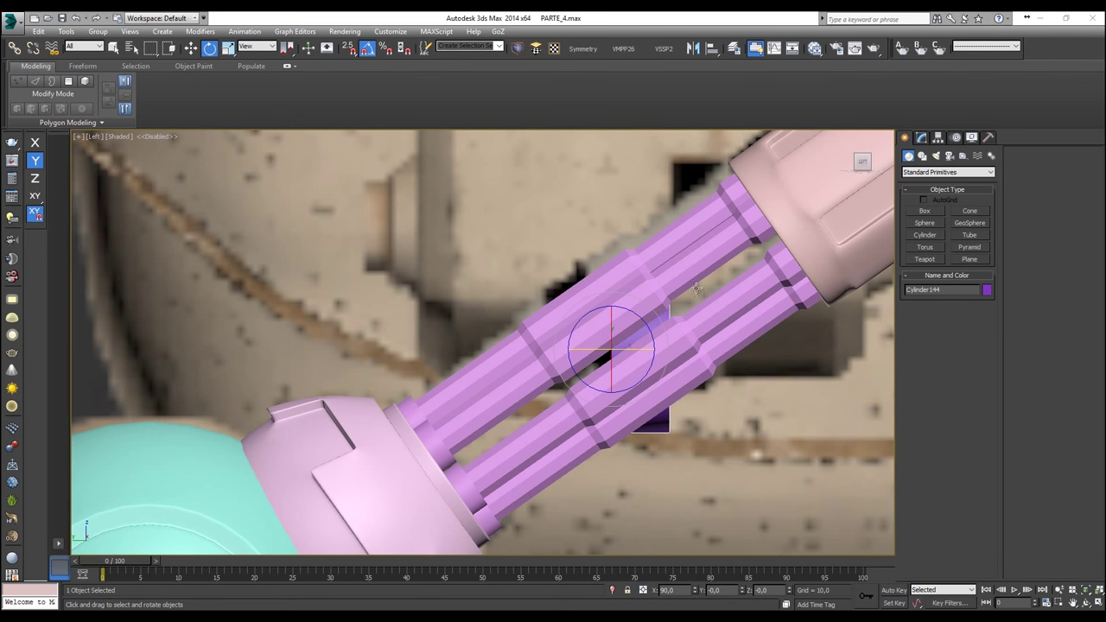
{"action": "left_click_drag", "start_coordinate": [647, 321], "coordinate": [622, 313]}
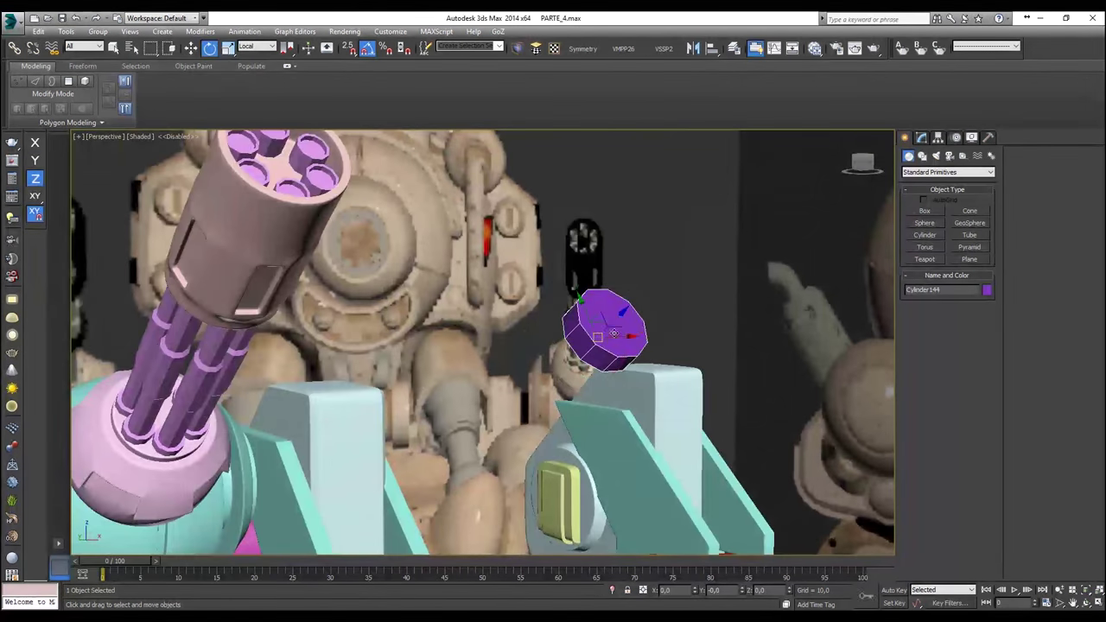
Step: Move the cylinder sideways onto the barrel cluster so it encircles the barrels
{"action": "key", "text": "w"}
{"action": "left_click_drag", "start_coordinate": [610, 335], "coordinate": [213, 361]}
{"action": "key", "text": "z"}
{"action": "scroll", "coordinate": [335, 376], "scroll_direction": "down", "scroll_amount": 3}
{"action": "middle_click_drag", "start_coordinate": [335, 376], "coordinate": [312, 354], "text": "alt"}
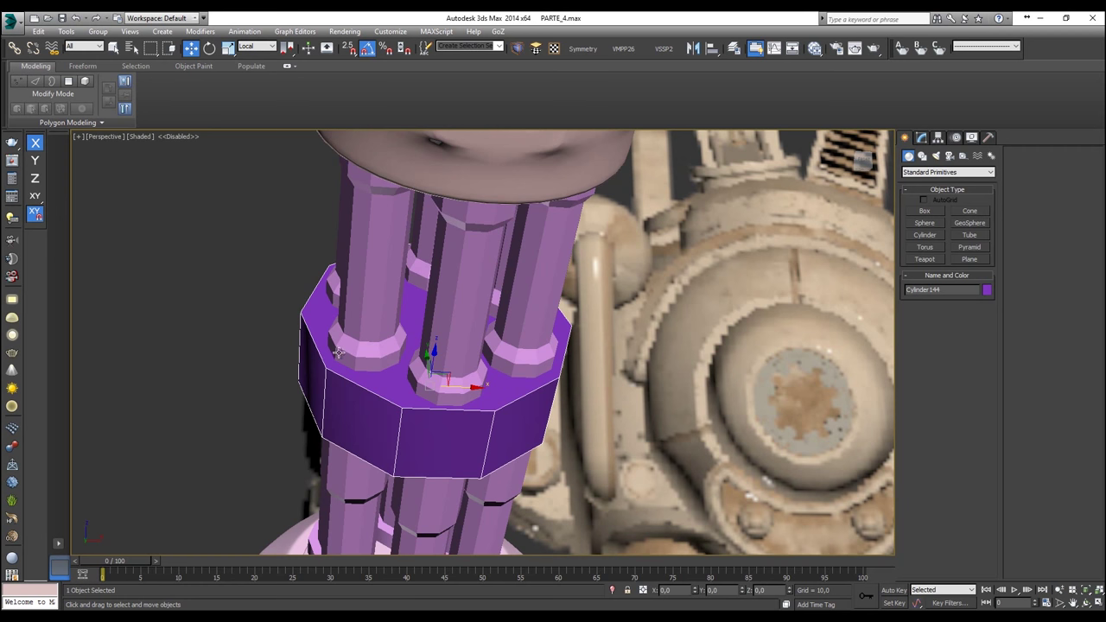
Step: Slide the cylinder along the barrels toward the gun's base and set its height to about 12.9
{"action": "key", "text": "l"}
{"action": "scroll", "coordinate": [614, 312], "scroll_direction": "up", "scroll_amount": 3}
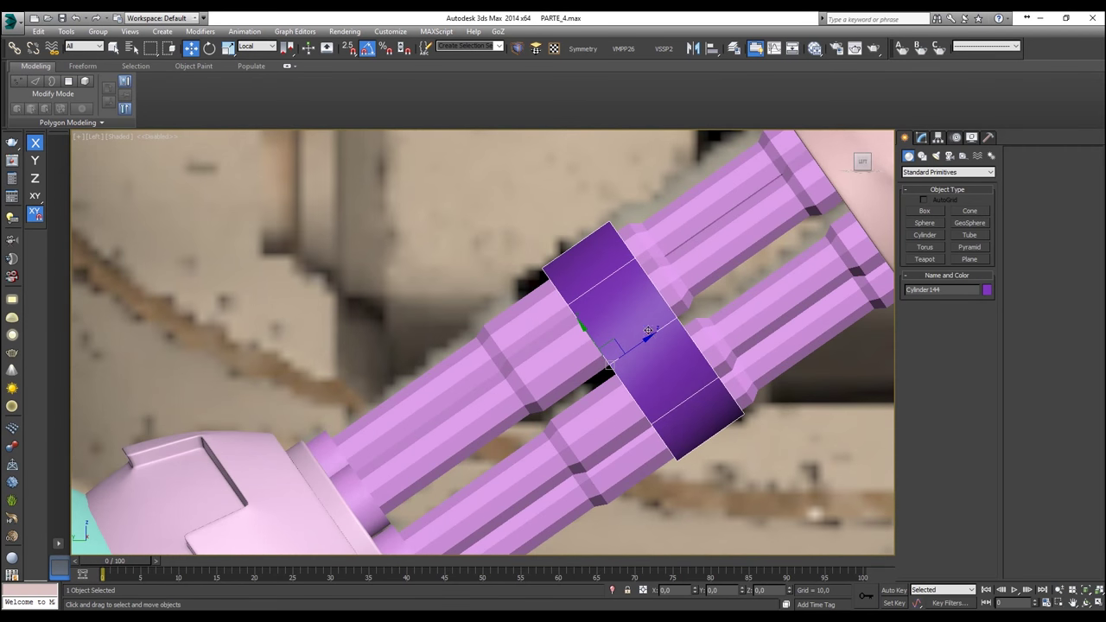
{"action": "left_click_drag", "start_coordinate": [639, 345], "coordinate": [609, 367]}
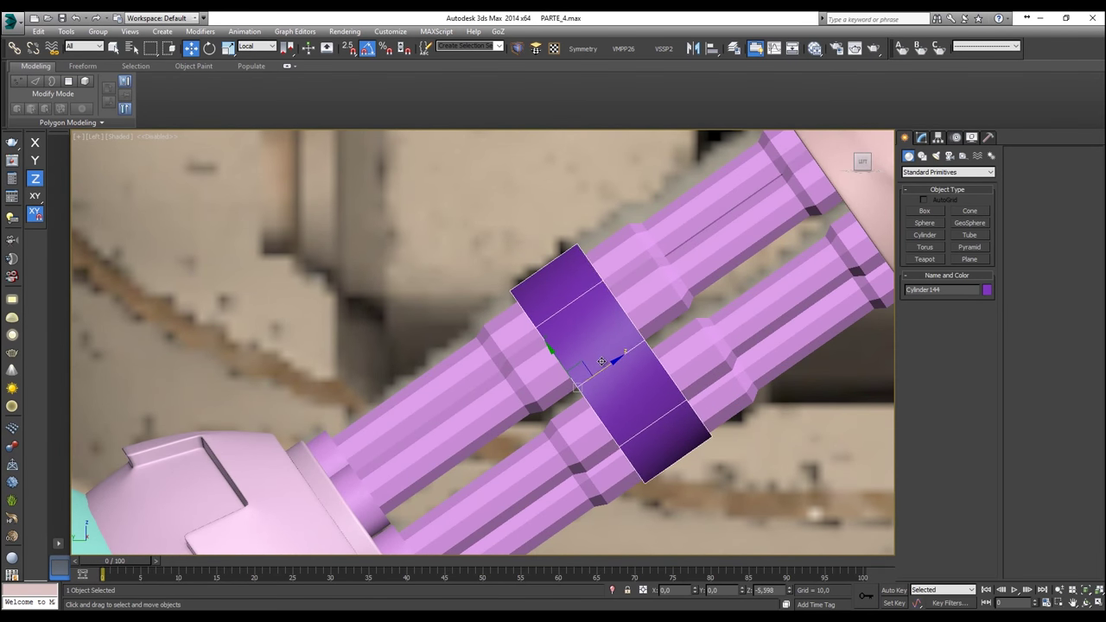
{"action": "left_click", "coordinate": [920, 137]}
{"action": "left_click_drag", "start_coordinate": [987, 315], "coordinate": [987, 295]}
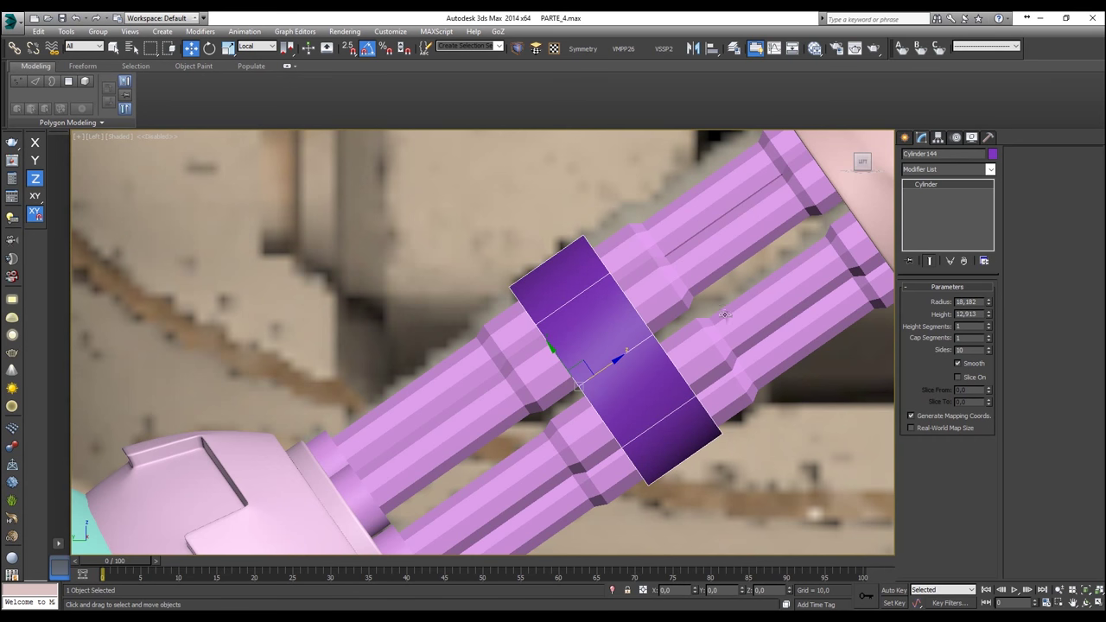
Step: Convert the cylinder around the barrels to an Editable Poly
{"action": "key", "text": "p"}
{"action": "key", "text": "z"}
{"action": "middle_click_drag", "start_coordinate": [503, 338], "coordinate": [480, 349], "text": "alt"}
{"action": "right_click", "coordinate": [480, 349]}
{"action": "mouse_move", "coordinate": [501, 449]}
{"action": "left_click", "coordinate": [654, 456]}
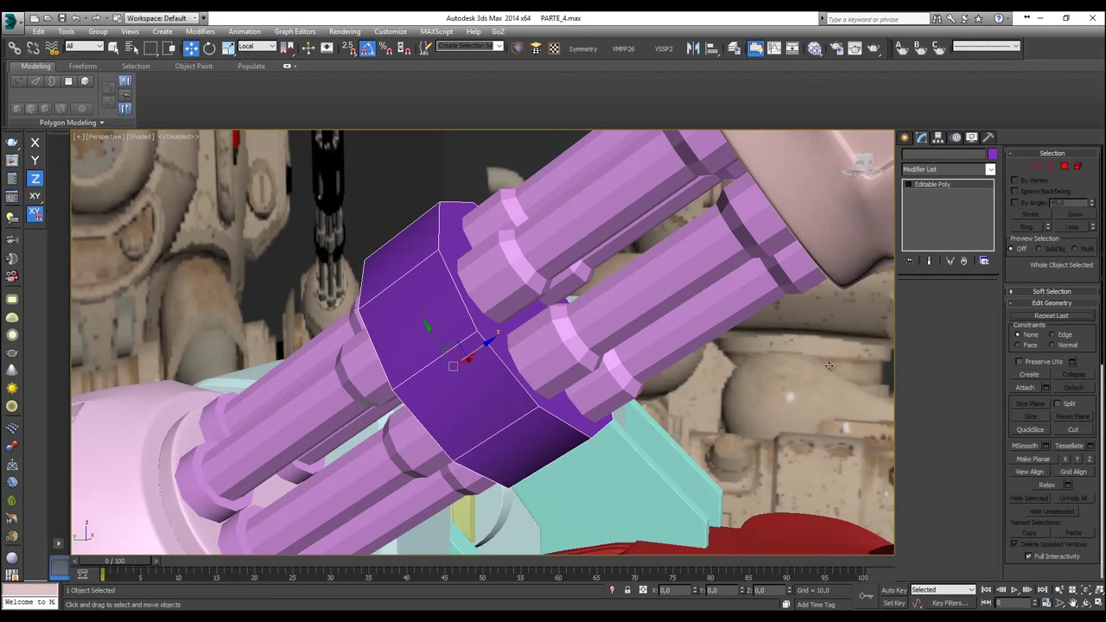
Step: Select the ring of ten side polygons on the cylinder and inset them as a group by about 1.93
{"action": "left_click", "coordinate": [958, 300]}
{"action": "left_click", "coordinate": [406, 328]}
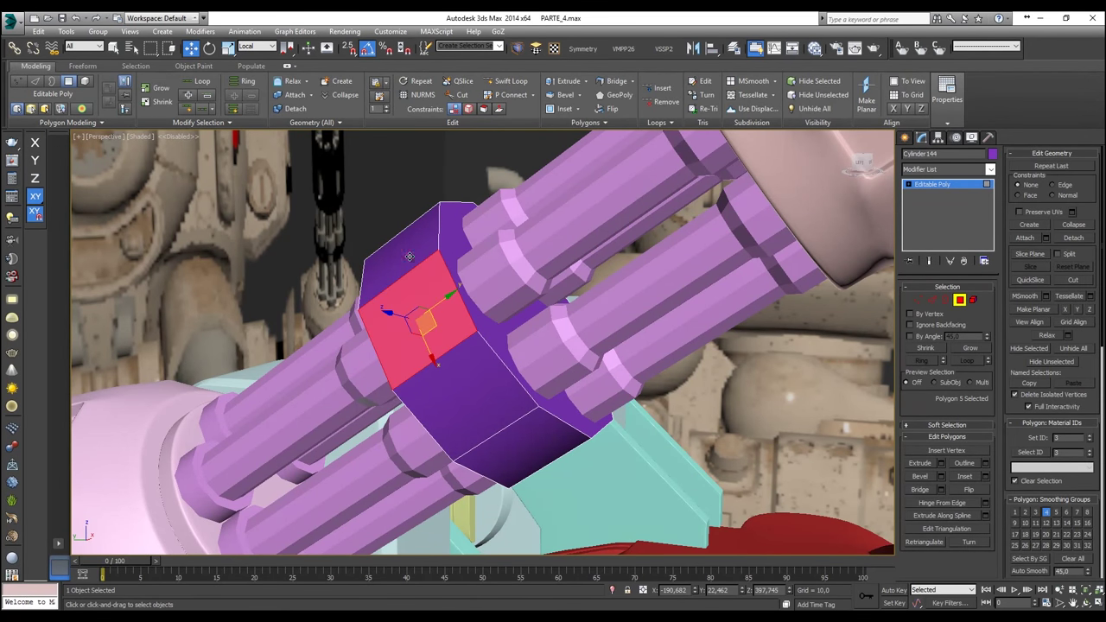
{"action": "left_click", "coordinate": [409, 256], "text": "shift"}
{"action": "scroll", "coordinate": [410, 257], "scroll_direction": "up", "scroll_amount": 2}
{"action": "middle_click_drag", "start_coordinate": [412, 257], "coordinate": [512, 249]}
{"action": "right_click", "coordinate": [512, 249]}
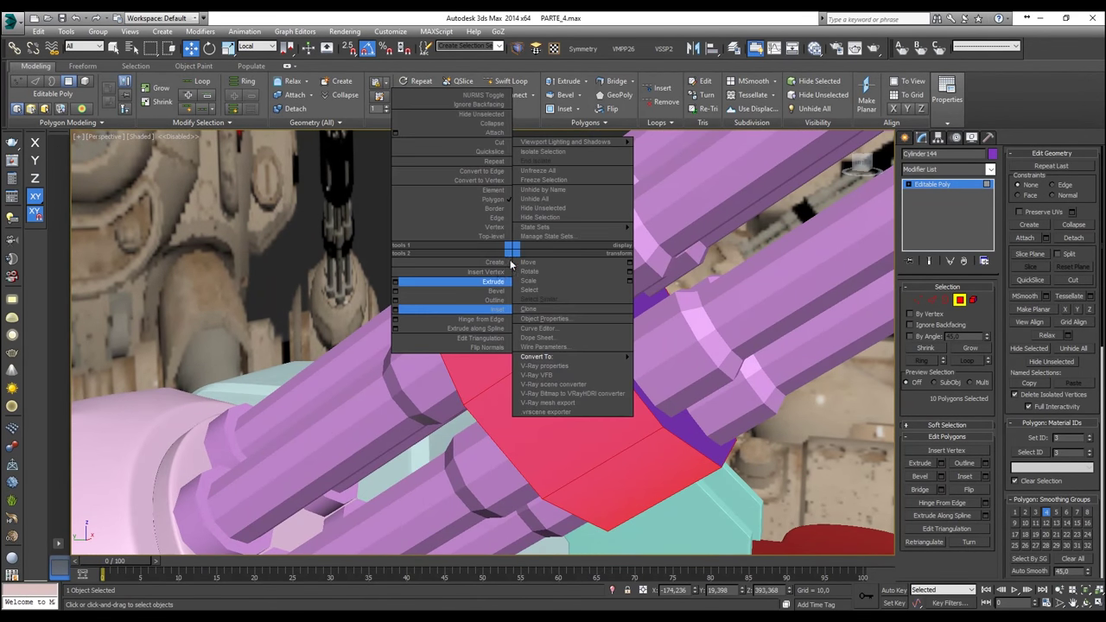
{"action": "left_click", "coordinate": [396, 309]}
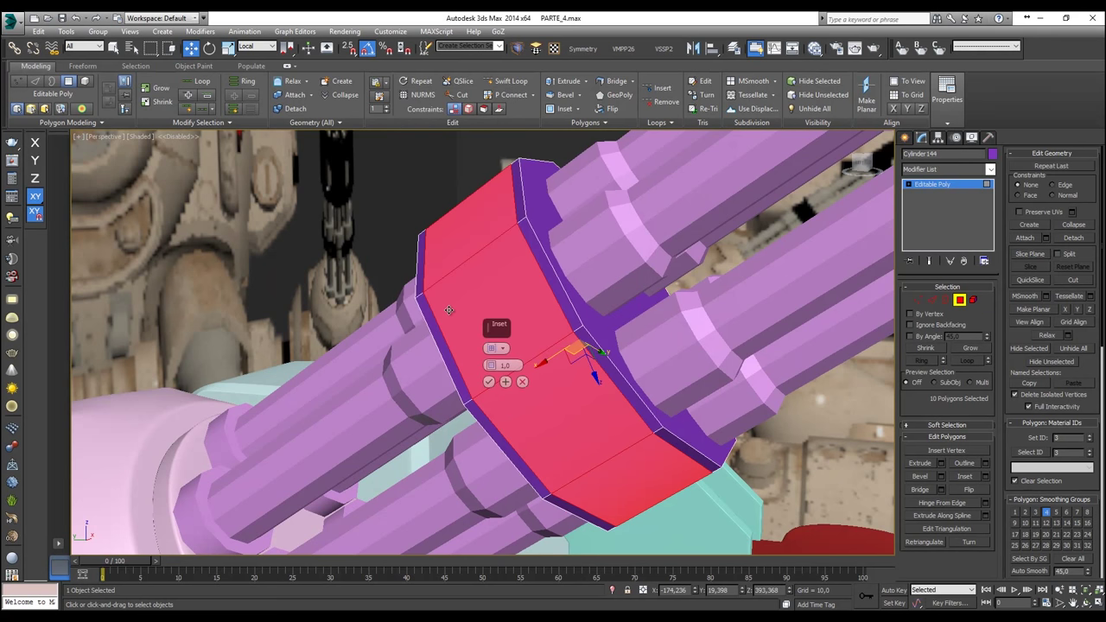
{"action": "left_click_drag", "start_coordinate": [489, 365], "coordinate": [490, 361]}
{"action": "left_click", "coordinate": [489, 381]}
Step: Extrude the inset side polygons inward by -1.487 to form a groove around the cylinder
{"action": "right_click", "coordinate": [501, 358]}
{"action": "left_click", "coordinate": [386, 391]}
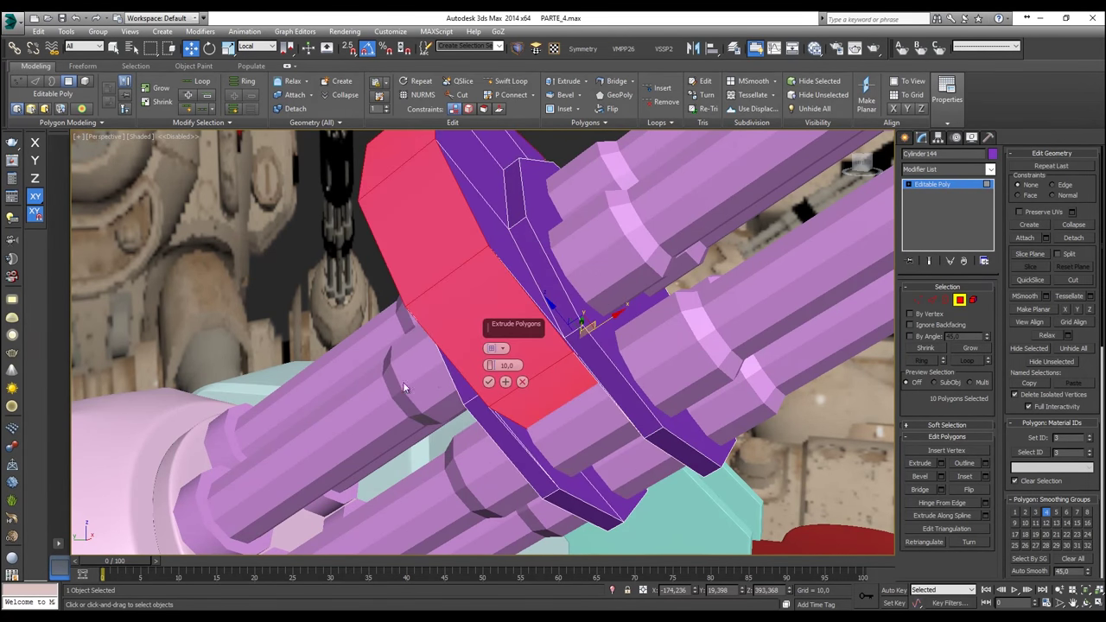
{"action": "left_click_drag", "start_coordinate": [492, 365], "coordinate": [487, 423]}
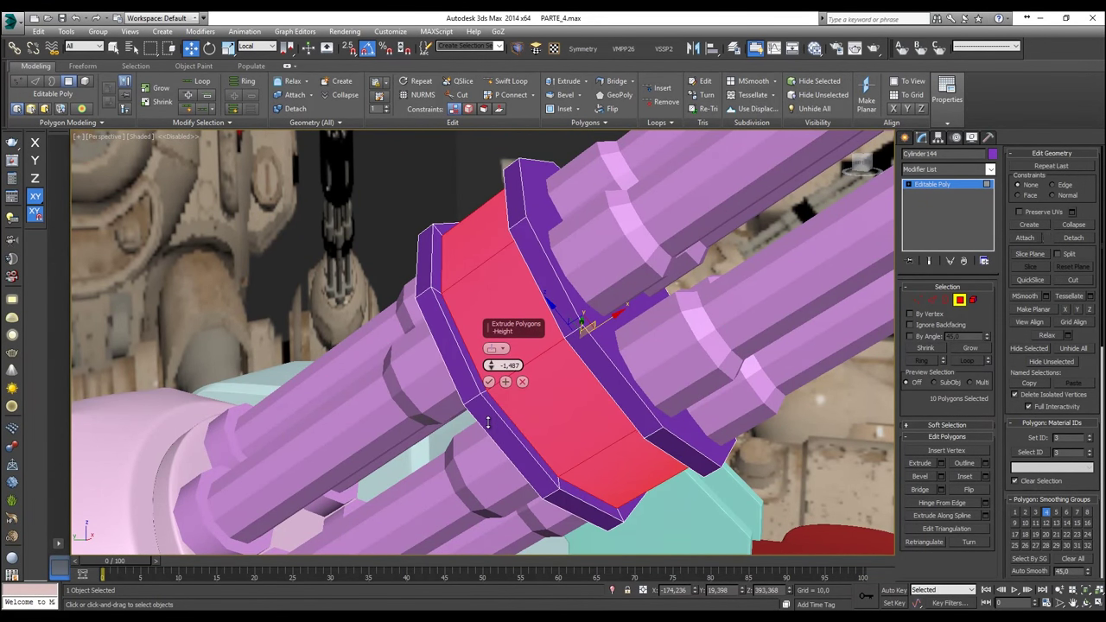
{"action": "left_click", "coordinate": [489, 381]}
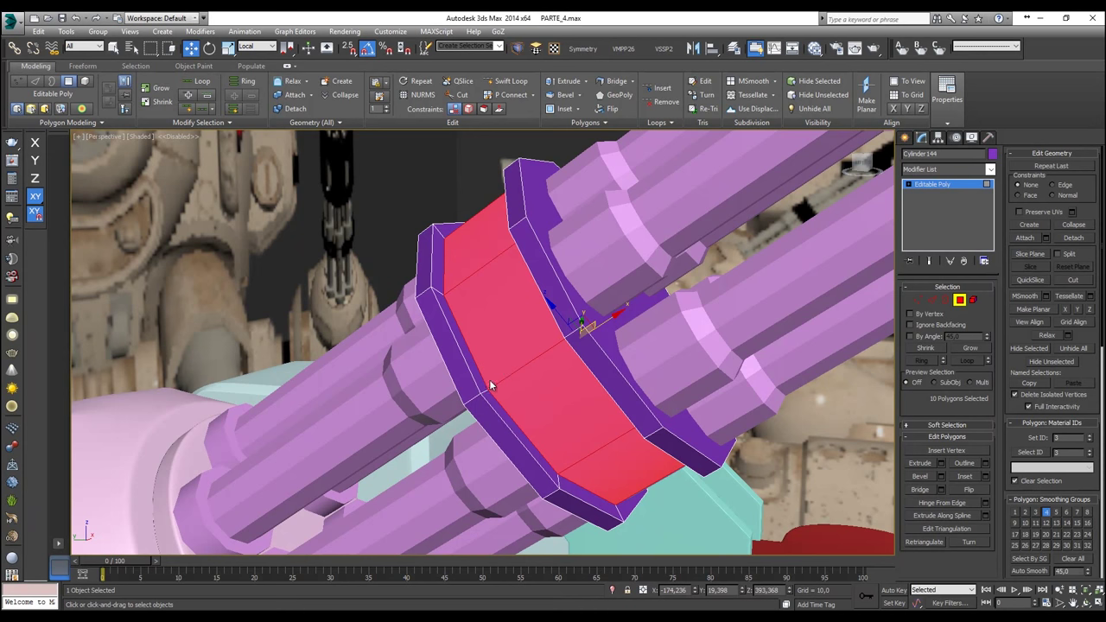
Step: Select both end caps of the cylinder and inset them down to small central polygons
{"action": "middle_click_drag", "start_coordinate": [557, 264], "coordinate": [593, 289], "text": "alt"}
{"action": "left_click", "coordinate": [655, 293]}
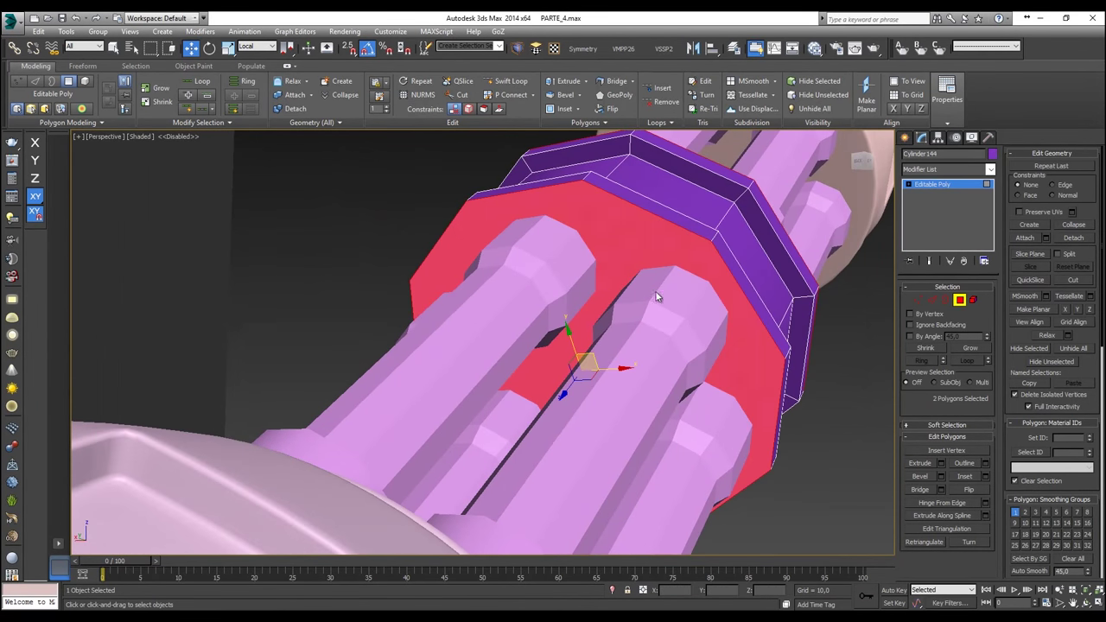
{"action": "right_click", "coordinate": [653, 290]}
{"action": "left_click", "coordinate": [544, 349]}
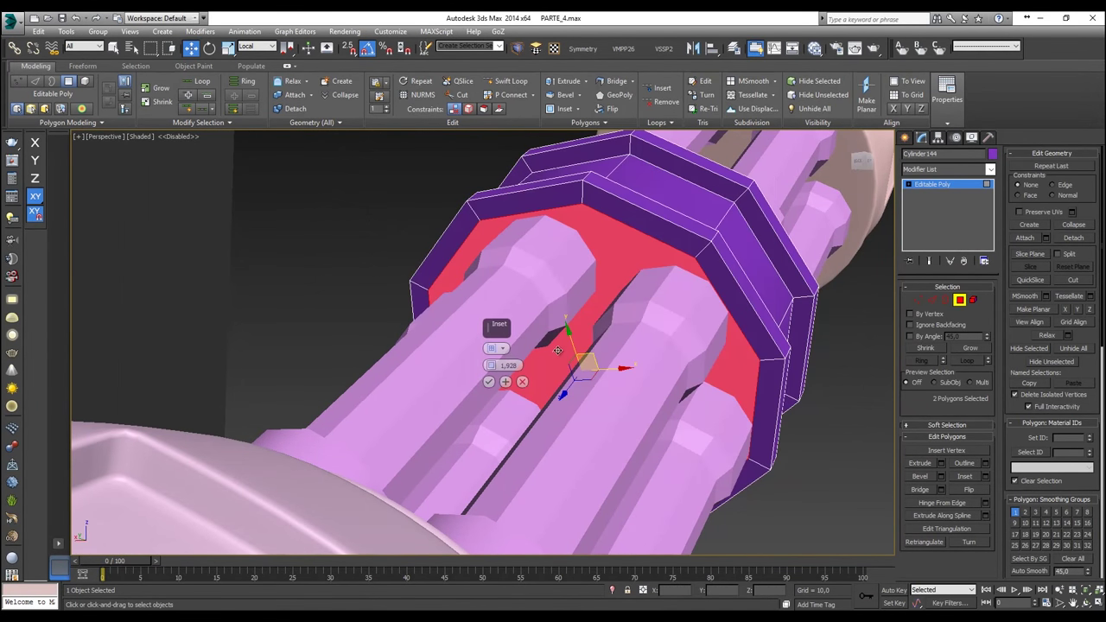
{"action": "left_click_drag", "start_coordinate": [491, 364], "coordinate": [489, 299]}
{"action": "left_click", "coordinate": [488, 381]}
Step: Isolate the grooved cylinder from the rest of the gun
{"action": "middle_click_drag", "start_coordinate": [488, 380], "coordinate": [704, 334], "text": "alt"}
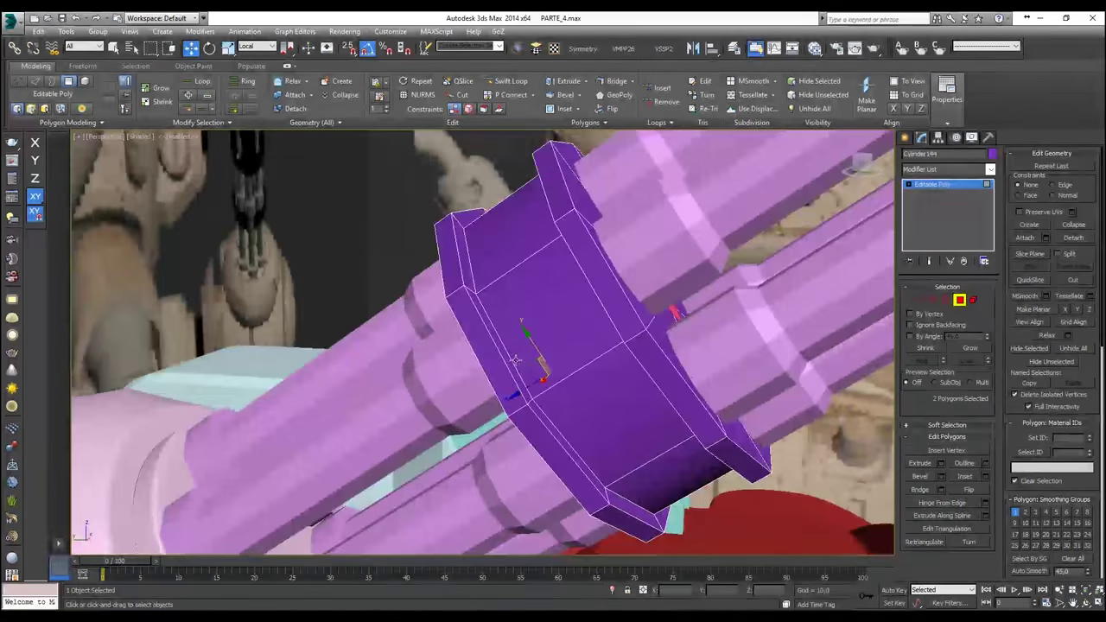
{"action": "right_click", "coordinate": [704, 326]}
{"action": "left_click", "coordinate": [736, 227]}
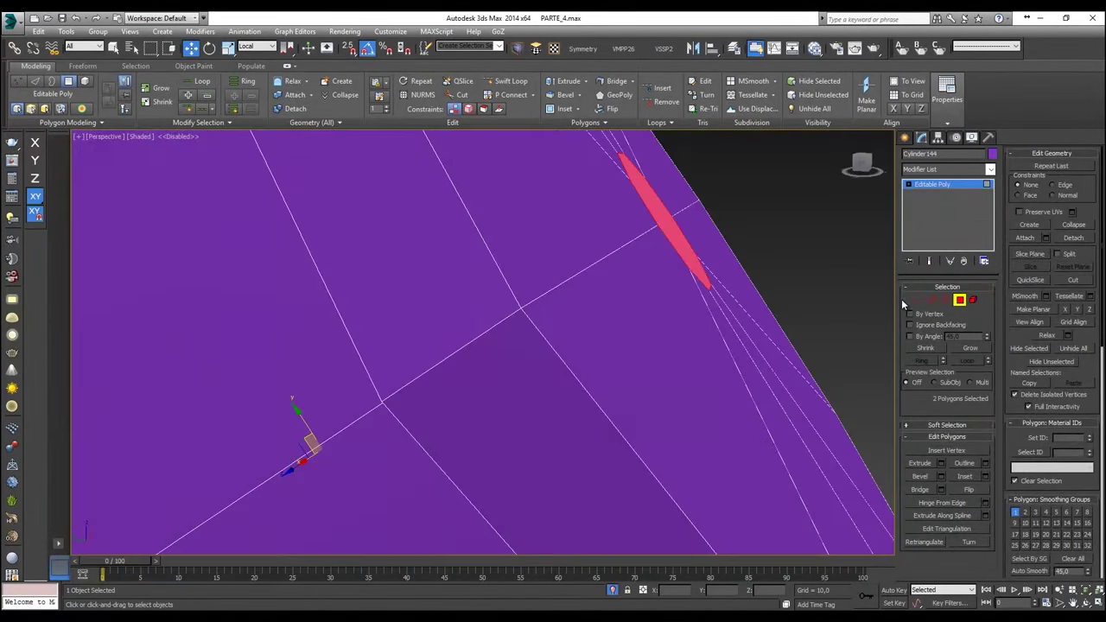
Step: Cut three parallel edges between opposite vertices across the small central polygon of the first end cap
{"action": "left_click", "coordinate": [916, 301]}
{"action": "middle_click_drag", "start_coordinate": [798, 303], "coordinate": [619, 267], "text": "alt"}
{"action": "scroll", "coordinate": [717, 316], "scroll_direction": "down", "scroll_amount": 4}
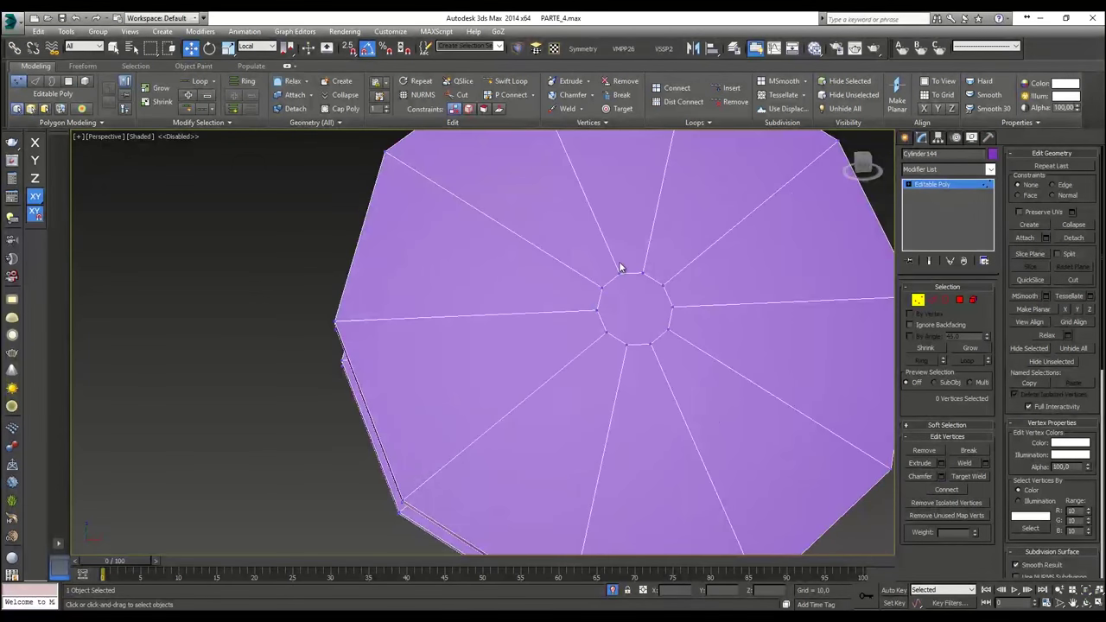
{"action": "left_click", "coordinate": [458, 94]}
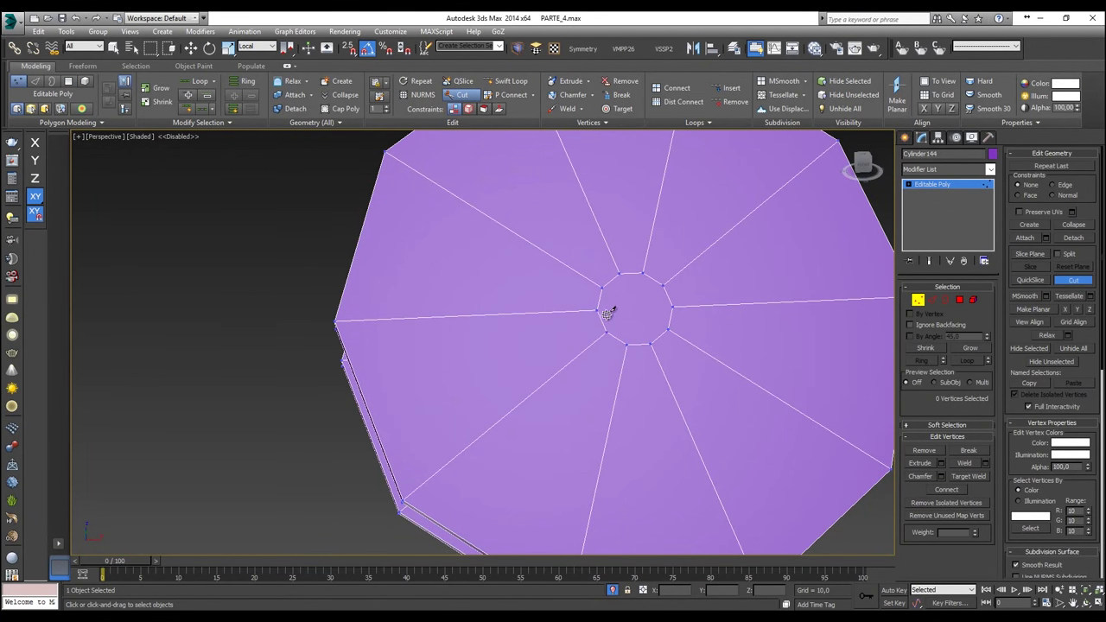
{"action": "left_click", "coordinate": [600, 309]}
{"action": "left_click", "coordinate": [662, 285]}
{"action": "left_click", "coordinate": [609, 284]}
{"action": "left_click", "coordinate": [607, 332]}
{"action": "left_click", "coordinate": [671, 329]}
Step: Cut three matching parallel edges across the central polygon of the opposite end cap and finish cutting
{"action": "scroll", "coordinate": [628, 345], "scroll_direction": "down", "scroll_amount": 5}
{"action": "mouse_move", "coordinate": [628, 345]}
{"action": "middle_mouse_down", "text": "alt"}
{"action": "mouse_move", "coordinate": [769, 304]}
{"action": "mouse_move", "coordinate": [611, 347]}
{"action": "middle_mouse_up", "text": "alt"}
{"action": "scroll", "coordinate": [610, 348], "scroll_direction": "up", "scroll_amount": 5}
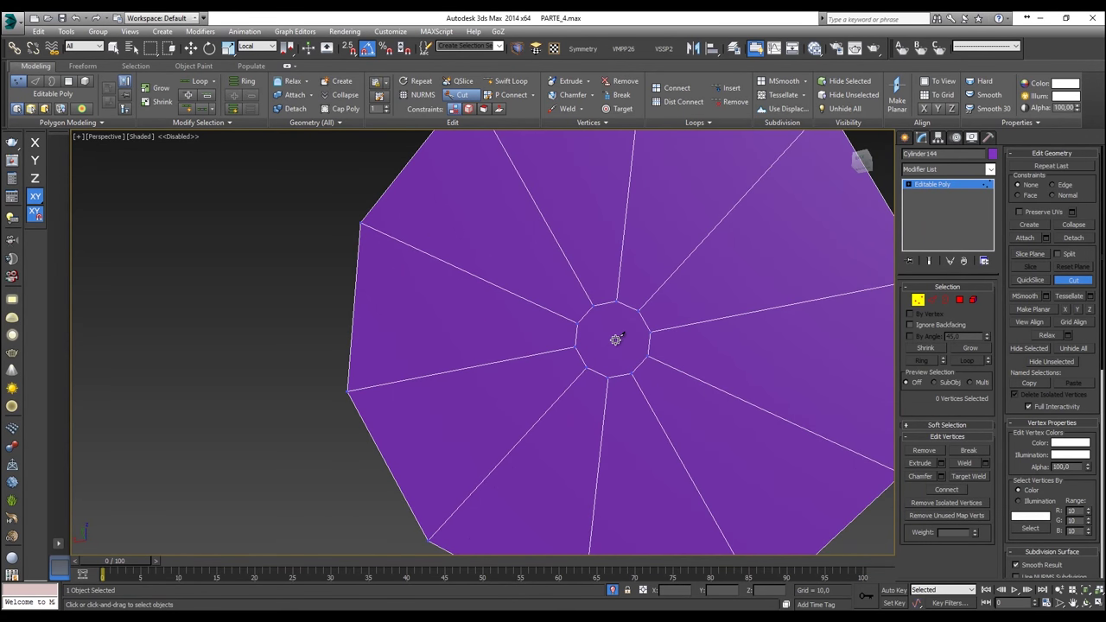
{"action": "left_click", "coordinate": [577, 323]}
{"action": "left_click", "coordinate": [638, 311]}
{"action": "right_click", "coordinate": [639, 310]}
{"action": "left_click", "coordinate": [575, 347]}
{"action": "left_click", "coordinate": [647, 356]}
{"action": "left_click", "coordinate": [586, 368]}
{"action": "right_click", "coordinate": [586, 367]}
{"action": "right_click", "coordinate": [838, 346]}
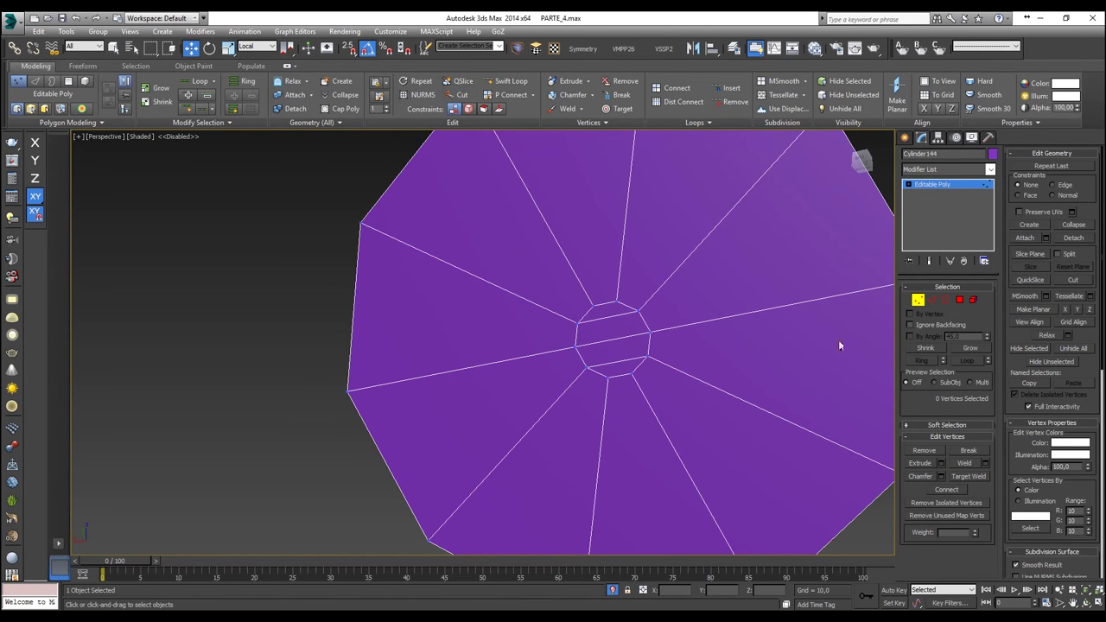
Step: Select the rim and groove edges of one facet and expand the selection to full loops around the cylinder
{"action": "left_click", "coordinate": [931, 300]}
{"action": "middle_click_drag", "start_coordinate": [750, 259], "coordinate": [614, 338], "text": "alt"}
{"action": "left_click", "coordinate": [683, 364]}
{"action": "left_click", "coordinate": [720, 338], "text": "ctrl"}
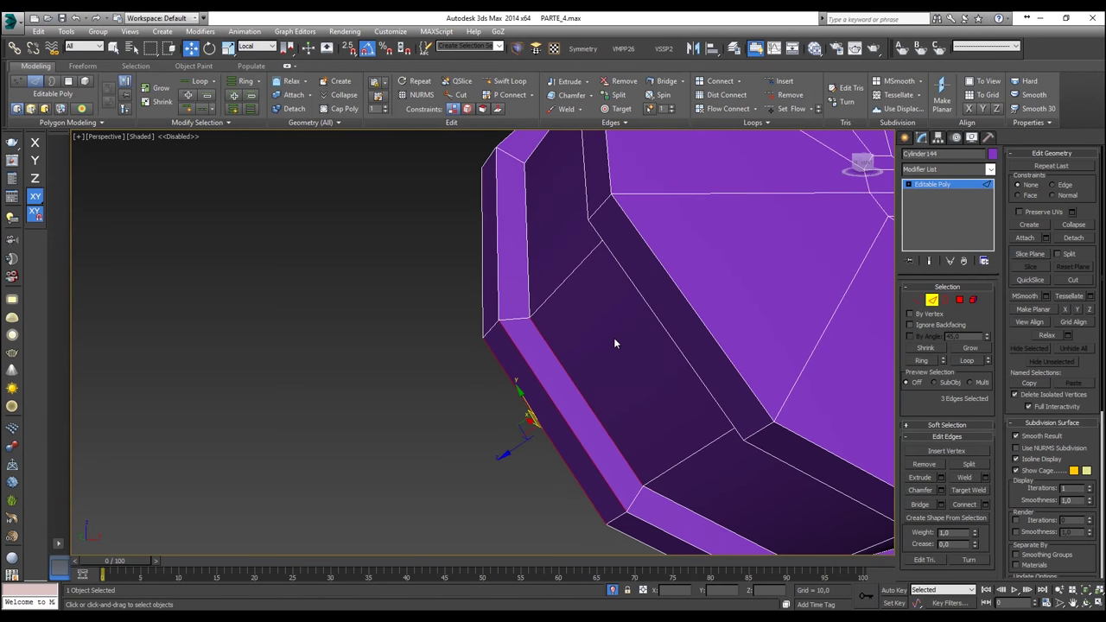
{"action": "left_click", "coordinate": [654, 320], "text": "ctrl"}
{"action": "left_click", "coordinate": [681, 299], "text": "ctrl"}
{"action": "middle_click_drag", "start_coordinate": [681, 299], "coordinate": [701, 288], "text": "alt"}
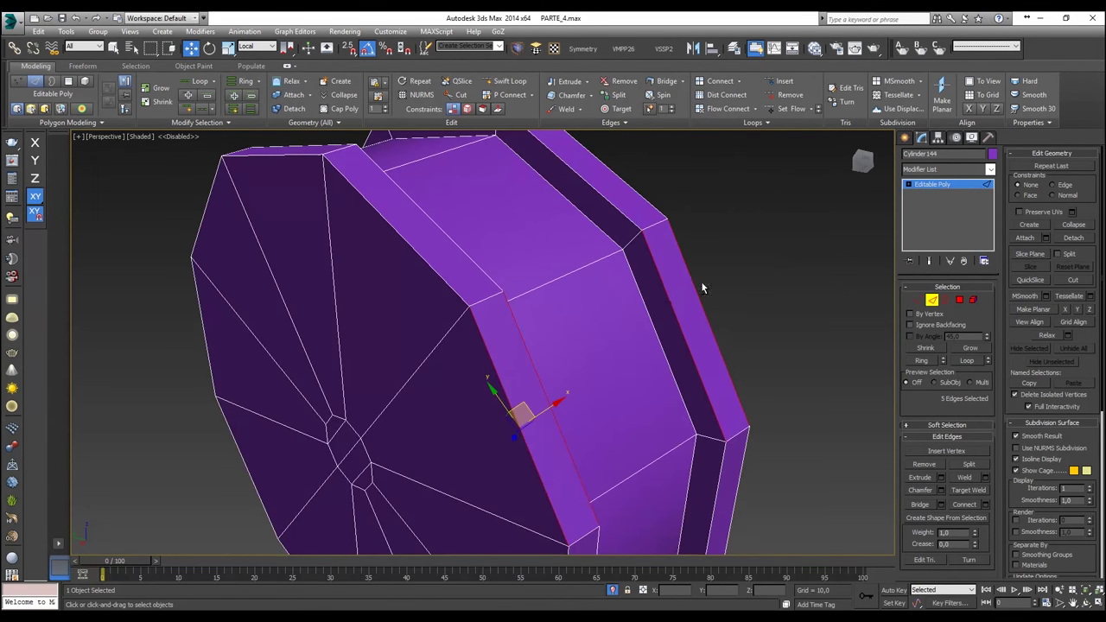
{"action": "left_click", "coordinate": [648, 305], "text": "ctrl"}
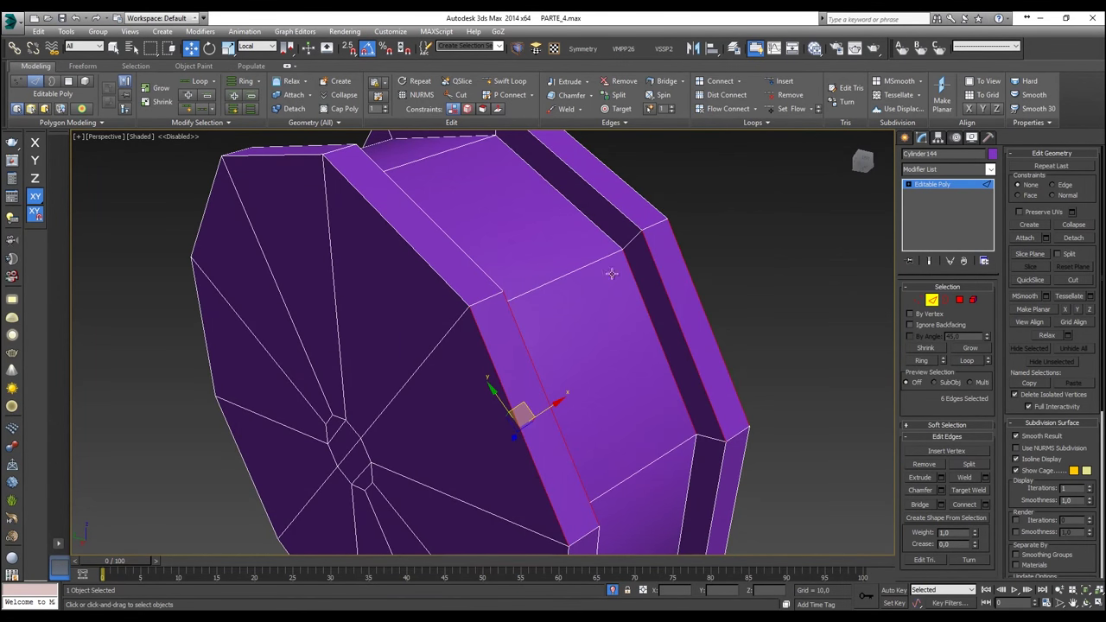
{"action": "left_click", "coordinate": [198, 82]}
Step: Chamfer the selected rim and groove edge loops by 0.1 with one segment
{"action": "scroll", "coordinate": [507, 271], "scroll_direction": "down", "scroll_amount": 3}
{"action": "middle_click_drag", "start_coordinate": [507, 271], "coordinate": [429, 314], "text": "alt"}
{"action": "scroll", "coordinate": [430, 307], "scroll_direction": "up", "scroll_amount": 5}
{"action": "right_click", "coordinate": [428, 314]}
{"action": "left_click", "coordinate": [311, 375]}
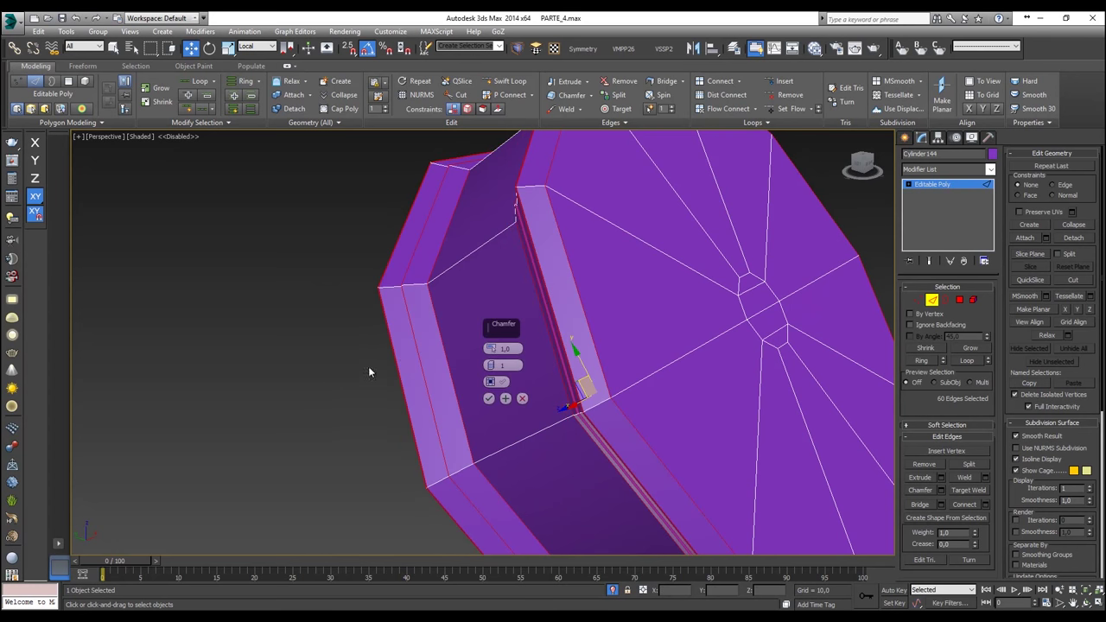
{"action": "scroll", "coordinate": [420, 339], "scroll_direction": "up", "scroll_amount": 3}
{"action": "left_click_drag", "start_coordinate": [490, 349], "coordinate": [493, 435]}
{"action": "scroll", "coordinate": [421, 356], "scroll_direction": "down", "scroll_amount": 5}
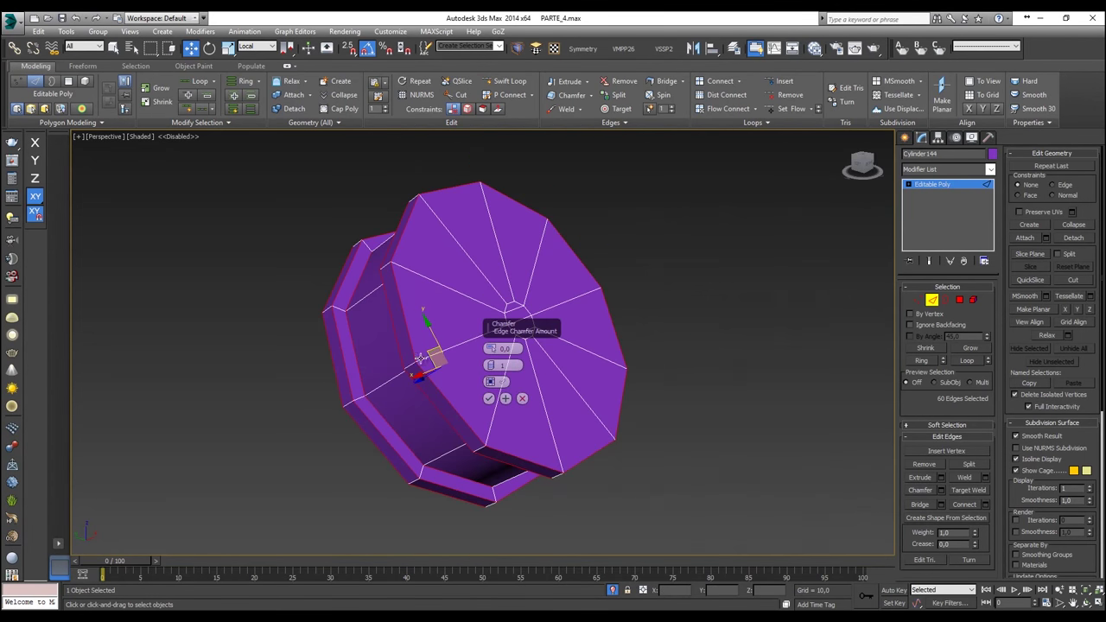
{"action": "scroll", "coordinate": [353, 289], "scroll_direction": "up", "scroll_amount": 5}
{"action": "scroll", "coordinate": [352, 302], "scroll_direction": "up", "scroll_amount": 3}
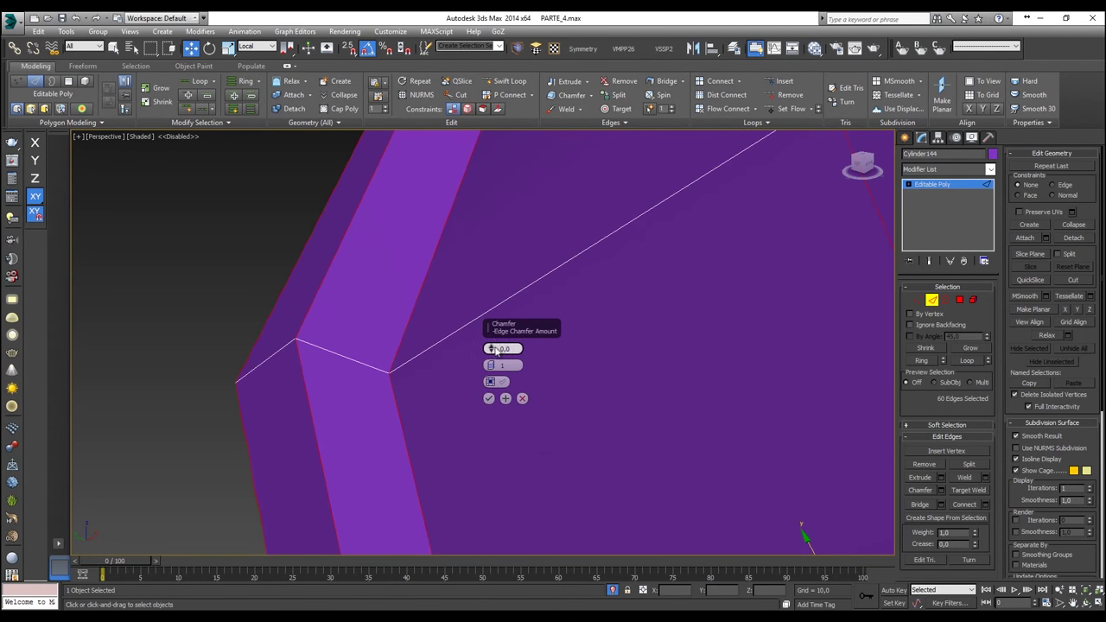
{"action": "left_click_drag", "start_coordinate": [492, 350], "coordinate": [495, 350]}
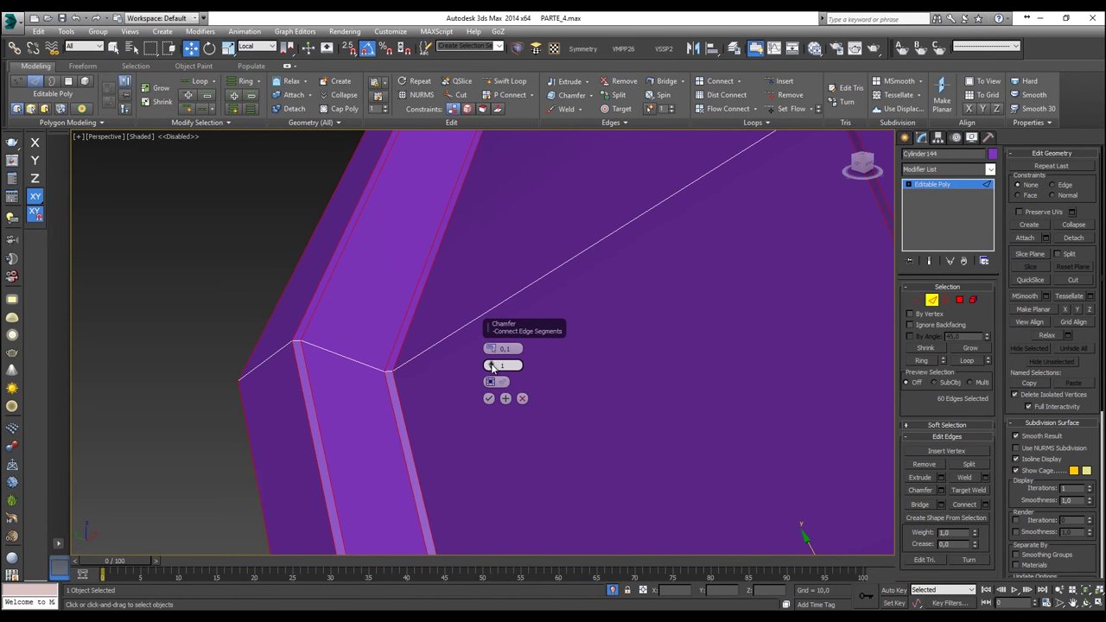
{"action": "left_click", "coordinate": [489, 398]}
Step: Finish editing the grooved ring's edges and apply a MeshSmooth modifier to the whole ring
{"action": "scroll", "coordinate": [833, 355], "scroll_direction": "down", "scroll_amount": 6}
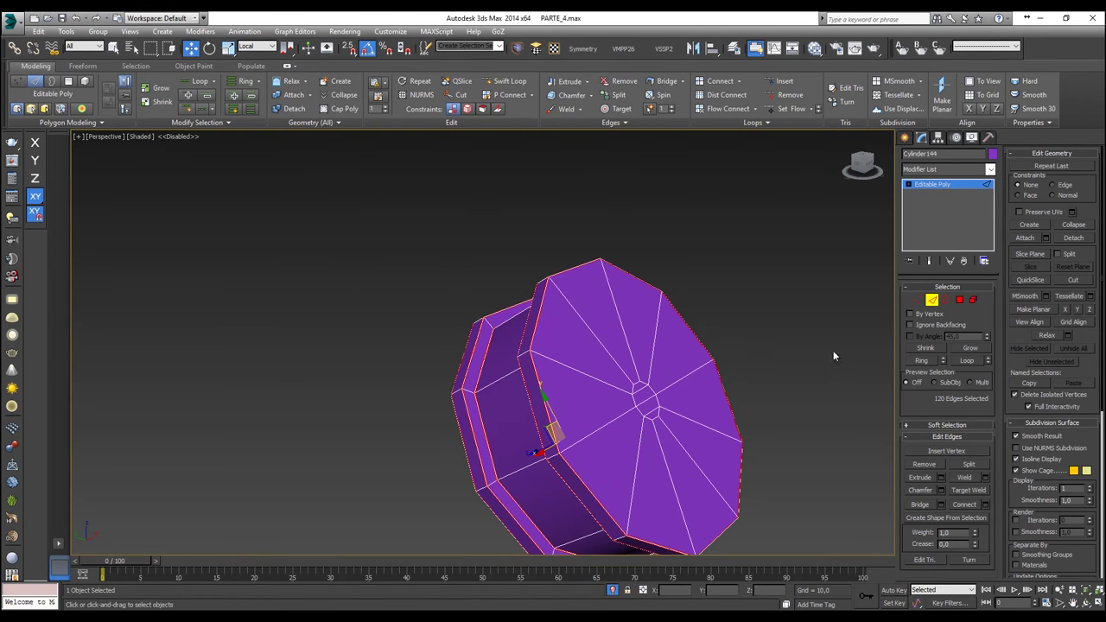
{"action": "left_click", "coordinate": [931, 299]}
{"action": "left_click", "coordinate": [533, 51]}
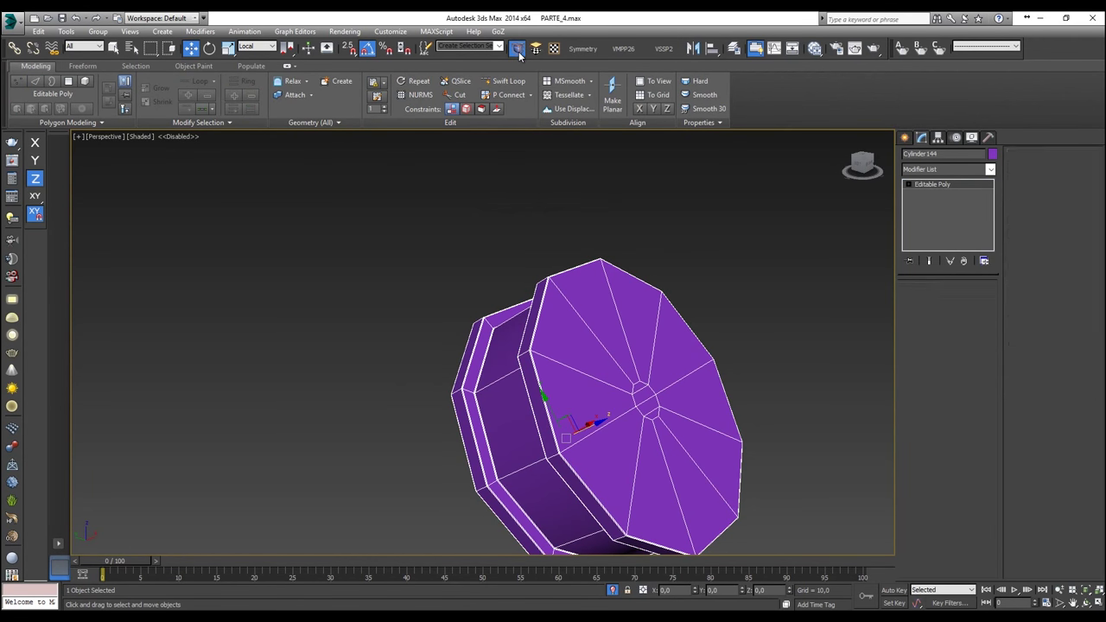
{"action": "key", "text": "ctrl+z"}
{"action": "middle_click_drag", "start_coordinate": [717, 359], "coordinate": [660, 370], "text": "alt"}
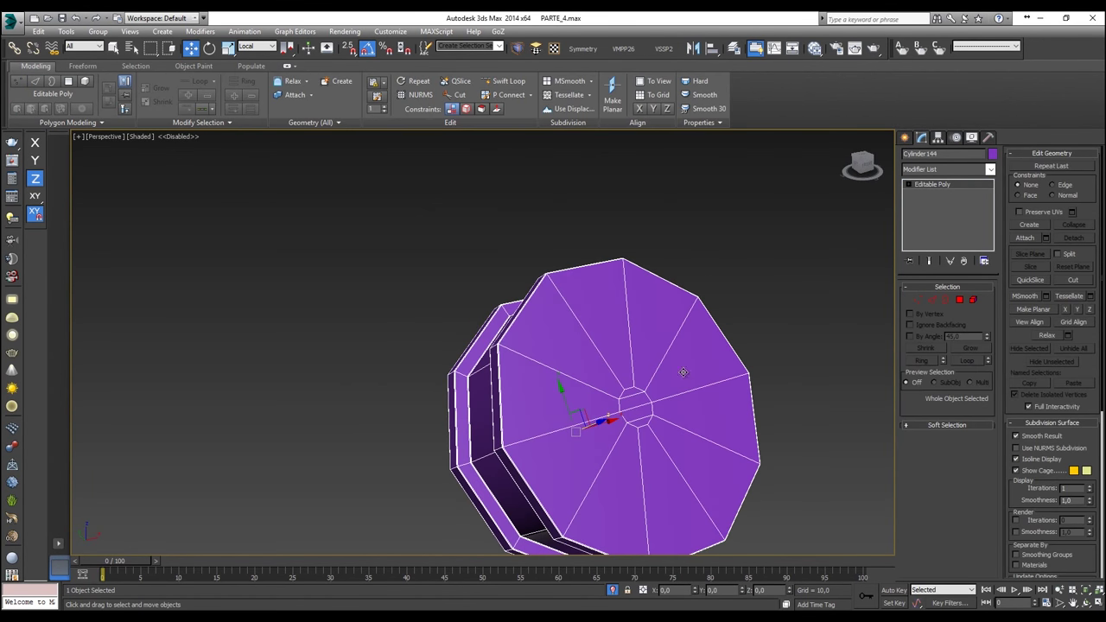
{"action": "left_click", "coordinate": [519, 49]}
{"action": "scroll", "coordinate": [691, 380], "scroll_direction": "up", "scroll_amount": 5}
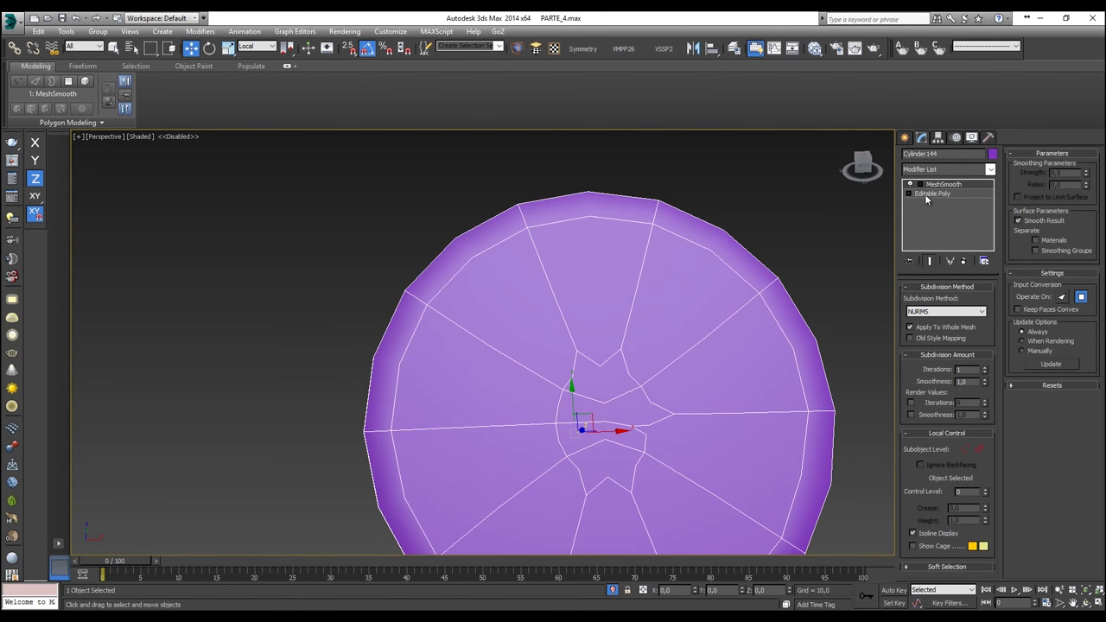
Step: In the ring's Editable Poly level, weld the two overlapping vertices at the corner of the central cap polygon
{"action": "left_click", "coordinate": [926, 194]}
{"action": "scroll", "coordinate": [657, 501], "scroll_direction": "up", "scroll_amount": 5}
{"action": "scroll", "coordinate": [656, 501], "scroll_direction": "down", "scroll_amount": 3}
{"action": "left_click", "coordinate": [916, 299]}
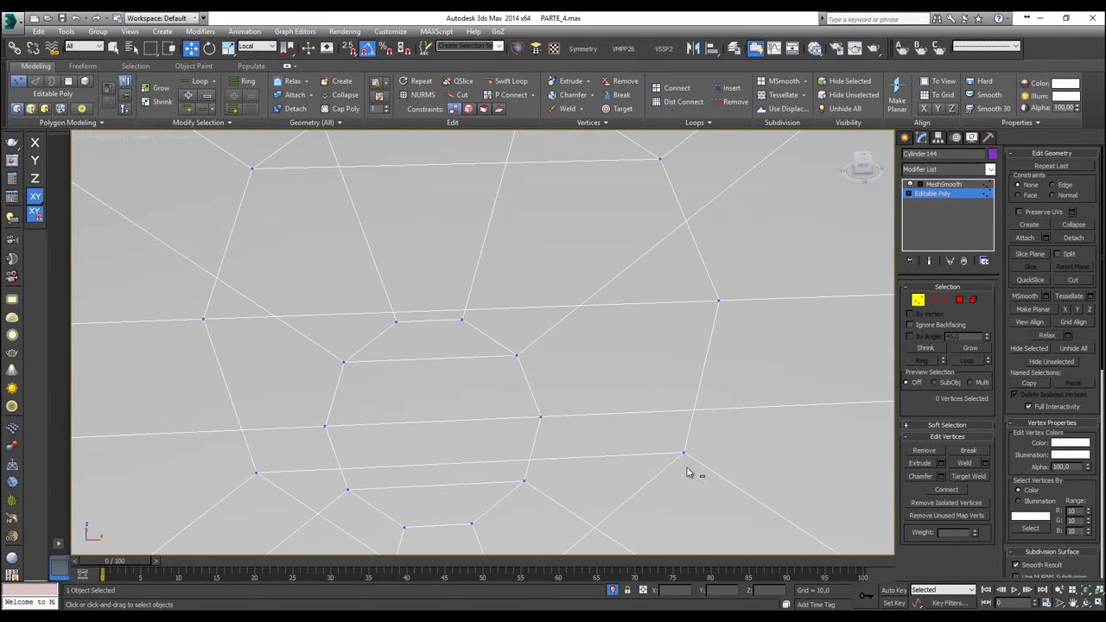
{"action": "left_click", "coordinate": [684, 452]}
{"action": "left_click_drag", "start_coordinate": [751, 362], "coordinate": [689, 289]}
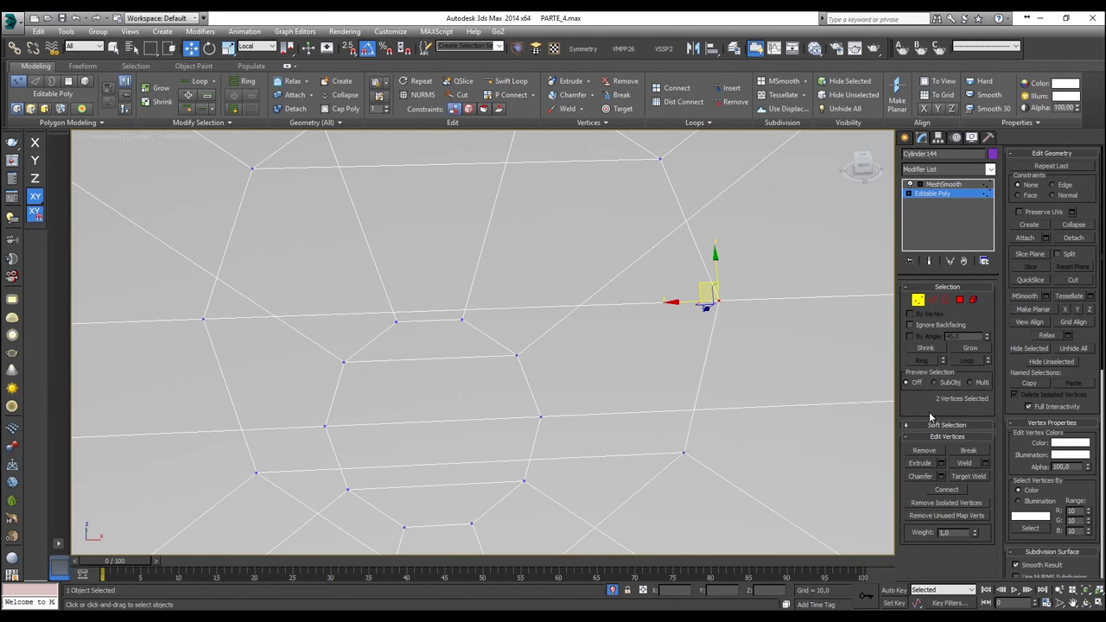
{"action": "left_click", "coordinate": [971, 465]}
{"action": "left_click", "coordinate": [920, 299]}
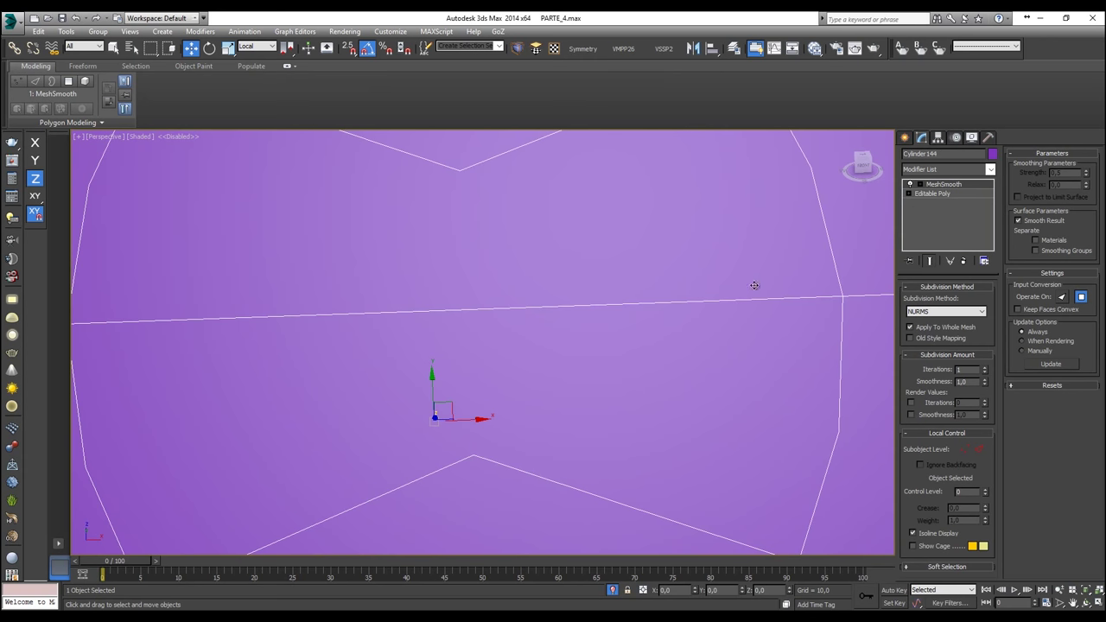
Step: Set the ring's MeshSmooth iterations to 2, deselect it and end isolation to bring back the whole gun
{"action": "scroll", "coordinate": [711, 295], "scroll_direction": "down", "scroll_amount": 5}
{"action": "middle_click_drag", "start_coordinate": [718, 292], "coordinate": [894, 333], "text": "alt"}
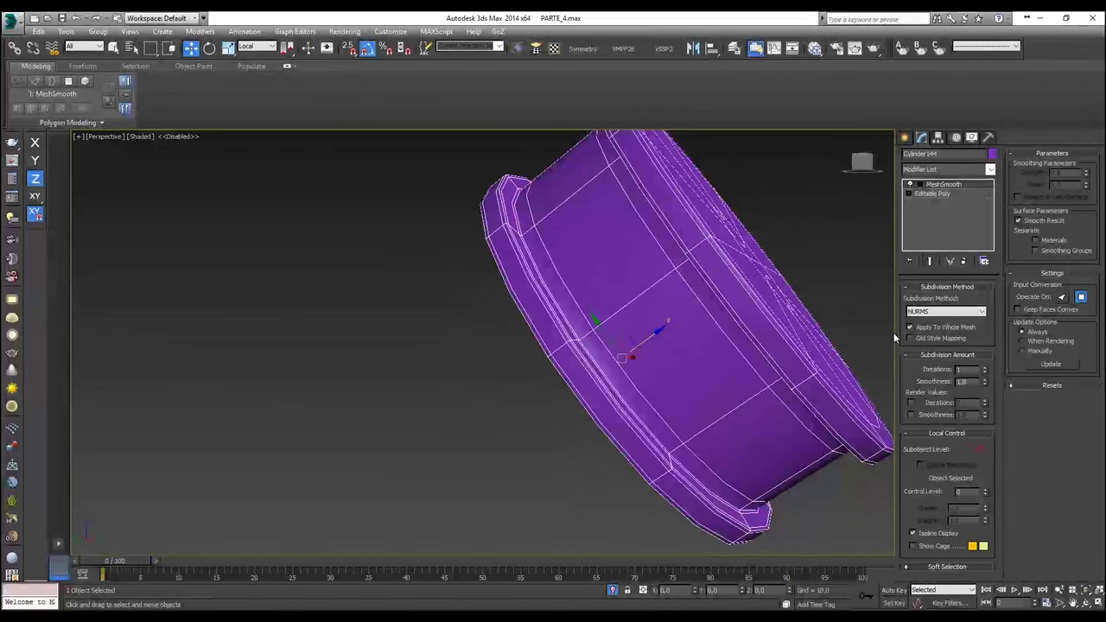
{"action": "left_click", "coordinate": [986, 367]}
{"action": "left_click", "coordinate": [836, 232]}
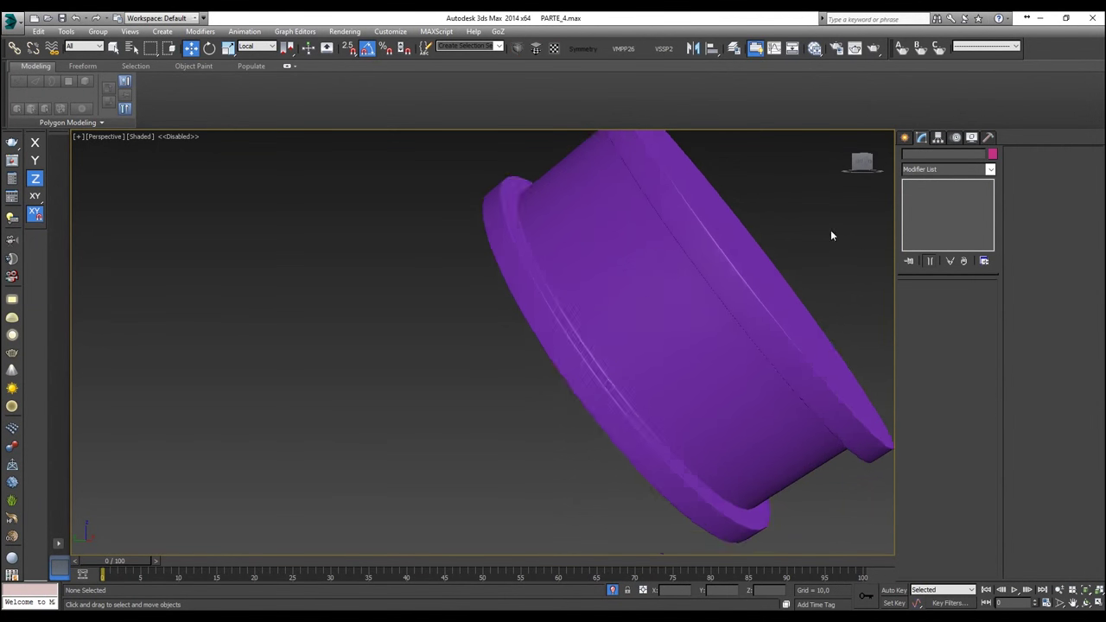
{"action": "middle_click_drag", "start_coordinate": [836, 232], "coordinate": [708, 285], "text": "alt"}
{"action": "right_click", "coordinate": [708, 283]}
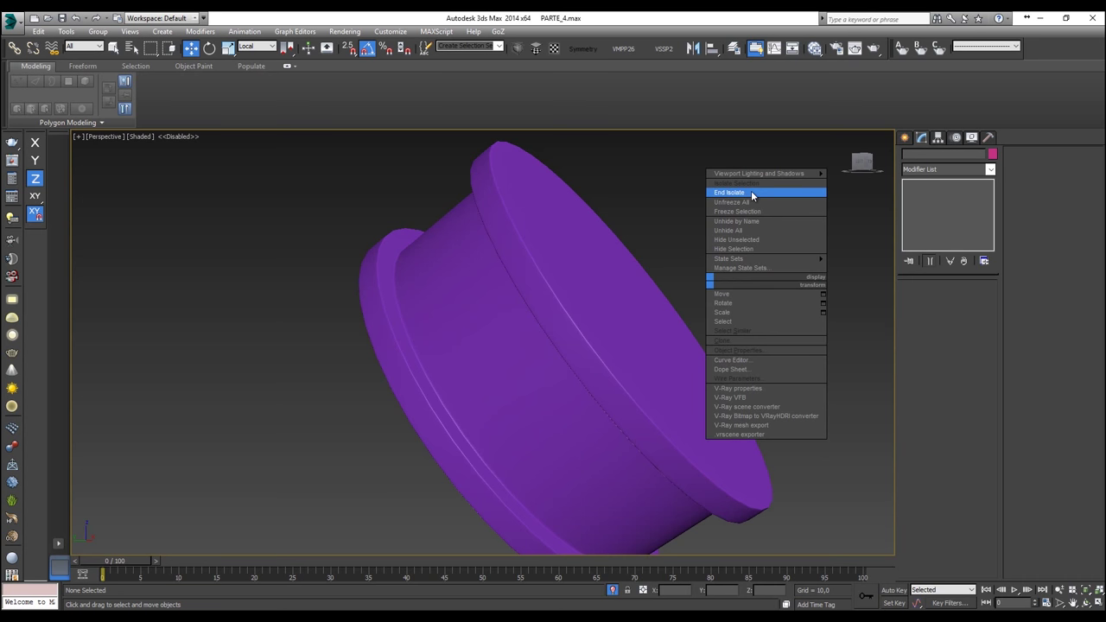
{"action": "left_click", "coordinate": [751, 190]}
{"action": "scroll", "coordinate": [678, 252], "scroll_direction": "down", "scroll_amount": 3}
{"action": "middle_click_drag", "start_coordinate": [667, 262], "coordinate": [581, 249], "text": "alt"}
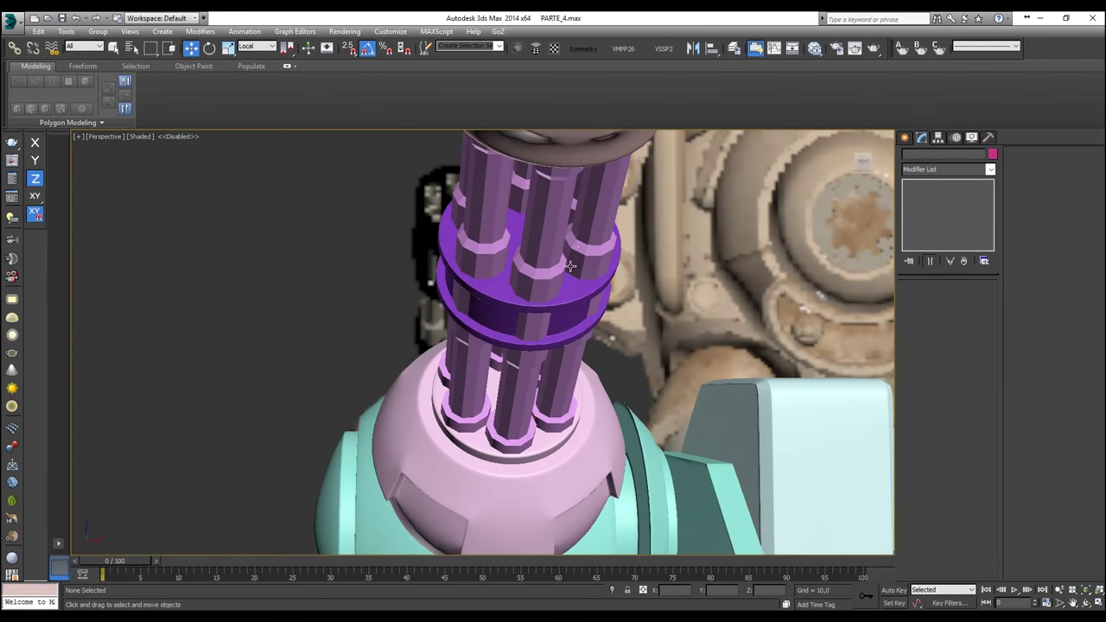
Step: Scale the purple ring around the barrels to 111% in X and Y, keeping its thickness
{"action": "scroll", "coordinate": [571, 263], "scroll_direction": "up", "scroll_amount": 3}
{"action": "left_click", "coordinate": [571, 266]}
{"action": "left_click", "coordinate": [509, 307]}
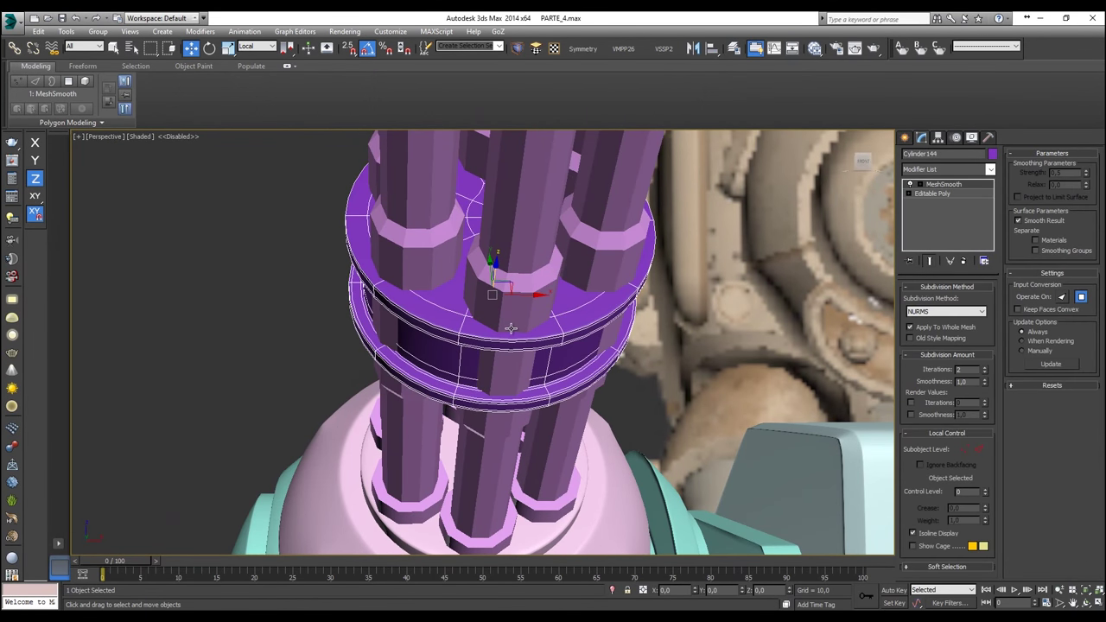
{"action": "key", "text": "r"}
{"action": "left_click_drag", "start_coordinate": [483, 307], "coordinate": [480, 311]}
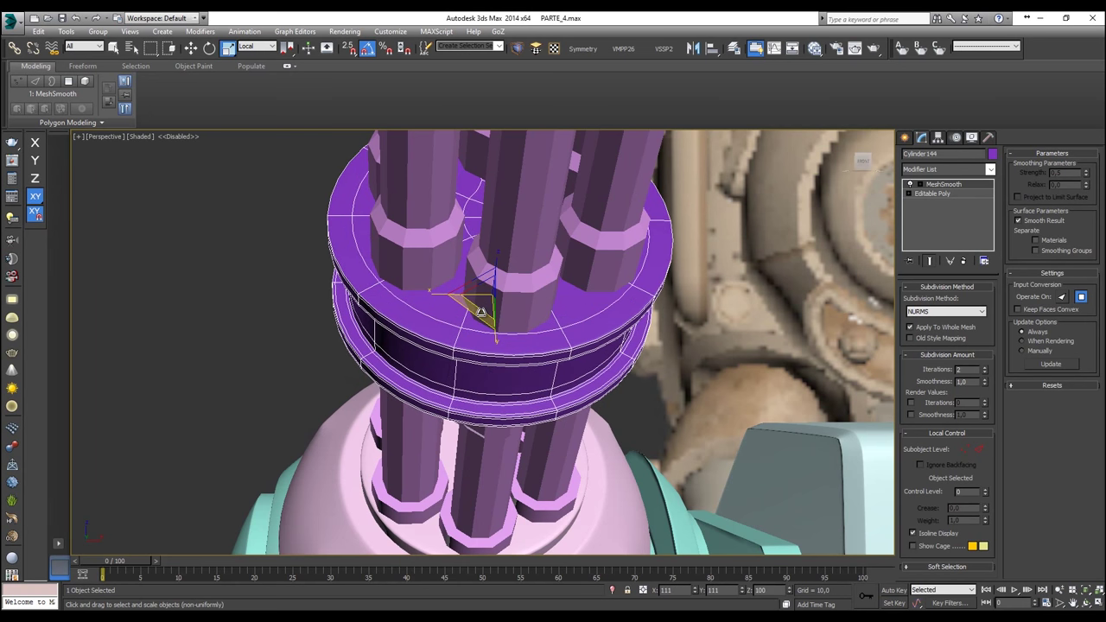
{"action": "key", "text": "w"}
{"action": "middle_click_drag", "start_coordinate": [482, 309], "coordinate": [618, 326], "text": "alt"}
{"action": "scroll", "coordinate": [482, 327], "scroll_direction": "down", "scroll_amount": 3}
Step: Select the middle pink barrel between the ring and the gun base and isolate it for editing
{"action": "left_click", "coordinate": [447, 322]}
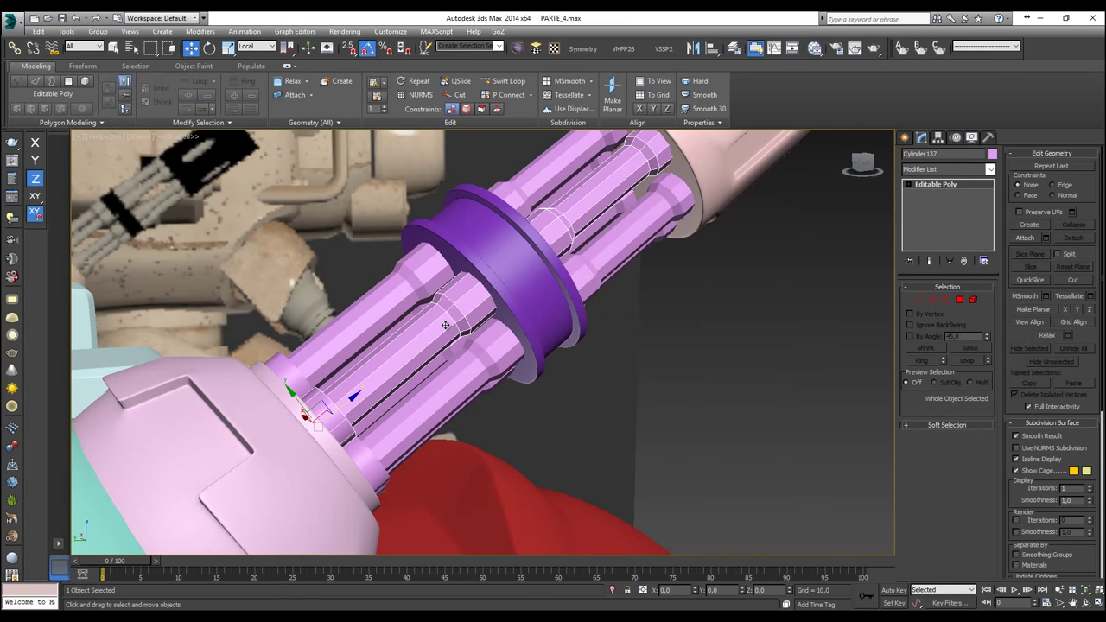
{"action": "scroll", "coordinate": [445, 323], "scroll_direction": "down", "scroll_amount": 3}
{"action": "right_click", "coordinate": [442, 321]}
{"action": "left_click", "coordinate": [479, 223]}
{"action": "middle_click_drag", "start_coordinate": [479, 221], "coordinate": [426, 346], "text": "alt"}
{"action": "scroll", "coordinate": [789, 280], "scroll_direction": "up", "scroll_amount": 10}
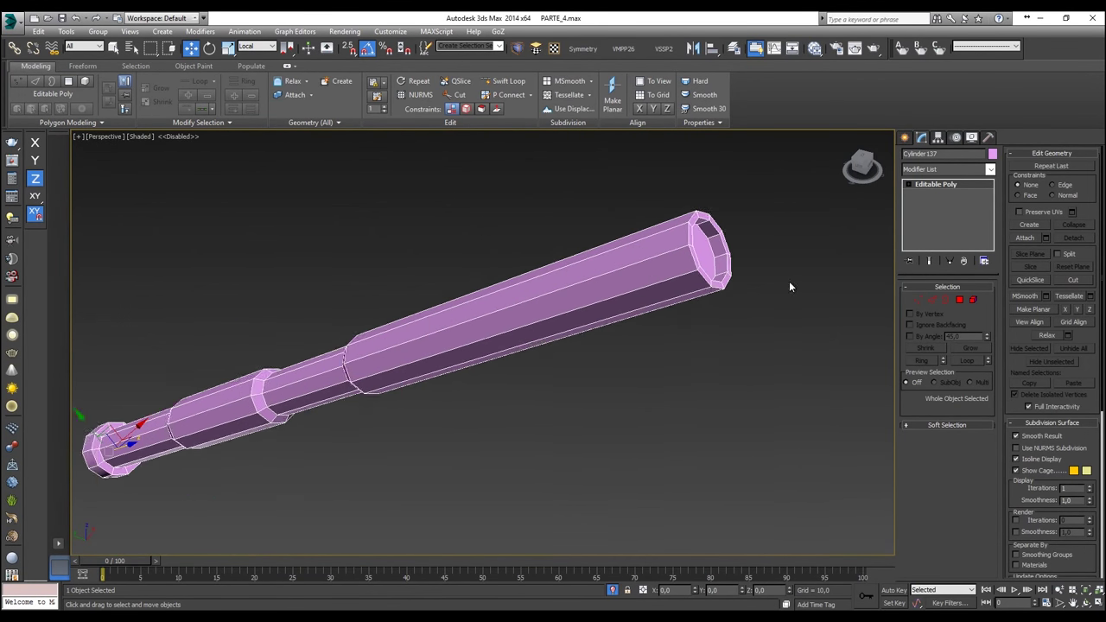
Step: Cut an edge between two opposite vertices across the upper part of the barrel's recessed end cap
{"action": "left_click", "coordinate": [921, 300]}
{"action": "middle_click_drag", "start_coordinate": [457, 251], "coordinate": [709, 134], "text": "alt"}
{"action": "left_click", "coordinate": [553, 254]}
{"action": "middle_click_drag", "start_coordinate": [553, 254], "coordinate": [526, 238], "text": "alt"}
{"action": "left_click", "coordinate": [461, 95]}
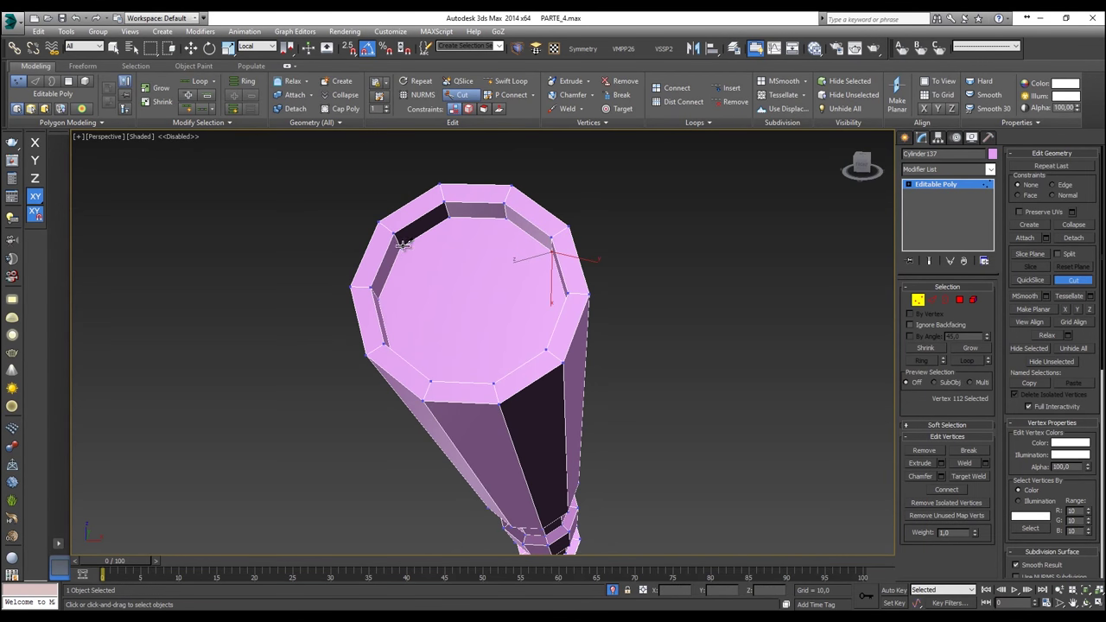
{"action": "left_click", "coordinate": [398, 245]}
{"action": "middle_click_drag", "start_coordinate": [551, 256], "coordinate": [531, 306], "text": "alt"}
{"action": "key", "text": "w"}
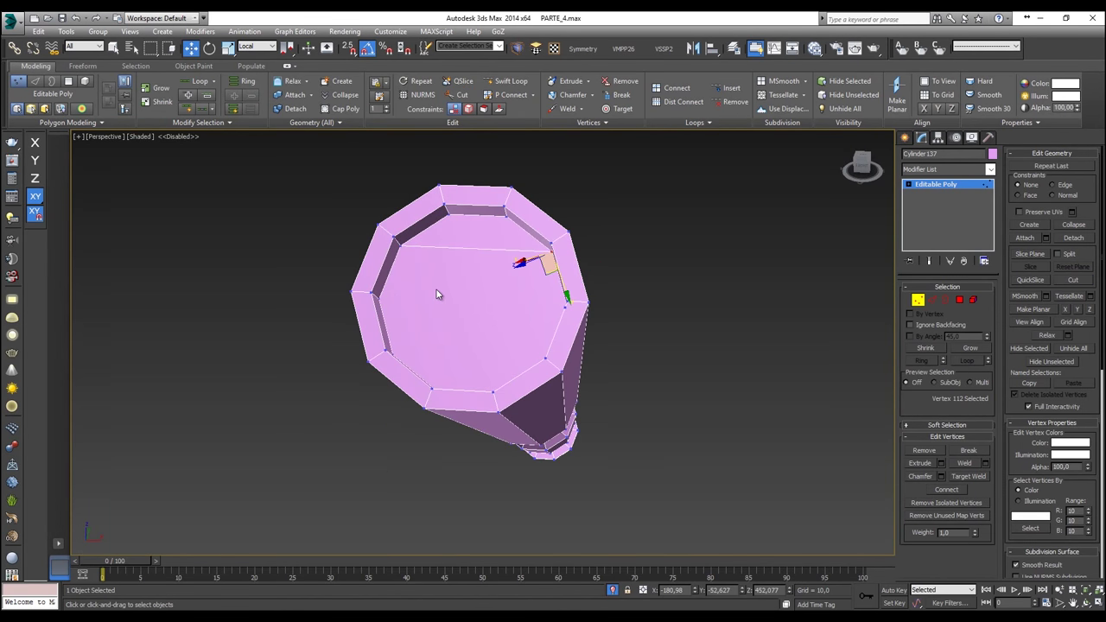
Step: Connect the next pair of opposite inner vertices with an edge across the middle of the recessed cap
{"action": "middle_click_drag", "start_coordinate": [379, 300], "coordinate": [540, 271], "text": "alt"}
{"action": "left_click", "coordinate": [517, 214]}
{"action": "left_click", "coordinate": [543, 260], "text": "ctrl"}
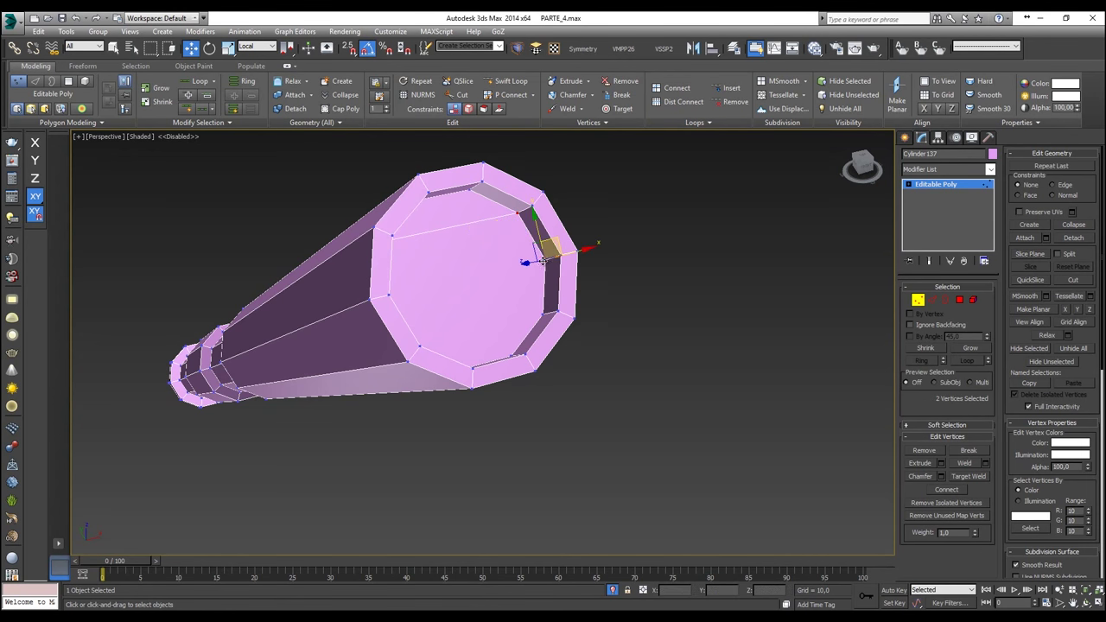
{"action": "middle_click_drag", "start_coordinate": [495, 186], "coordinate": [440, 184], "text": "alt"}
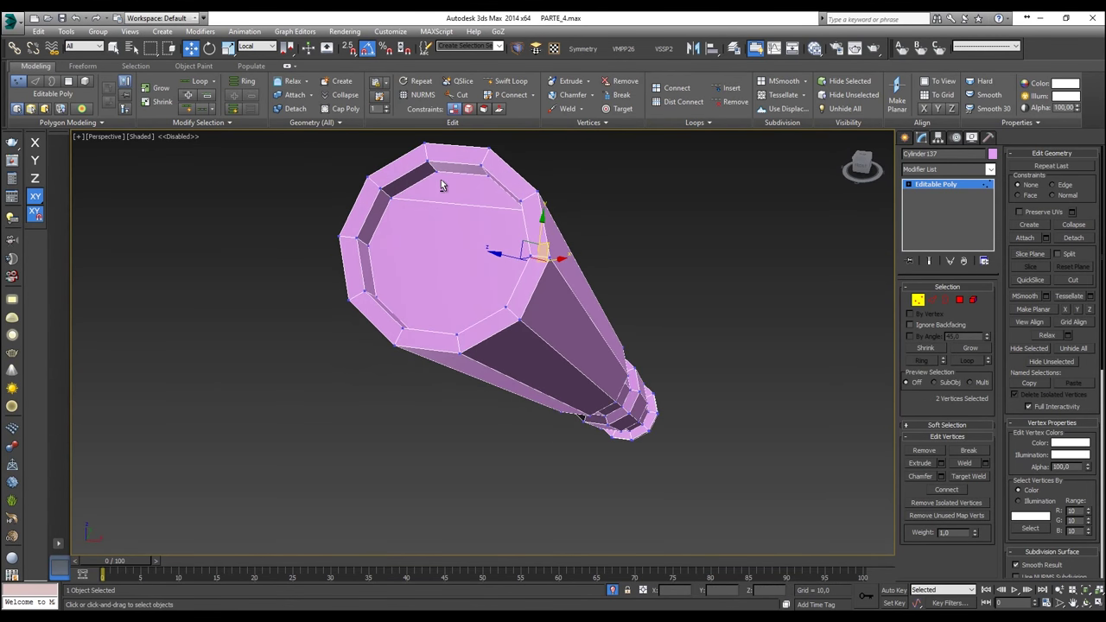
{"action": "left_click", "coordinate": [368, 245], "text": "ctrl"}
{"action": "left_click", "coordinate": [676, 87]}
{"action": "middle_click_drag", "start_coordinate": [407, 279], "coordinate": [453, 284], "text": "alt"}
{"action": "key", "text": "ctrl+z"}
{"action": "left_click_drag", "start_coordinate": [595, 178], "coordinate": [507, 227], "text": "alt"}
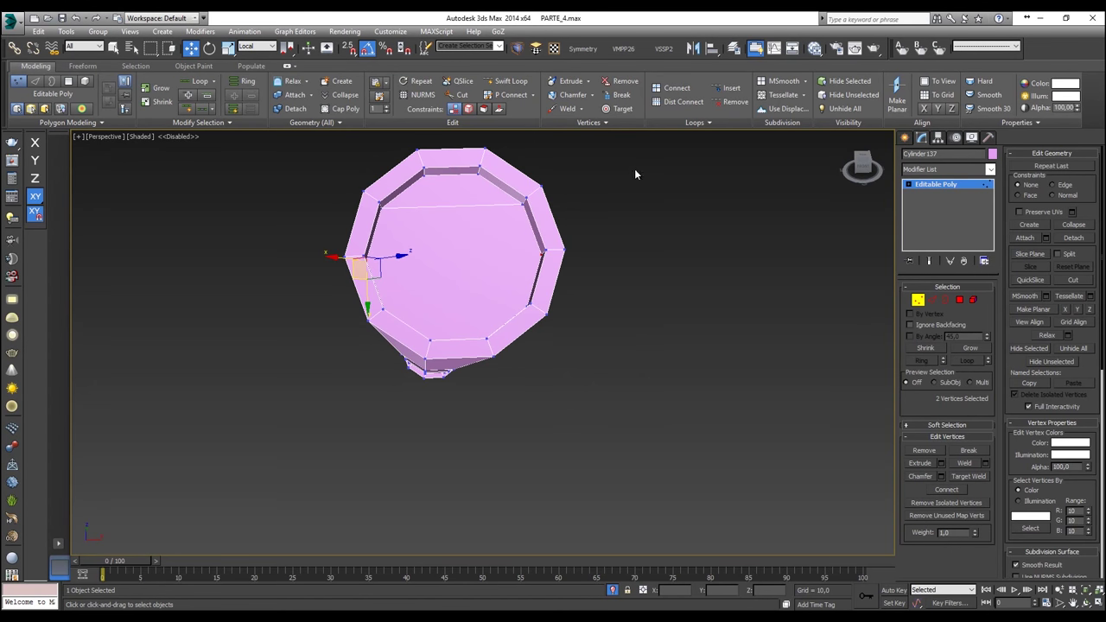
{"action": "left_click", "coordinate": [676, 102]}
Step: Connect the lower pair of opposite inner vertices with a third parallel edge across the recessed cap
{"action": "mouse_move", "coordinate": [507, 267]}
{"action": "middle_mouse_down", "text": "alt"}
{"action": "mouse_move", "coordinate": [529, 300]}
{"action": "mouse_move", "coordinate": [424, 278]}
{"action": "middle_mouse_up", "text": "alt"}
{"action": "left_click", "coordinate": [529, 286]}
{"action": "left_click", "coordinate": [406, 250], "text": "ctrl"}
{"action": "left_click", "coordinate": [677, 101]}
{"action": "middle_click_drag", "start_coordinate": [535, 250], "coordinate": [569, 219], "text": "alt"}
Step: Select the inner and outer rim edges of the barrel's recessed end and expand them to full loops
{"action": "left_click", "coordinate": [929, 299]}
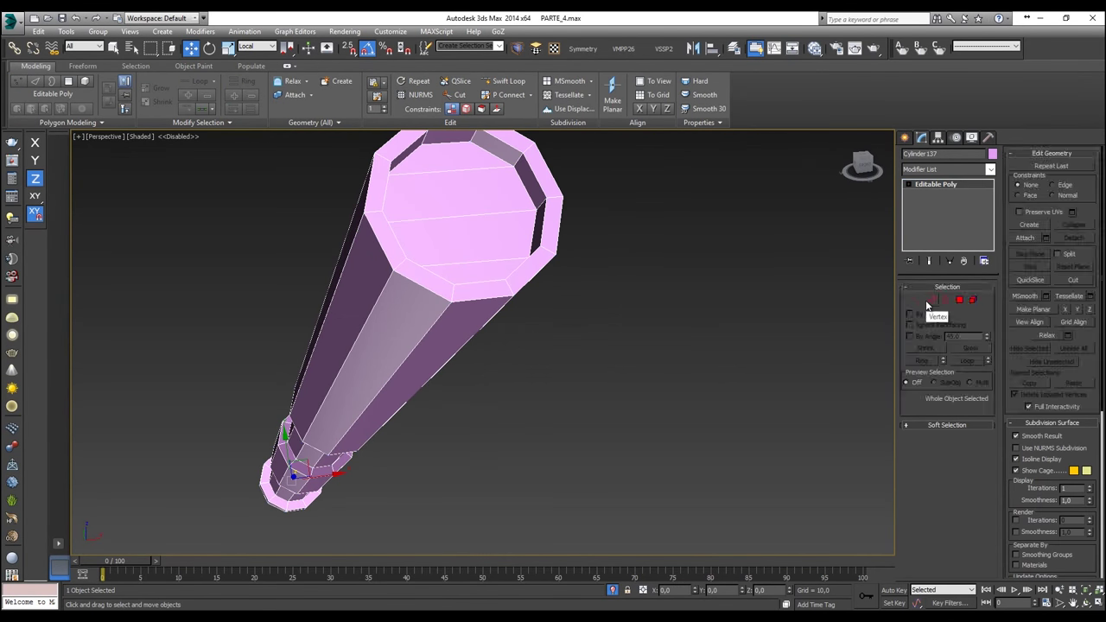
{"action": "left_click", "coordinate": [526, 188]}
{"action": "left_click", "coordinate": [535, 182], "text": "ctrl"}
{"action": "left_click", "coordinate": [551, 175], "text": "ctrl"}
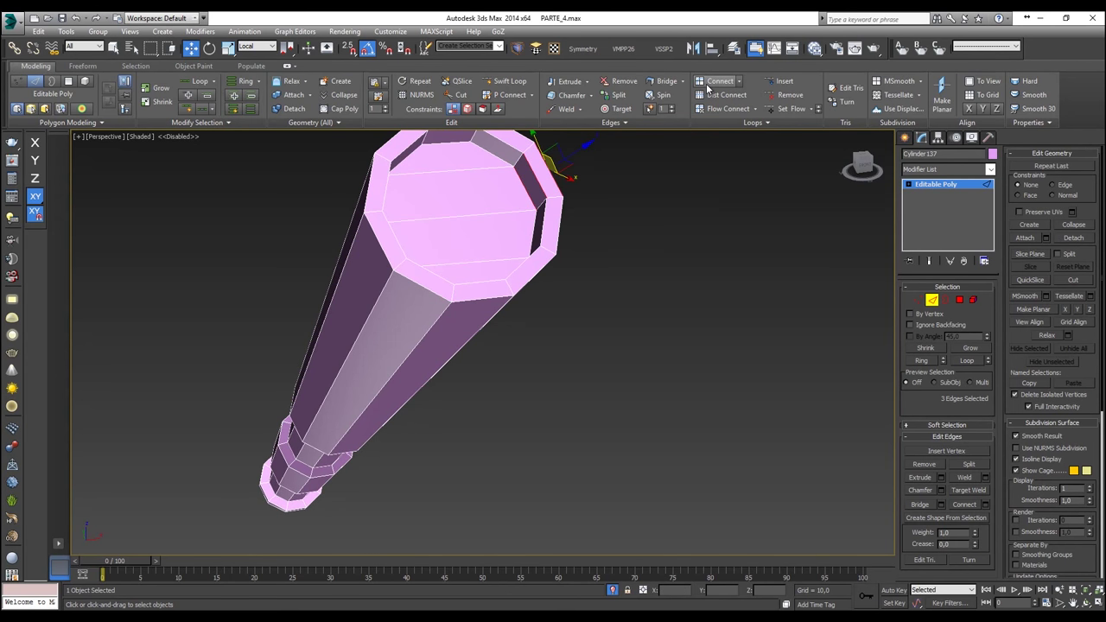
{"action": "left_click", "coordinate": [966, 361]}
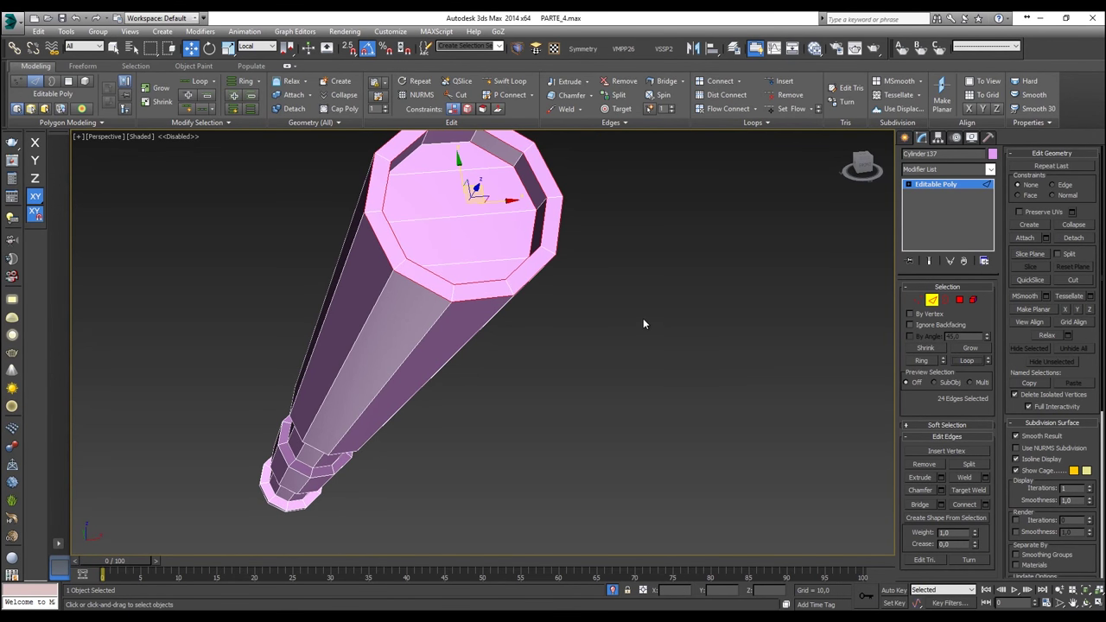
{"action": "middle_click_drag", "start_coordinate": [468, 183], "coordinate": [430, 159], "text": "alt"}
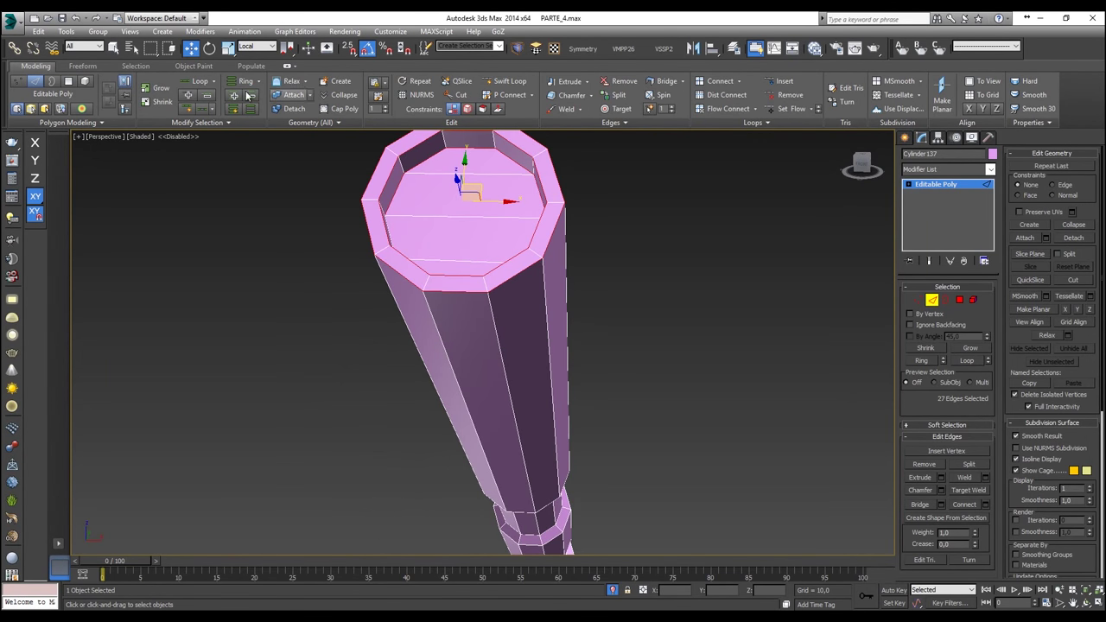
{"action": "left_click", "coordinate": [199, 86]}
Step: Add the edge loops of the collars and steps along the barrel to the selection, excluding the recessed cap's crossing edges
{"action": "middle_click_drag", "start_coordinate": [294, 216], "coordinate": [599, 435], "text": "alt"}
{"action": "scroll", "coordinate": [463, 287], "scroll_direction": "down", "scroll_amount": 3}
{"action": "scroll", "coordinate": [602, 438], "scroll_direction": "up", "scroll_amount": 5}
{"action": "scroll", "coordinate": [602, 438], "scroll_direction": "down", "scroll_amount": 6}
{"action": "scroll", "coordinate": [464, 313], "scroll_direction": "up", "scroll_amount": 2}
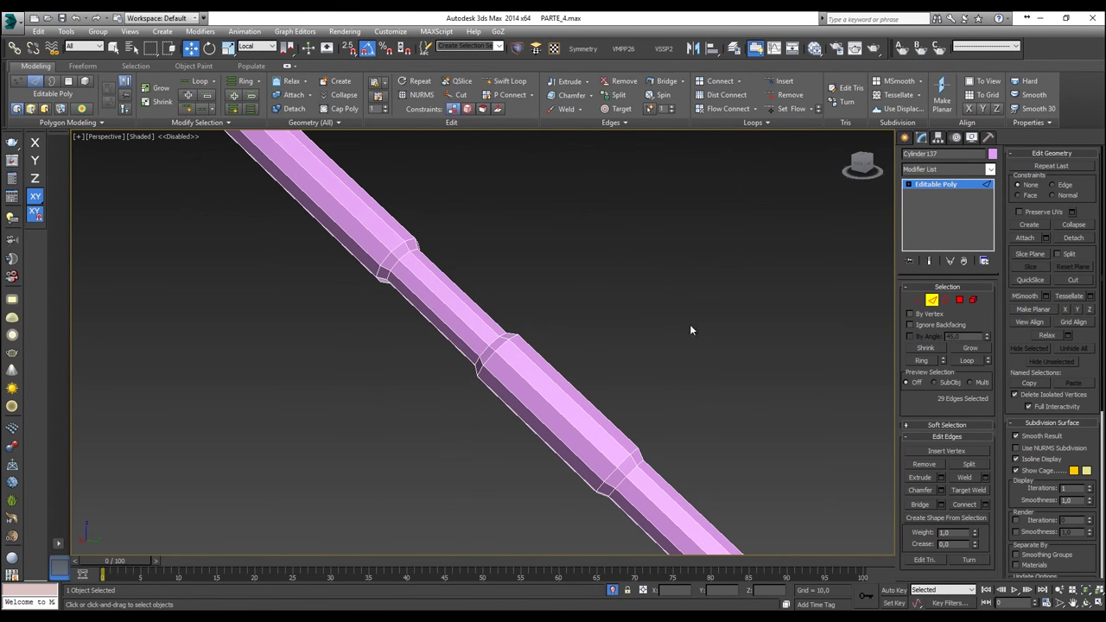
{"action": "left_click", "coordinate": [242, 81]}
{"action": "middle_click_drag", "start_coordinate": [440, 375], "coordinate": [575, 363], "text": "alt"}
{"action": "middle_click_drag", "start_coordinate": [544, 326], "coordinate": [788, 480]}
{"action": "middle_click_drag", "start_coordinate": [474, 300], "coordinate": [602, 309], "text": "alt"}
{"action": "scroll", "coordinate": [616, 307], "scroll_direction": "up", "scroll_amount": 6}
{"action": "scroll", "coordinate": [602, 308], "scroll_direction": "down", "scroll_amount": 6}
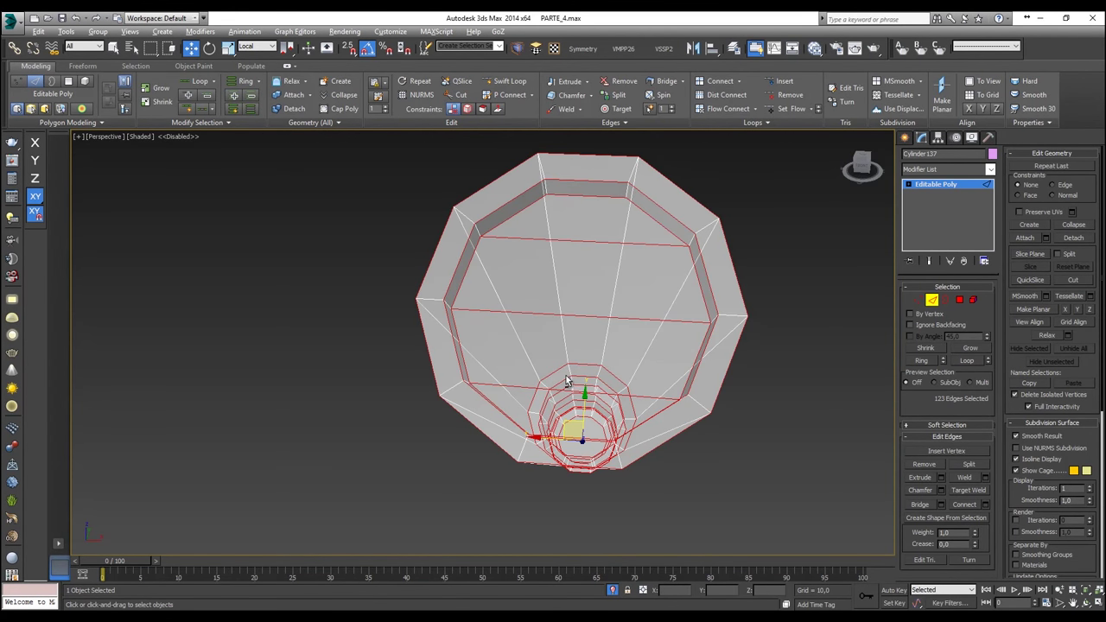
{"action": "middle_click_drag", "start_coordinate": [566, 380], "coordinate": [462, 197], "text": "alt"}
{"action": "left_click", "coordinate": [462, 197], "text": "alt"}
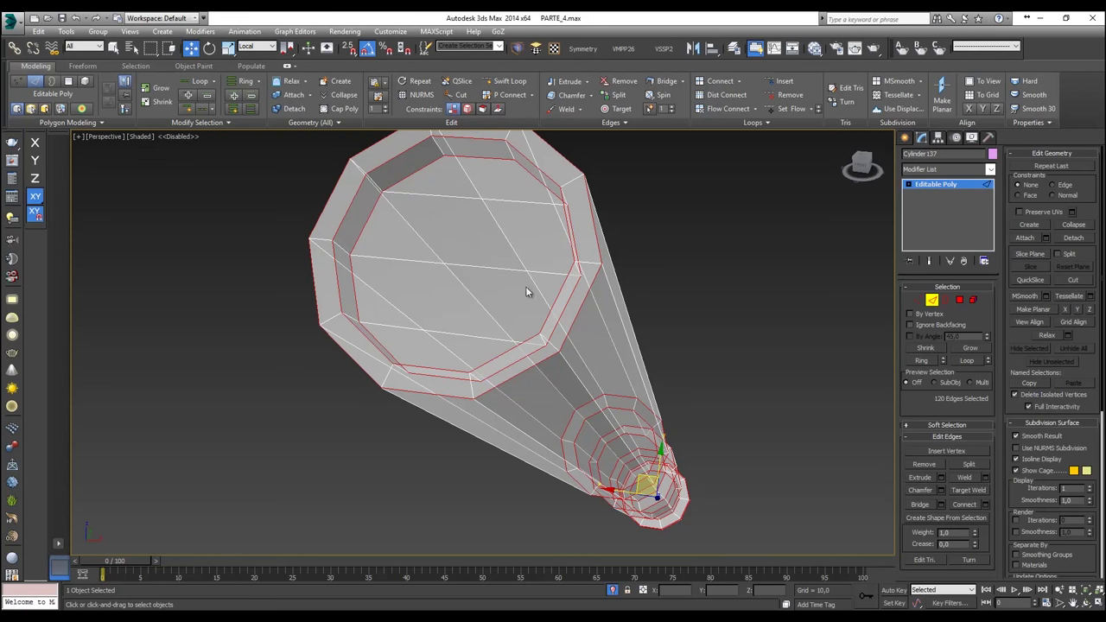
{"action": "key", "text": "alt+x"}
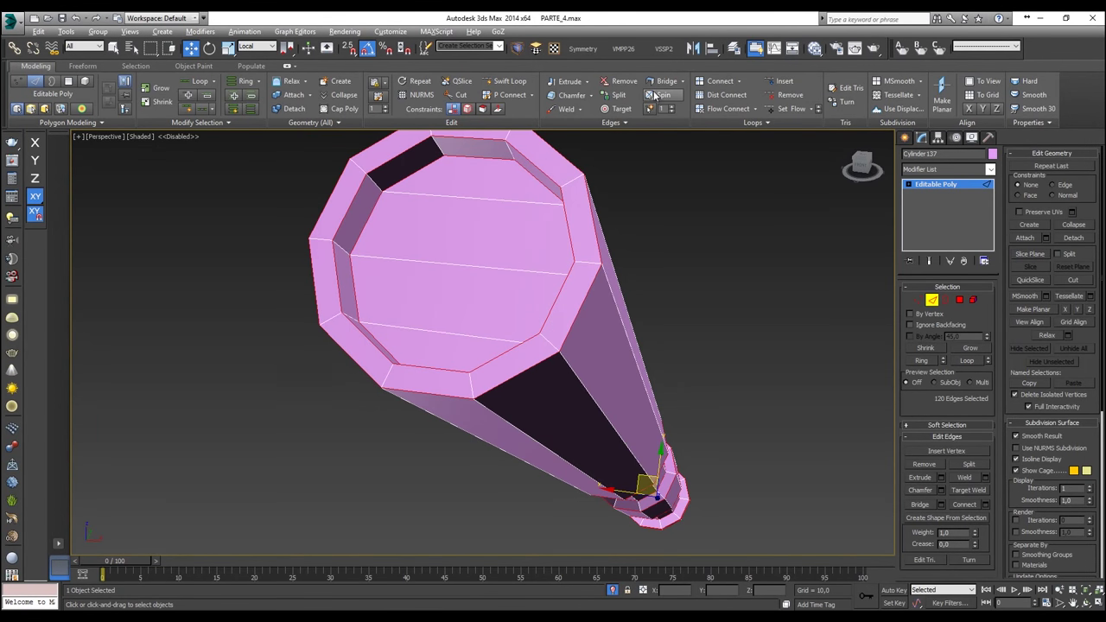
Step: Chamfer the selected barrel edge loops by 0.12 with one segment
{"action": "left_click", "coordinate": [589, 96]}
{"action": "left_click_drag", "start_coordinate": [491, 348], "coordinate": [489, 349]}
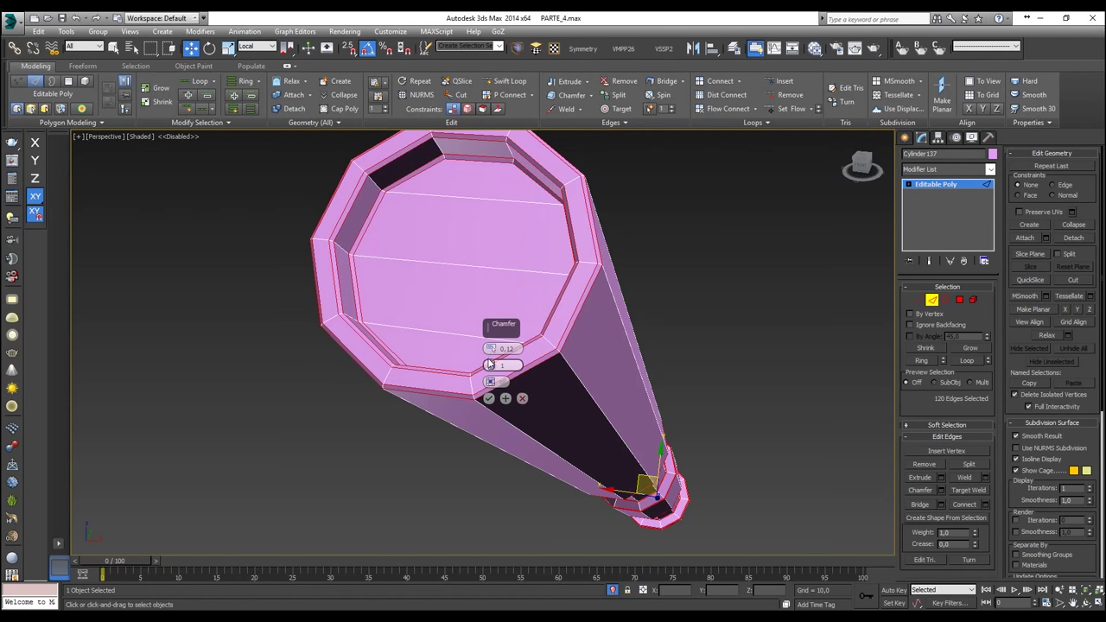
{"action": "left_click", "coordinate": [489, 398]}
{"action": "scroll", "coordinate": [488, 397], "scroll_direction": "down", "scroll_amount": 8}
{"action": "middle_click_drag", "start_coordinate": [488, 397], "coordinate": [530, 424], "text": "alt"}
{"action": "scroll", "coordinate": [530, 423], "scroll_direction": "up", "scroll_amount": 5}
{"action": "scroll", "coordinate": [696, 371], "scroll_direction": "up", "scroll_amount": 4}
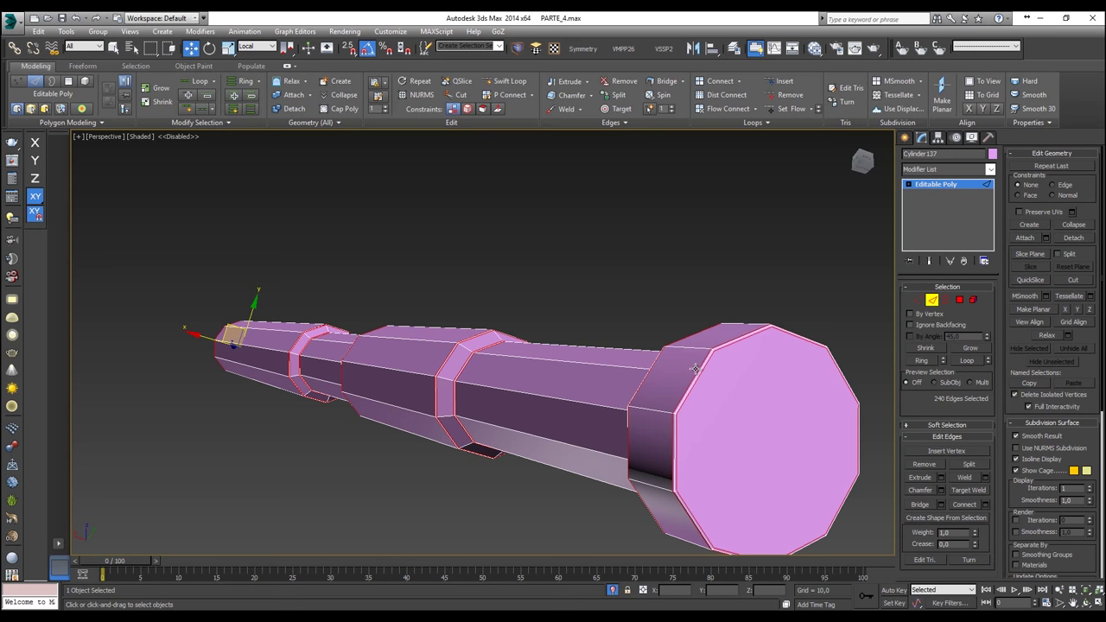
{"action": "middle_click_drag", "start_coordinate": [696, 370], "coordinate": [553, 328]}
Step: Connect the uppermost pair of opposite inner-rim vertices across the barrel's flat end cap with an edge
{"action": "left_click", "coordinate": [918, 300]}
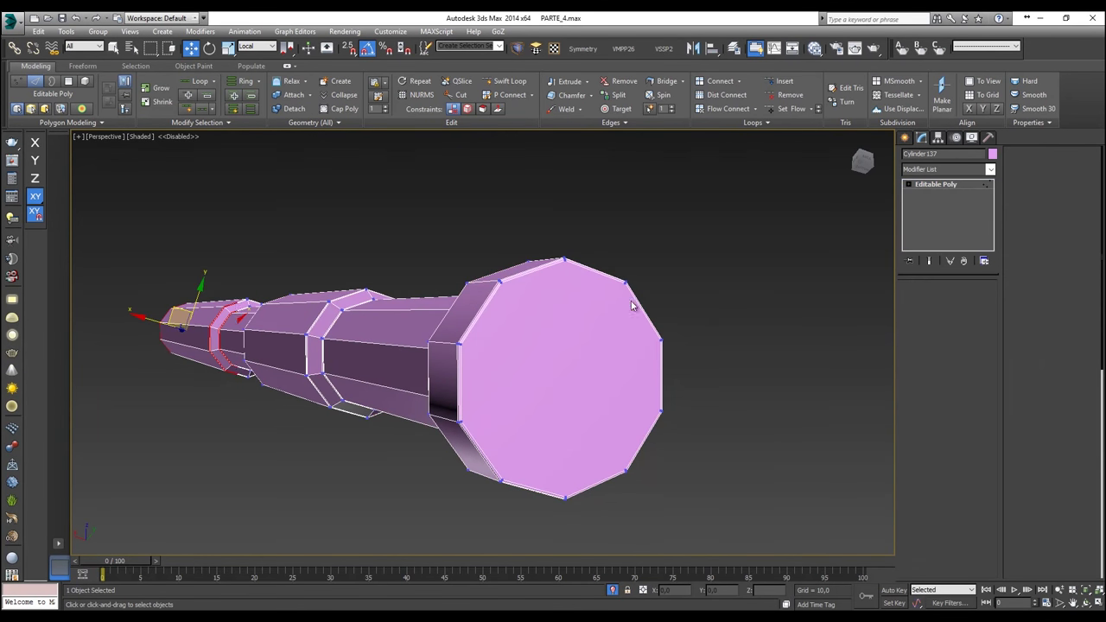
{"action": "left_click", "coordinate": [499, 281]}
{"action": "scroll", "coordinate": [509, 337], "scroll_direction": "up", "scroll_amount": 6}
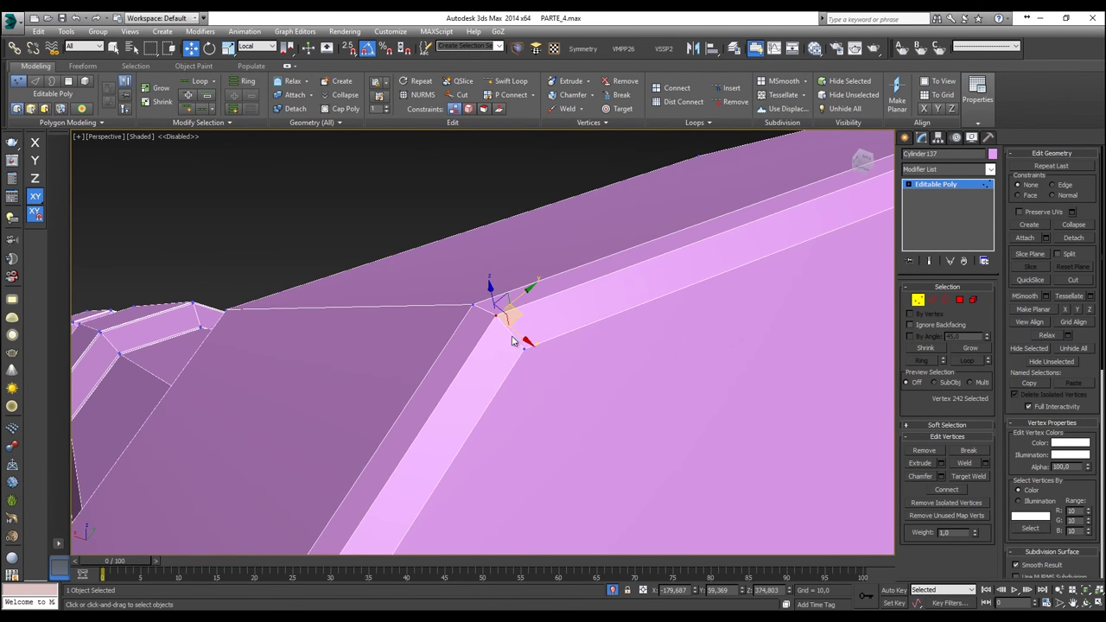
{"action": "left_click", "coordinate": [526, 348]}
{"action": "left_click", "coordinate": [524, 348]}
{"action": "scroll", "coordinate": [522, 348], "scroll_direction": "down", "scroll_amount": 5}
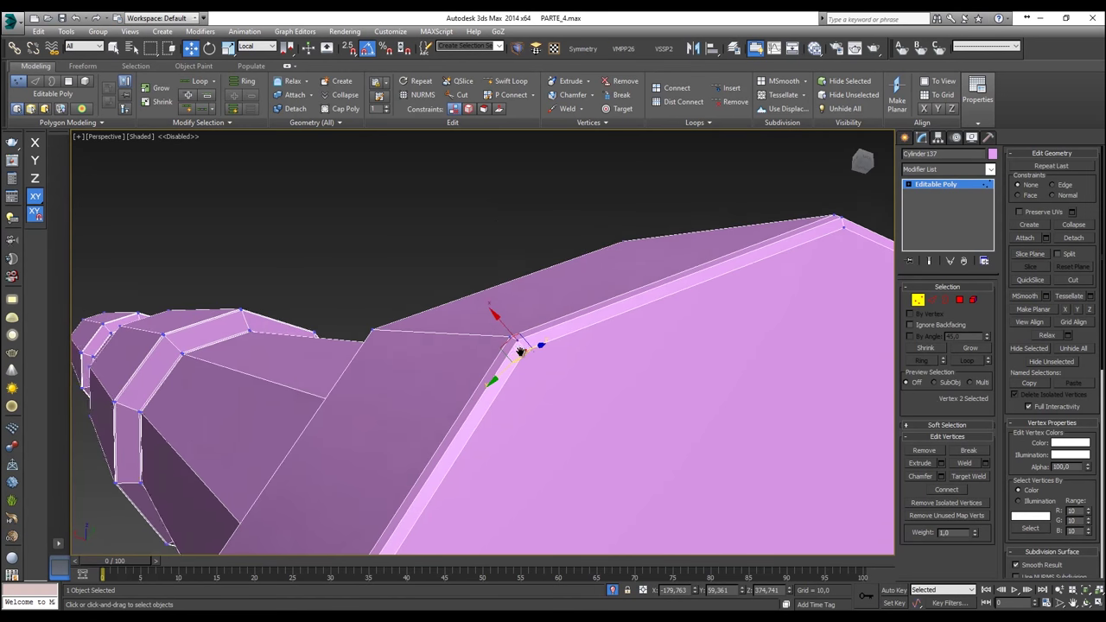
{"action": "middle_click_drag", "start_coordinate": [523, 348], "coordinate": [438, 334], "text": "alt"}
{"action": "scroll", "coordinate": [438, 338], "scroll_direction": "down", "scroll_amount": 5}
{"action": "middle_click_drag", "start_coordinate": [595, 377], "coordinate": [709, 359], "text": "alt"}
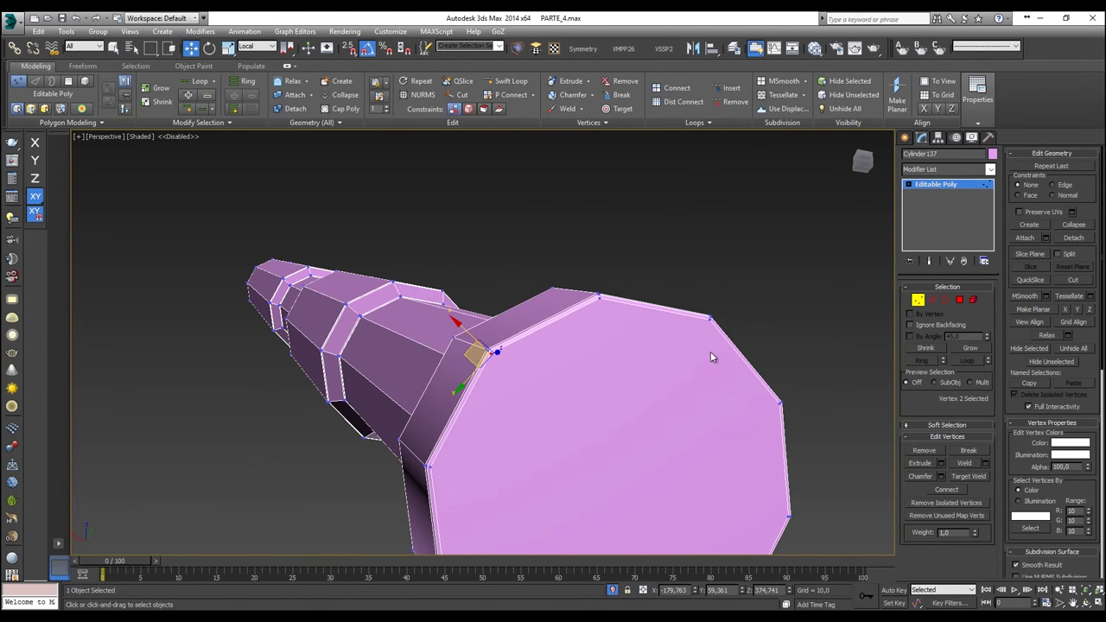
{"action": "left_click", "coordinate": [709, 320], "text": "ctrl"}
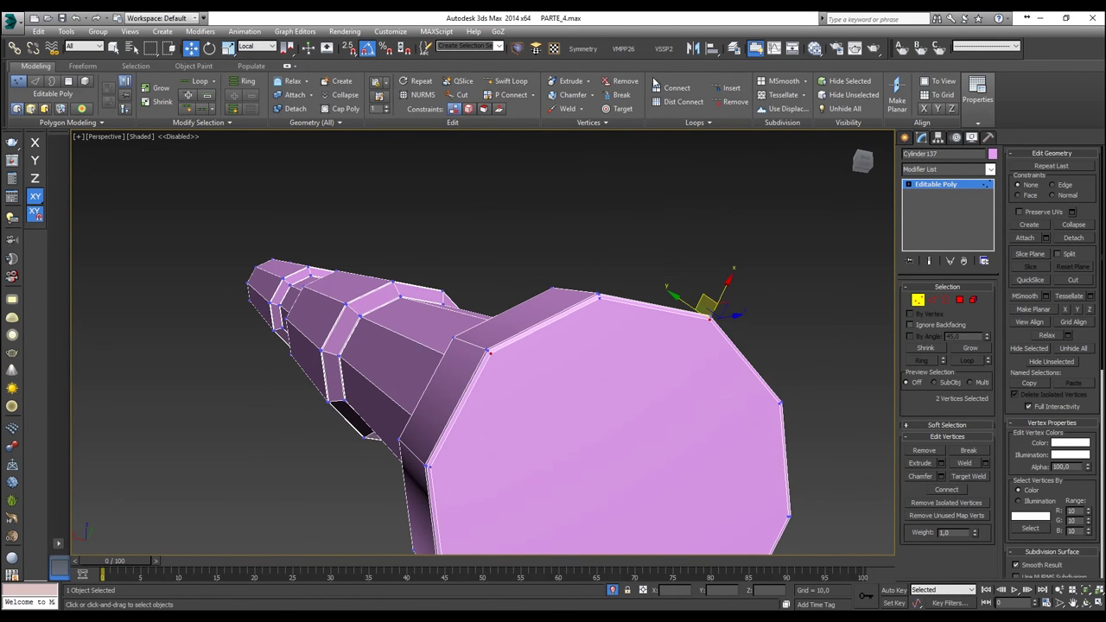
{"action": "left_click", "coordinate": [676, 87]}
{"action": "middle_click_drag", "start_coordinate": [596, 284], "coordinate": [588, 214]}
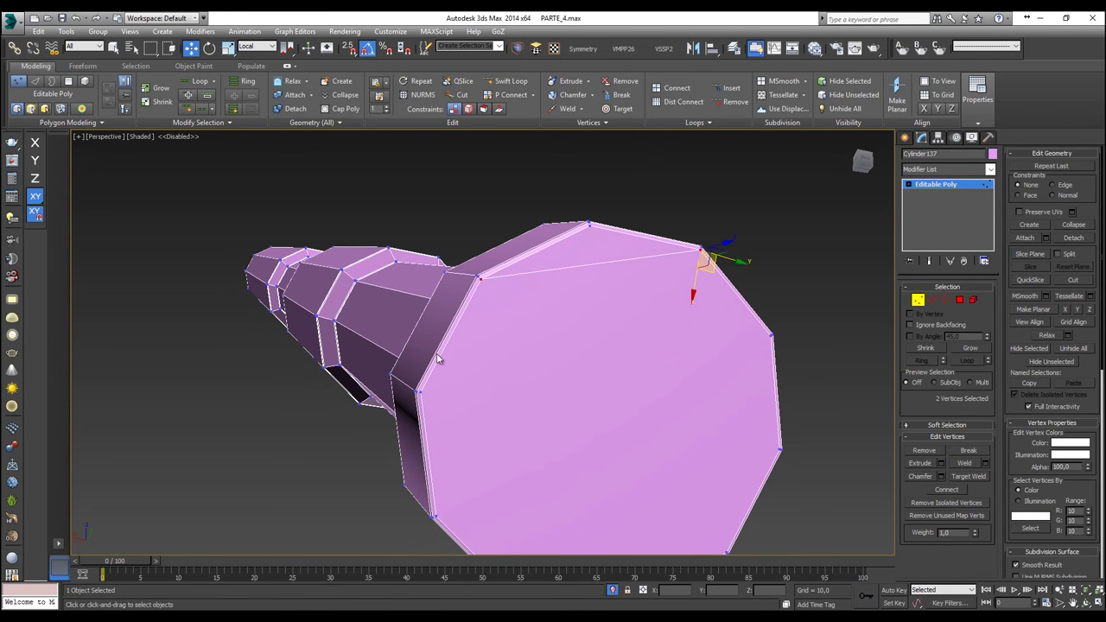
Step: Connect the second pair of opposite inner-rim vertices with an edge parallel to the first across the flat cap
{"action": "left_click", "coordinate": [418, 394]}
{"action": "middle_click_drag", "start_coordinate": [417, 393], "coordinate": [374, 359], "text": "alt"}
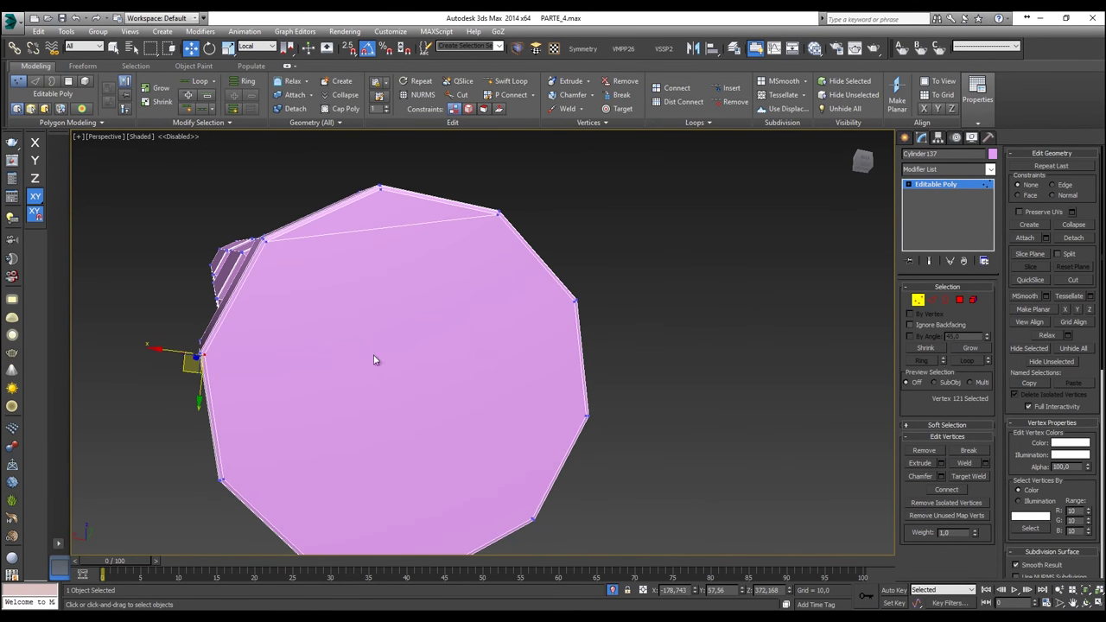
{"action": "scroll", "coordinate": [557, 311], "scroll_direction": "up", "scroll_amount": 3}
{"action": "left_click", "coordinate": [577, 299]}
{"action": "left_click", "coordinate": [664, 94]}
Step: Connect the third pair of opposite vertices with a parallel edge across the lower half of the flat cap
{"action": "middle_click_drag", "start_coordinate": [534, 421], "coordinate": [587, 302]}
{"action": "scroll", "coordinate": [628, 341], "scroll_direction": "up", "scroll_amount": 2}
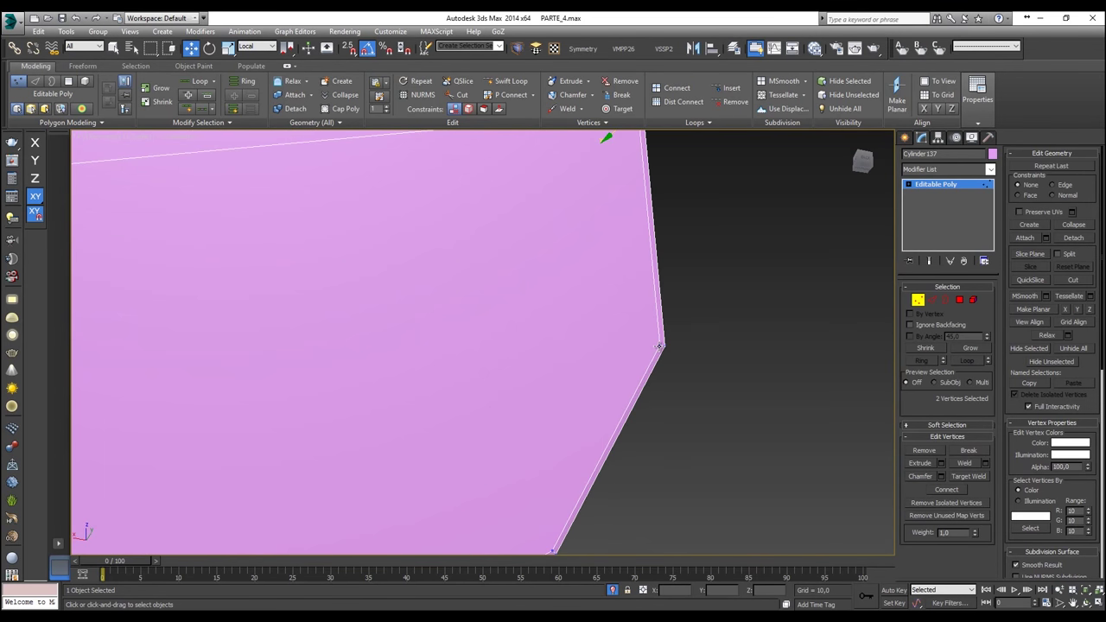
{"action": "left_click", "coordinate": [659, 347]}
{"action": "scroll", "coordinate": [654, 347], "scroll_direction": "down", "scroll_amount": 2}
{"action": "scroll", "coordinate": [519, 419], "scroll_direction": "down", "scroll_amount": 2}
{"action": "middle_click_drag", "start_coordinate": [358, 465], "coordinate": [463, 388]}
{"action": "scroll", "coordinate": [408, 379], "scroll_direction": "up", "scroll_amount": 2}
{"action": "left_click", "coordinate": [344, 325], "text": "ctrl"}
{"action": "left_click", "coordinate": [674, 87]}
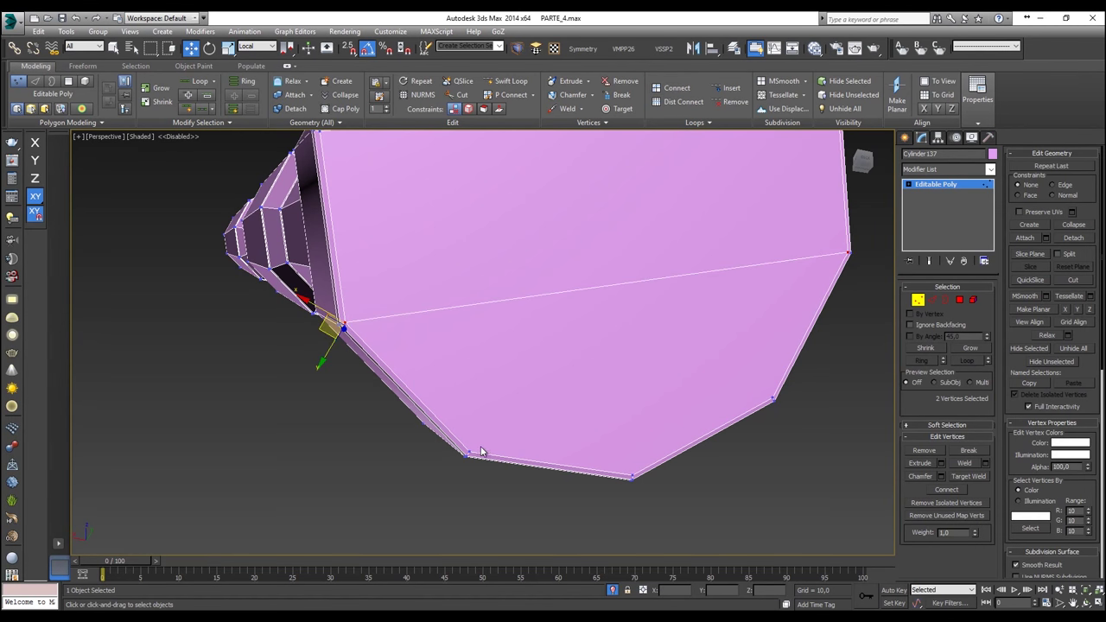
Step: Connect the lowest pair of opposite vertices with a fourth parallel edge across the flat cap and finish vertex editing
{"action": "left_click", "coordinate": [467, 452]}
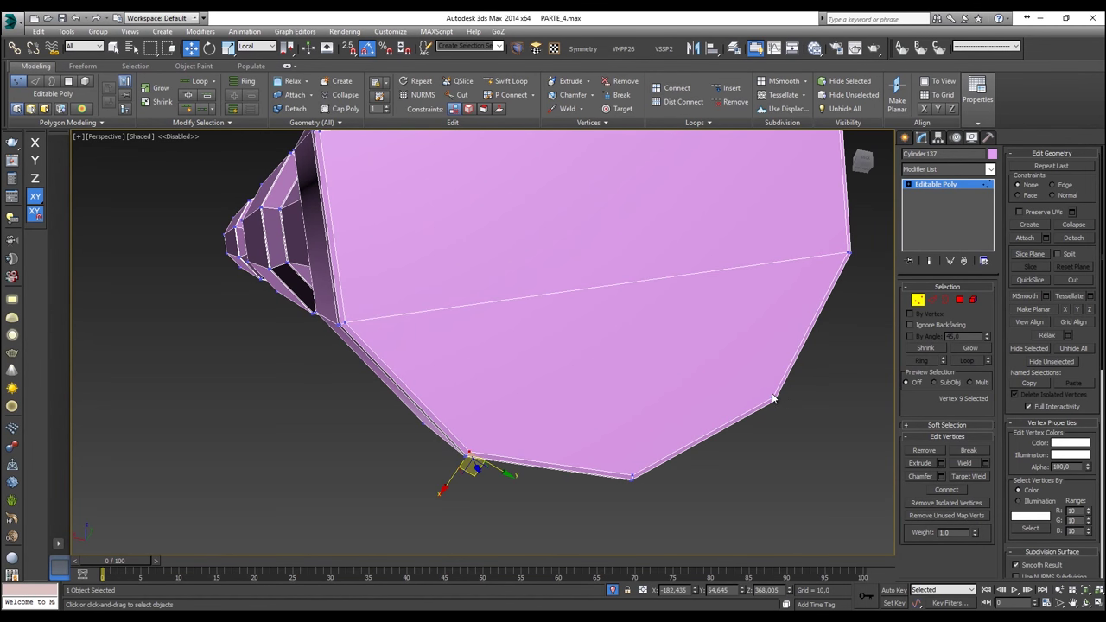
{"action": "left_click", "coordinate": [773, 398], "text": "ctrl"}
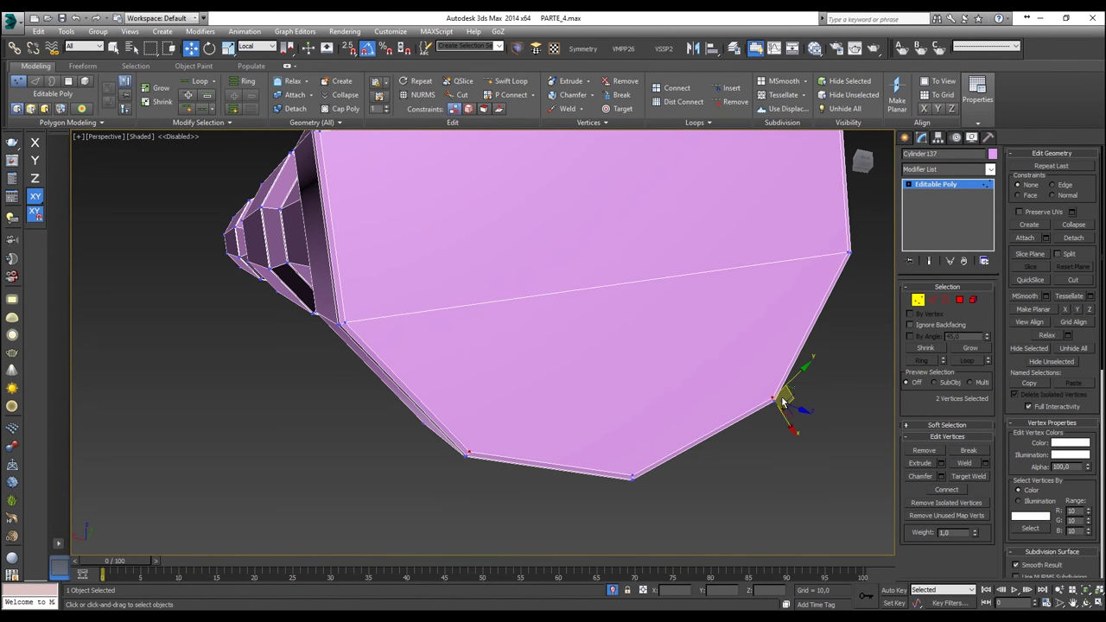
{"action": "left_click", "coordinate": [673, 87]}
{"action": "middle_click_drag", "start_coordinate": [683, 207], "coordinate": [615, 344], "text": "alt"}
{"action": "left_click", "coordinate": [844, 373]}
{"action": "left_click", "coordinate": [918, 299]}
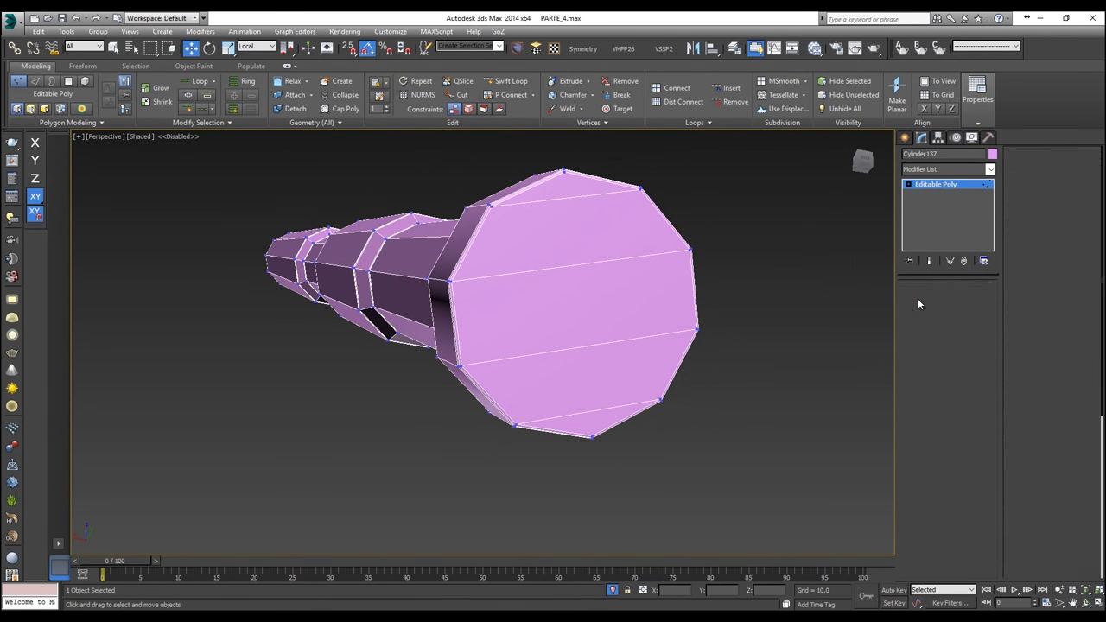
Step: Apply MeshSmooth with 2 iterations to the barrel, end its isolation and deselect it
{"action": "left_click", "coordinate": [516, 48]}
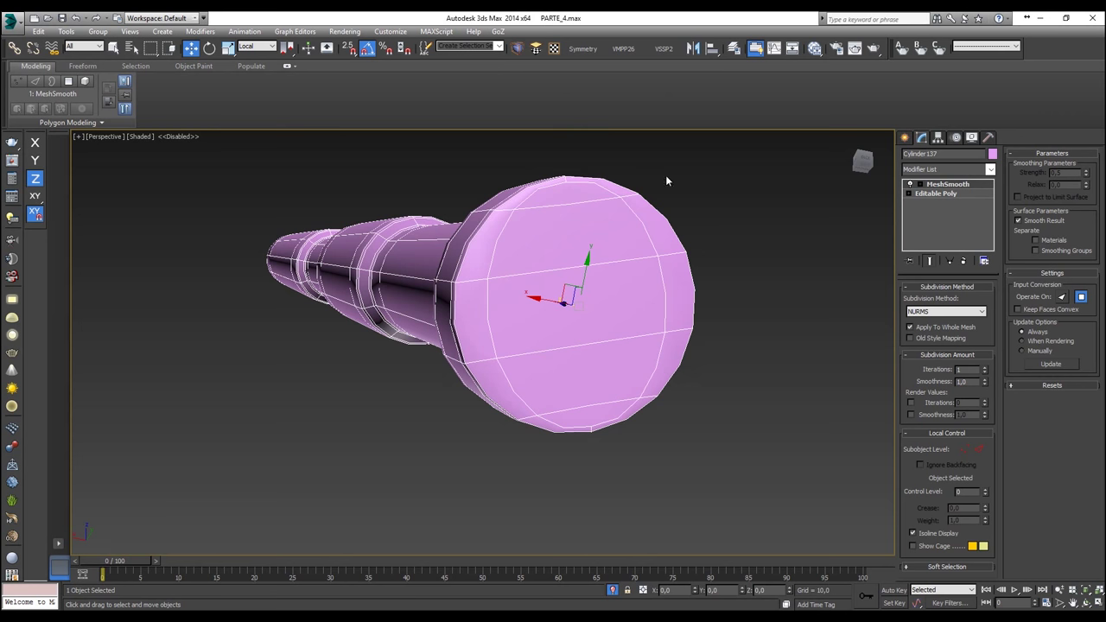
{"action": "left_click", "coordinate": [985, 368]}
{"action": "middle_click_drag", "start_coordinate": [808, 340], "coordinate": [681, 342], "text": "alt"}
{"action": "right_click", "coordinate": [620, 342]}
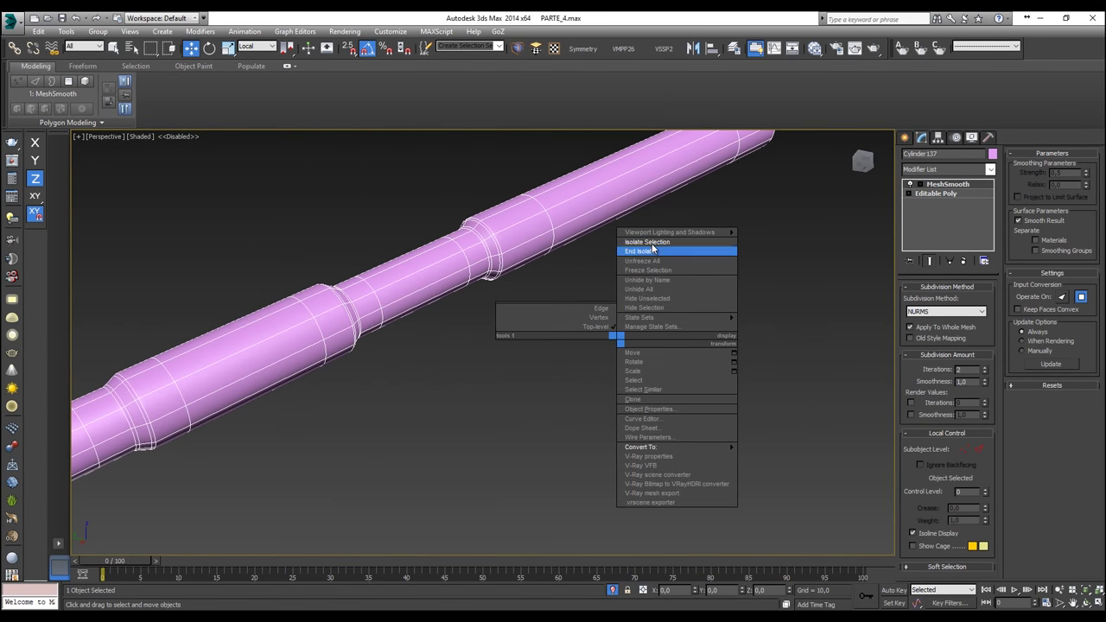
{"action": "left_click", "coordinate": [650, 250]}
{"action": "scroll", "coordinate": [441, 357], "scroll_direction": "up", "scroll_amount": 5}
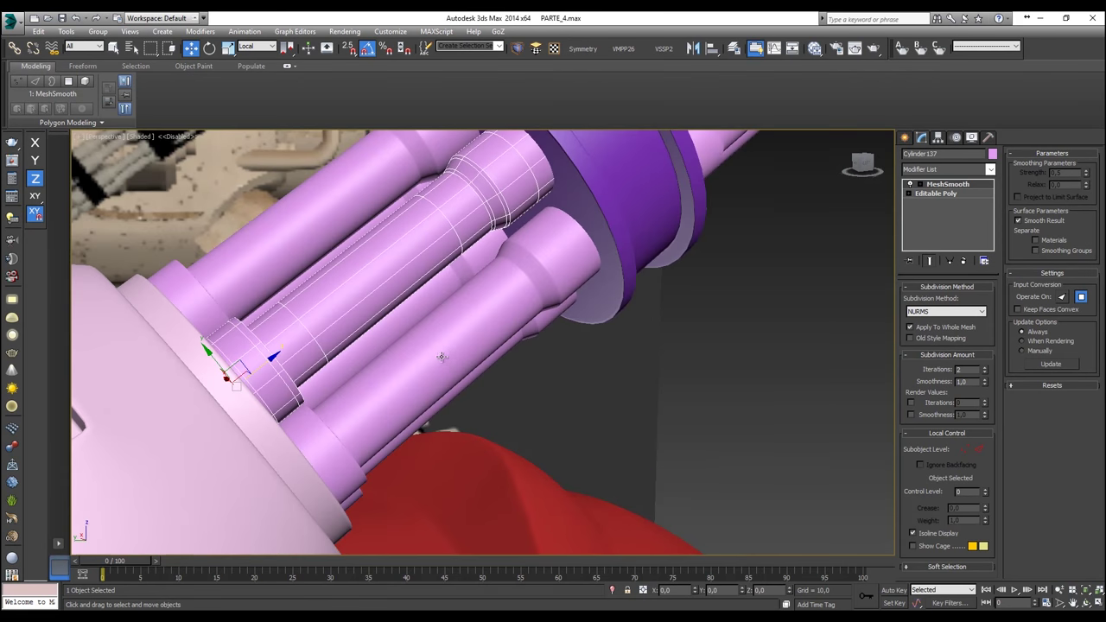
{"action": "left_click", "coordinate": [690, 370]}
Step: Select the ball joint, the barrel base and all the barrel parts in the left wireframe view
{"action": "scroll", "coordinate": [690, 370], "scroll_direction": "down", "scroll_amount": 6}
{"action": "middle_click_drag", "start_coordinate": [691, 371], "coordinate": [585, 363], "text": "alt"}
{"action": "key", "text": "l"}
{"action": "scroll", "coordinate": [586, 363], "scroll_direction": "down", "scroll_amount": 4}
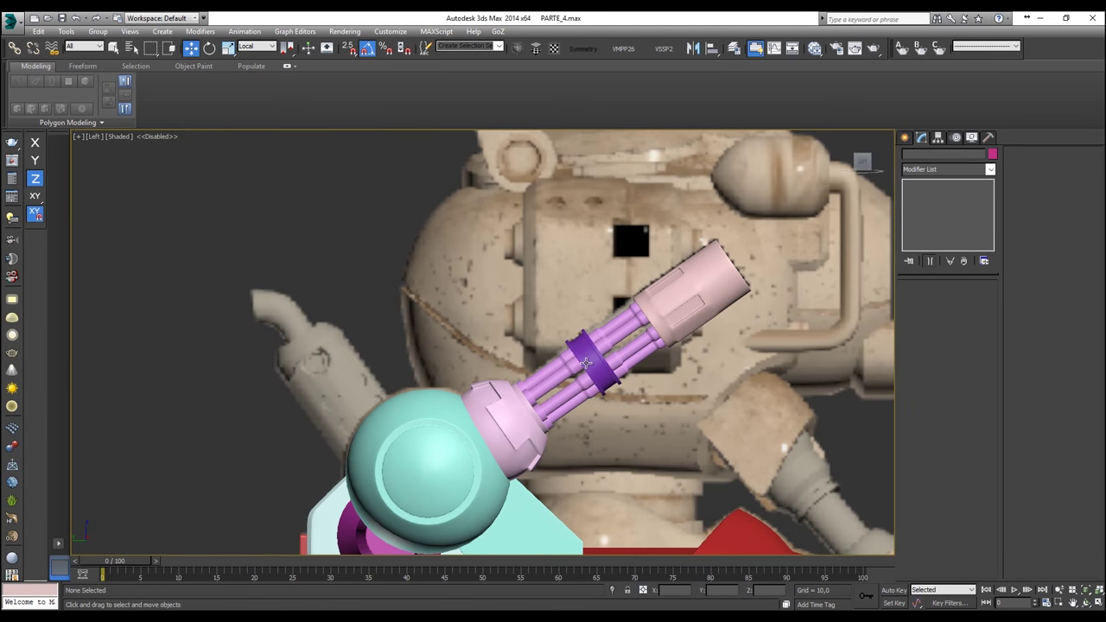
{"action": "middle_click_drag", "start_coordinate": [585, 363], "coordinate": [623, 239]}
{"action": "left_click", "coordinate": [504, 303]}
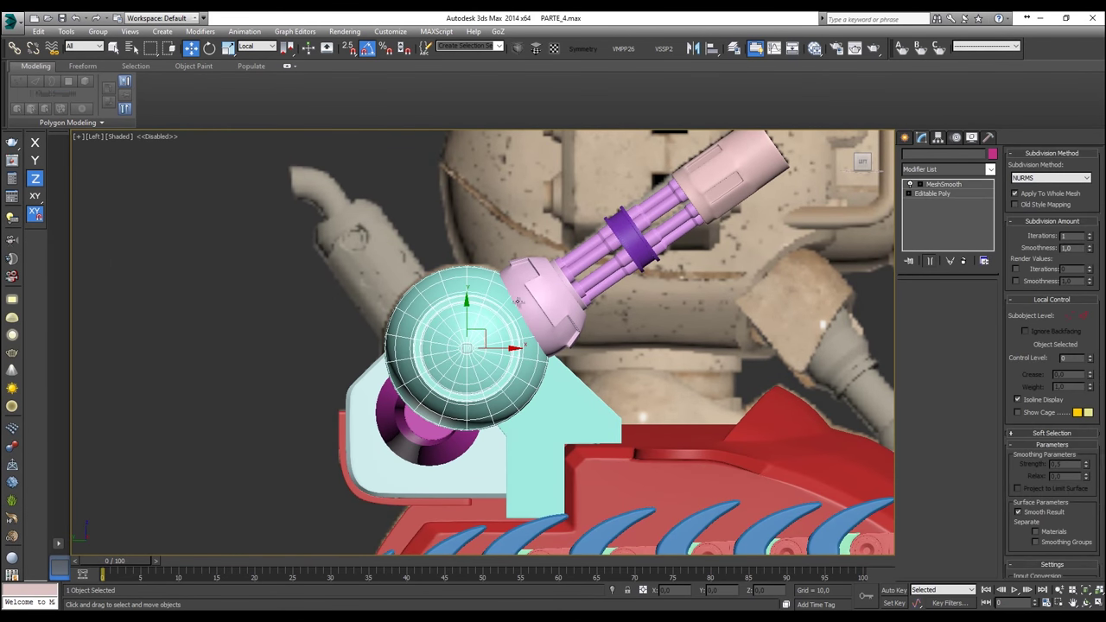
{"action": "left_click", "coordinate": [580, 289], "text": "ctrl"}
{"action": "key", "text": "F3"}
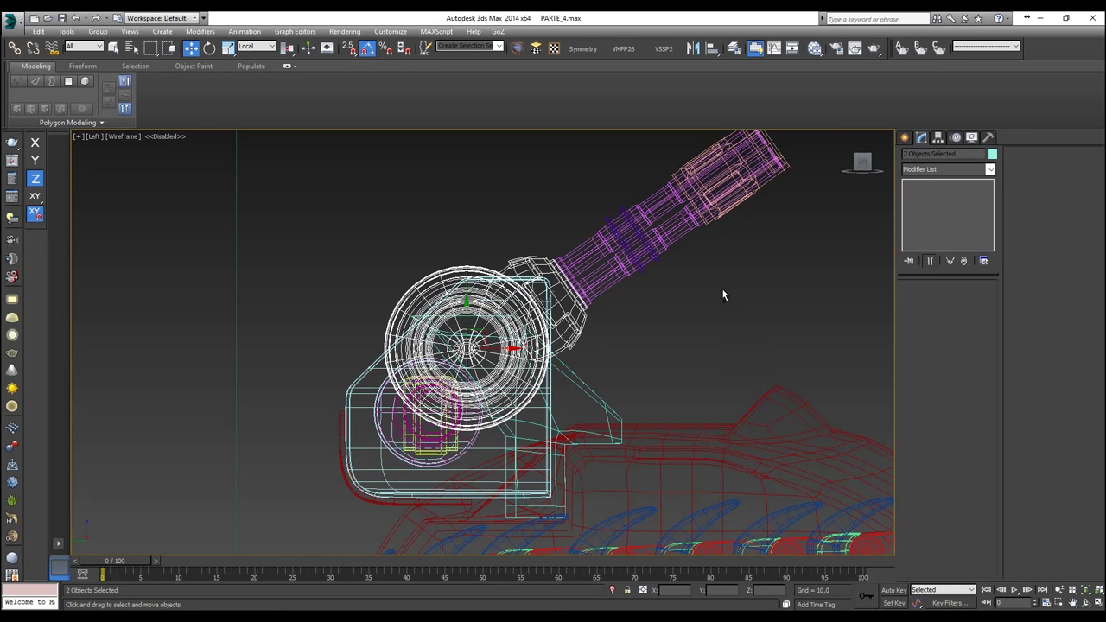
{"action": "left_click_drag", "start_coordinate": [651, 211], "coordinate": [642, 204]}
{"action": "middle_click_drag", "start_coordinate": [641, 203], "coordinate": [636, 216]}
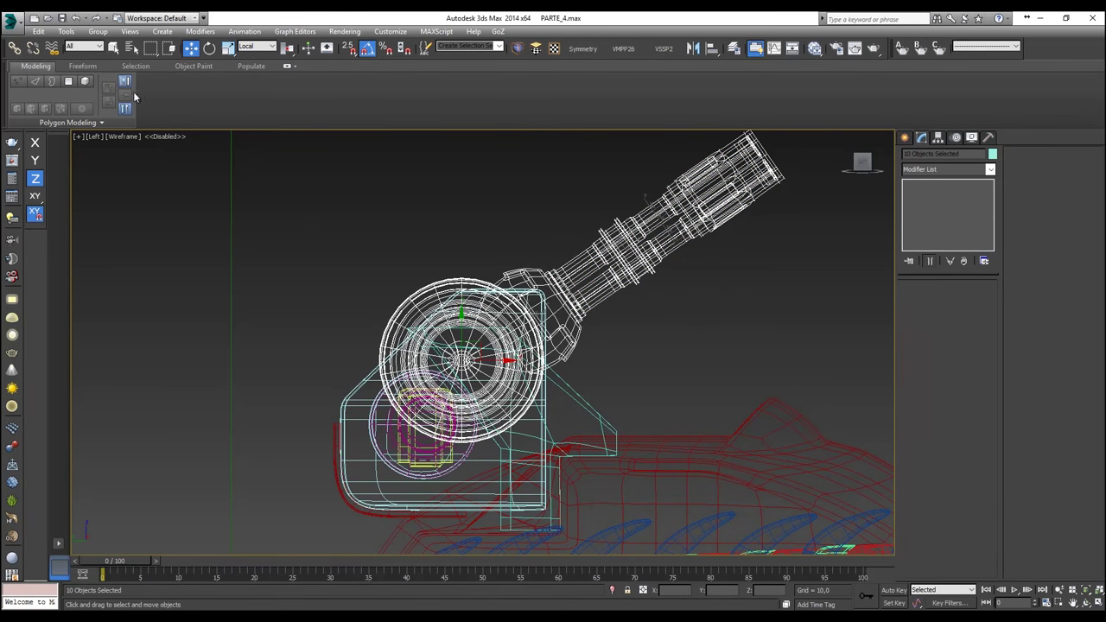
Step: Group the selected gun parts and return the left view to shaded display
{"action": "left_click", "coordinate": [98, 31]}
{"action": "left_click", "coordinate": [107, 42]}
{"action": "left_click", "coordinate": [564, 339]}
{"action": "middle_click_drag", "start_coordinate": [546, 371], "coordinate": [563, 326]}
{"action": "key", "text": "F3"}
{"action": "key", "text": "F3"}
{"action": "key", "text": "F3"}
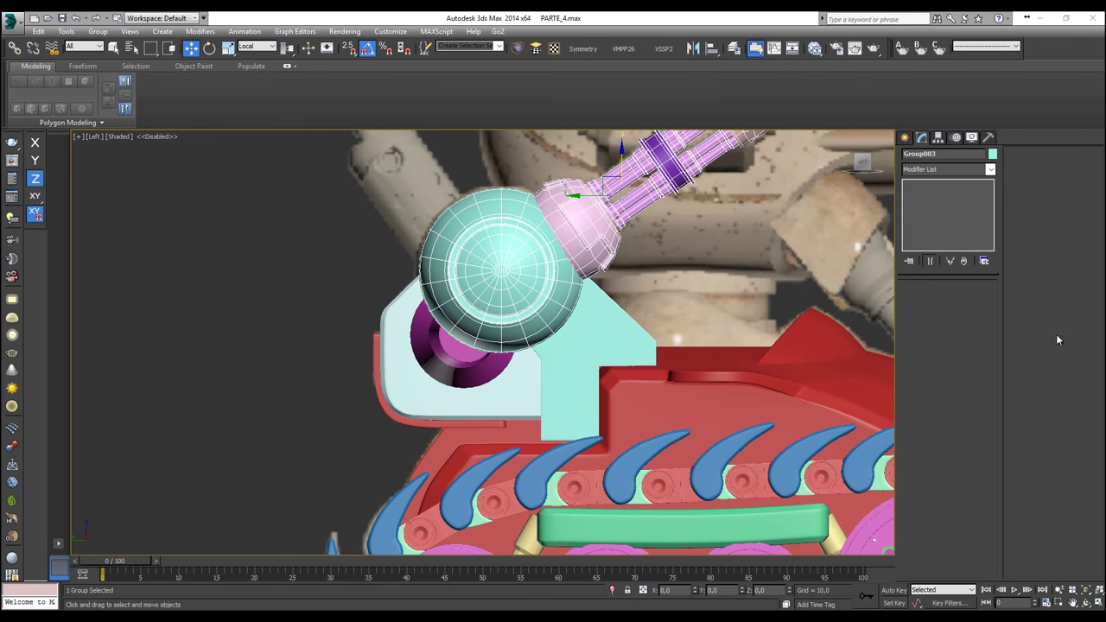
Step: Select the two reference image planes in the left view and isolate them
{"action": "scroll", "coordinate": [489, 333], "scroll_direction": "down", "scroll_amount": 6}
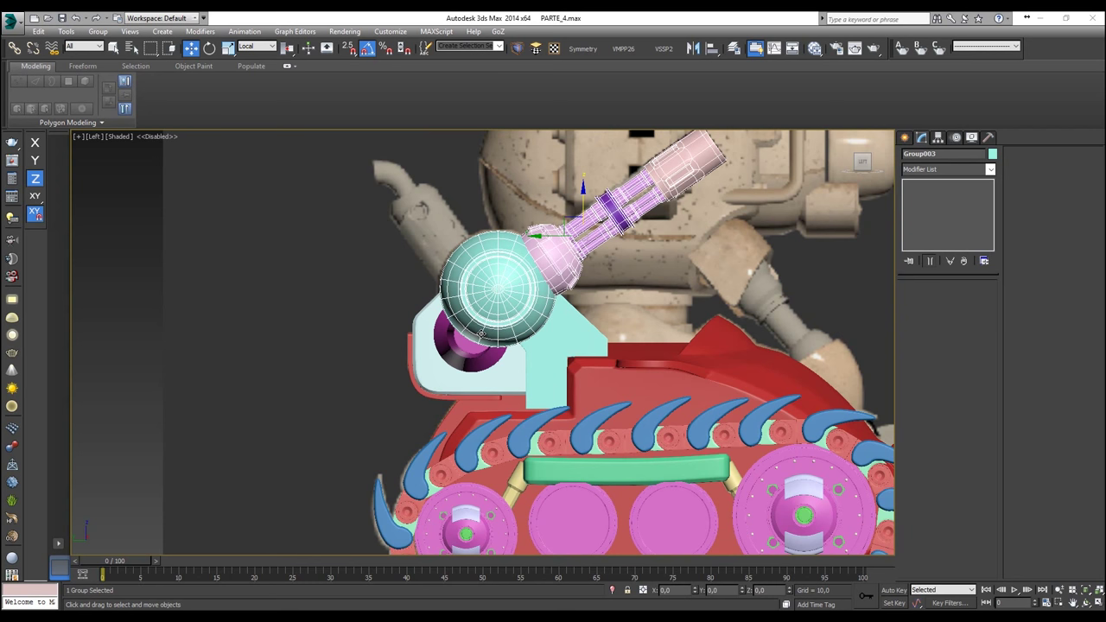
{"action": "left_click_drag", "start_coordinate": [224, 242], "coordinate": [374, 287]}
{"action": "right_click", "coordinate": [375, 286]}
{"action": "left_click_drag", "start_coordinate": [254, 197], "coordinate": [447, 291]}
{"action": "right_click", "coordinate": [447, 291]}
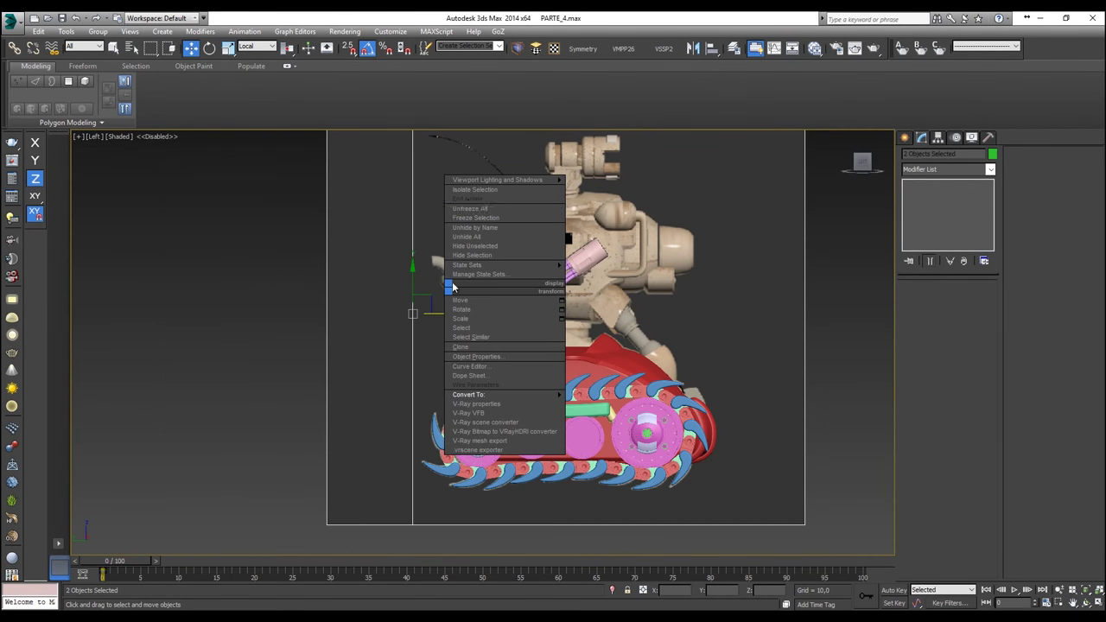
{"action": "left_click", "coordinate": [493, 185]}
Step: Create a 10-sided cylinder with a radius of about 20.4 over the round knob below the reference's ball joint
{"action": "middle_click_drag", "start_coordinate": [777, 389], "coordinate": [782, 390]}
{"action": "scroll", "coordinate": [462, 278], "scroll_direction": "up", "scroll_amount": 10}
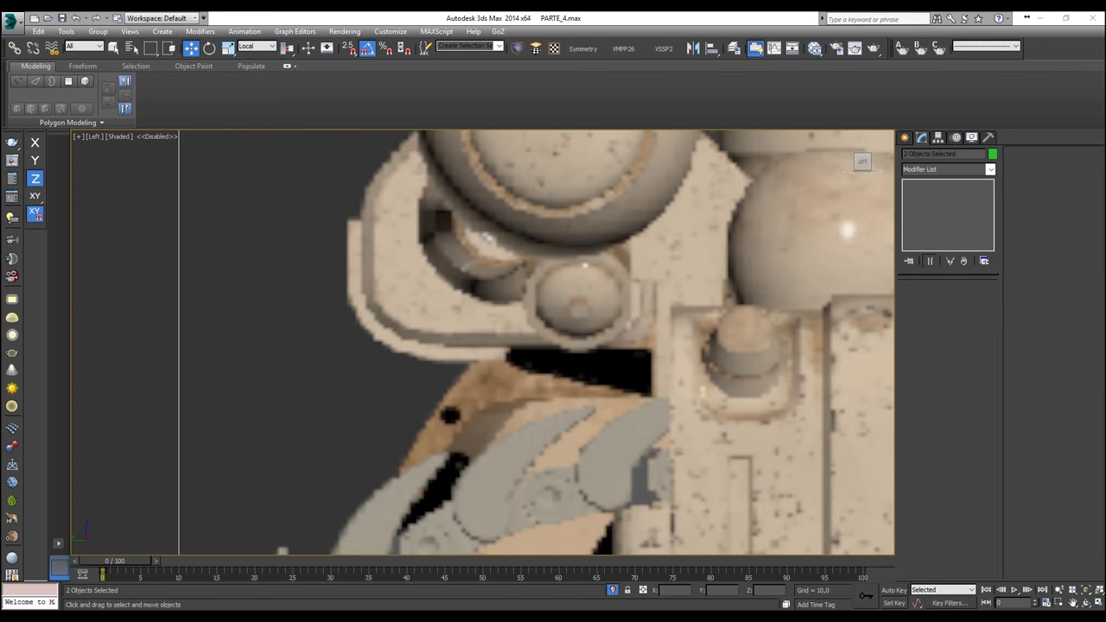
{"action": "left_click", "coordinate": [905, 138]}
{"action": "left_click", "coordinate": [923, 235]}
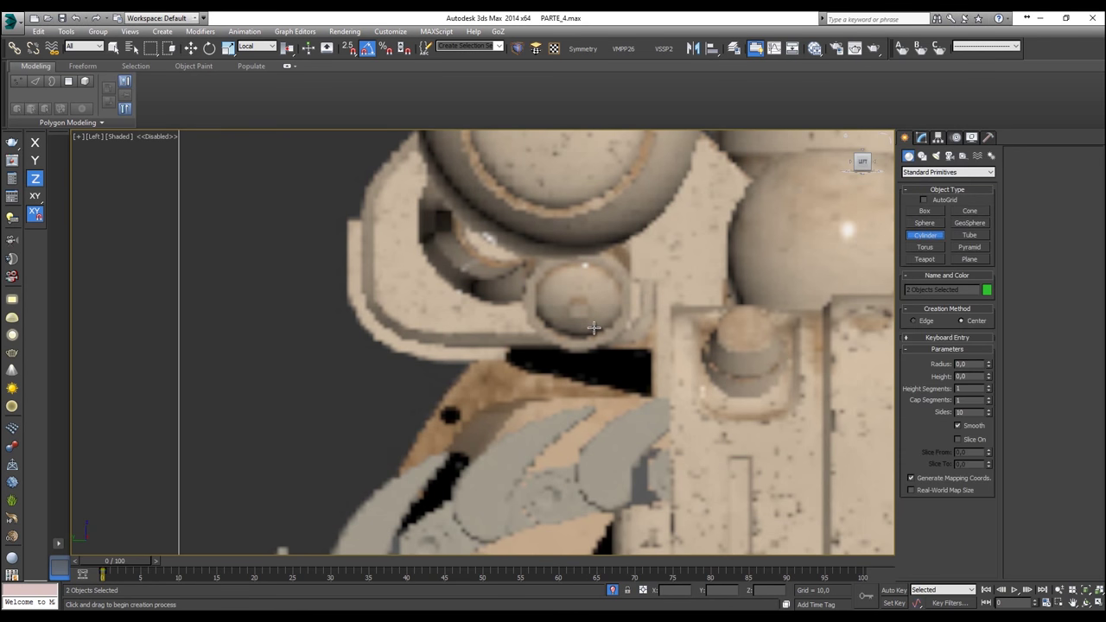
{"action": "scroll", "coordinate": [577, 318], "scroll_direction": "up", "scroll_amount": 2}
{"action": "left_click_drag", "start_coordinate": [571, 296], "coordinate": [566, 373]}
{"action": "left_click", "coordinate": [565, 329]}
Step: Rotate the cylinder onto its side and set its height to about 34.5
{"action": "key", "text": "w"}
{"action": "key", "text": "e"}
{"action": "left_click_drag", "start_coordinate": [598, 293], "coordinate": [548, 296]}
{"action": "key", "text": "w"}
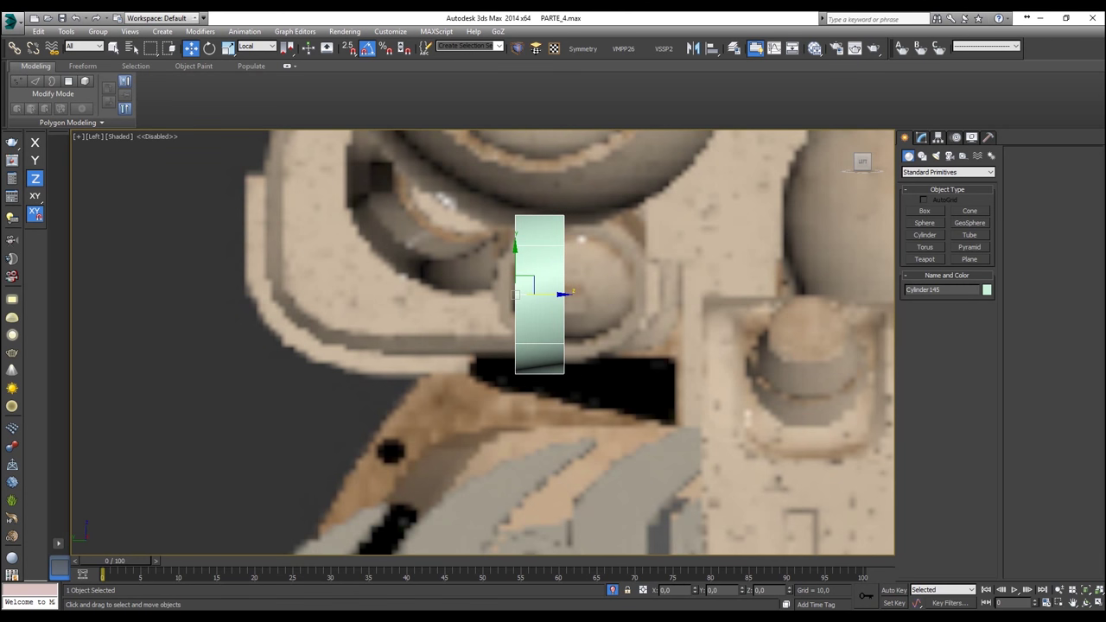
{"action": "left_click", "coordinate": [921, 138]}
{"action": "left_click_drag", "start_coordinate": [988, 319], "coordinate": [997, 205]}
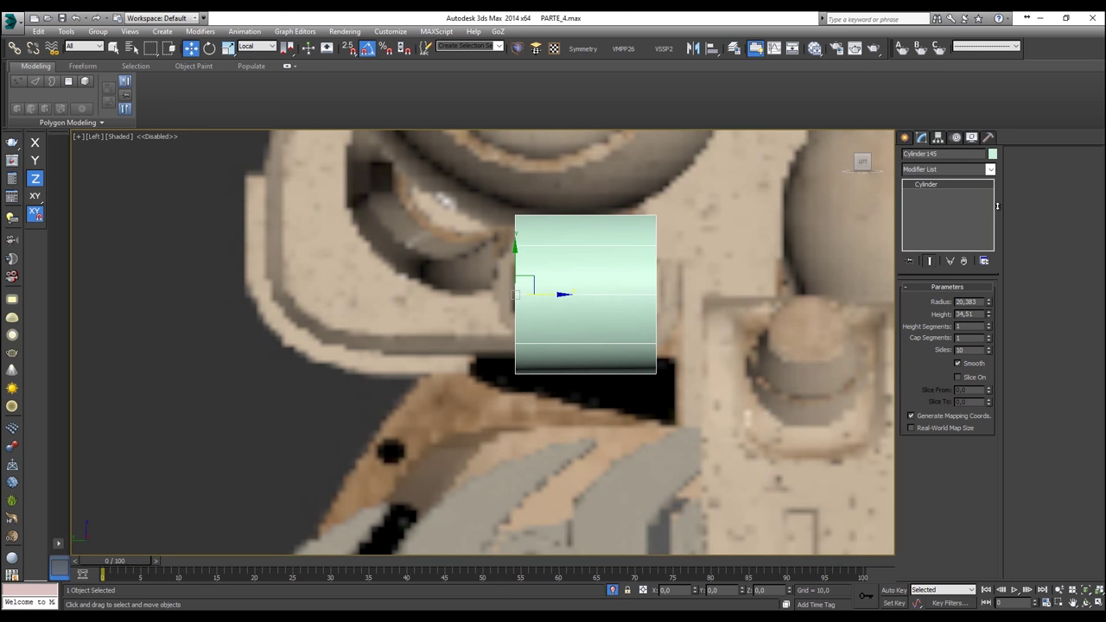
Step: Convert the cylinder to Editable Poly and connect its lengthwise edges with 2 segments and a pinch of 56
{"action": "right_click", "coordinate": [619, 307]}
{"action": "mouse_move", "coordinate": [683, 410]}
{"action": "left_click", "coordinate": [778, 420]}
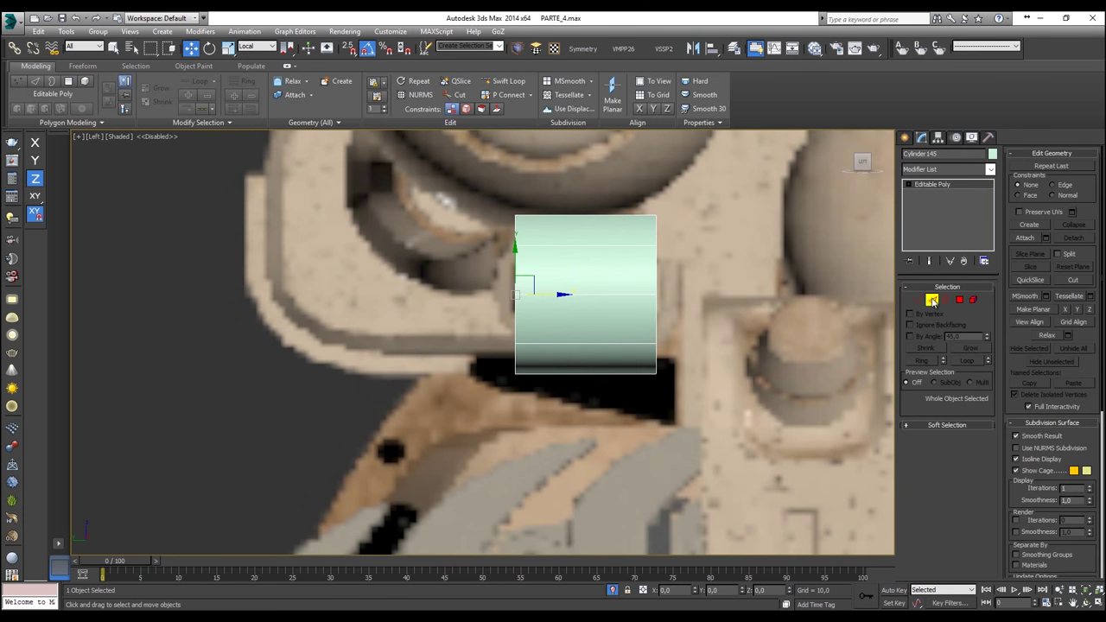
{"action": "left_click", "coordinate": [932, 300]}
{"action": "left_click_drag", "start_coordinate": [543, 411], "coordinate": [550, 185]}
{"action": "left_click", "coordinate": [738, 81]}
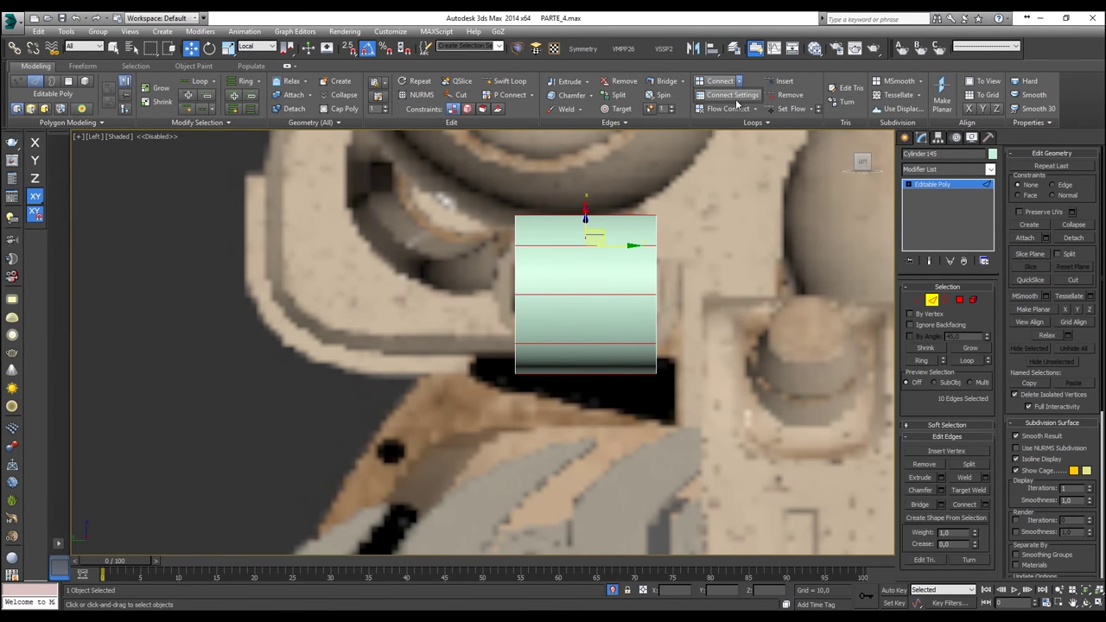
{"action": "left_click", "coordinate": [732, 95]}
{"action": "left_click", "coordinate": [492, 346]}
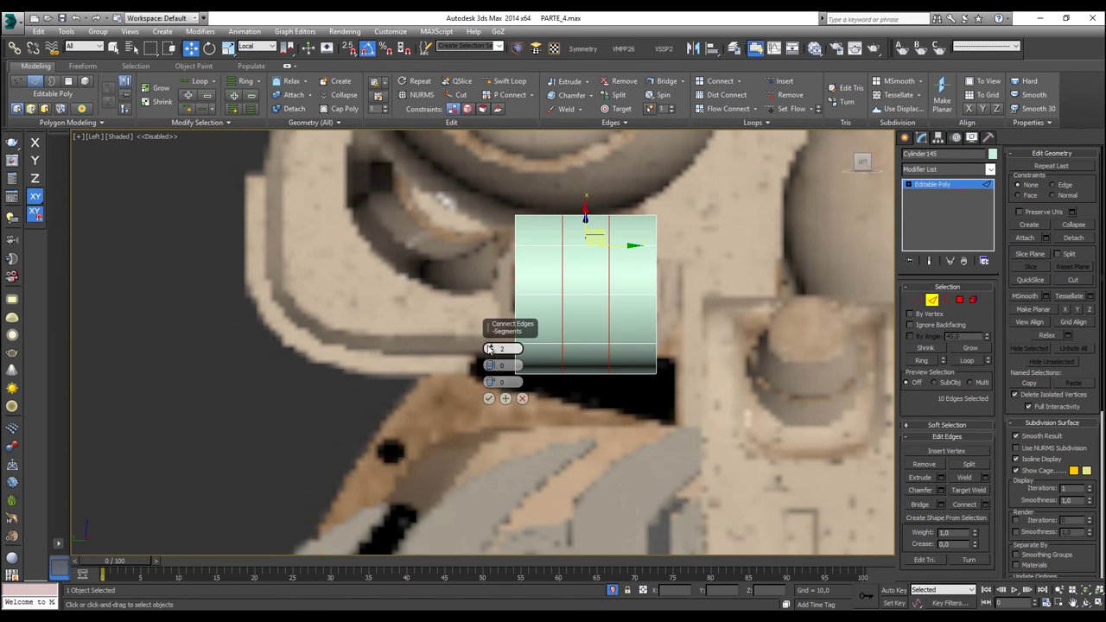
{"action": "left_click_drag", "start_coordinate": [491, 364], "coordinate": [493, 347]}
{"action": "left_click_drag", "start_coordinate": [492, 257], "coordinate": [491, 237]}
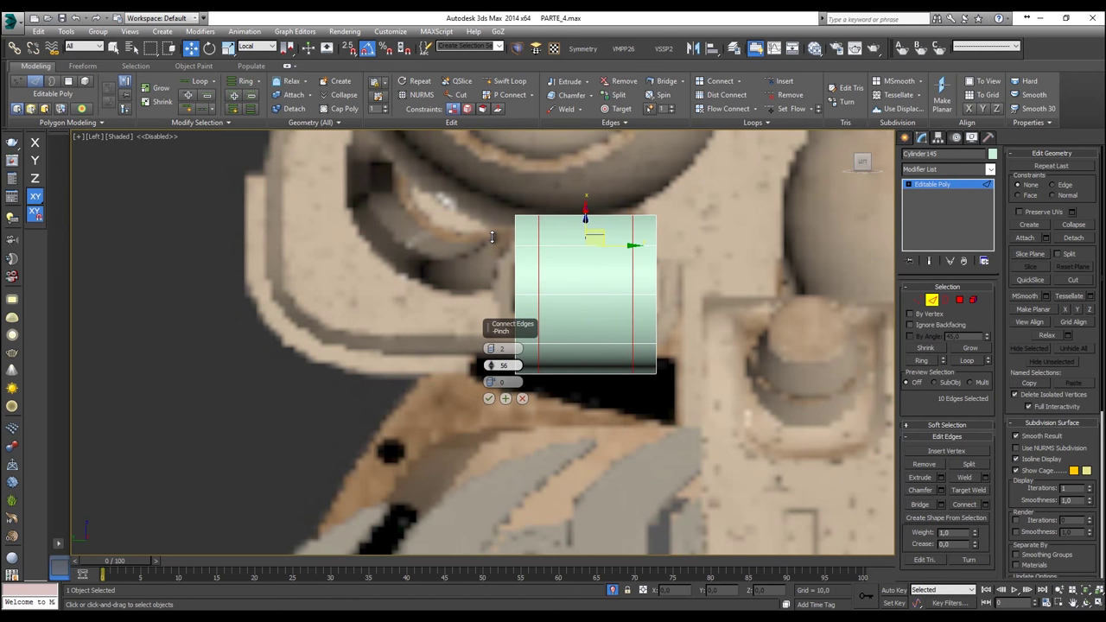
{"action": "left_click", "coordinate": [489, 398]}
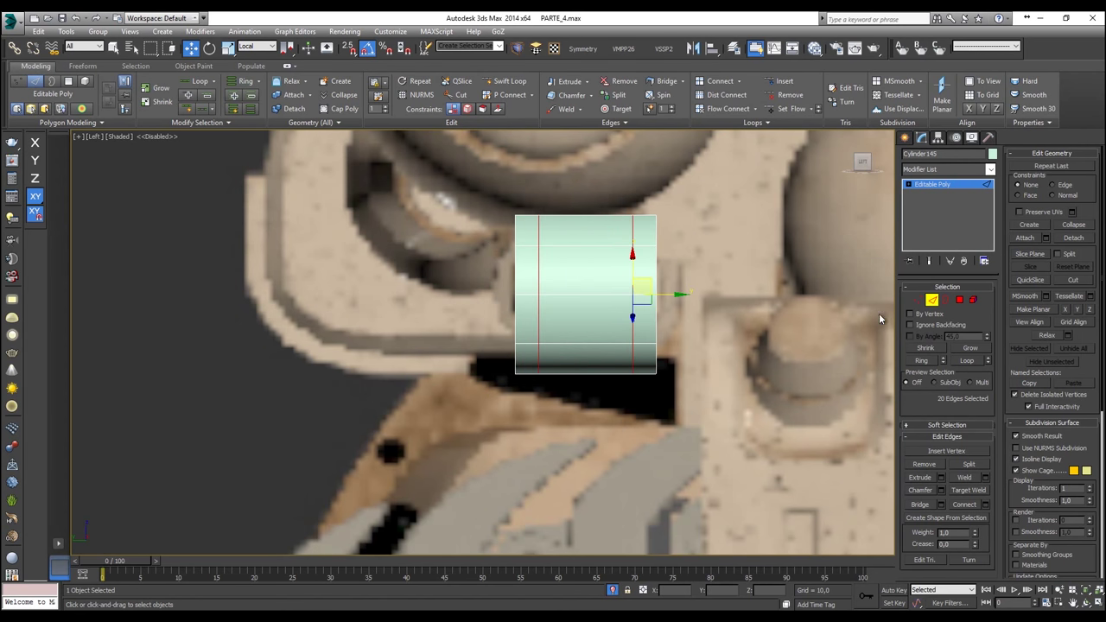
Step: Select the cylinder's middle band of polygons and extrude it inward to form a recessed waist between two end flanges
{"action": "left_click", "coordinate": [958, 300]}
{"action": "left_click_drag", "start_coordinate": [574, 388], "coordinate": [575, 212]}
{"action": "key", "text": "p"}
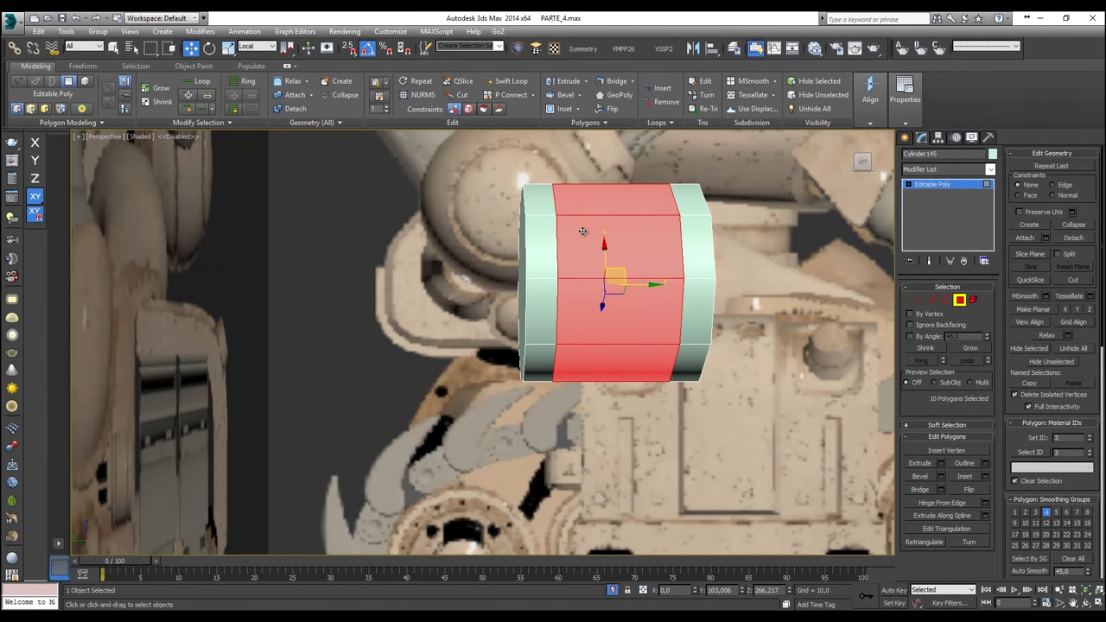
{"action": "key", "text": "z"}
{"action": "scroll", "coordinate": [583, 255], "scroll_direction": "down", "scroll_amount": 3}
{"action": "middle_click_drag", "start_coordinate": [582, 259], "coordinate": [558, 272], "text": "alt"}
{"action": "right_click", "coordinate": [558, 270]}
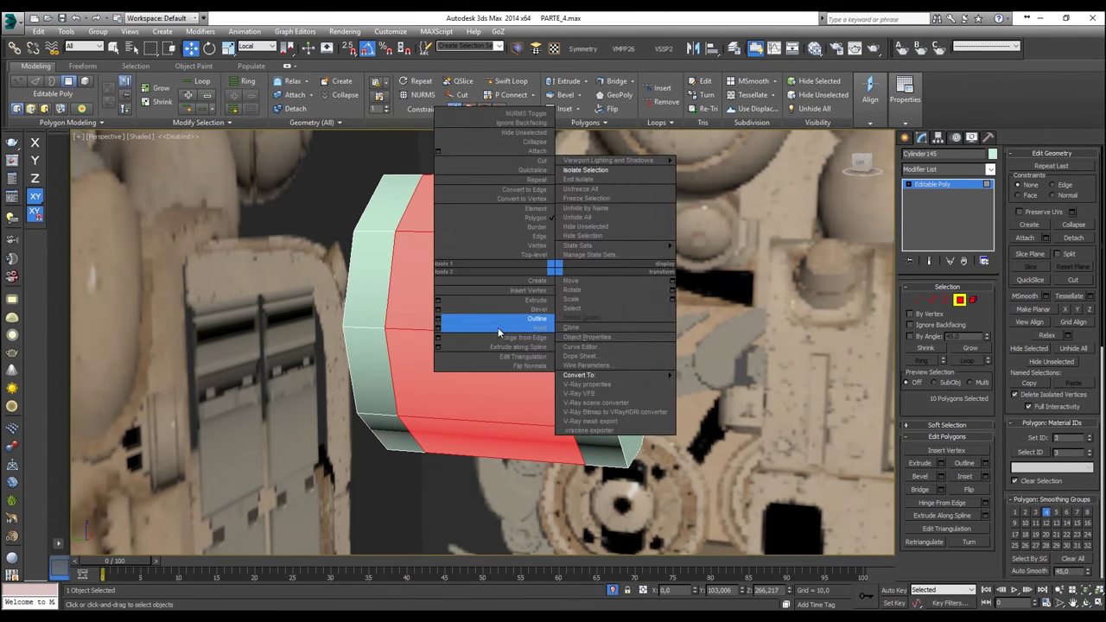
{"action": "left_click", "coordinate": [438, 301]}
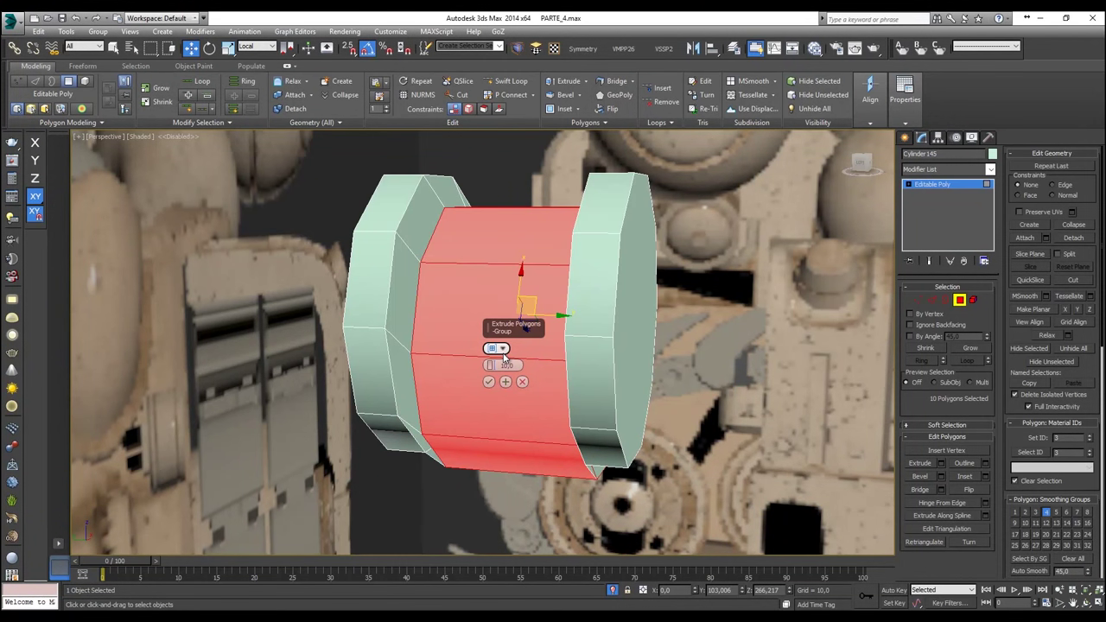
{"action": "left_click_drag", "start_coordinate": [504, 361], "coordinate": [485, 438]}
{"action": "left_click", "coordinate": [488, 382]}
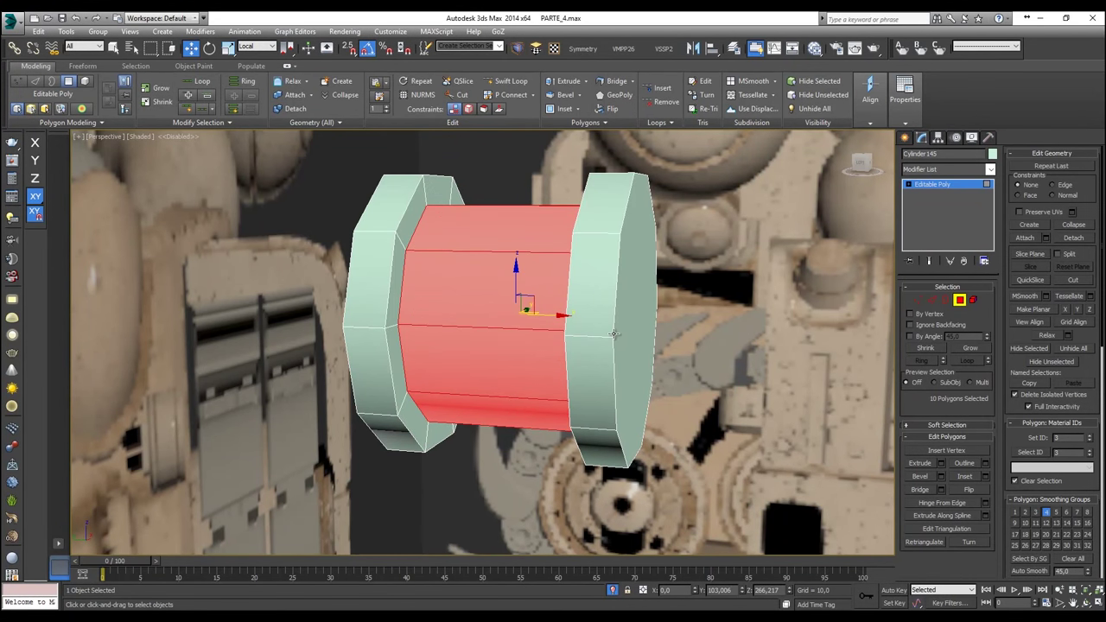
Step: Select both end-cap polygons of the cylinder and inset them by 2.856
{"action": "left_click", "coordinate": [648, 305]}
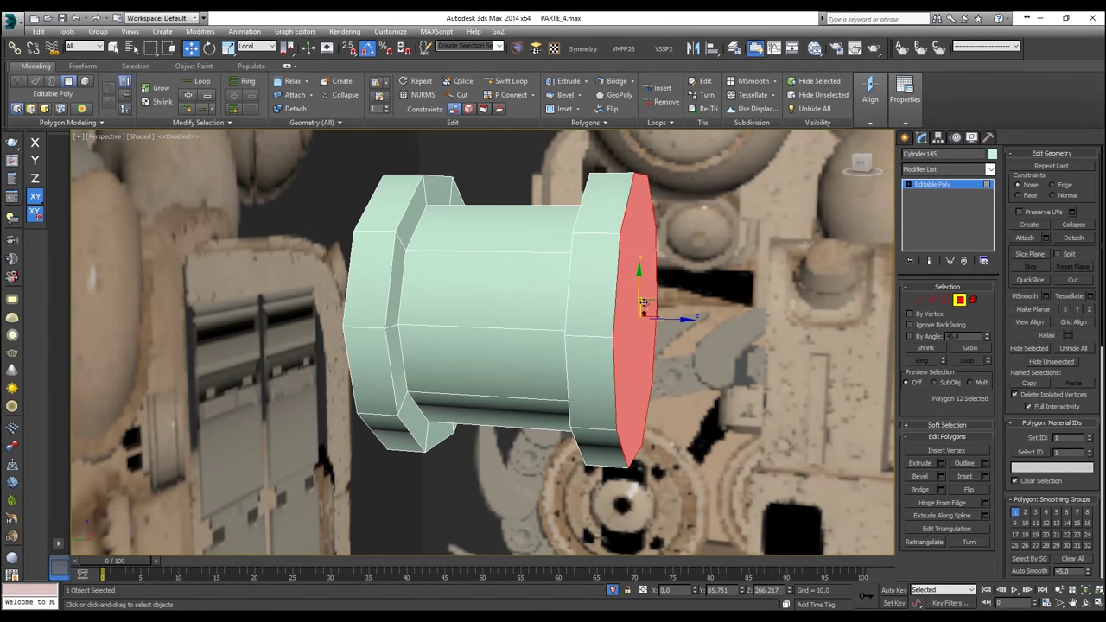
{"action": "middle_click_drag", "start_coordinate": [572, 306], "coordinate": [654, 301], "text": "alt"}
{"action": "left_click", "coordinate": [402, 293], "text": "ctrl"}
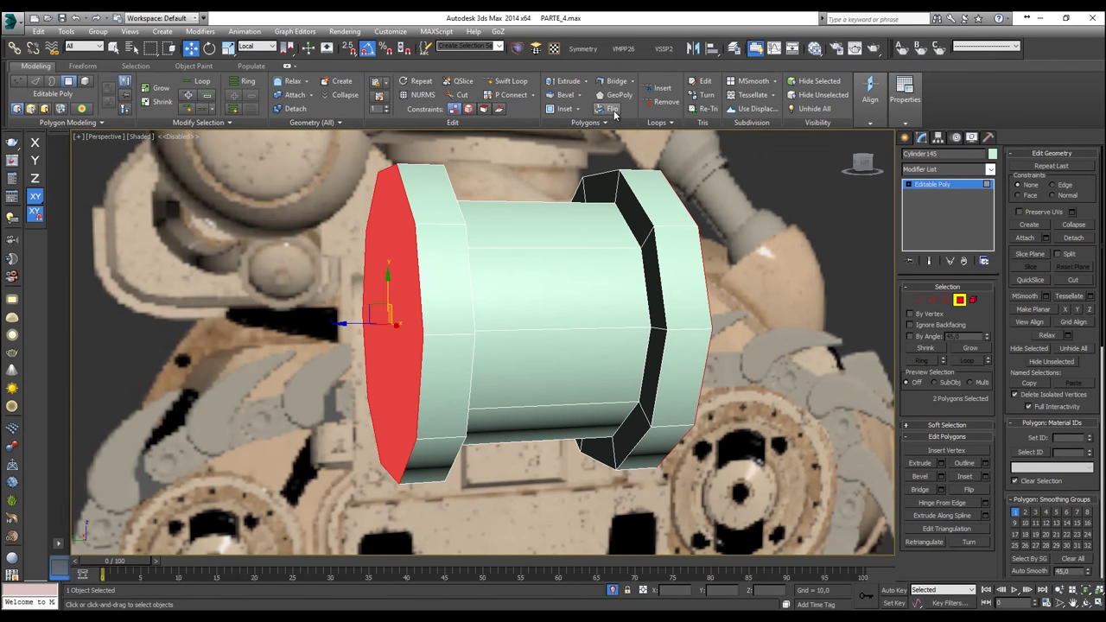
{"action": "left_click", "coordinate": [563, 109]}
{"action": "middle_click_drag", "start_coordinate": [516, 213], "coordinate": [532, 222], "text": "alt"}
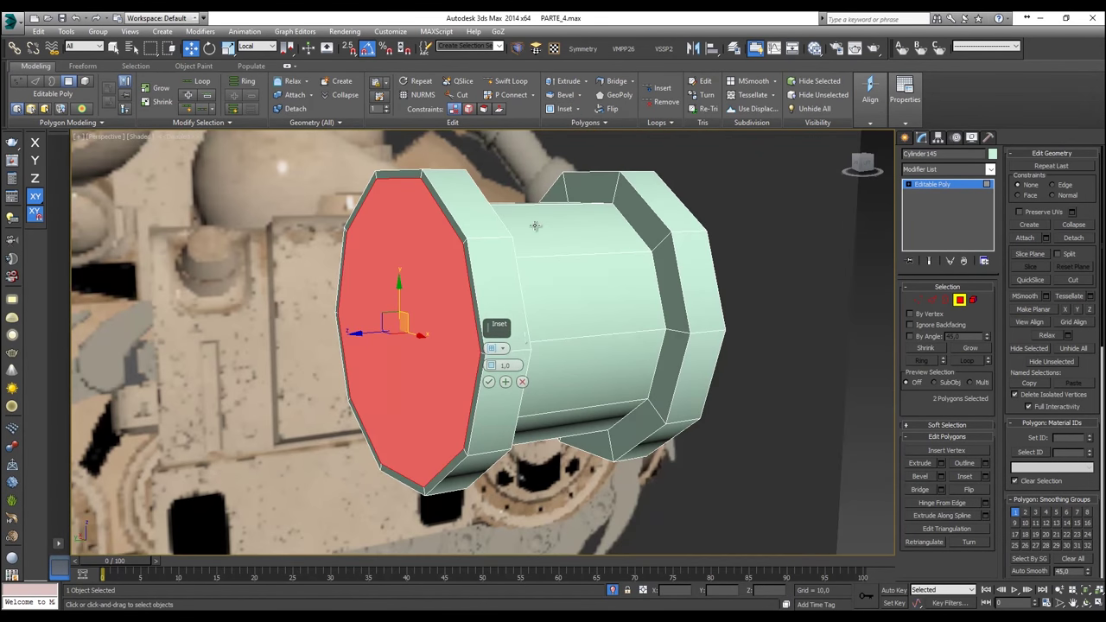
{"action": "left_click_drag", "start_coordinate": [491, 365], "coordinate": [489, 356]}
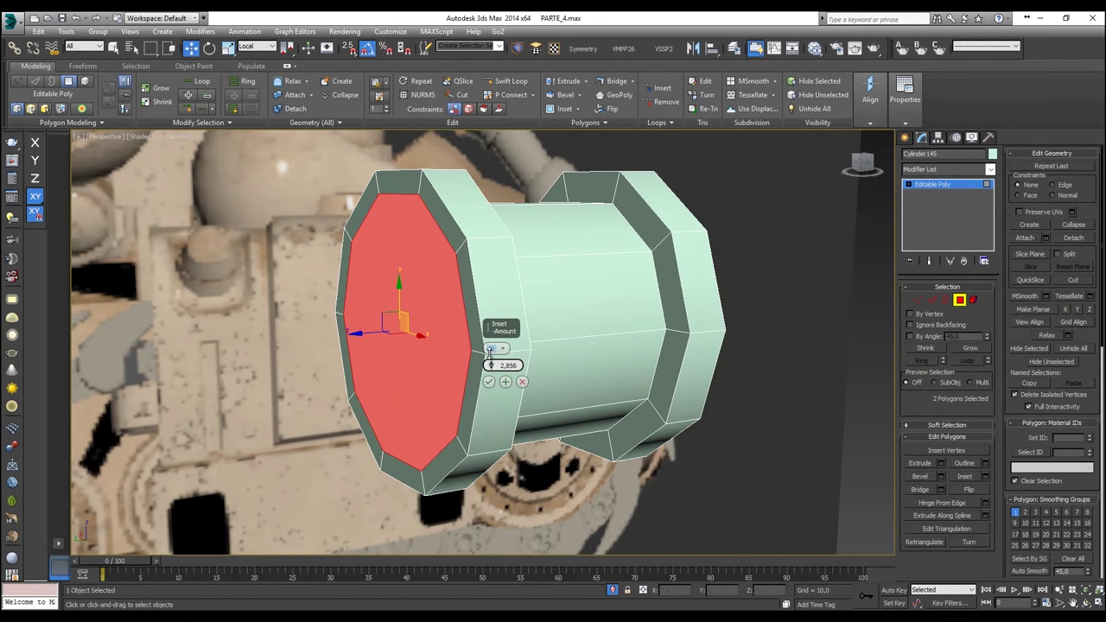
{"action": "left_click", "coordinate": [489, 381]}
Step: Extrude the two inset cap faces inward with a height of -1.834 to recess both ends
{"action": "right_click", "coordinate": [463, 329]}
{"action": "left_click", "coordinate": [353, 361]}
{"action": "mouse_move", "coordinate": [490, 365]}
{"action": "left_mouse_down"}
{"action": "mouse_move", "coordinate": [491, 380]}
{"action": "mouse_move", "coordinate": [488, 355]}
{"action": "left_mouse_up"}
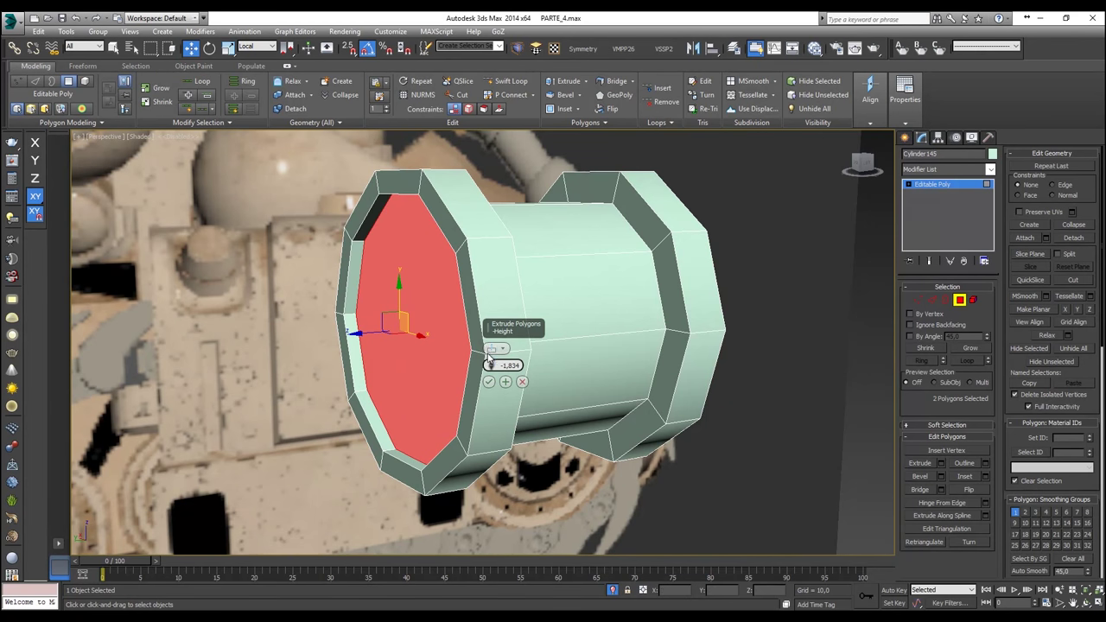
{"action": "left_click", "coordinate": [489, 381]}
Step: Inset the recessed cap faces again by 0.652
{"action": "middle_click_drag", "start_coordinate": [467, 368], "coordinate": [487, 355], "text": "alt"}
{"action": "right_click", "coordinate": [488, 355]}
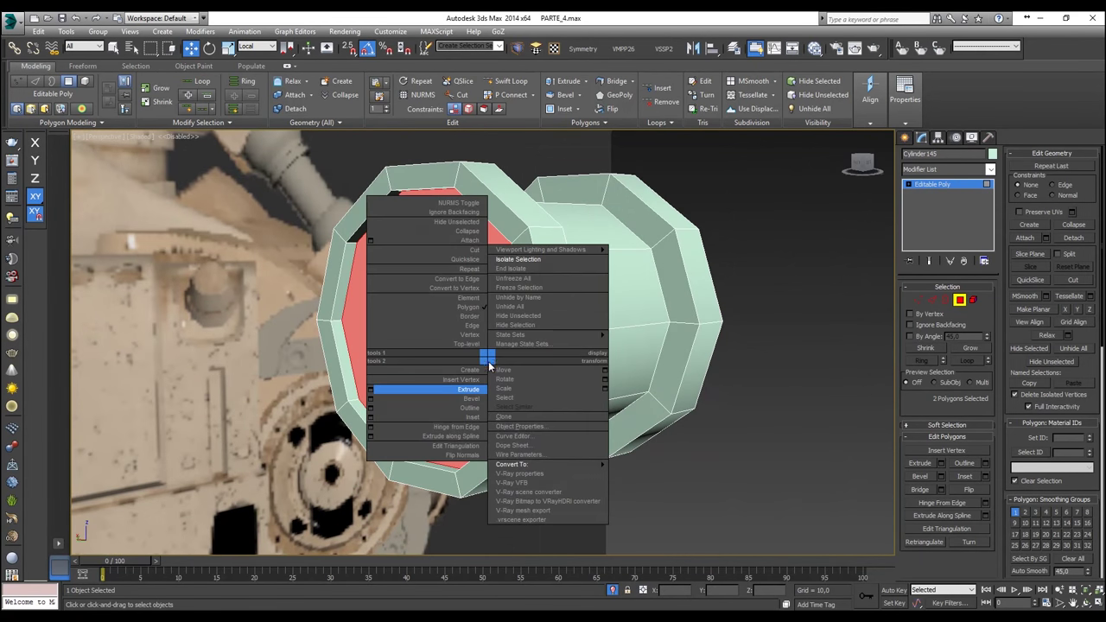
{"action": "left_click", "coordinate": [367, 415]}
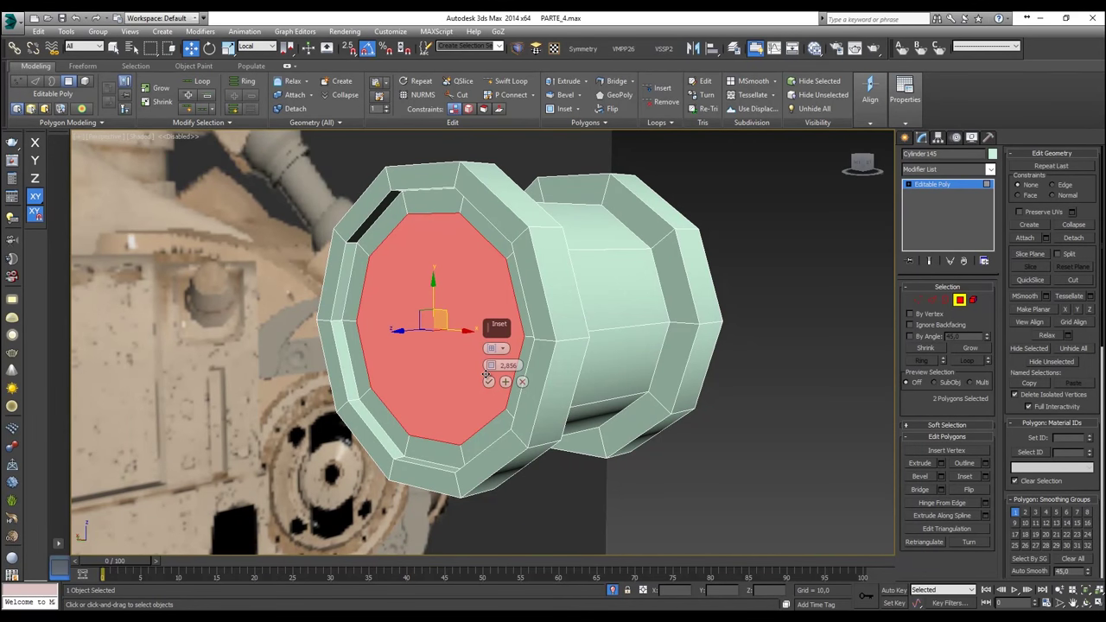
{"action": "left_click_drag", "start_coordinate": [489, 366], "coordinate": [487, 381]}
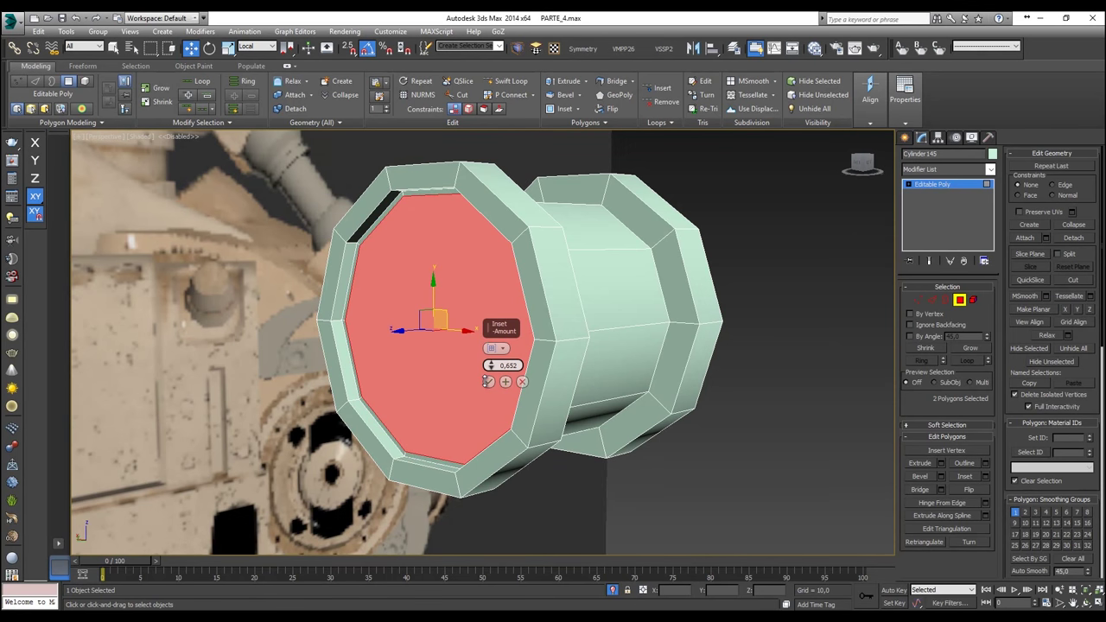
Step: Extrude the two newly inset cap faces outward from the recesses
{"action": "right_click", "coordinate": [485, 378]}
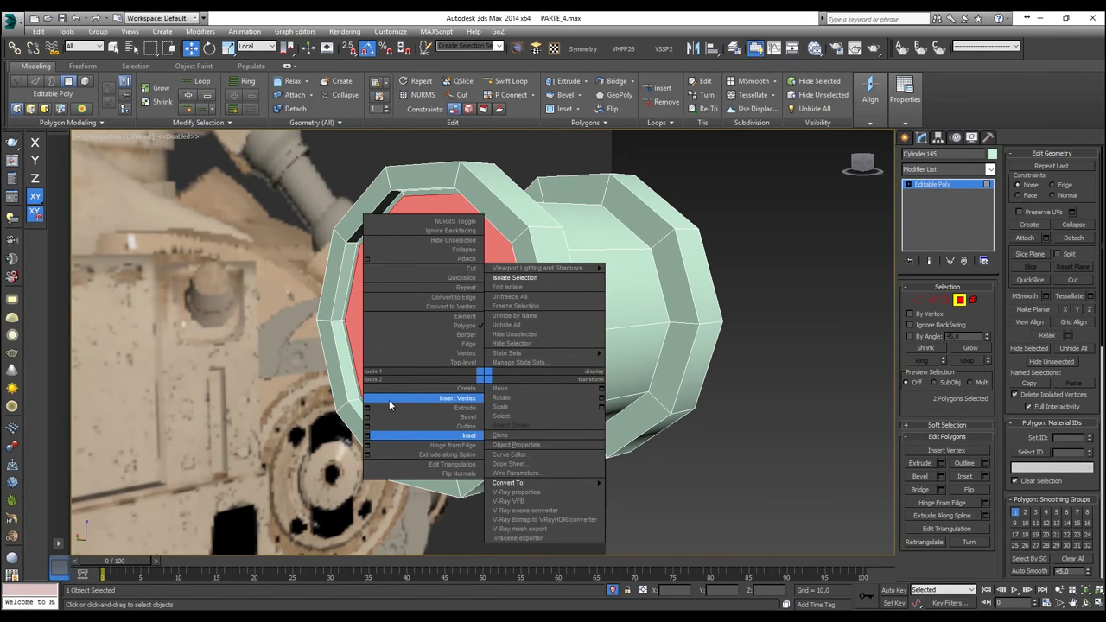
{"action": "left_click", "coordinate": [374, 406]}
{"action": "left_click_drag", "start_coordinate": [490, 368], "coordinate": [490, 365]}
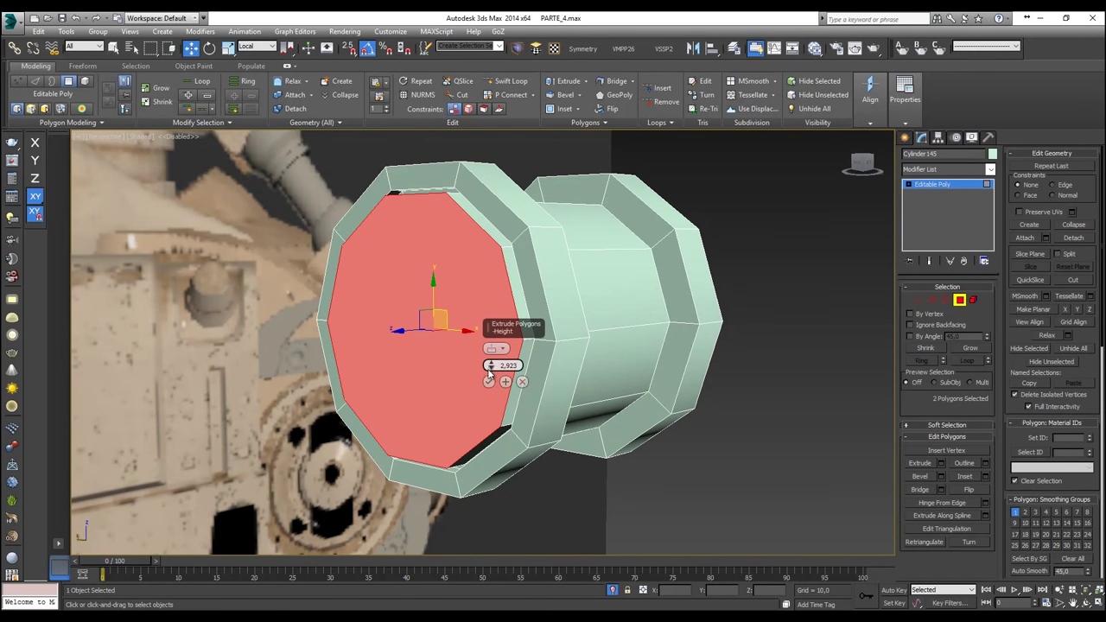
{"action": "left_click", "coordinate": [489, 381]}
Step: Scale down the two cap faces, extrude them outward again and narrow them to form a pointed dome on each end
{"action": "key", "text": "r"}
{"action": "left_click_drag", "start_coordinate": [418, 320], "coordinate": [419, 351]}
{"action": "middle_click_drag", "start_coordinate": [459, 332], "coordinate": [413, 333], "text": "alt"}
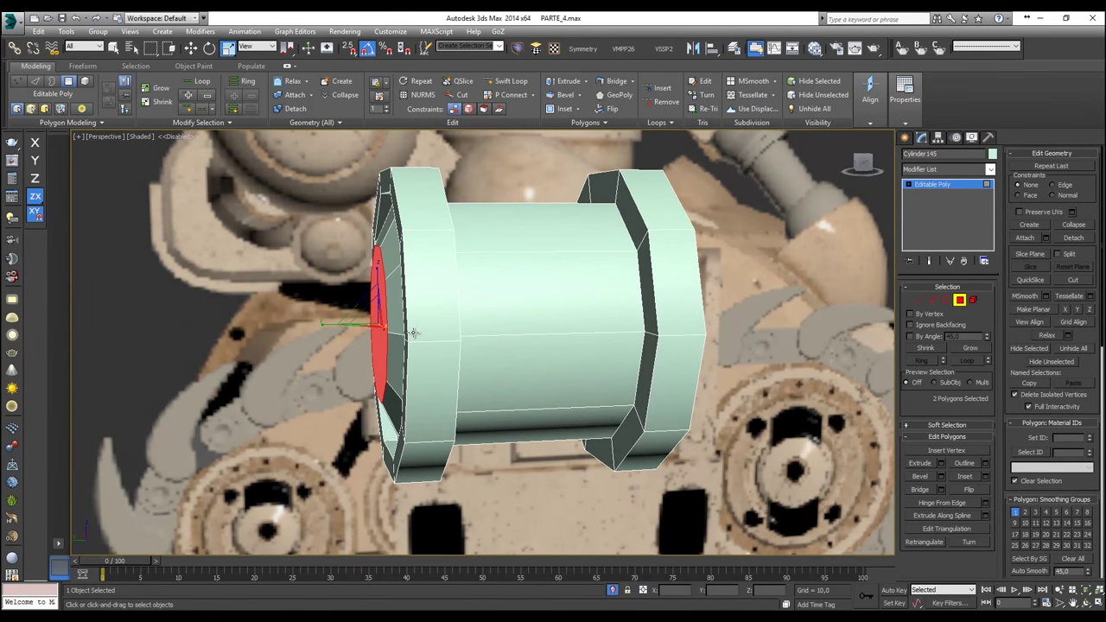
{"action": "right_click", "coordinate": [417, 323]}
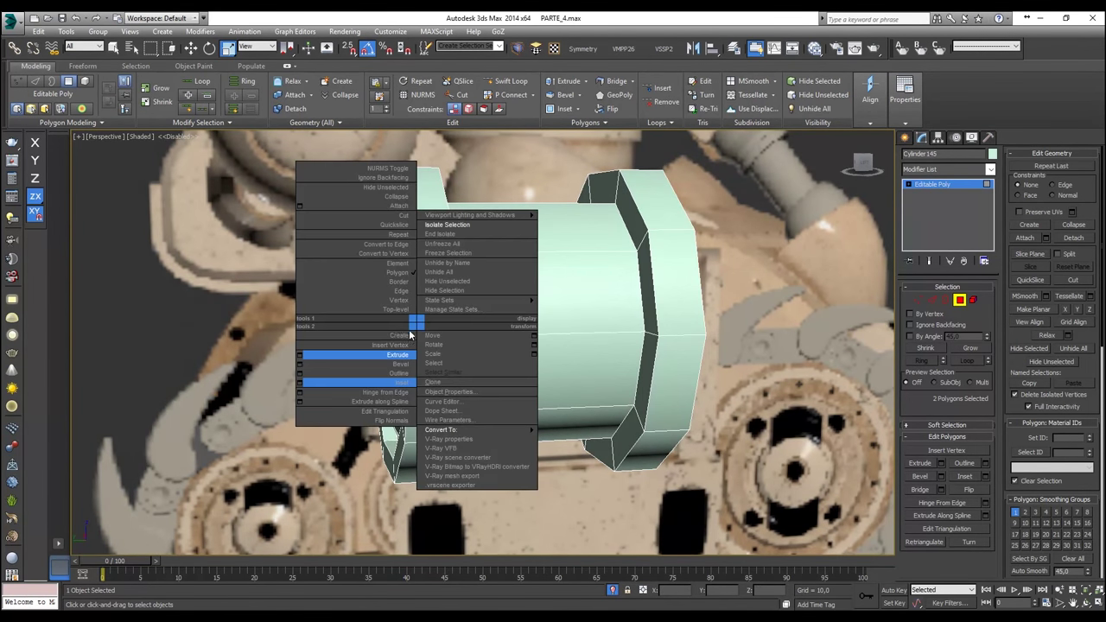
{"action": "left_click", "coordinate": [300, 355]}
{"action": "left_click", "coordinate": [488, 381]}
{"action": "middle_click_drag", "start_coordinate": [488, 382], "coordinate": [313, 415], "text": "alt"}
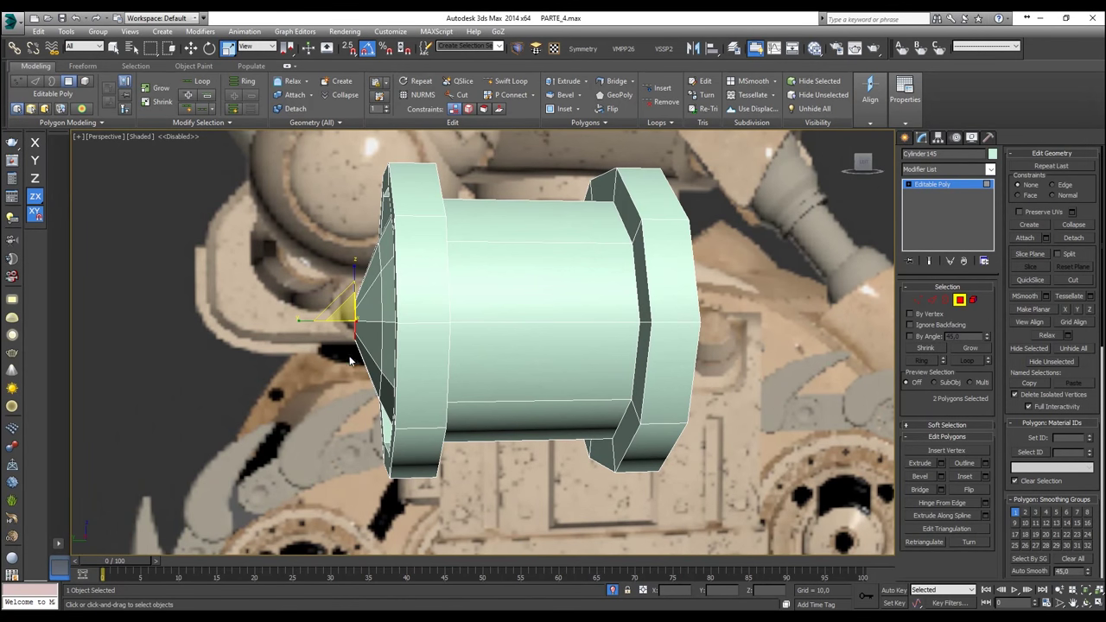
Step: Move the small centre face of each end dome slightly inward along the cylinder's axis to flatten the domes
{"action": "key", "text": "w"}
{"action": "middle_click_drag", "start_coordinate": [724, 282], "coordinate": [700, 284], "text": "alt"}
{"action": "left_click", "coordinate": [671, 328], "text": "alt"}
{"action": "middle_click_drag", "start_coordinate": [407, 346], "coordinate": [434, 347], "text": "alt"}
{"action": "left_click_drag", "start_coordinate": [325, 321], "coordinate": [334, 325]}
{"action": "middle_click_drag", "start_coordinate": [364, 323], "coordinate": [570, 325], "text": "alt"}
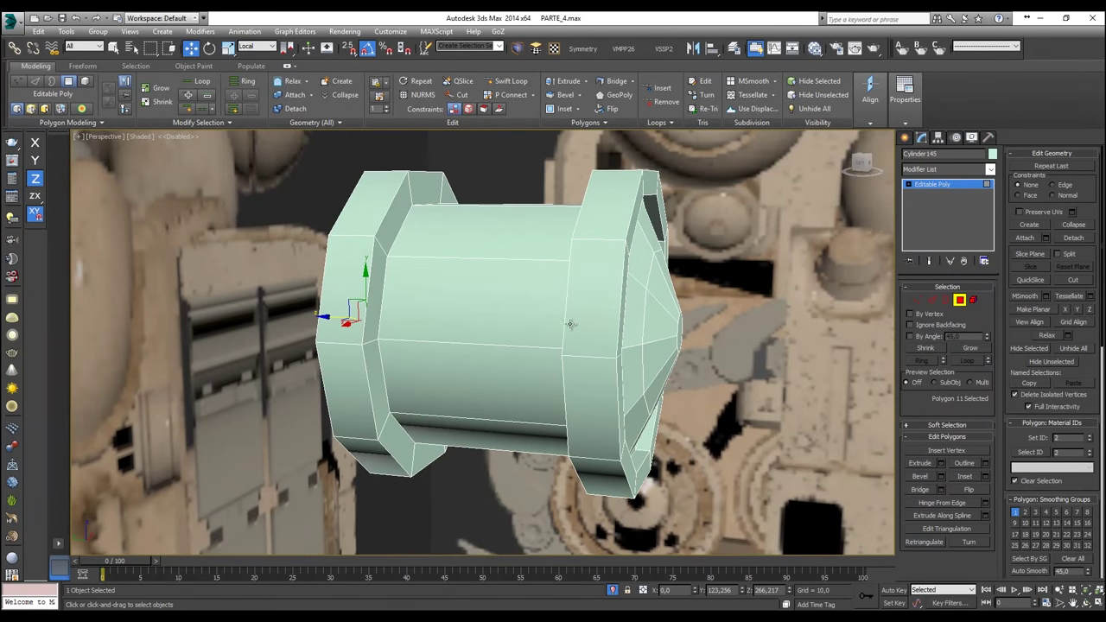
{"action": "left_click", "coordinate": [679, 338]}
{"action": "left_click_drag", "start_coordinate": [715, 336], "coordinate": [707, 335]}
{"action": "middle_click_drag", "start_coordinate": [707, 336], "coordinate": [619, 328], "text": "alt"}
Step: Cut edges between opposite vertices across the small ten-sided centre face of one end dome
{"action": "scroll", "coordinate": [660, 313], "scroll_direction": "up", "scroll_amount": 3}
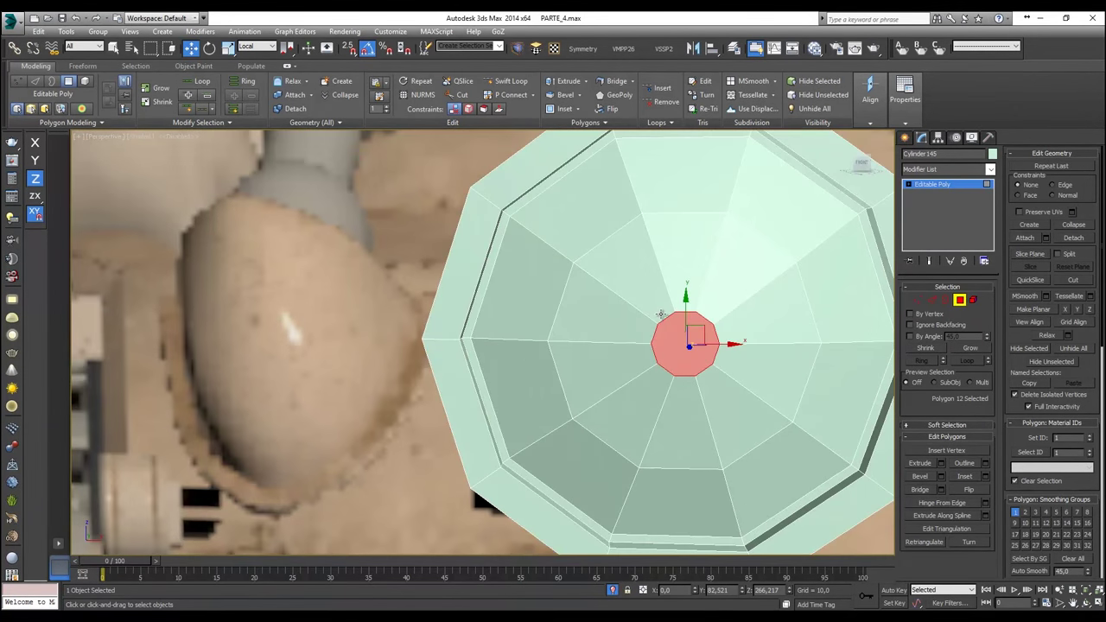
{"action": "left_click", "coordinate": [917, 299]}
{"action": "middle_click_drag", "start_coordinate": [767, 302], "coordinate": [633, 296], "text": "alt"}
{"action": "left_click", "coordinate": [460, 94]}
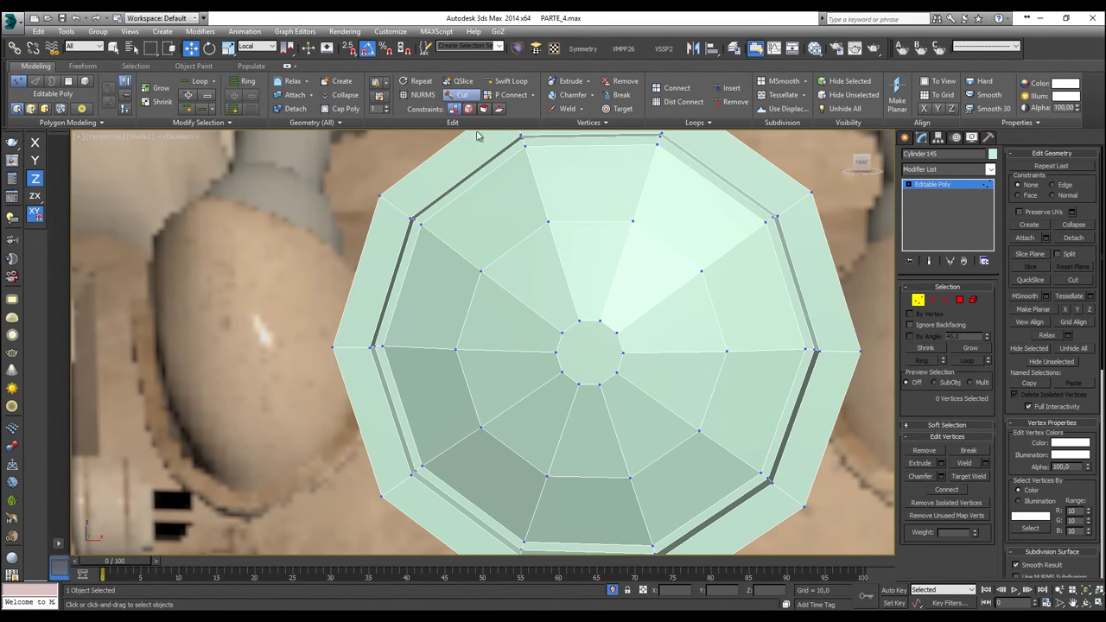
{"action": "left_click", "coordinate": [563, 332]}
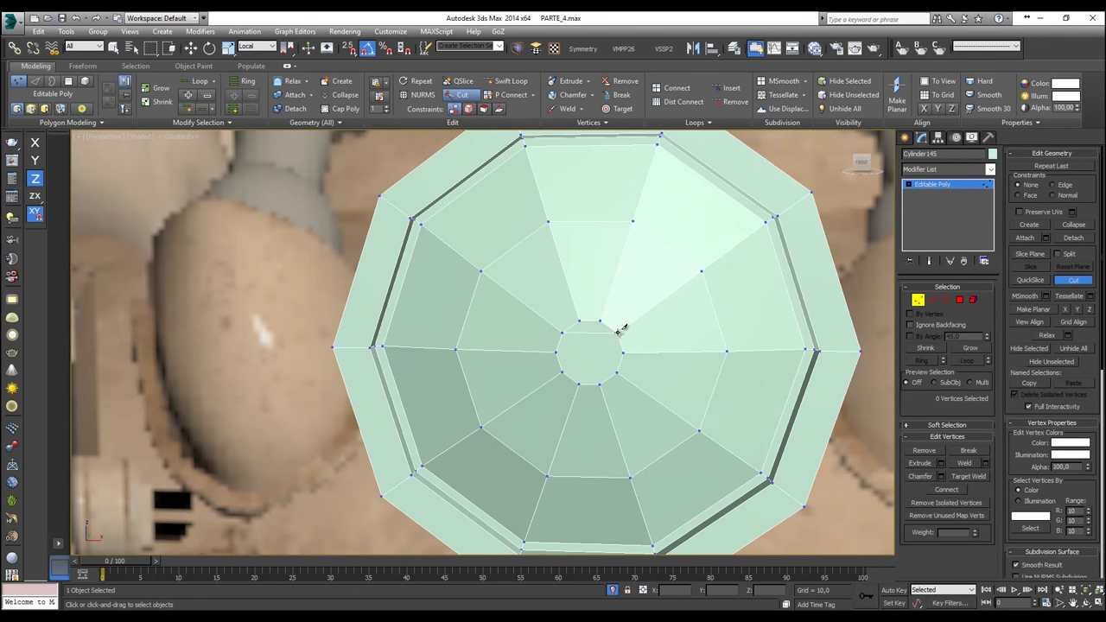
{"action": "left_click", "coordinate": [622, 350]}
{"action": "left_click", "coordinate": [562, 372]}
Step: Cut matching cross edges through the small centre face of the opposite end dome
{"action": "scroll", "coordinate": [624, 354], "scroll_direction": "down", "scroll_amount": 4}
{"action": "middle_click_drag", "start_coordinate": [615, 349], "coordinate": [679, 323], "text": "alt"}
{"action": "scroll", "coordinate": [635, 317], "scroll_direction": "up", "scroll_amount": 4}
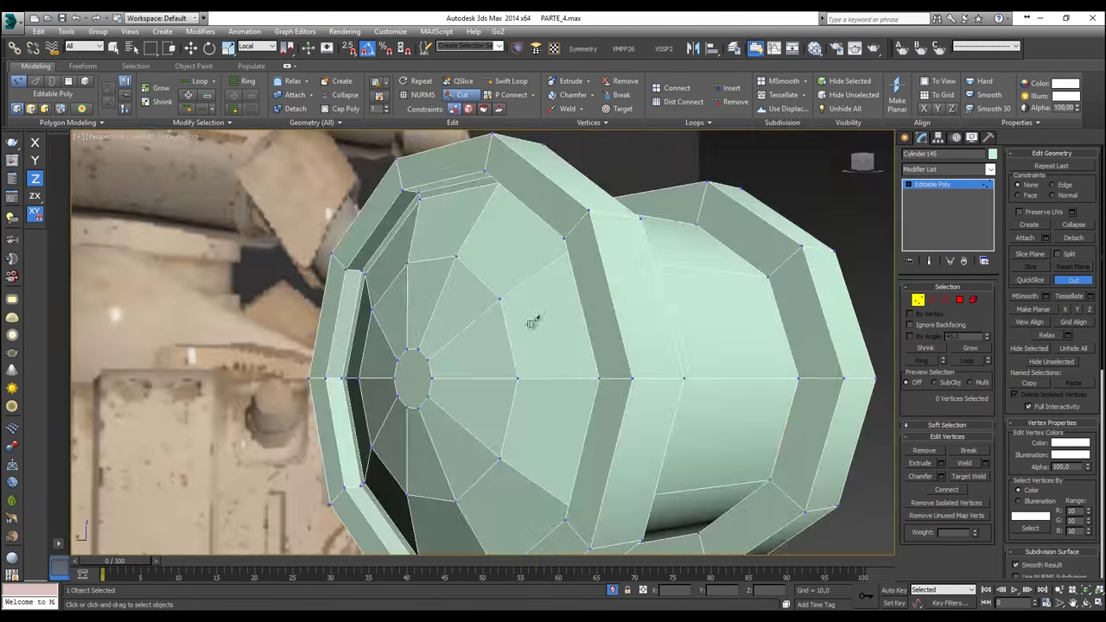
{"action": "scroll", "coordinate": [423, 358], "scroll_direction": "up", "scroll_amount": 3}
{"action": "left_click", "coordinate": [431, 358]}
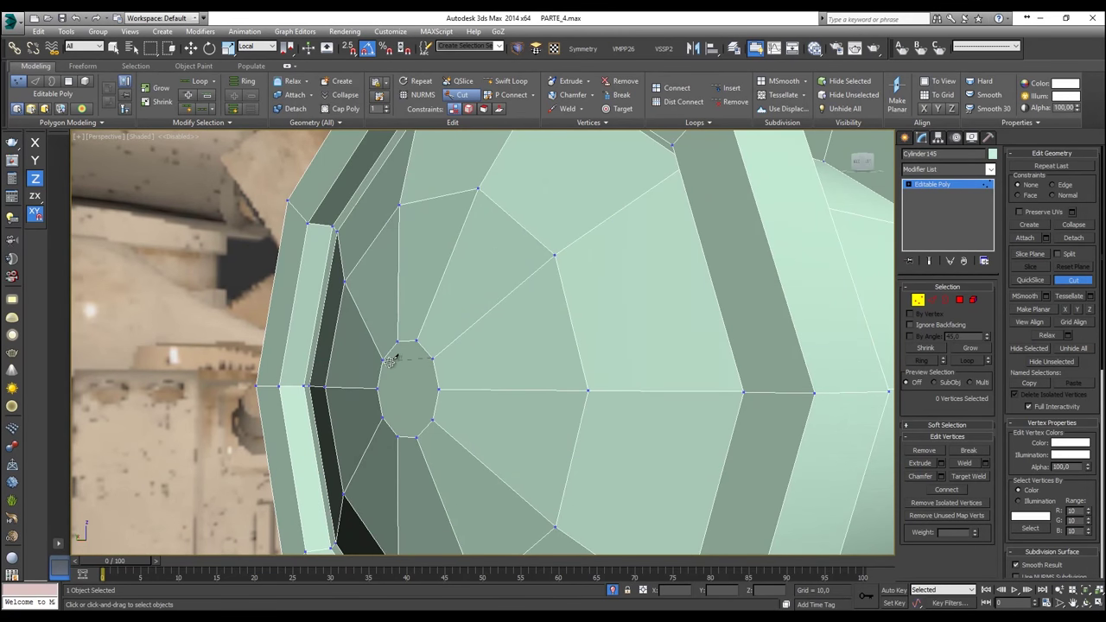
{"action": "left_click", "coordinate": [383, 360]}
{"action": "left_click", "coordinate": [377, 389]}
{"action": "left_click", "coordinate": [433, 419]}
{"action": "right_click", "coordinate": [399, 404]}
{"action": "scroll", "coordinate": [427, 399], "scroll_direction": "down", "scroll_amount": 5}
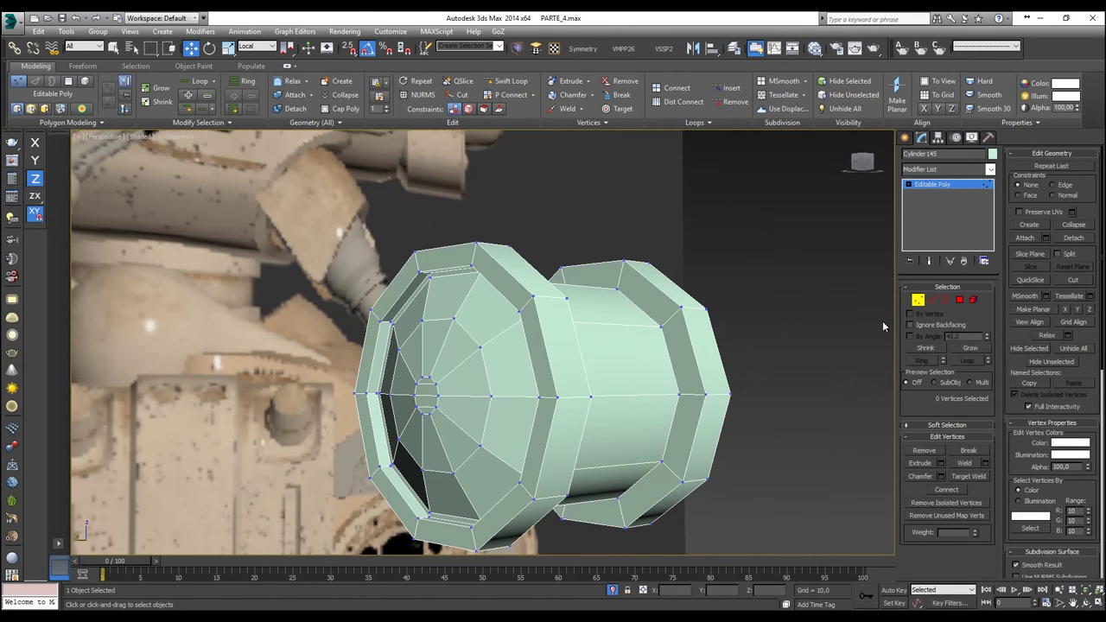
Step: Select the edge loops around the recessed groove between the rim and dome on one end
{"action": "left_click", "coordinate": [932, 299]}
{"action": "scroll", "coordinate": [501, 283], "scroll_direction": "up", "scroll_amount": 4}
{"action": "middle_click_drag", "start_coordinate": [468, 283], "coordinate": [508, 280], "text": "alt"}
{"action": "left_click", "coordinate": [515, 298]}
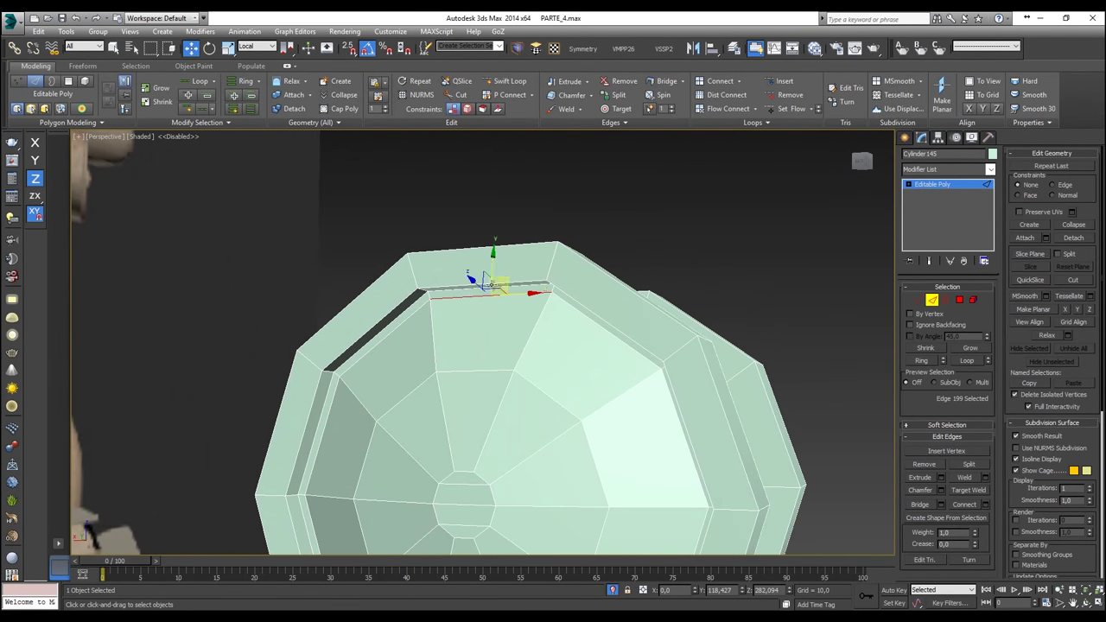
{"action": "left_click", "coordinate": [472, 290], "text": "ctrl"}
{"action": "left_click", "coordinate": [490, 287], "text": "ctrl"}
{"action": "left_click", "coordinate": [545, 293]}
{"action": "left_click", "coordinate": [207, 80]}
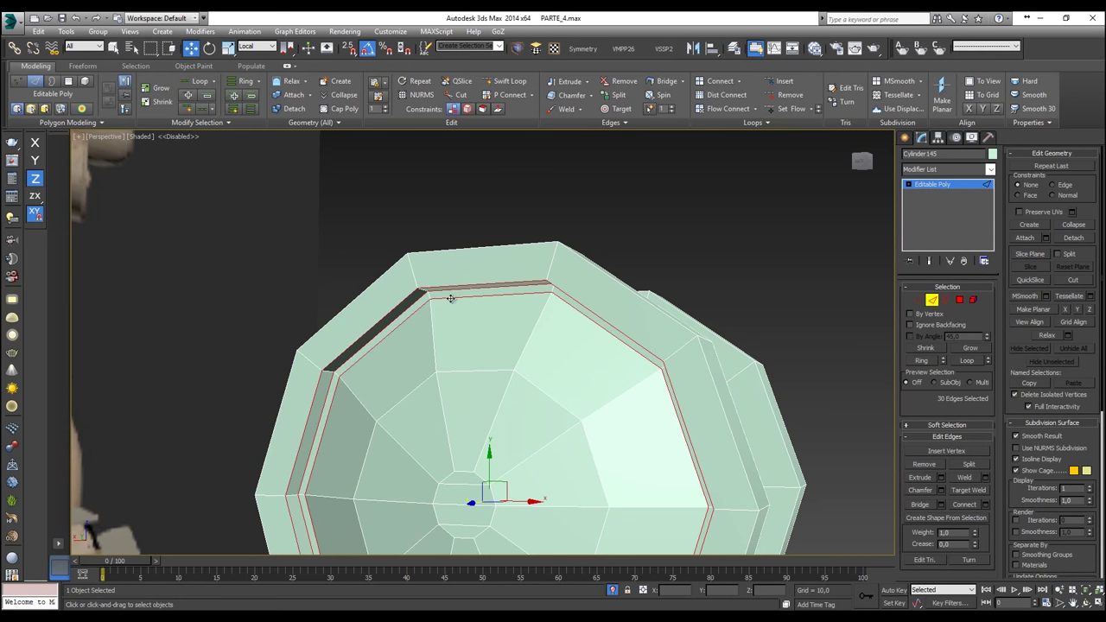
Step: Add the edge loops of the same end's flange, including its outer rim and inner corner, to the selection
{"action": "middle_click_drag", "start_coordinate": [447, 296], "coordinate": [583, 276], "text": "alt"}
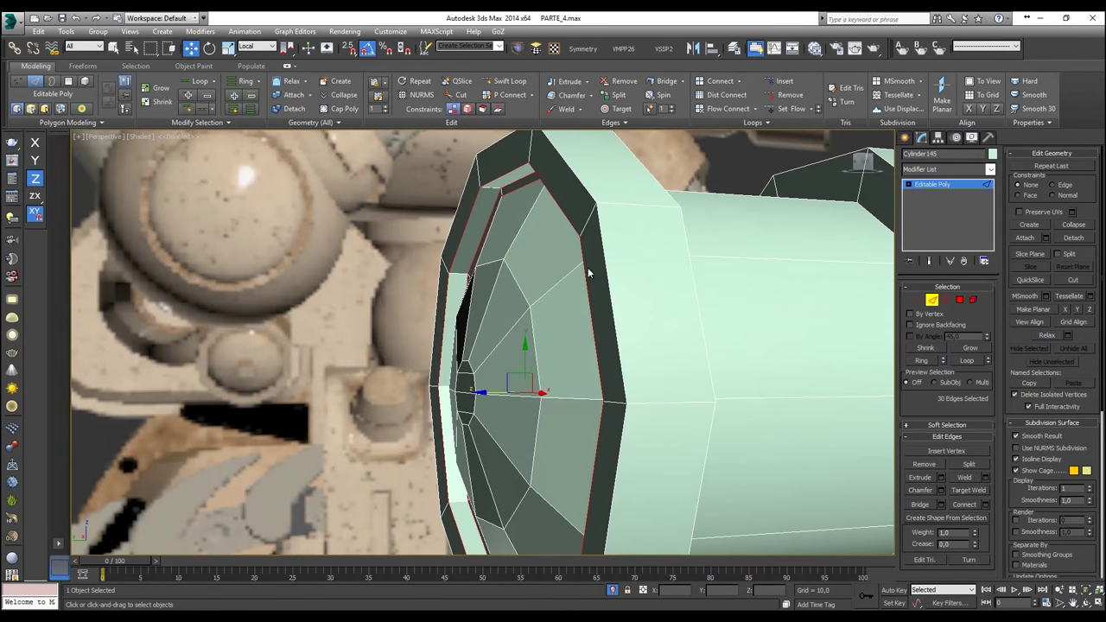
{"action": "left_click", "coordinate": [607, 262], "text": "ctrl"}
{"action": "left_click", "coordinate": [690, 262], "text": "ctrl"}
{"action": "middle_click_drag", "start_coordinate": [659, 265], "coordinate": [598, 263], "text": "alt"}
{"action": "left_click", "coordinate": [562, 261], "text": "ctrl"}
{"action": "left_click", "coordinate": [200, 82]}
Step: Add the matching flange and groove edge loops on the opposite end to the edge selection
{"action": "scroll", "coordinate": [467, 226], "scroll_direction": "down", "scroll_amount": 5}
{"action": "middle_click_drag", "start_coordinate": [529, 249], "coordinate": [473, 248], "text": "alt"}
{"action": "scroll", "coordinate": [559, 251], "scroll_direction": "up", "scroll_amount": 3}
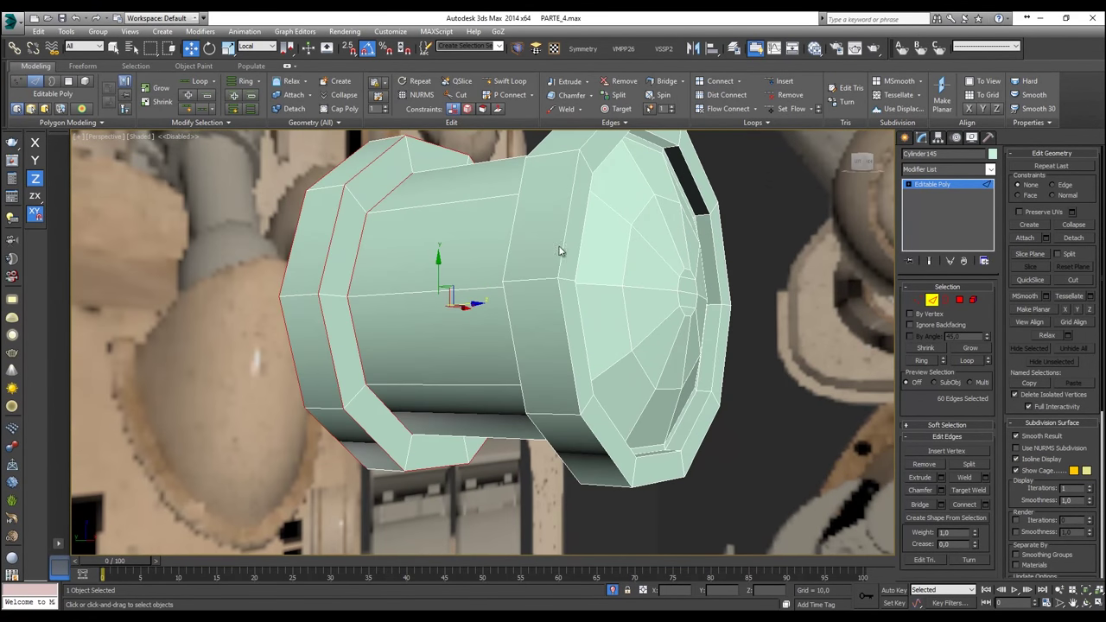
{"action": "left_click", "coordinate": [576, 248], "text": "ctrl"}
{"action": "left_click", "coordinate": [516, 238], "text": "ctrl"}
{"action": "middle_click_drag", "start_coordinate": [517, 239], "coordinate": [618, 239], "text": "alt"}
{"action": "key", "text": "alt+x"}
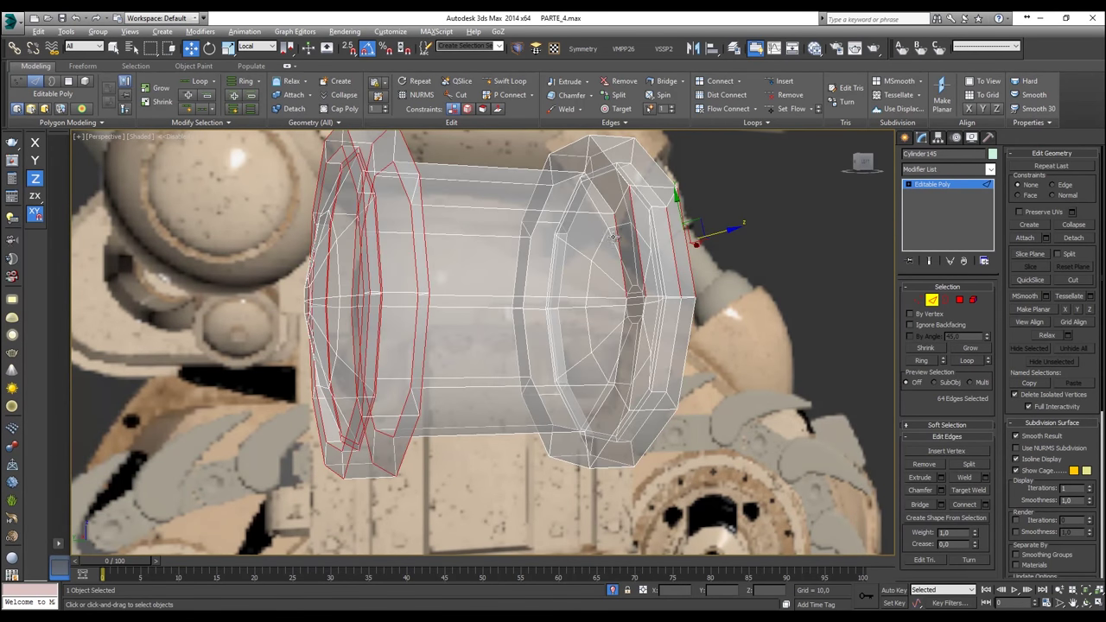
{"action": "key", "text": "alt+x"}
{"action": "left_click", "coordinate": [200, 82]}
{"action": "middle_click_drag", "start_coordinate": [570, 245], "coordinate": [485, 200], "text": "alt"}
{"action": "left_click", "coordinate": [194, 83]}
{"action": "middle_click_drag", "start_coordinate": [415, 237], "coordinate": [585, 277], "text": "alt"}
Step: Chamfer the selected edge loops by 0.12 with 2 segments
{"action": "right_click", "coordinate": [584, 276]}
{"action": "left_click", "coordinate": [472, 345]}
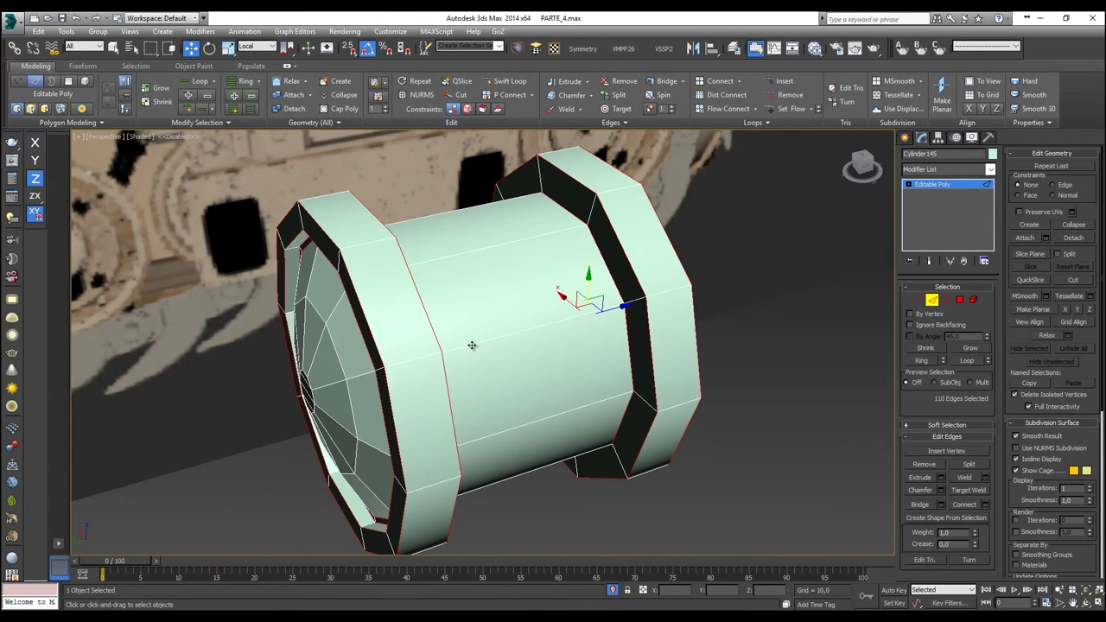
{"action": "mouse_move", "coordinate": [475, 343]}
{"action": "middle_mouse_down", "text": "alt"}
{"action": "mouse_move", "coordinate": [487, 333]}
{"action": "mouse_move", "coordinate": [481, 321]}
{"action": "mouse_move", "coordinate": [489, 332]}
{"action": "middle_mouse_up", "text": "alt"}
{"action": "scroll", "coordinate": [451, 330], "scroll_direction": "up", "scroll_amount": 3}
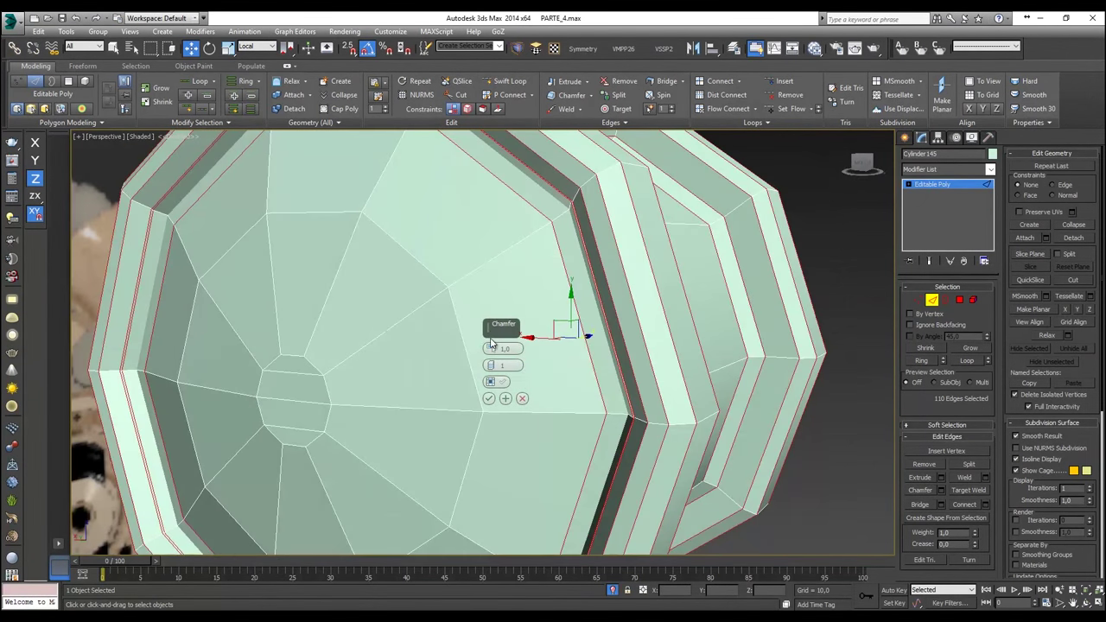
{"action": "type", "text": "0,12"}
{"action": "key", "text": "Return"}
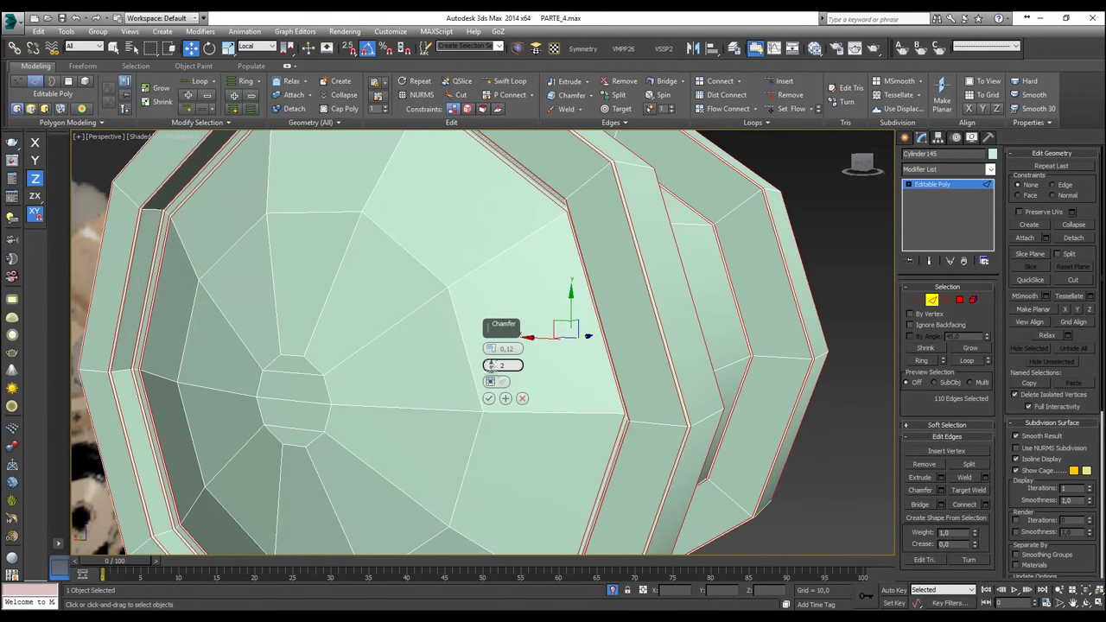
{"action": "left_click", "coordinate": [488, 399]}
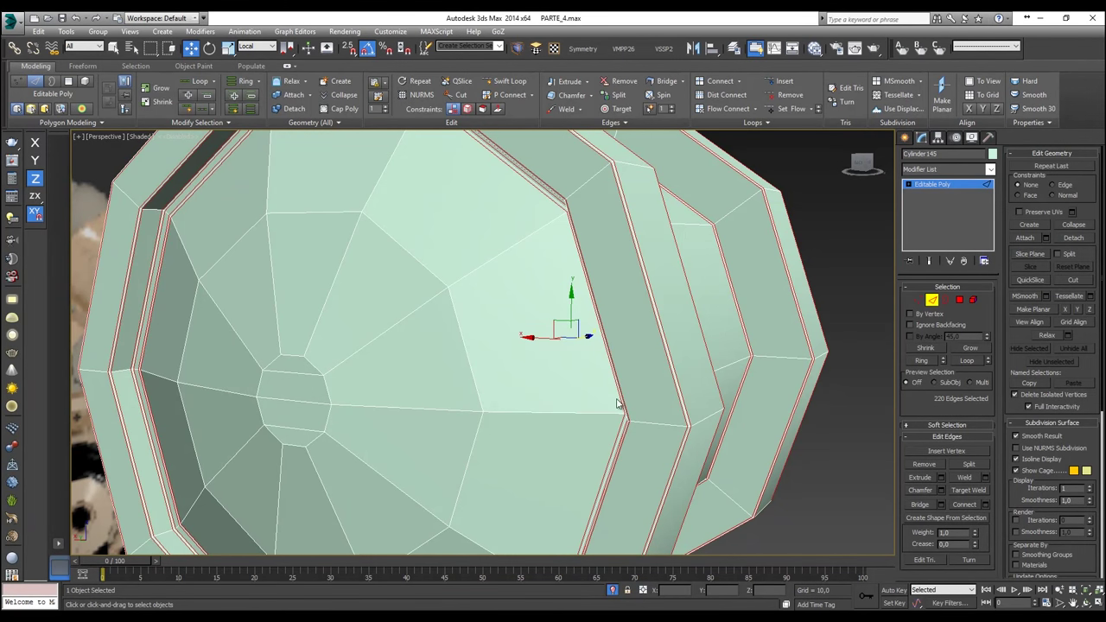
Step: Apply MeshSmooth to the whole cylinder with 2 iterations
{"action": "left_click", "coordinate": [937, 300]}
{"action": "scroll", "coordinate": [769, 294], "scroll_direction": "down", "scroll_amount": 4}
{"action": "middle_click_drag", "start_coordinate": [760, 299], "coordinate": [730, 311], "text": "alt"}
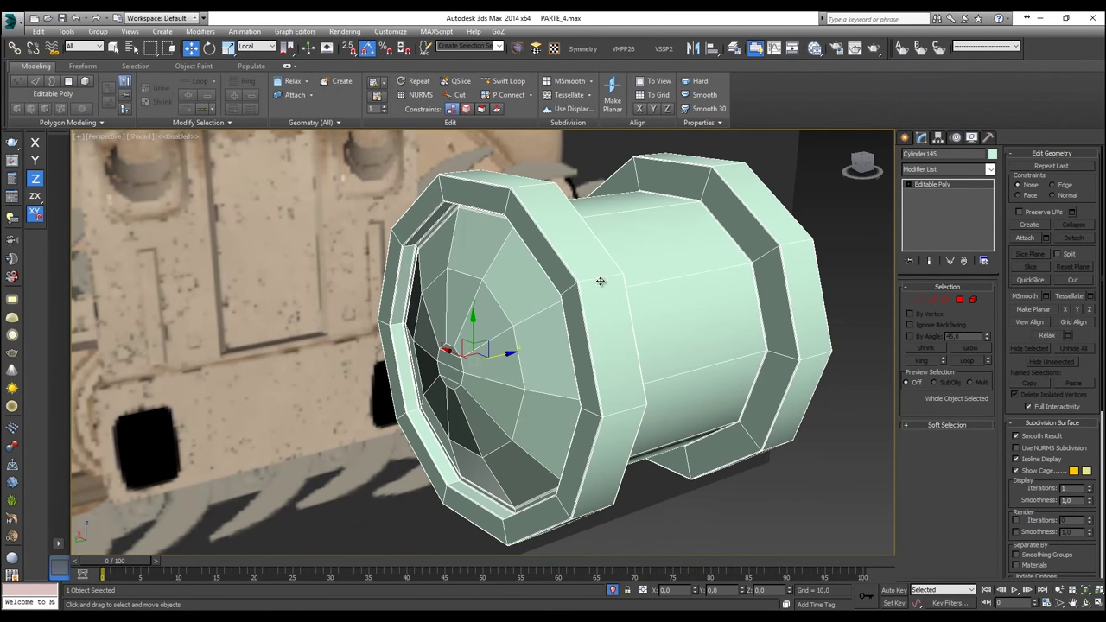
{"action": "left_click", "coordinate": [516, 50]}
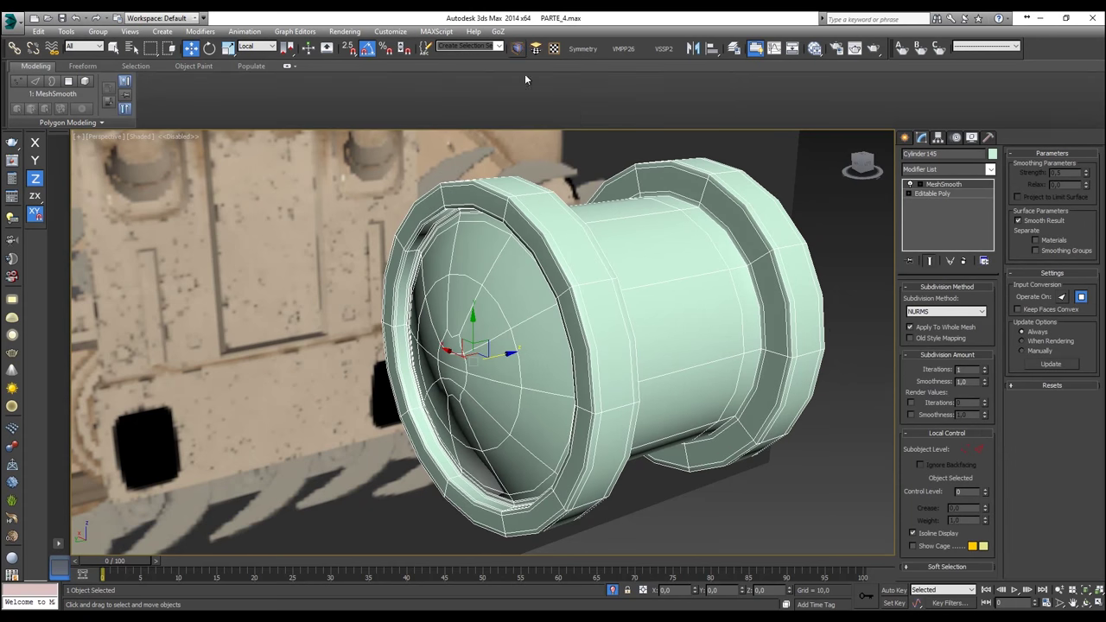
{"action": "left_click", "coordinate": [985, 367]}
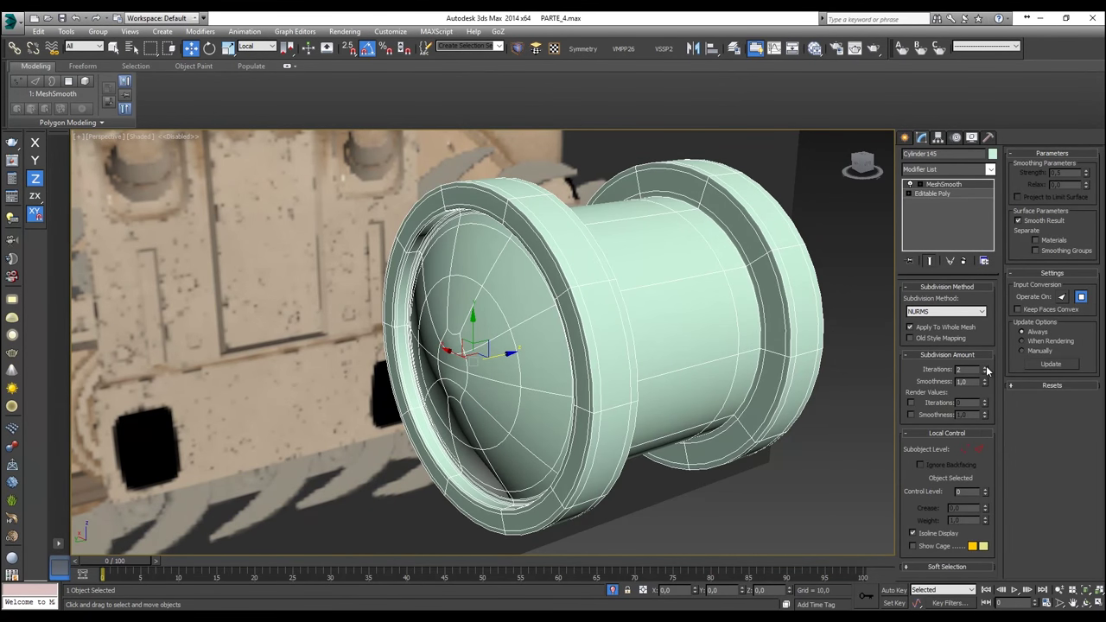
{"action": "middle_click_drag", "start_coordinate": [796, 344], "coordinate": [706, 321], "text": "alt"}
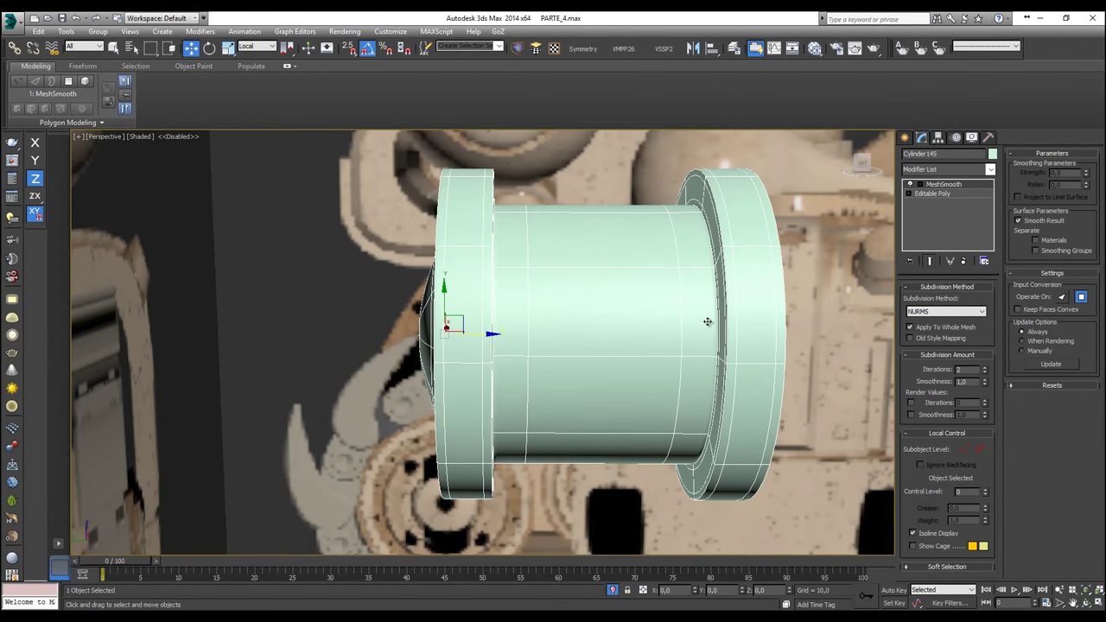
Step: In the base Editable Poly, select one end flange's vertices and move them inward along the axis to shorten the cylinder
{"action": "left_click", "coordinate": [944, 196]}
{"action": "left_click", "coordinate": [918, 299]}
{"action": "middle_click_drag", "start_coordinate": [734, 302], "coordinate": [664, 297], "text": "alt"}
{"action": "scroll", "coordinate": [665, 301], "scroll_direction": "down", "scroll_amount": 4}
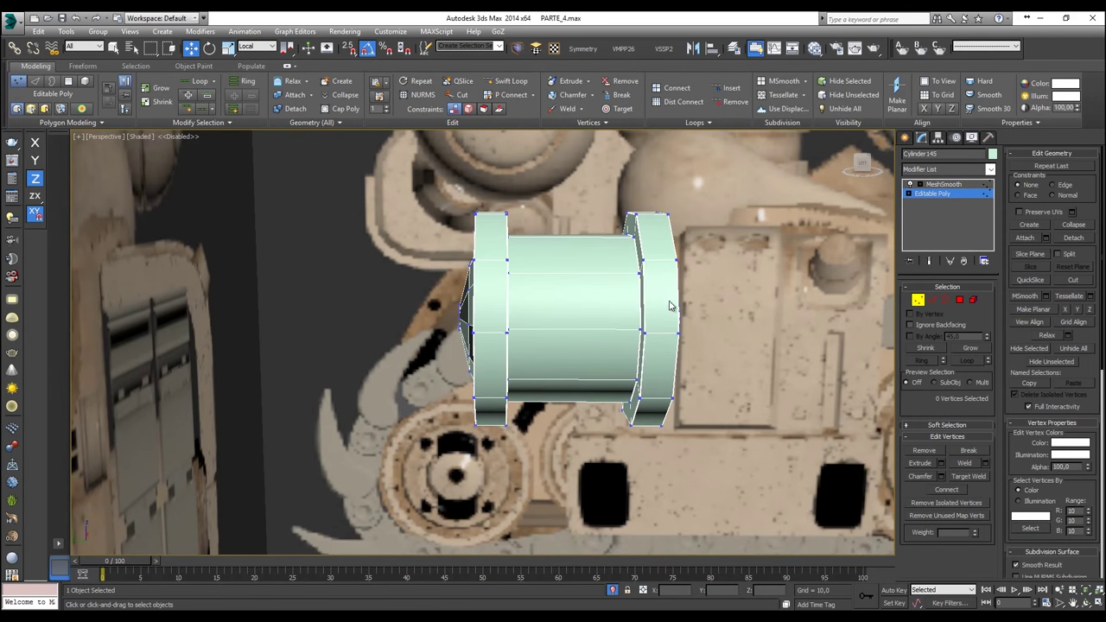
{"action": "key", "text": "F3"}
{"action": "left_click_drag", "start_coordinate": [620, 236], "coordinate": [619, 233]}
{"action": "key", "text": "F3"}
{"action": "left_click", "coordinate": [264, 45]}
{"action": "left_click", "coordinate": [255, 57]}
{"action": "left_click_drag", "start_coordinate": [608, 318], "coordinate": [588, 318]}
{"action": "left_click", "coordinate": [918, 300]}
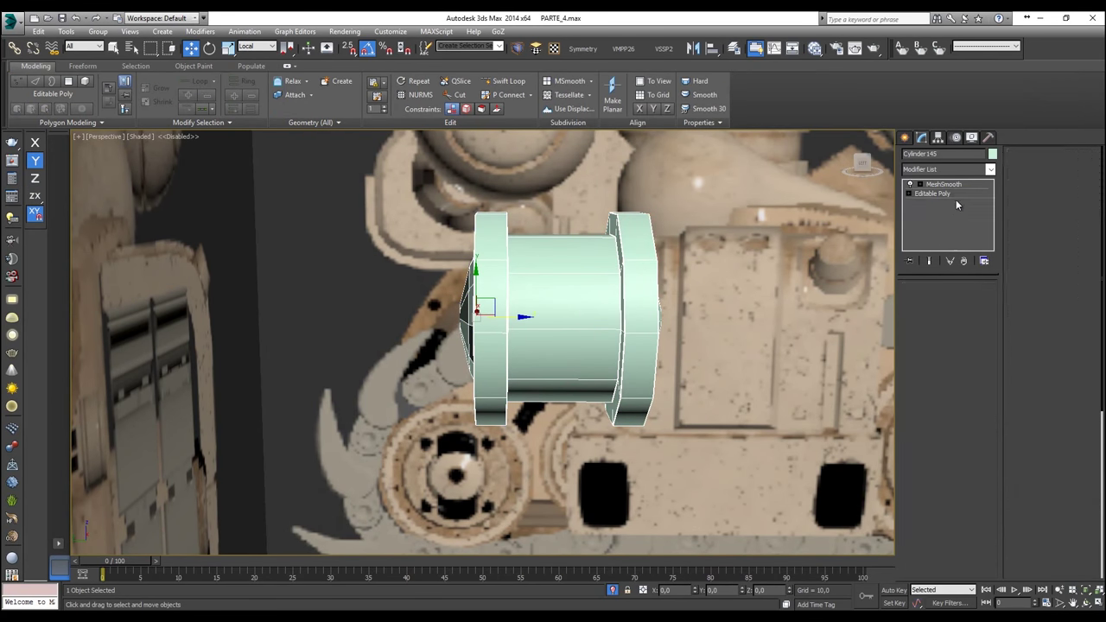
Step: Show the MeshSmooth result, shift the flanged cylinder below the gun pod in the front view and rotate it 90 degrees to lie sideways
{"action": "left_click", "coordinate": [959, 185]}
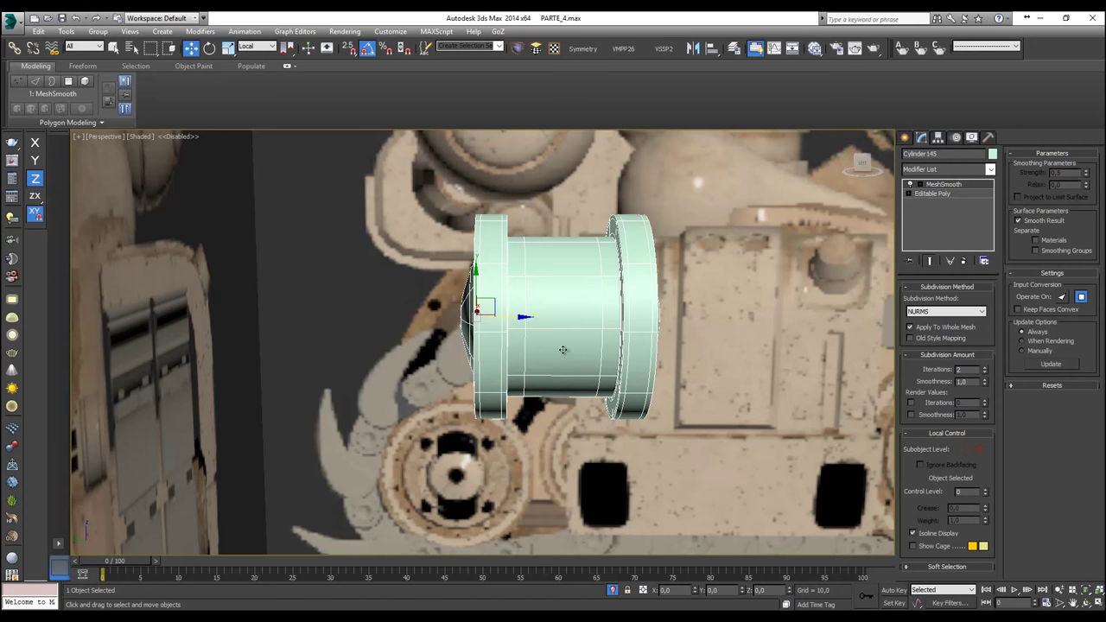
{"action": "key", "text": "f"}
{"action": "scroll", "coordinate": [585, 380], "scroll_direction": "down", "scroll_amount": 10}
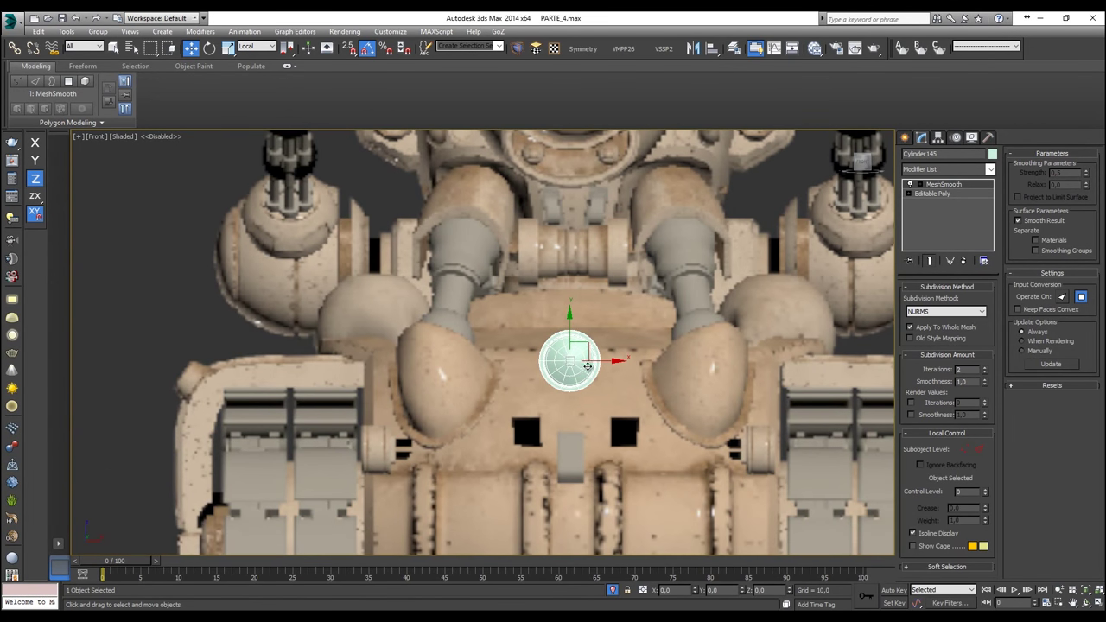
{"action": "left_click_drag", "start_coordinate": [588, 348], "coordinate": [304, 337]}
{"action": "scroll", "coordinate": [346, 333], "scroll_direction": "up", "scroll_amount": 3}
{"action": "key", "text": "e"}
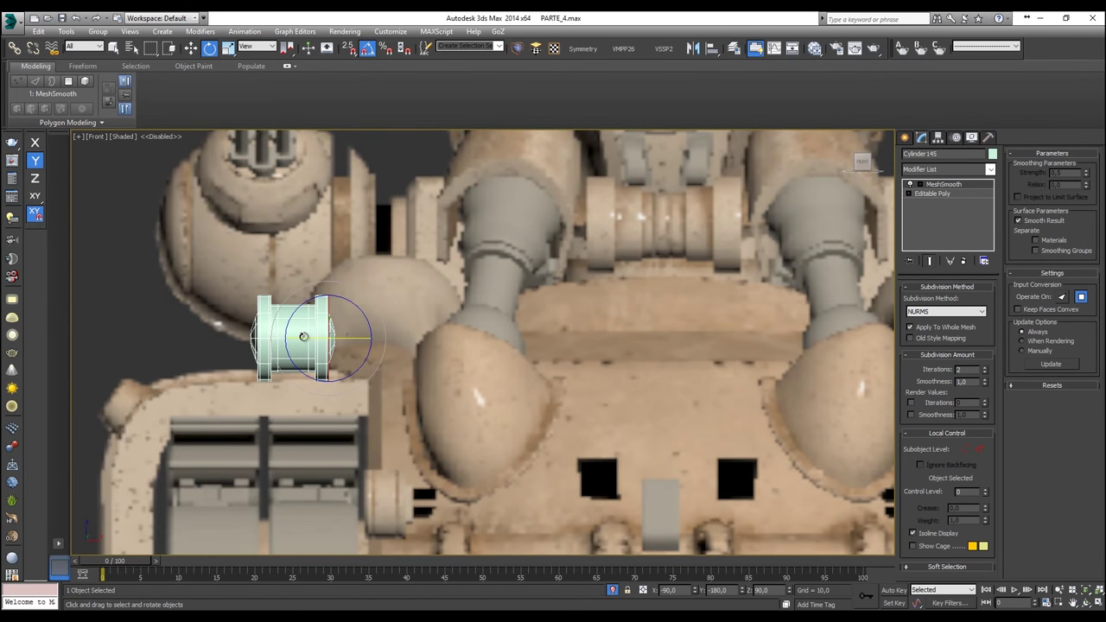
Step: In the left view, move the flanged cylinder onto the matching round part below the gun pod in the reference
{"action": "key", "text": "l"}
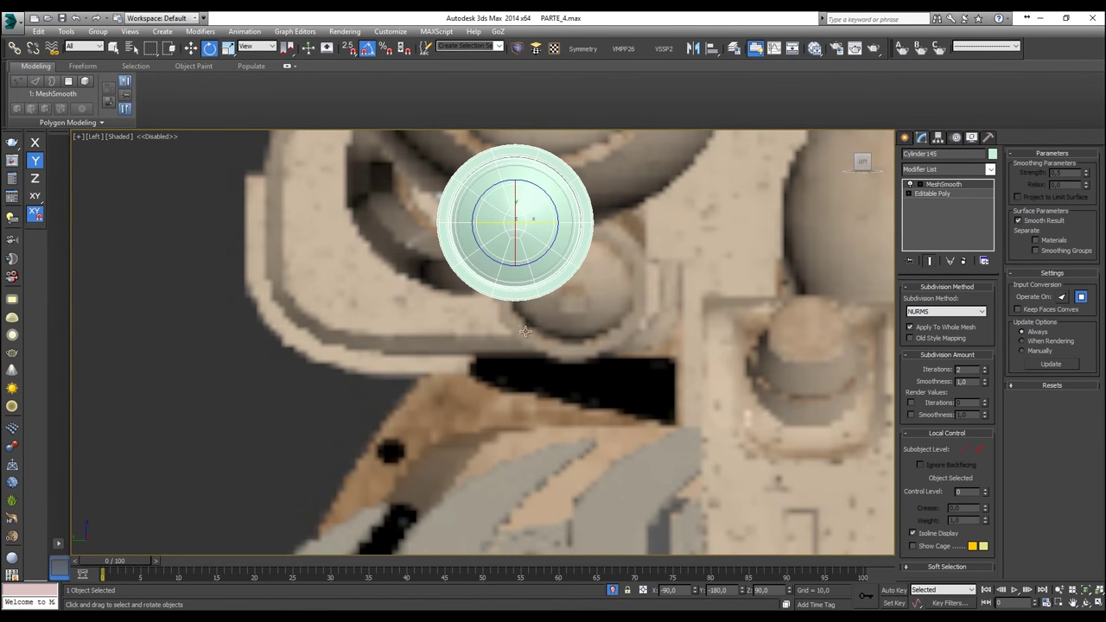
{"action": "scroll", "coordinate": [525, 331], "scroll_direction": "down", "scroll_amount": 3}
{"action": "key", "text": "w"}
{"action": "left_click_drag", "start_coordinate": [529, 234], "coordinate": [576, 282]}
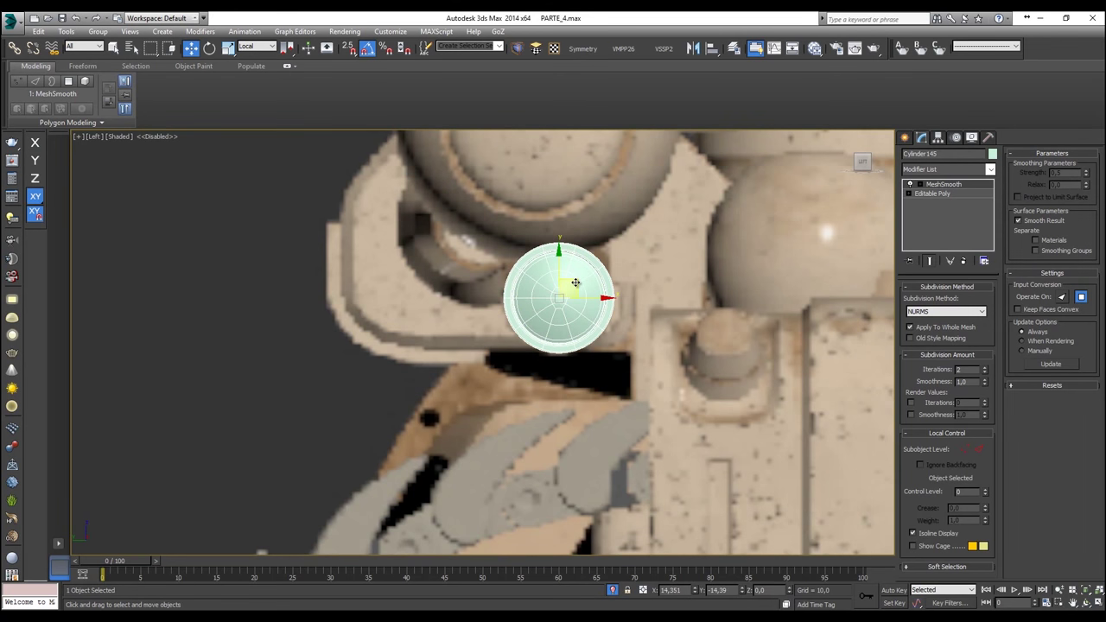
Step: Tilt the flanged cylinder about 25 degrees so its outer end points downward, and end isolation to show the rest of the model
{"action": "key", "text": "p"}
{"action": "scroll", "coordinate": [593, 359], "scroll_direction": "down", "scroll_amount": 3}
{"action": "middle_click_drag", "start_coordinate": [593, 359], "coordinate": [484, 360], "text": "alt"}
{"action": "key", "text": "e"}
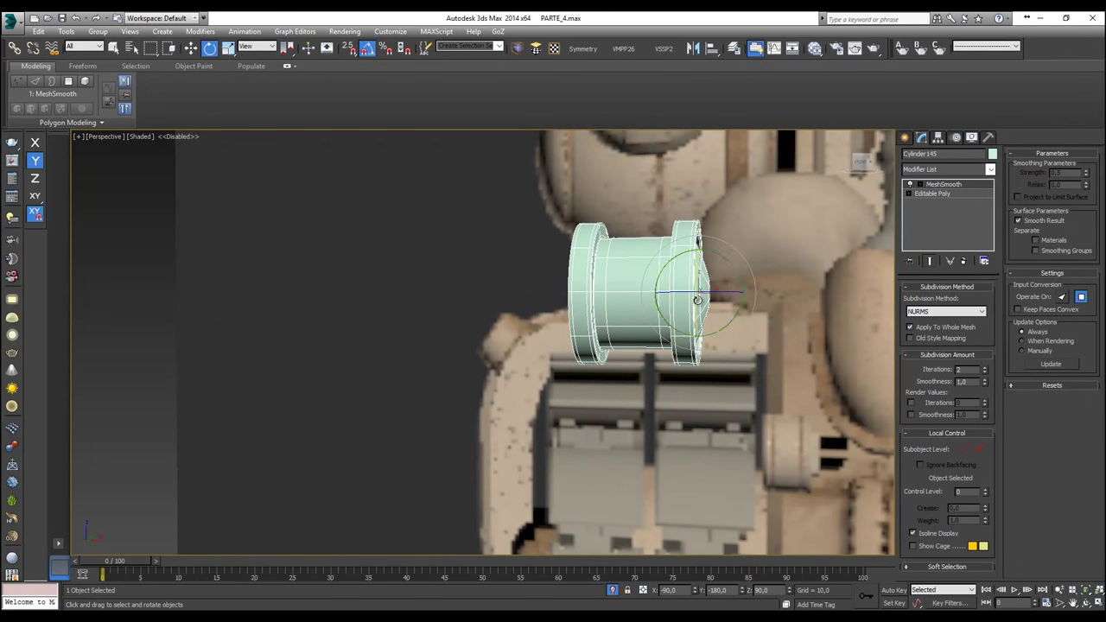
{"action": "left_click_drag", "start_coordinate": [731, 263], "coordinate": [727, 251]}
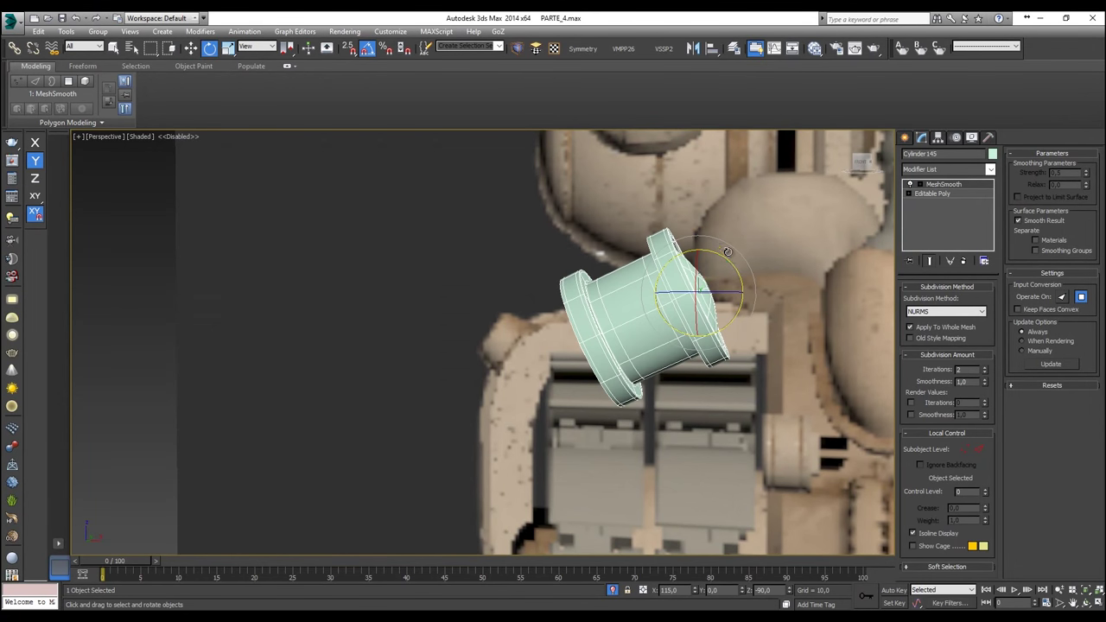
{"action": "right_click", "coordinate": [725, 249]}
{"action": "left_click", "coordinate": [771, 160]}
{"action": "middle_click_drag", "start_coordinate": [712, 234], "coordinate": [750, 250], "text": "alt"}
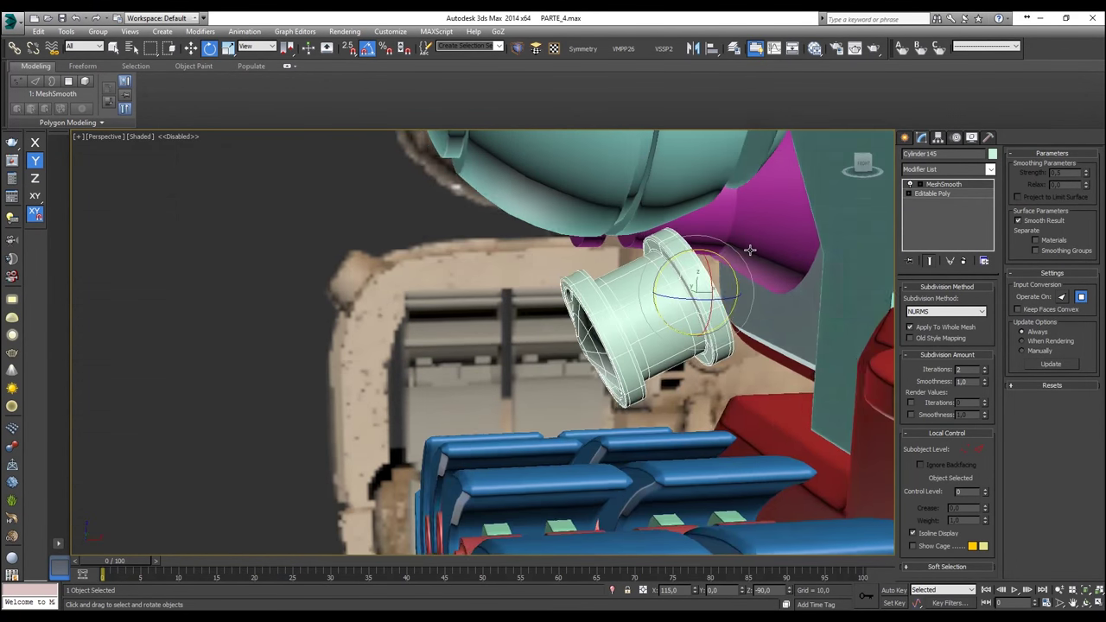
Step: Move the flanged cylinder against the side plate below the gun pod and scale it uniformly to about 108%
{"action": "key", "text": "w"}
{"action": "left_click_drag", "start_coordinate": [676, 307], "coordinate": [723, 286]}
{"action": "middle_click_drag", "start_coordinate": [723, 286], "coordinate": [799, 262], "text": "alt"}
{"action": "left_click_drag", "start_coordinate": [727, 279], "coordinate": [705, 239]}
{"action": "key", "text": "r"}
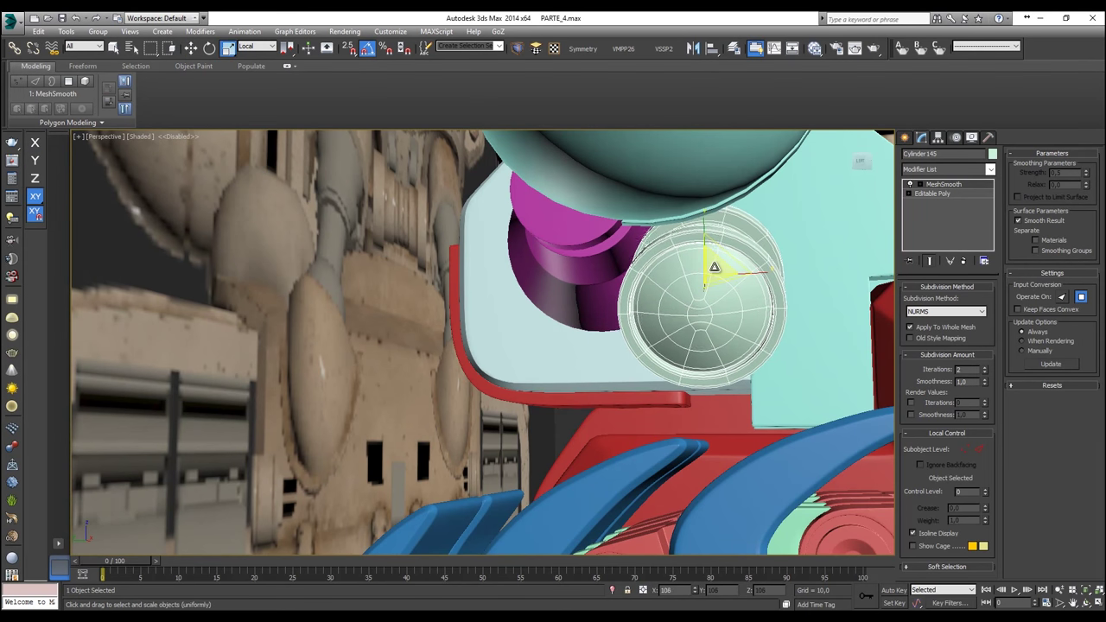
Step: Fine-tune the flanged cylinder's position against the side plate, checking its size beside the gun pod
{"action": "key", "text": "w"}
{"action": "middle_click_drag", "start_coordinate": [713, 266], "coordinate": [610, 290], "text": "alt"}
{"action": "left_click_drag", "start_coordinate": [737, 275], "coordinate": [749, 270]}
{"action": "middle_click_drag", "start_coordinate": [749, 271], "coordinate": [812, 278], "text": "alt"}
{"action": "left_click_drag", "start_coordinate": [791, 256], "coordinate": [800, 257]}
{"action": "scroll", "coordinate": [800, 257], "scroll_direction": "down", "scroll_amount": 6}
{"action": "middle_click_drag", "start_coordinate": [800, 257], "coordinate": [827, 260], "text": "alt"}
{"action": "scroll", "coordinate": [828, 260], "scroll_direction": "up", "scroll_amount": 3}
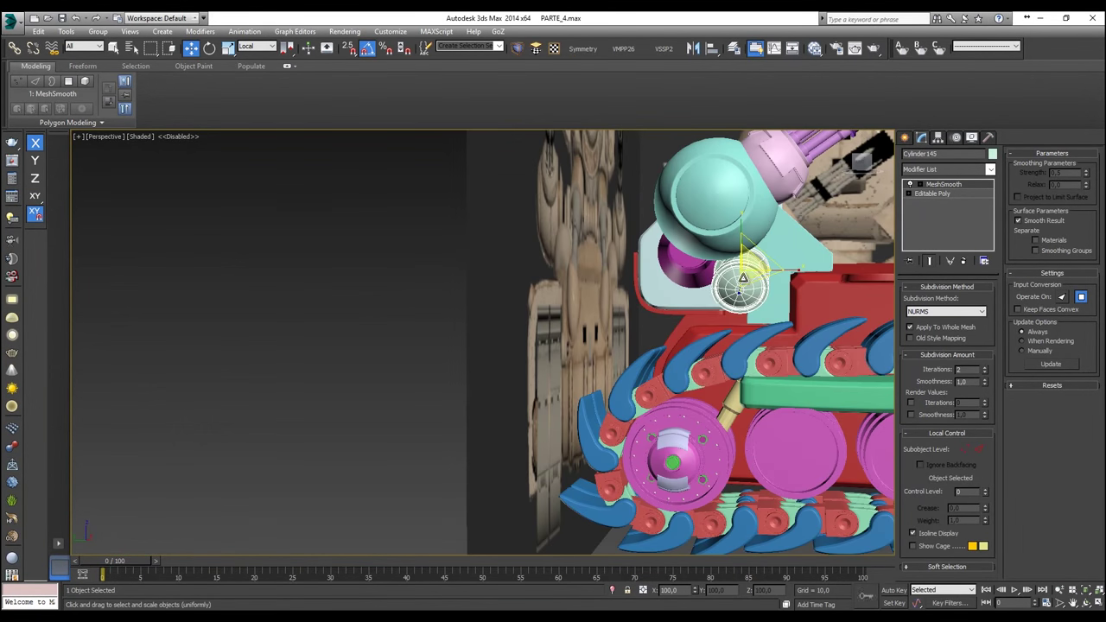
{"action": "key", "text": "r"}
{"action": "key", "text": "w"}
Step: Nudge the flanged cylinder upward along its local axis toward the underside of the gun pod
{"action": "middle_click_drag", "start_coordinate": [748, 275], "coordinate": [596, 347], "text": "alt"}
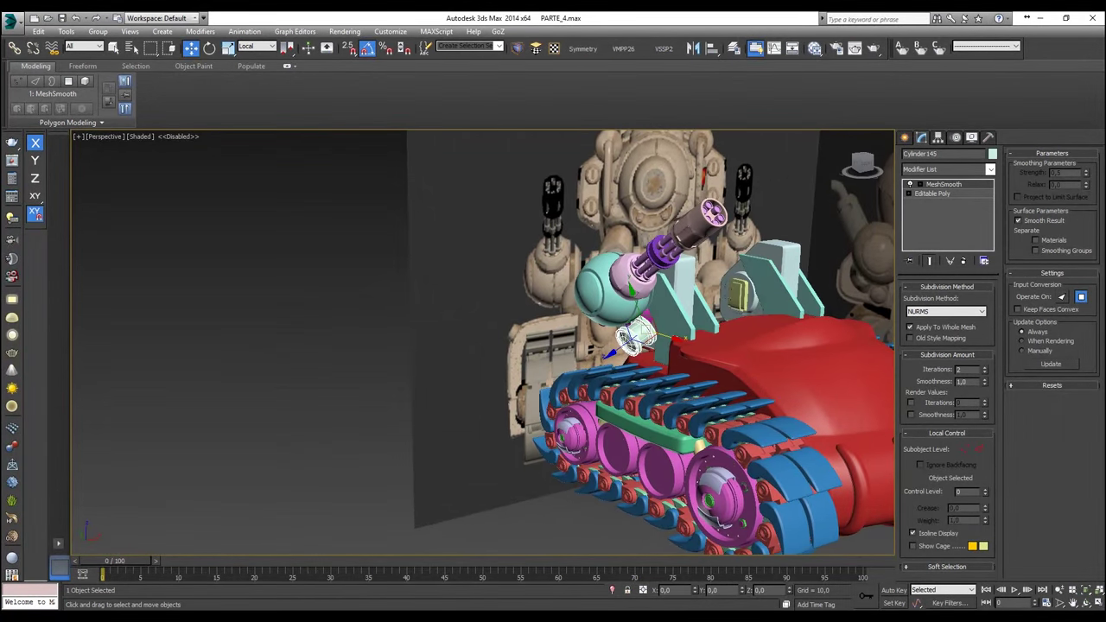
{"action": "scroll", "coordinate": [766, 298], "scroll_direction": "up", "scroll_amount": 8}
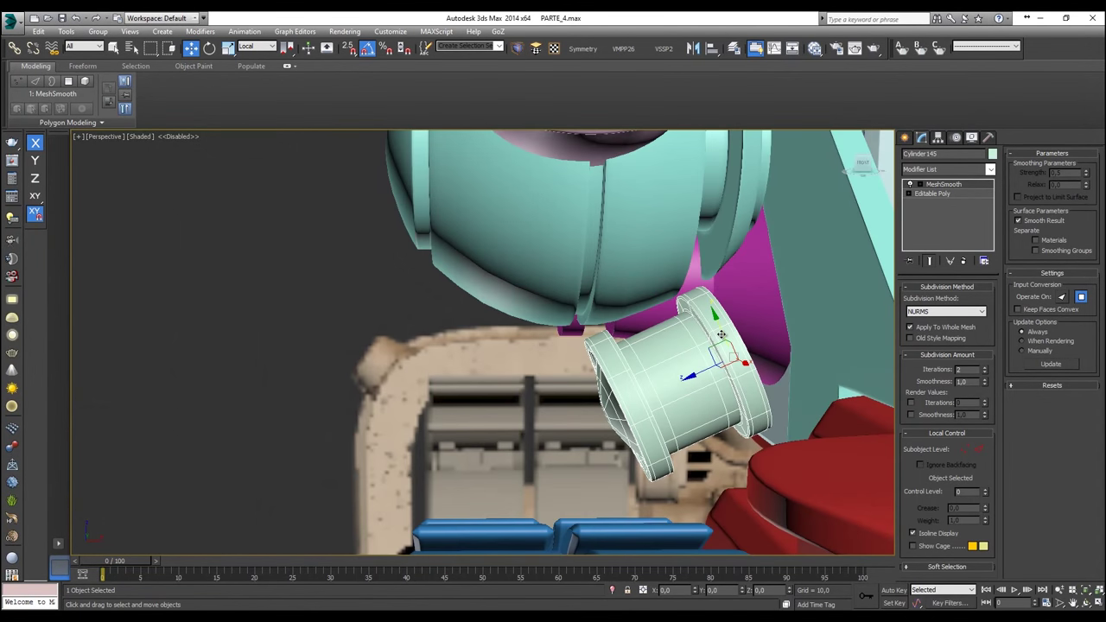
{"action": "left_click_drag", "start_coordinate": [722, 334], "coordinate": [716, 318]}
{"action": "middle_click_drag", "start_coordinate": [730, 316], "coordinate": [548, 329], "text": "alt"}
{"action": "scroll", "coordinate": [762, 318], "scroll_direction": "down", "scroll_amount": 8}
{"action": "middle_click_drag", "start_coordinate": [547, 328], "coordinate": [504, 340], "text": "alt"}
{"action": "scroll", "coordinate": [499, 356], "scroll_direction": "up", "scroll_amount": 4}
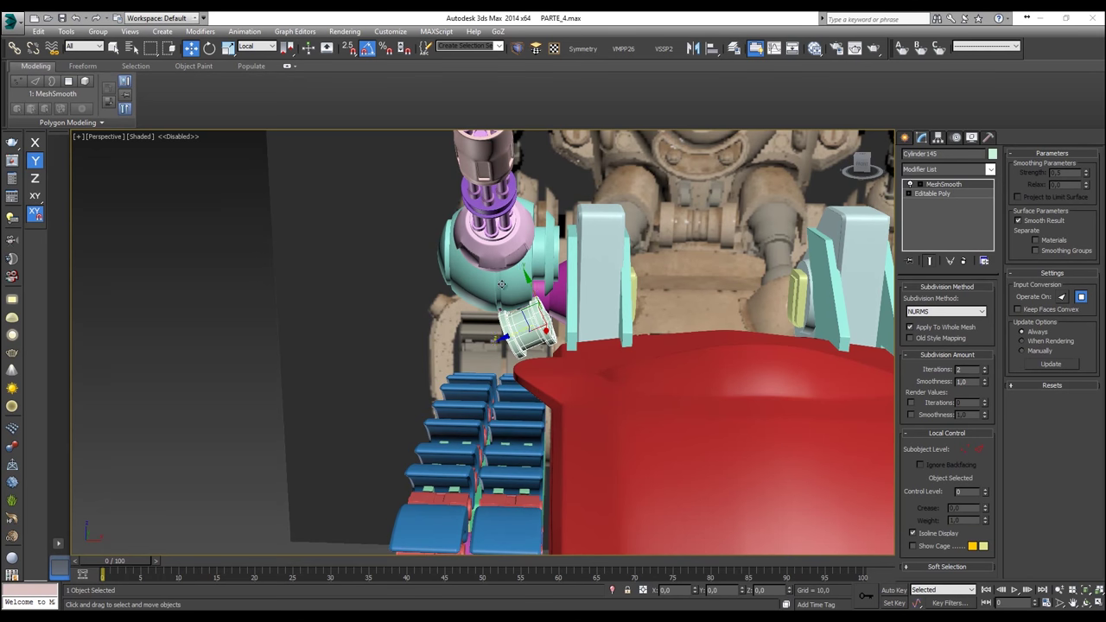
Step: Switch the reference coordinate system to View and shift the flanged cylinder sideways into the mount plate
{"action": "left_click", "coordinate": [252, 47]}
{"action": "left_click", "coordinate": [261, 63]}
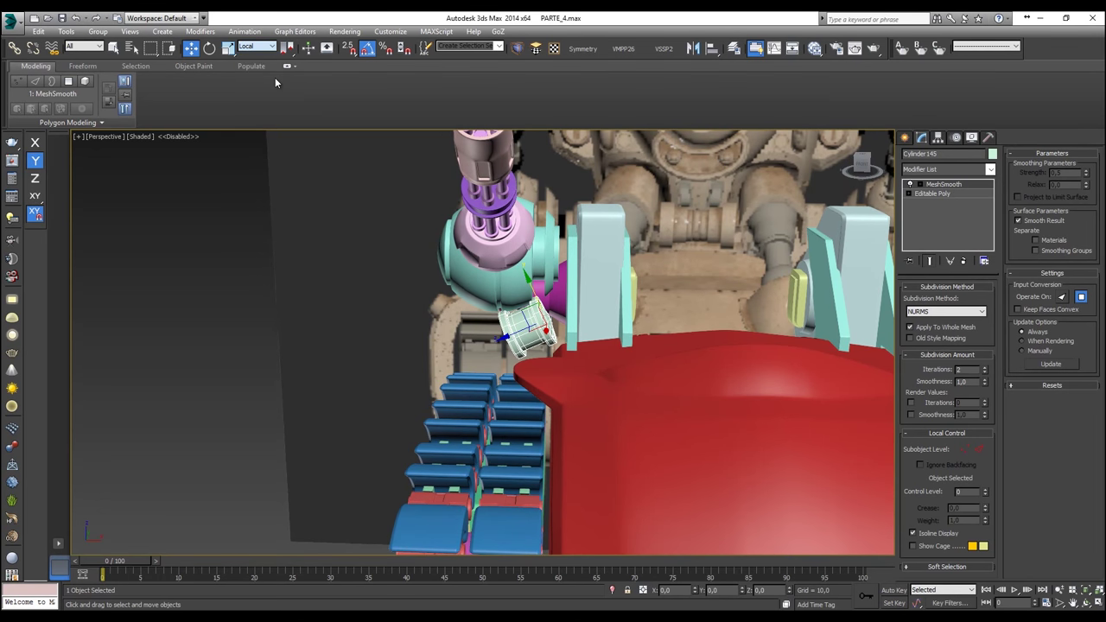
{"action": "scroll", "coordinate": [522, 294], "scroll_direction": "up", "scroll_amount": 5}
{"action": "left_click_drag", "start_coordinate": [633, 376], "coordinate": [667, 377]}
{"action": "key", "text": "F7"}
{"action": "middle_click_drag", "start_coordinate": [637, 333], "coordinate": [647, 381], "text": "alt"}
{"action": "scroll", "coordinate": [663, 339], "scroll_direction": "down", "scroll_amount": 5}
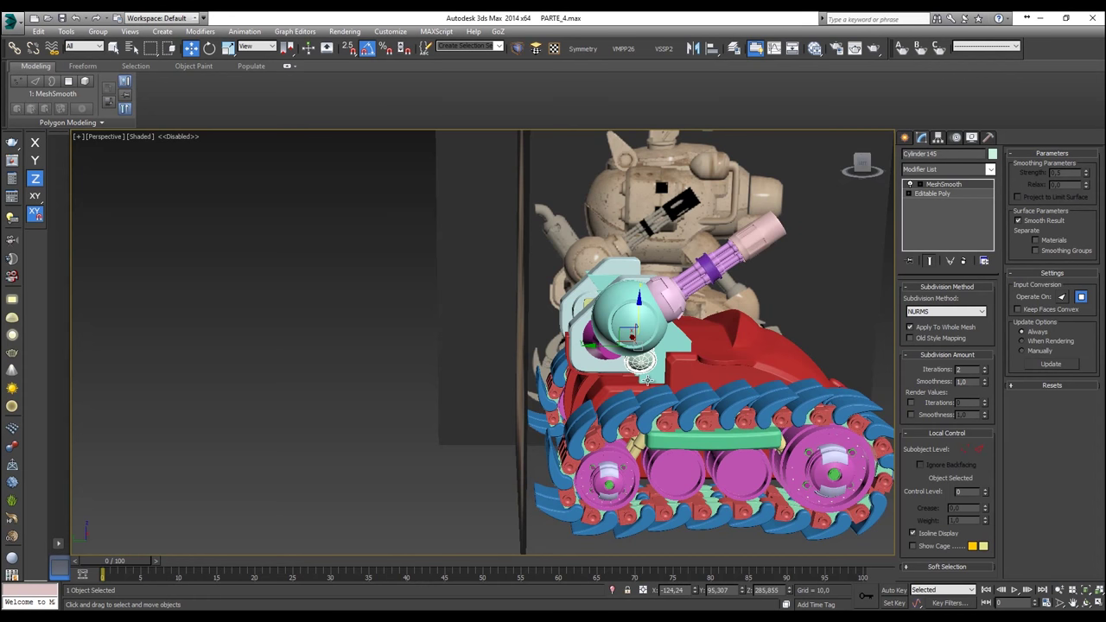
Step: In the left view, create a 10-sided cylinder at the gun pod's center, with radius about 7.9 and height about 11
{"action": "middle_click_drag", "start_coordinate": [646, 380], "coordinate": [534, 432], "text": "alt"}
{"action": "scroll", "coordinate": [516, 313], "scroll_direction": "up", "scroll_amount": 10}
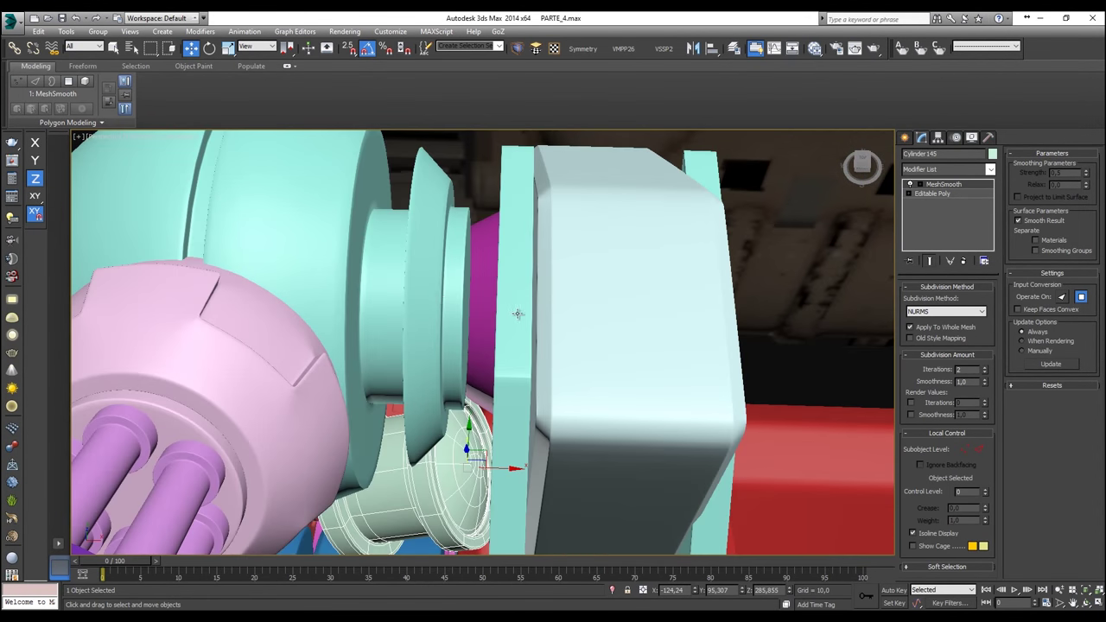
{"action": "left_click", "coordinate": [441, 297]}
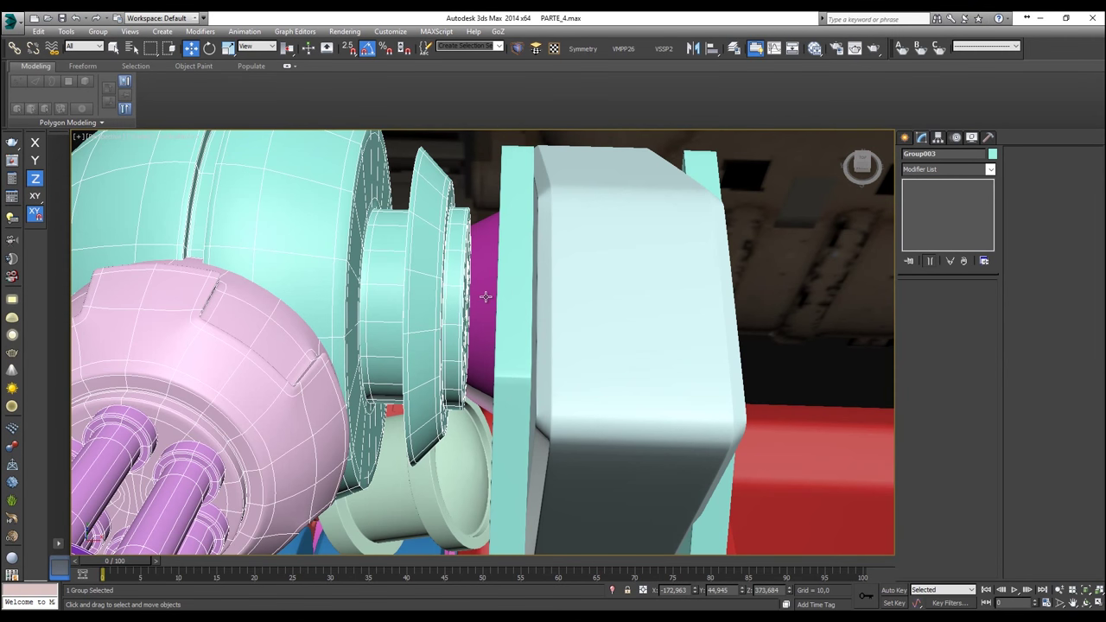
{"action": "key", "text": "l"}
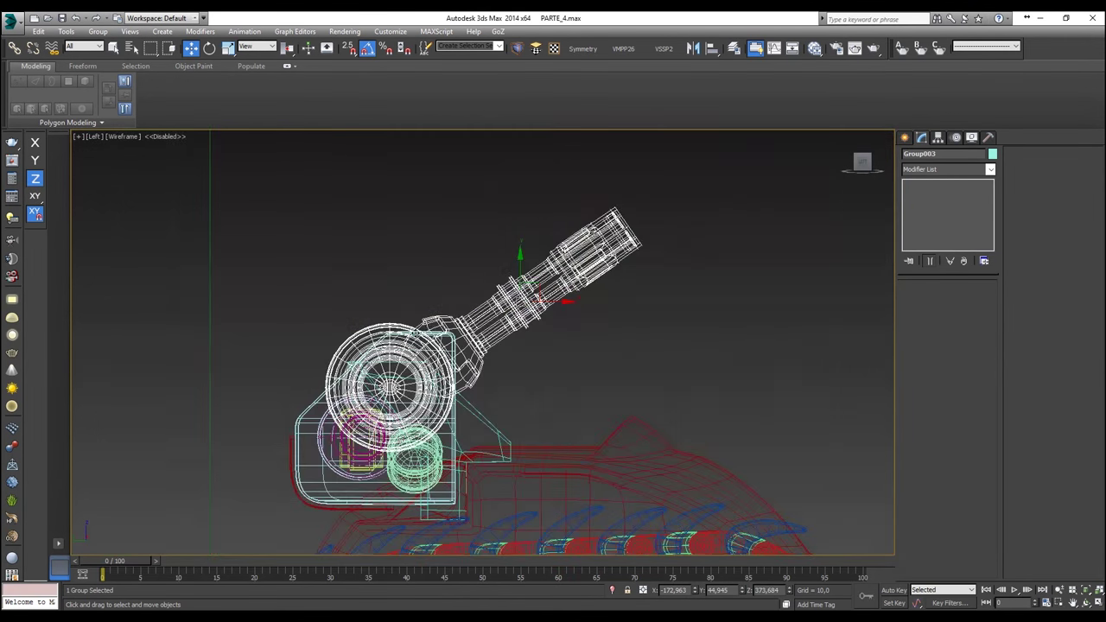
{"action": "left_click", "coordinate": [902, 139]}
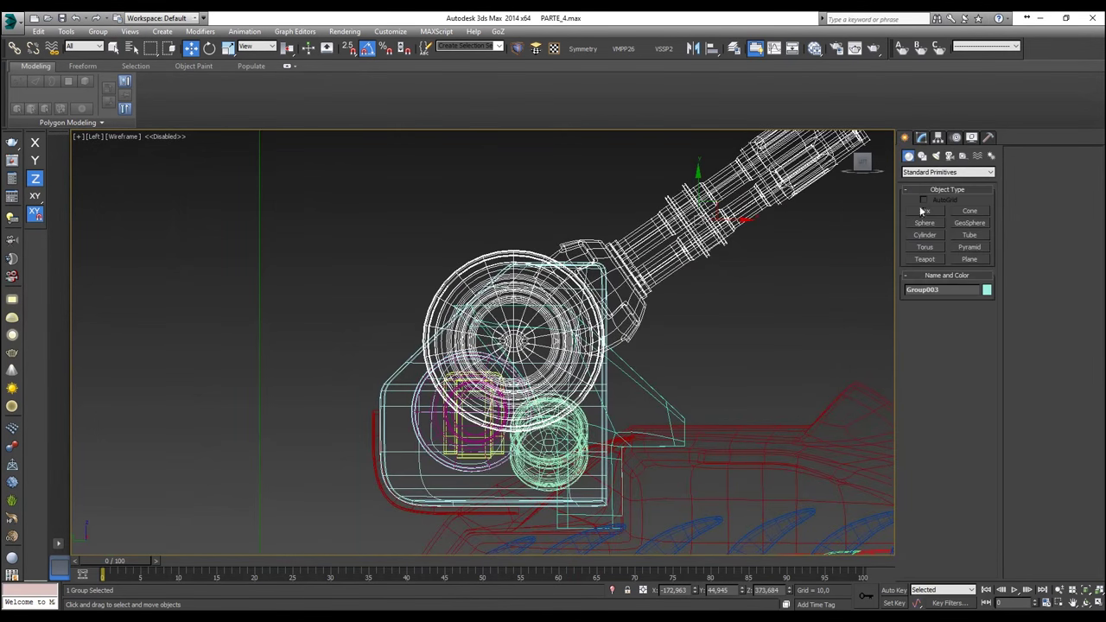
{"action": "left_click", "coordinate": [925, 236]}
{"action": "scroll", "coordinate": [403, 328], "scroll_direction": "up", "scroll_amount": 4}
{"action": "left_click_drag", "start_coordinate": [620, 346], "coordinate": [610, 381]}
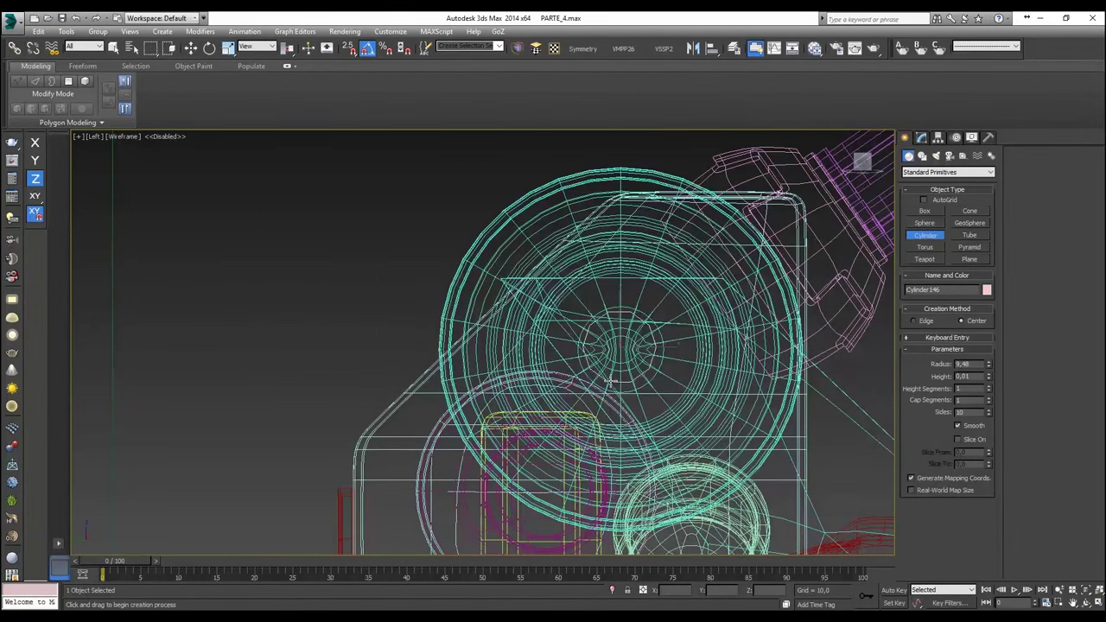
{"action": "left_click", "coordinate": [613, 337]}
{"action": "right_click", "coordinate": [615, 339]}
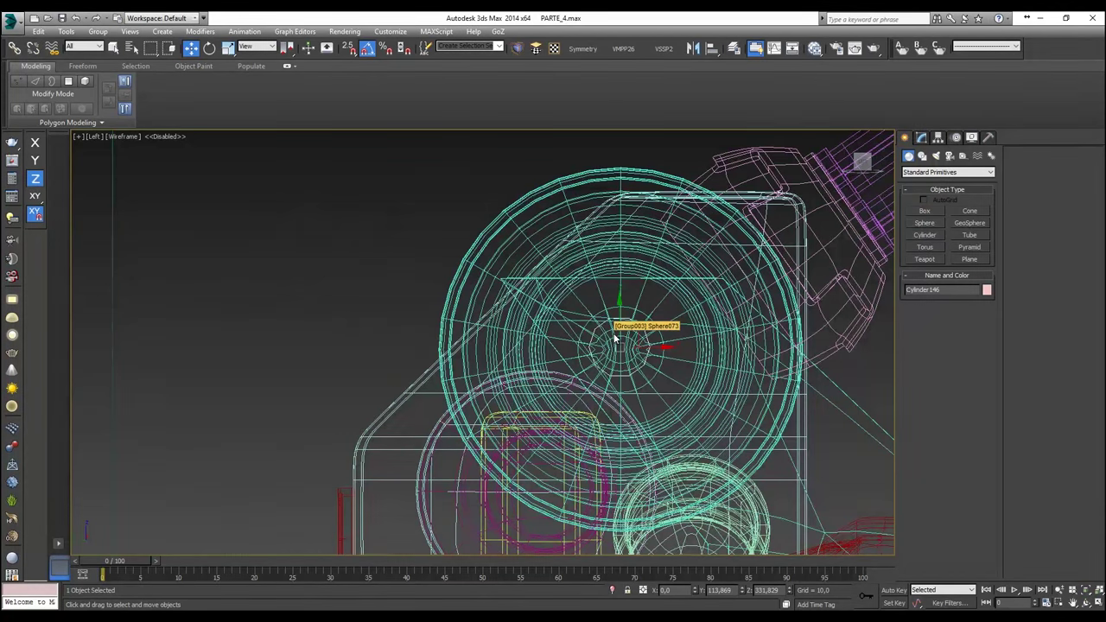
Step: In the front view, move the new cylinder along X with vertex snapping into the gap between the gun pod and mount plate
{"action": "key", "text": "f"}
{"action": "scroll", "coordinate": [619, 343], "scroll_direction": "down", "scroll_amount": 6}
{"action": "key", "text": "s"}
{"action": "left_click_drag", "start_coordinate": [655, 345], "coordinate": [387, 308]}
{"action": "scroll", "coordinate": [384, 334], "scroll_direction": "up", "scroll_amount": 2}
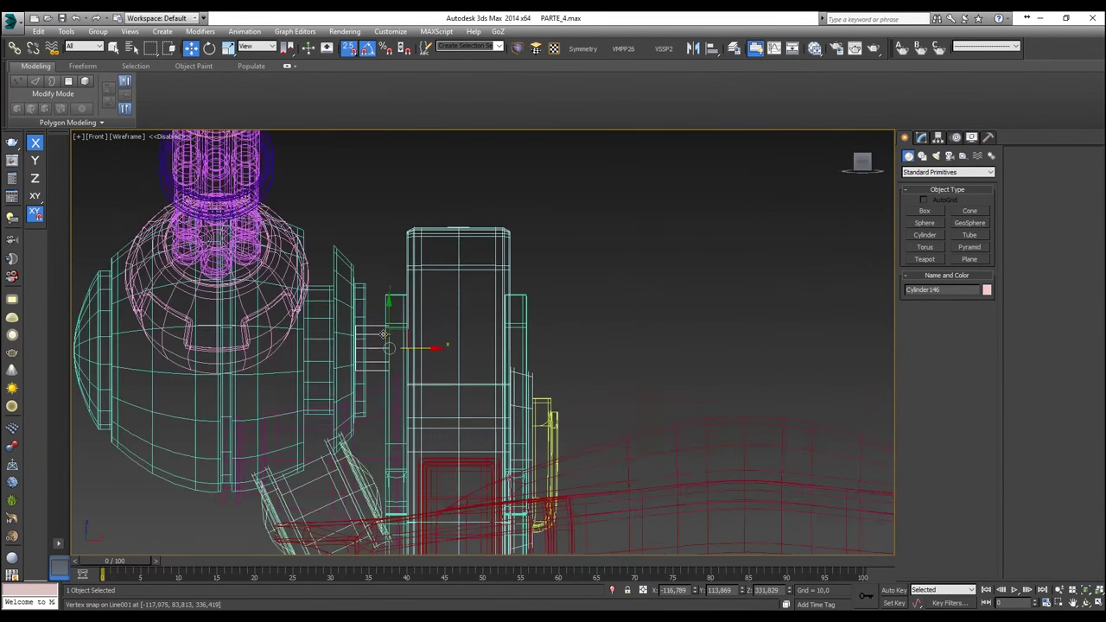
Step: Scale the new connecting cylinder down slightly and check its outline against the gun pod's hub in the left view
{"action": "scroll", "coordinate": [384, 336], "scroll_direction": "up", "scroll_amount": 3}
{"action": "key", "text": "r"}
{"action": "left_click_drag", "start_coordinate": [388, 353], "coordinate": [388, 365]}
{"action": "scroll", "coordinate": [388, 366], "scroll_direction": "up", "scroll_amount": 8}
{"action": "scroll", "coordinate": [406, 362], "scroll_direction": "down", "scroll_amount": 3}
{"action": "key", "text": "F3"}
{"action": "key", "text": "w"}
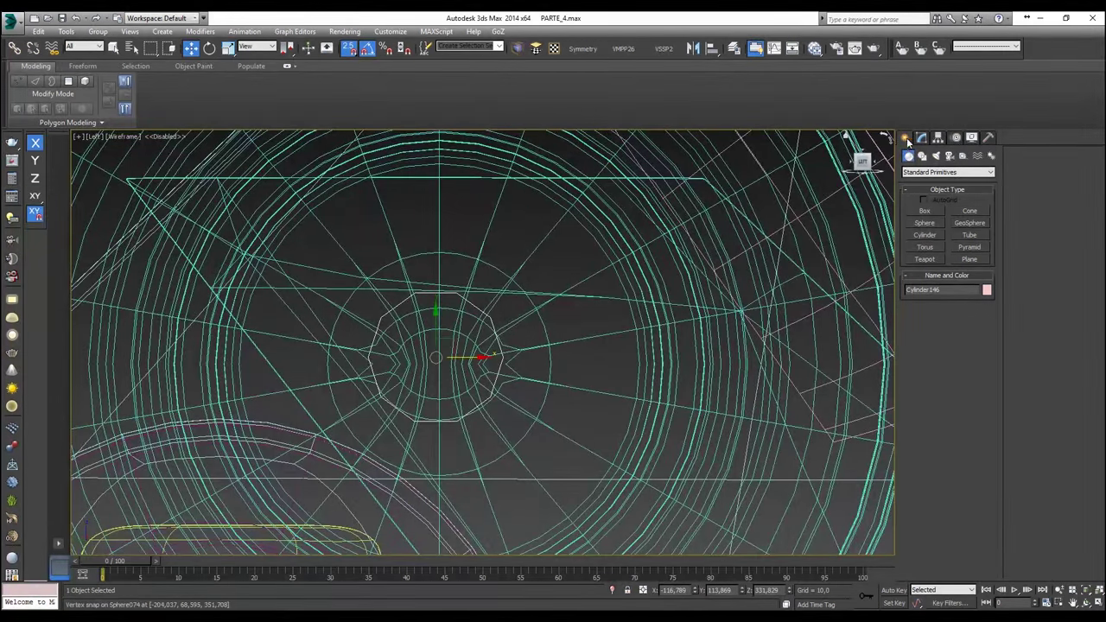
Step: Convert the connecting cylinder to Editable Poly and select its 10 side polygons, leaving out the end caps
{"action": "left_click", "coordinate": [920, 138]}
{"action": "right_click", "coordinate": [544, 210]}
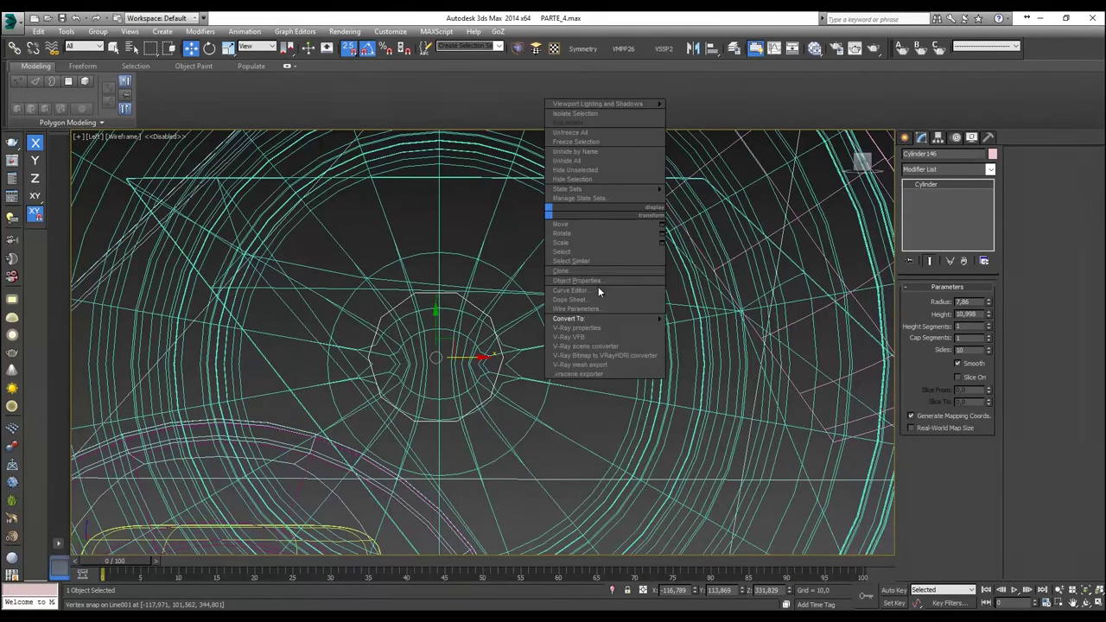
{"action": "mouse_move", "coordinate": [631, 325]}
{"action": "left_click", "coordinate": [691, 334]}
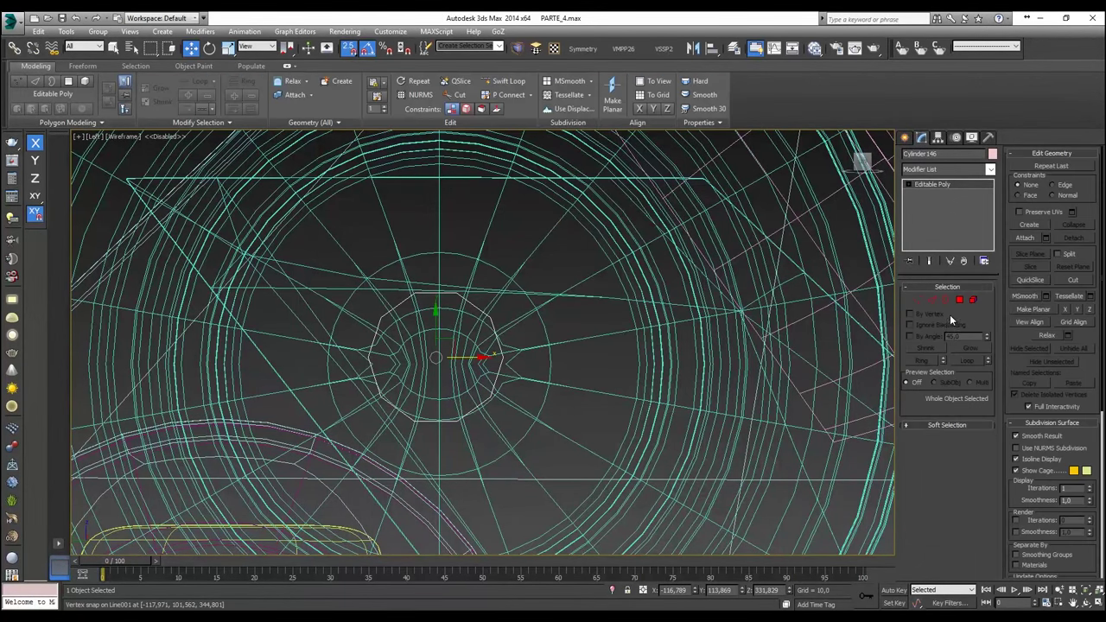
{"action": "left_click", "coordinate": [959, 299]}
{"action": "left_click_drag", "start_coordinate": [570, 245], "coordinate": [290, 466]}
{"action": "middle_click_drag", "start_coordinate": [444, 369], "coordinate": [419, 386], "text": "alt"}
{"action": "left_click", "coordinate": [423, 386], "text": "alt"}
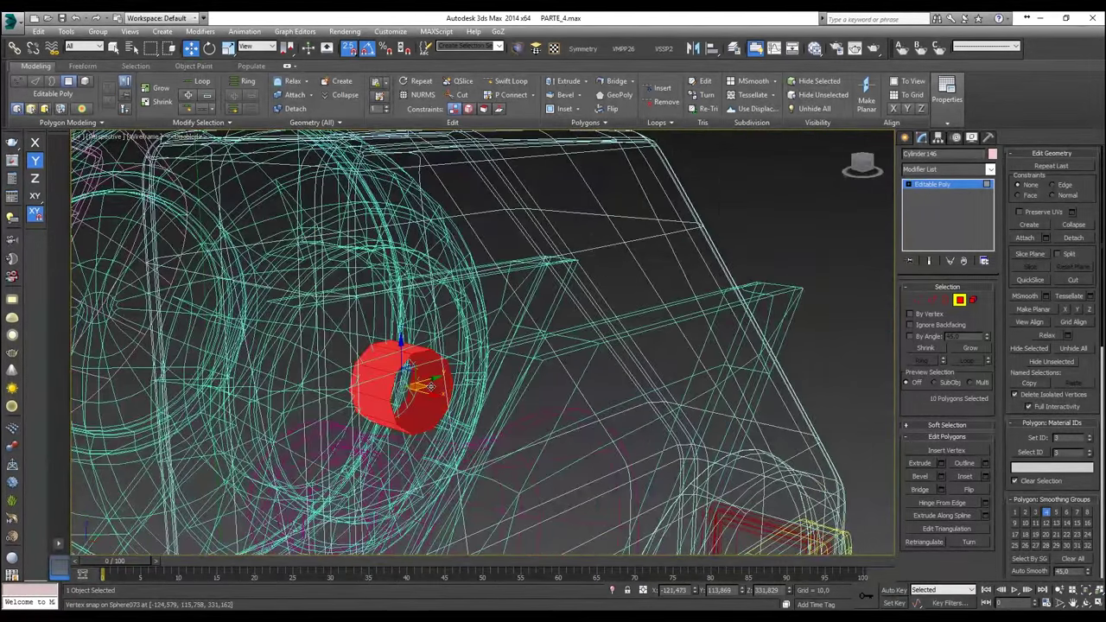
Step: Try extruding the side polygons by 10 using the Local Normal and By Polygon types
{"action": "key", "text": "l"}
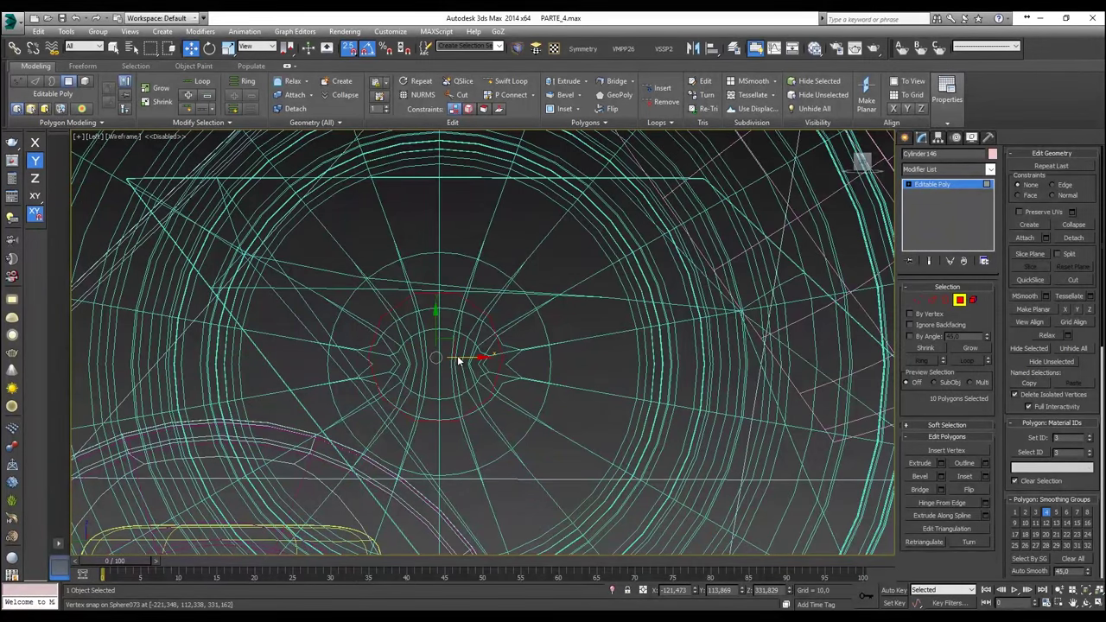
{"action": "right_click", "coordinate": [455, 354]}
{"action": "left_click", "coordinate": [337, 386]}
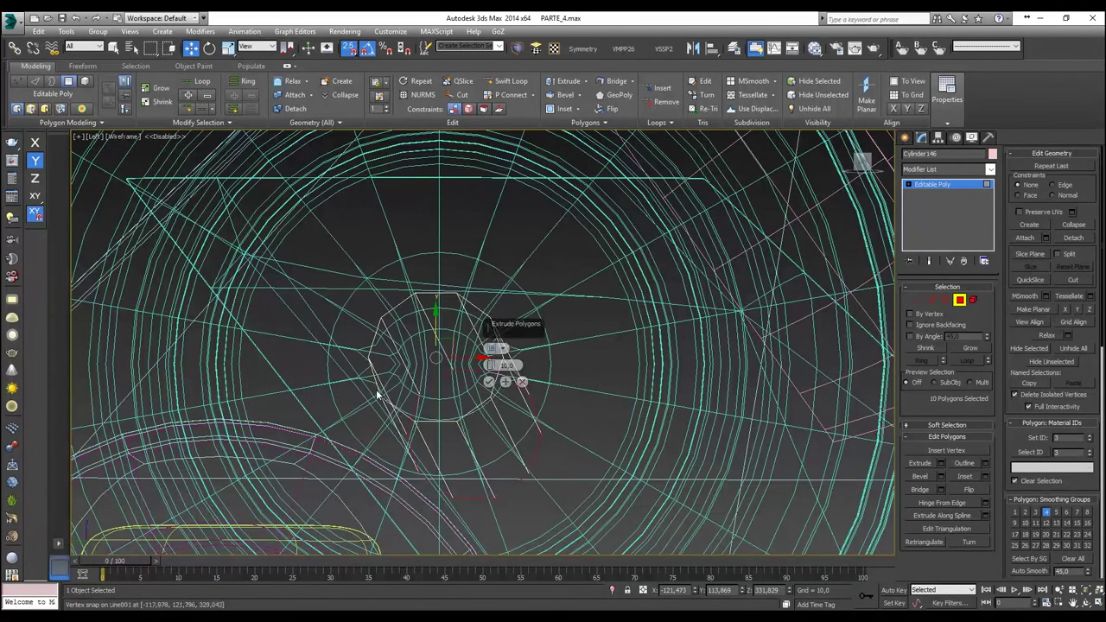
{"action": "left_click", "coordinate": [508, 360]}
{"action": "left_click", "coordinate": [520, 371]}
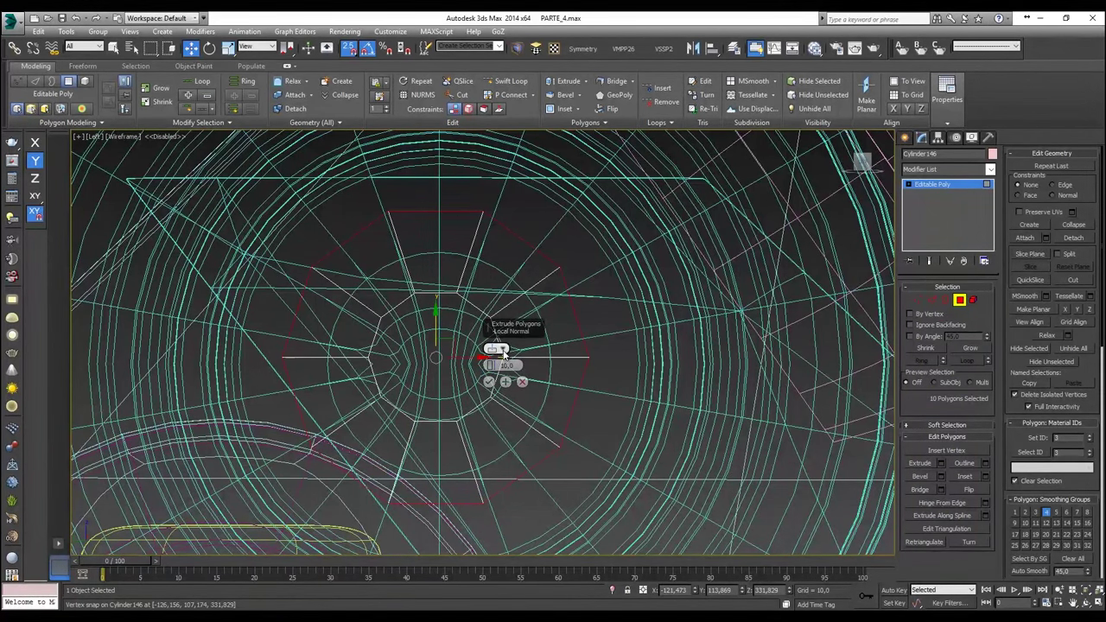
{"action": "left_click", "coordinate": [503, 353]}
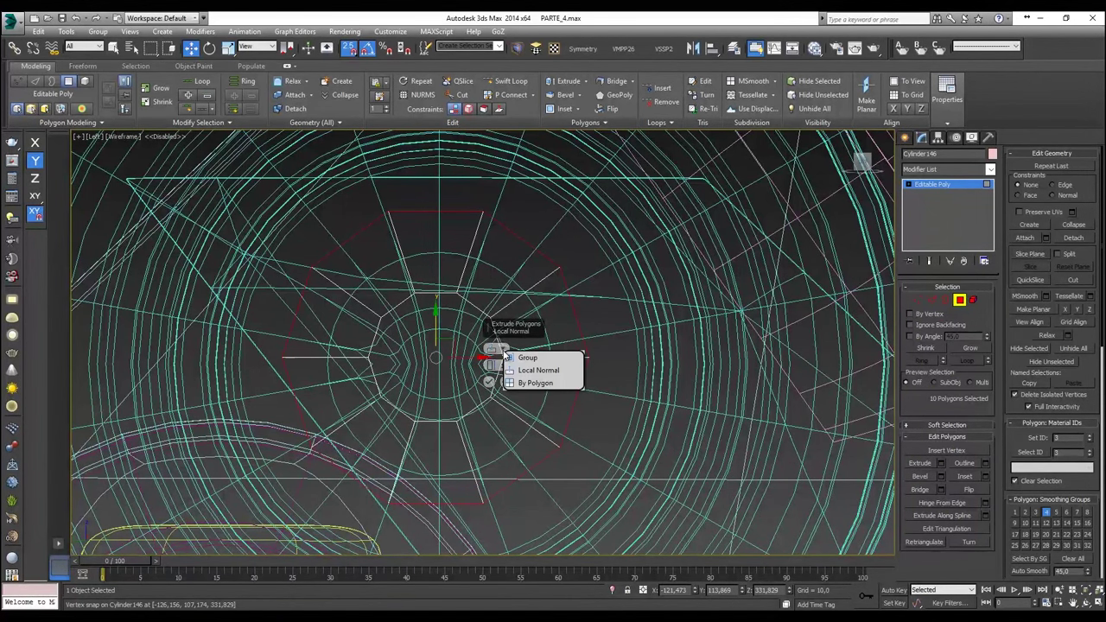
{"action": "left_click", "coordinate": [529, 387]}
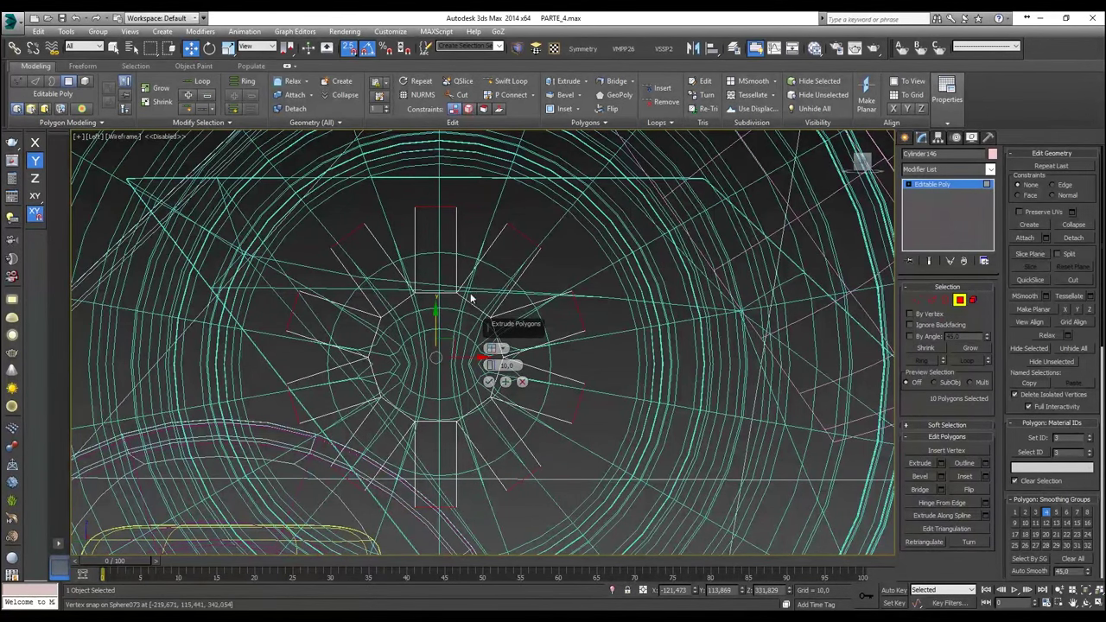
{"action": "left_click", "coordinate": [523, 383]}
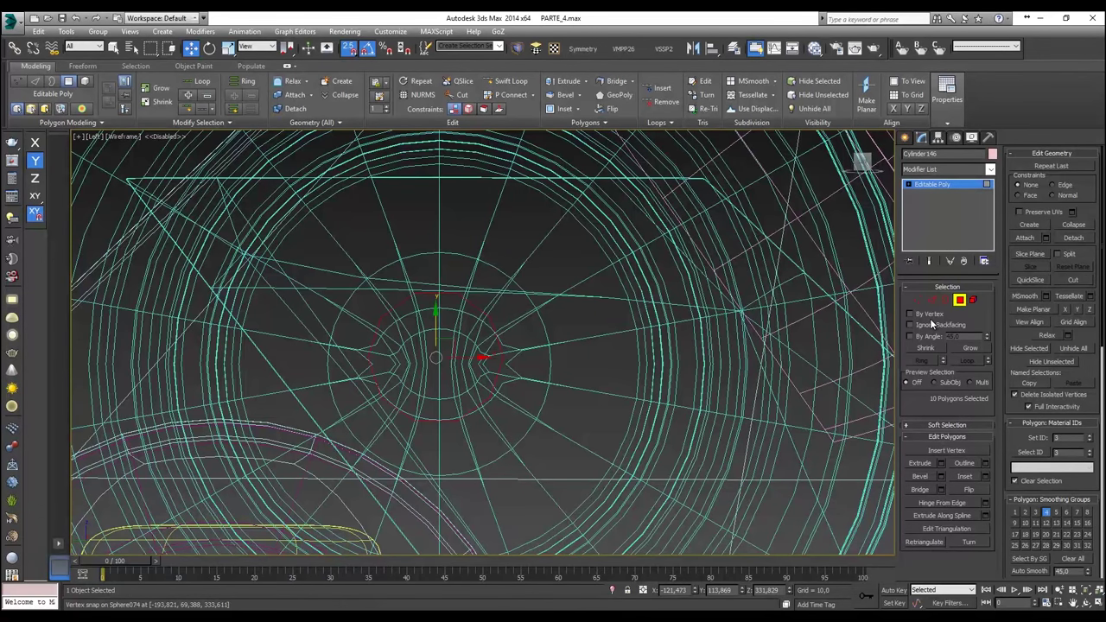
Step: Undo the Editable Poly conversion and set the connecting cylinder's sides to 6
{"action": "key", "text": "ctrl+z"}
{"action": "type", "text": "6"}
{"action": "key", "text": "Return"}
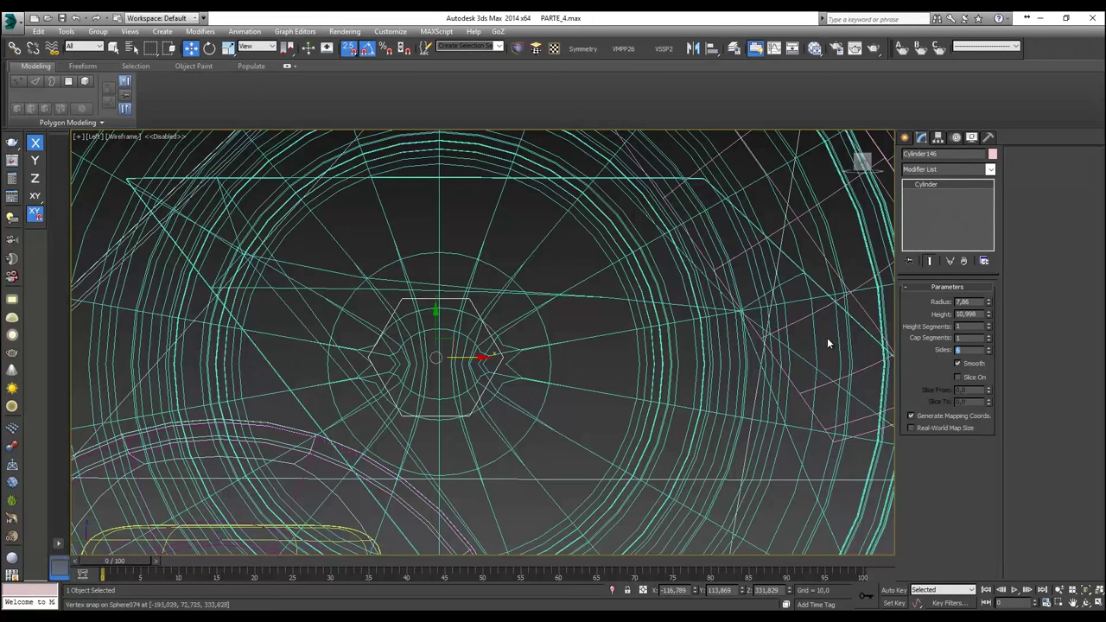
Step: Add an Edit Poly modifier to the six-sided connecting cylinder
{"action": "left_click", "coordinate": [990, 171]}
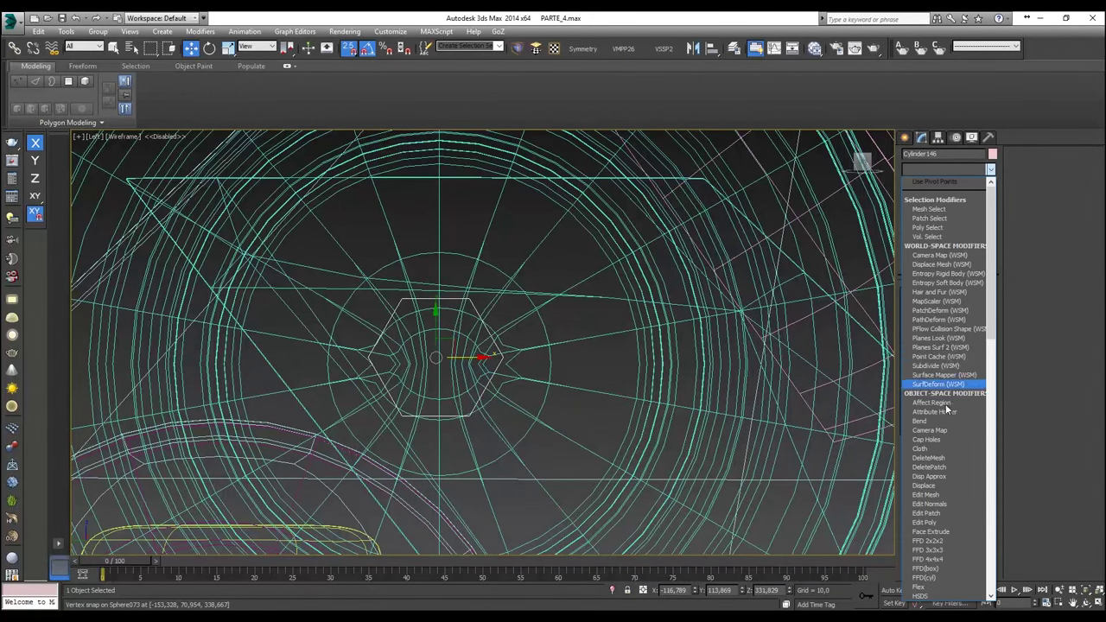
{"action": "left_click", "coordinate": [942, 522]}
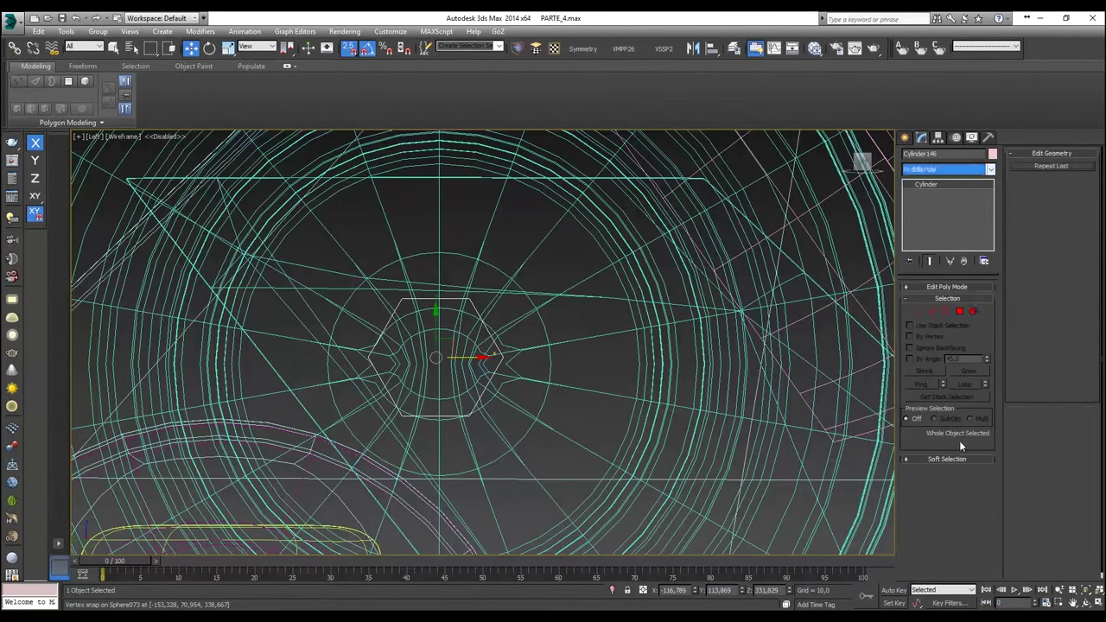
Step: Select the six side polygons of the hexagonal connecting cylinder, leaving out both end caps
{"action": "left_click", "coordinate": [959, 312]}
{"action": "left_click_drag", "start_coordinate": [574, 251], "coordinate": [355, 438]}
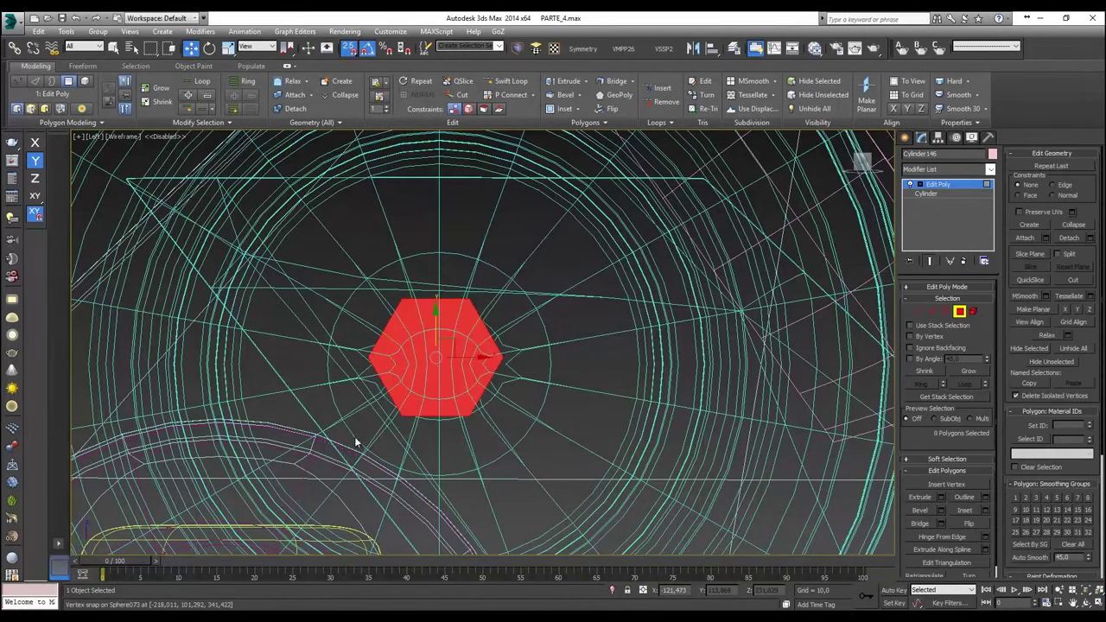
{"action": "left_click", "coordinate": [438, 368], "text": "alt"}
{"action": "key", "text": "p"}
{"action": "scroll", "coordinate": [436, 368], "scroll_direction": "up", "scroll_amount": 10}
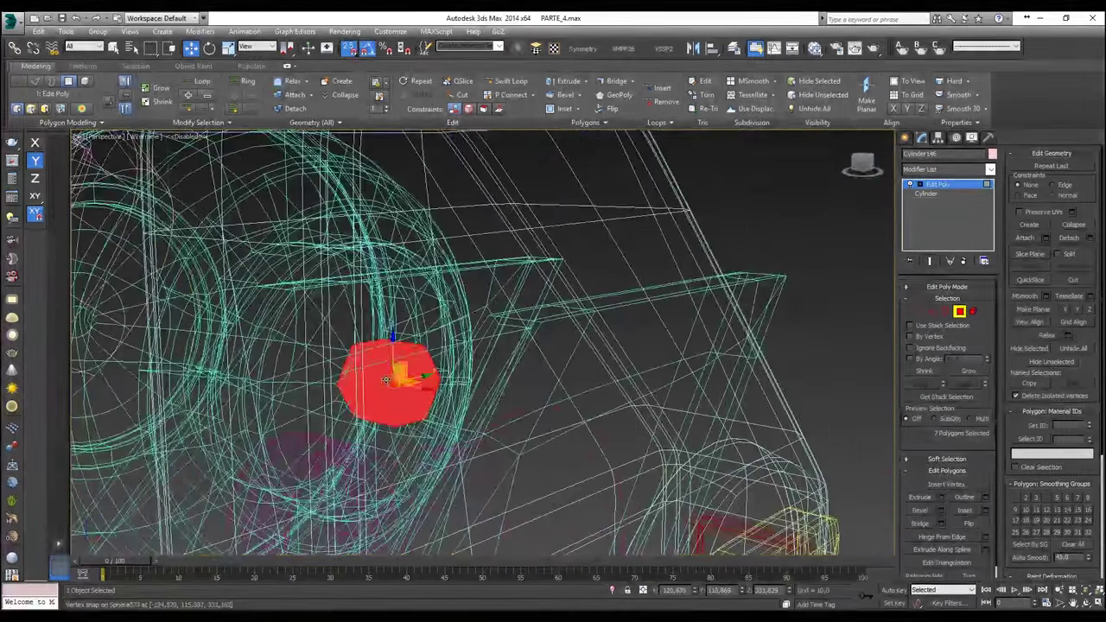
{"action": "left_click", "coordinate": [386, 380], "text": "alt"}
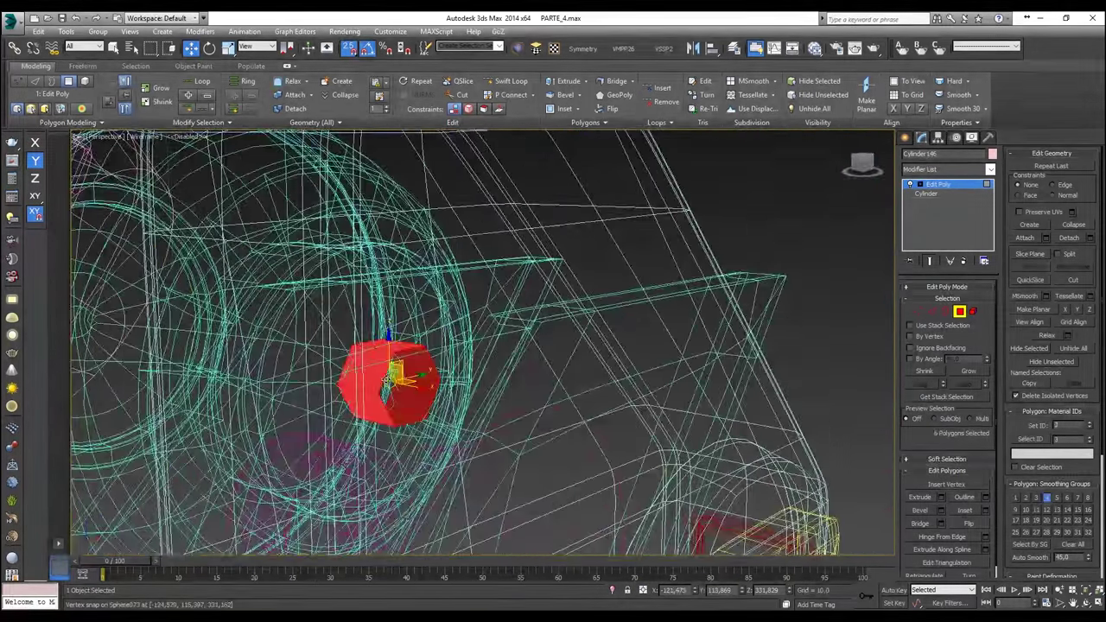
{"action": "key", "text": "l"}
{"action": "scroll", "coordinate": [393, 373], "scroll_direction": "up", "scroll_amount": 2}
{"action": "key", "text": "s"}
Step: Extrude the side polygons By Polygon with a height of about 10.8 to form six separate arms
{"action": "right_click", "coordinate": [420, 354]}
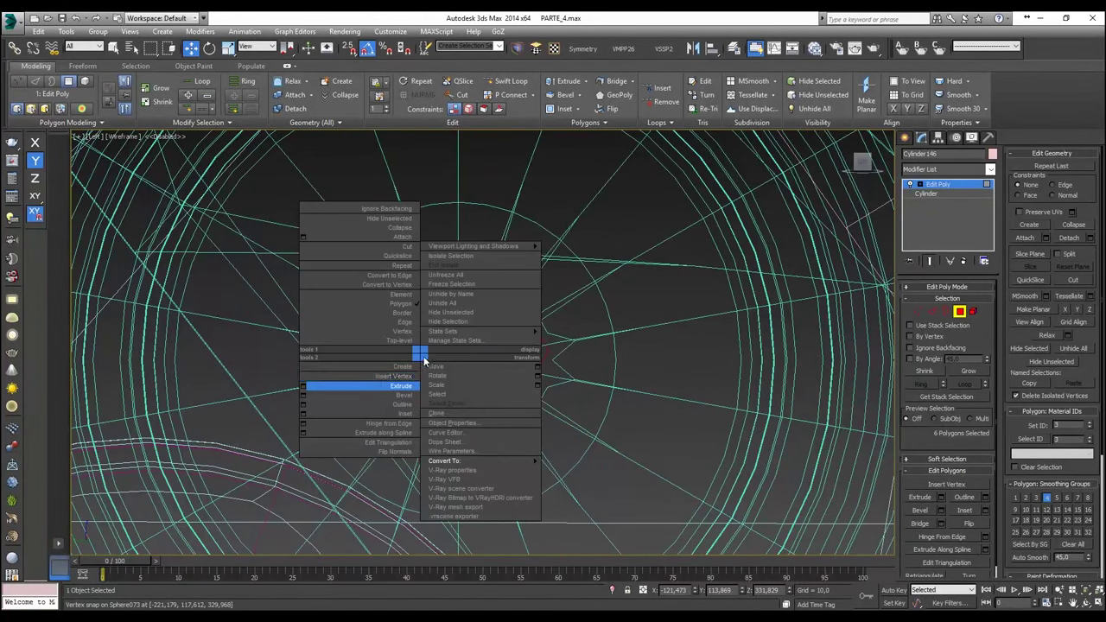
{"action": "left_click", "coordinate": [304, 386]}
{"action": "left_click", "coordinate": [502, 348]}
{"action": "left_click", "coordinate": [522, 383]}
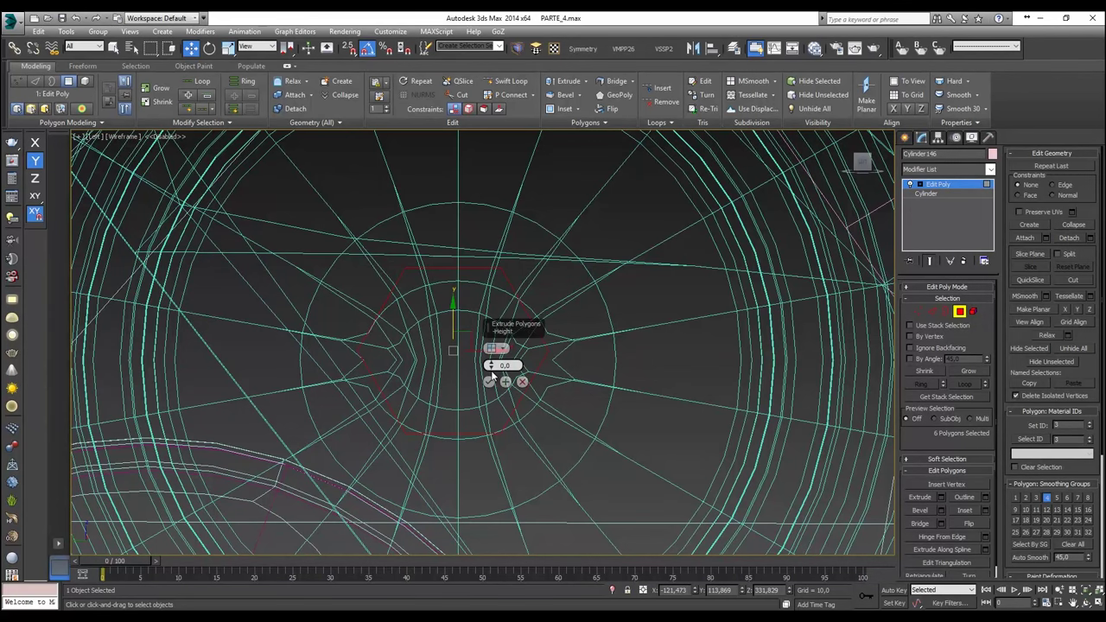
{"action": "left_click_drag", "start_coordinate": [489, 364], "coordinate": [503, 214]}
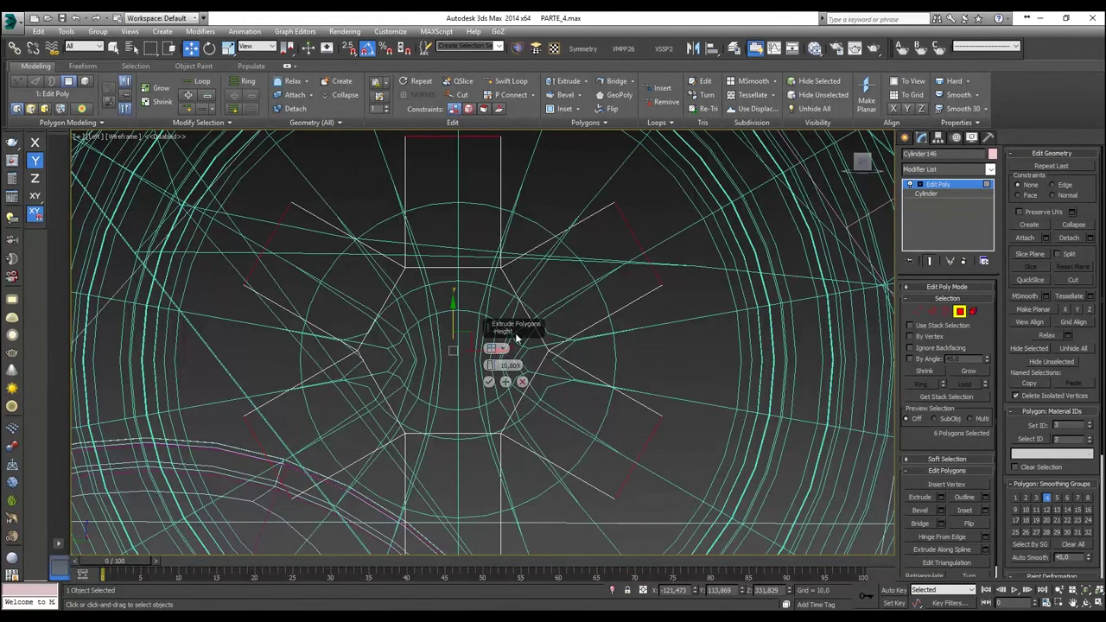
{"action": "left_click", "coordinate": [488, 381]}
Step: Select the 18 vertices on the connector's pod-side end and snap them along X to the face of the gun pod's flange
{"action": "scroll", "coordinate": [489, 384], "scroll_direction": "down", "scroll_amount": 5}
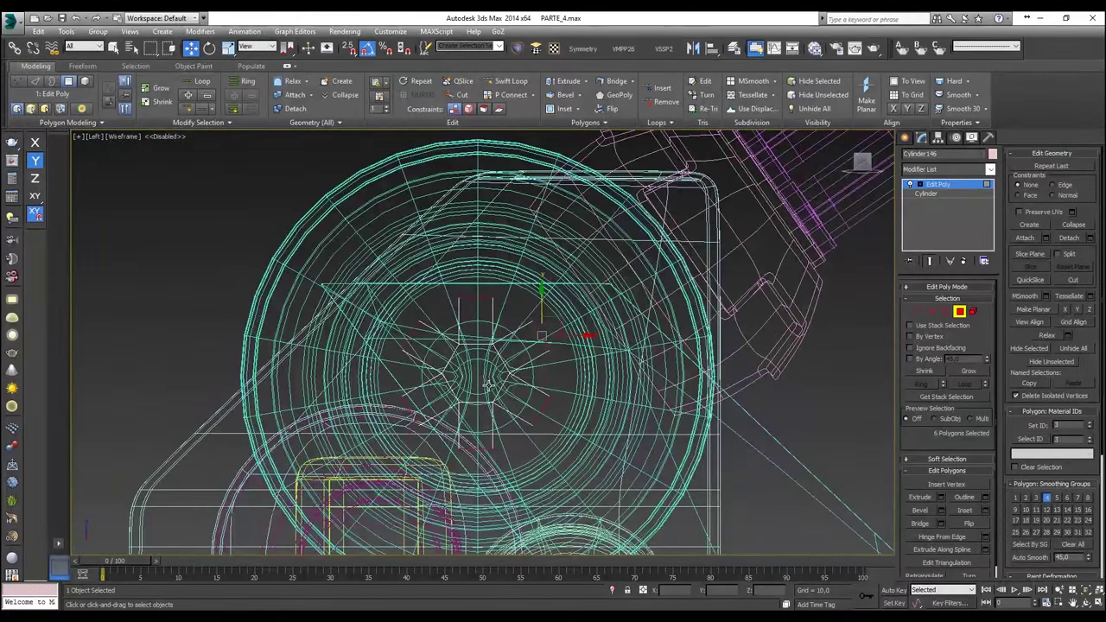
{"action": "key", "text": "p"}
{"action": "key", "text": "z"}
{"action": "key", "text": "F3"}
{"action": "scroll", "coordinate": [489, 385], "scroll_direction": "down", "scroll_amount": 5}
{"action": "mouse_move", "coordinate": [489, 386]}
{"action": "middle_mouse_down", "text": "alt"}
{"action": "mouse_move", "coordinate": [400, 391]}
{"action": "mouse_move", "coordinate": [522, 333]}
{"action": "middle_mouse_up", "text": "alt"}
{"action": "key", "text": "f"}
{"action": "key", "text": "F3"}
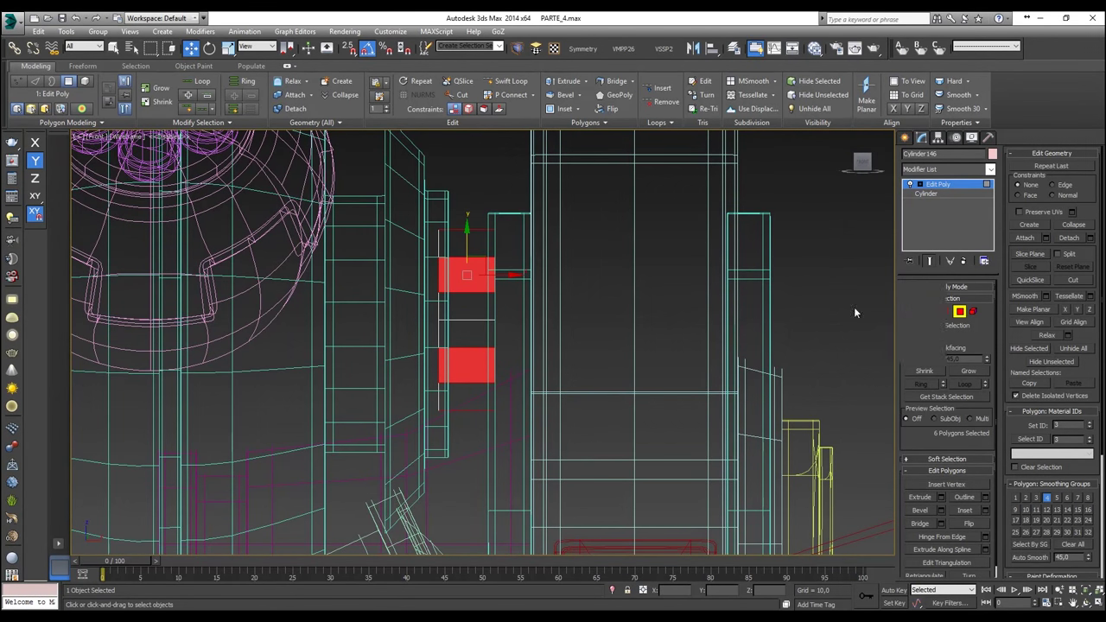
{"action": "key", "text": "1"}
{"action": "left_click_drag", "start_coordinate": [463, 459], "coordinate": [464, 462]}
{"action": "key", "text": "s"}
{"action": "left_click_drag", "start_coordinate": [475, 322], "coordinate": [447, 197]}
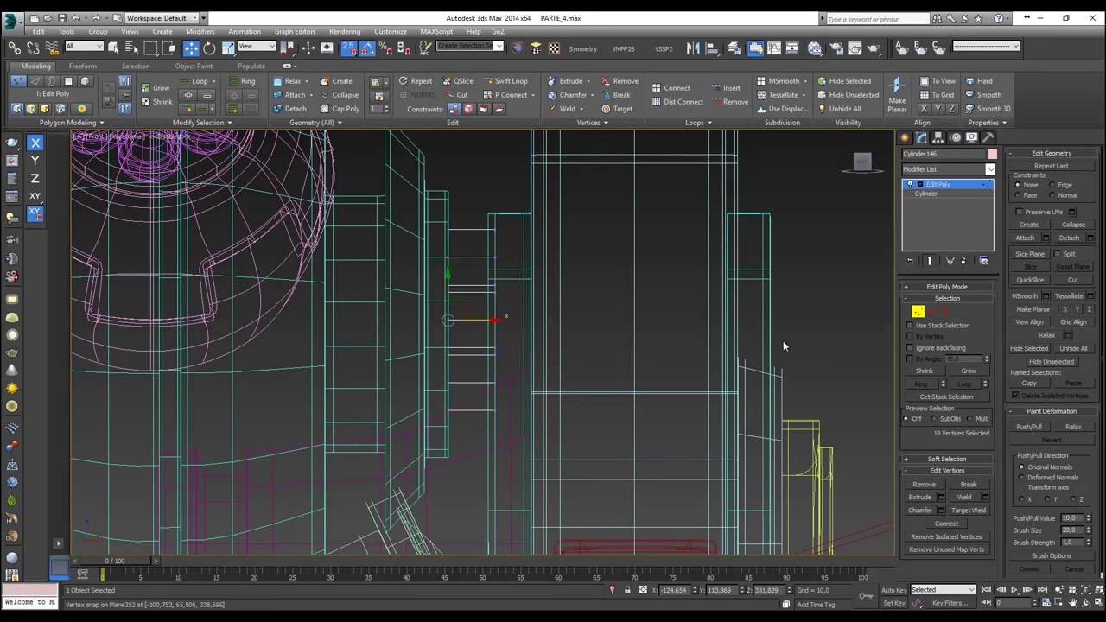
Step: Scale the whole connector down uniformly, and snap its pod-side end vertices back onto the flange face
{"action": "key", "text": "1"}
{"action": "key", "text": "r"}
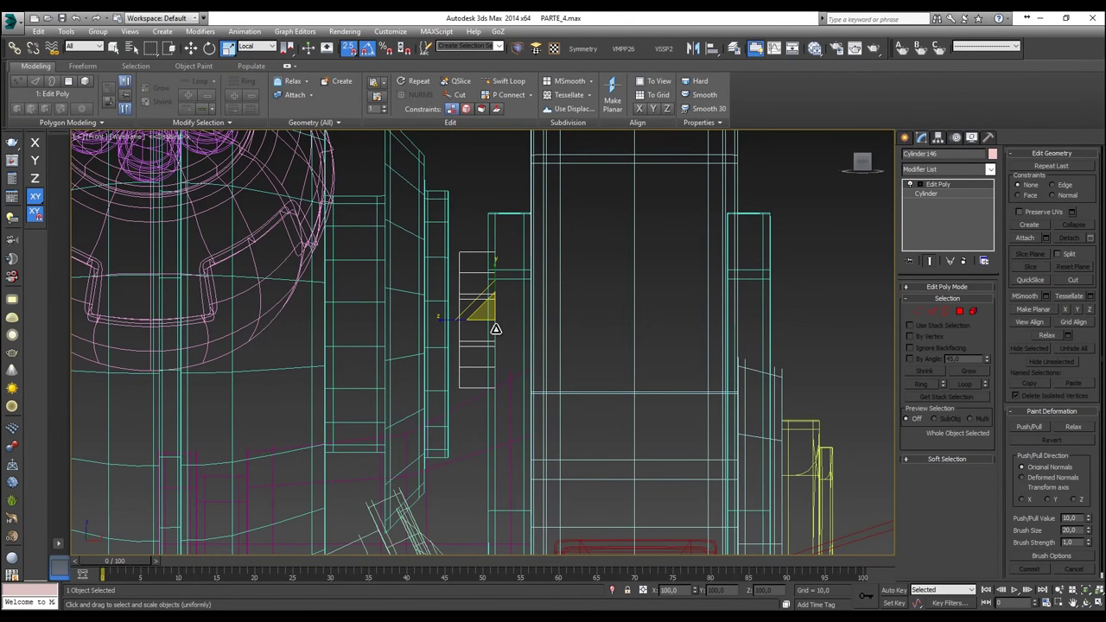
{"action": "key", "text": "w"}
{"action": "key", "text": "1"}
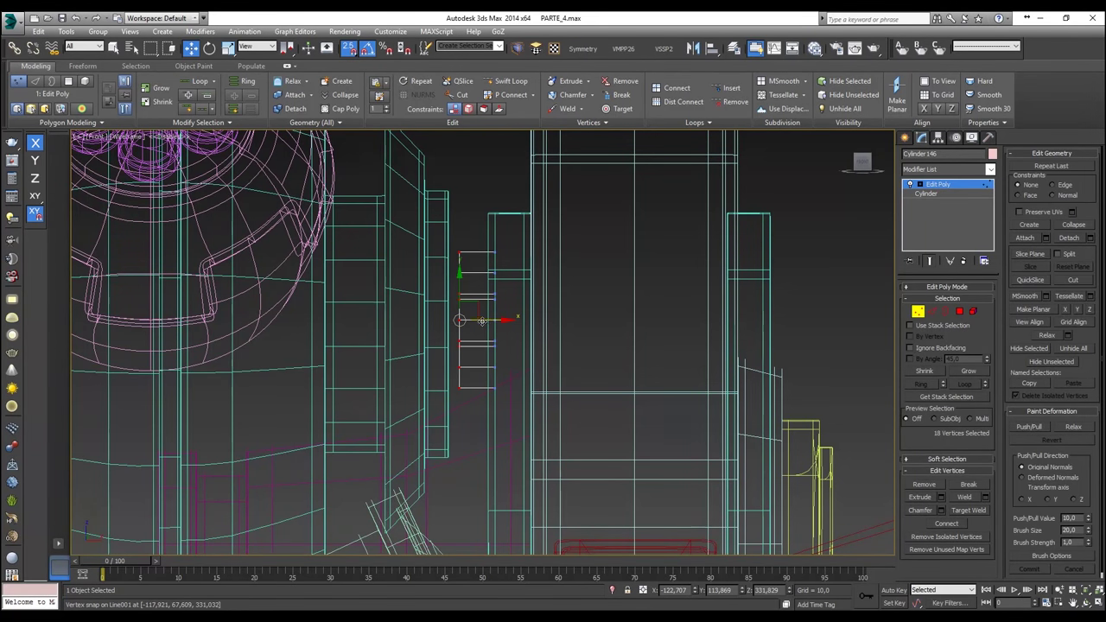
{"action": "left_click_drag", "start_coordinate": [459, 296], "coordinate": [447, 296]}
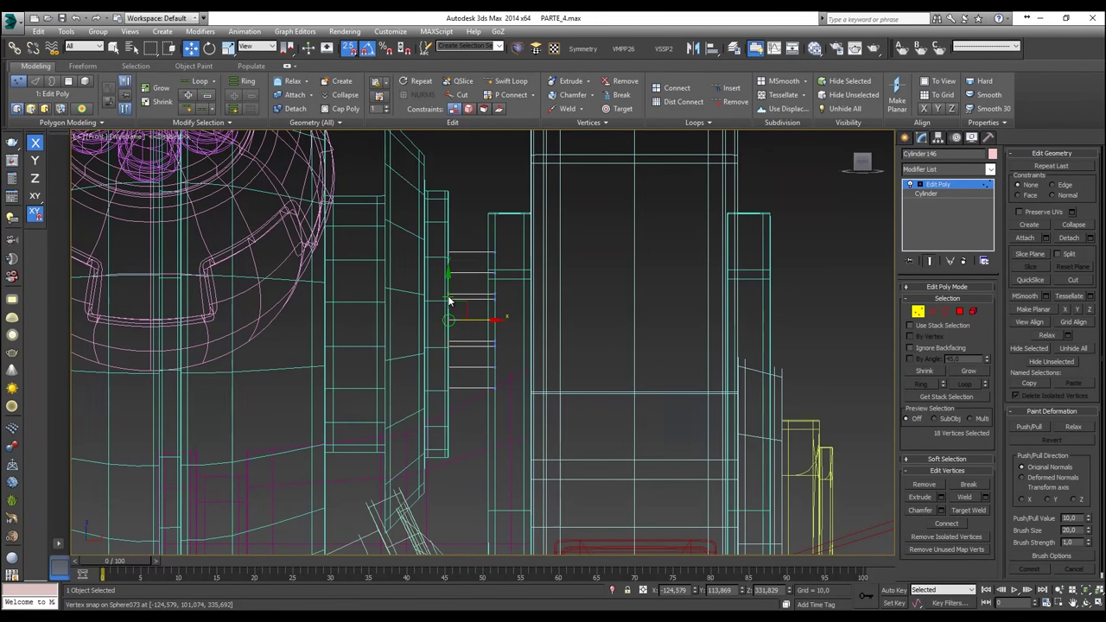
Step: Isolate the connector and display it shaded with its edges in the perspective view
{"action": "right_click", "coordinate": [446, 294]}
{"action": "left_click", "coordinate": [497, 197]}
{"action": "key", "text": "p"}
{"action": "scroll", "coordinate": [501, 268], "scroll_direction": "down", "scroll_amount": 2}
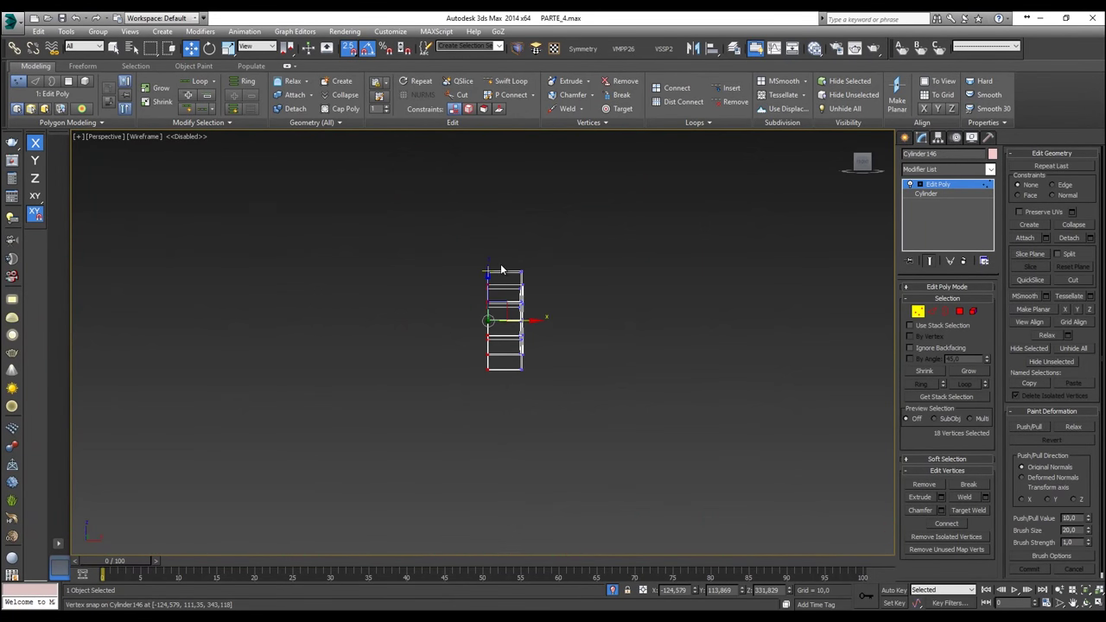
{"action": "middle_click_drag", "start_coordinate": [505, 271], "coordinate": [504, 344], "text": "alt"}
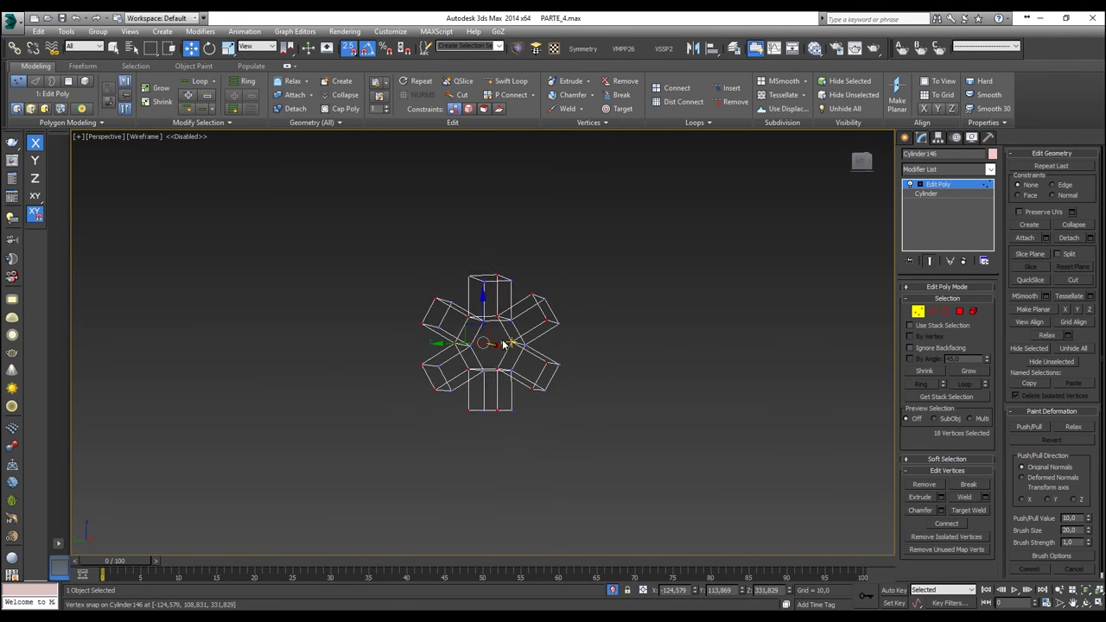
{"action": "scroll", "coordinate": [503, 343], "scroll_direction": "up", "scroll_amount": 2}
{"action": "key", "text": "z"}
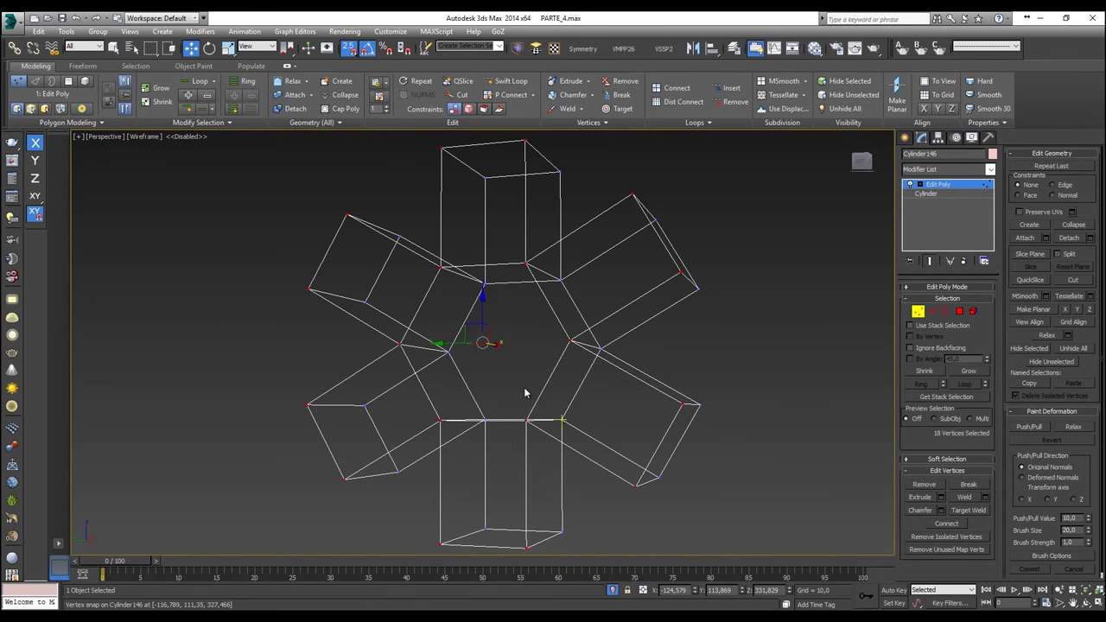
{"action": "key", "text": "F3"}
{"action": "key", "text": "F4"}
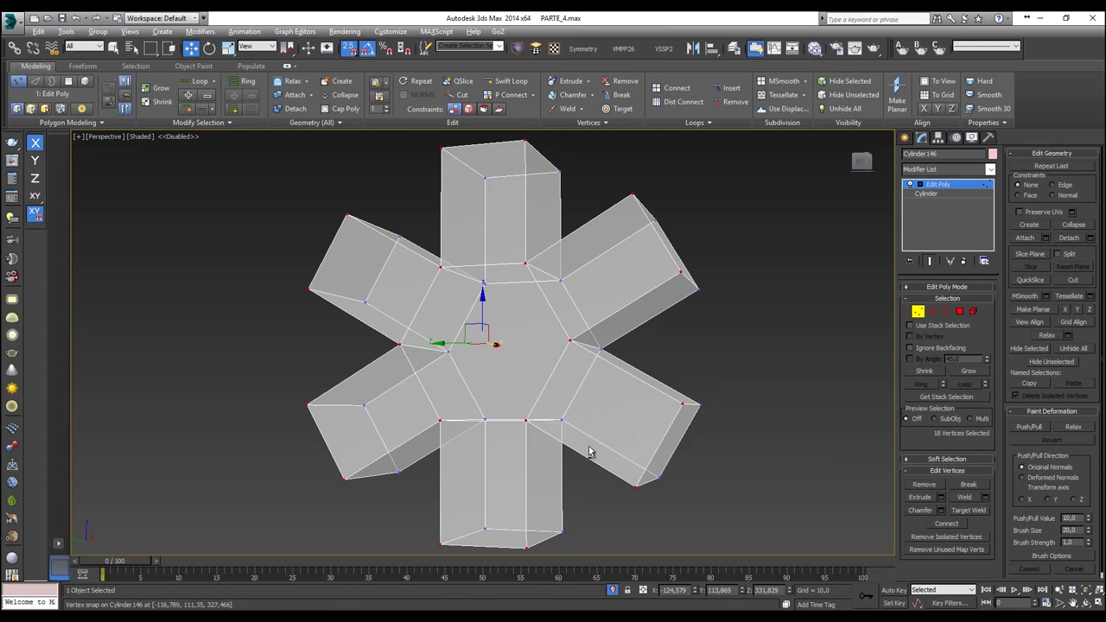
Step: Try to move only the 12 outer vertices of the arms on the pod side about 4.4 units along X
{"action": "left_click_drag", "start_coordinate": [405, 255], "coordinate": [386, 249], "text": "alt"}
{"action": "middle_click_drag", "start_coordinate": [390, 254], "coordinate": [435, 325], "text": "alt"}
{"action": "key", "text": "s"}
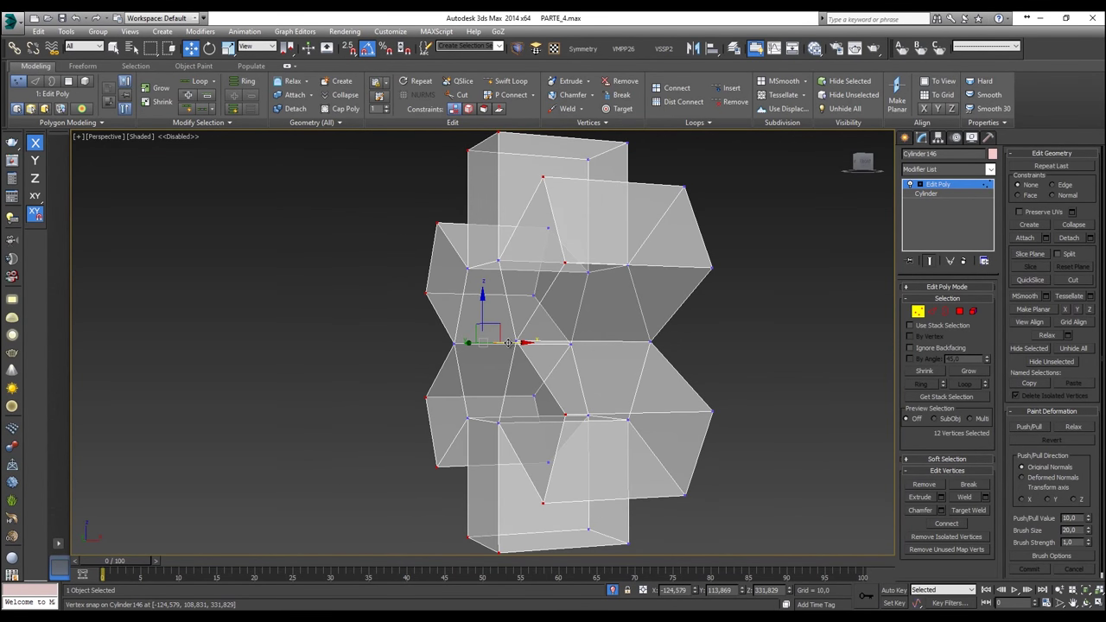
{"action": "left_click_drag", "start_coordinate": [508, 343], "coordinate": [581, 352]}
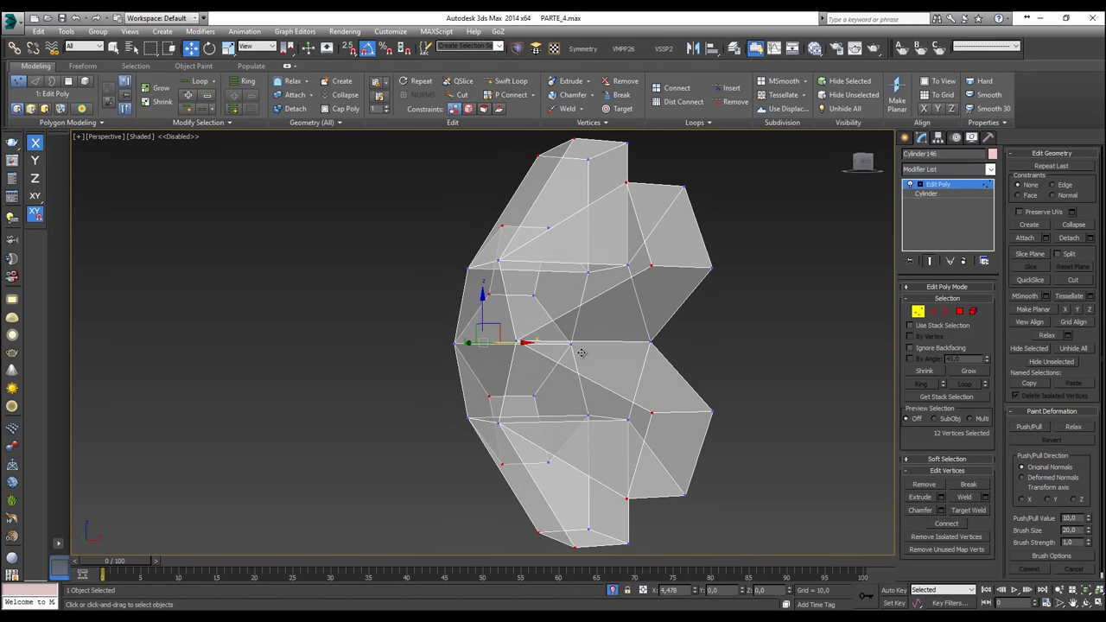
{"action": "middle_click_drag", "start_coordinate": [575, 355], "coordinate": [542, 357], "text": "alt"}
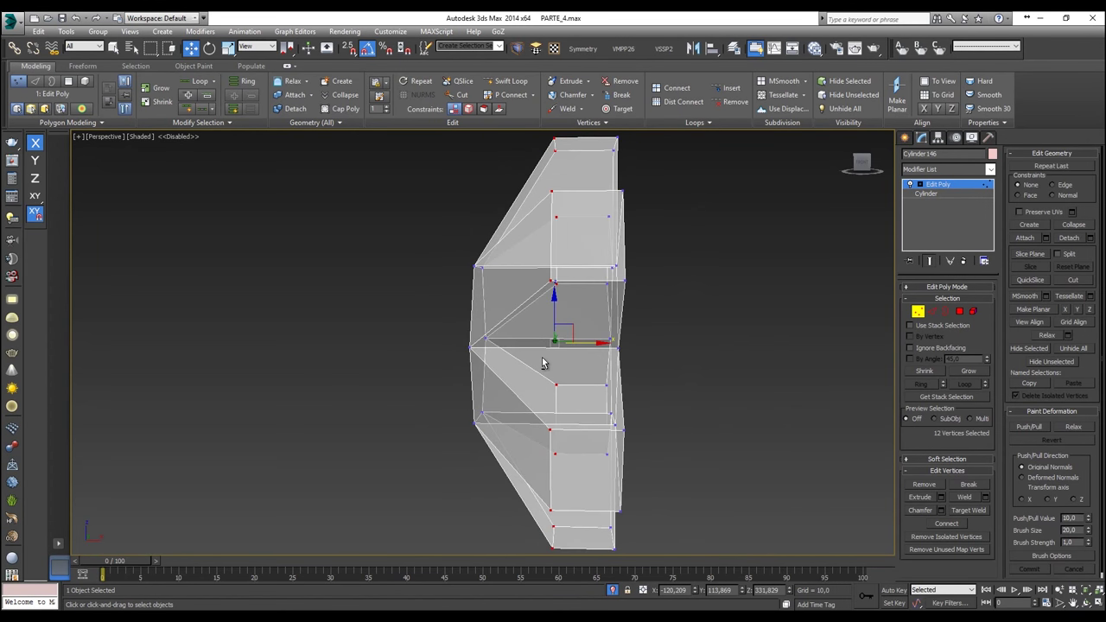
{"action": "key", "text": "ctrl+z"}
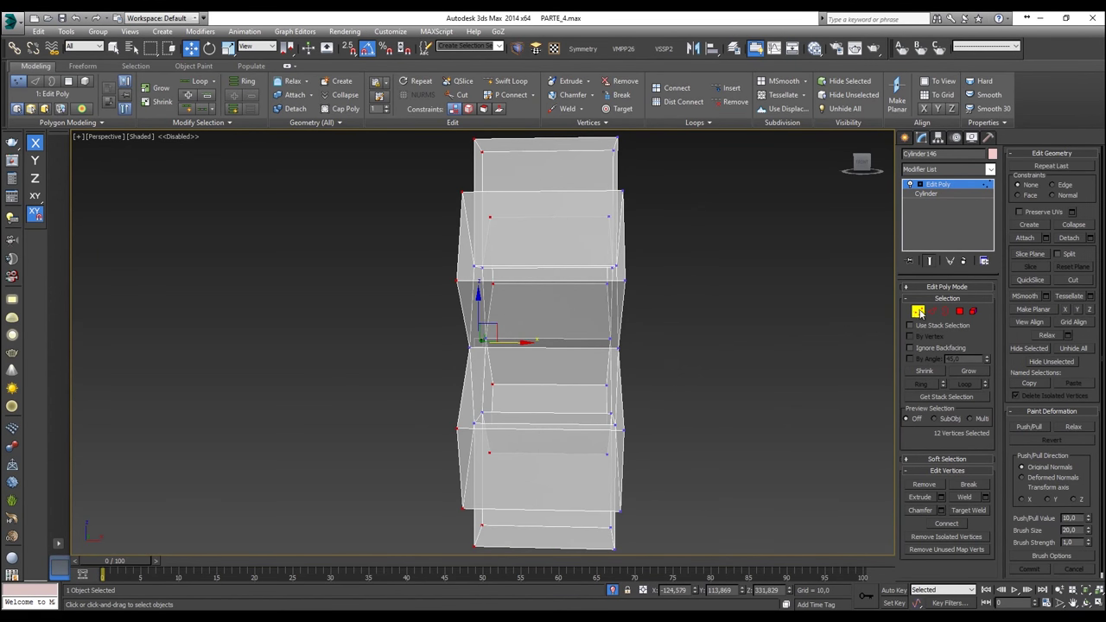
{"action": "left_click", "coordinate": [917, 311]}
{"action": "key", "text": "ctrl+z"}
Step: End the connector's isolation and bring the whole robot scene back into view
{"action": "right_click", "coordinate": [682, 309]}
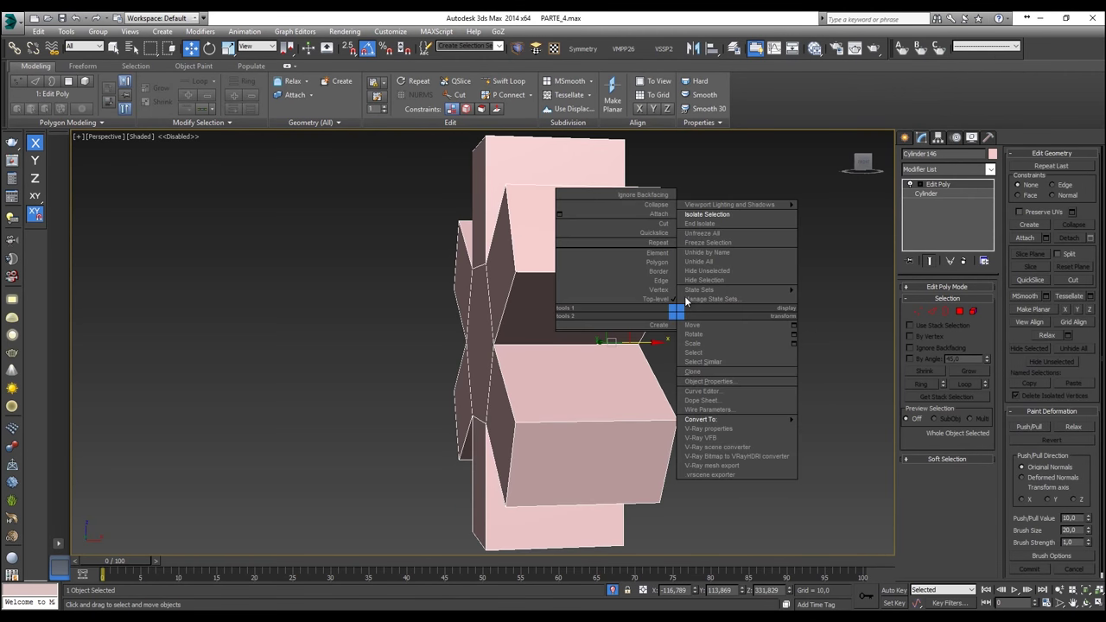
{"action": "left_click", "coordinate": [701, 215]}
{"action": "middle_click_drag", "start_coordinate": [663, 272], "coordinate": [595, 253], "text": "alt"}
{"action": "scroll", "coordinate": [610, 281], "scroll_direction": "down", "scroll_amount": 3}
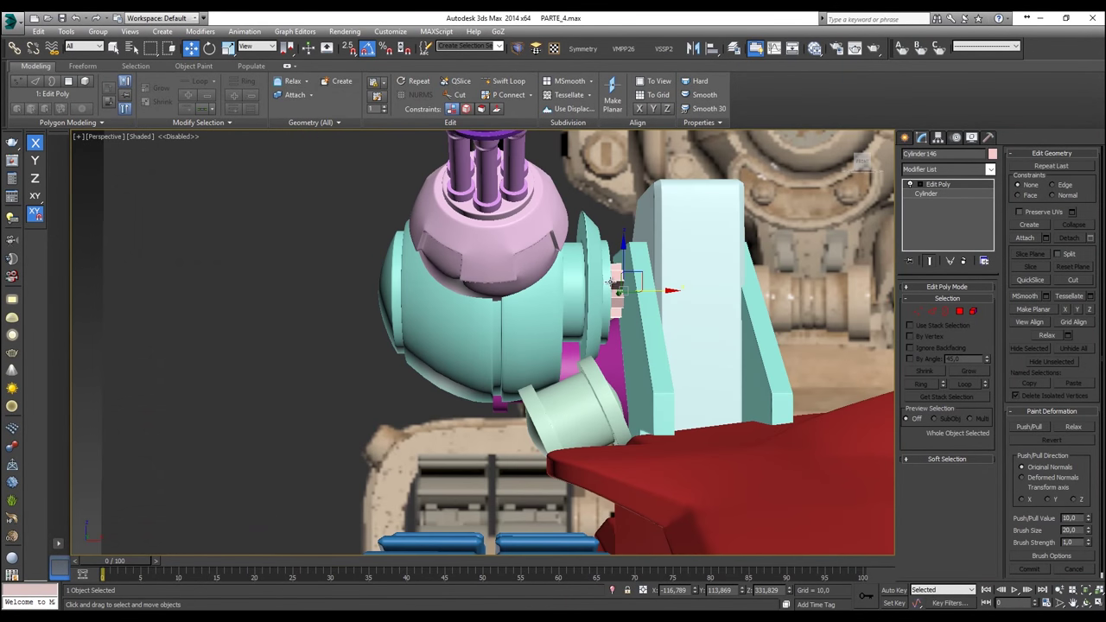
{"action": "scroll", "coordinate": [612, 293], "scroll_direction": "down", "scroll_amount": 2}
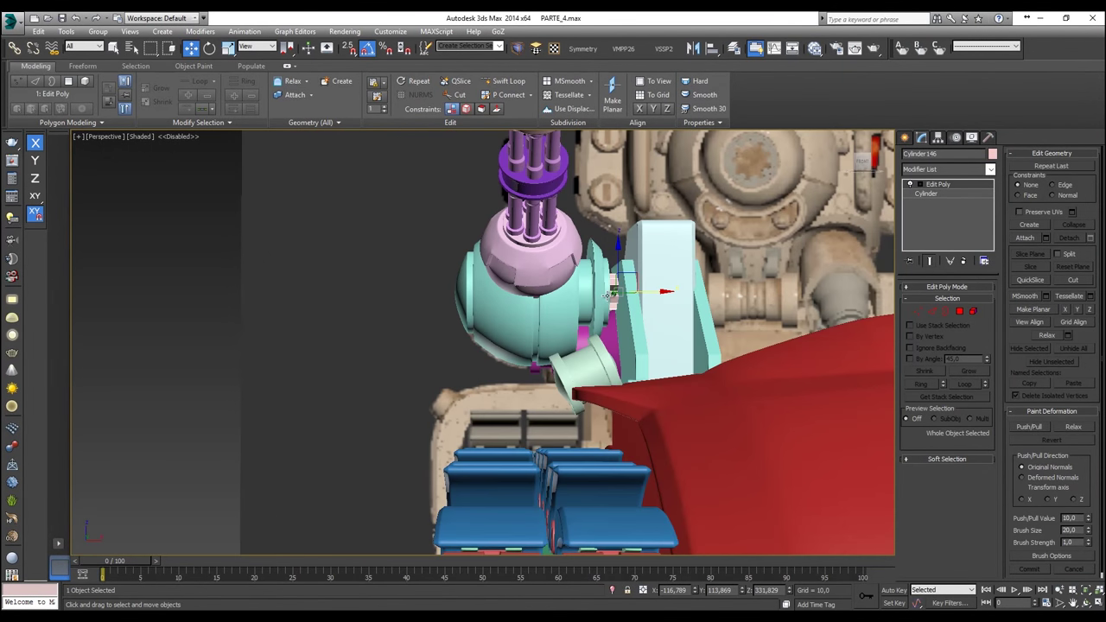
{"action": "middle_click_drag", "start_coordinate": [612, 293], "coordinate": [511, 306], "text": "alt"}
Step: Ungroup the gun pod and regroup its parts with the connector and the flanged cylinder, leaving the mount out
{"action": "left_click", "coordinate": [558, 308]}
{"action": "left_click", "coordinate": [98, 31]}
{"action": "left_click", "coordinate": [110, 55]}
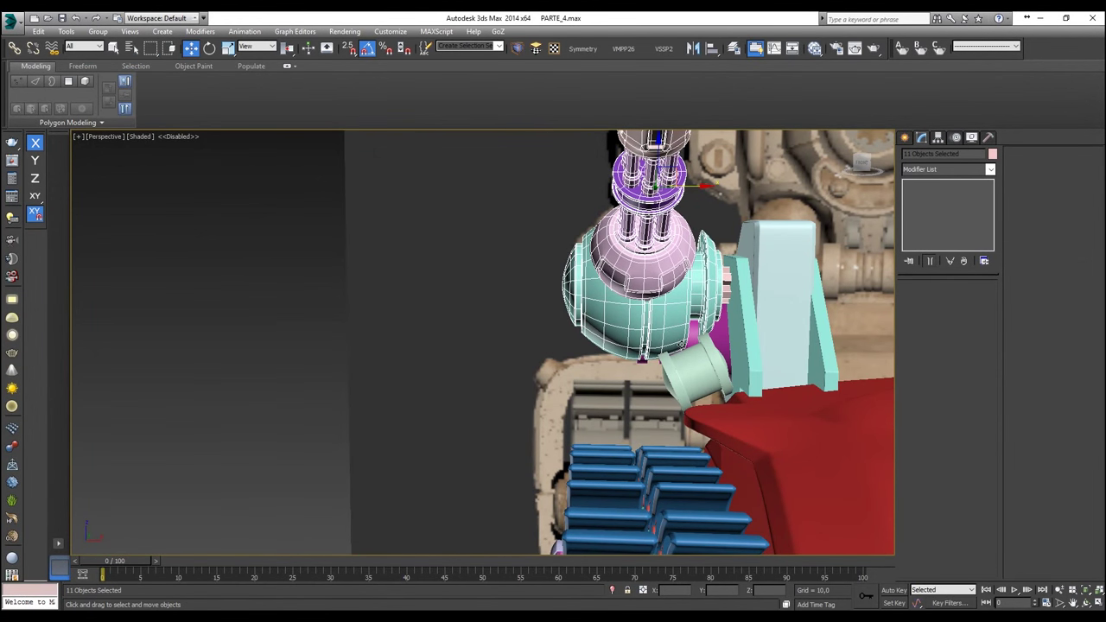
{"action": "left_click", "coordinate": [683, 361], "text": "ctrl"}
{"action": "left_click", "coordinate": [727, 333], "text": "ctrl"}
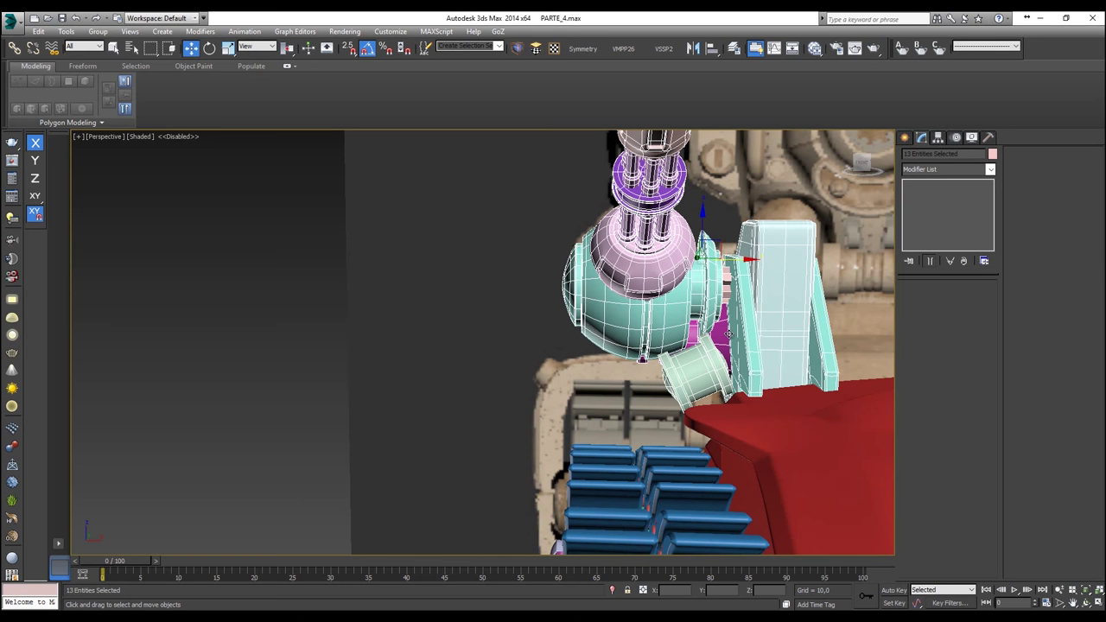
{"action": "left_click", "coordinate": [762, 338], "text": "alt"}
{"action": "left_click", "coordinate": [98, 31]}
{"action": "left_click", "coordinate": [110, 41]}
{"action": "left_click", "coordinate": [551, 336]}
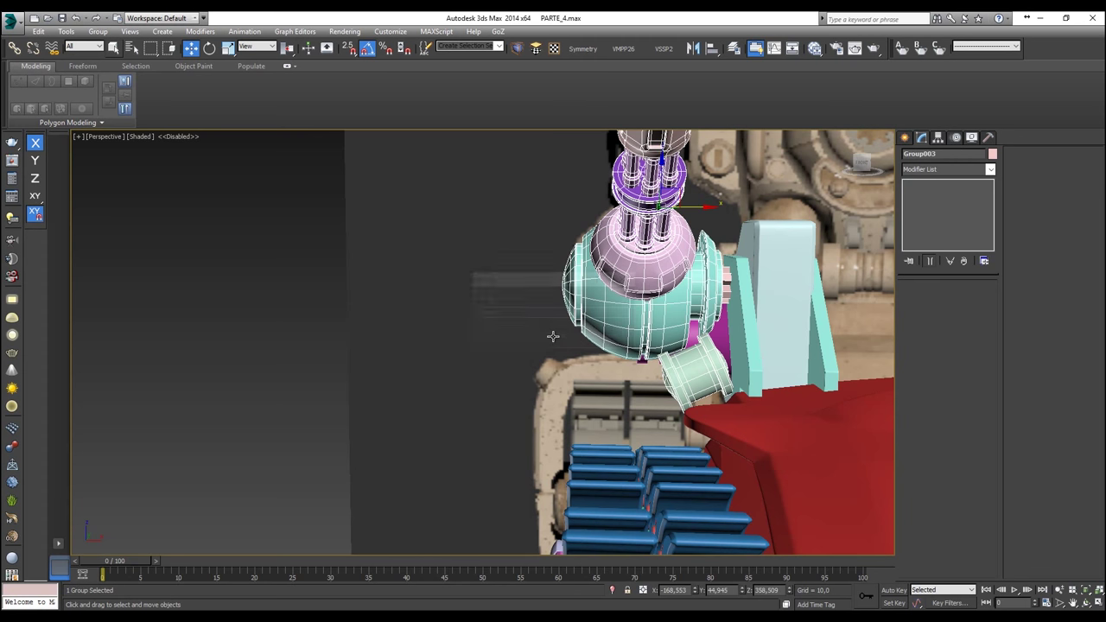
Step: Mirror the gun group across the X axis as an instance
{"action": "key", "text": "f"}
{"action": "scroll", "coordinate": [551, 336], "scroll_direction": "down", "scroll_amount": 10}
{"action": "scroll", "coordinate": [848, 391], "scroll_direction": "up", "scroll_amount": 3}
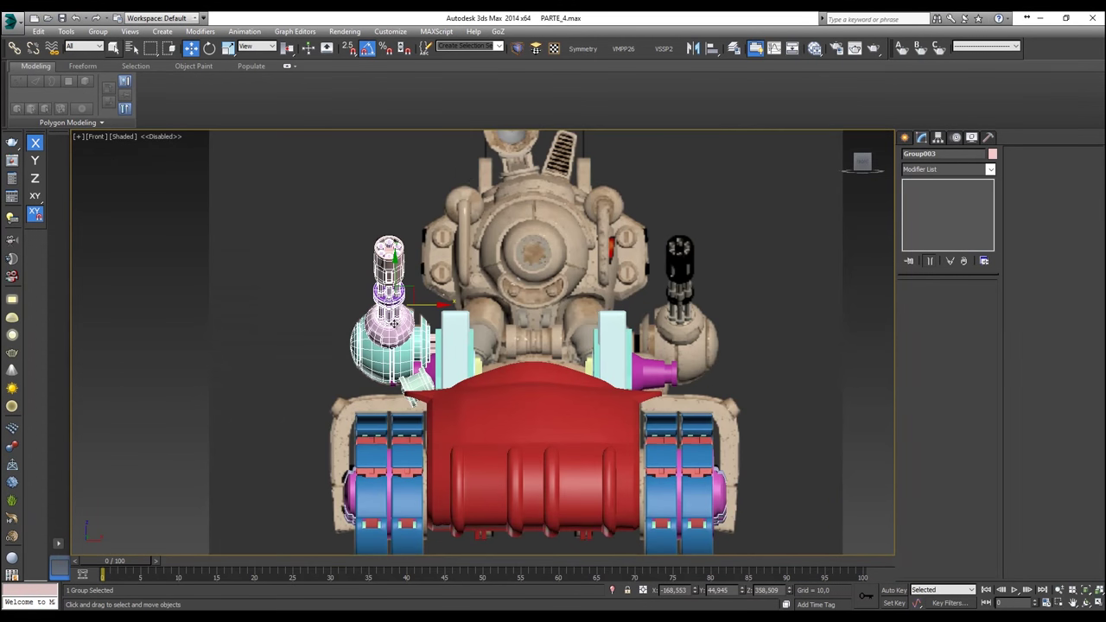
{"action": "left_click", "coordinate": [696, 51]}
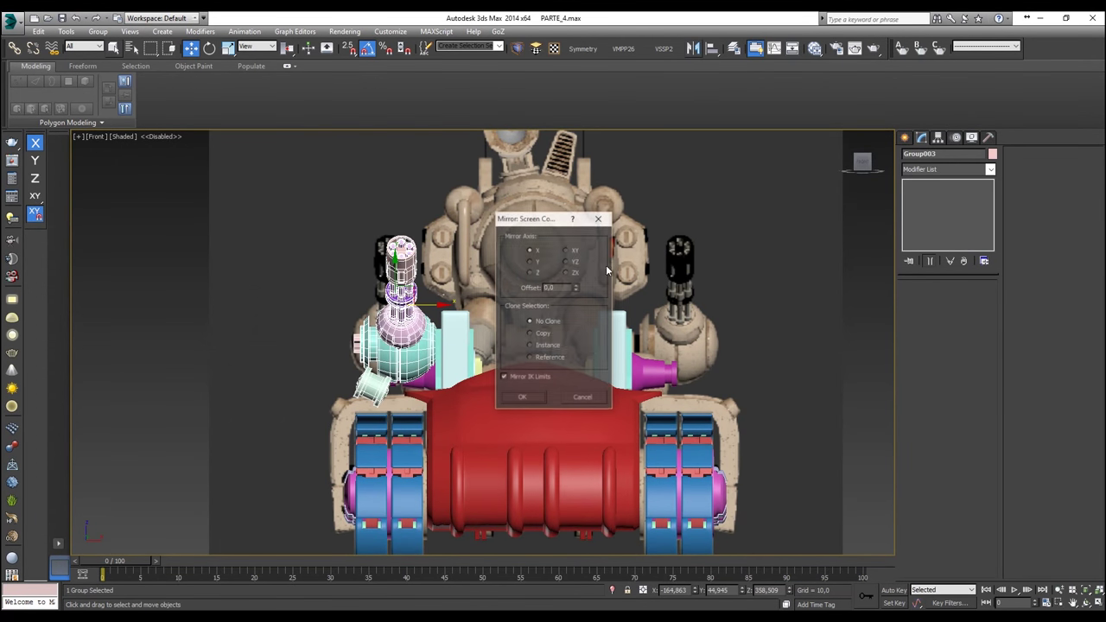
{"action": "left_click", "coordinate": [542, 348]}
{"action": "left_click", "coordinate": [533, 398]}
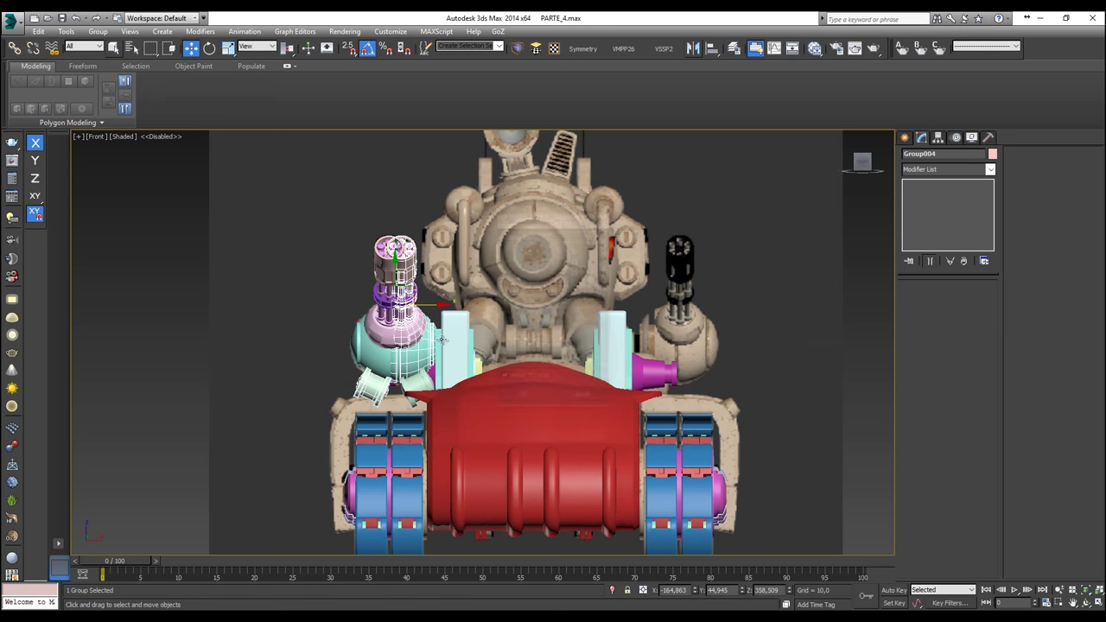
Step: Move the mirrored gun about 338 units along X onto the opposite gun of the front reference image
{"action": "left_click_drag", "start_coordinate": [424, 316], "coordinate": [703, 311]}
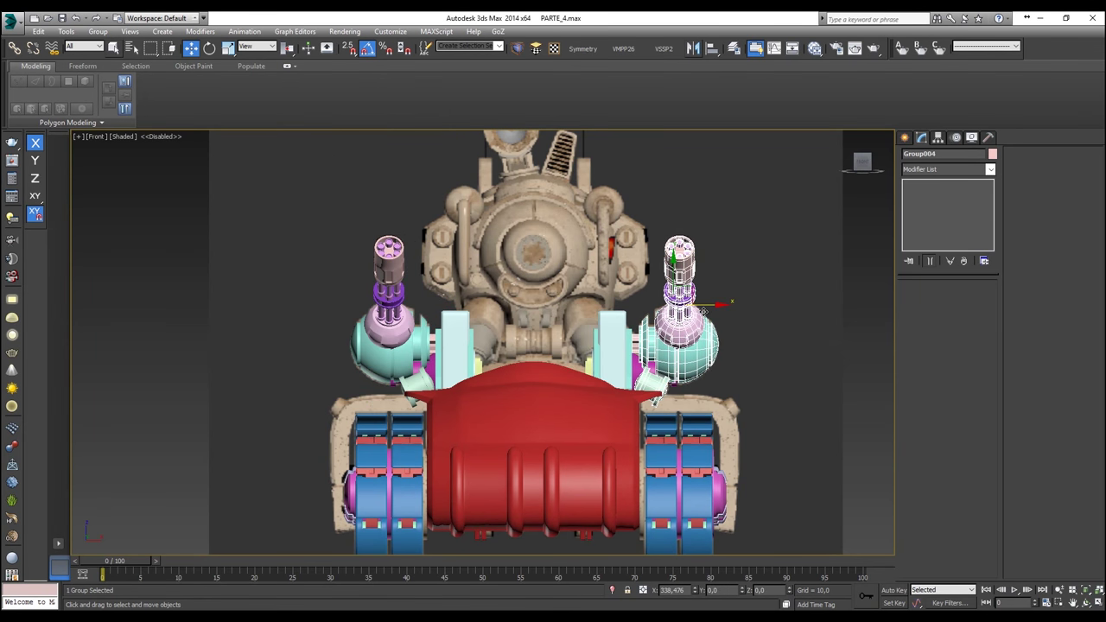
{"action": "scroll", "coordinate": [704, 308], "scroll_direction": "up", "scroll_amount": 5}
{"action": "scroll", "coordinate": [696, 304], "scroll_direction": "down", "scroll_amount": 3}
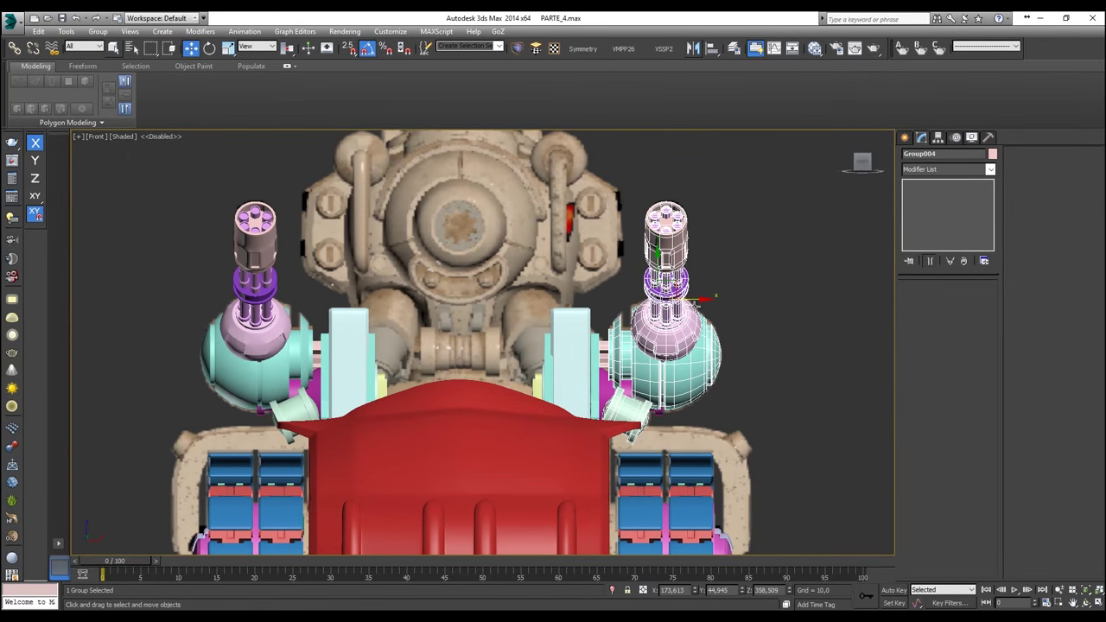
Step: Examine both guns, their mounts and the tracked hull from several angles against the reference images
{"action": "key", "text": "p"}
{"action": "scroll", "coordinate": [691, 306], "scroll_direction": "down", "scroll_amount": 5}
{"action": "middle_click_drag", "start_coordinate": [691, 306], "coordinate": [857, 325], "text": "alt"}
{"action": "left_click", "coordinate": [853, 324]}
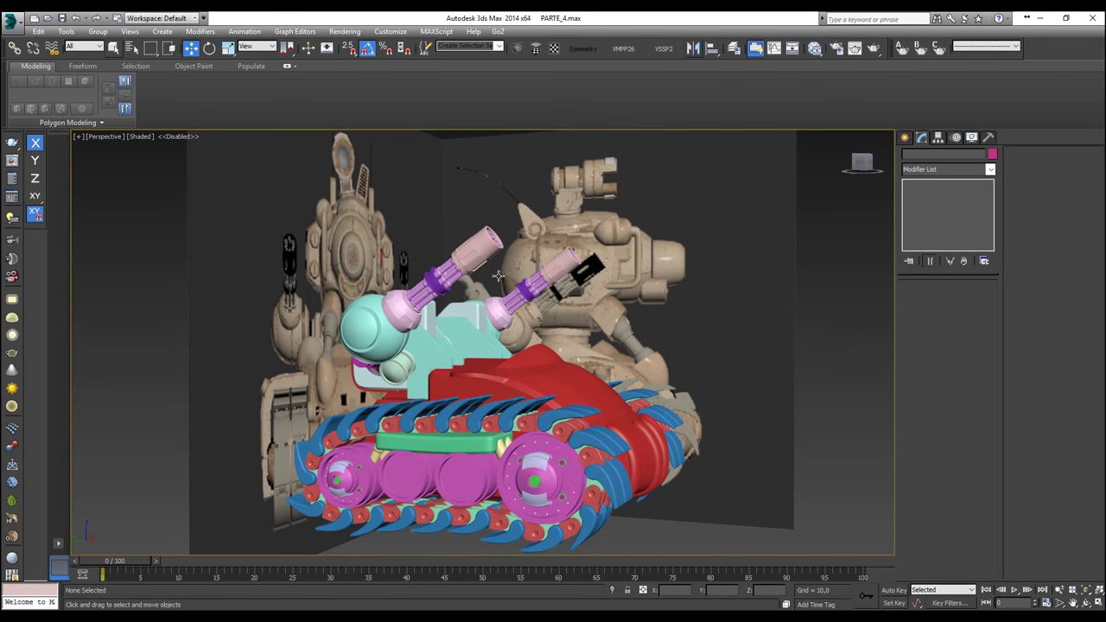
{"action": "scroll", "coordinate": [358, 305], "scroll_direction": "up", "scroll_amount": 3}
{"action": "mouse_move", "coordinate": [384, 325]}
{"action": "middle_mouse_down", "text": "alt"}
{"action": "mouse_move", "coordinate": [355, 330]}
{"action": "mouse_move", "coordinate": [382, 330]}
{"action": "middle_mouse_up", "text": "alt"}
{"action": "scroll", "coordinate": [428, 272], "scroll_direction": "up", "scroll_amount": 2}
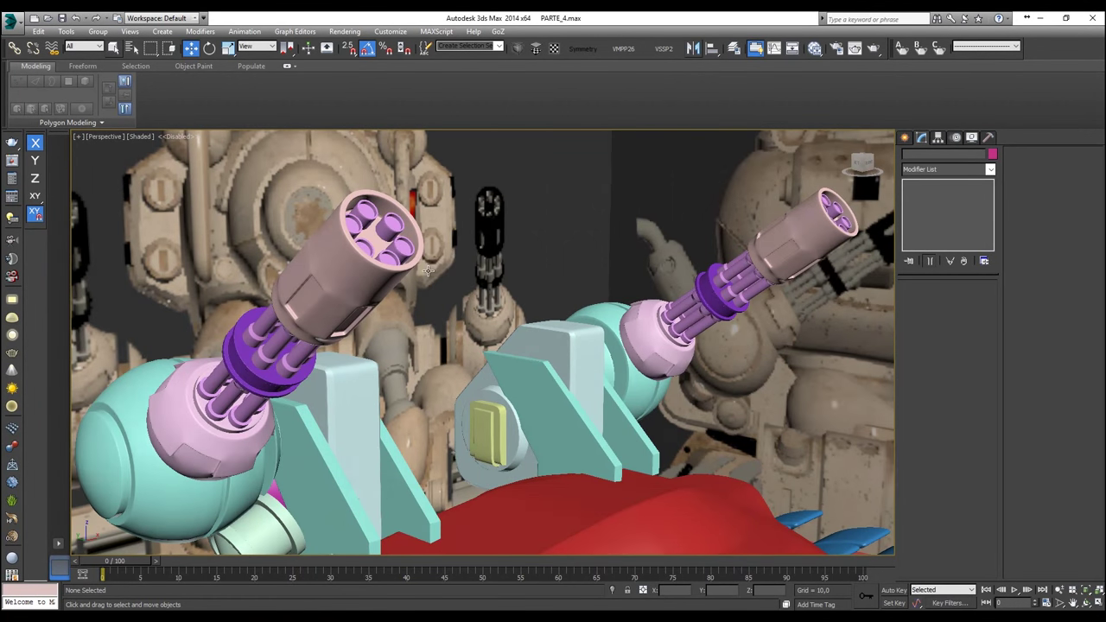
{"action": "scroll", "coordinate": [429, 271], "scroll_direction": "down", "scroll_amount": 5}
{"action": "scroll", "coordinate": [448, 329], "scroll_direction": "up", "scroll_amount": 3}
{"action": "middle_click_drag", "start_coordinate": [456, 330], "coordinate": [269, 318], "text": "alt"}
{"action": "middle_click_drag", "start_coordinate": [345, 320], "coordinate": [465, 286], "text": "alt"}
{"action": "scroll", "coordinate": [455, 295], "scroll_direction": "up", "scroll_amount": 6}
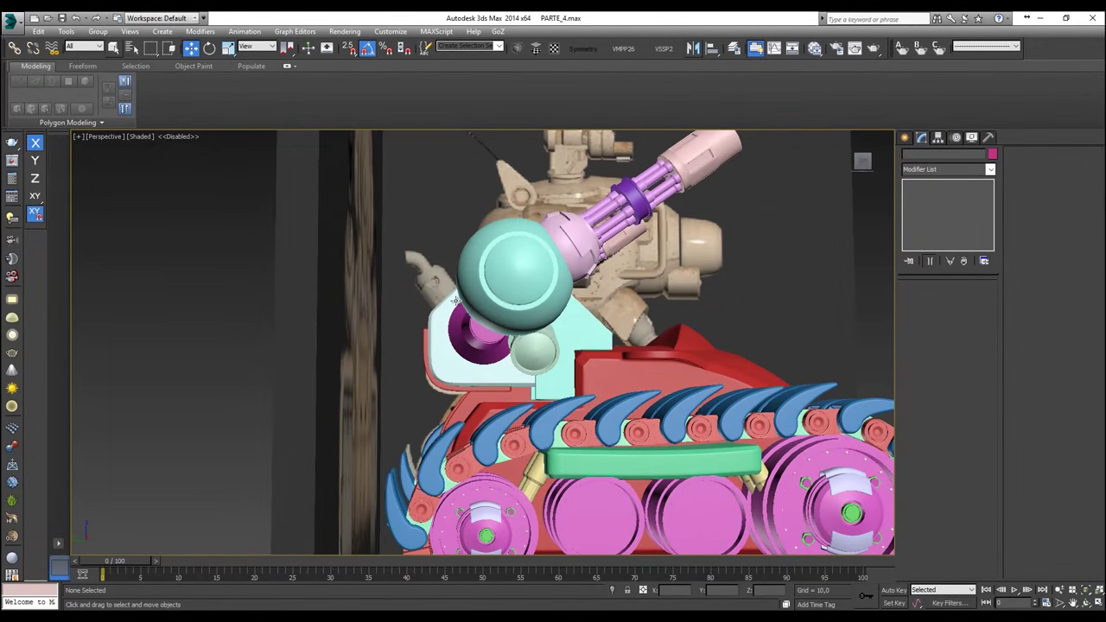
{"action": "scroll", "coordinate": [426, 407], "scroll_direction": "down", "scroll_amount": 8}
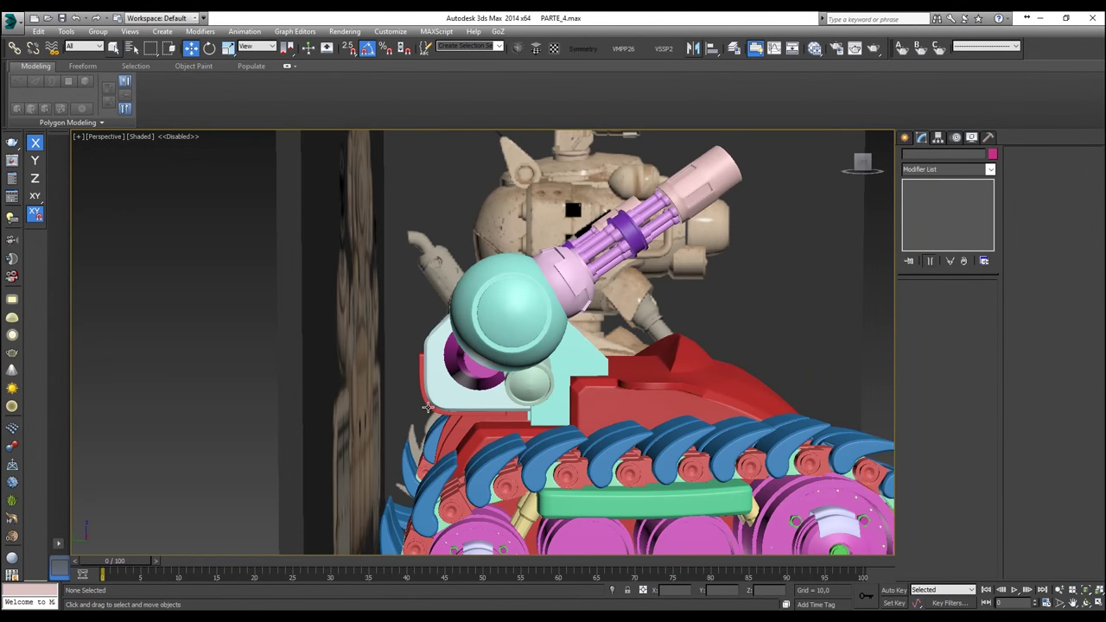
{"action": "middle_click_drag", "start_coordinate": [426, 407], "coordinate": [418, 381], "text": "alt"}
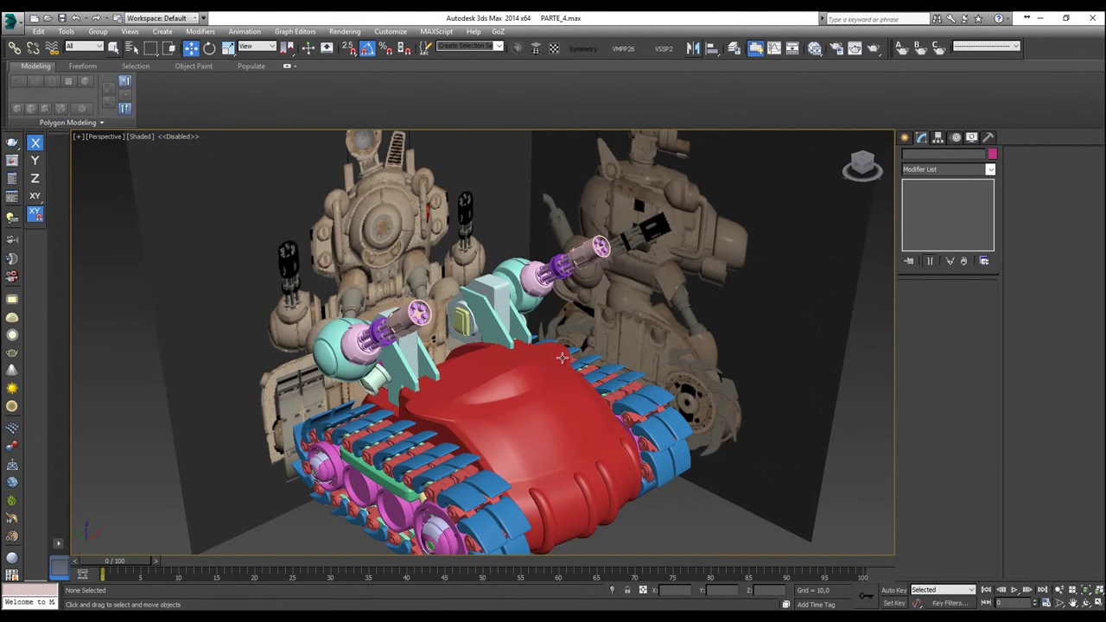
{"action": "middle_click_drag", "start_coordinate": [544, 369], "coordinate": [553, 320]}
{"action": "left_click", "coordinate": [526, 397]}
{"action": "mouse_move", "coordinate": [558, 380]}
{"action": "middle_mouse_down", "text": "alt"}
{"action": "mouse_move", "coordinate": [535, 379]}
{"action": "mouse_move", "coordinate": [544, 376]}
{"action": "middle_mouse_up", "text": "alt"}
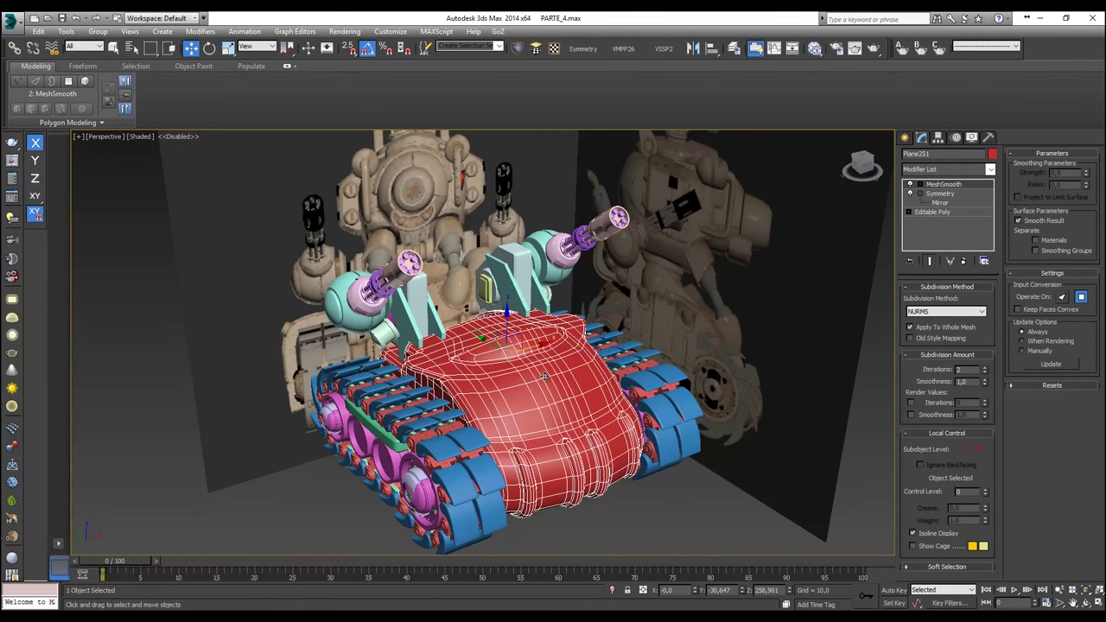
{"action": "middle_click_drag", "start_coordinate": [545, 377], "coordinate": [541, 330], "text": "alt"}
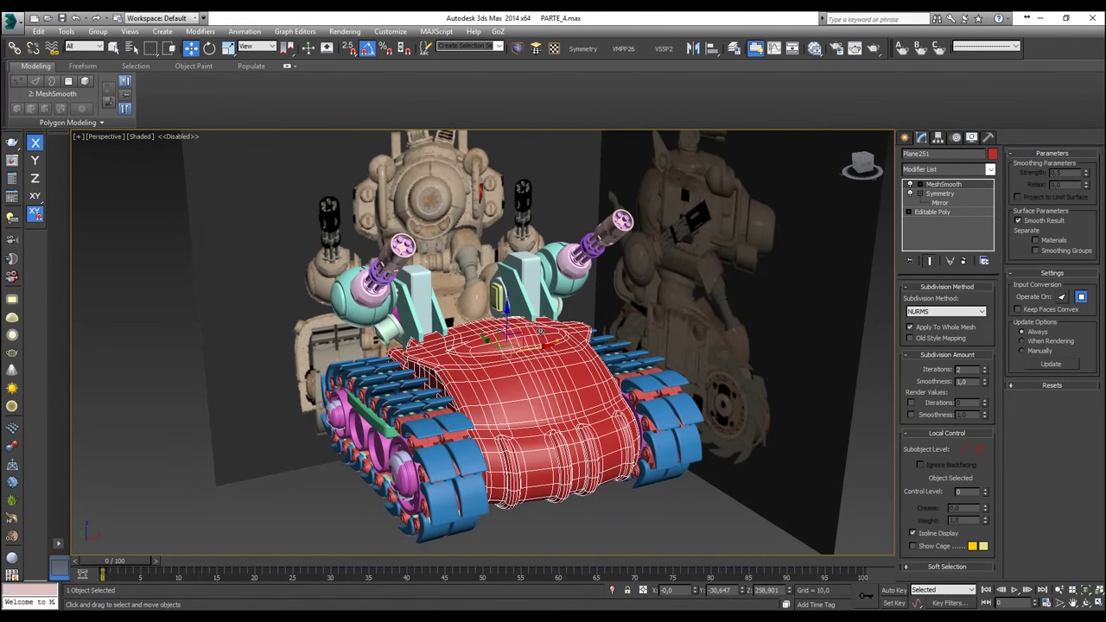
{"action": "middle_click_drag", "start_coordinate": [541, 329], "coordinate": [552, 412], "text": "alt"}
{"action": "left_click", "coordinate": [689, 490]}
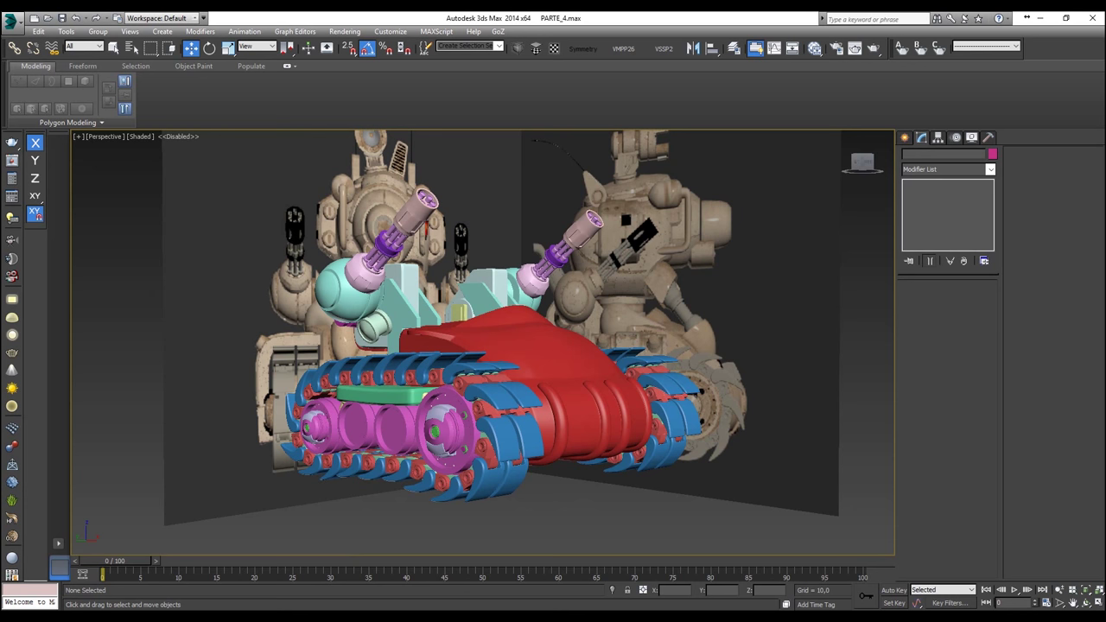